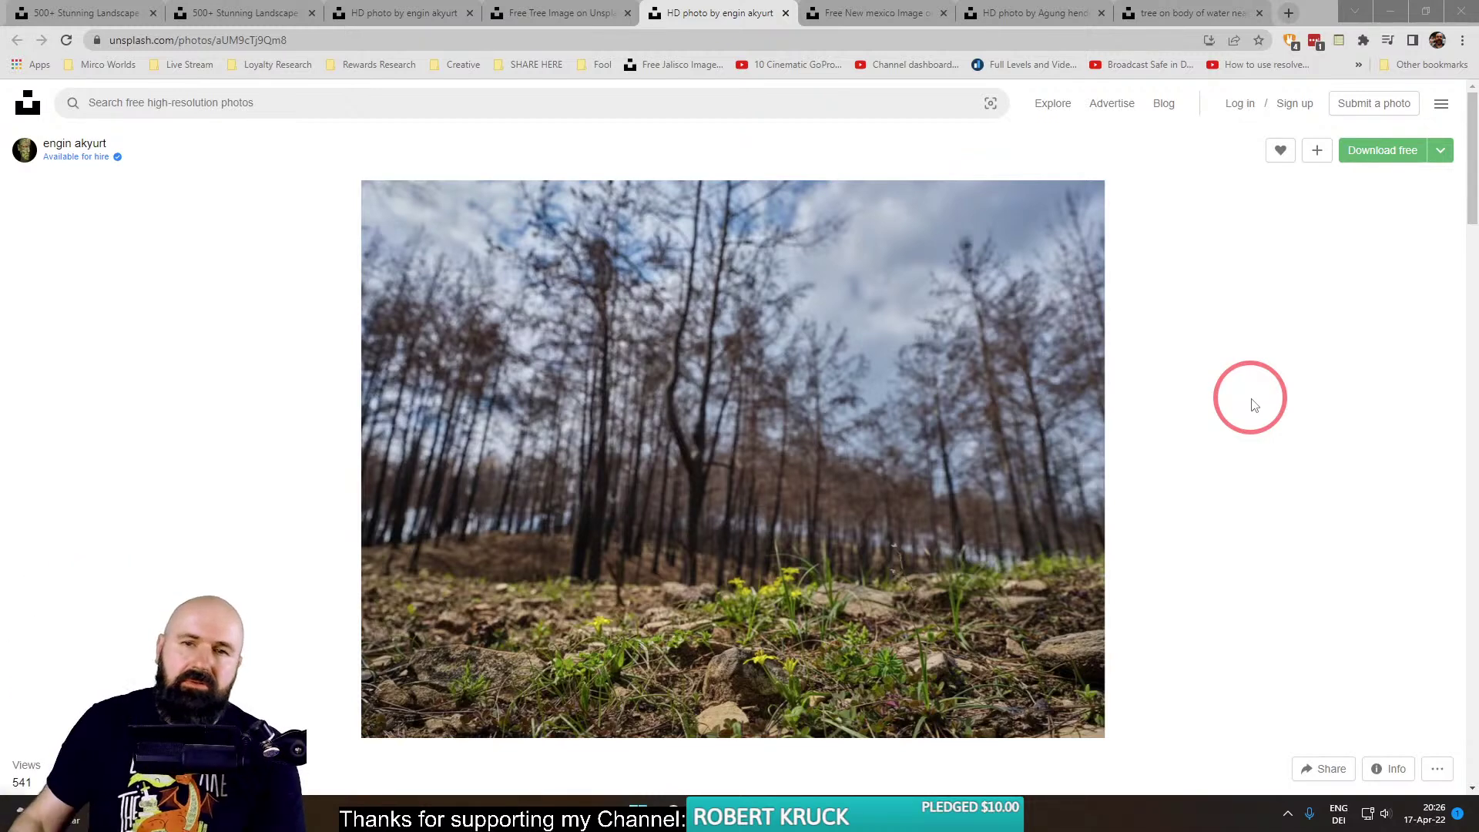
View the New Mexico hillside photo, mark its horizon and descending slope with two lines, and clear the marks.
{"action": "left_click", "coordinate": [873, 15]}
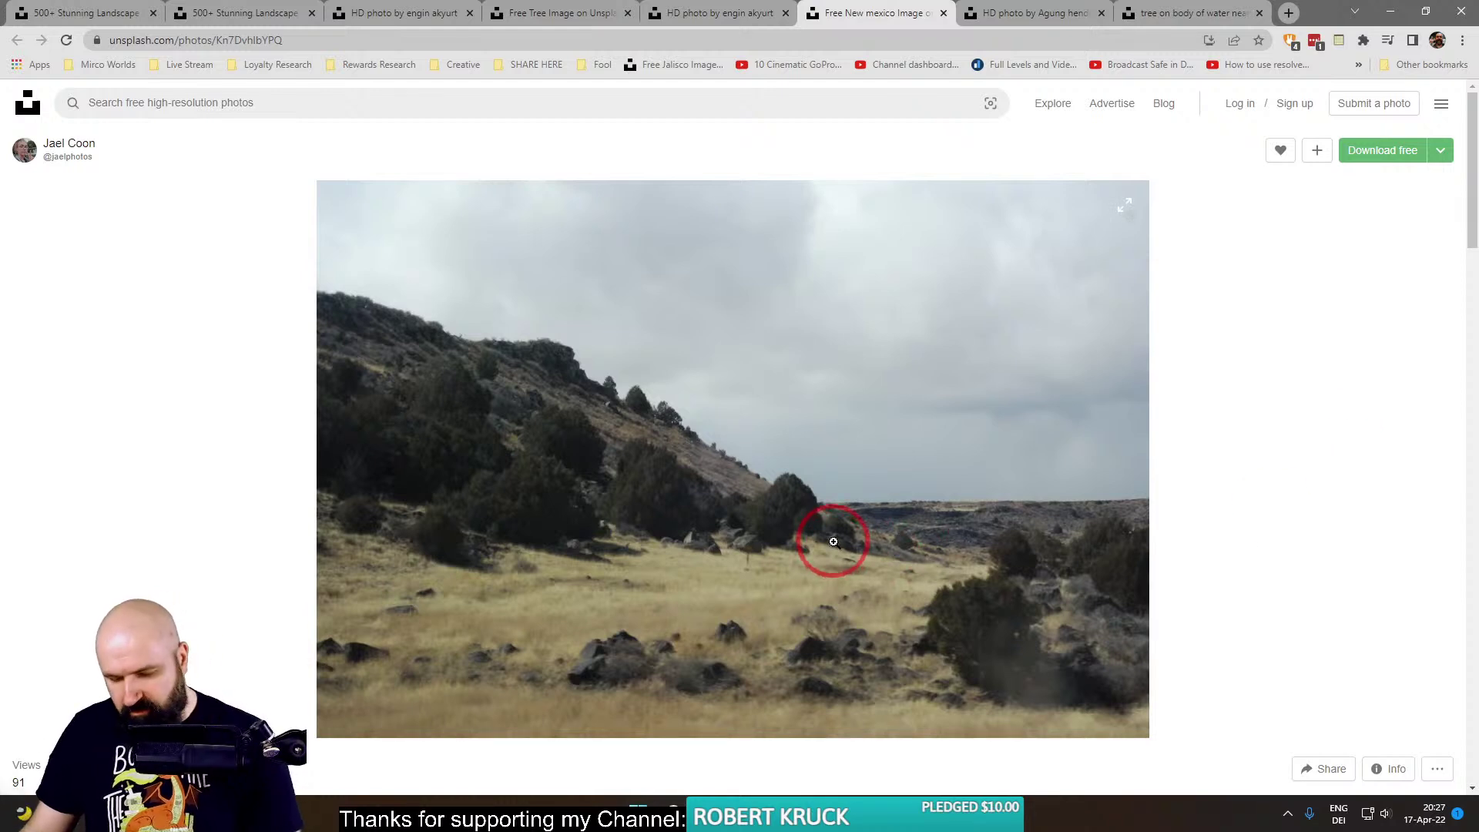
{"action": "left_click_drag", "start_coordinate": [255, 548], "coordinate": [1163, 552]}
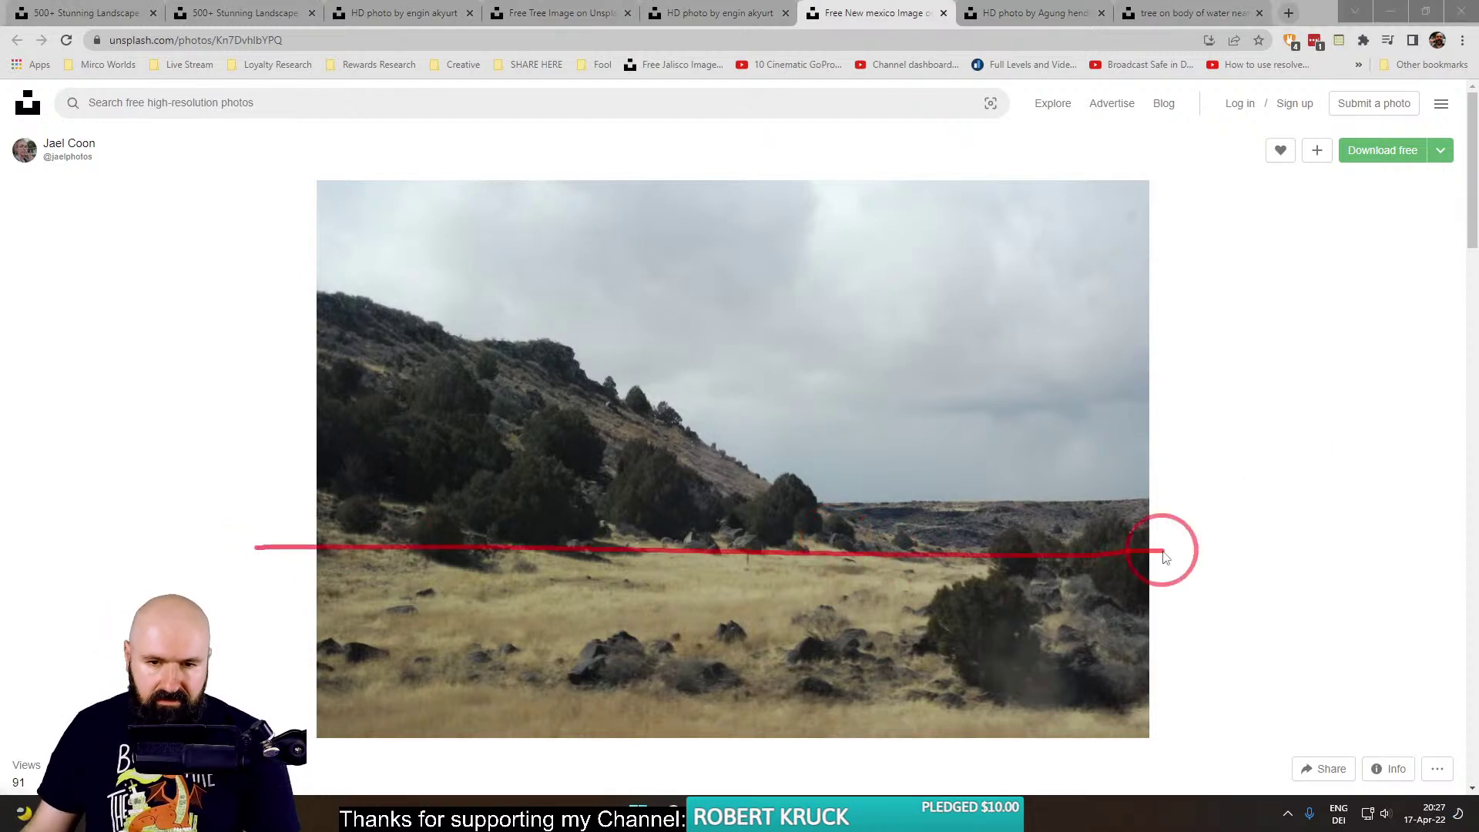
{"action": "left_click_drag", "start_coordinate": [345, 271], "coordinate": [1121, 605]}
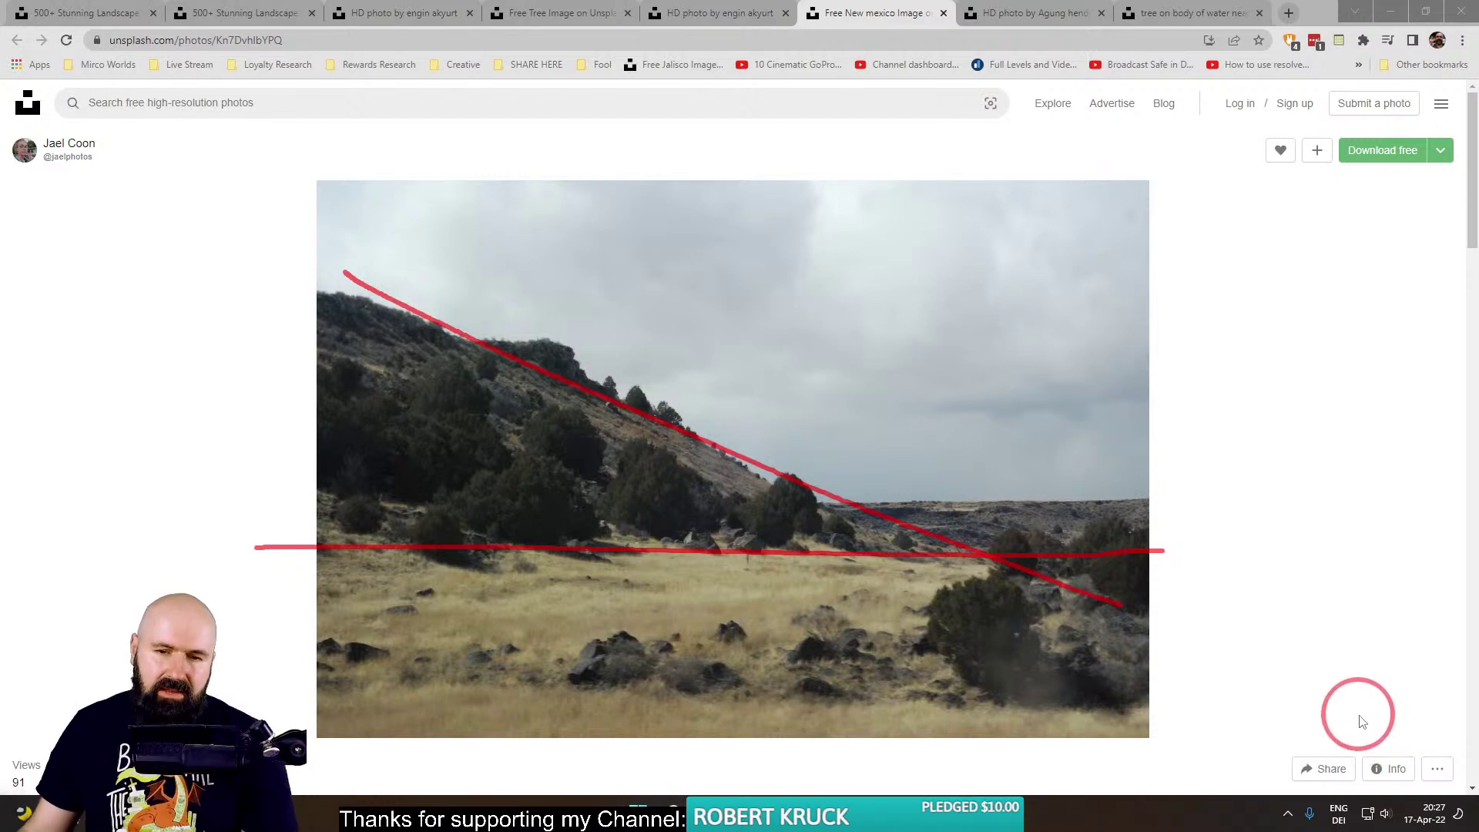
{"action": "key", "text": "Escape"}
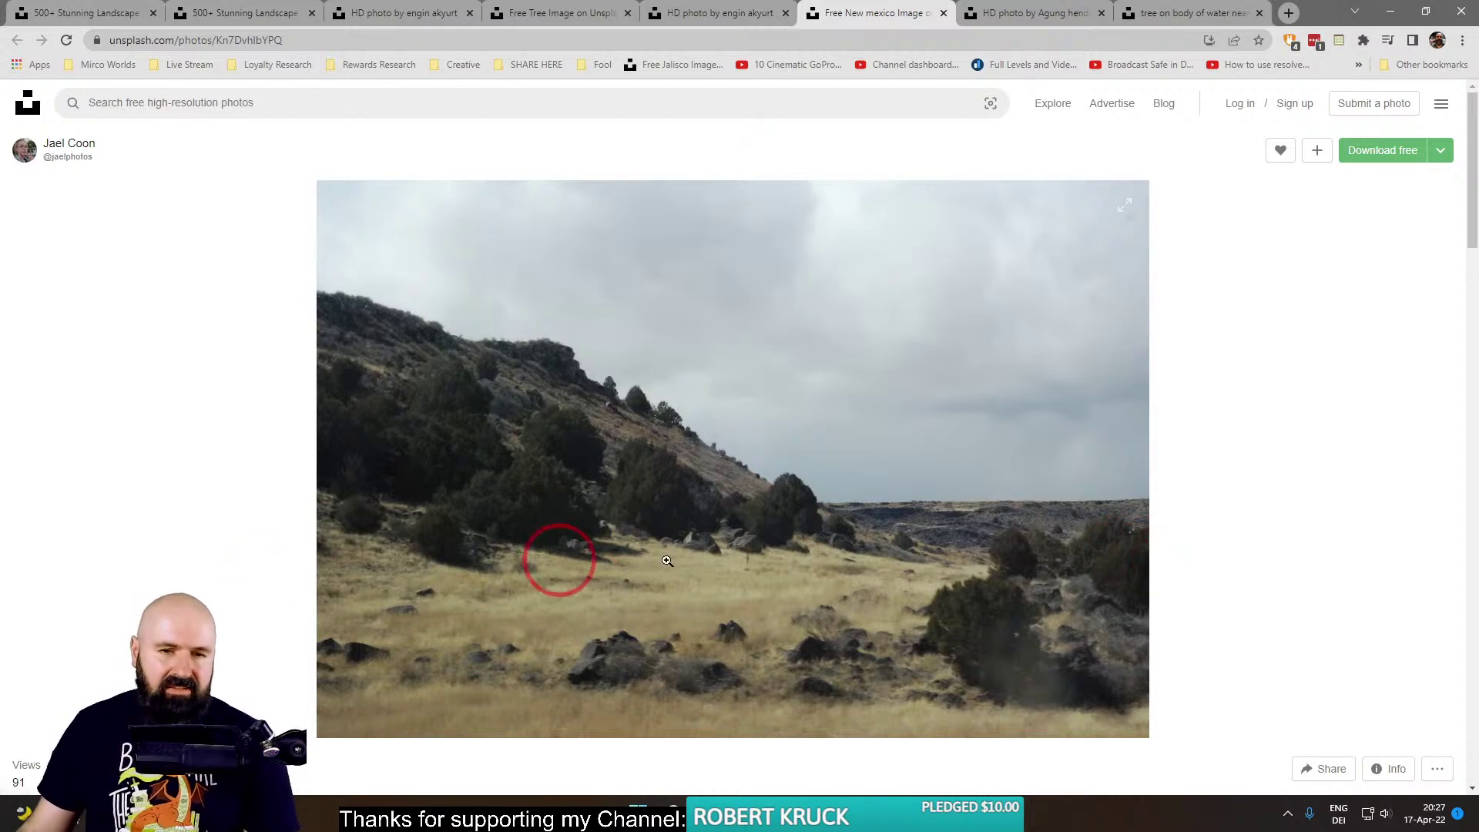
Open the beach photo and draw two roughly horizontal lines across it, above and below the strip of sea and people.
{"action": "left_click", "coordinate": [1025, 26]}
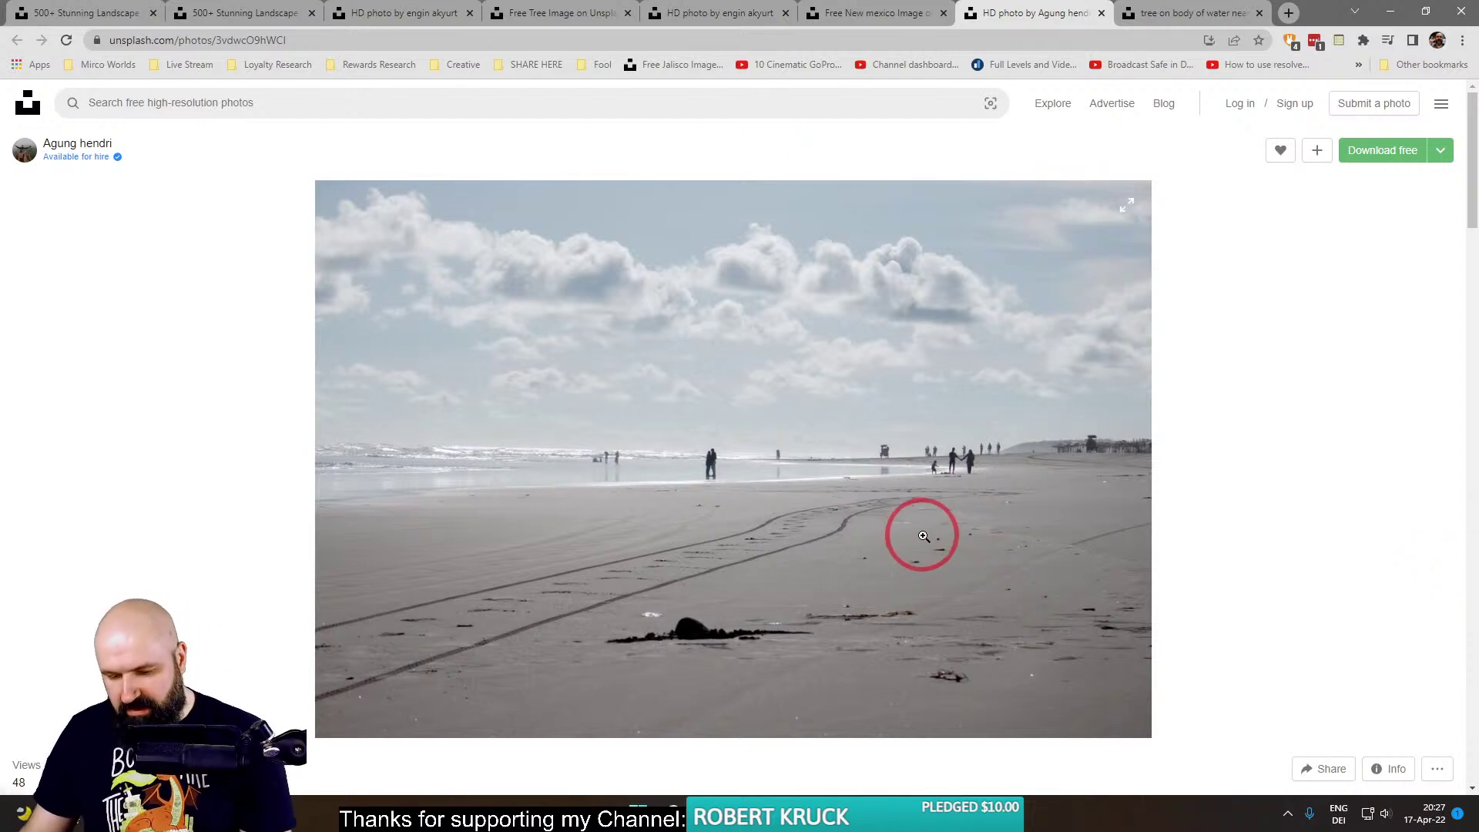
{"action": "key", "text": "ctrl+2"}
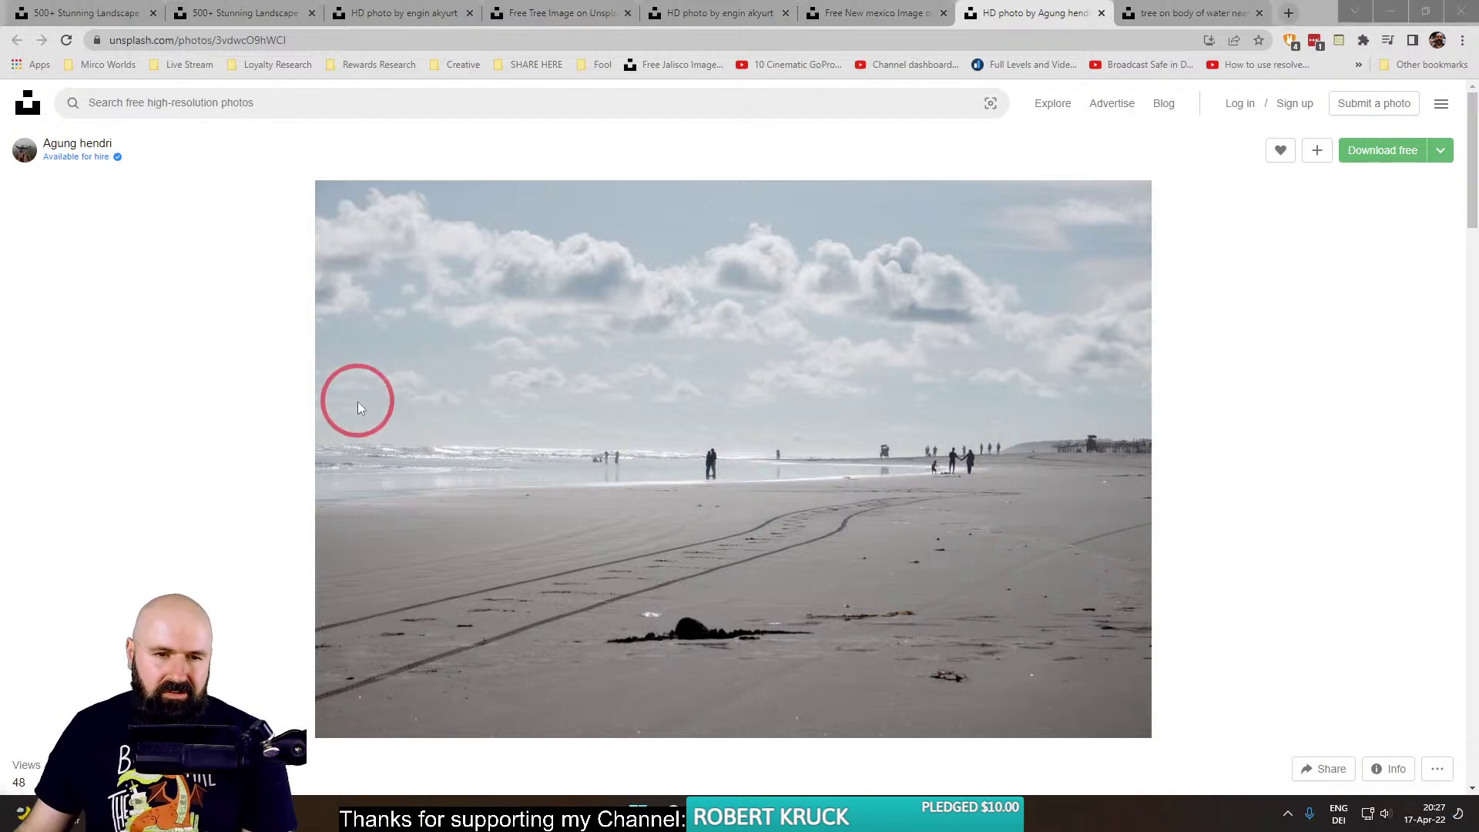
{"action": "mouse_move", "coordinate": [300, 400]}
{"action": "left_mouse_down"}
{"action": "mouse_move", "coordinate": [883, 412]}
{"action": "mouse_move", "coordinate": [1221, 384]}
{"action": "left_mouse_up"}
{"action": "mouse_move", "coordinate": [273, 497]}
{"action": "left_mouse_down"}
{"action": "mouse_move", "coordinate": [764, 510]}
{"action": "mouse_move", "coordinate": [1211, 487]}
{"action": "left_mouse_up"}
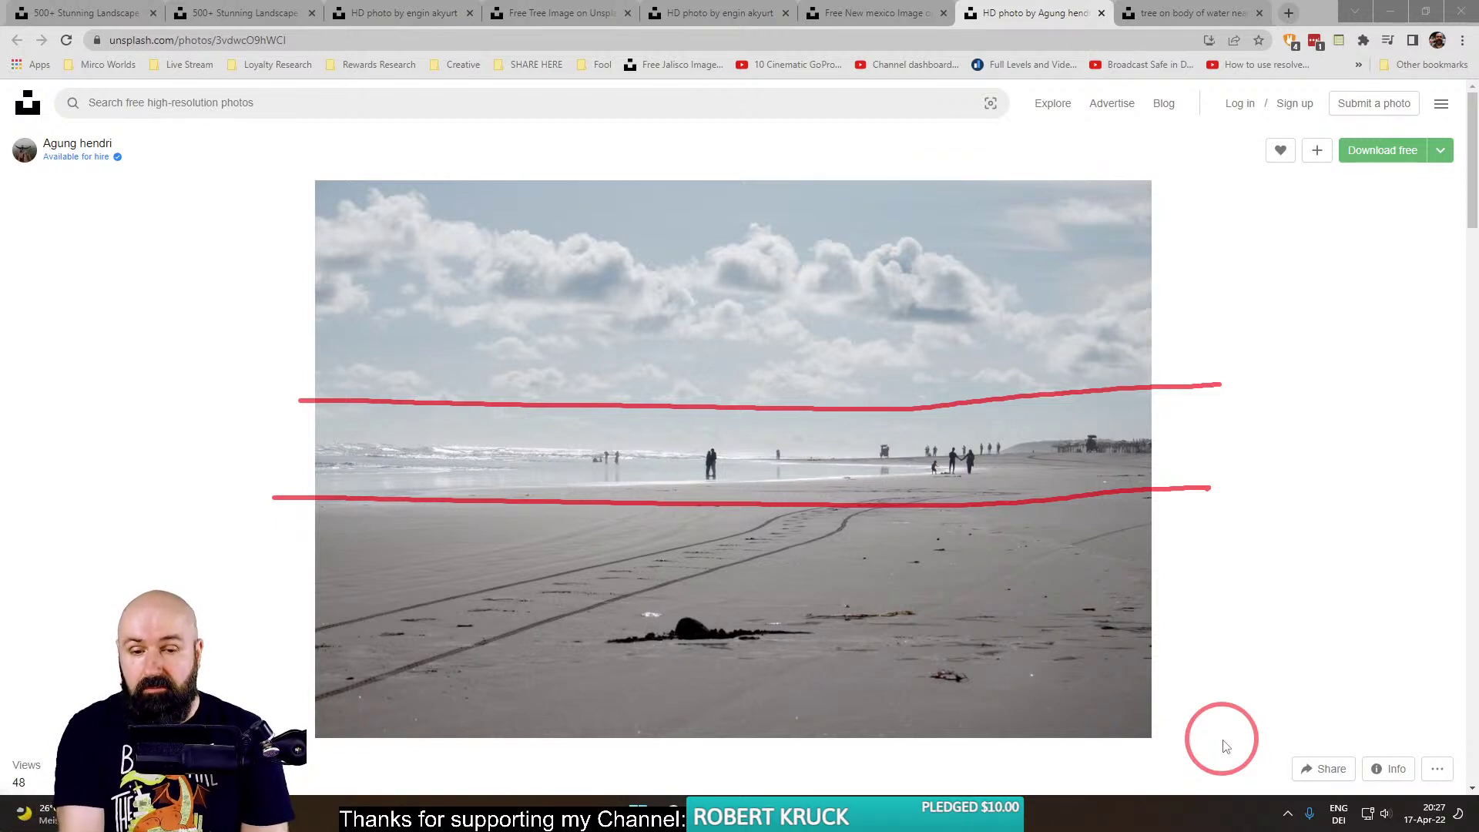
Circle the dark debris spots on the sand, trace the diagonal tire tracks, and clear all annotations.
{"action": "left_click_drag", "start_coordinate": [730, 595], "coordinate": [845, 600]}
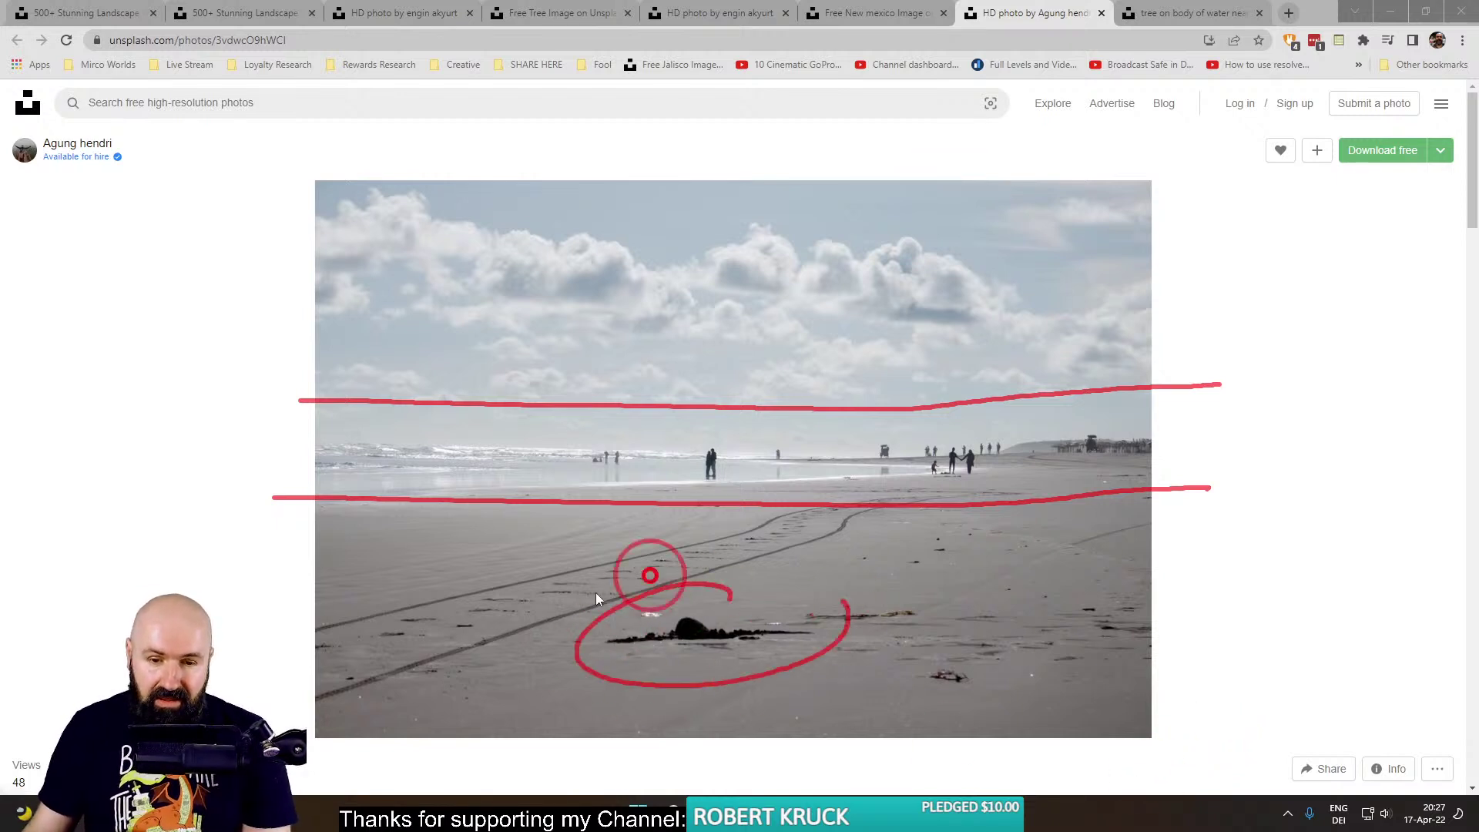
{"action": "mouse_move", "coordinate": [372, 654]}
{"action": "left_mouse_down"}
{"action": "mouse_move", "coordinate": [843, 561]}
{"action": "mouse_move", "coordinate": [859, 536]}
{"action": "left_mouse_up"}
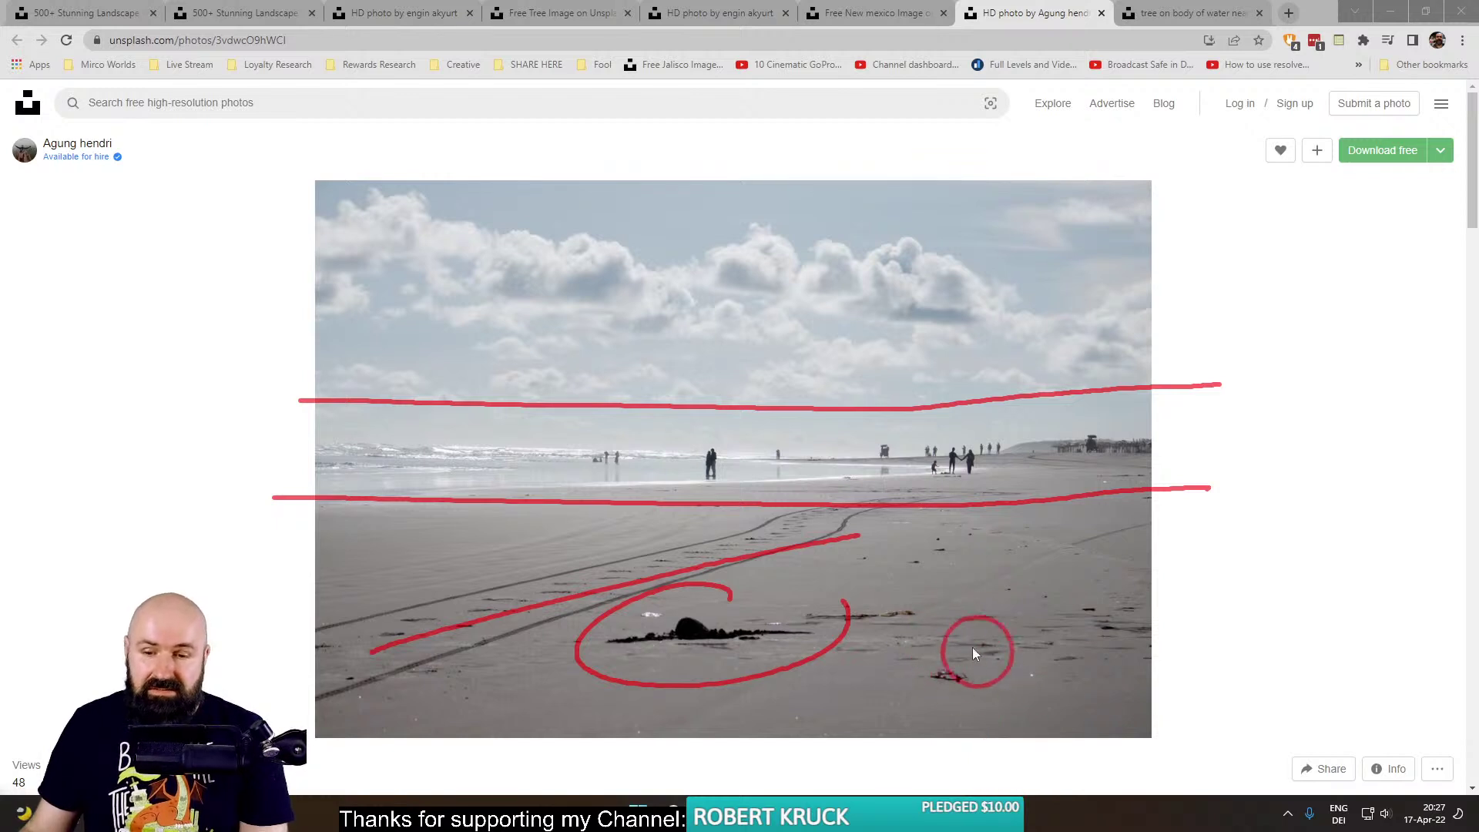
{"action": "mouse_move", "coordinate": [961, 651]}
{"action": "left_mouse_down"}
{"action": "mouse_move", "coordinate": [928, 647]}
{"action": "mouse_move", "coordinate": [999, 674]}
{"action": "left_mouse_up"}
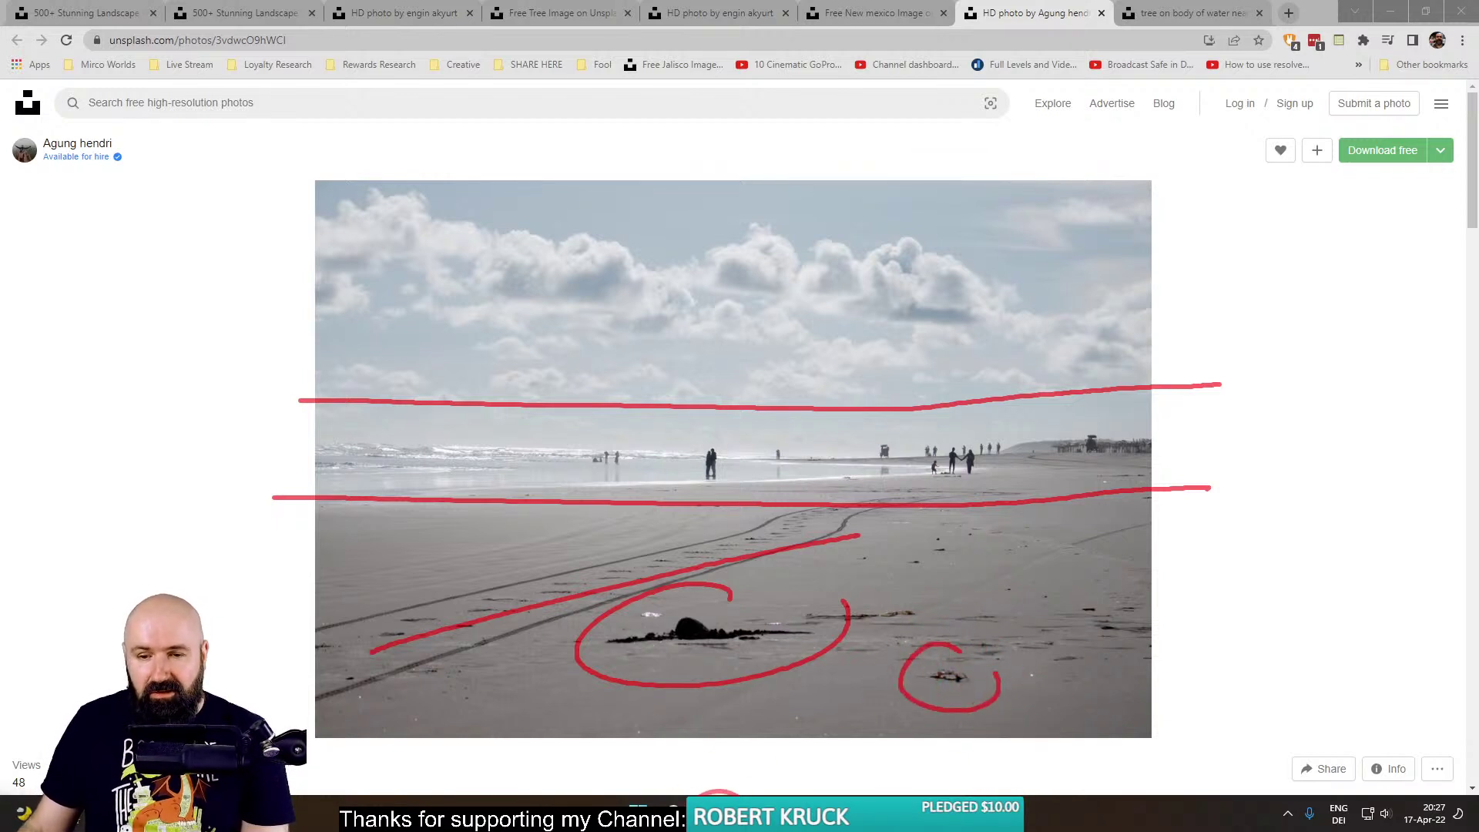
{"action": "left_click_drag", "start_coordinate": [924, 614], "coordinate": [859, 638]}
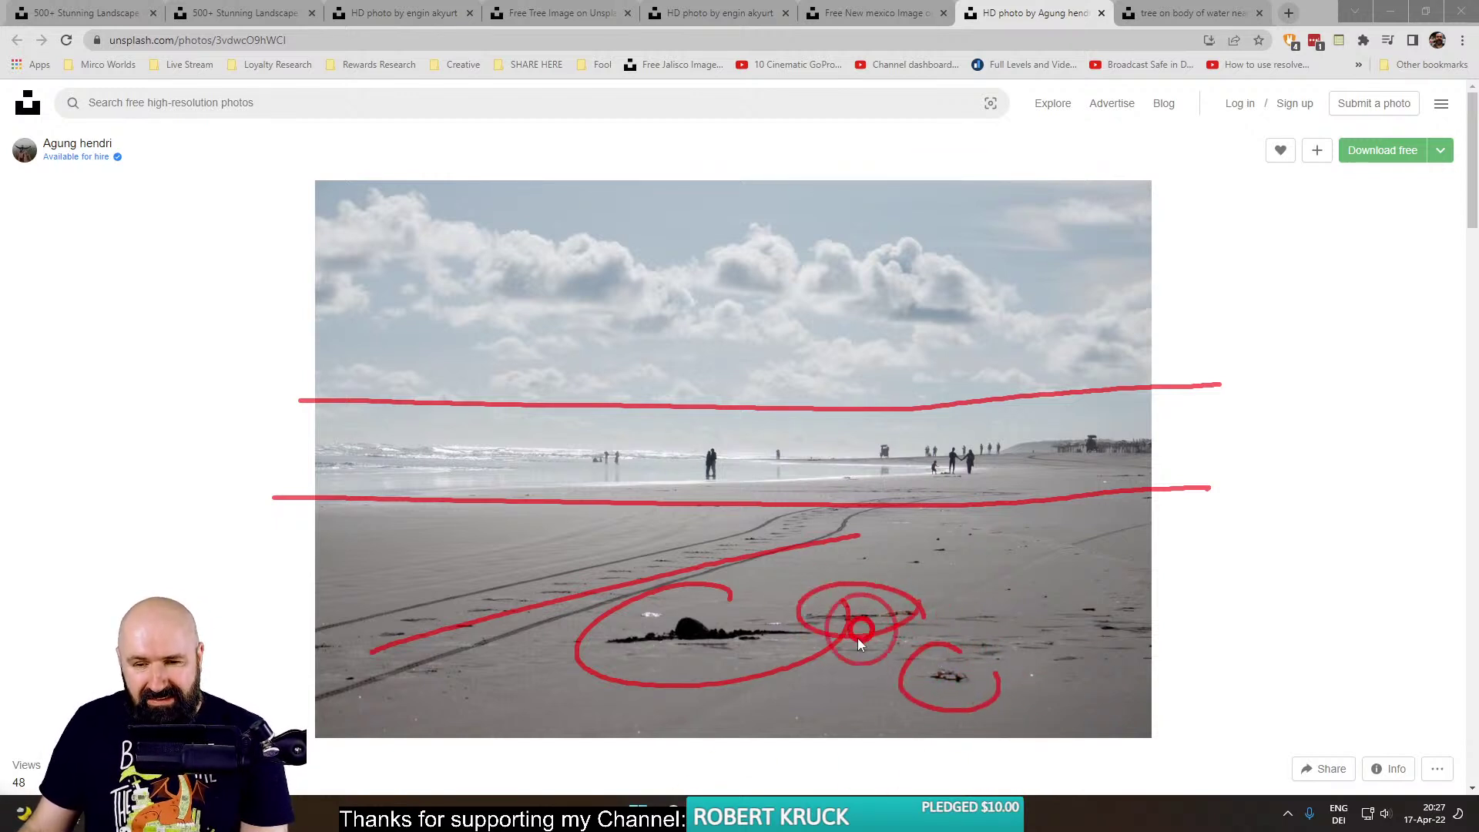
{"action": "right_click", "coordinate": [842, 738]}
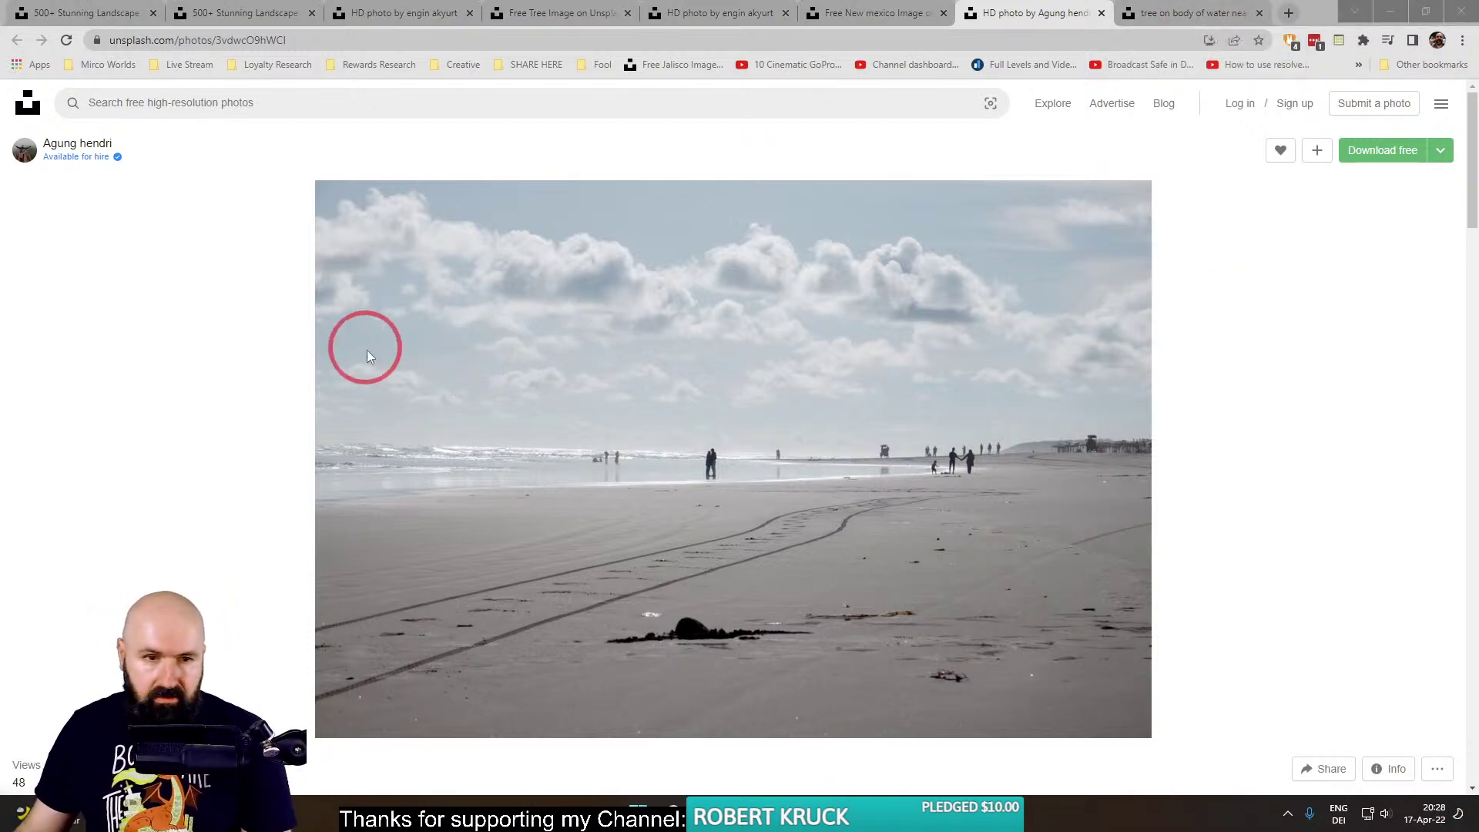
Sketch the upper slab of a large corner-shaped object across the sky of the beach photo.
{"action": "left_click_drag", "start_coordinate": [343, 373], "coordinate": [691, 415]}
{"action": "mouse_move", "coordinate": [348, 331]}
{"action": "left_mouse_down"}
{"action": "mouse_move", "coordinate": [695, 382]}
{"action": "mouse_move", "coordinate": [696, 404]}
{"action": "mouse_move", "coordinate": [697, 384]}
{"action": "mouse_move", "coordinate": [1024, 288]}
{"action": "left_mouse_up"}
{"action": "left_click_drag", "start_coordinate": [692, 413], "coordinate": [1032, 359]}
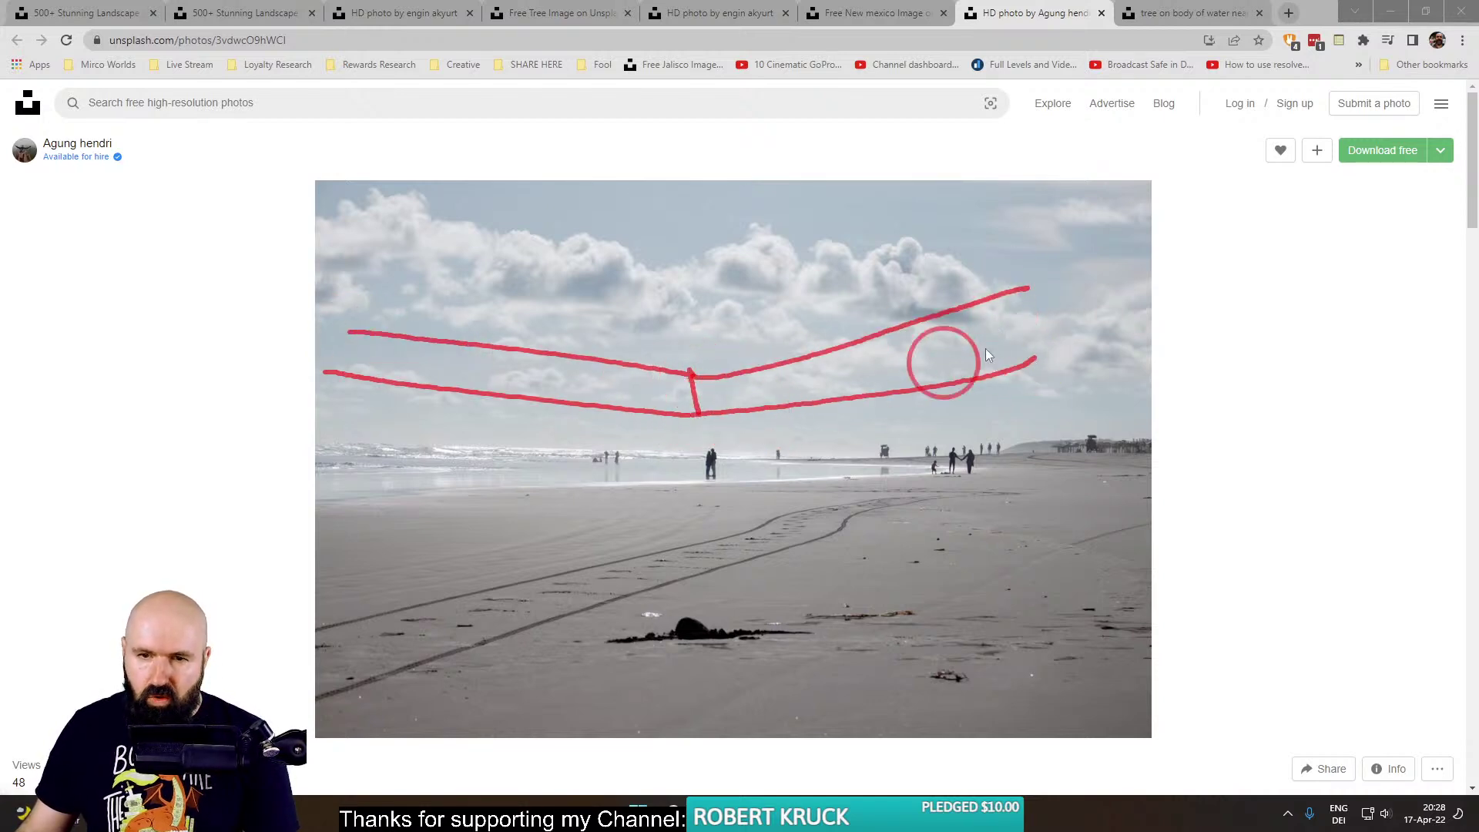
{"action": "mouse_move", "coordinate": [1027, 289]}
{"action": "left_mouse_down"}
{"action": "mouse_move", "coordinate": [1020, 368]}
{"action": "mouse_move", "coordinate": [1007, 288]}
{"action": "mouse_move", "coordinate": [661, 289]}
{"action": "left_mouse_up"}
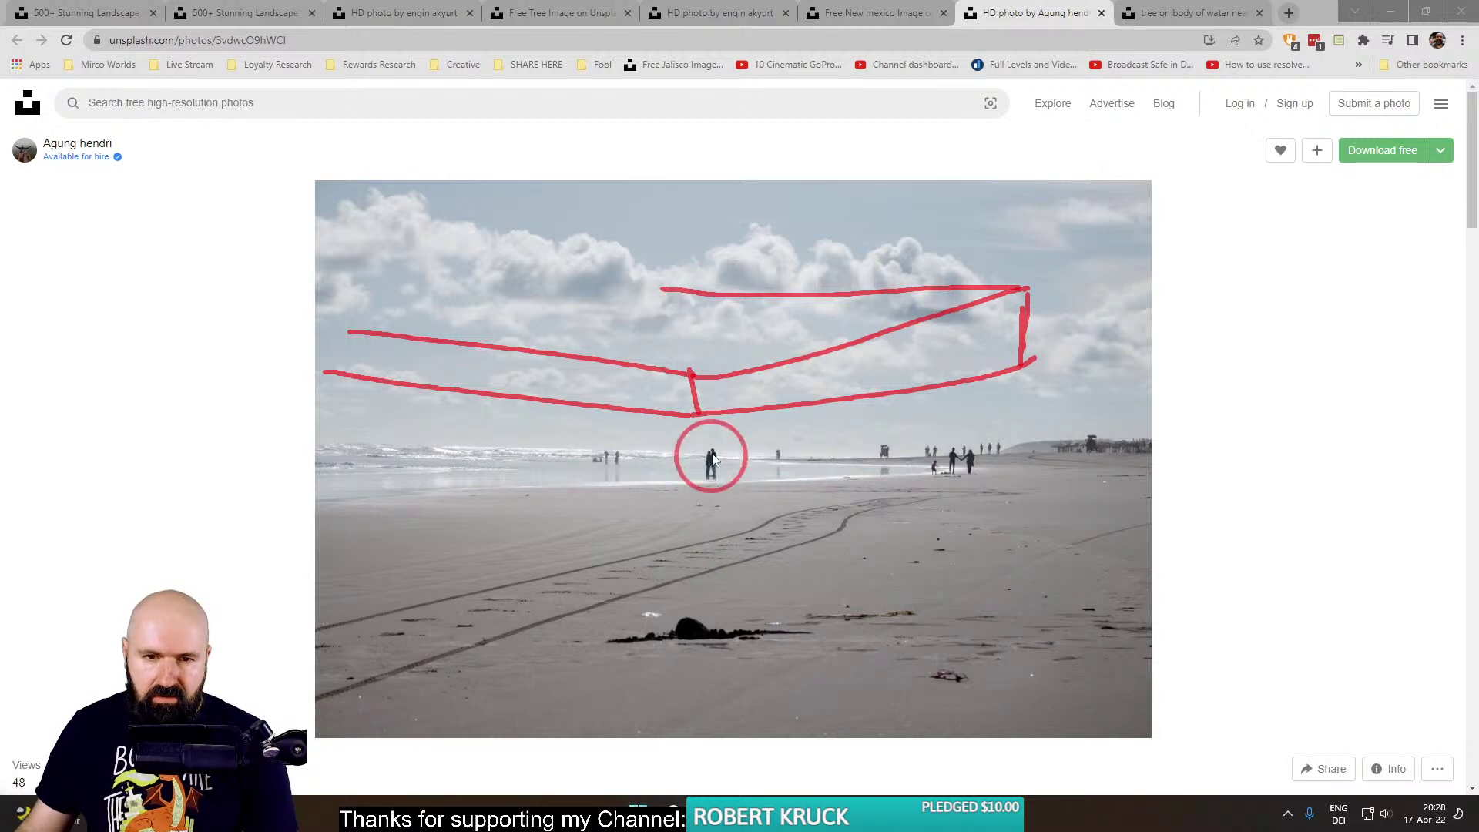
Sketch the object's lower body with two vertical edges down to the sand and curved lines on its sides.
{"action": "left_click_drag", "start_coordinate": [693, 415], "coordinate": [694, 670]}
{"action": "left_click_drag", "start_coordinate": [710, 416], "coordinate": [695, 540]}
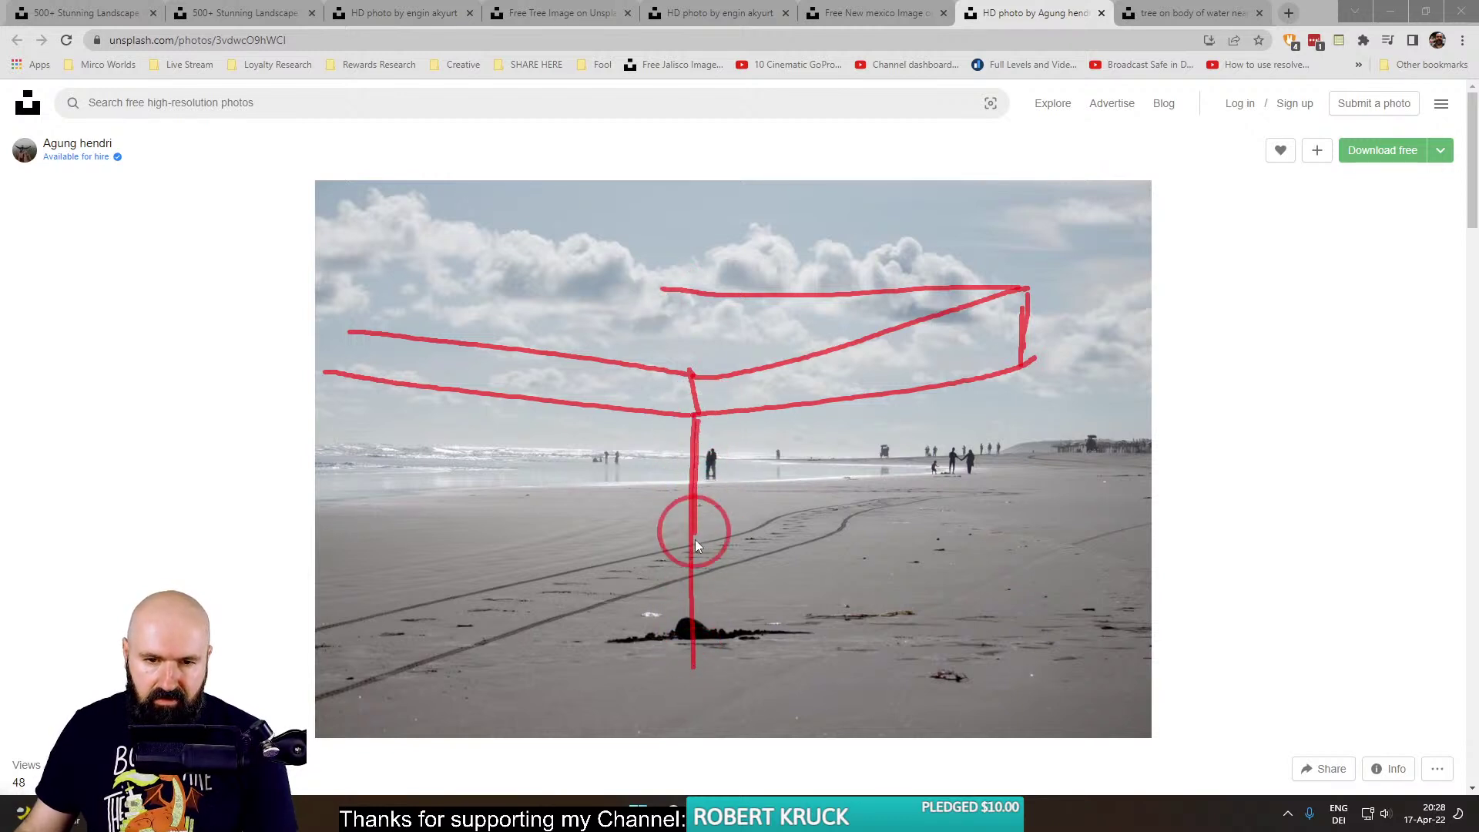
{"action": "left_click_drag", "start_coordinate": [1011, 361], "coordinate": [993, 640]}
{"action": "mouse_move", "coordinate": [622, 406]}
{"action": "left_mouse_down"}
{"action": "mouse_move", "coordinate": [862, 588]}
{"action": "mouse_move", "coordinate": [992, 641]}
{"action": "left_mouse_up"}
{"action": "mouse_move", "coordinate": [319, 414]}
{"action": "left_mouse_down"}
{"action": "mouse_move", "coordinate": [684, 691]}
{"action": "mouse_move", "coordinate": [736, 705]}
{"action": "left_mouse_up"}
{"action": "left_click_drag", "start_coordinate": [473, 479], "coordinate": [487, 485]}
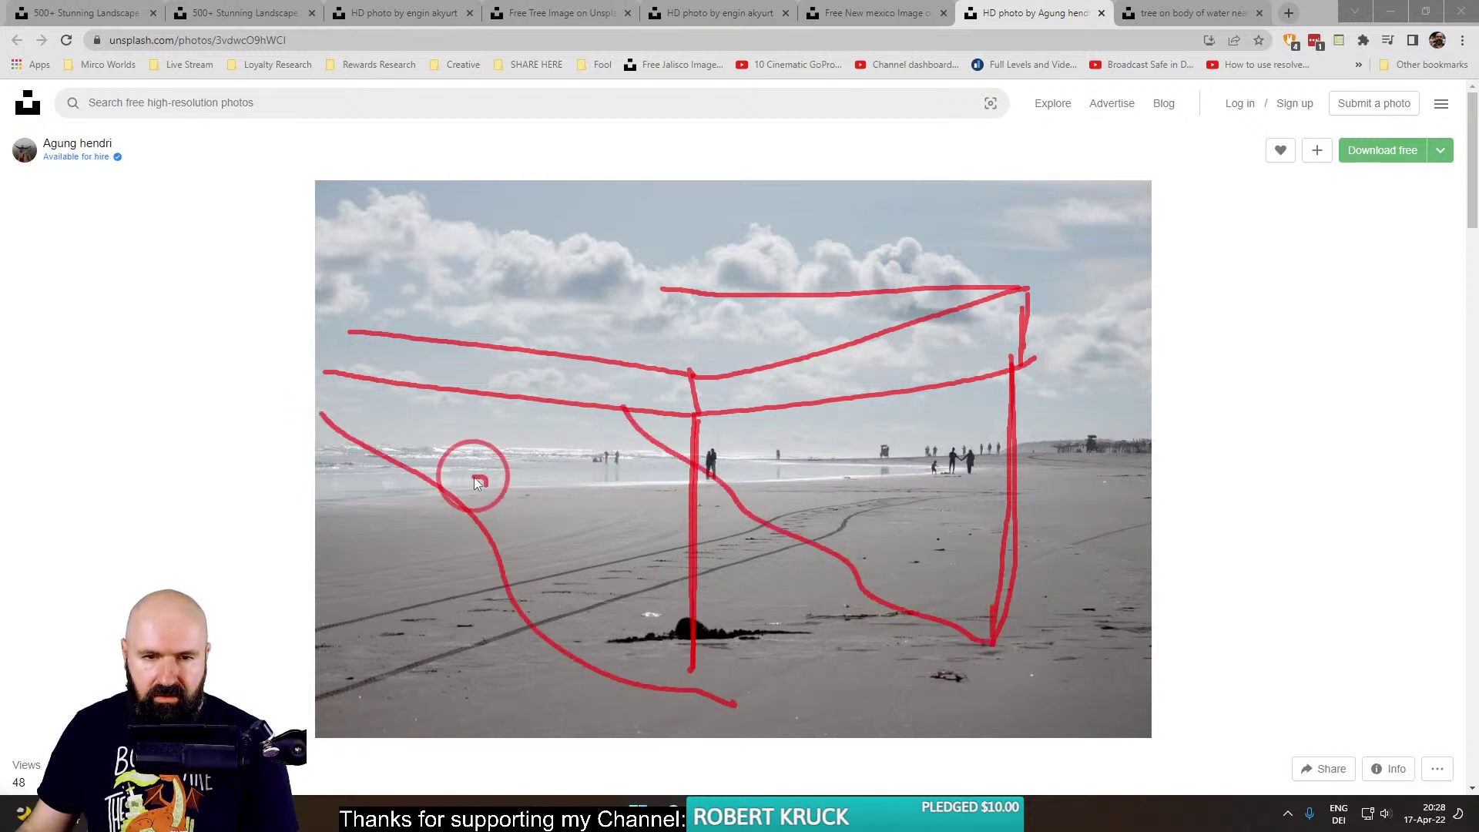
Add the rear edge and a two-pane frame on top of the sketched object, and clear the whole drawing.
{"action": "left_click_drag", "start_coordinate": [359, 320], "coordinate": [674, 298]}
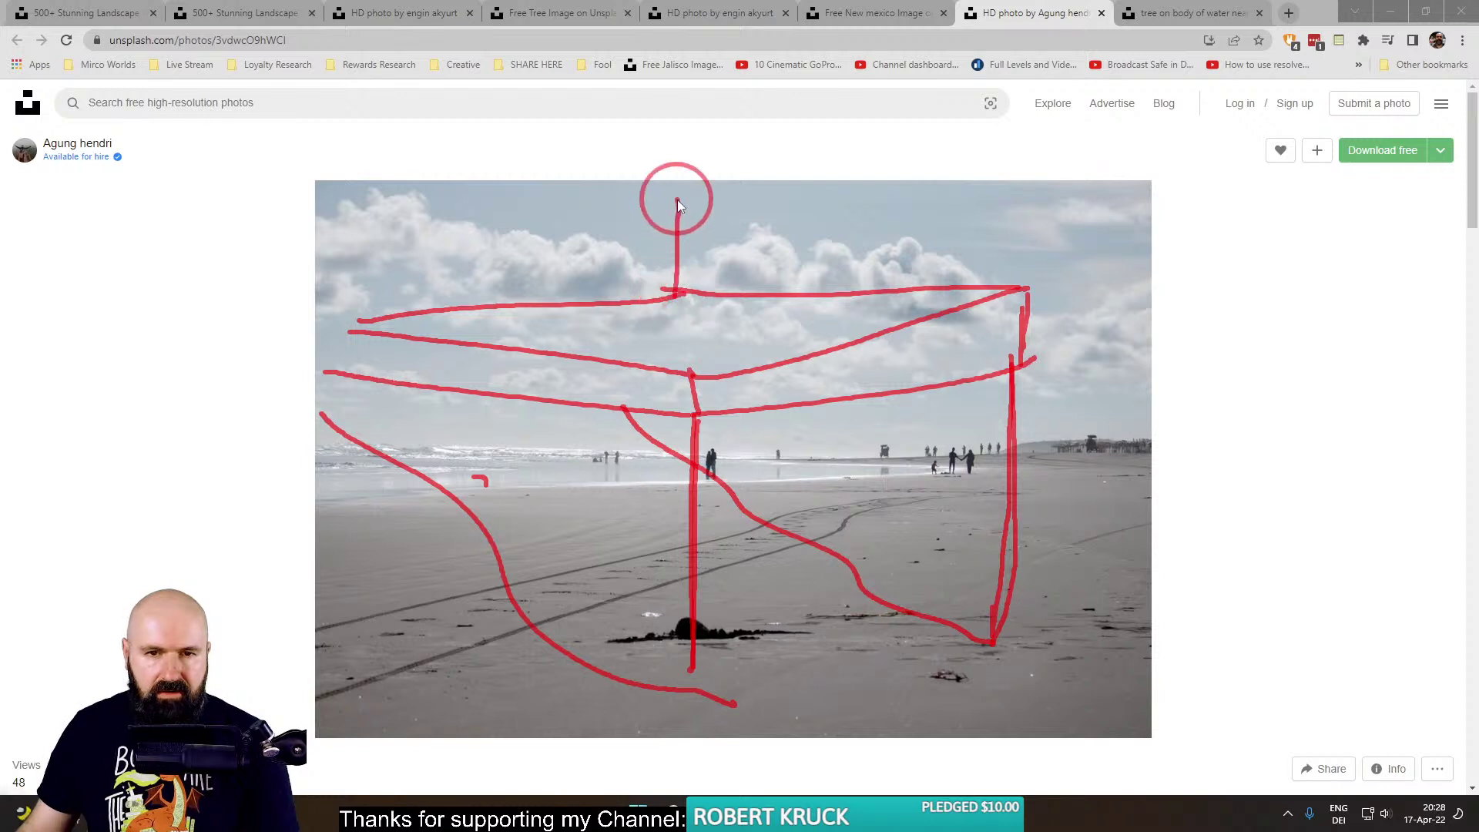
{"action": "mouse_move", "coordinate": [677, 200]}
{"action": "left_mouse_down"}
{"action": "mouse_move", "coordinate": [355, 216]}
{"action": "mouse_move", "coordinate": [373, 339]}
{"action": "mouse_move", "coordinate": [380, 245]}
{"action": "mouse_move", "coordinate": [516, 234]}
{"action": "mouse_move", "coordinate": [525, 299]}
{"action": "mouse_move", "coordinate": [534, 249]}
{"action": "mouse_move", "coordinate": [535, 299]}
{"action": "mouse_move", "coordinate": [589, 233]}
{"action": "mouse_move", "coordinate": [661, 225]}
{"action": "mouse_move", "coordinate": [664, 297]}
{"action": "left_mouse_up"}
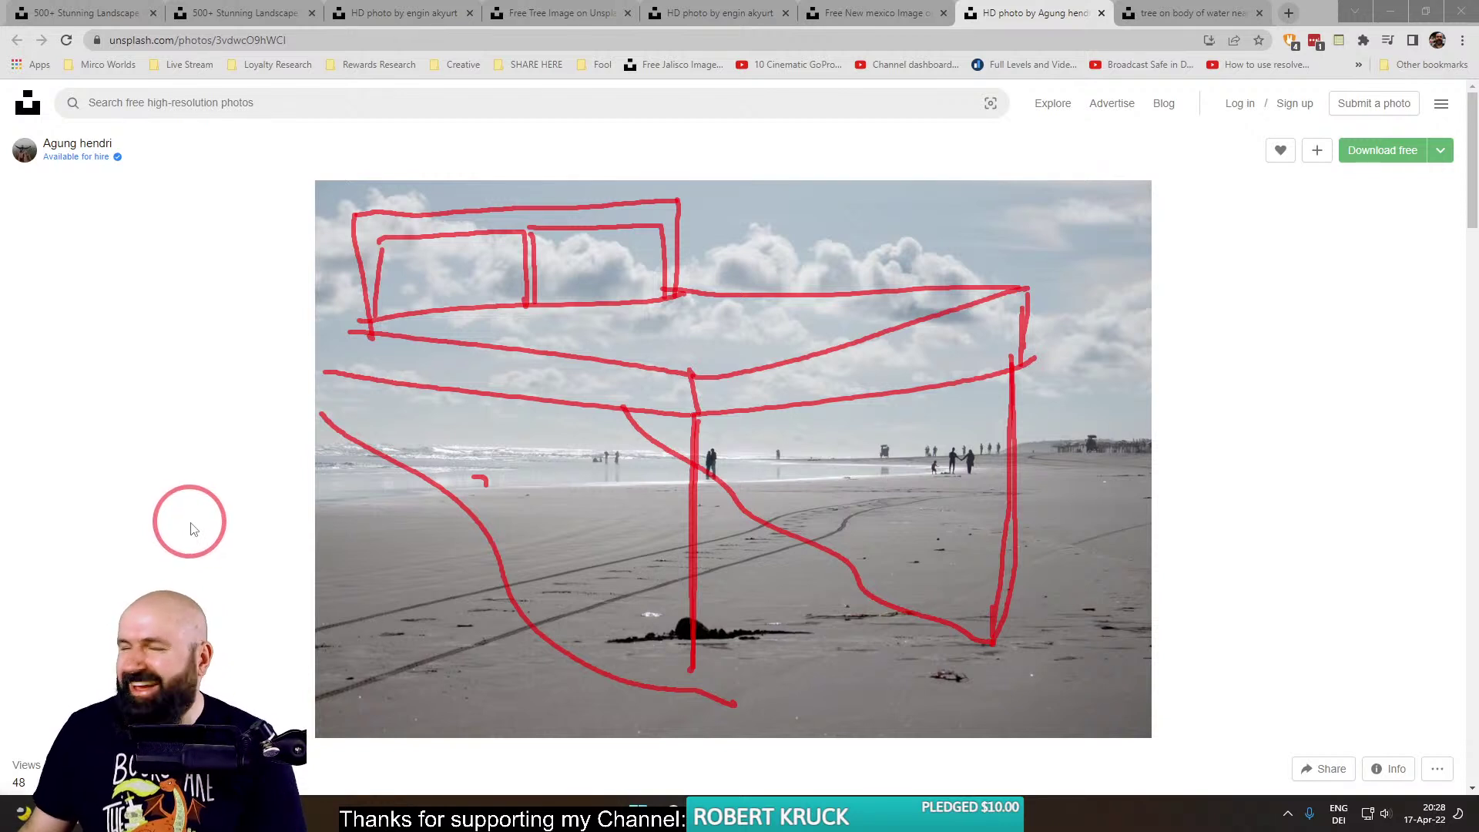
{"action": "key", "text": "Escape"}
Compare the beach photo with the purple lake photo of the lone tree by switching between them.
{"action": "left_click", "coordinate": [1171, 15]}
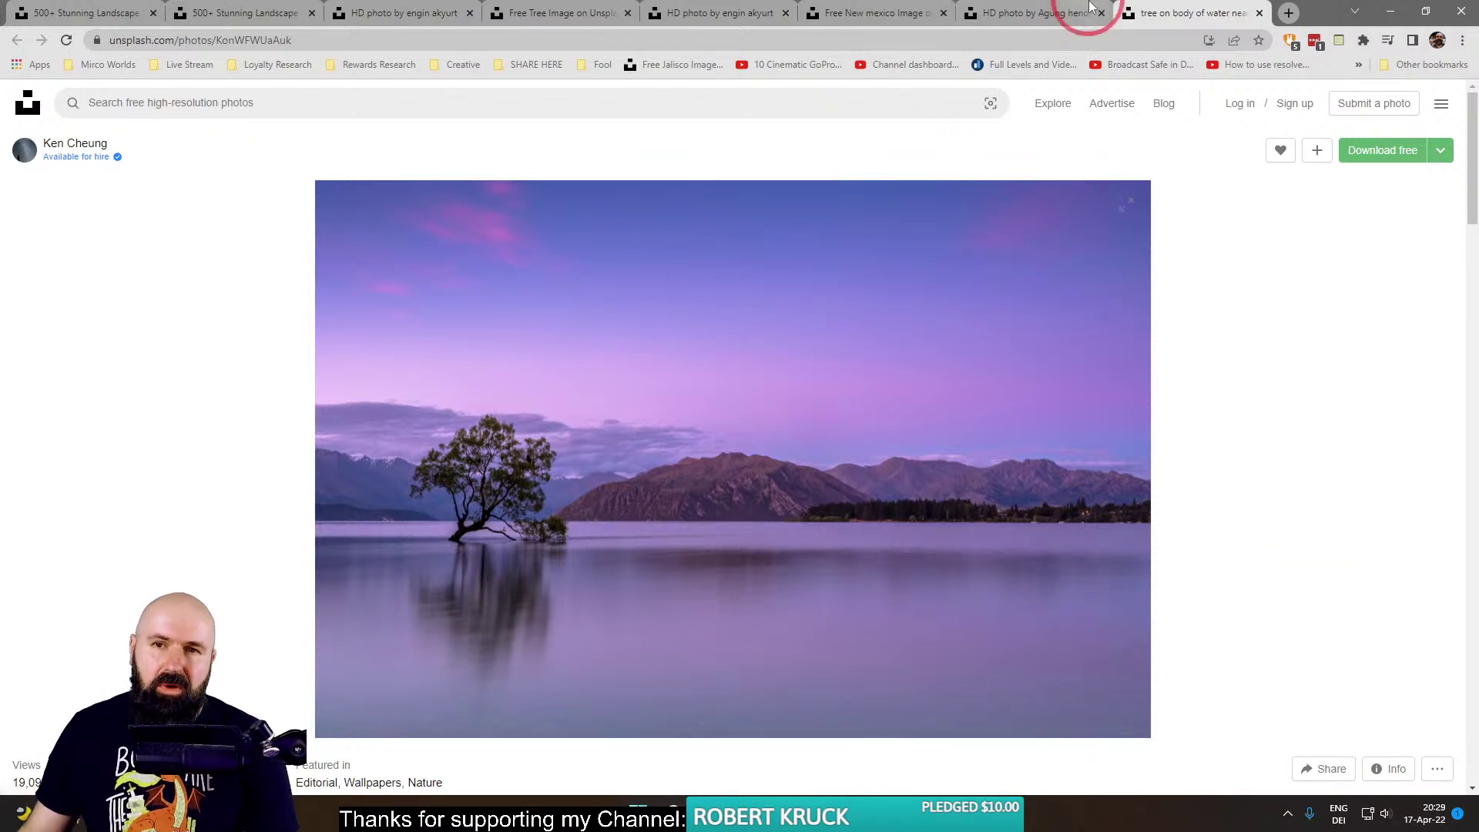
{"action": "left_click", "coordinate": [1048, 14]}
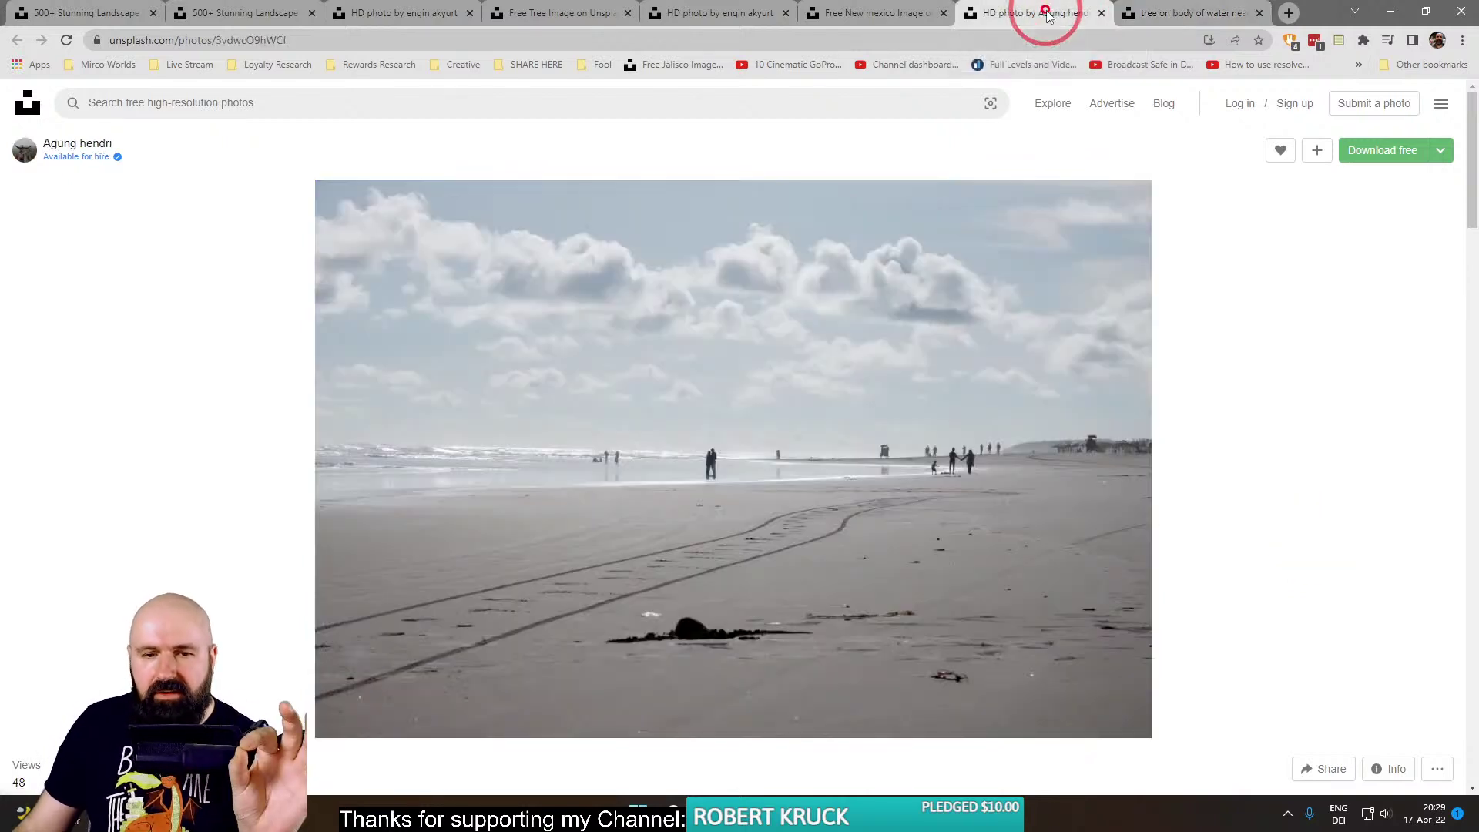
{"action": "left_click", "coordinate": [1179, 16]}
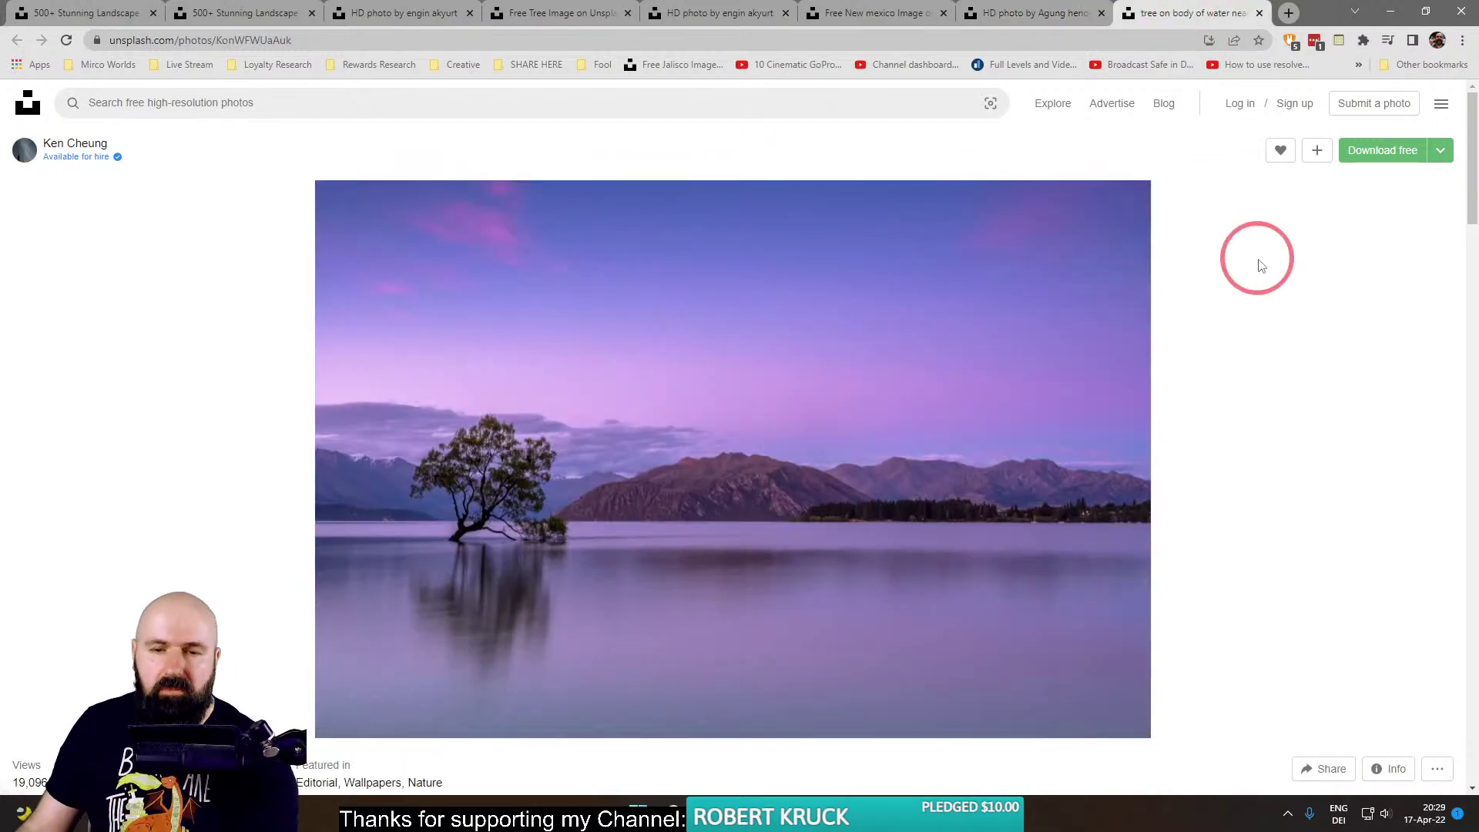
{"action": "left_click", "coordinate": [1030, 16]}
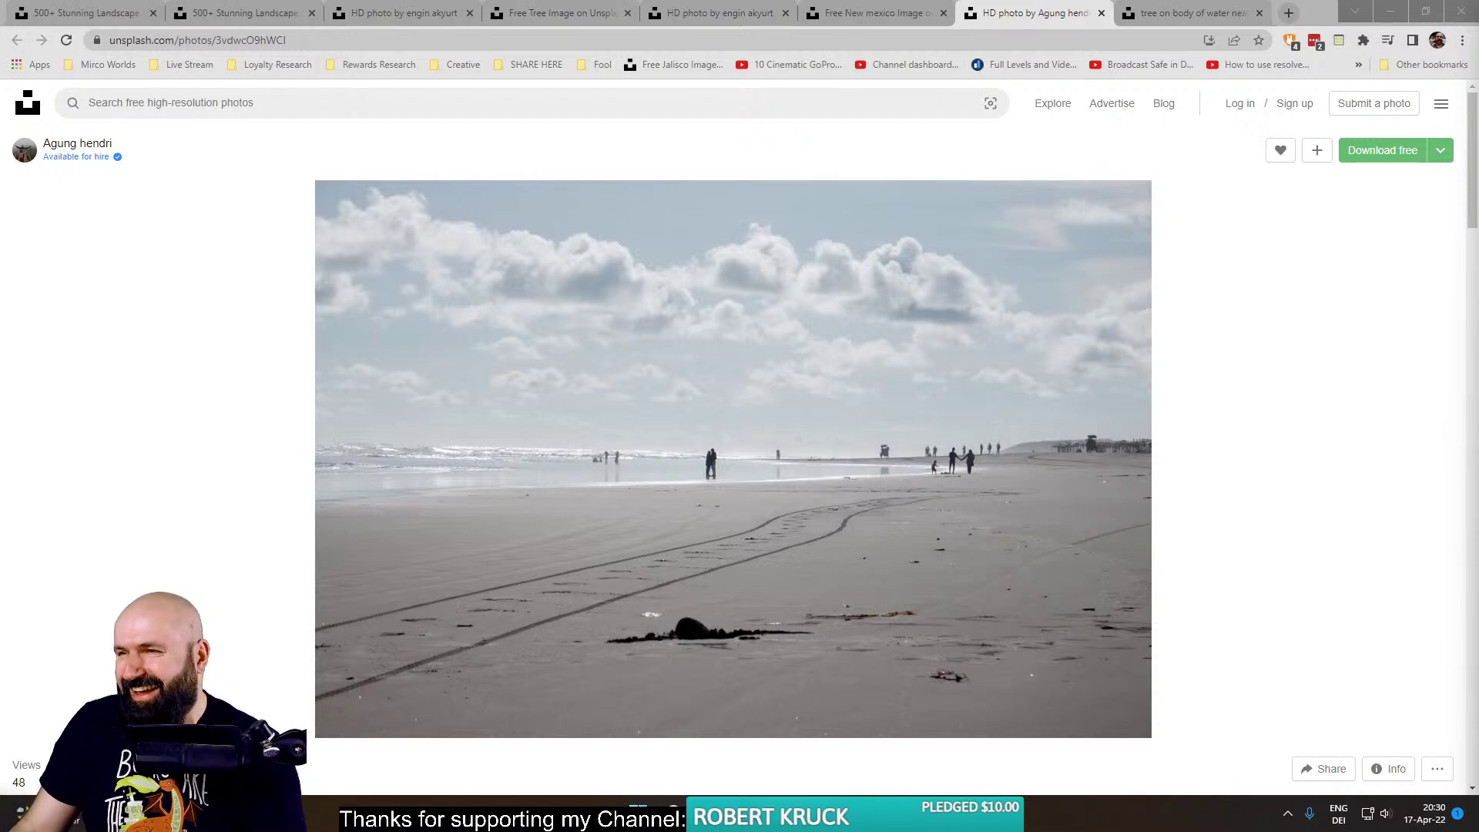
Bring the "harmonic armature" image search into this browser window and preview armature overlays on the portrait and figure paintings.
{"action": "left_click_drag", "start_coordinate": [1443, 60], "coordinate": [1250, 6]}
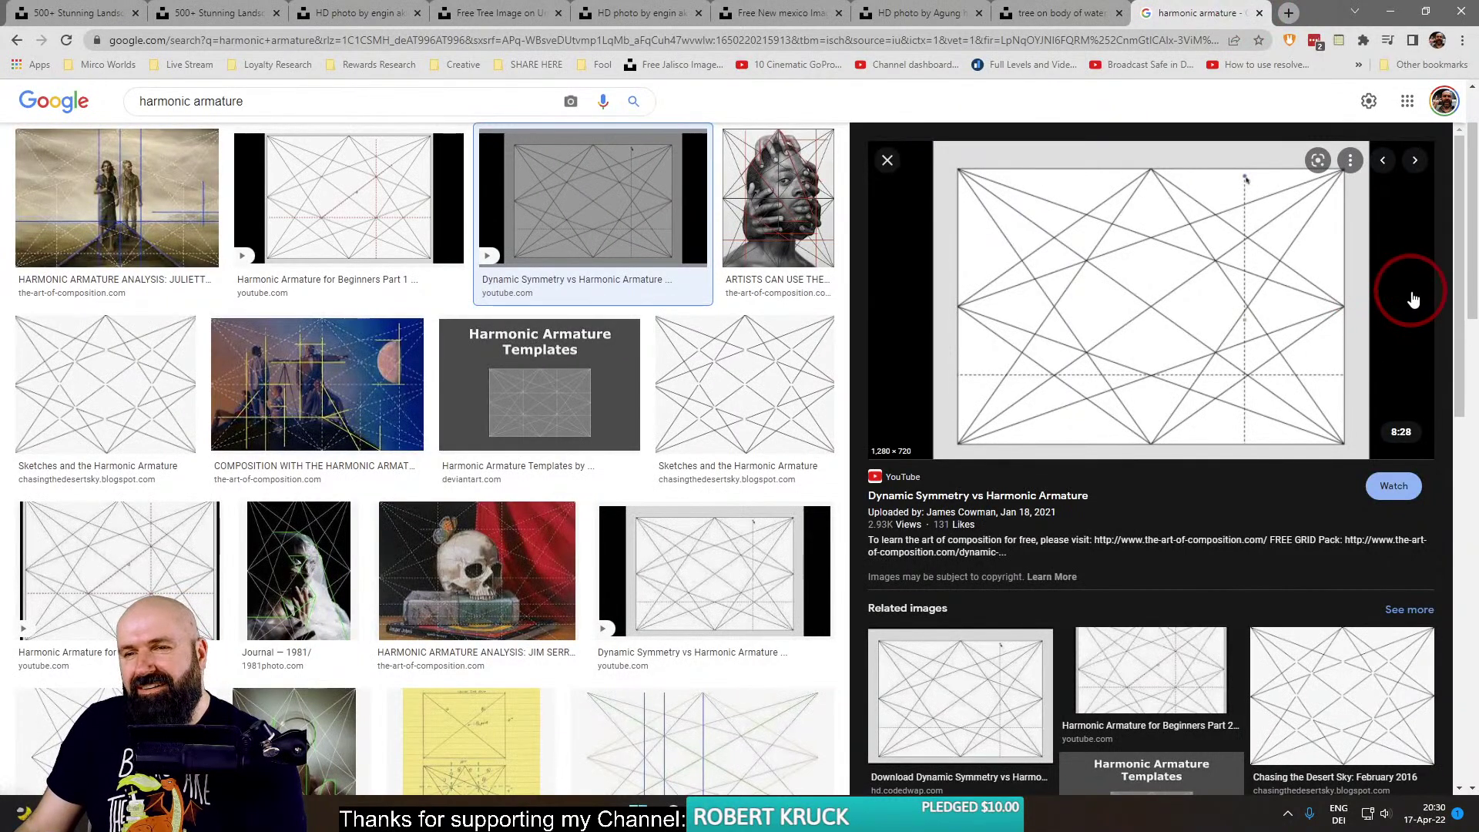
{"action": "left_click", "coordinate": [291, 395]}
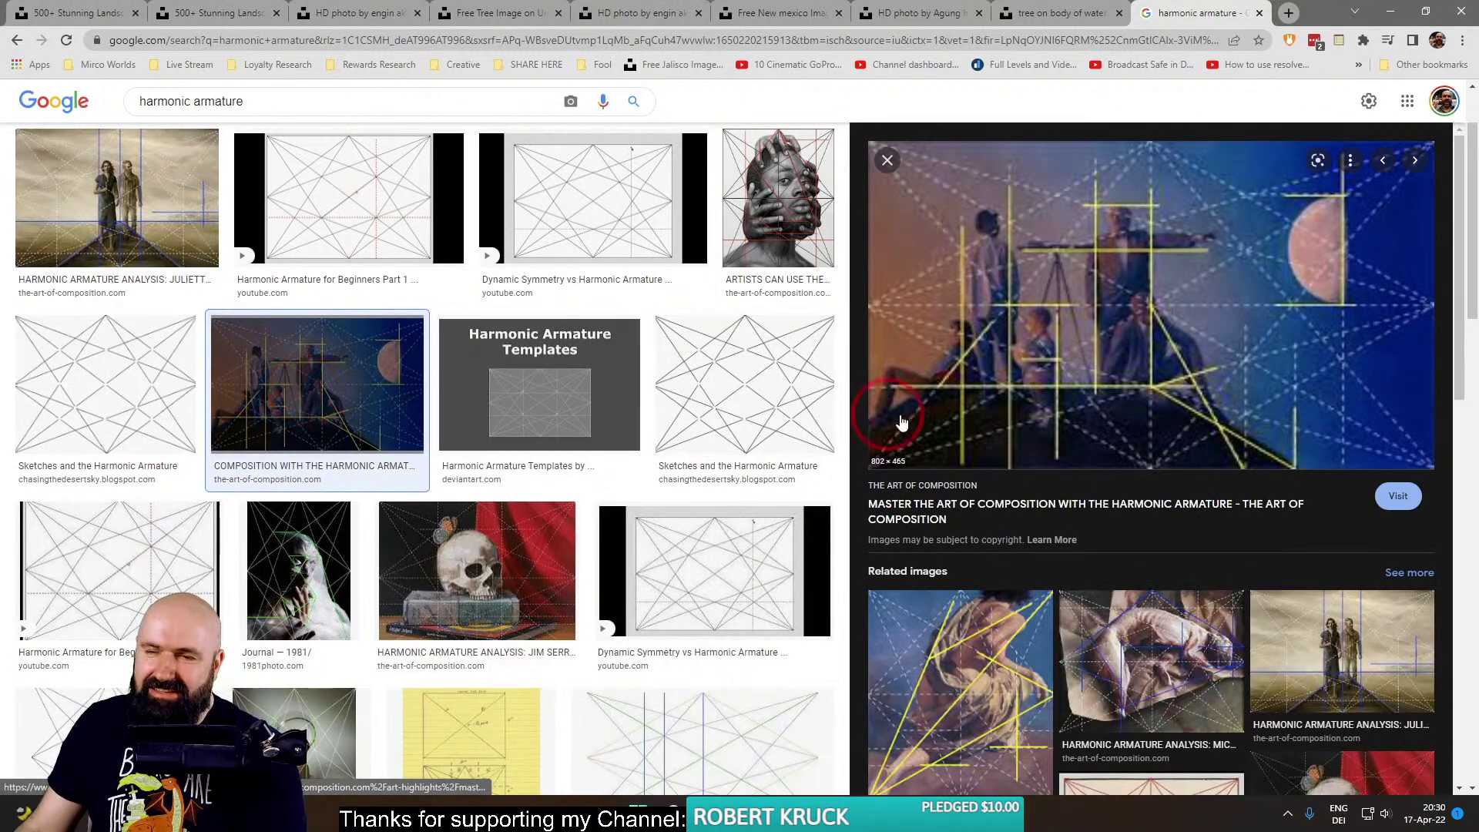
{"action": "left_click", "coordinate": [694, 394]}
{"action": "left_click", "coordinate": [780, 231]}
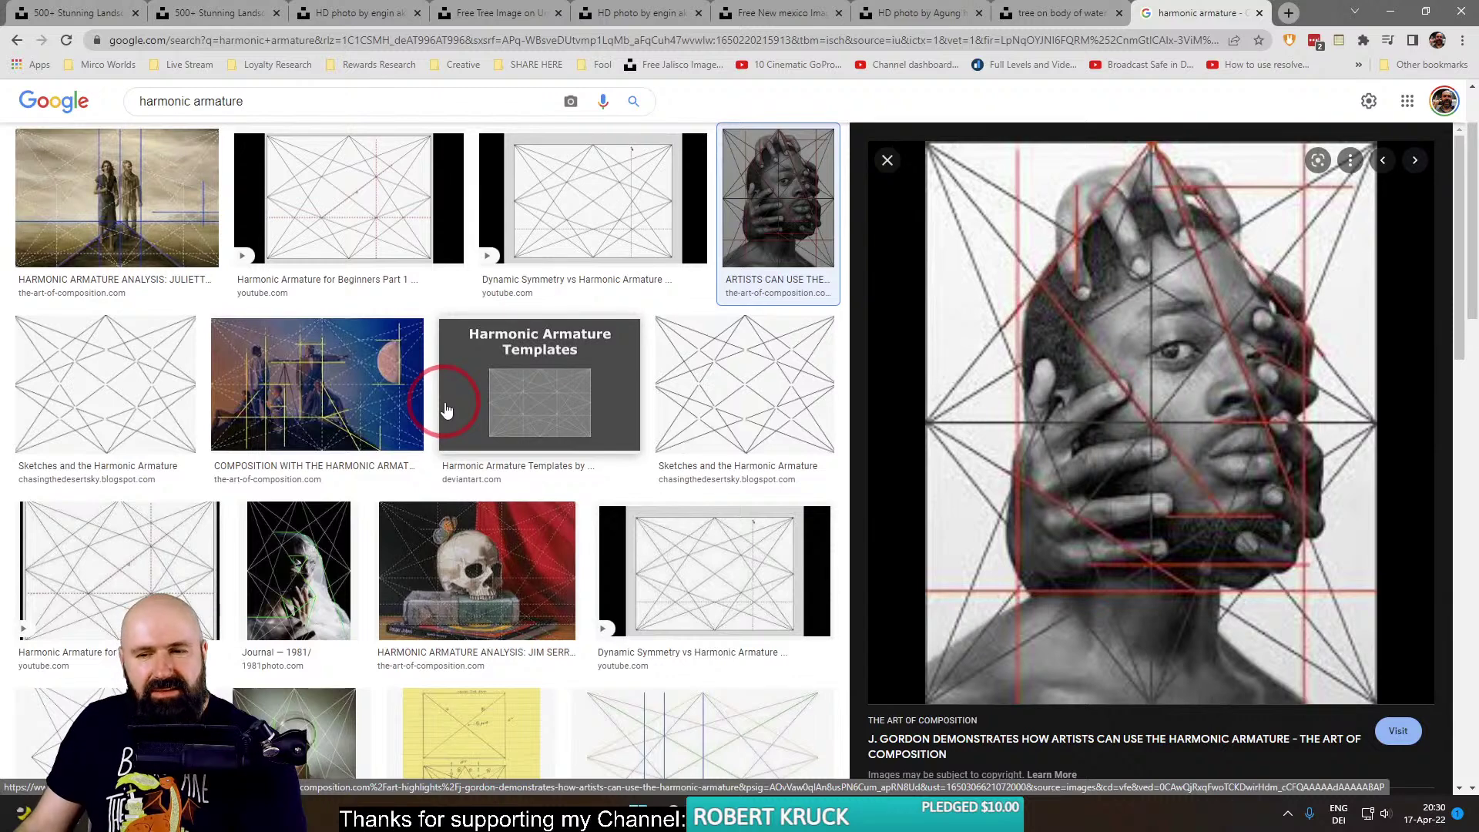
{"action": "left_click", "coordinate": [128, 207]}
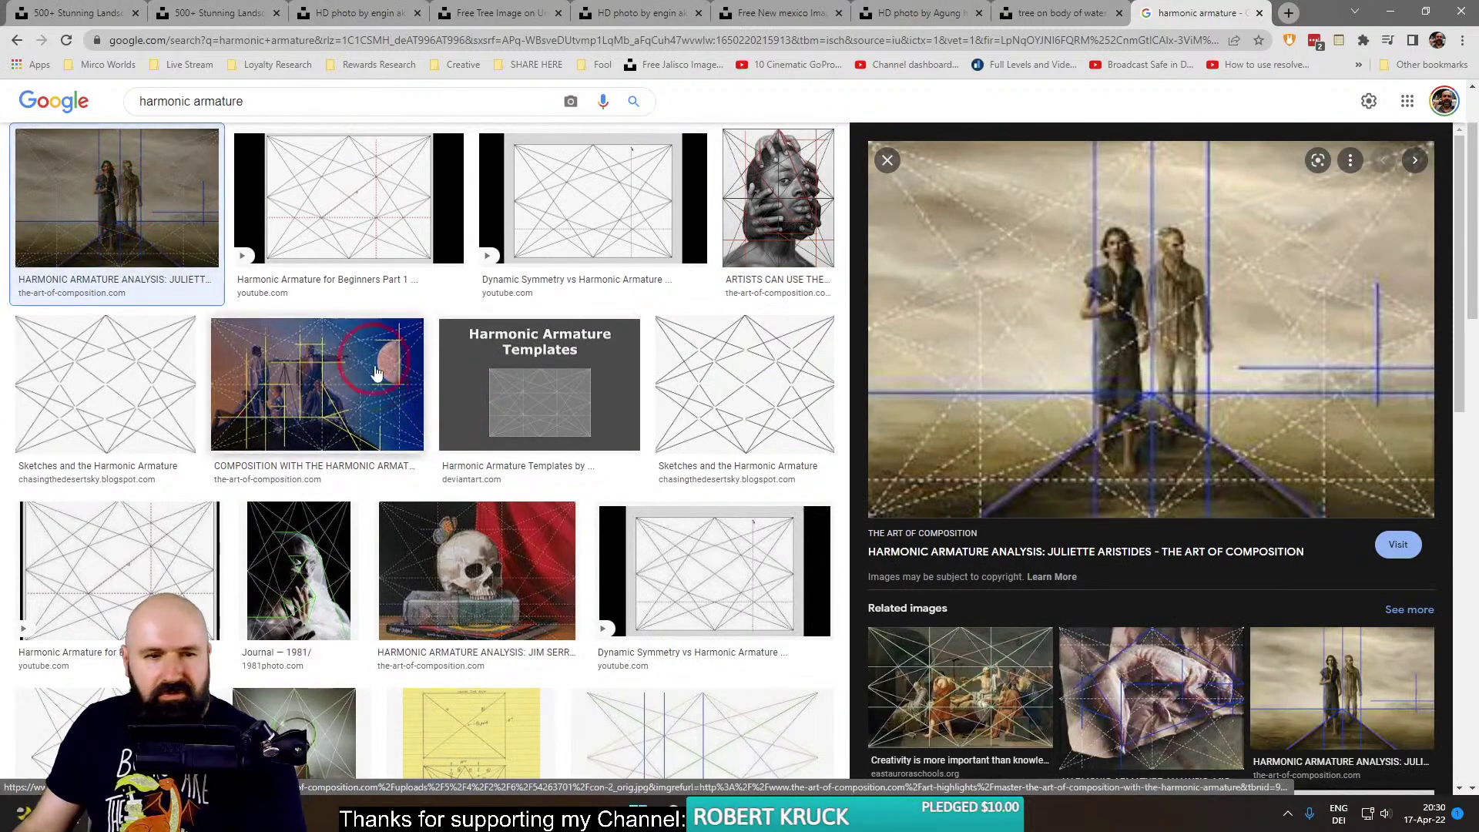
{"action": "left_click", "coordinate": [362, 390]}
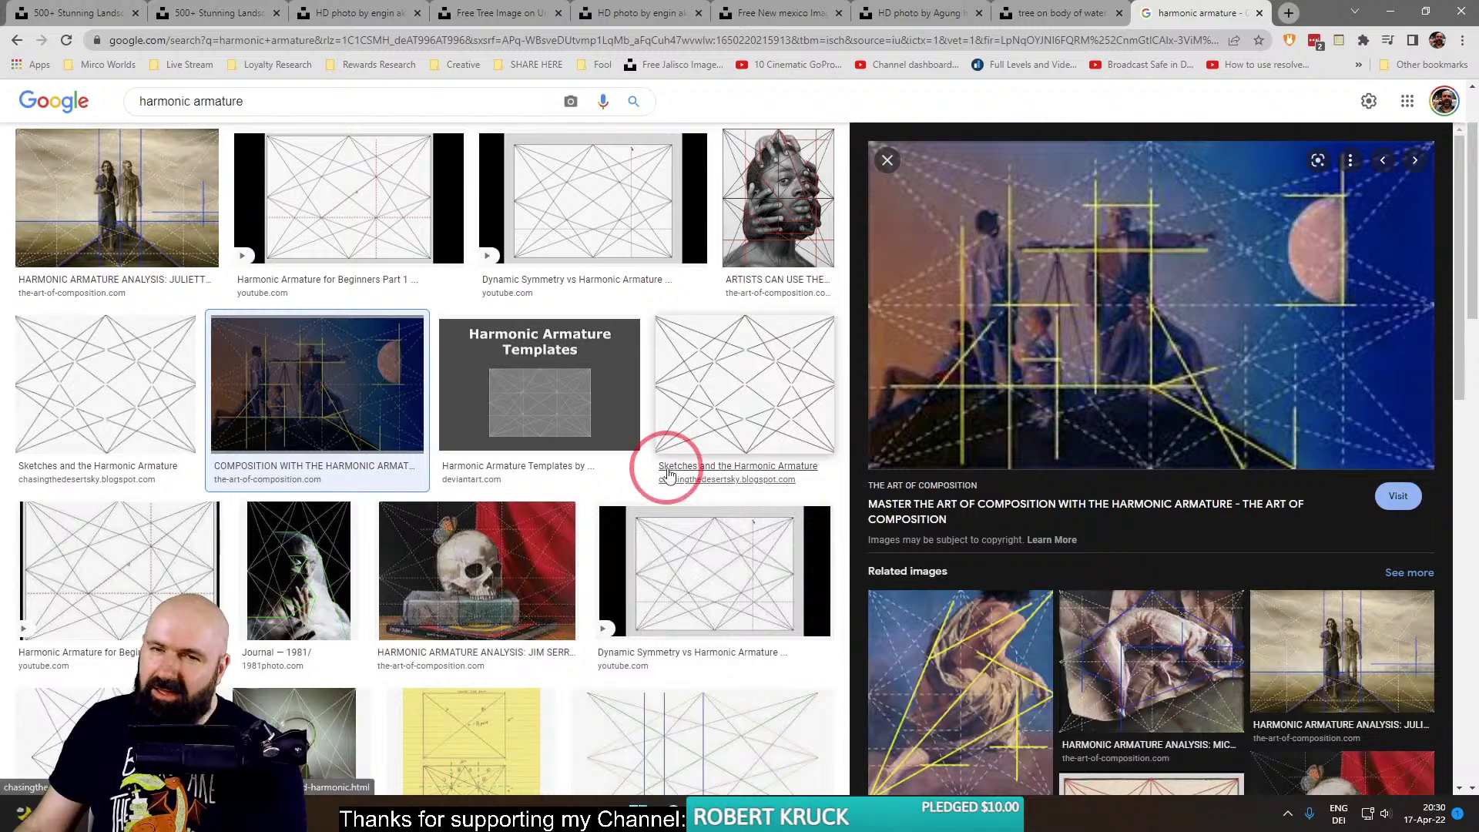
Preview the armature portrait of a face held by several hands, circle the head shape, and clear the circle.
{"action": "left_click", "coordinate": [778, 231]}
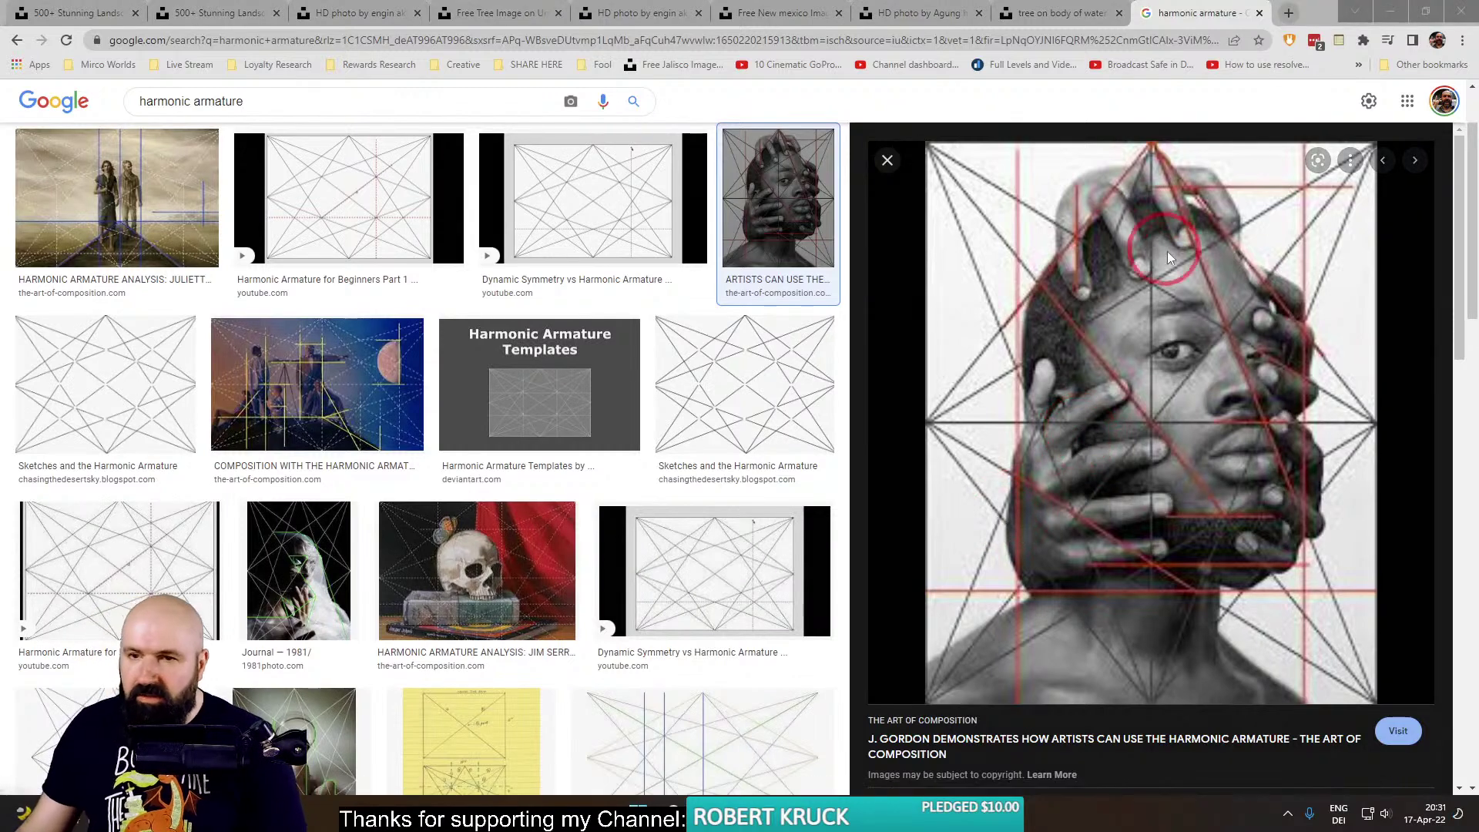
{"action": "mouse_move", "coordinate": [1228, 223]}
{"action": "left_mouse_down"}
{"action": "mouse_move", "coordinate": [1090, 197]}
{"action": "mouse_move", "coordinate": [1360, 432]}
{"action": "mouse_move", "coordinate": [1263, 258]}
{"action": "left_mouse_up"}
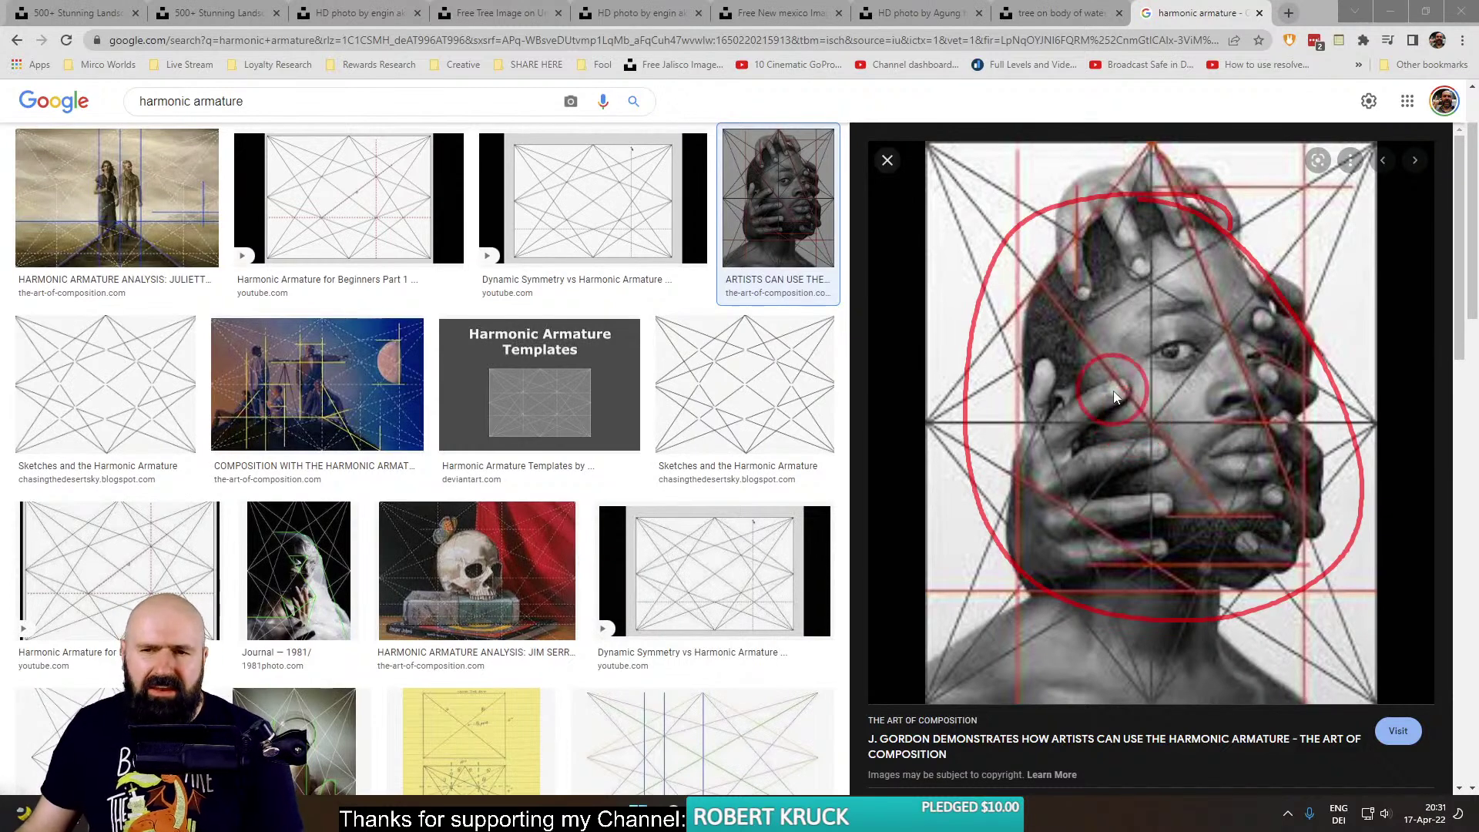
{"action": "key", "text": "Escape"}
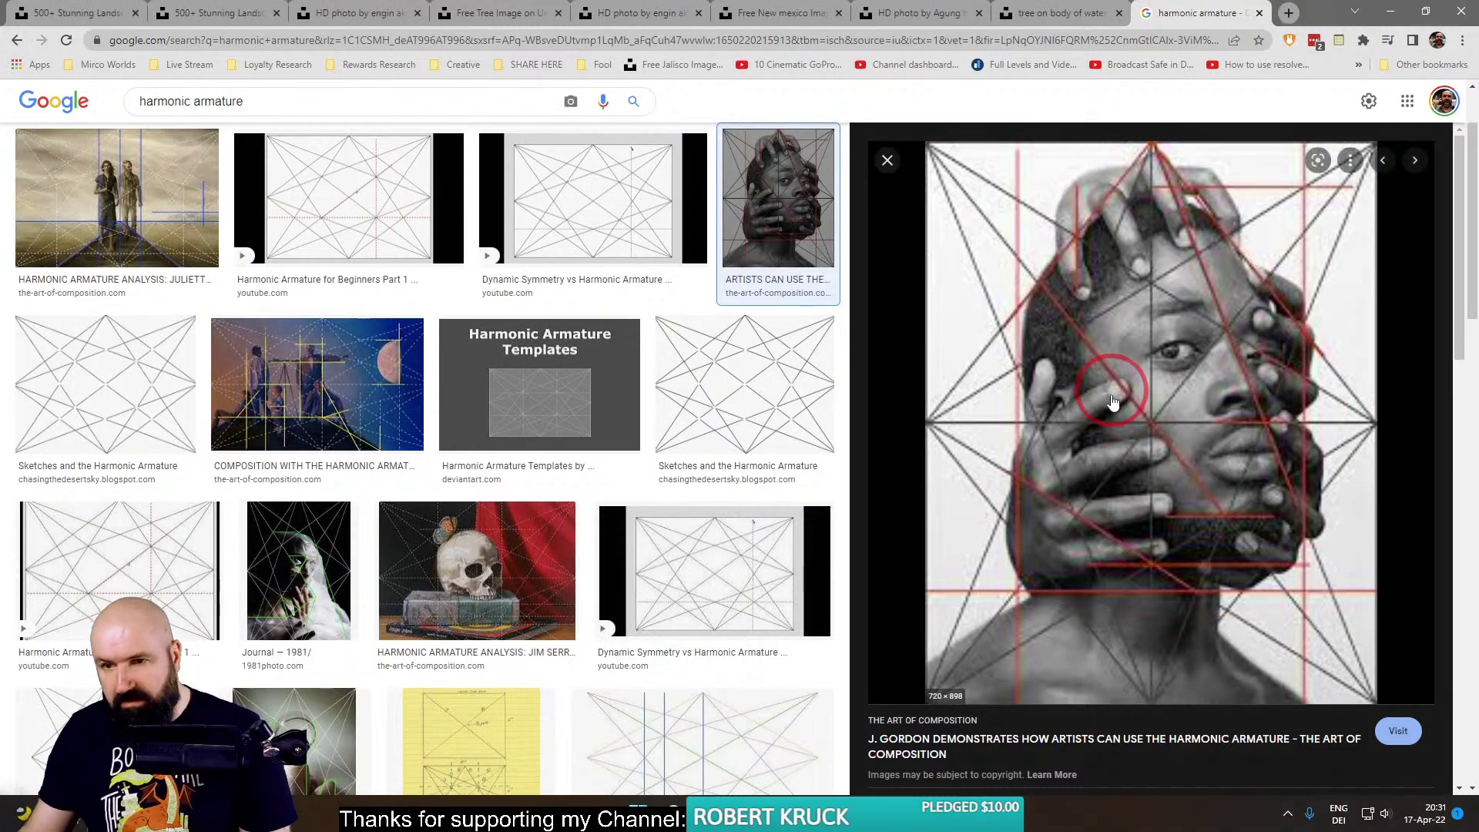
Preview the 1981 Journal armature photo of the seated figure seen from behind and the related blue-line armature painting.
{"action": "scroll", "coordinate": [776, 497], "scroll_direction": "down", "scroll_amount": 1}
{"action": "scroll", "coordinate": [776, 497], "scroll_direction": "down", "scroll_amount": 3}
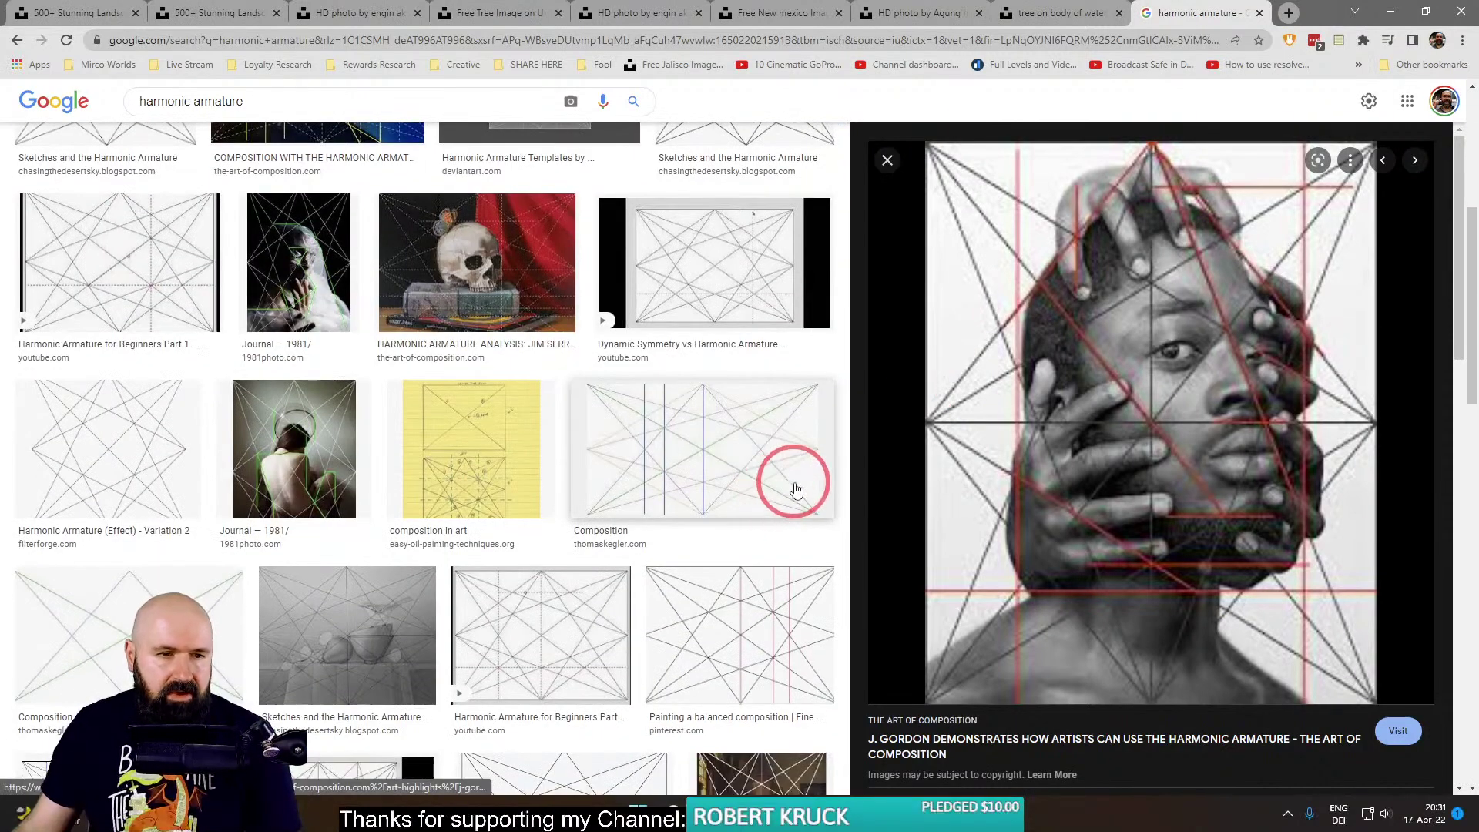
{"action": "left_click", "coordinate": [298, 475]}
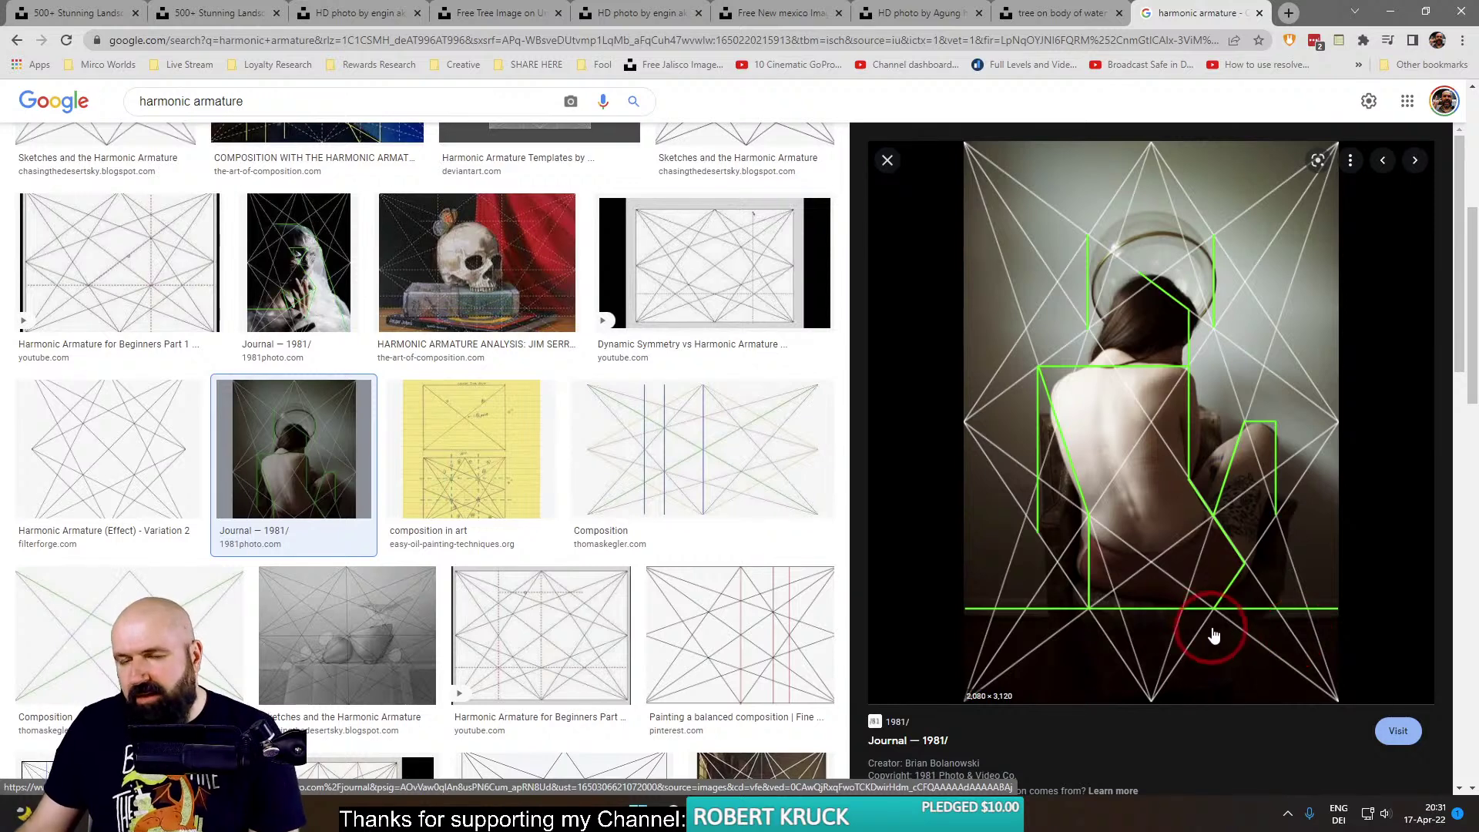
{"action": "scroll", "coordinate": [1221, 640], "scroll_direction": "down", "scroll_amount": 6}
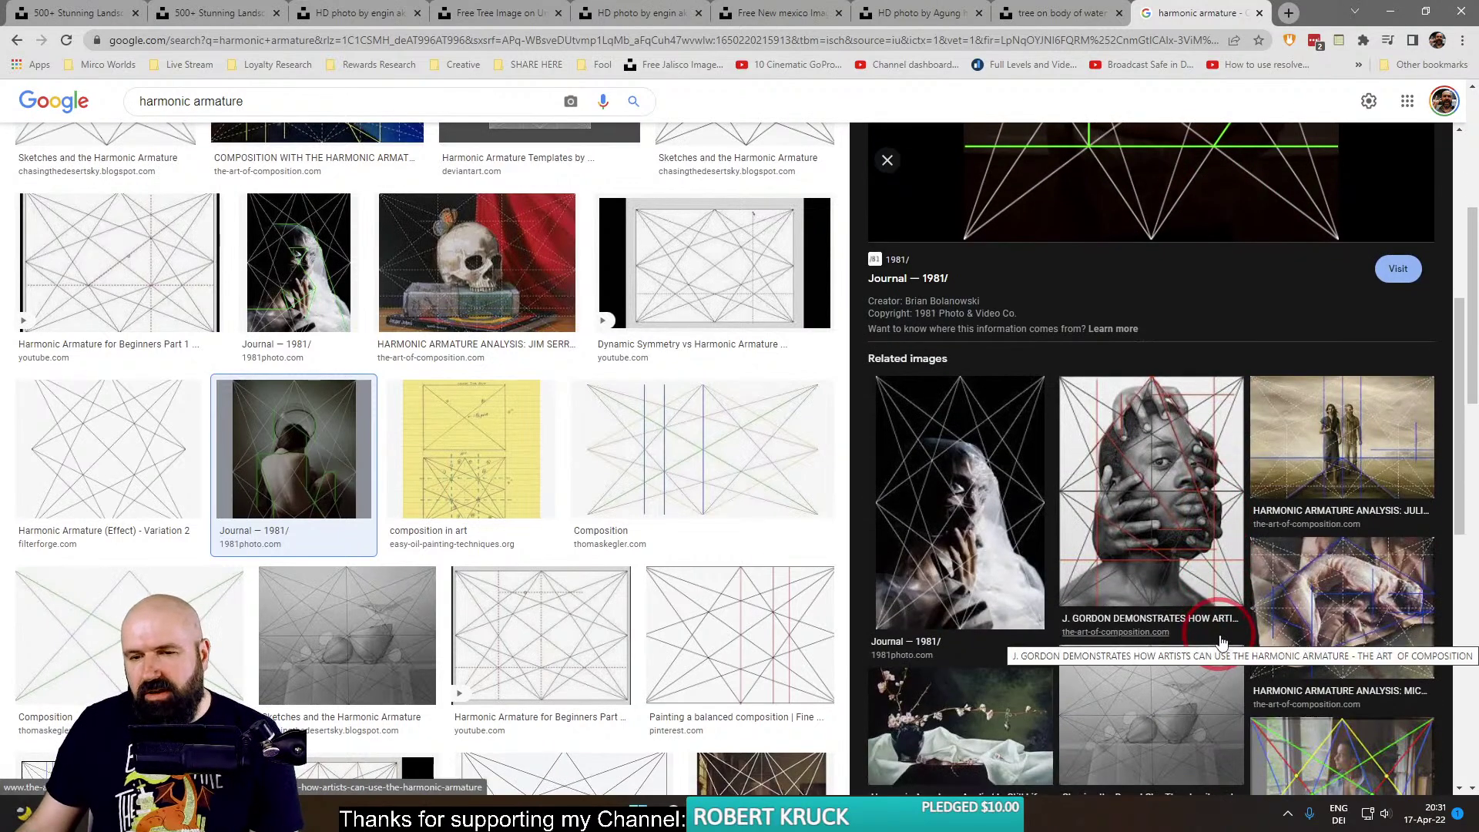
{"action": "scroll", "coordinate": [1178, 631], "scroll_direction": "down", "scroll_amount": 1}
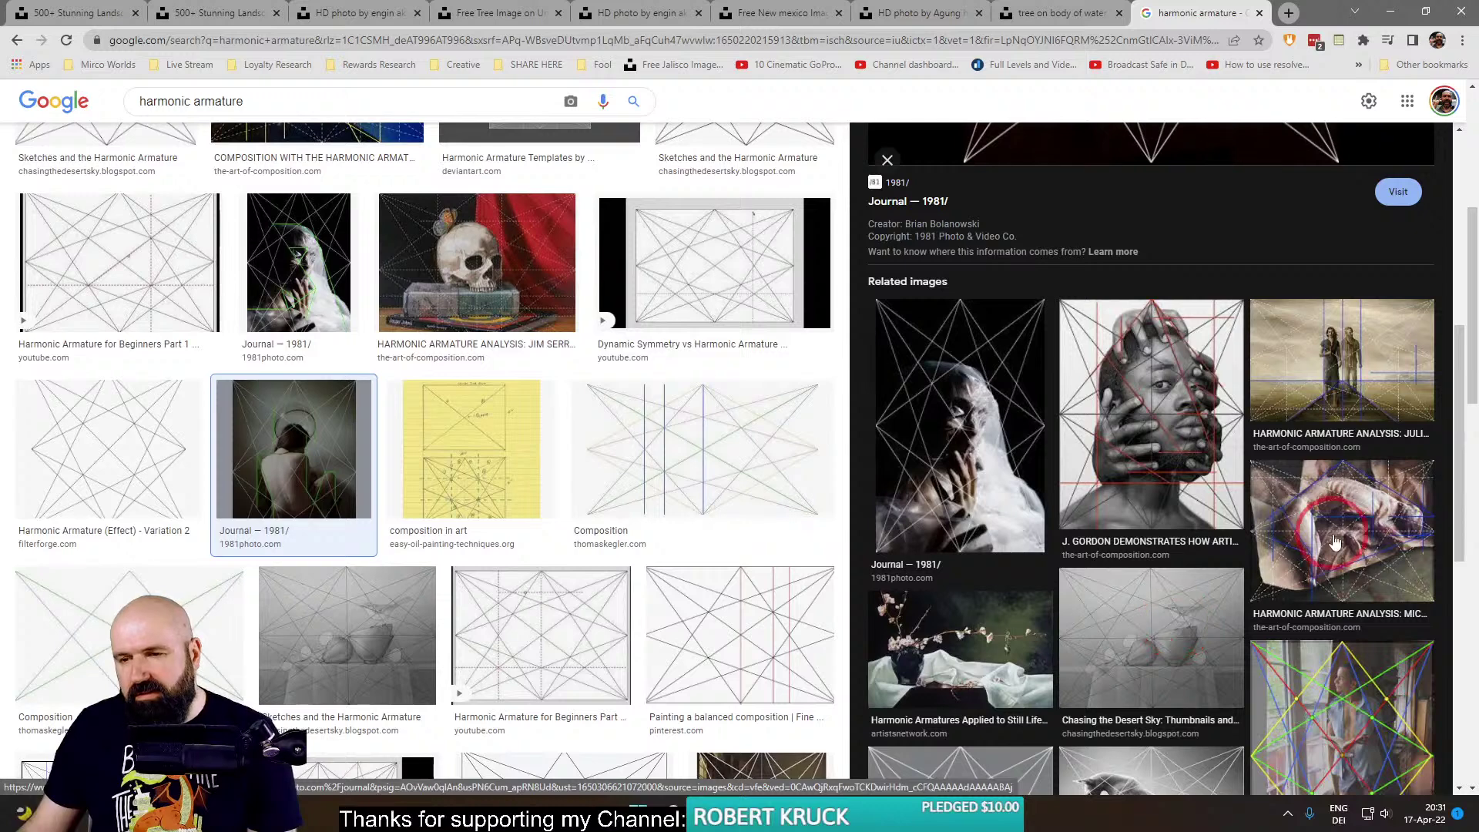
{"action": "left_click", "coordinate": [1330, 538]}
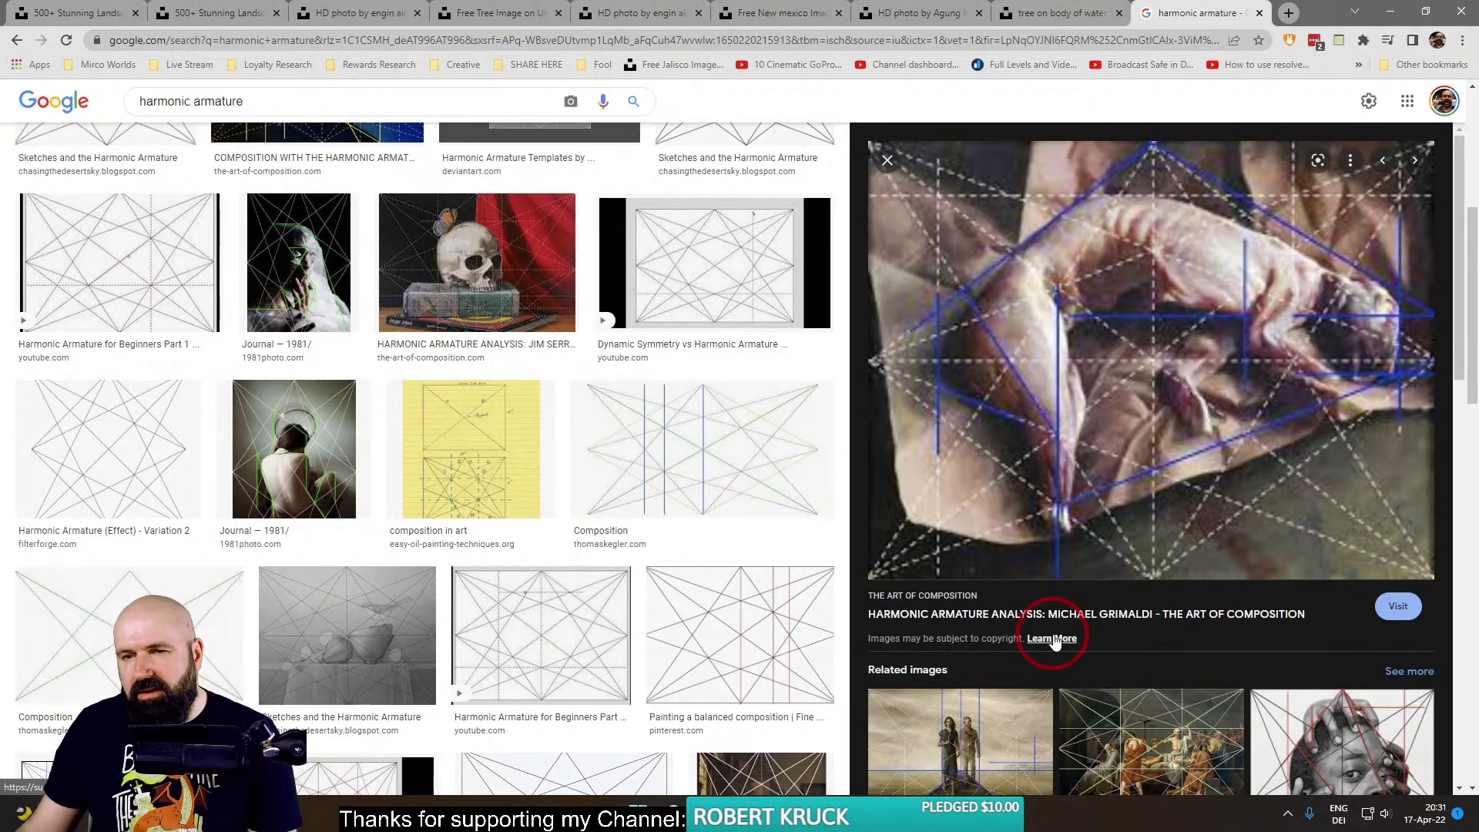
Preview the related armature overlay on the classical multi-figure painting and close the harmonic armature search.
{"action": "scroll", "coordinate": [1057, 635], "scroll_direction": "down", "scroll_amount": 3}
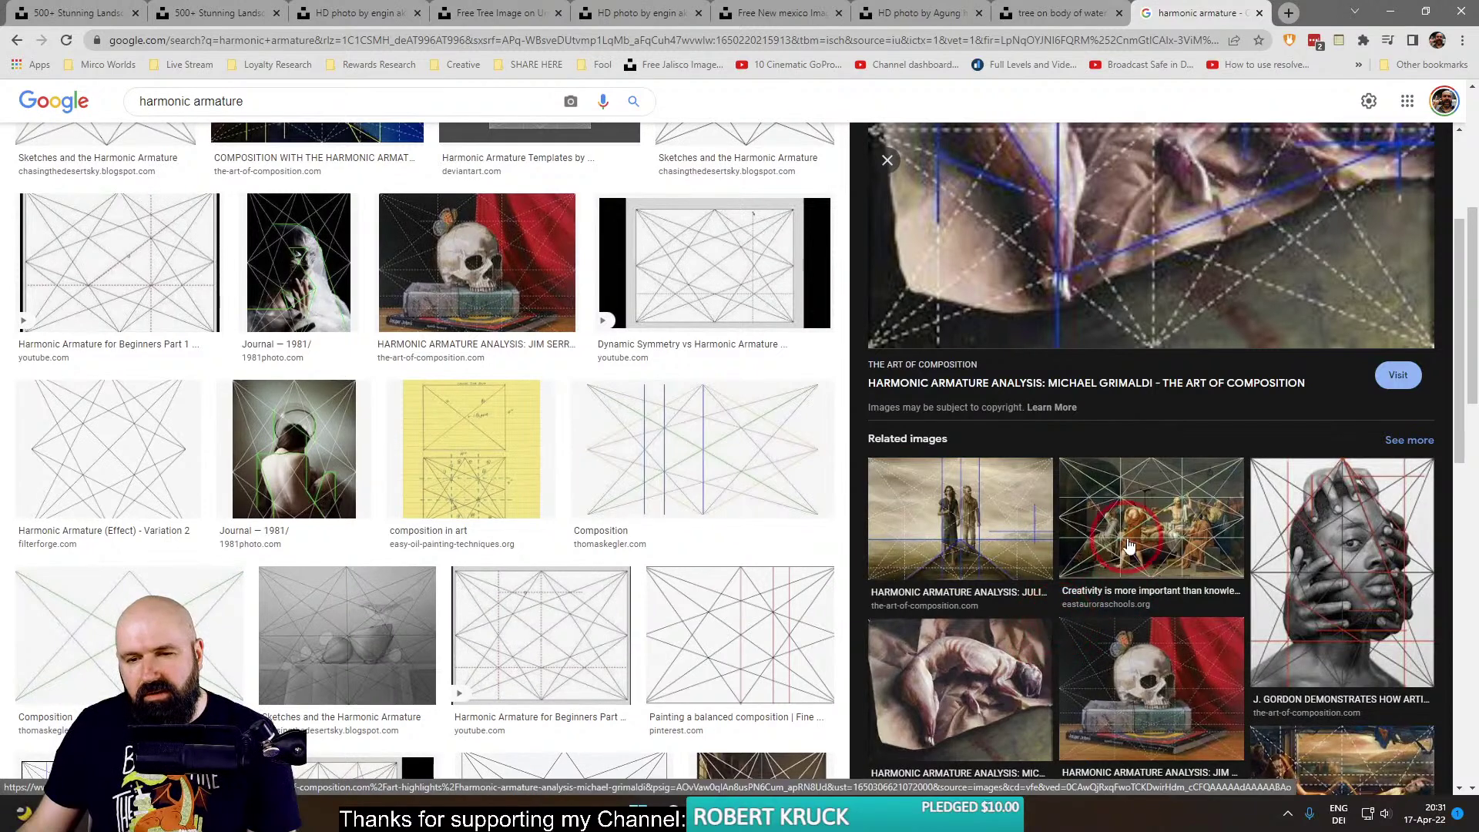
{"action": "left_click", "coordinate": [1139, 517]}
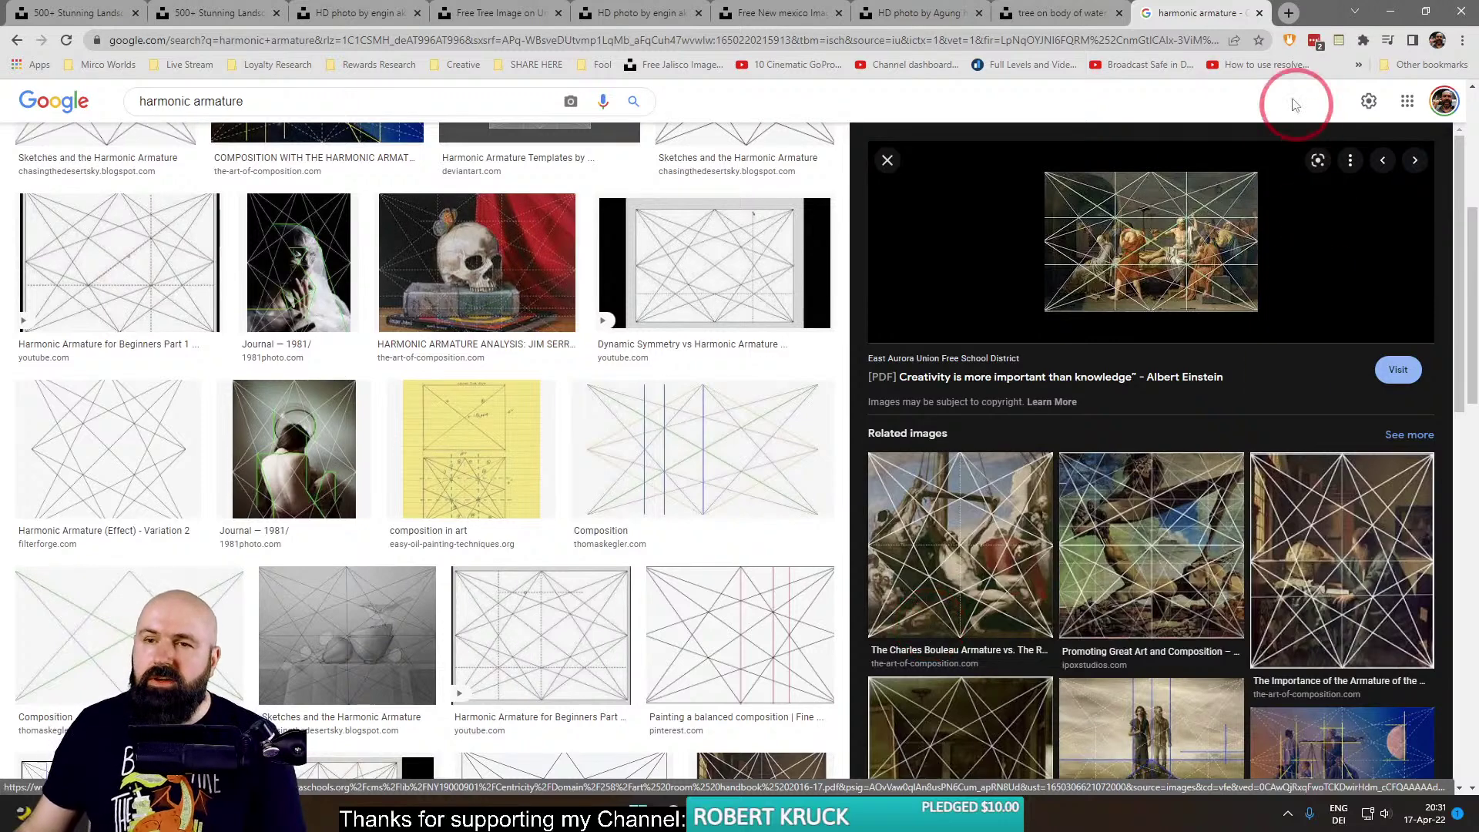
{"action": "left_click", "coordinate": [1261, 13]}
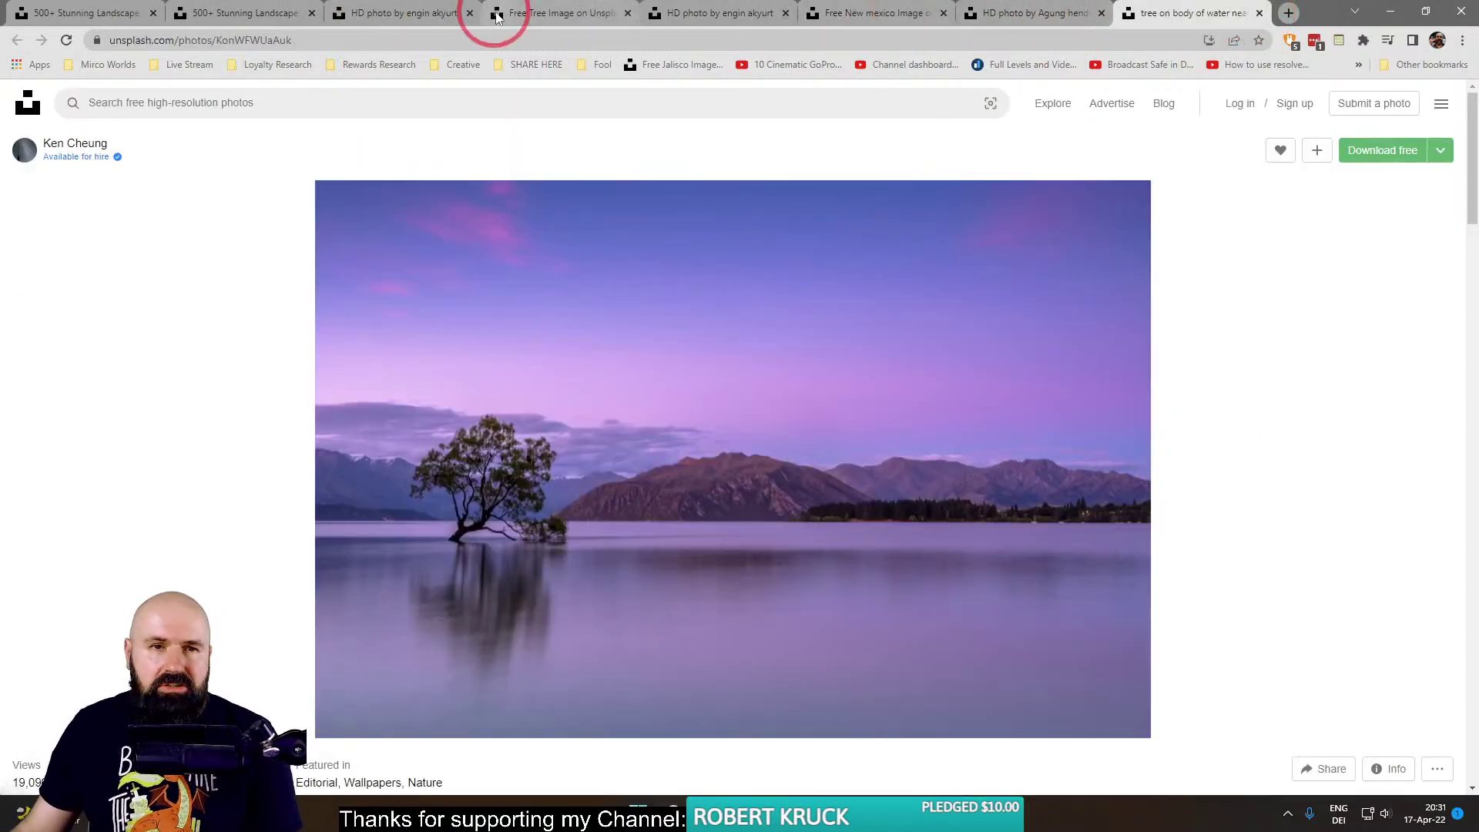
Review the open Unsplash photos again, including the New Mexico hillside, the beach and the burnt forest.
{"action": "left_click", "coordinate": [530, 14]}
{"action": "left_click", "coordinate": [679, 13]}
{"action": "left_click", "coordinate": [863, 13]}
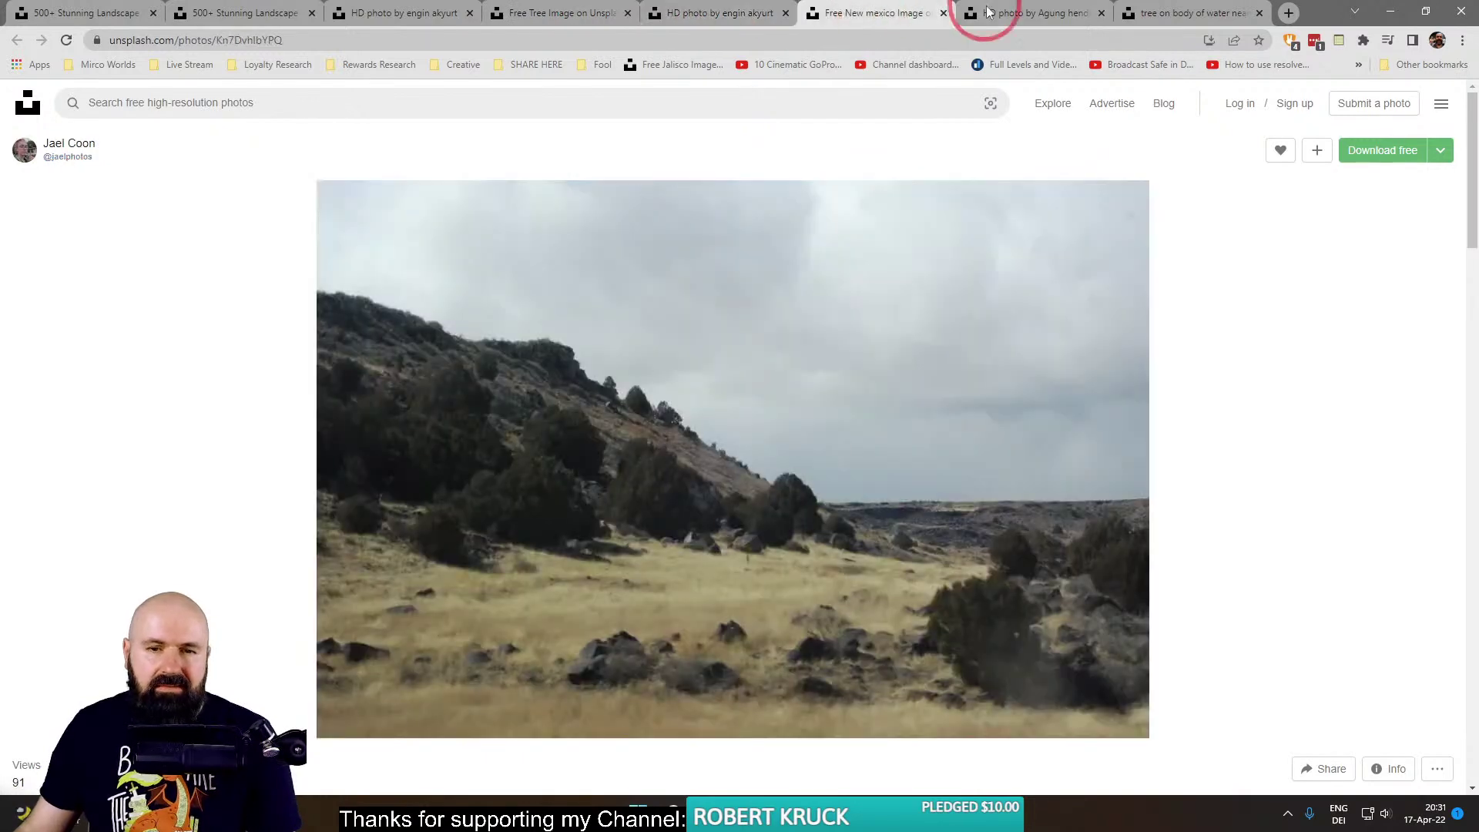
{"action": "left_click", "coordinate": [992, 11]}
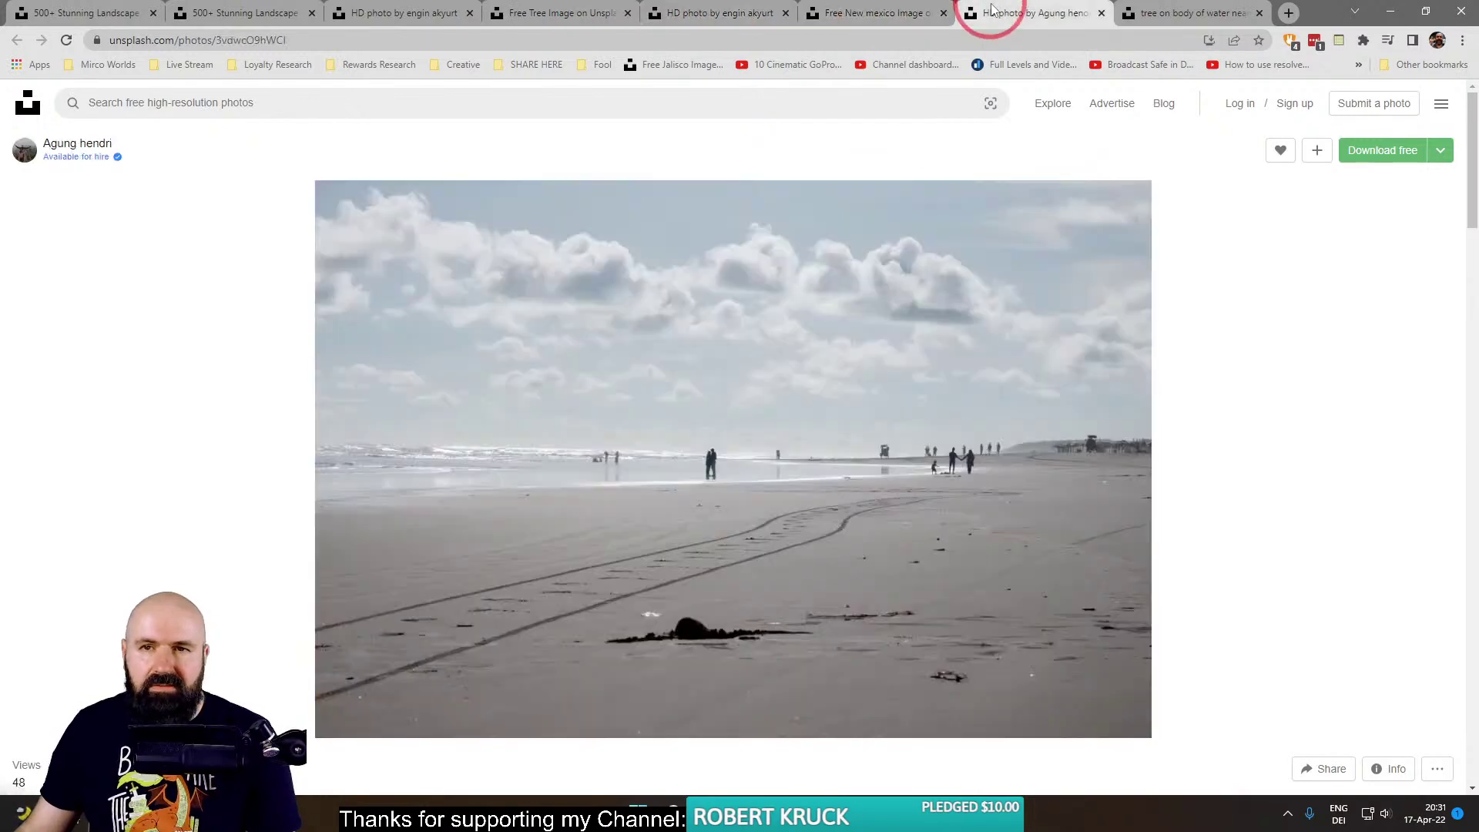
{"action": "left_click", "coordinate": [435, 14]}
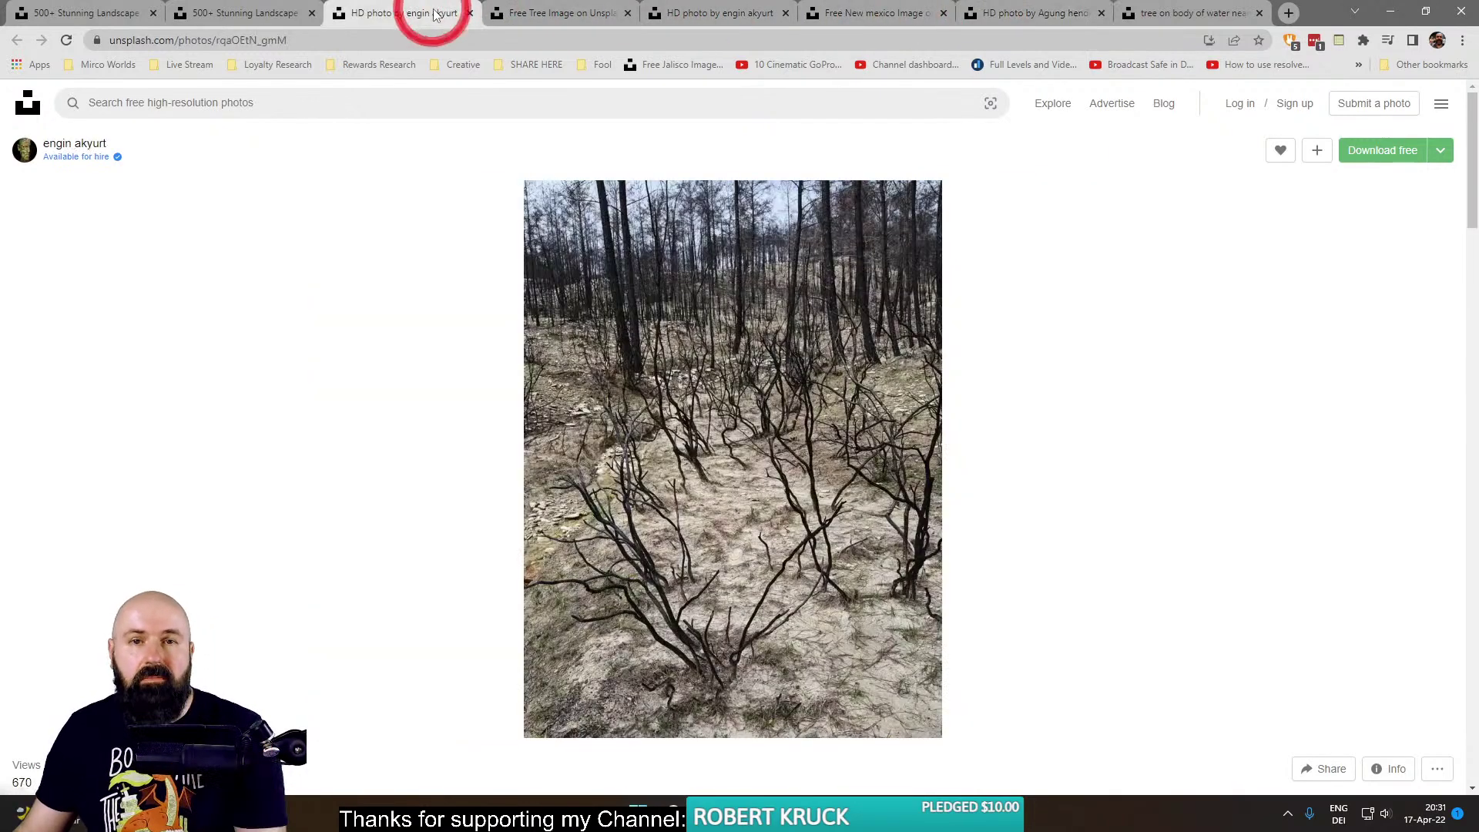
Return to the landscape results sorted by newest and look further down the photo list.
{"action": "left_click", "coordinate": [259, 24]}
{"action": "left_click", "coordinate": [359, 15]}
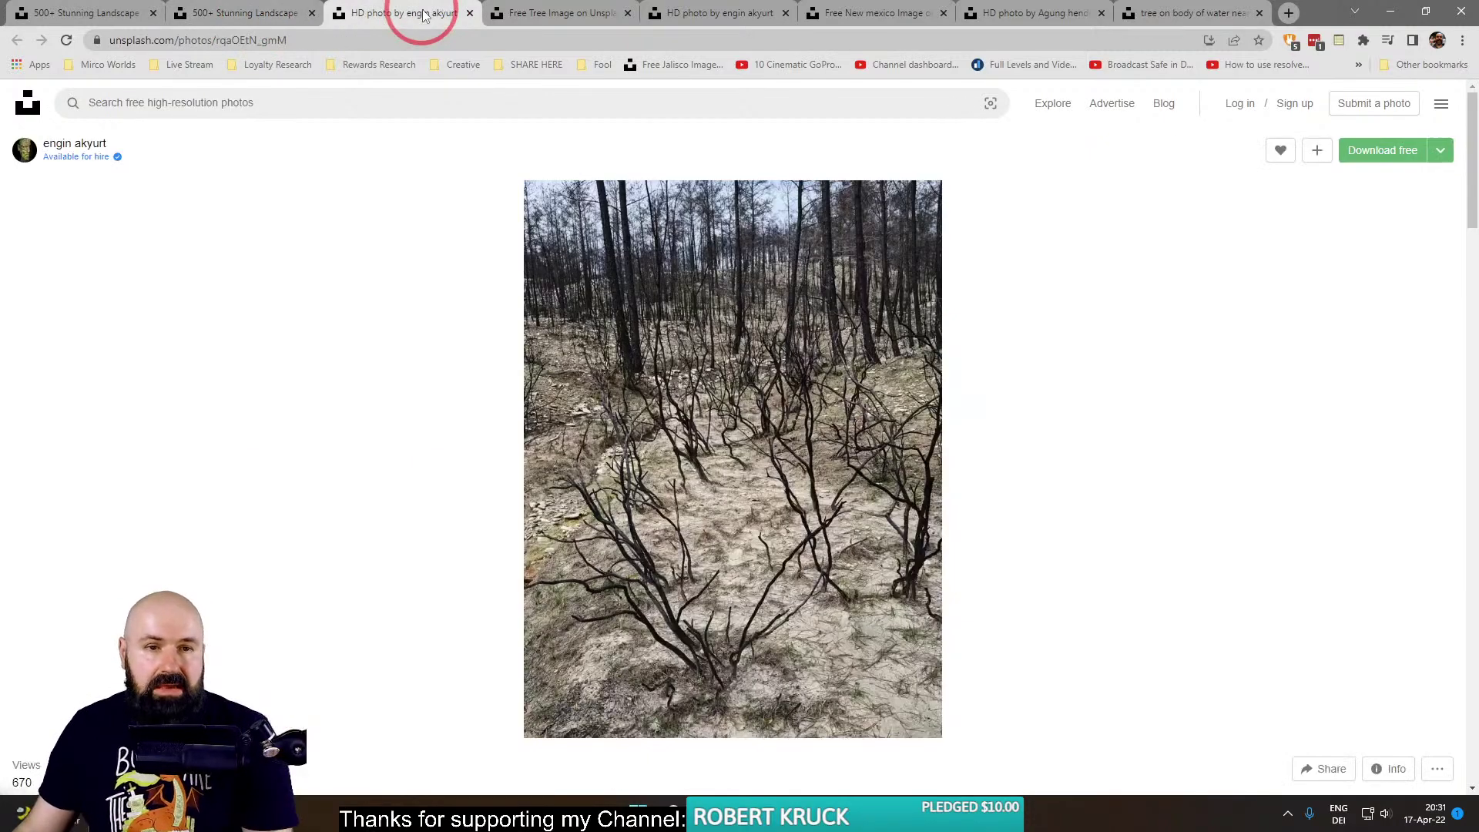
{"action": "left_click", "coordinate": [247, 15]}
{"action": "scroll", "coordinate": [212, 289], "scroll_direction": "down", "scroll_amount": 5}
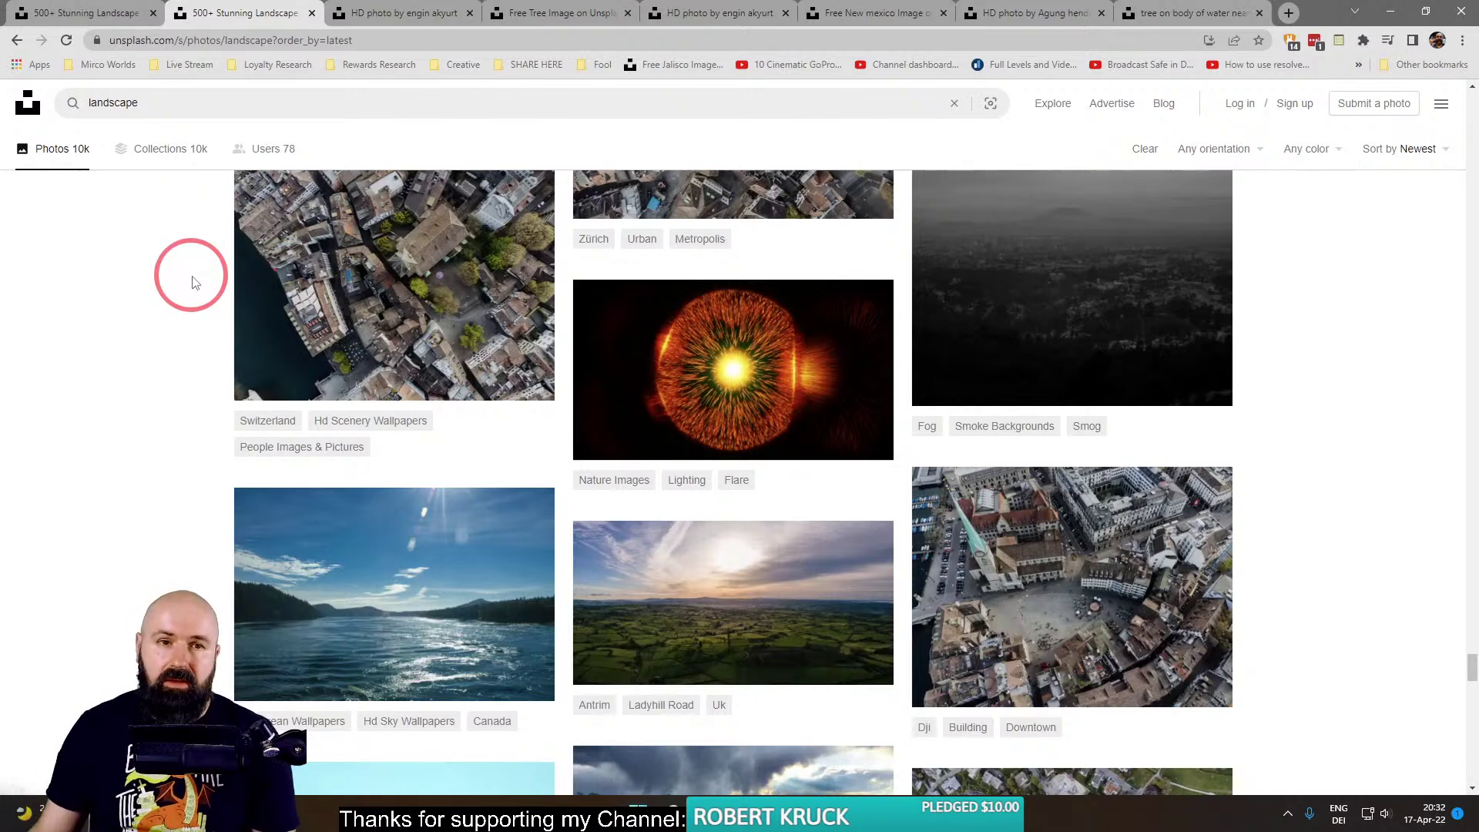
Switch to File Explorer and open the Choice folder inside 2022-04-13 KHM.
{"action": "left_click", "coordinate": [778, 813]}
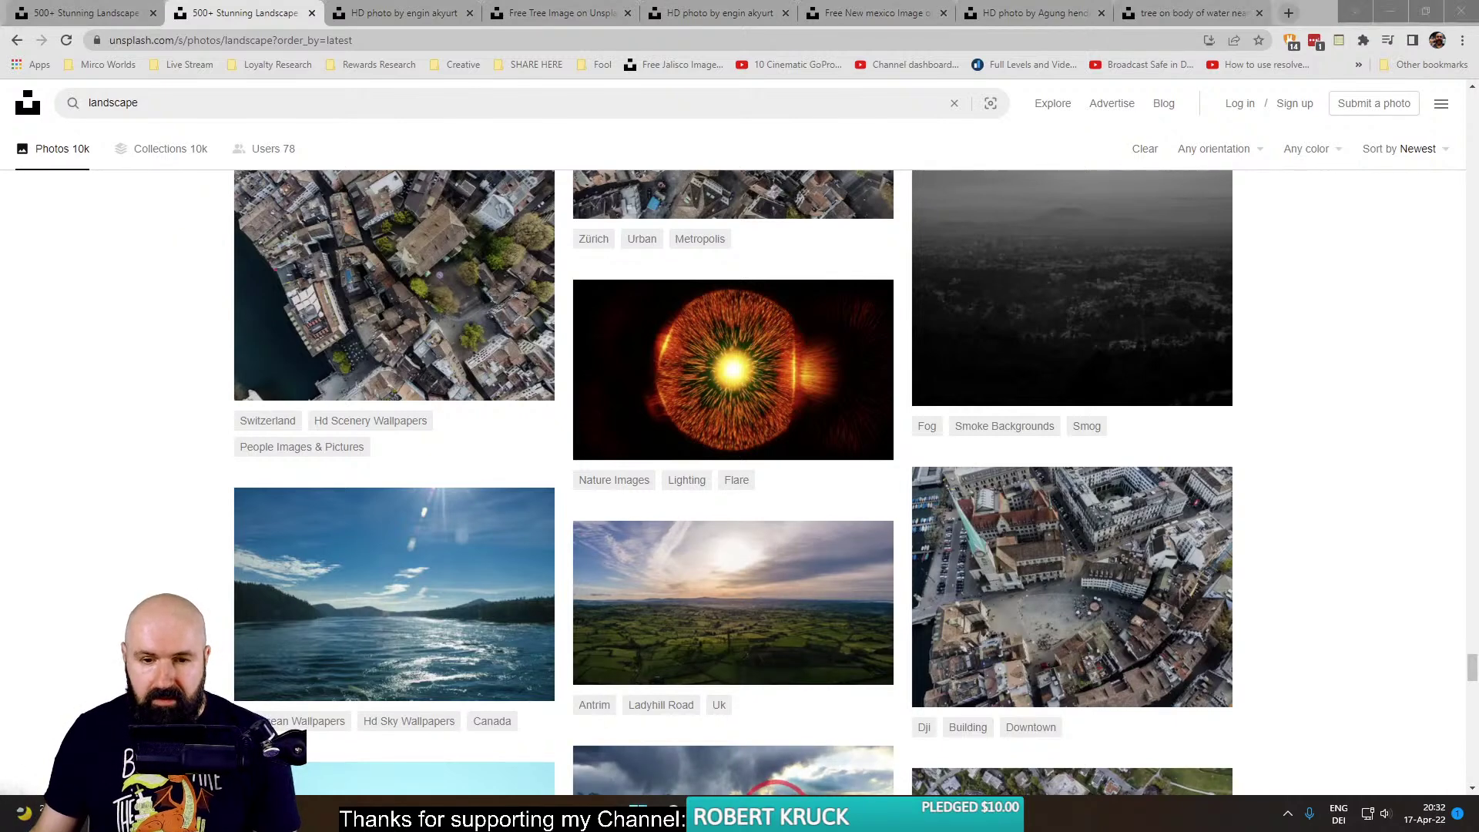
{"action": "scroll", "coordinate": [416, 540], "scroll_direction": "down", "scroll_amount": 3}
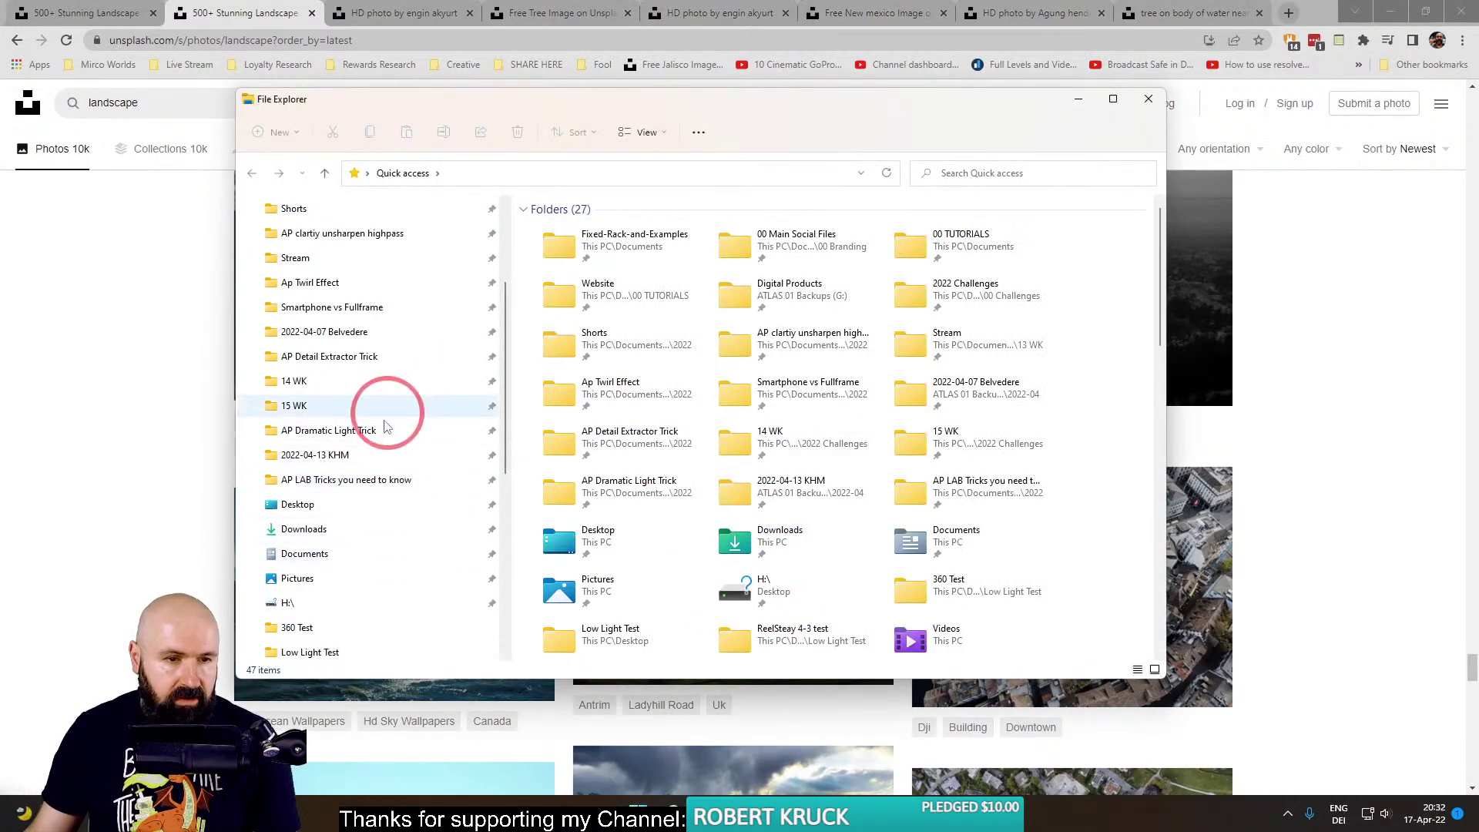
{"action": "left_click", "coordinate": [424, 455]}
{"action": "double_click", "coordinate": [654, 240]}
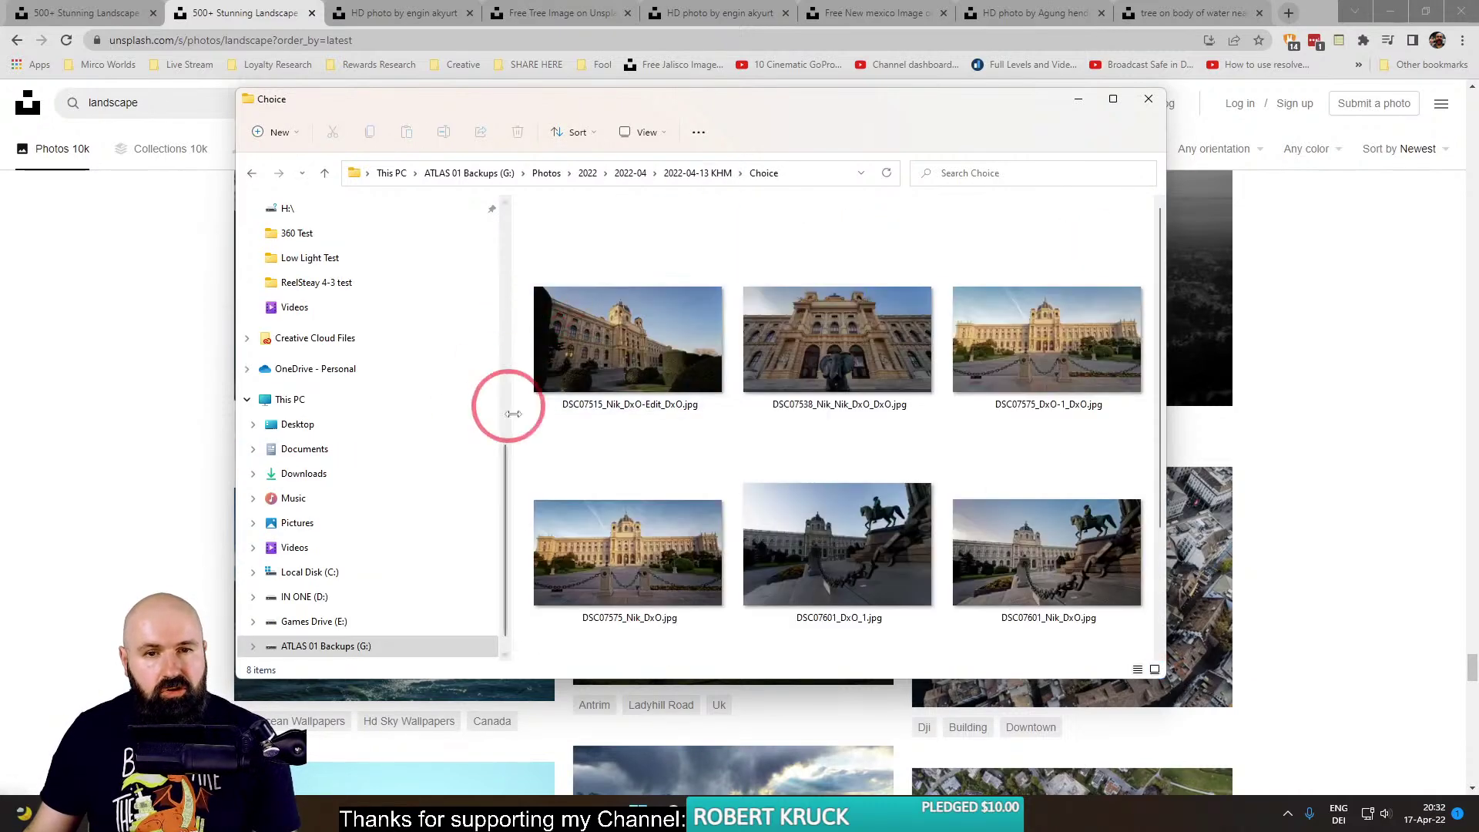
Find DSC07607_Nik_DxO.jpg, the horse statue in front of the museum, and show it full screen.
{"action": "left_click", "coordinate": [729, 359]}
{"action": "key", "text": "Down"}
{"action": "key", "text": "Down"}
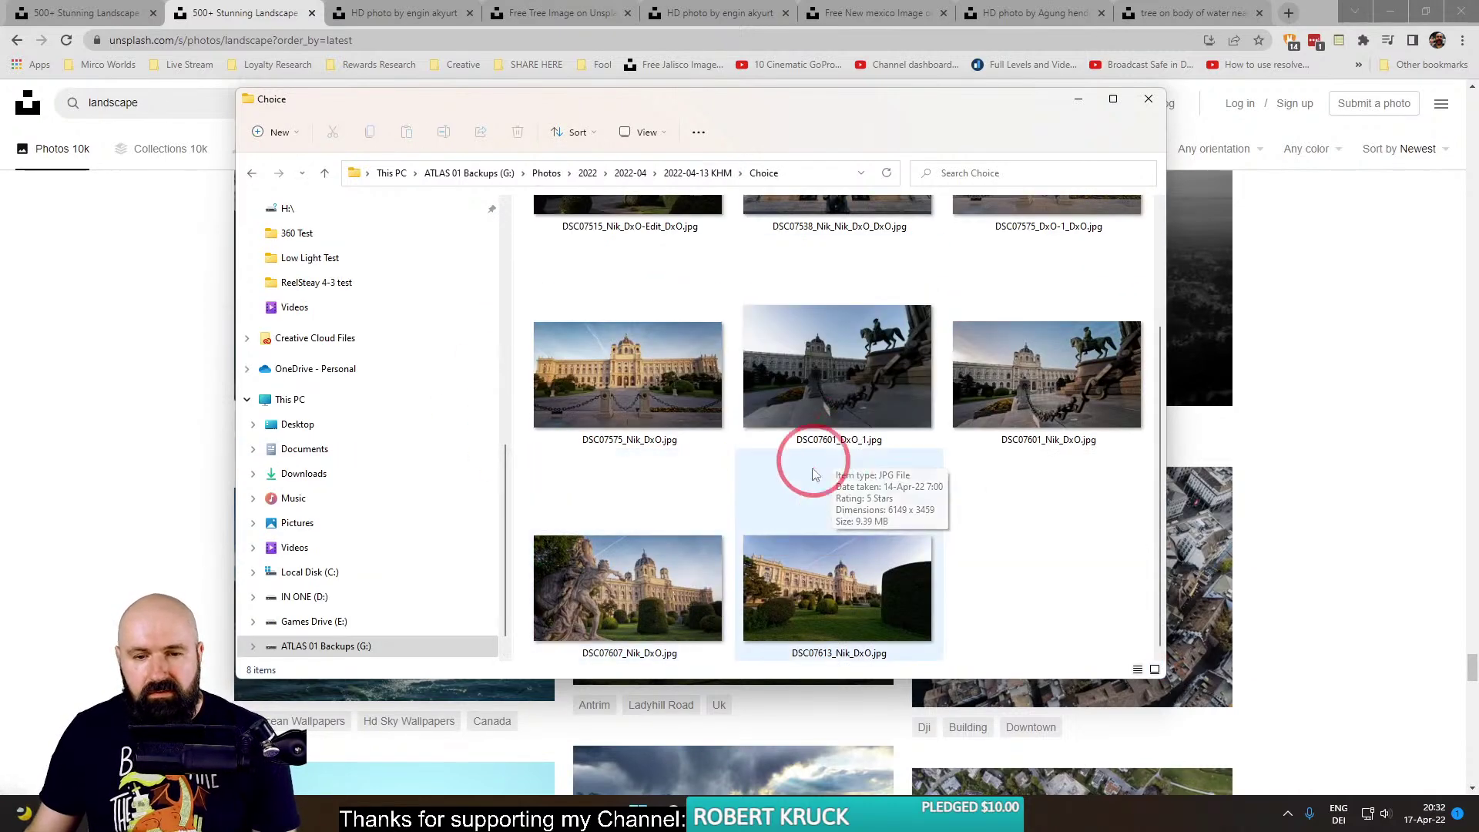
{"action": "double_click", "coordinate": [673, 579]}
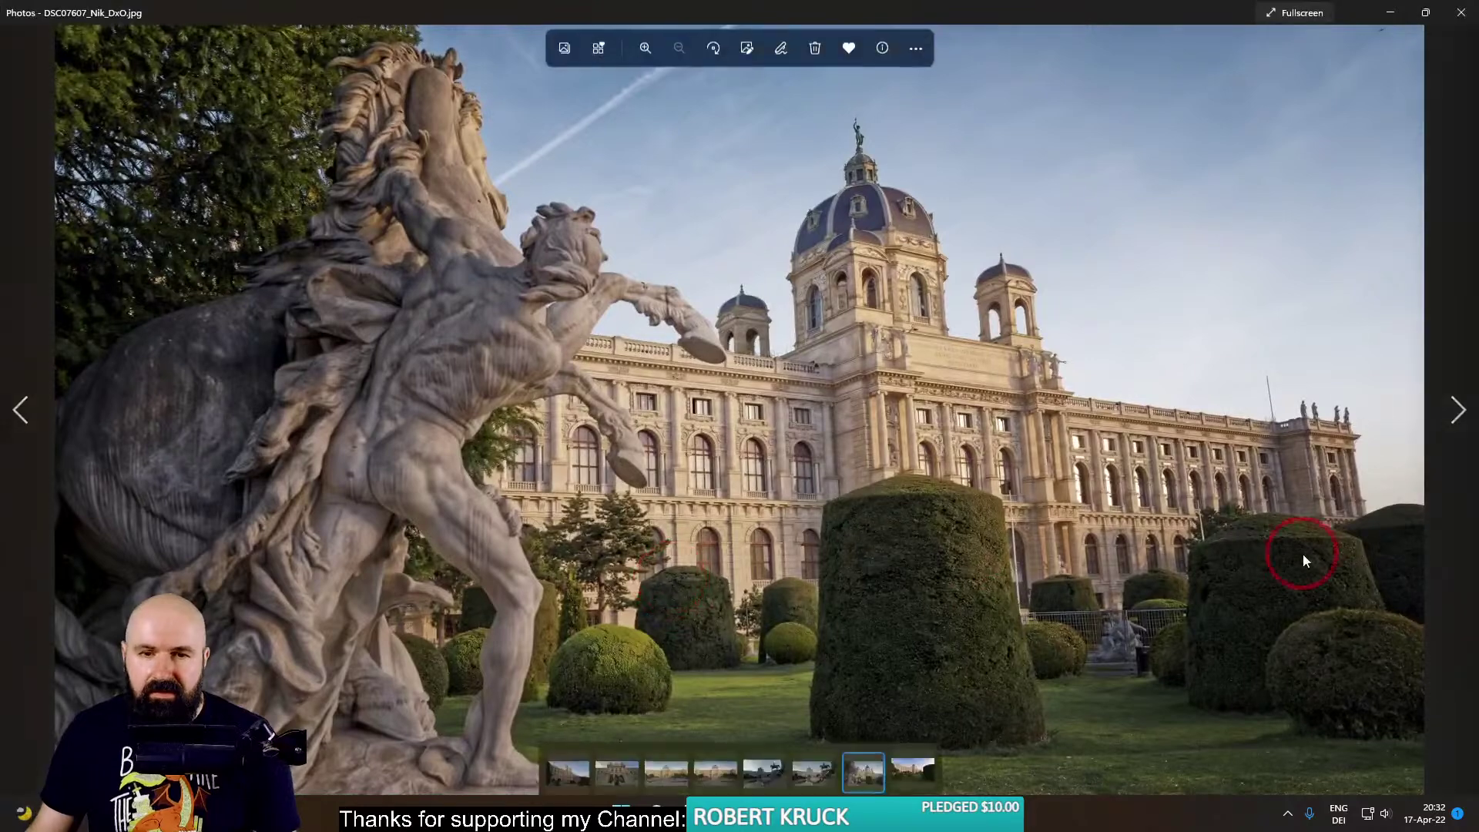
{"action": "left_click", "coordinate": [1271, 13]}
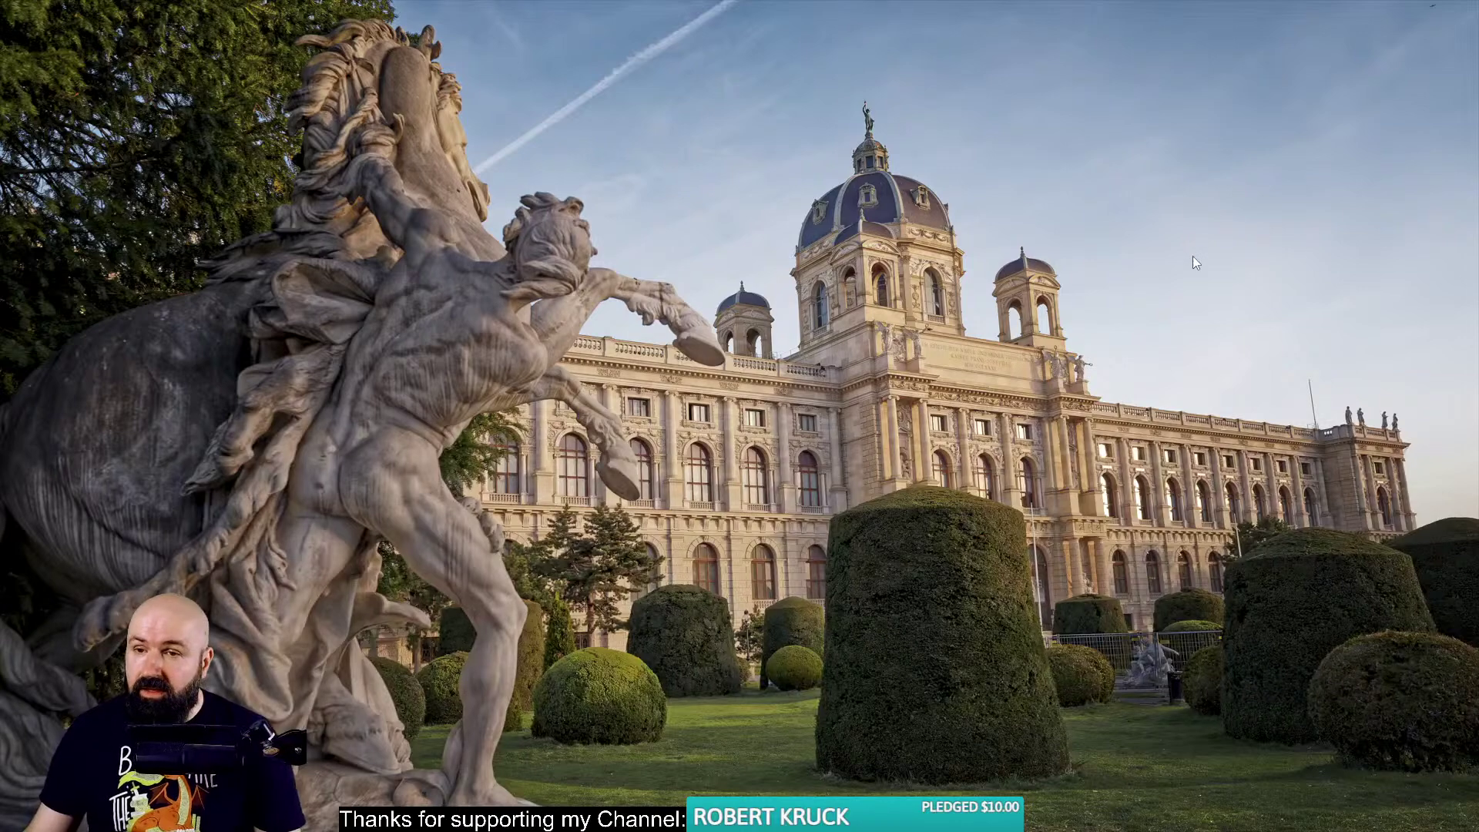
Examine the hedges and small fountain up close, return to the whole picture, and close the horse statue photo.
{"action": "scroll", "coordinate": [1024, 307], "scroll_direction": "up", "scroll_amount": 4}
{"action": "scroll", "coordinate": [1000, 328], "scroll_direction": "down", "scroll_amount": 4}
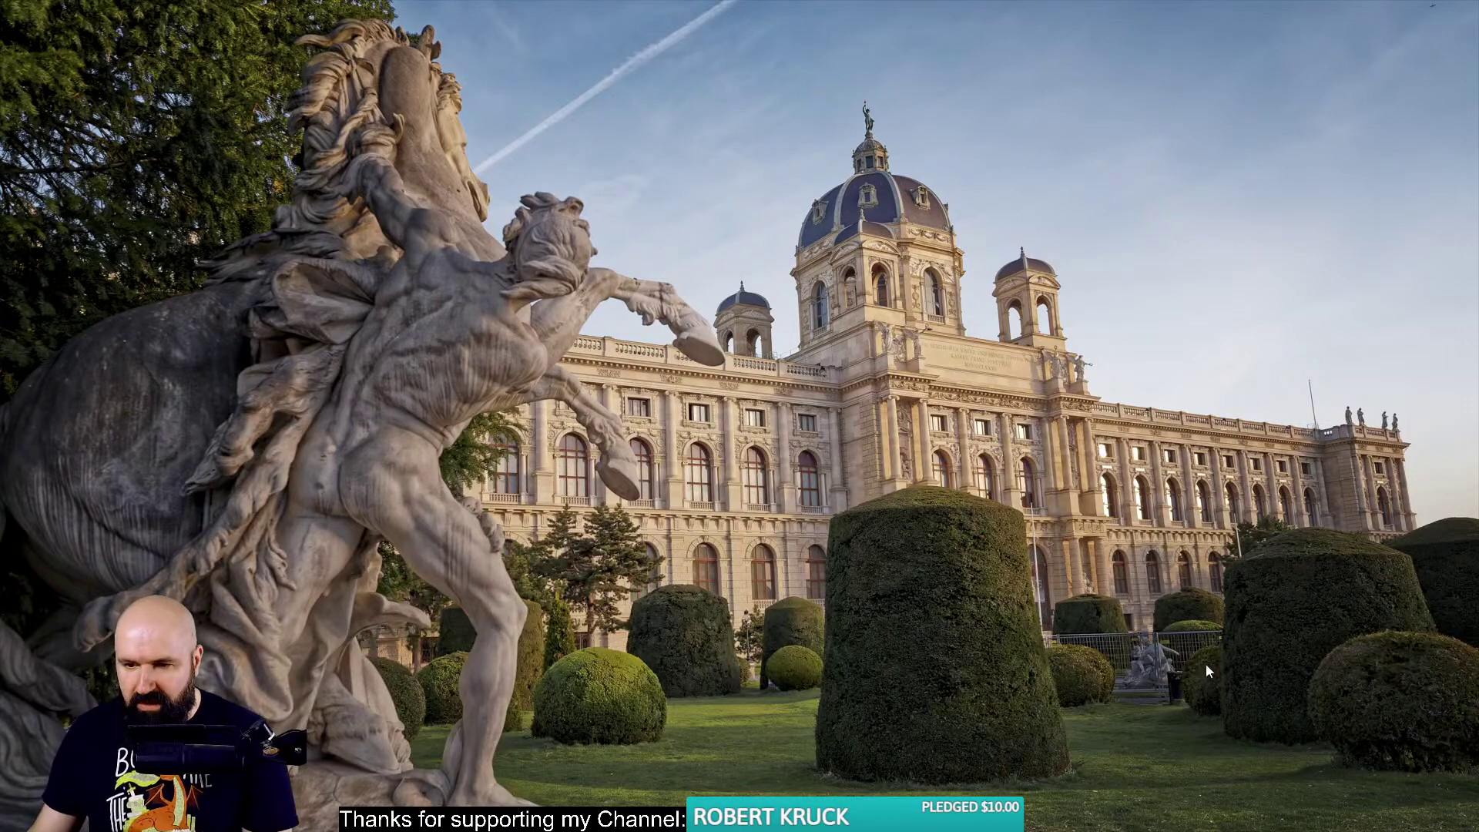
{"action": "scroll", "coordinate": [1129, 659], "scroll_direction": "up", "scroll_amount": 4}
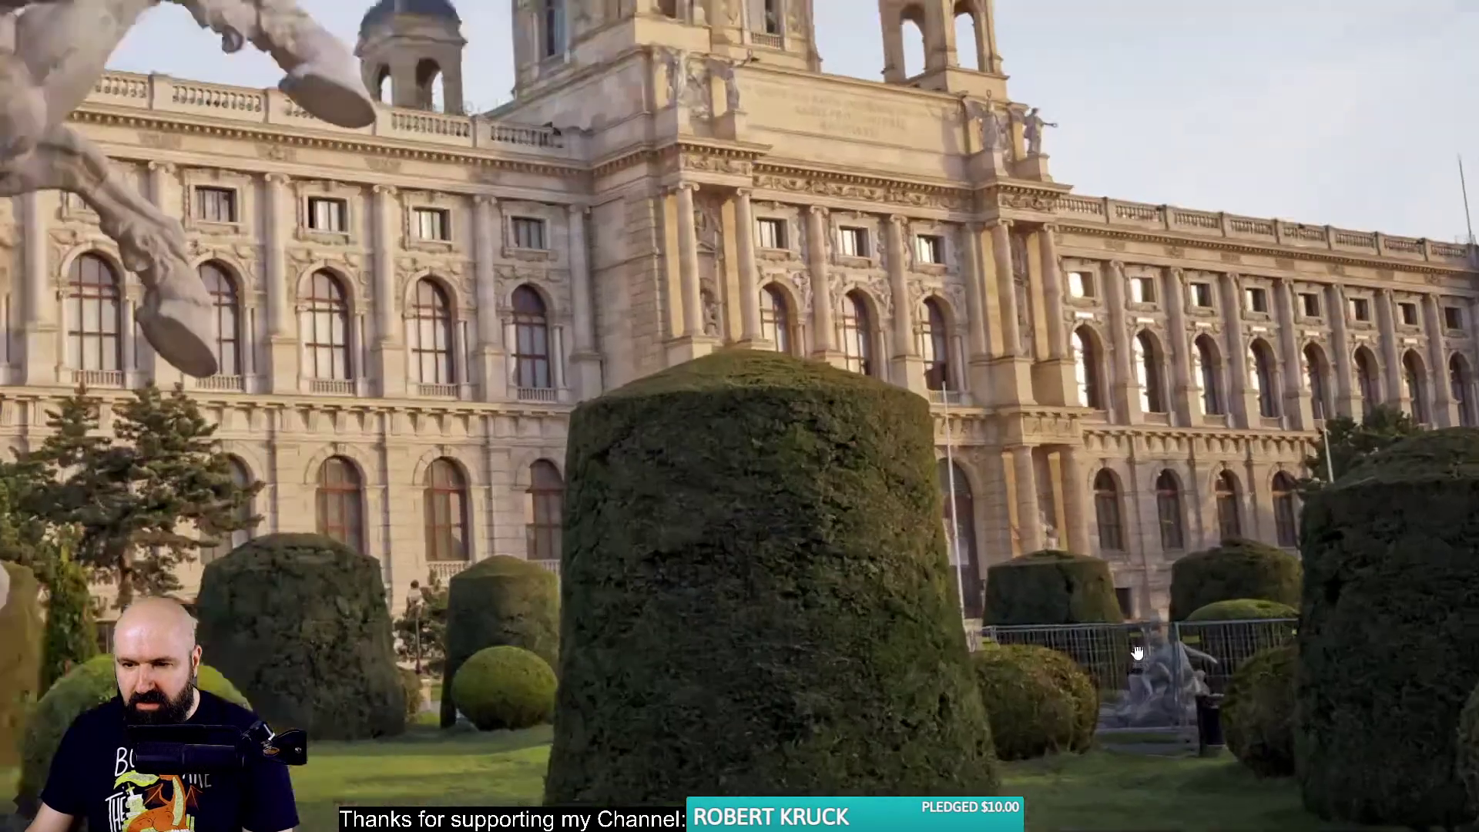
{"action": "scroll", "coordinate": [1116, 660], "scroll_direction": "down", "scroll_amount": 4}
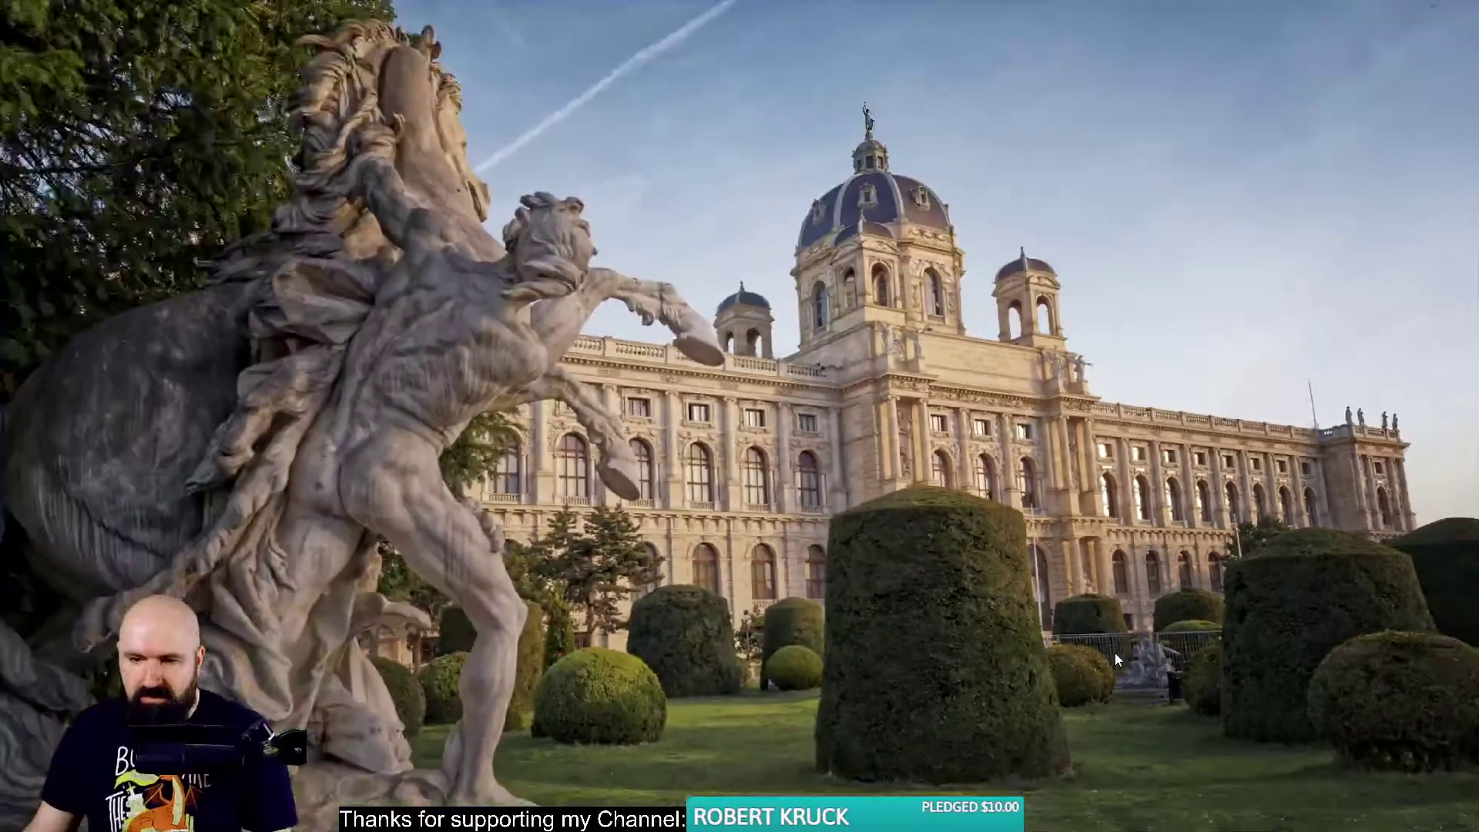
{"action": "left_click", "coordinate": [1334, 94]}
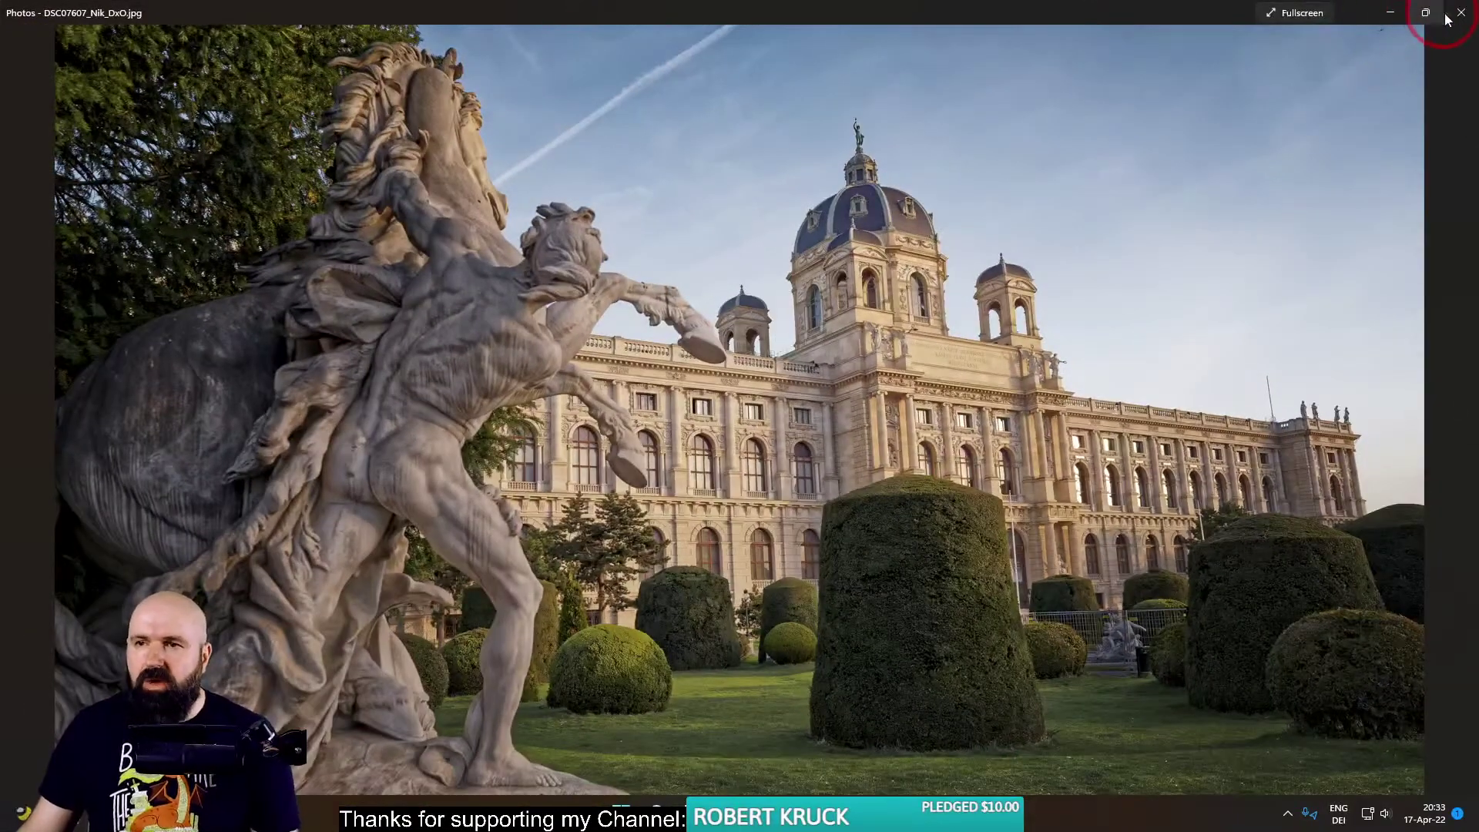
{"action": "left_click", "coordinate": [1455, 13]}
Open DSC07601_DxO_1.jpg, advance to the edited version DSC07601_Nik_DxO.jpg, and show it full screen.
{"action": "left_click", "coordinate": [1155, 438]}
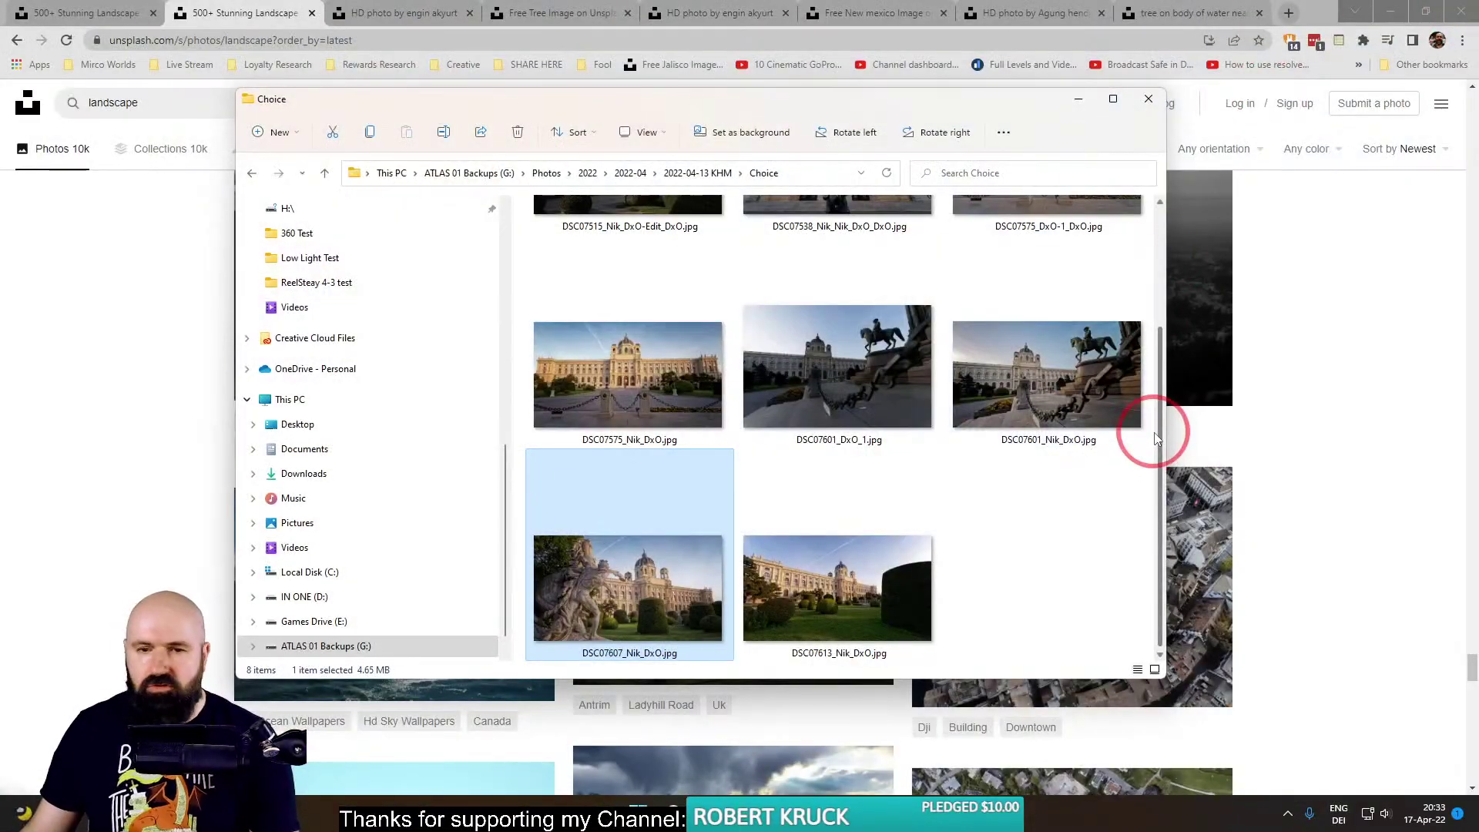
{"action": "left_click", "coordinate": [874, 367]}
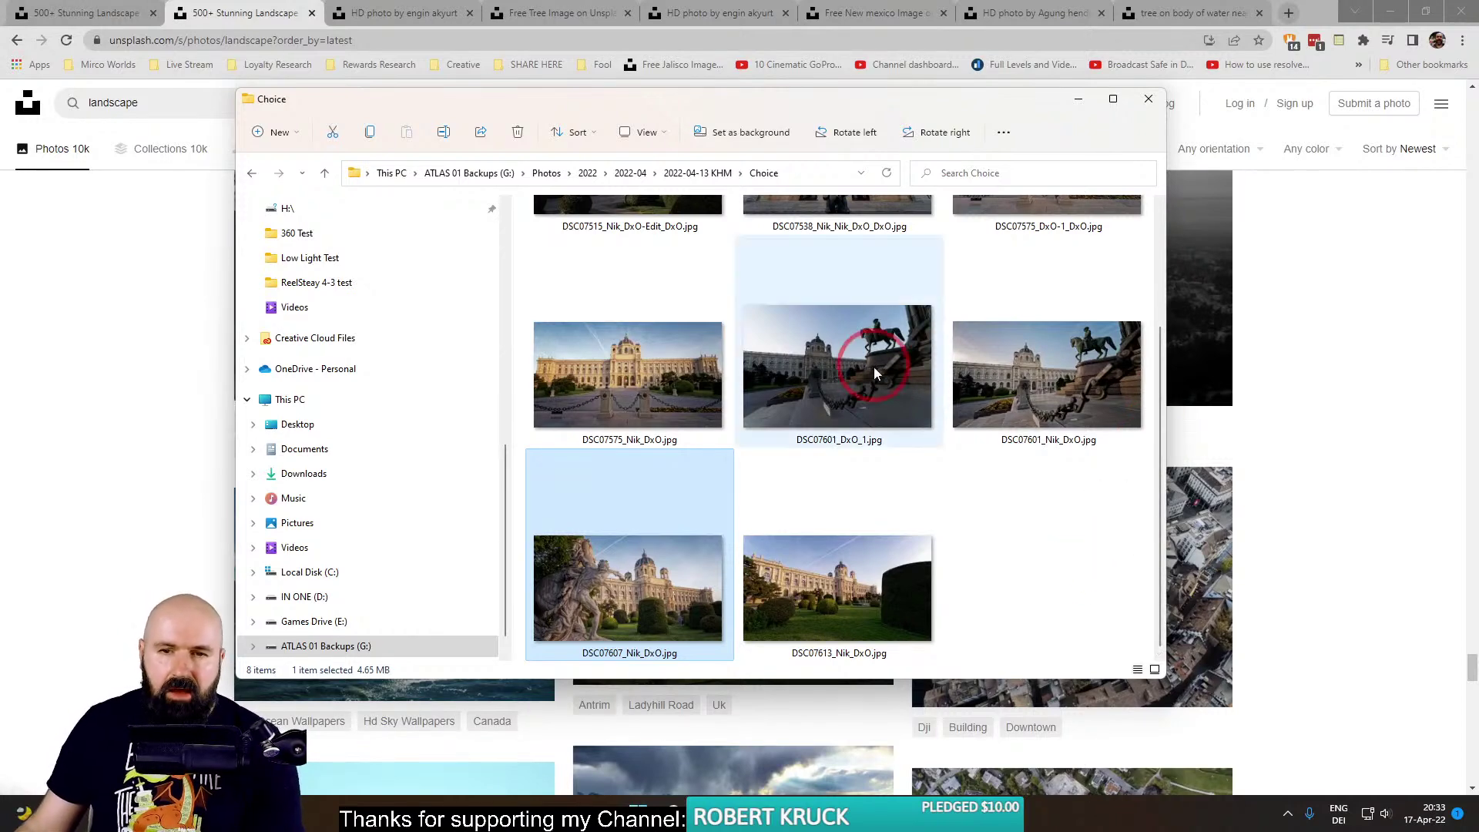
{"action": "double_click", "coordinate": [874, 366]}
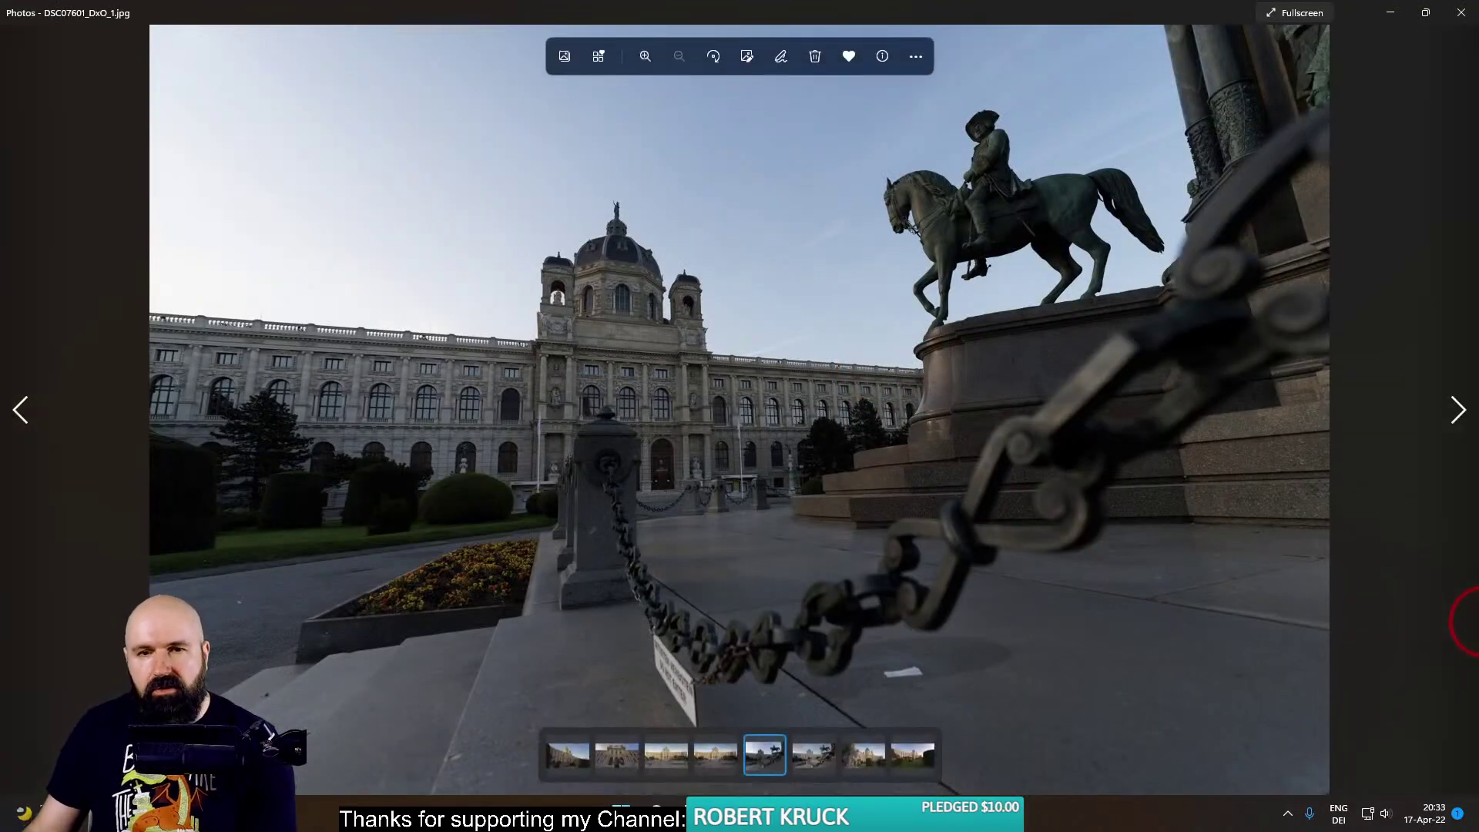
{"action": "key", "text": "Right"}
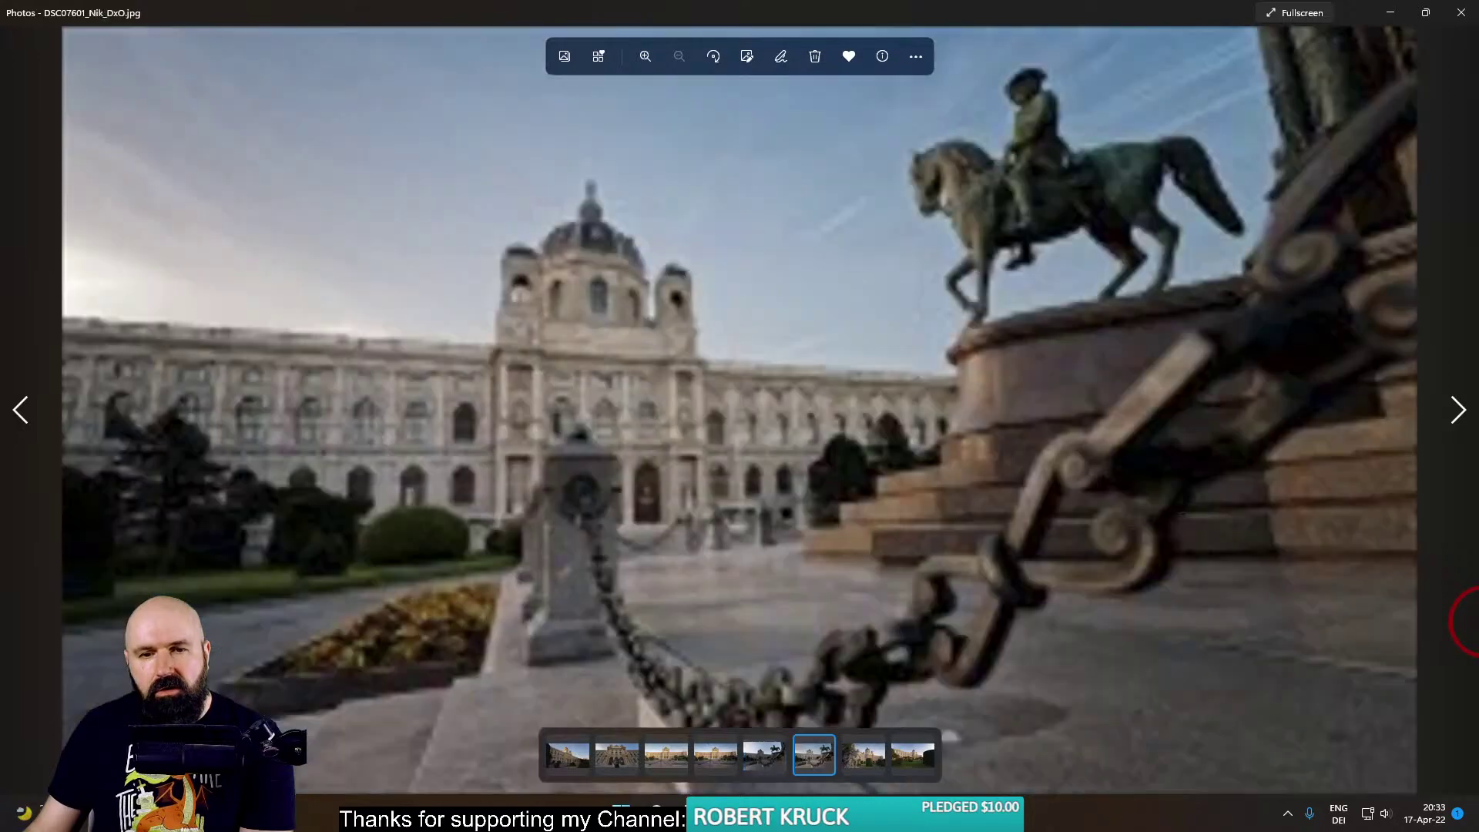
{"action": "left_click", "coordinate": [1308, 13]}
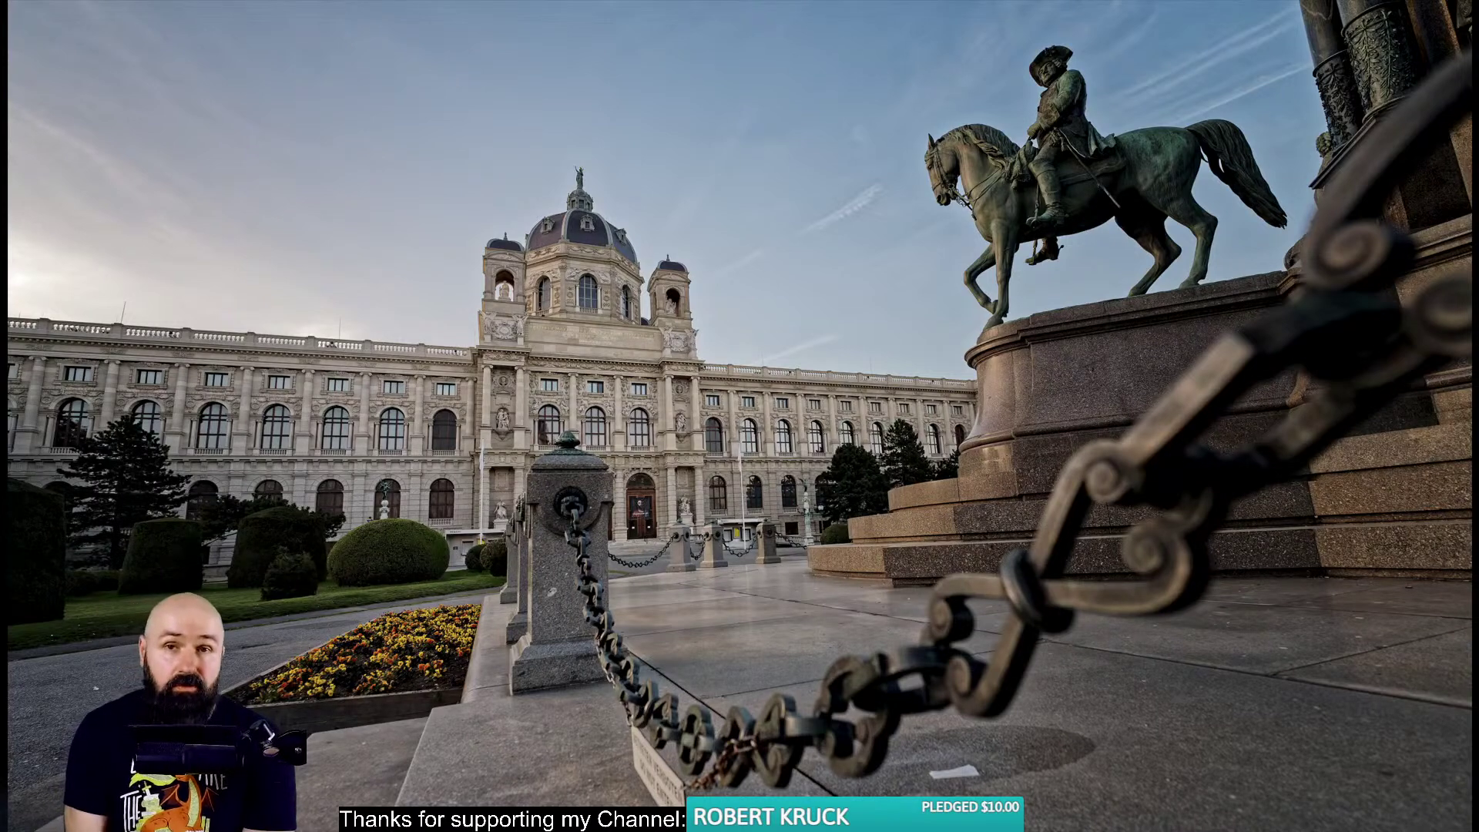
Compare the unedited and edited versions of the rider statue photo by switching between them repeatedly.
{"action": "key", "text": "Right"}
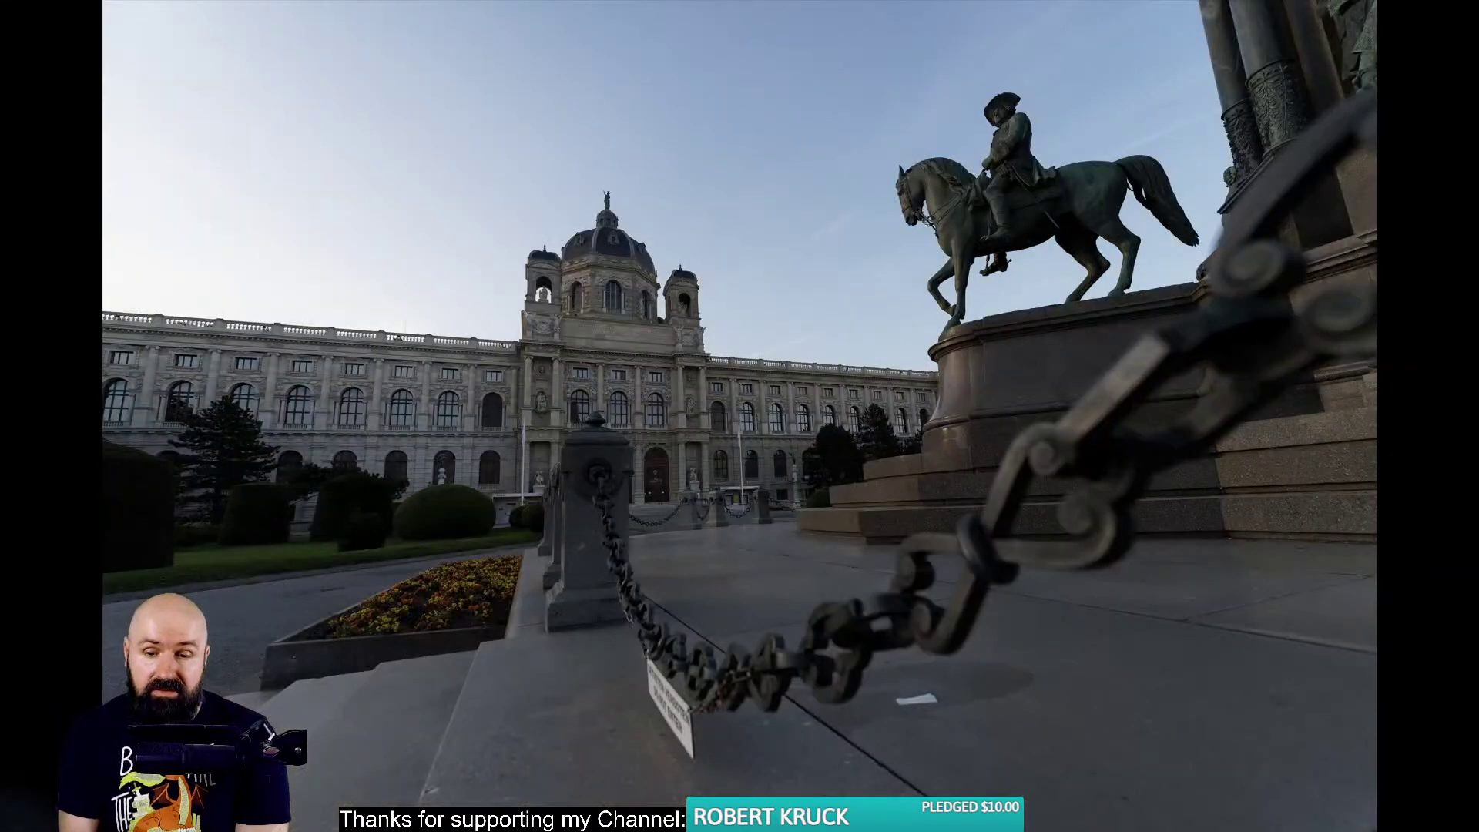
{"action": "key", "text": "Left"}
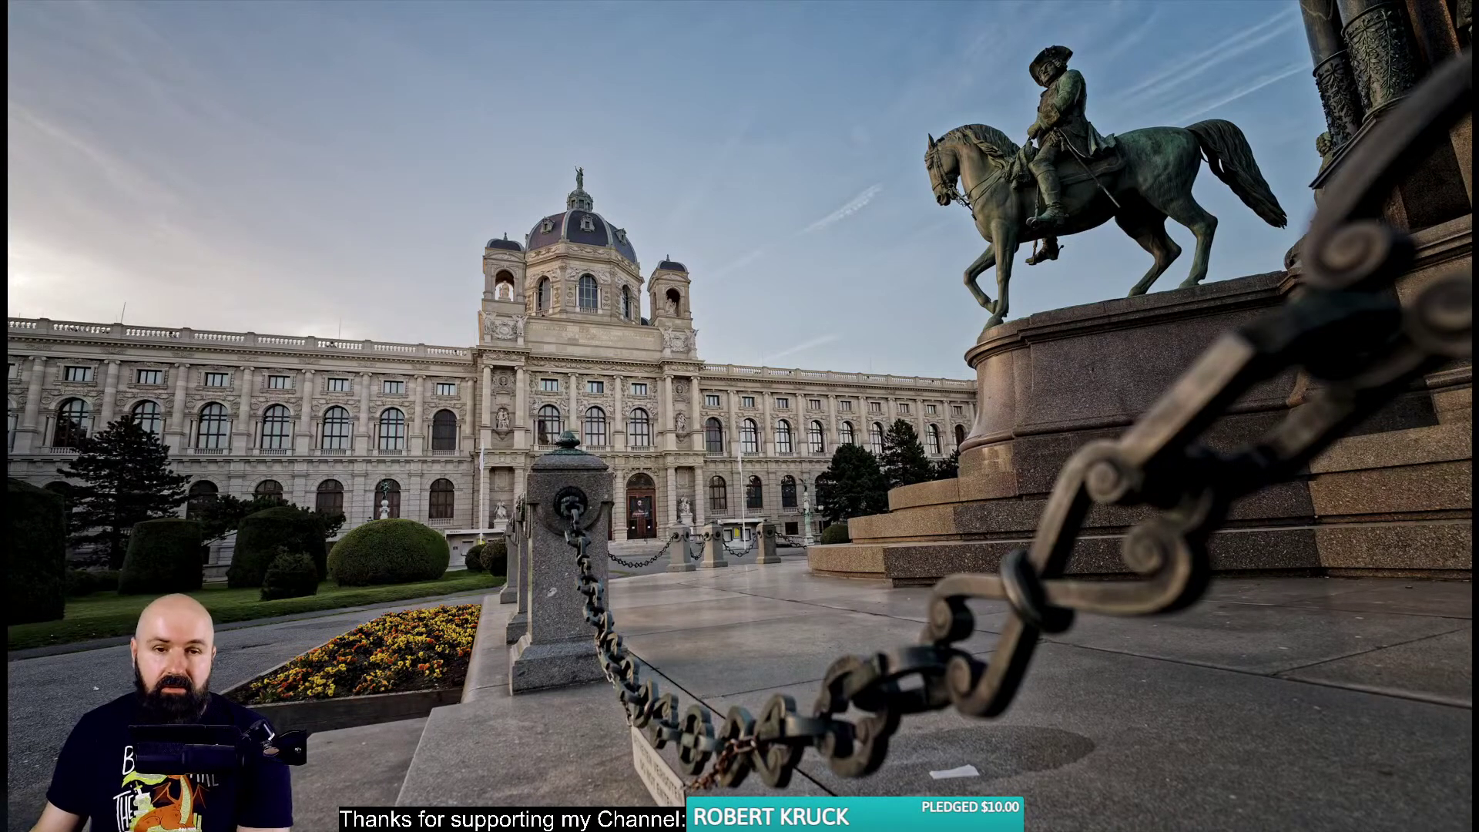
{"action": "key", "text": "Right"}
{"action": "key", "text": "Right"}
{"action": "key", "text": "Right"}
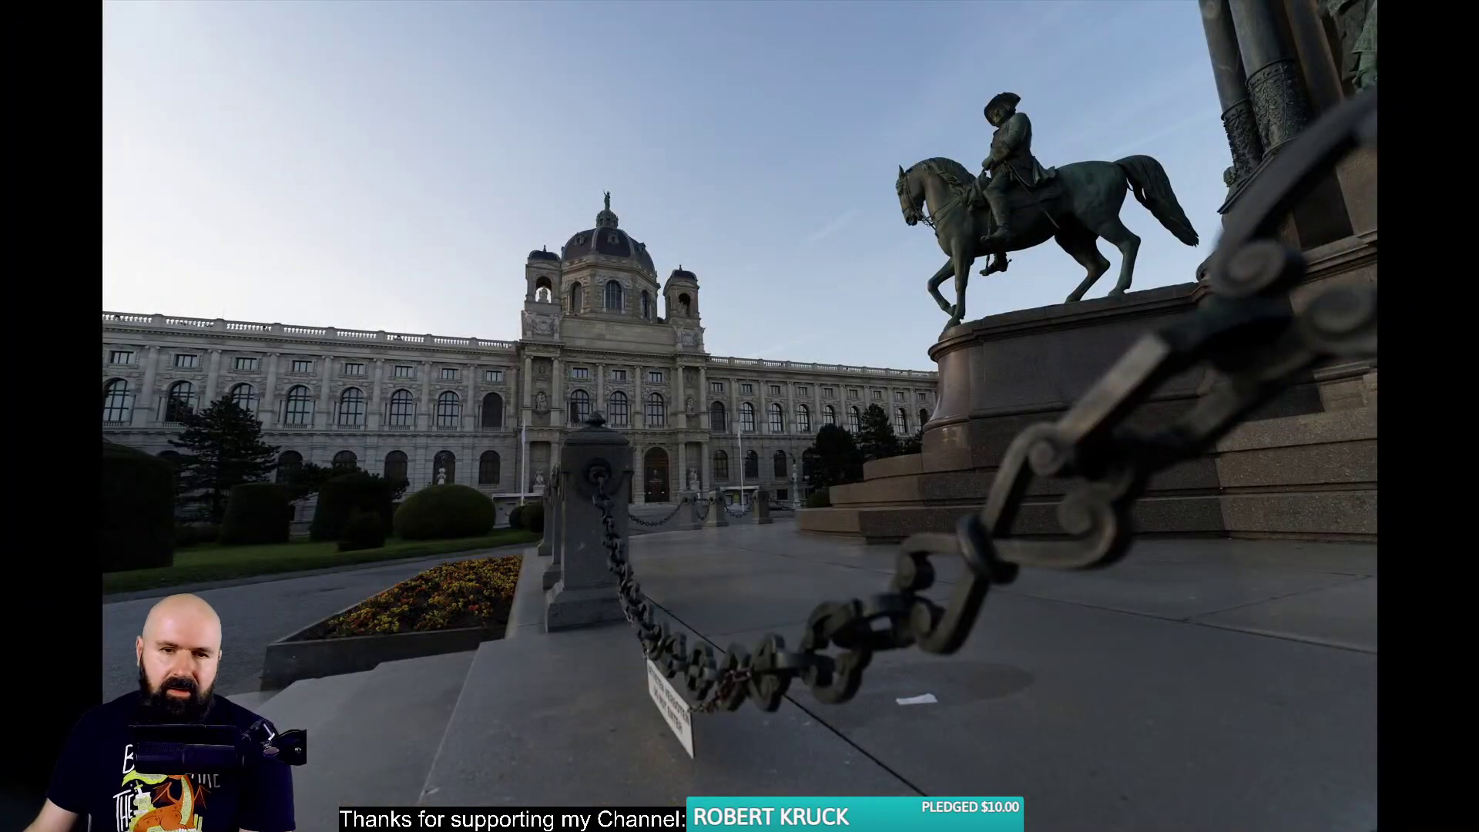
{"action": "key", "text": "Right"}
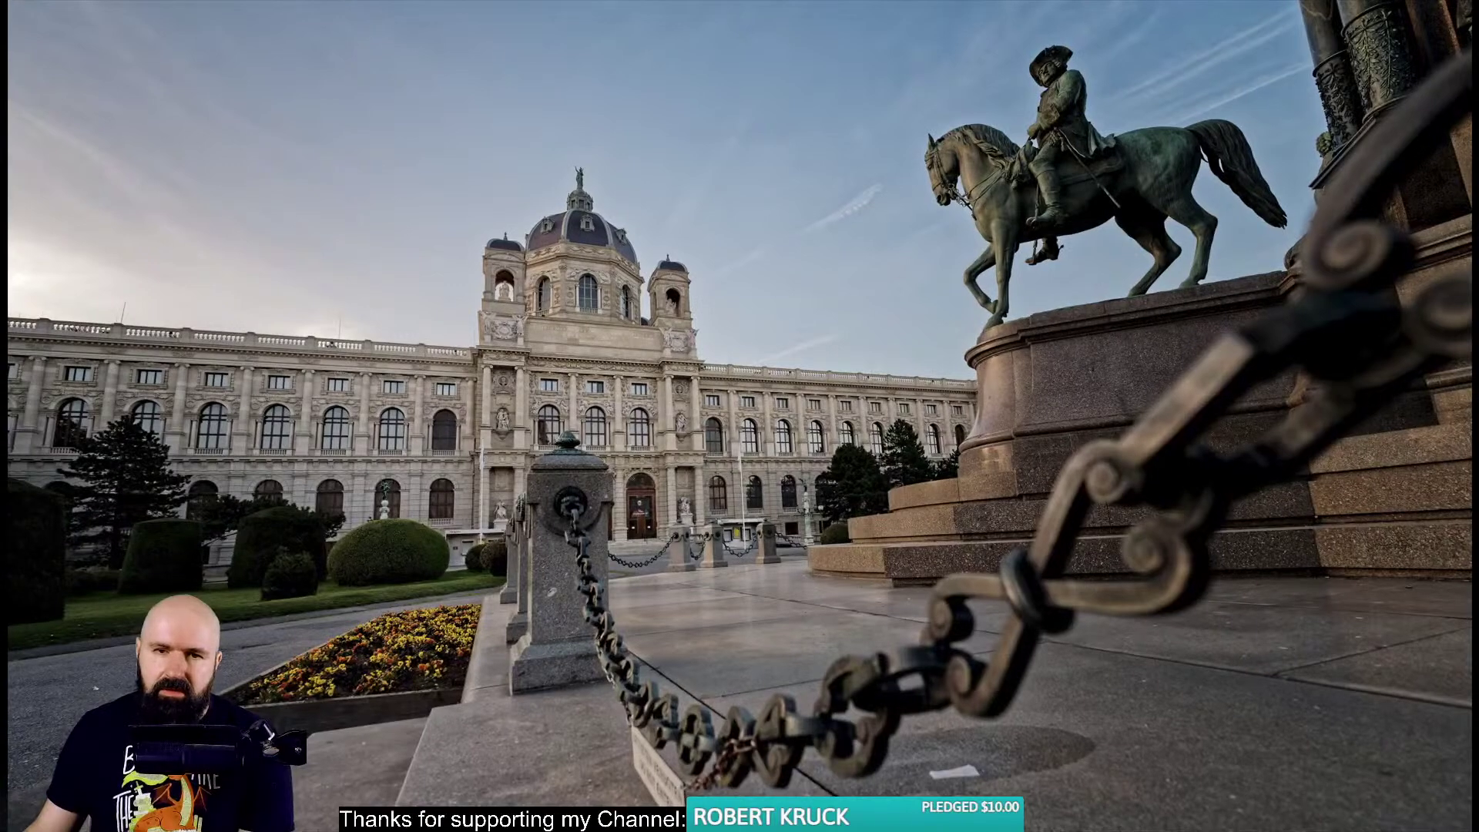
{"action": "key", "text": "Left"}
{"action": "key", "text": "Right"}
{"action": "key", "text": "Left"}
{"action": "key", "text": "Right"}
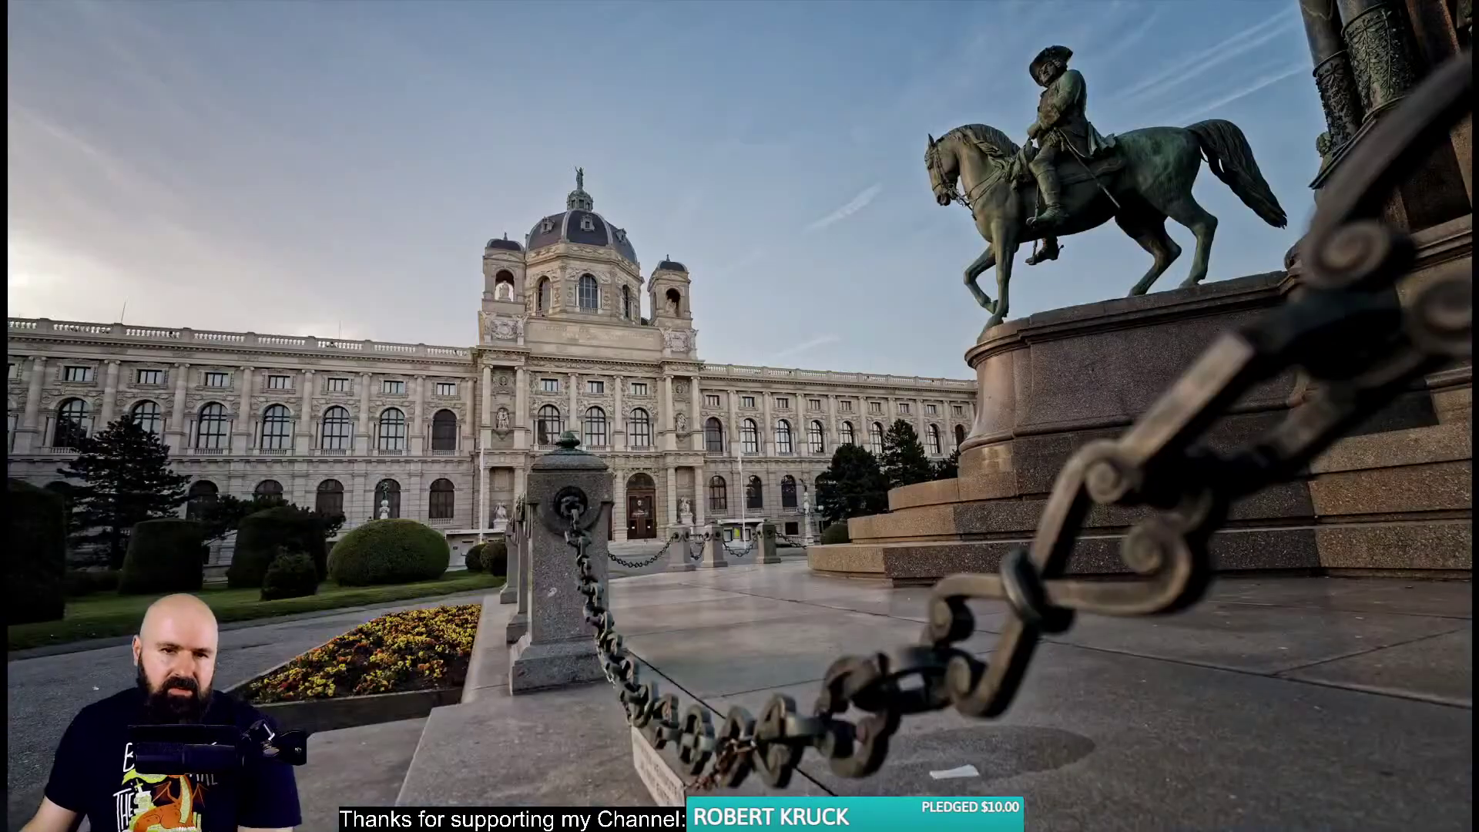
{"action": "key", "text": "Left"}
{"action": "key", "text": "Right"}
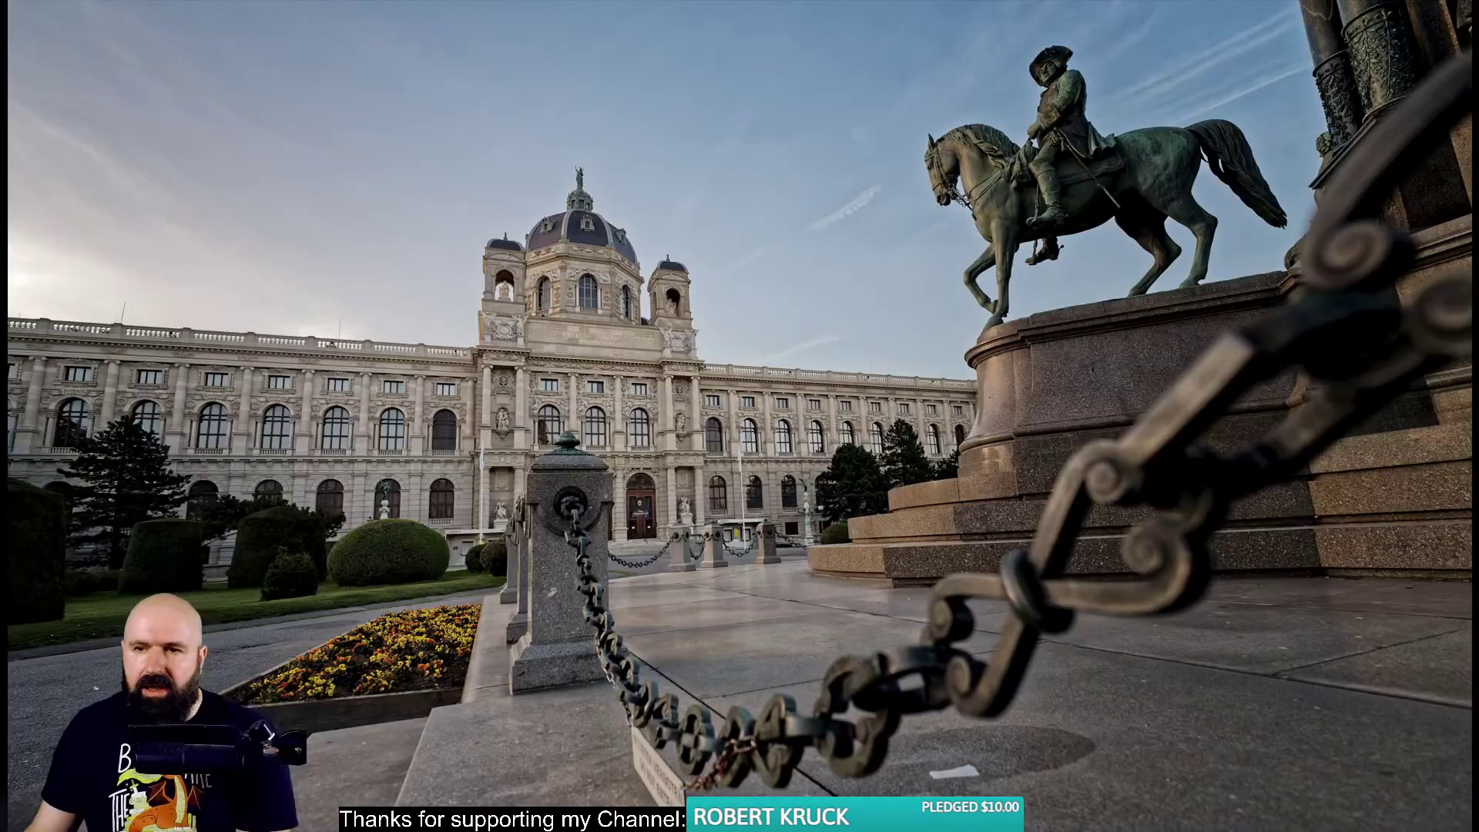
Briefly magnify the edited rider statue photo, restore the full view, and close the photo viewer.
{"action": "scroll", "coordinate": [1154, 380], "scroll_direction": "up", "scroll_amount": 2}
{"action": "scroll", "coordinate": [1156, 373], "scroll_direction": "down", "scroll_amount": 2}
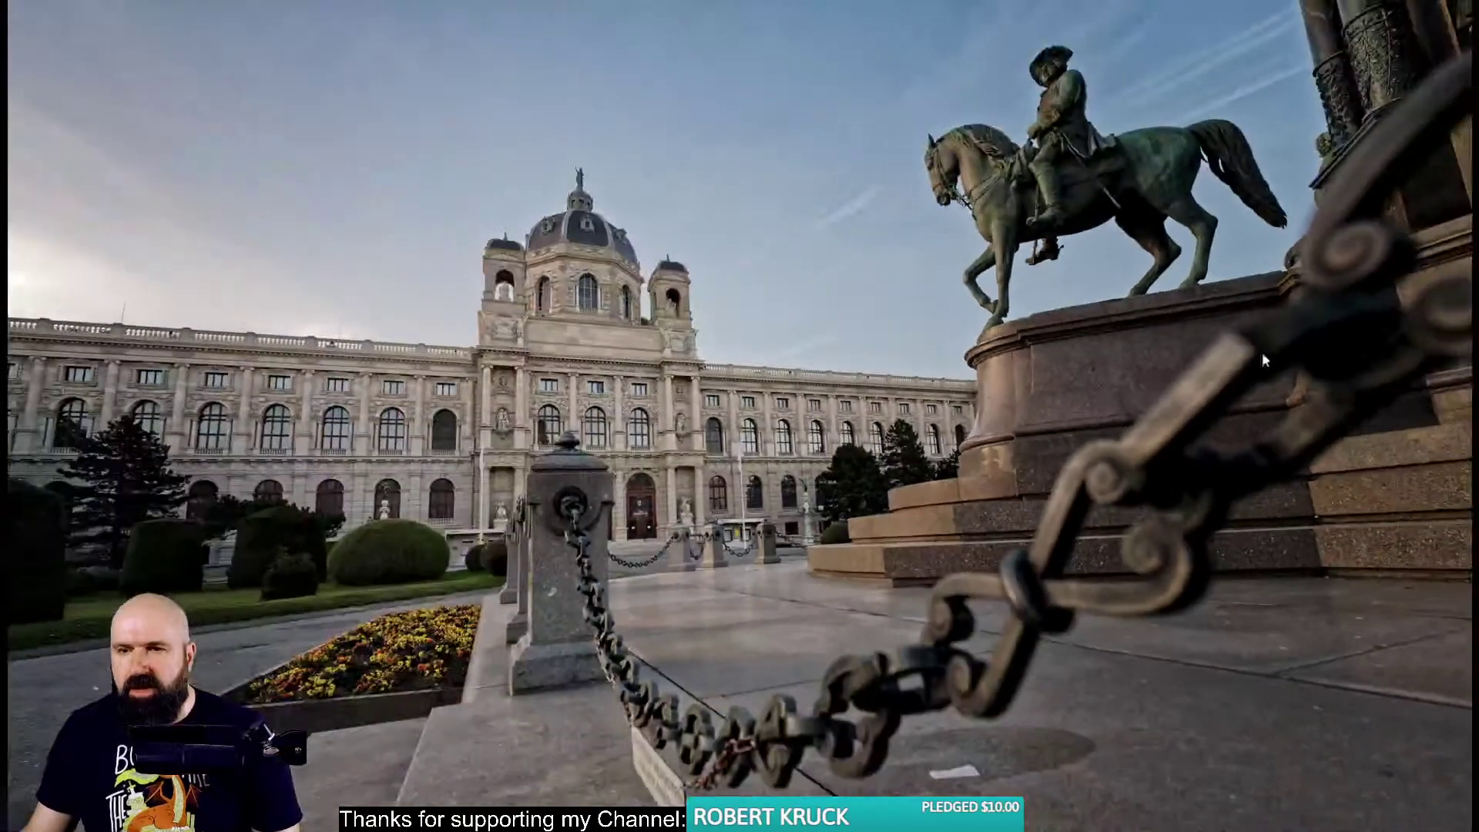
{"action": "double_click", "coordinate": [1347, 89]}
{"action": "left_click", "coordinate": [1454, 13]}
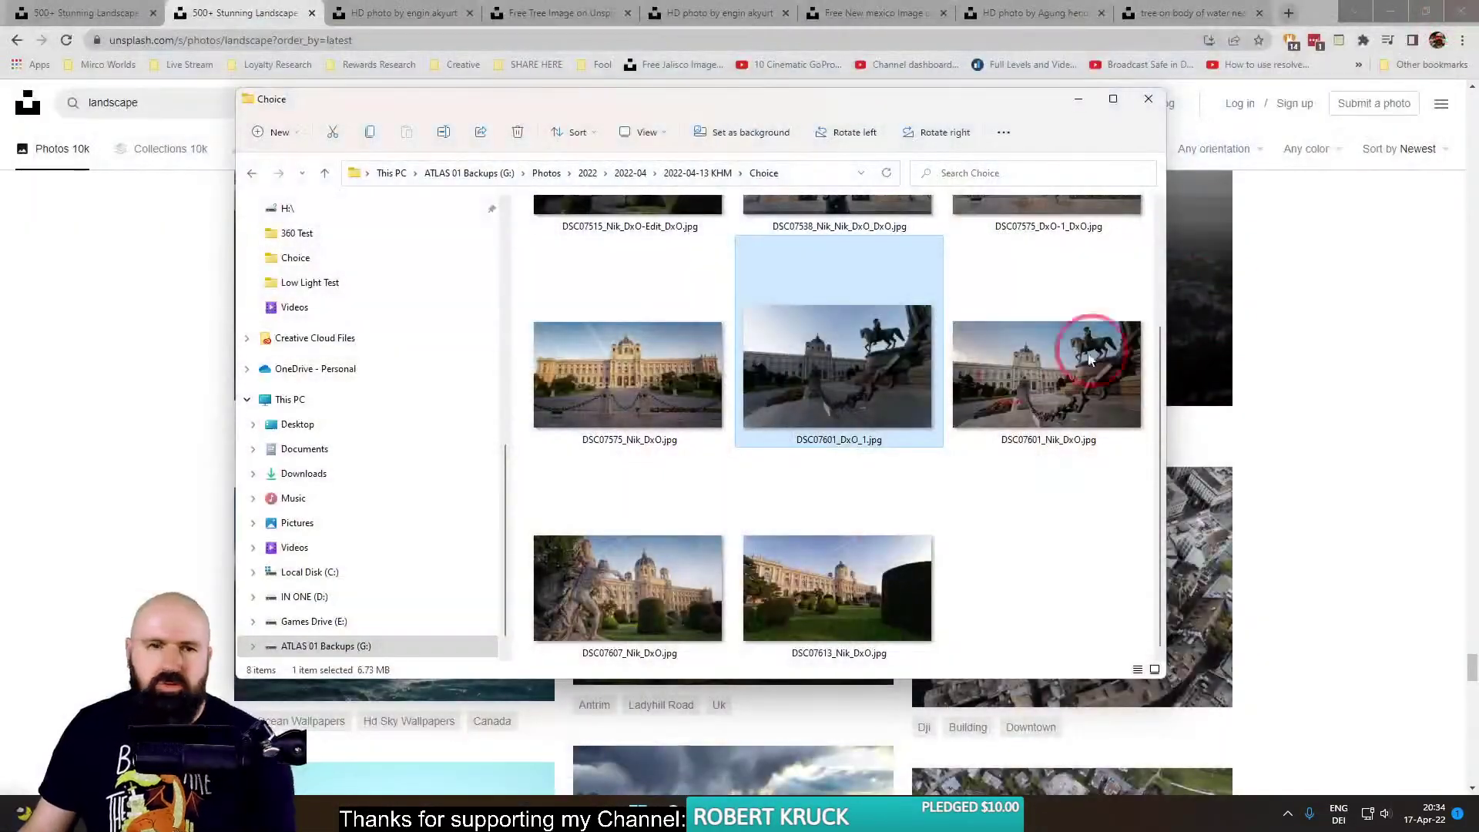
Open the straight road at sunrise photo from the relevance-sorted landscape results in a new tab and display it.
{"action": "left_click", "coordinate": [77, 296]}
{"action": "left_click", "coordinate": [100, 13]}
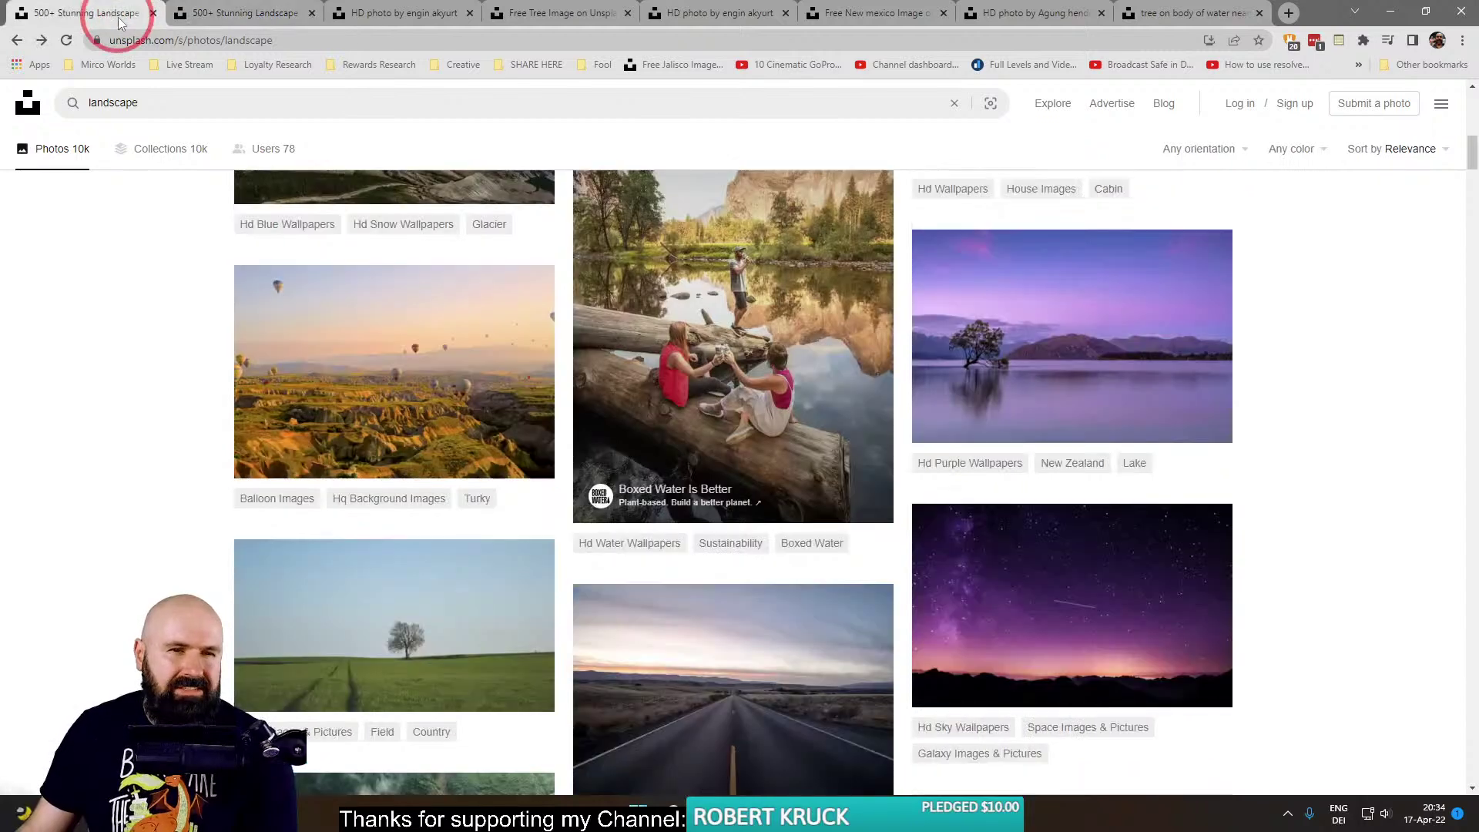
{"action": "scroll", "coordinate": [105, 462], "scroll_direction": "down", "scroll_amount": 5}
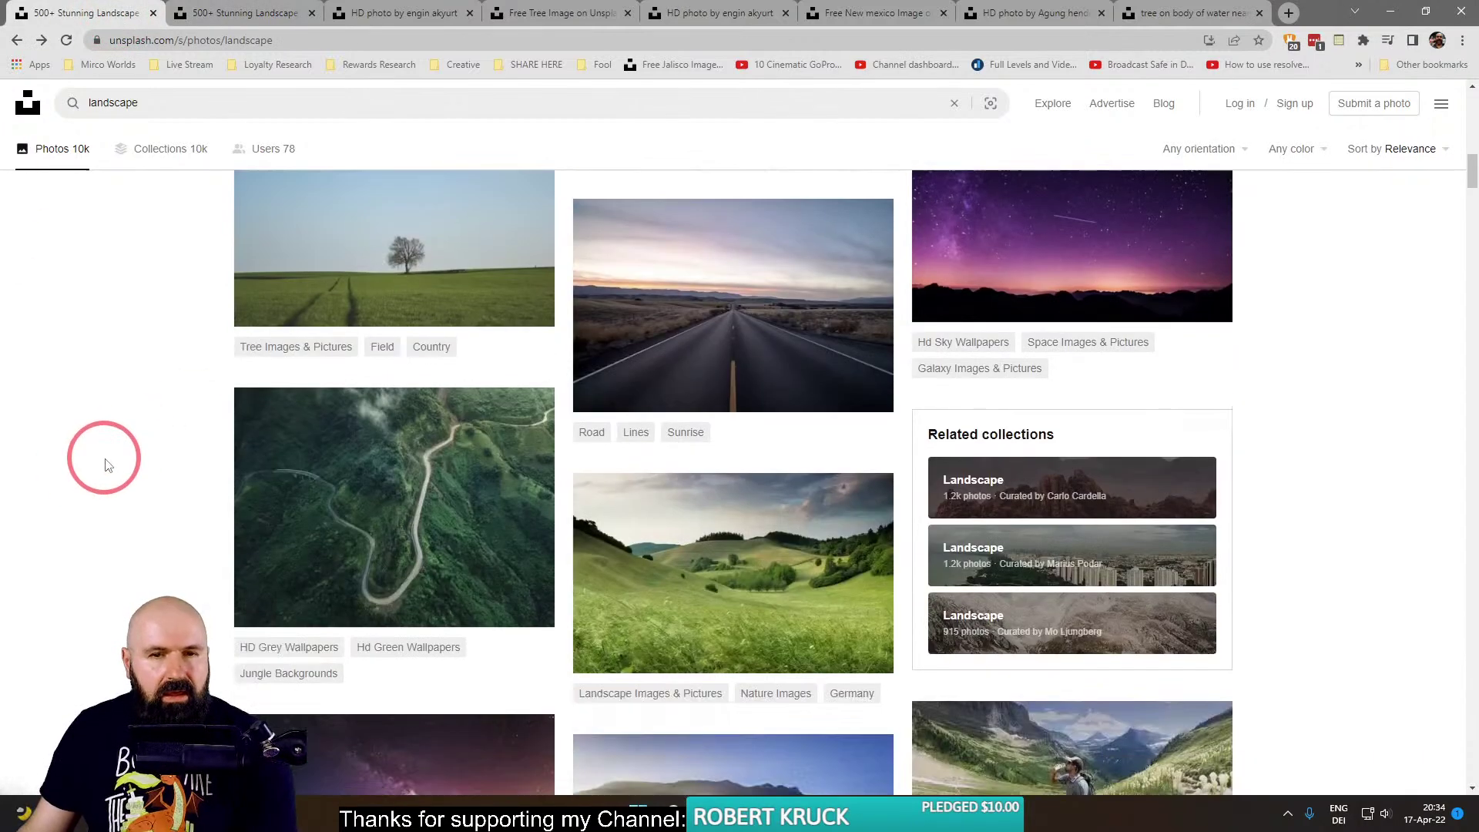
{"action": "right_click", "coordinate": [688, 297]}
{"action": "left_click", "coordinate": [724, 308]}
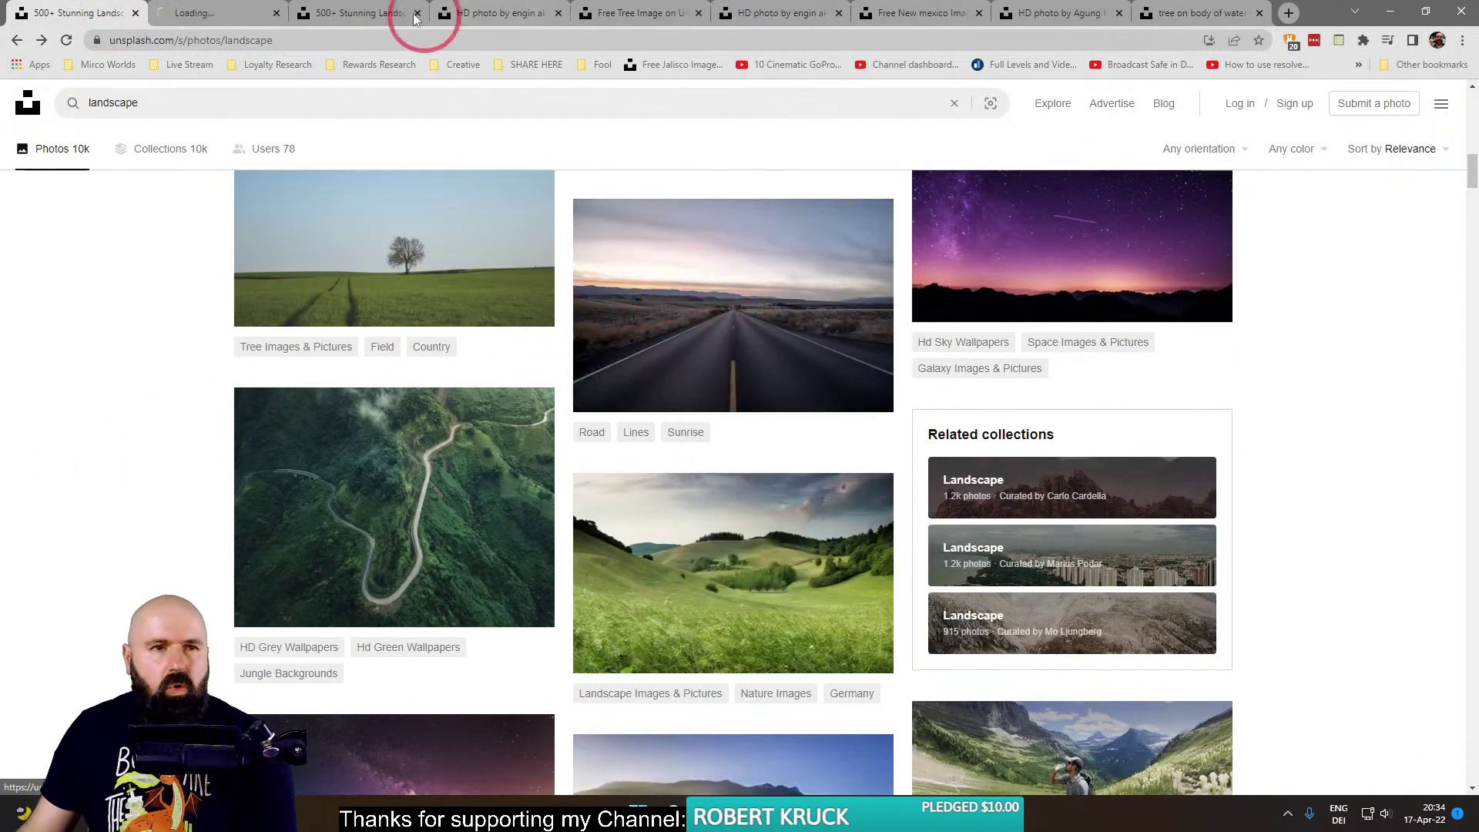
{"action": "left_click", "coordinate": [221, 13]}
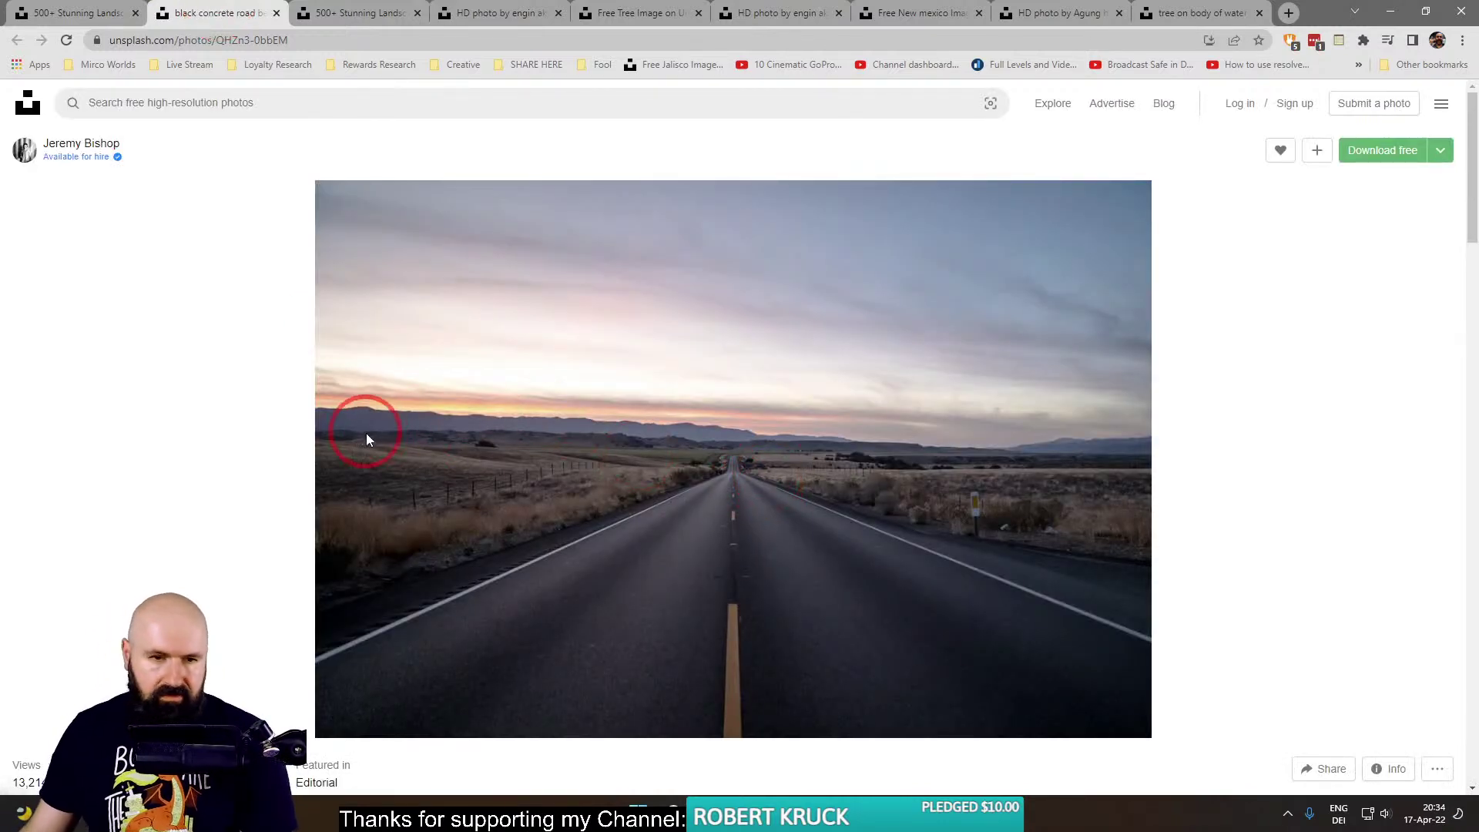
Draw red lines along both road edges to the vanishing point and one along the horizon of the sunrise road photo.
{"action": "left_click_drag", "start_coordinate": [296, 664], "coordinate": [661, 483]}
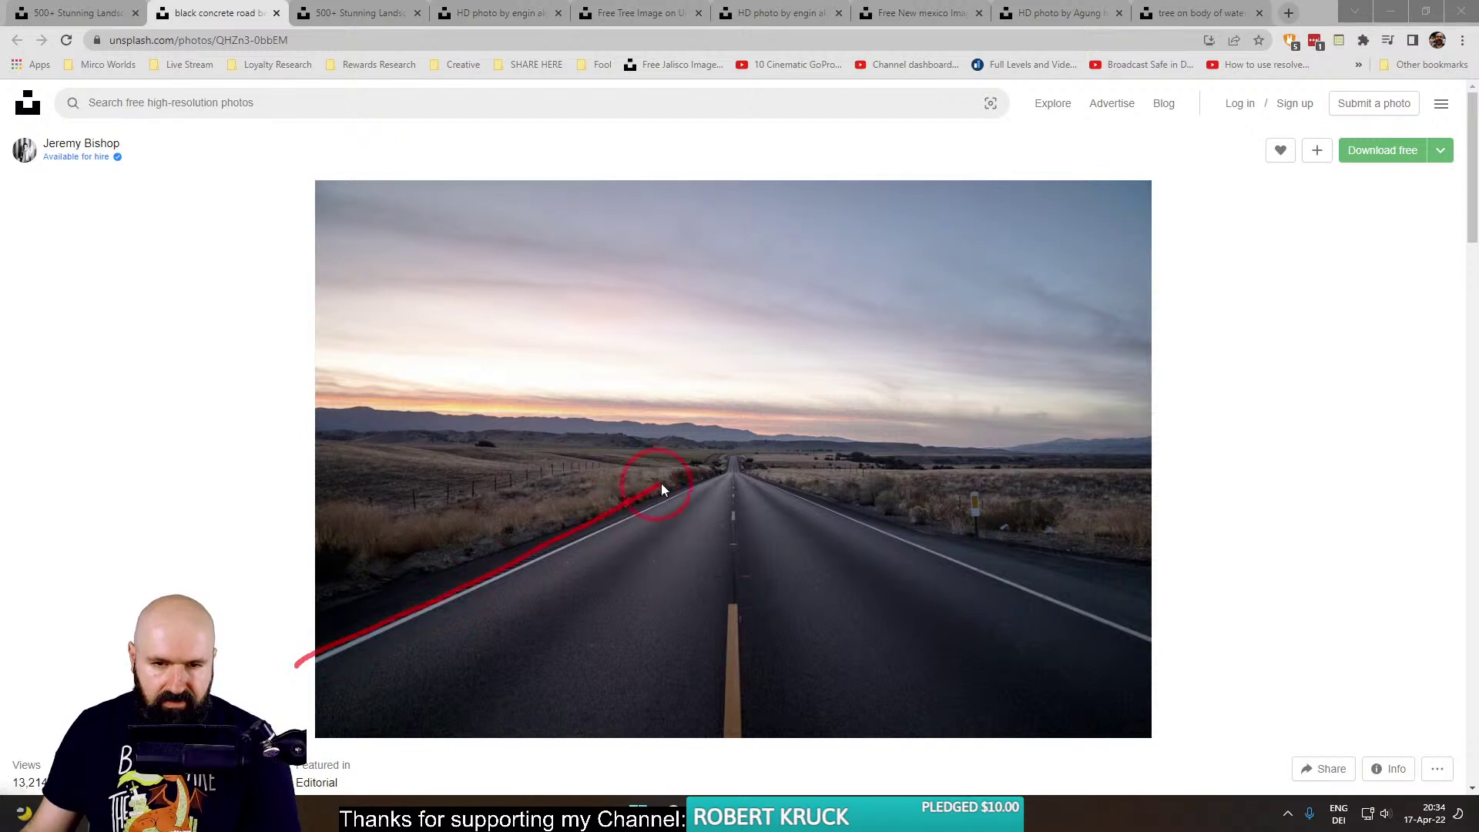
{"action": "left_click_drag", "start_coordinate": [876, 524], "coordinate": [1206, 644]}
{"action": "left_click_drag", "start_coordinate": [276, 448], "coordinate": [1253, 414]}
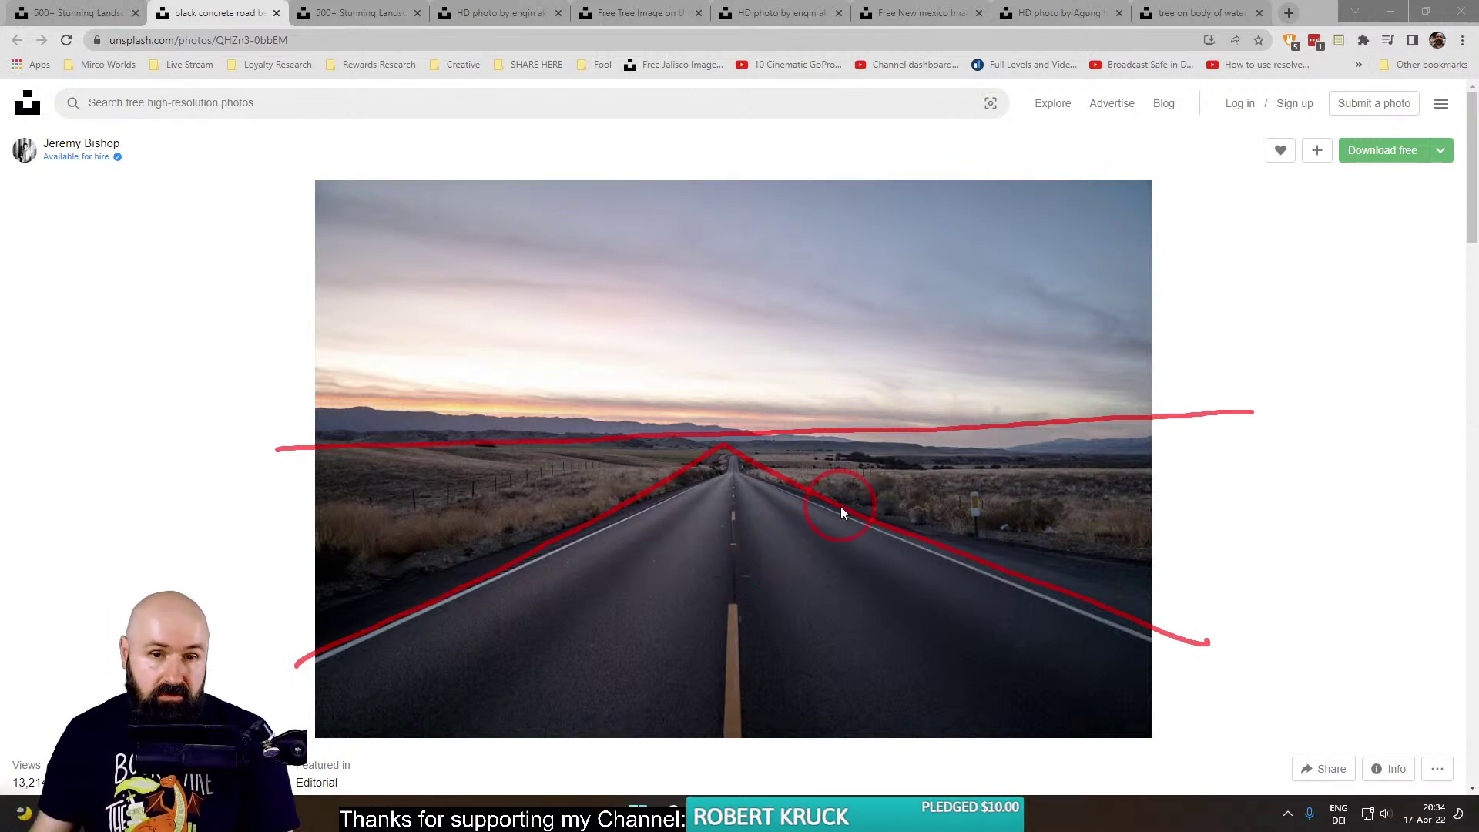
Return to the landscape search results and open the New Zealand photo of a road leading to snowy mountains in a new tab.
{"action": "left_click", "coordinate": [108, 13]}
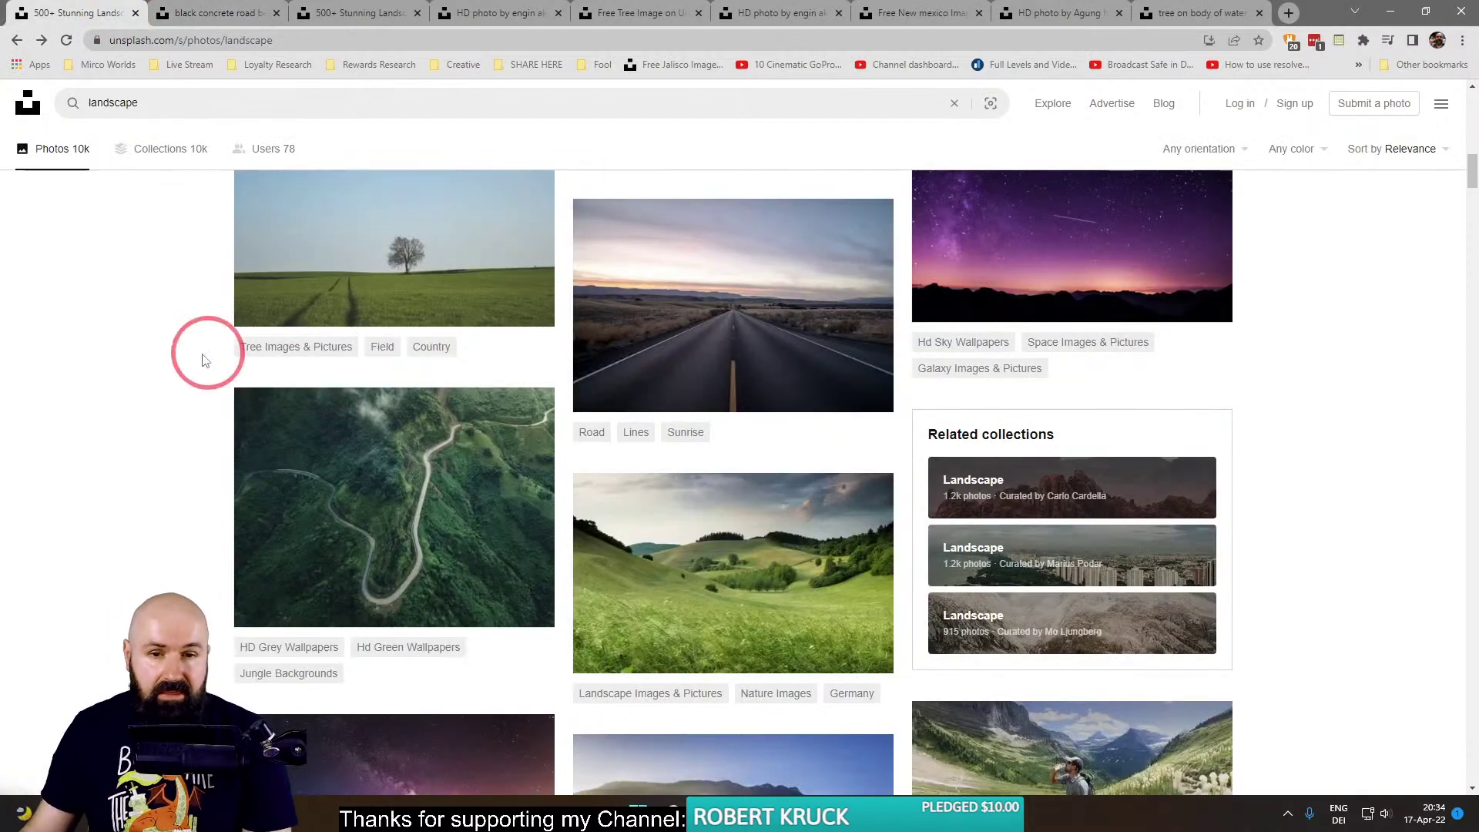
{"action": "scroll", "coordinate": [205, 362], "scroll_direction": "down", "scroll_amount": 6}
{"action": "scroll", "coordinate": [183, 359], "scroll_direction": "down", "scroll_amount": 5}
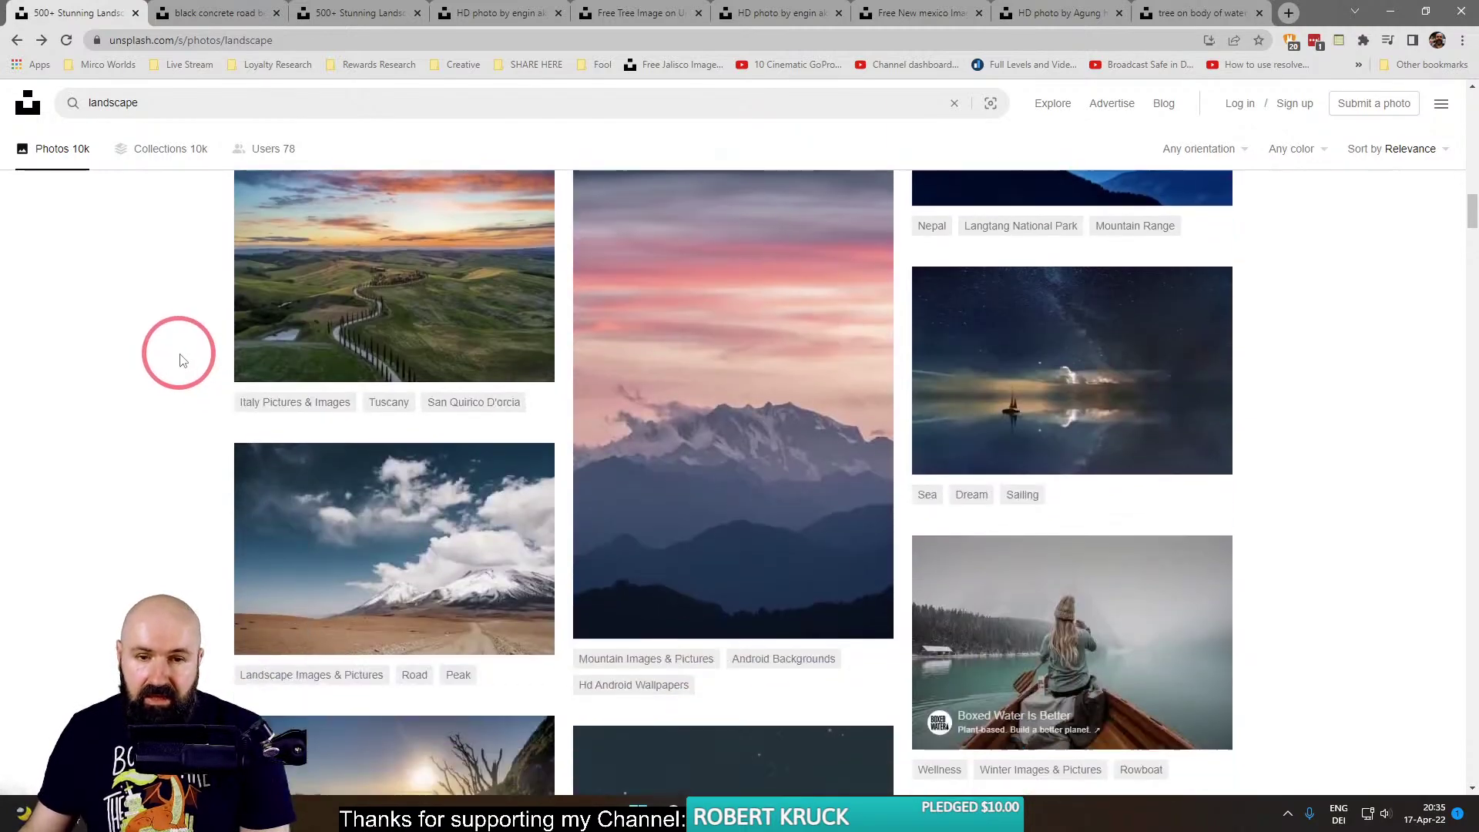
{"action": "scroll", "coordinate": [182, 359], "scroll_direction": "down", "scroll_amount": 2}
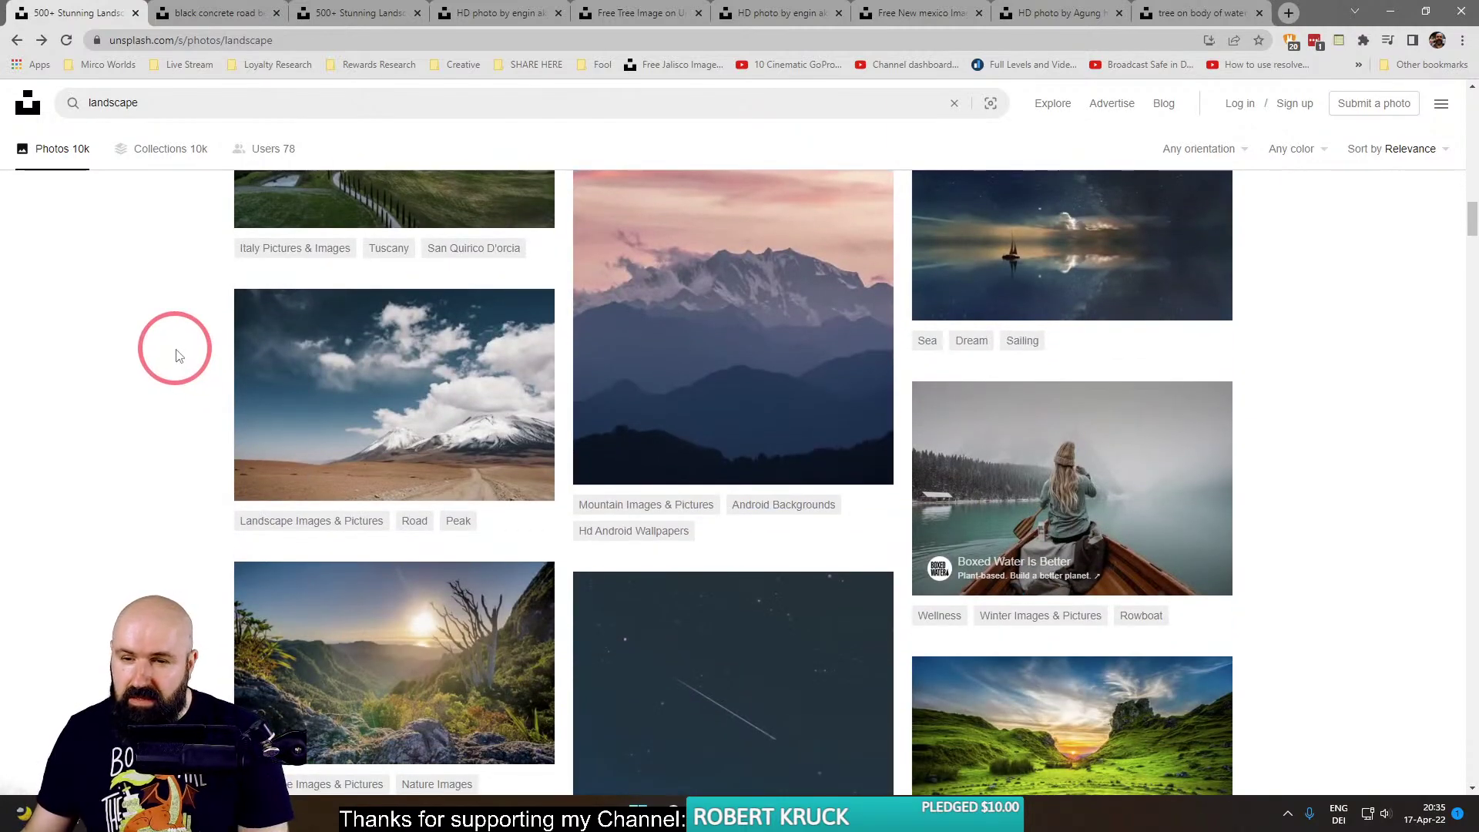
{"action": "scroll", "coordinate": [175, 354], "scroll_direction": "down", "scroll_amount": 7}
{"action": "scroll", "coordinate": [171, 349], "scroll_direction": "up", "scroll_amount": 6}
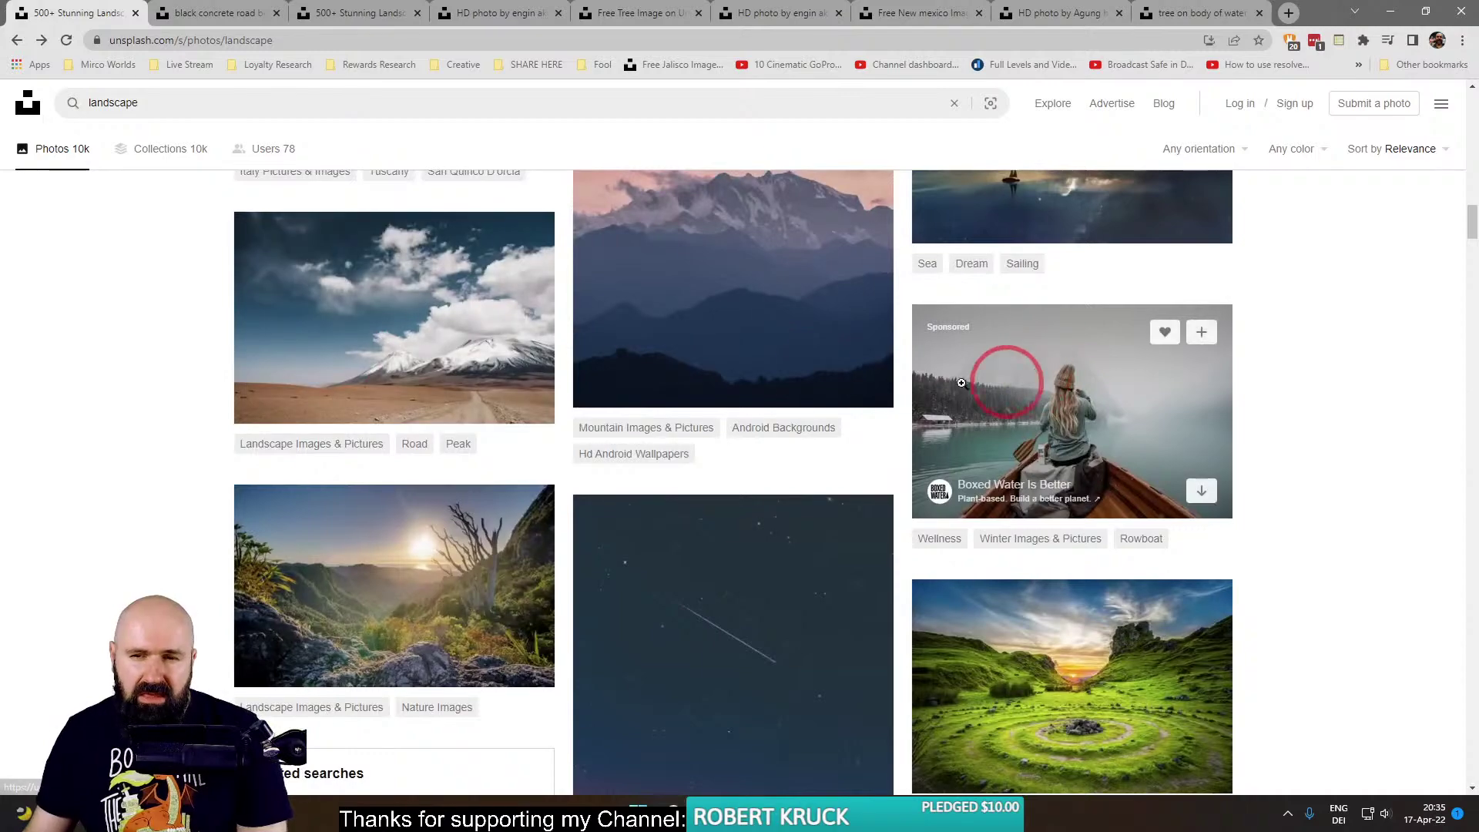
{"action": "scroll", "coordinate": [331, 378], "scroll_direction": "down", "scroll_amount": 18}
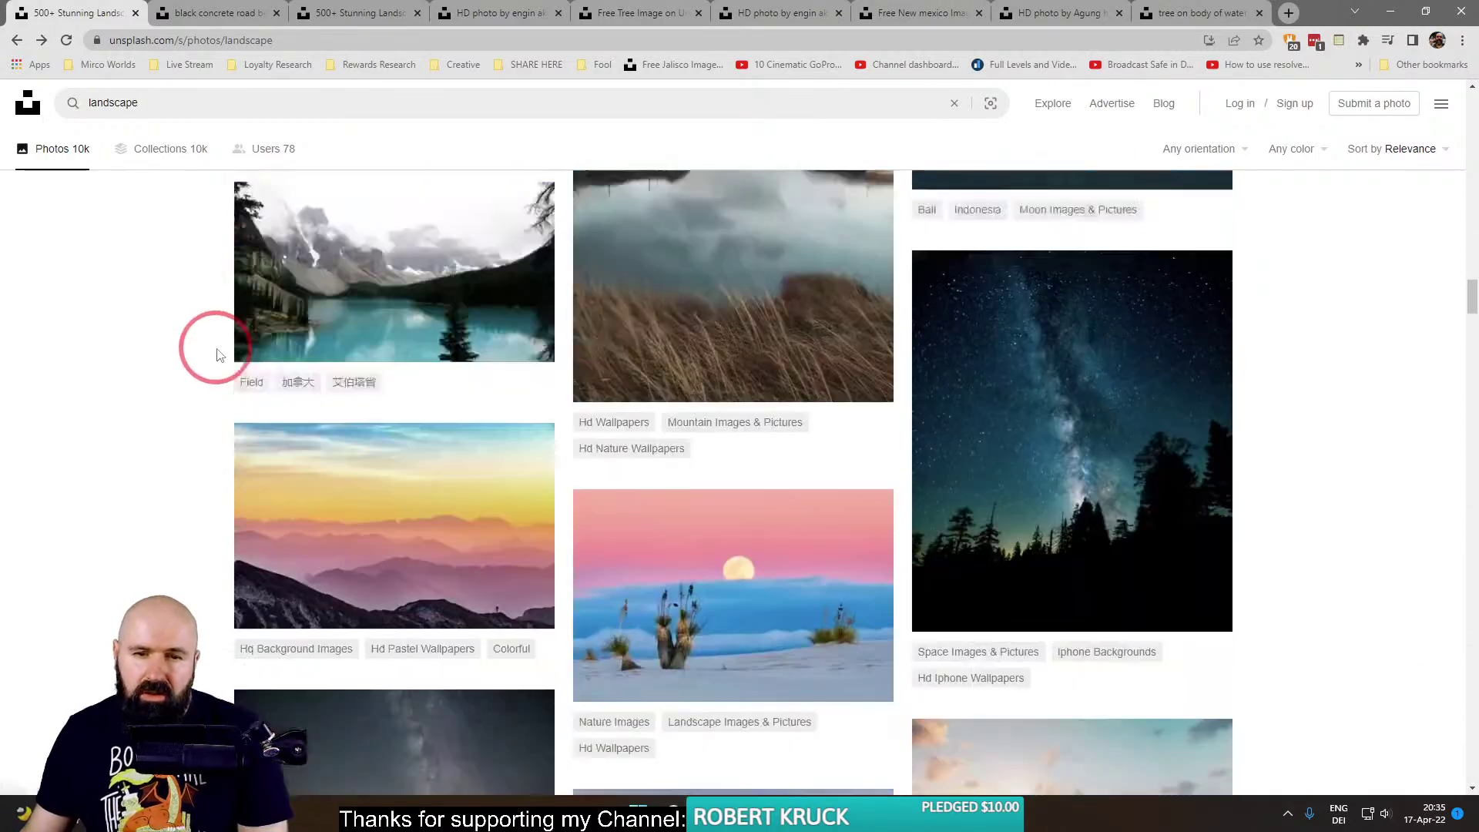
{"action": "scroll", "coordinate": [216, 352], "scroll_direction": "down", "scroll_amount": 14}
{"action": "scroll", "coordinate": [700, 387], "scroll_direction": "up", "scroll_amount": 3}
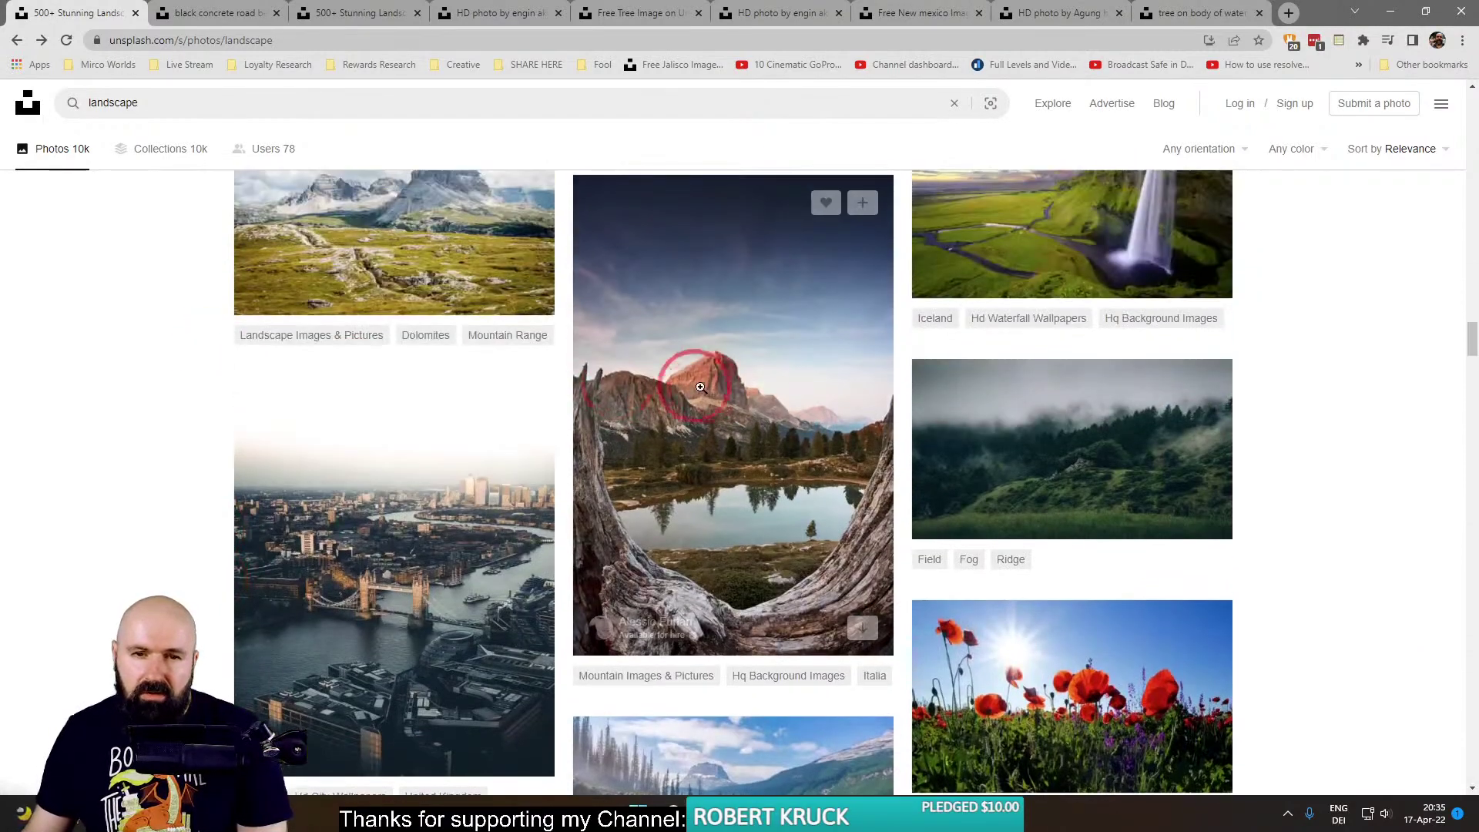
{"action": "scroll", "coordinate": [225, 419], "scroll_direction": "down", "scroll_amount": 6}
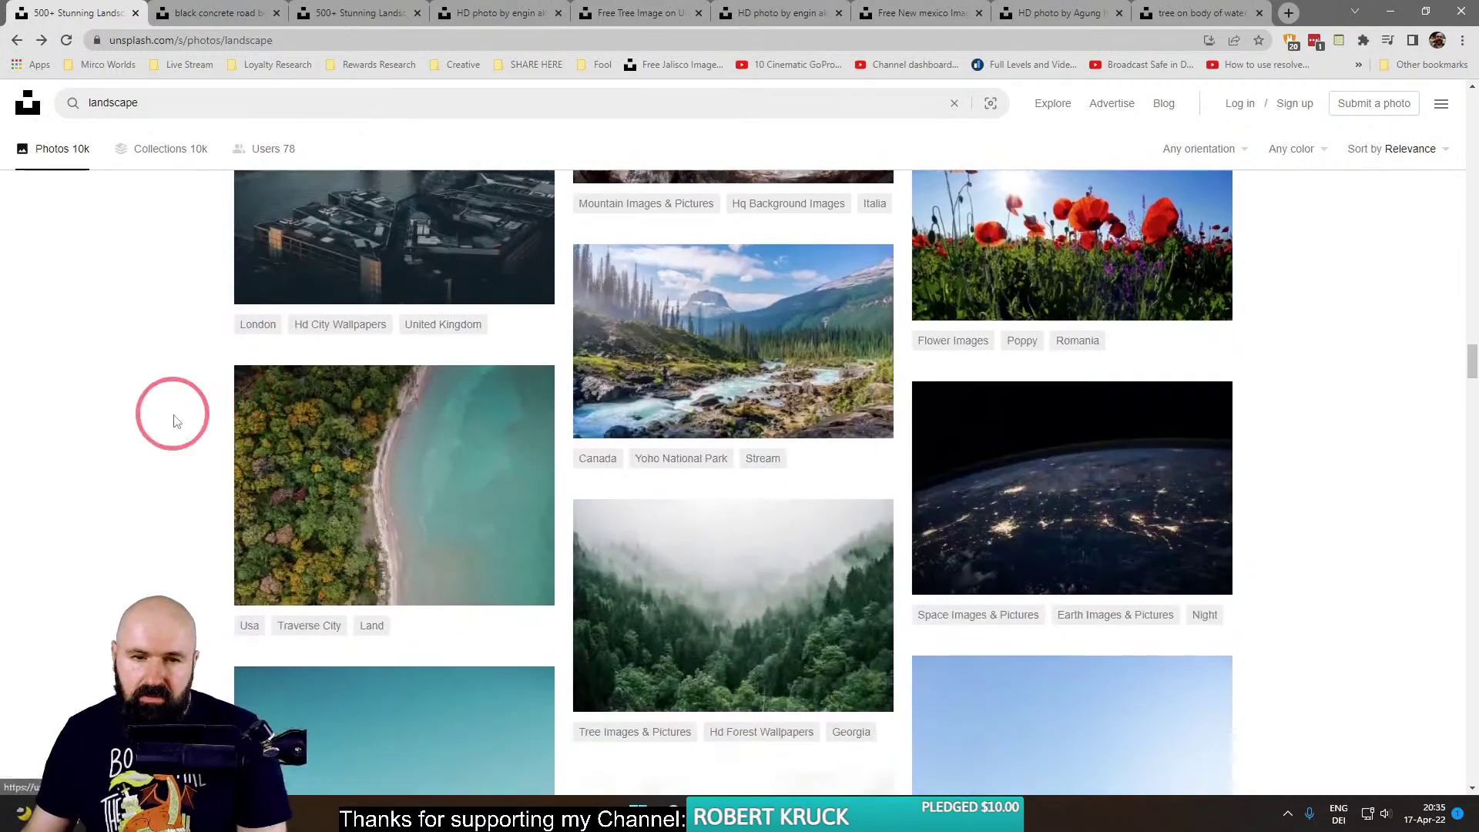
{"action": "scroll", "coordinate": [174, 421], "scroll_direction": "down", "scroll_amount": 8}
{"action": "scroll", "coordinate": [176, 420], "scroll_direction": "down", "scroll_amount": 1}
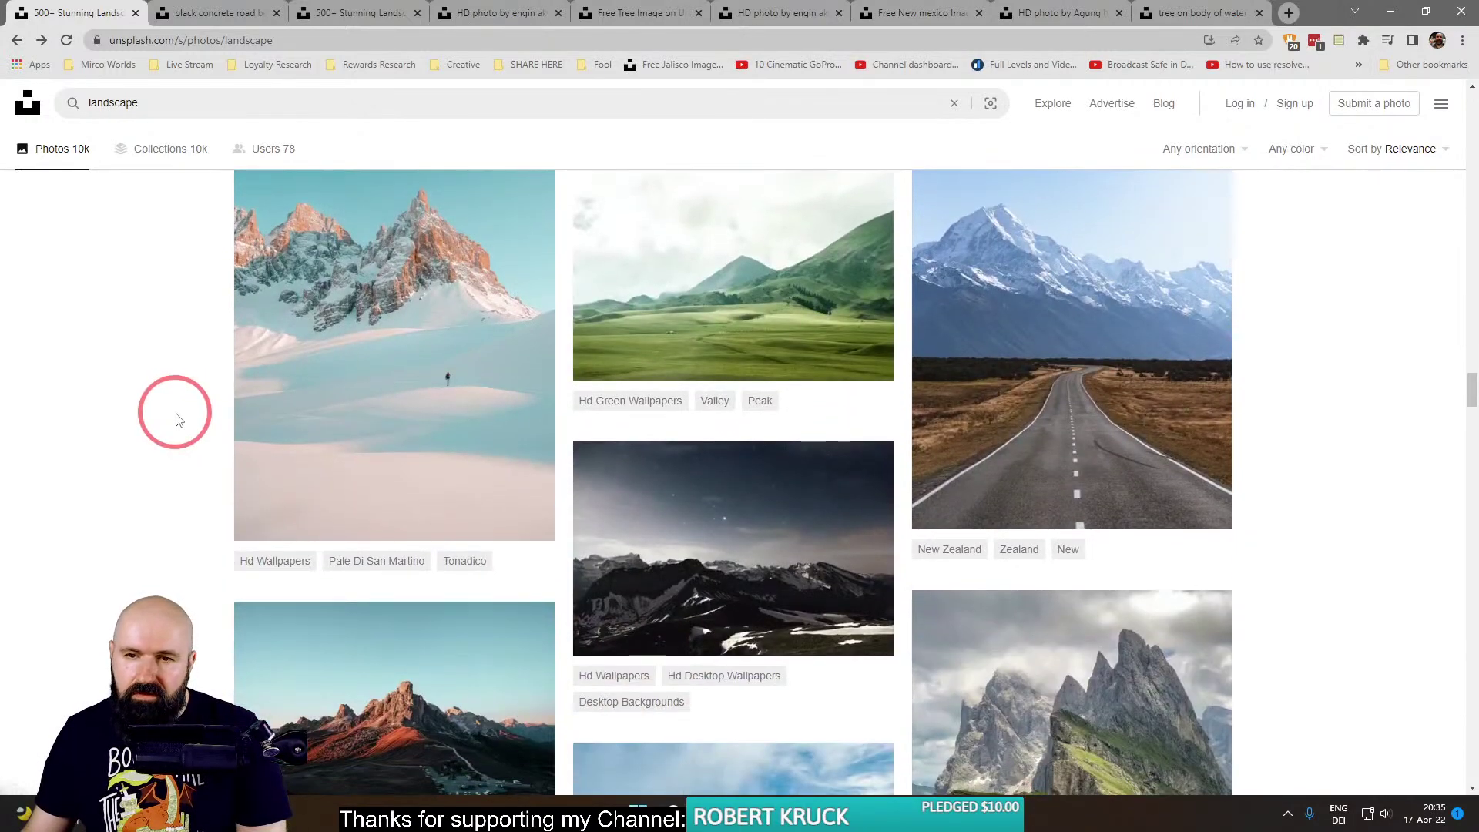
{"action": "left_click", "coordinate": [1122, 383]}
Browse further through the landscape results for more photos that suit a composition discussion.
{"action": "scroll", "coordinate": [680, 446], "scroll_direction": "down", "scroll_amount": 12}
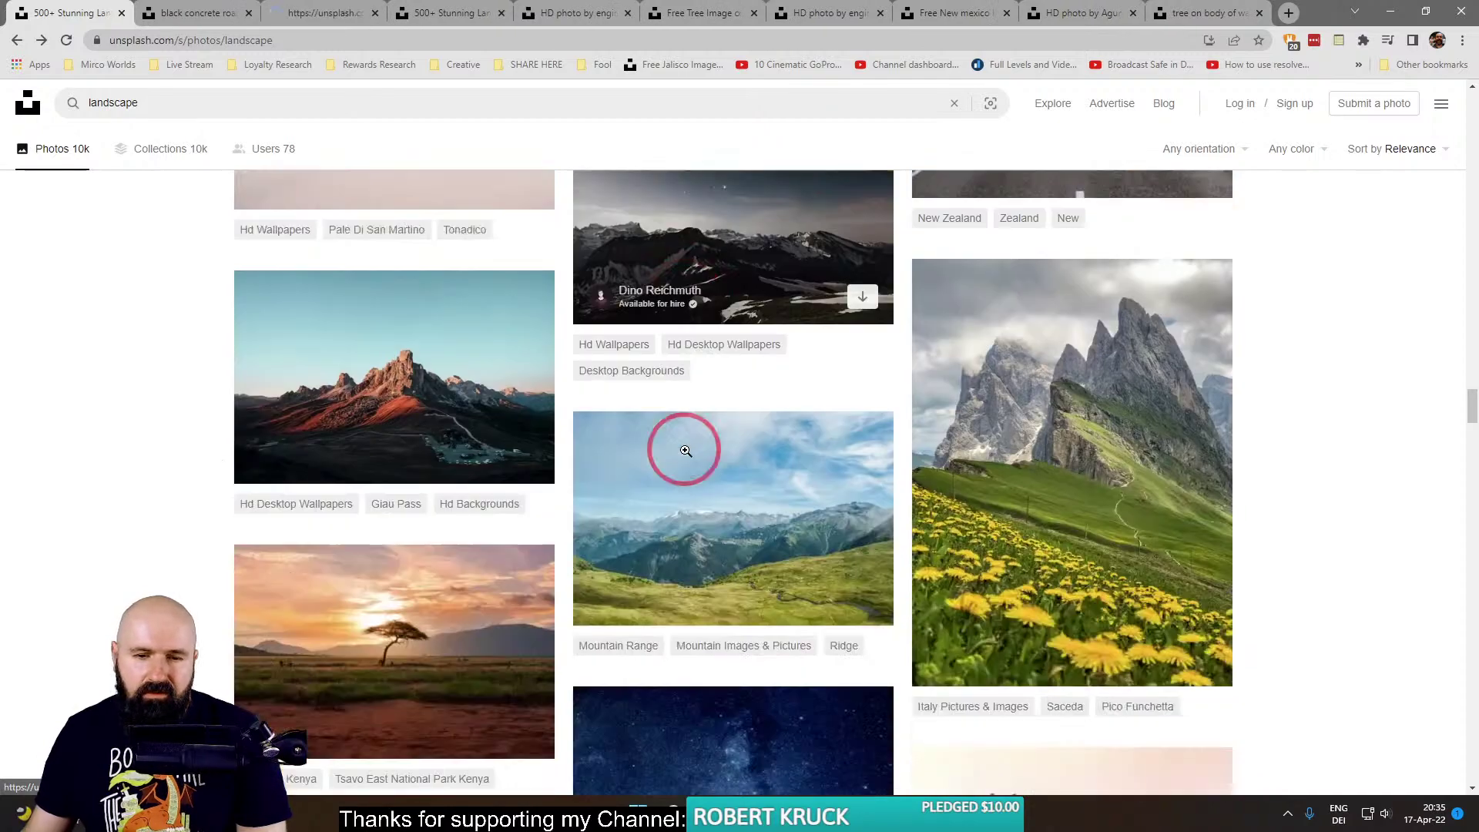
{"action": "scroll", "coordinate": [519, 433], "scroll_direction": "down", "scroll_amount": 14}
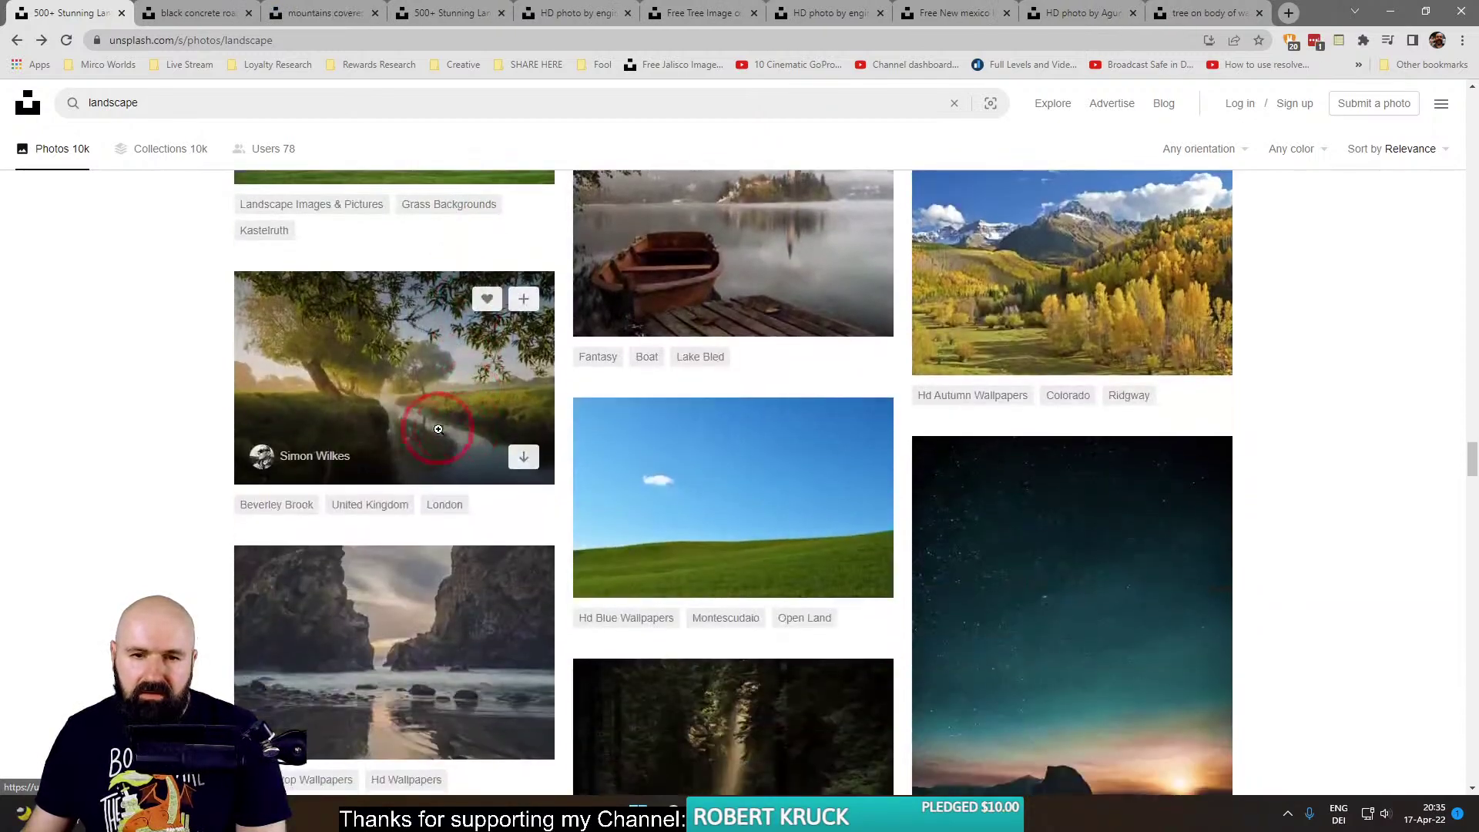
{"action": "scroll", "coordinate": [412, 426], "scroll_direction": "down", "scroll_amount": 12}
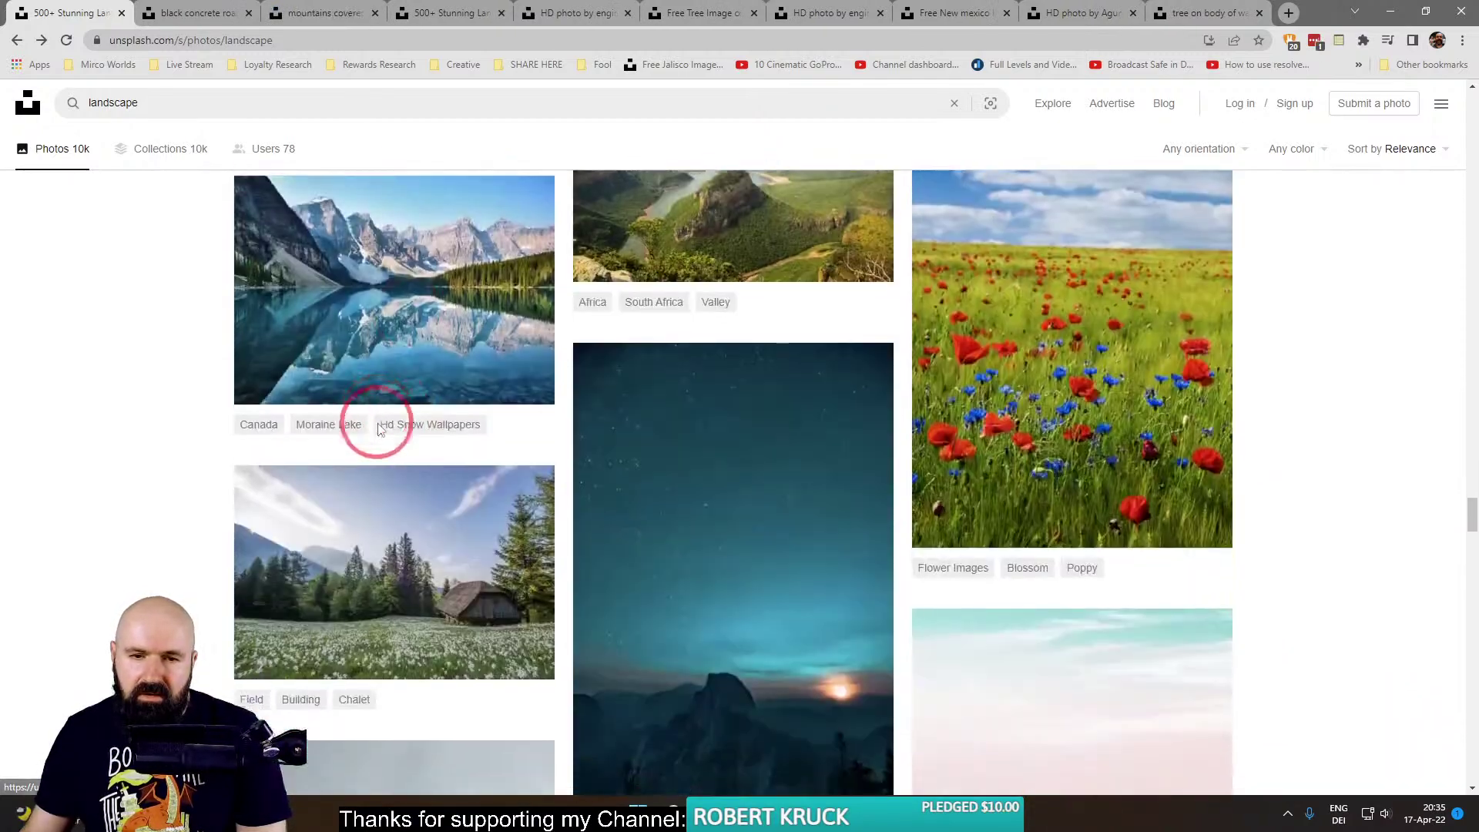
{"action": "scroll", "coordinate": [378, 423], "scroll_direction": "down", "scroll_amount": 15}
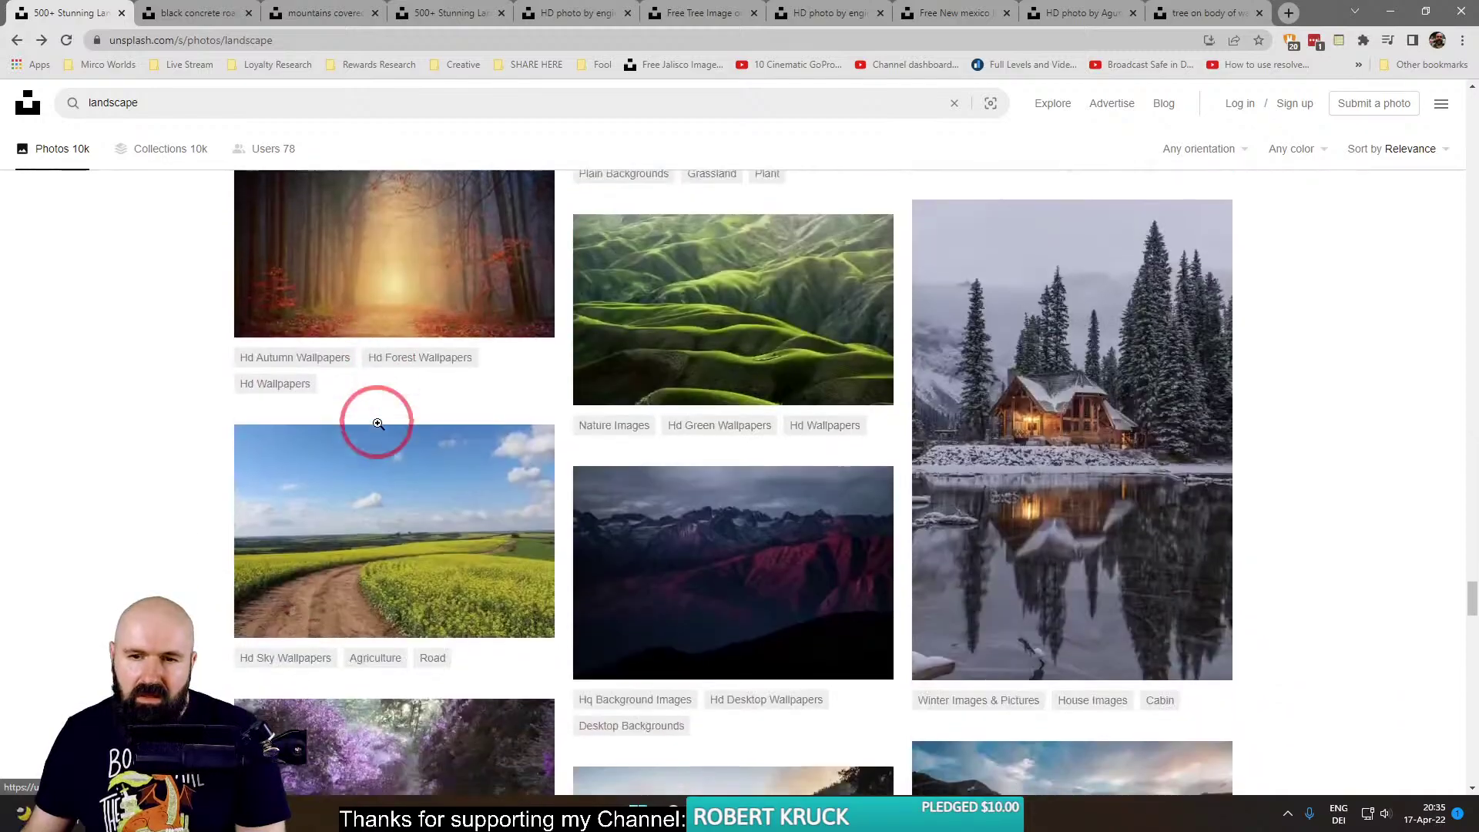
{"action": "scroll", "coordinate": [377, 422], "scroll_direction": "down", "scroll_amount": 15}
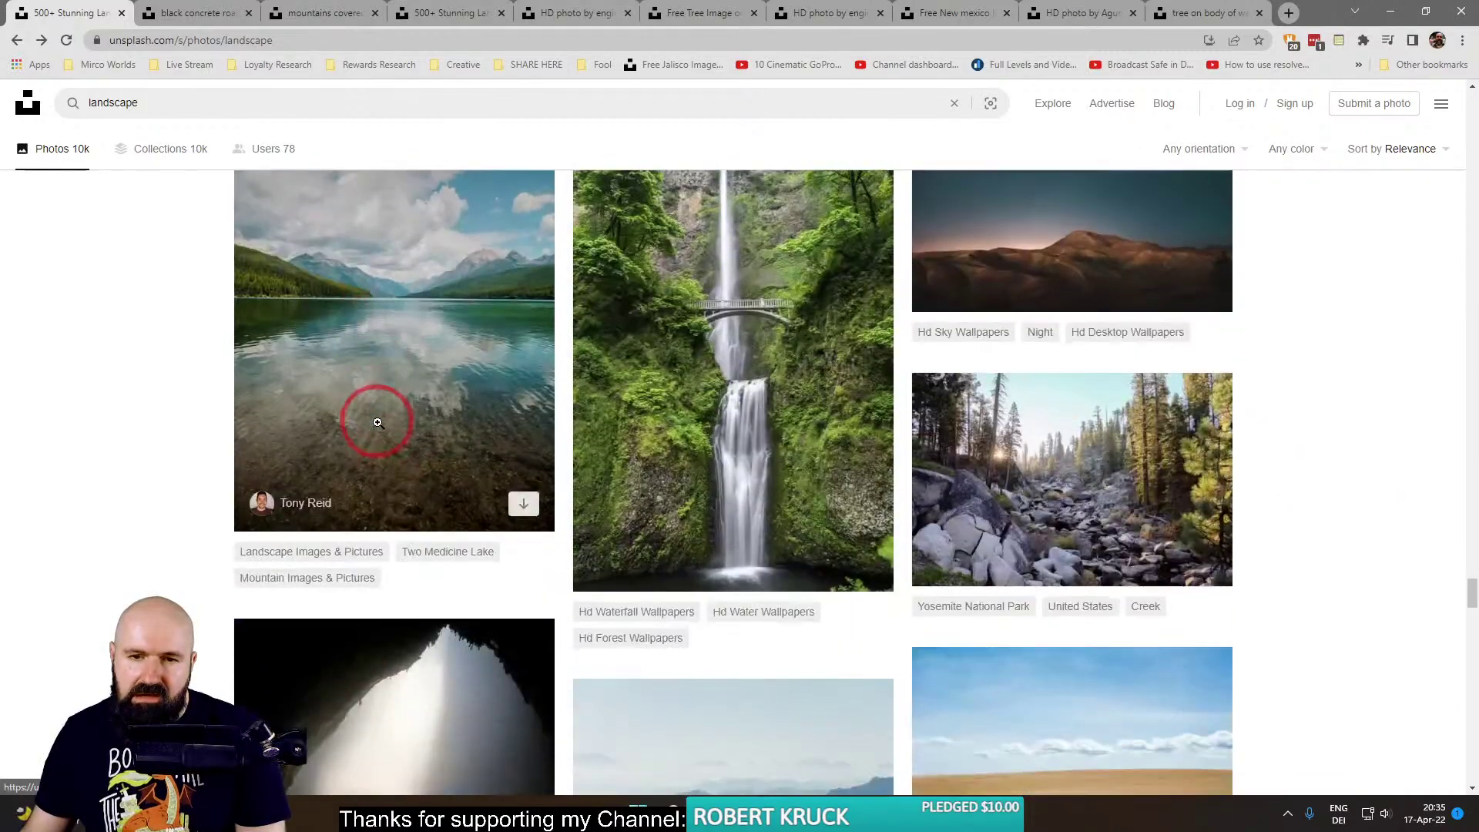
{"action": "scroll", "coordinate": [378, 423], "scroll_direction": "down", "scroll_amount": 15}
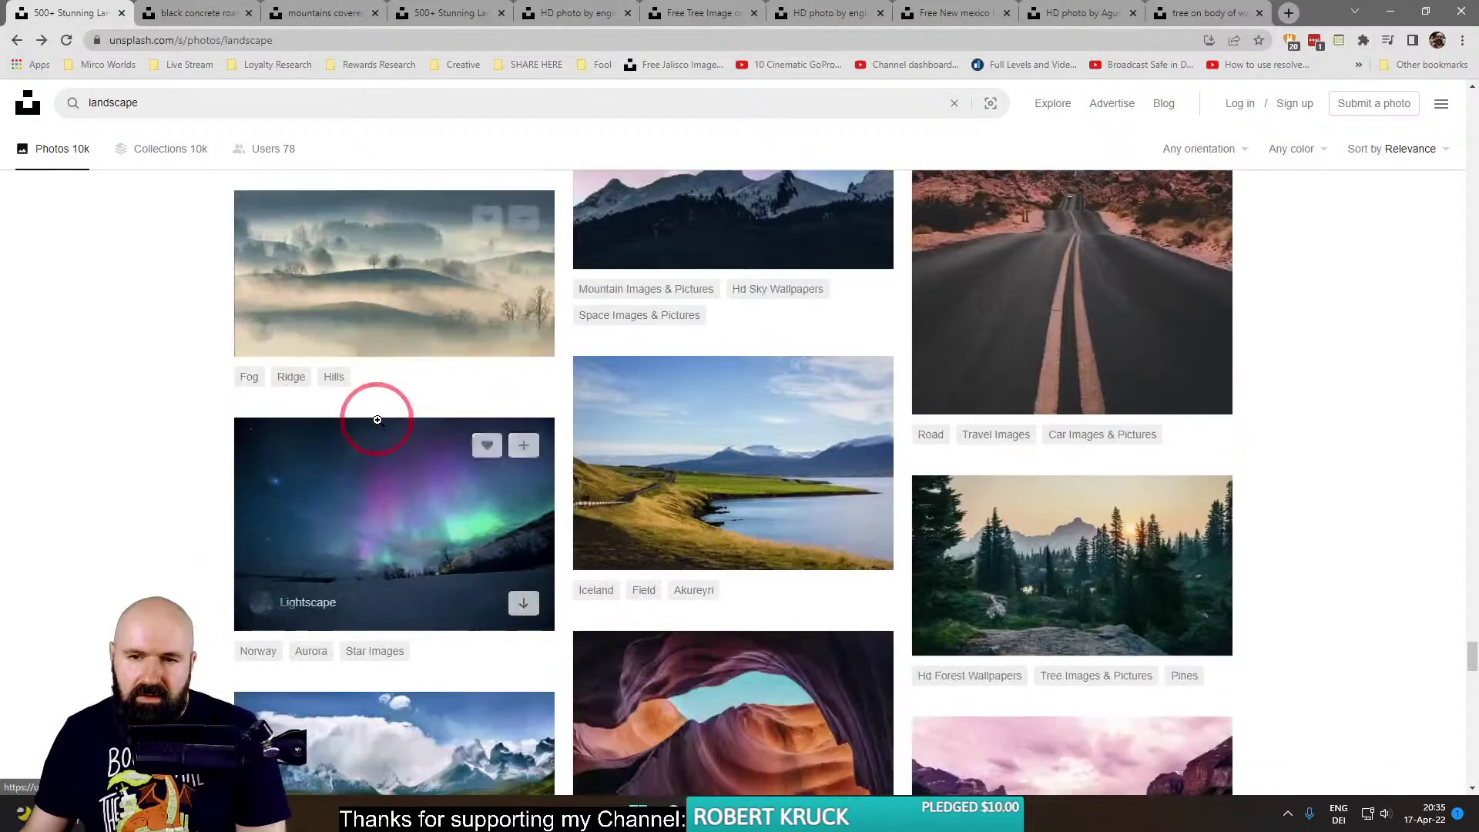
{"action": "scroll", "coordinate": [378, 424], "scroll_direction": "down", "scroll_amount": 15}
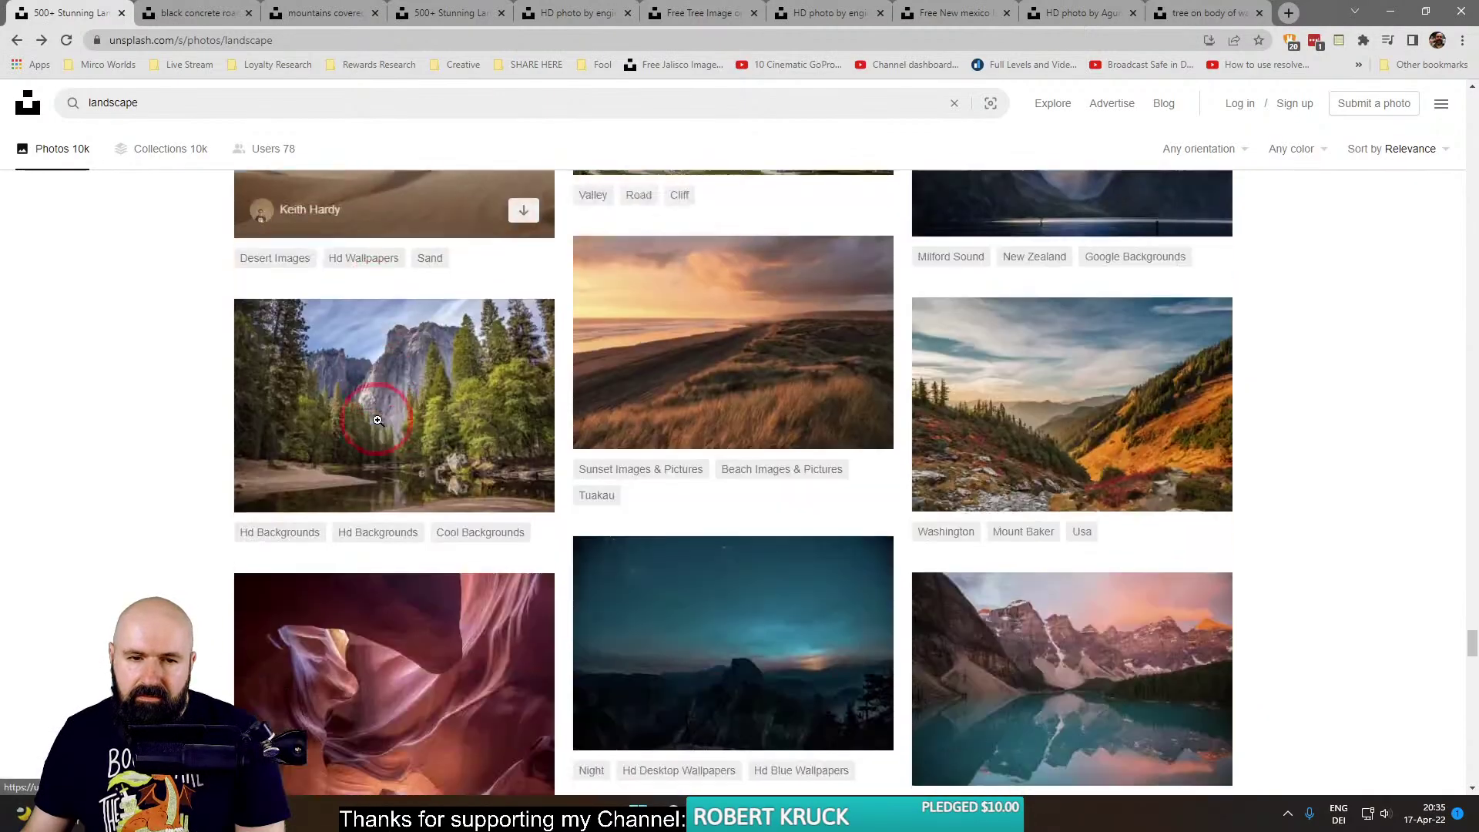
{"action": "scroll", "coordinate": [377, 421], "scroll_direction": "down", "scroll_amount": 10}
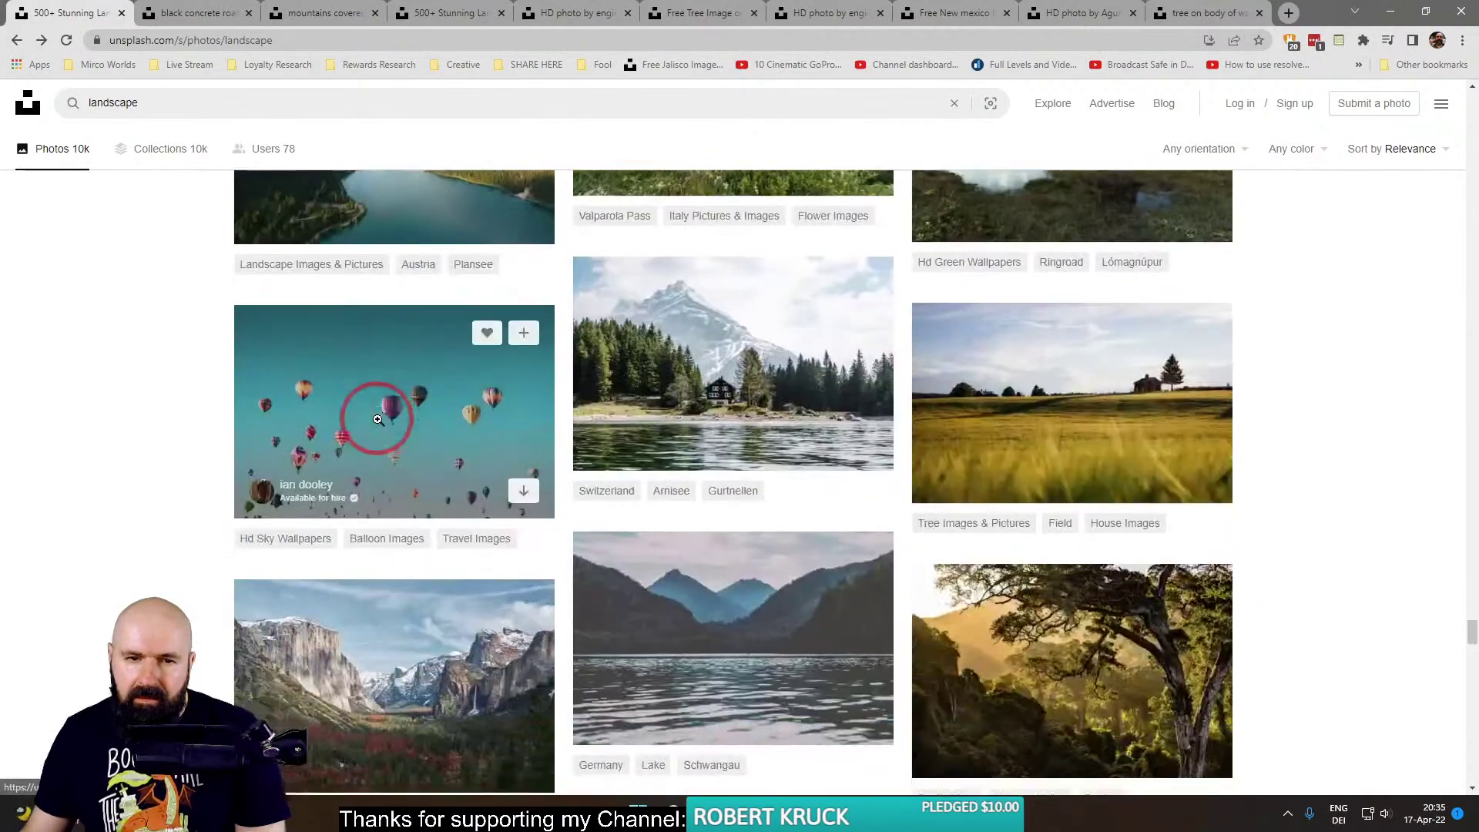
{"action": "scroll", "coordinate": [377, 419], "scroll_direction": "up", "scroll_amount": 8}
{"action": "scroll", "coordinate": [564, 429], "scroll_direction": "up", "scroll_amount": 5}
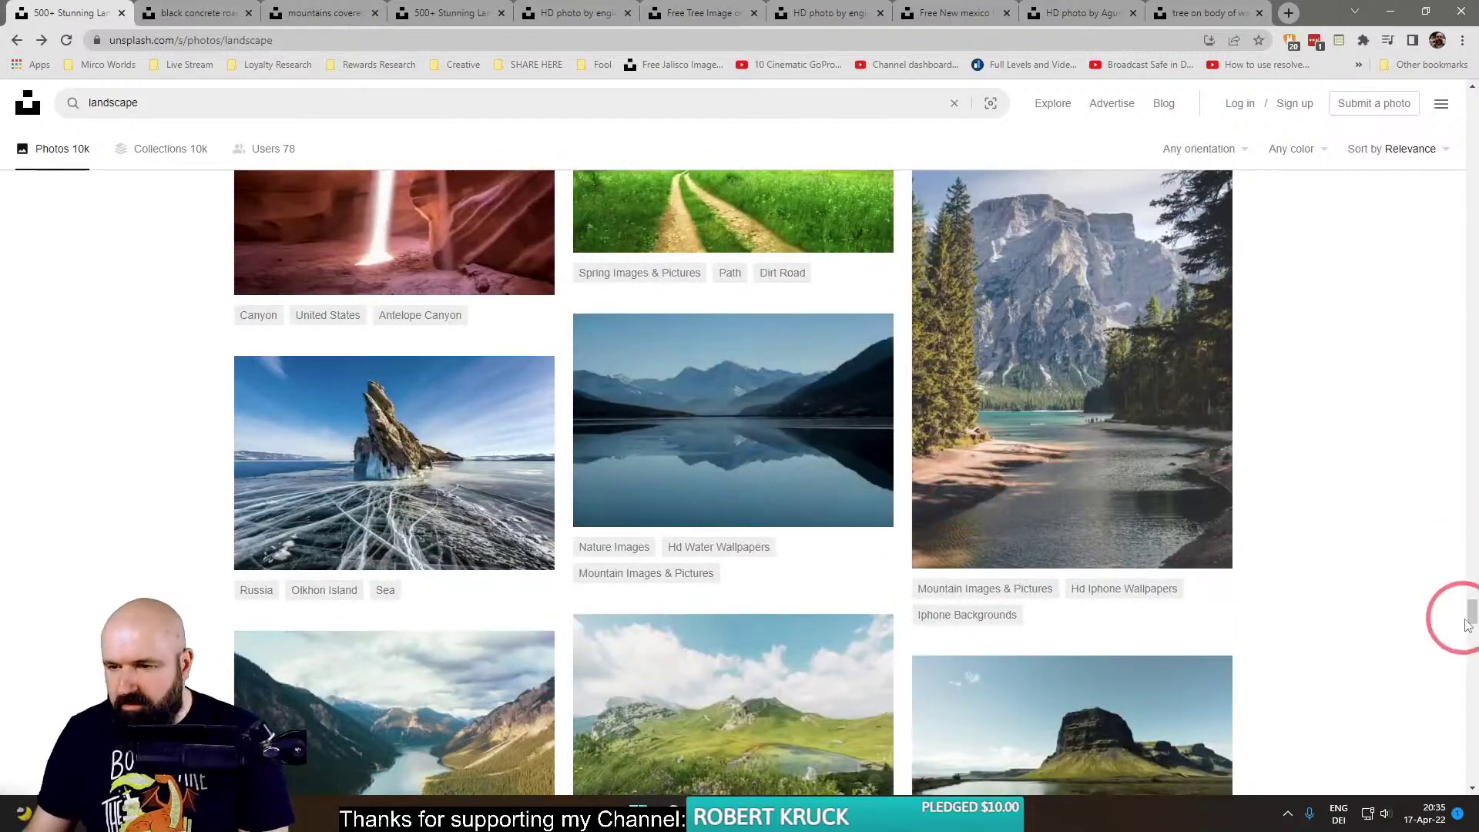
Go back to the Lake Louise photo of mountains reflected in the lake and open it in a new tab.
{"action": "left_click_drag", "start_coordinate": [1470, 611], "coordinate": [1471, 437]}
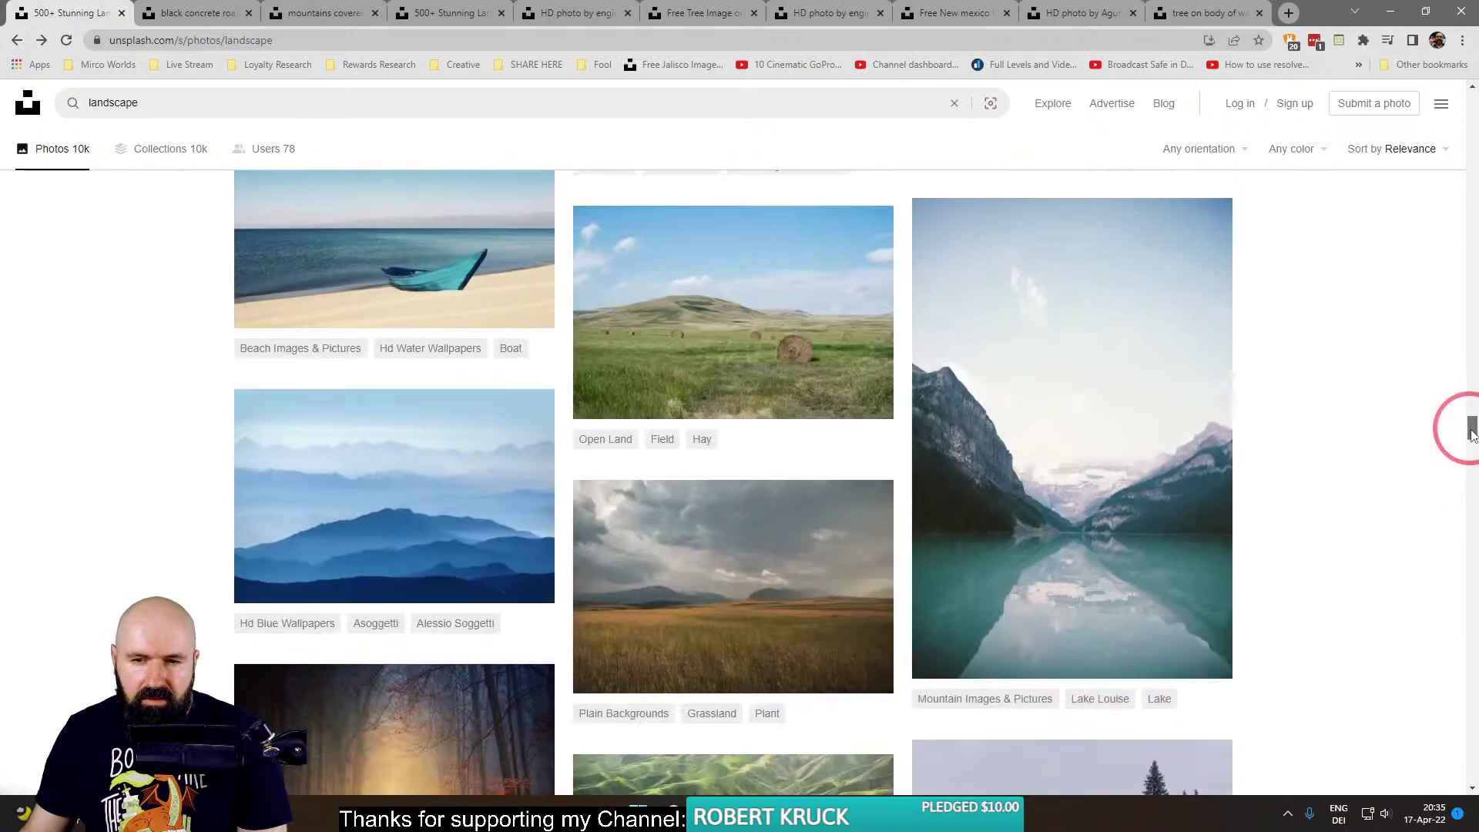
{"action": "right_click", "coordinate": [1160, 441]}
{"action": "left_click", "coordinate": [1235, 460]}
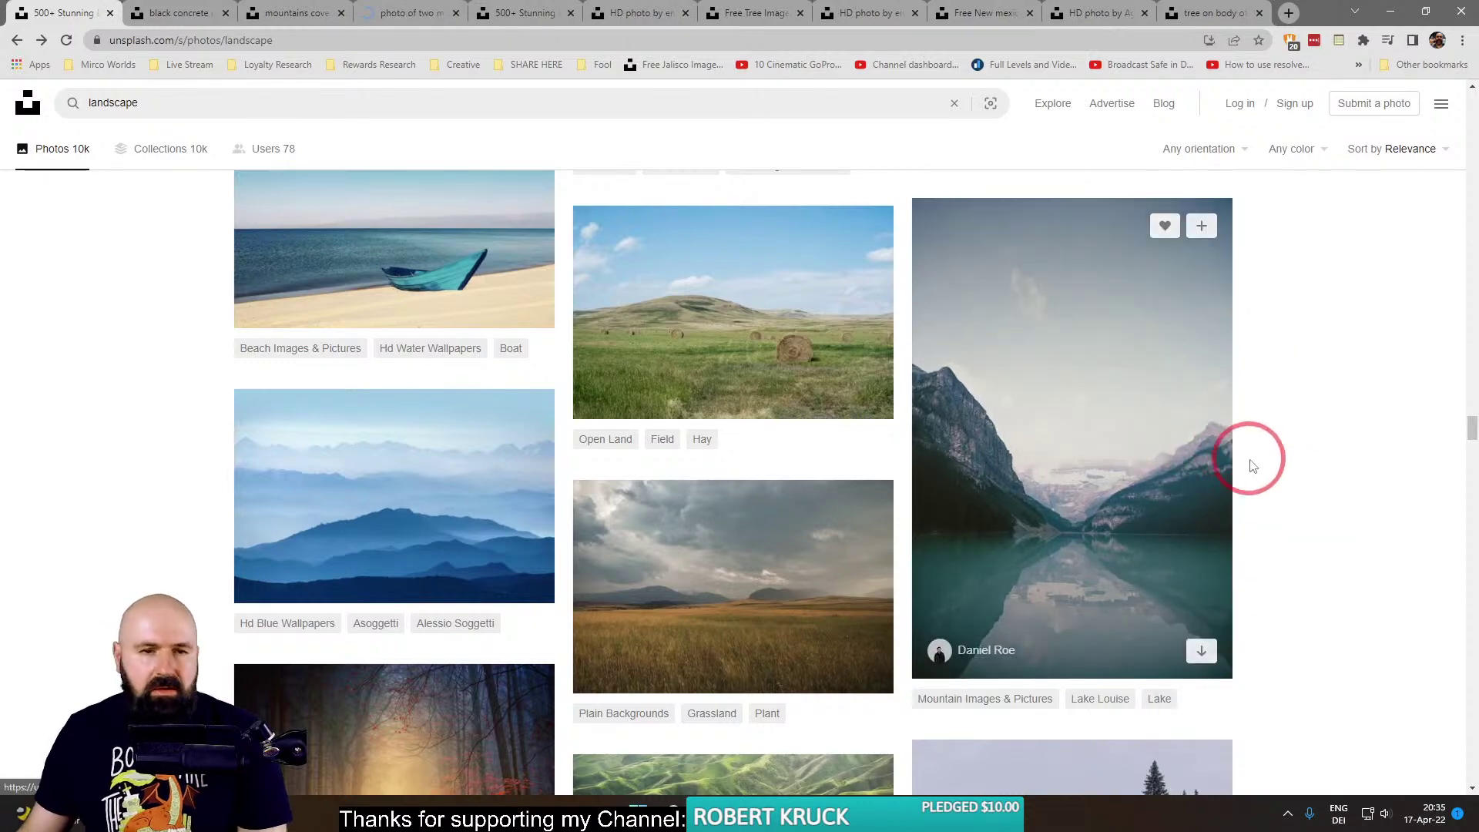
Find the dark rocky shore photo below the Beverley Brook picture and open it in a new tab.
{"action": "scroll", "coordinate": [1256, 458], "scroll_direction": "up", "scroll_amount": 5}
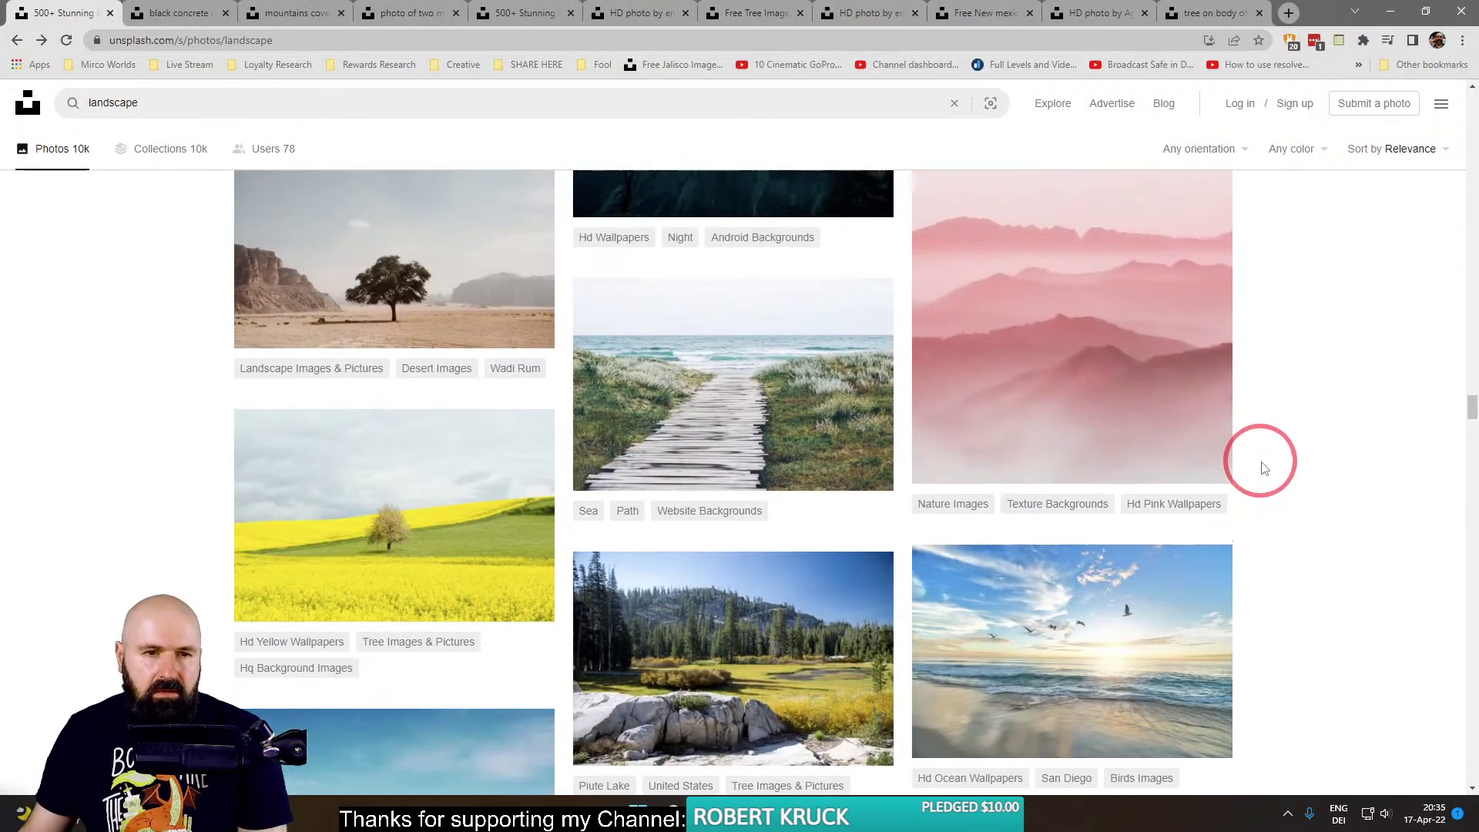
{"action": "scroll", "coordinate": [1263, 467], "scroll_direction": "up", "scroll_amount": 10}
{"action": "scroll", "coordinate": [1271, 466], "scroll_direction": "up", "scroll_amount": 10}
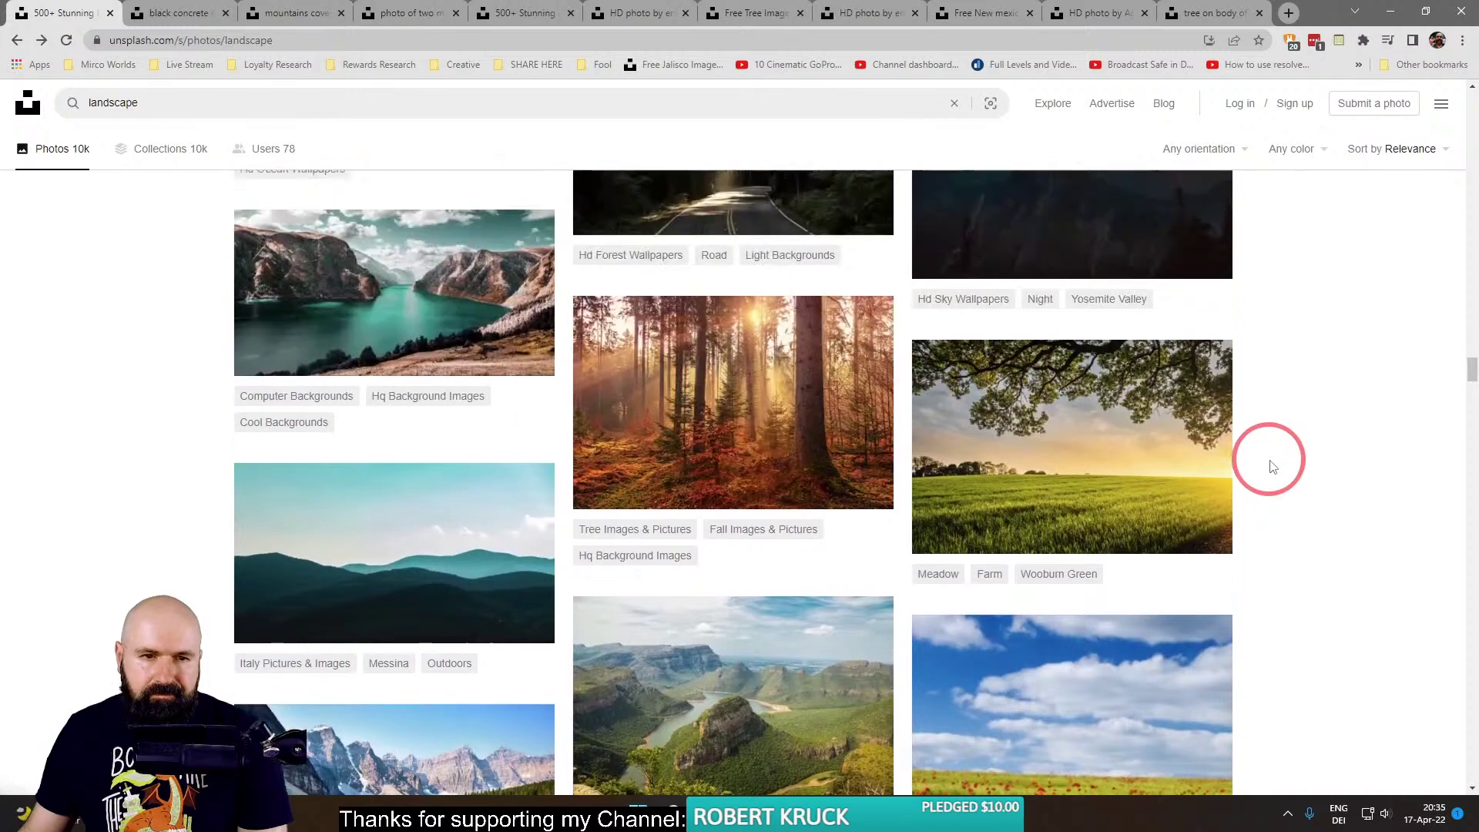
{"action": "scroll", "coordinate": [1278, 462], "scroll_direction": "up", "scroll_amount": 1}
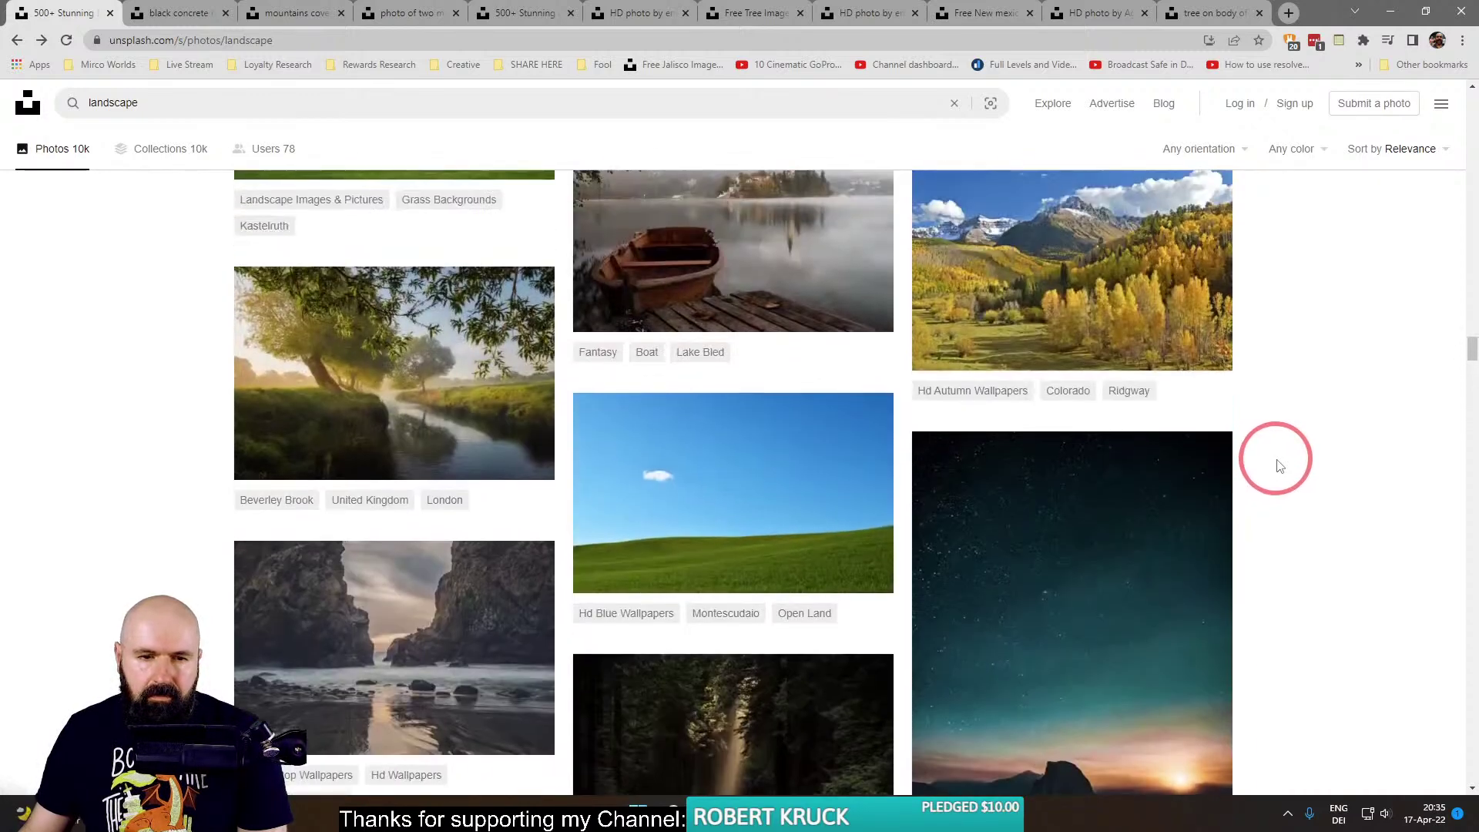
{"action": "scroll", "coordinate": [1278, 462], "scroll_direction": "down", "scroll_amount": 2}
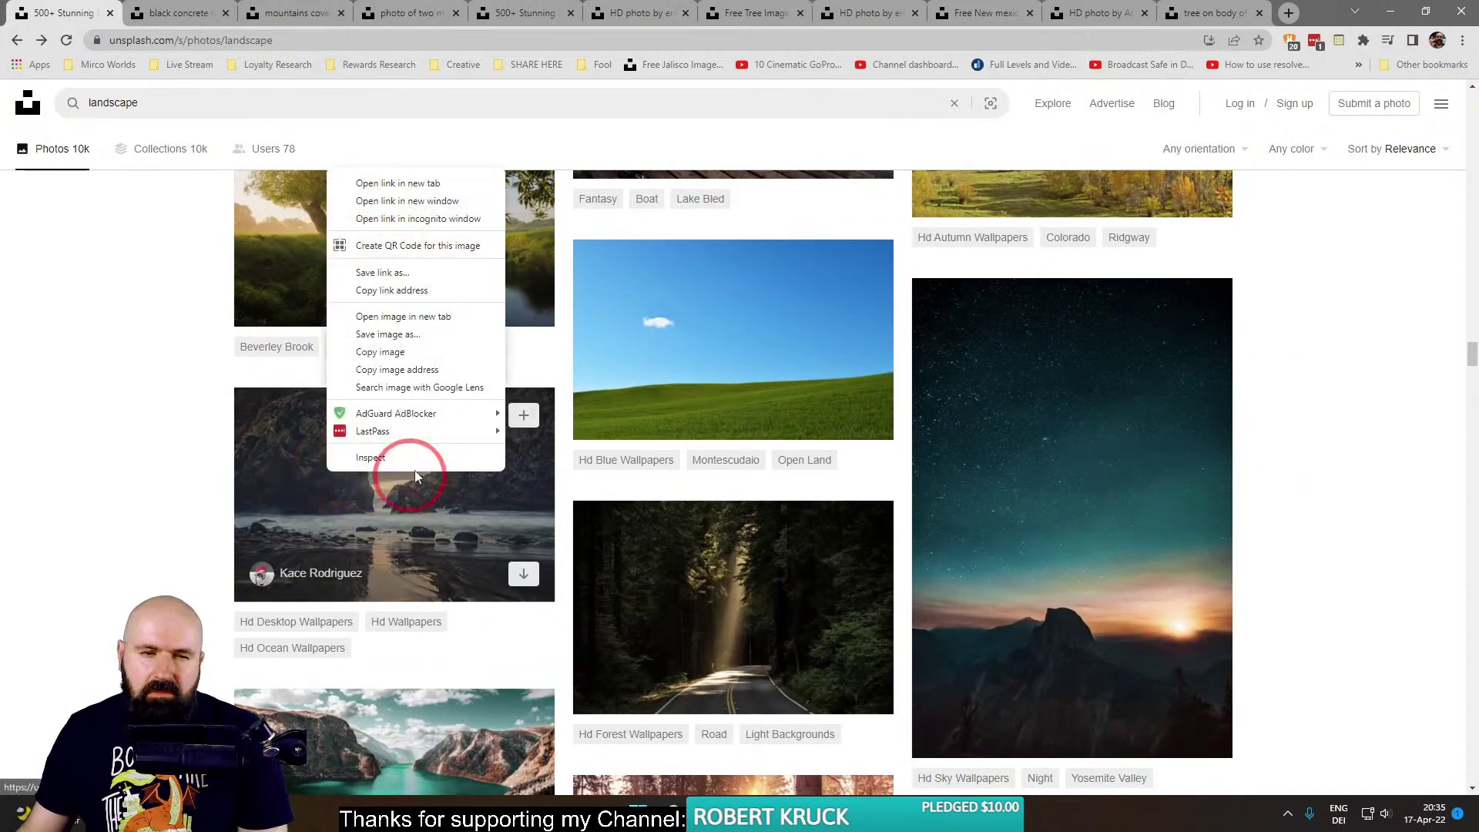
{"action": "left_click", "coordinate": [398, 183]}
Open the Pico Funchetta photo of a yellow flower meadow below jagged peaks in a new tab.
{"action": "scroll", "coordinate": [897, 477], "scroll_direction": "up", "scroll_amount": 6}
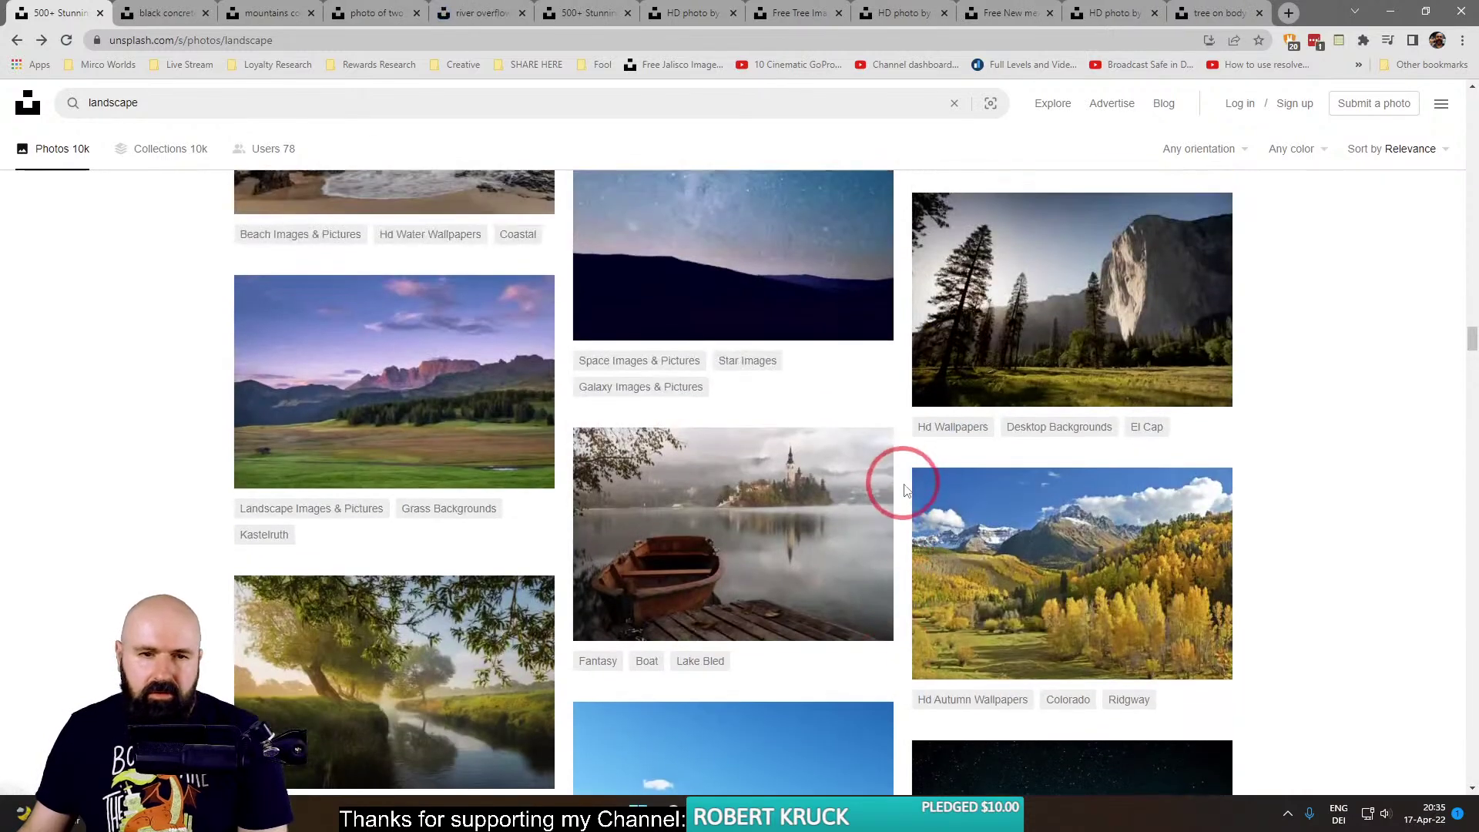
{"action": "scroll", "coordinate": [1001, 497], "scroll_direction": "up", "scroll_amount": 10}
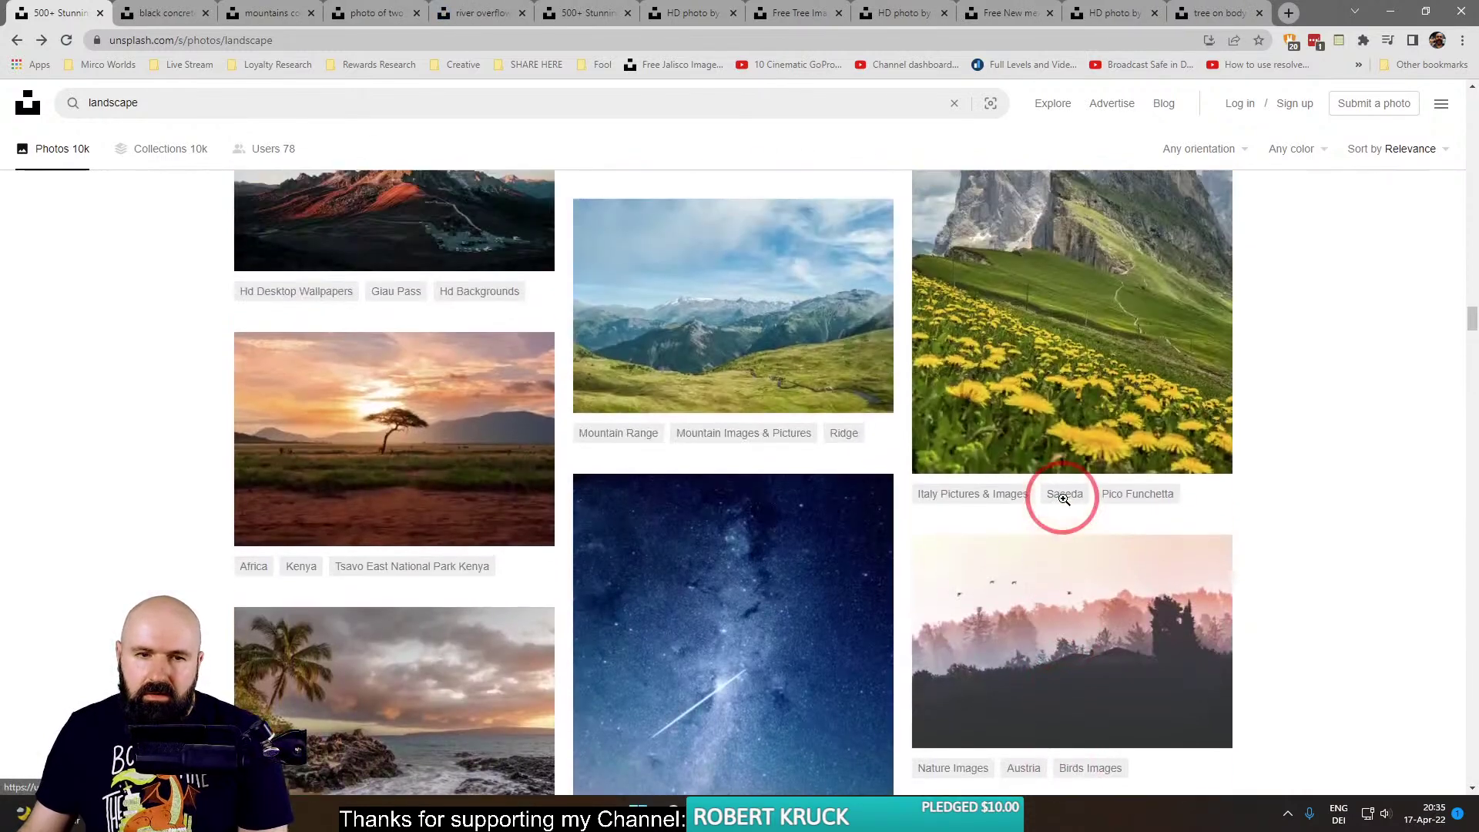
{"action": "scroll", "coordinate": [1066, 502], "scroll_direction": "up", "scroll_amount": 1}
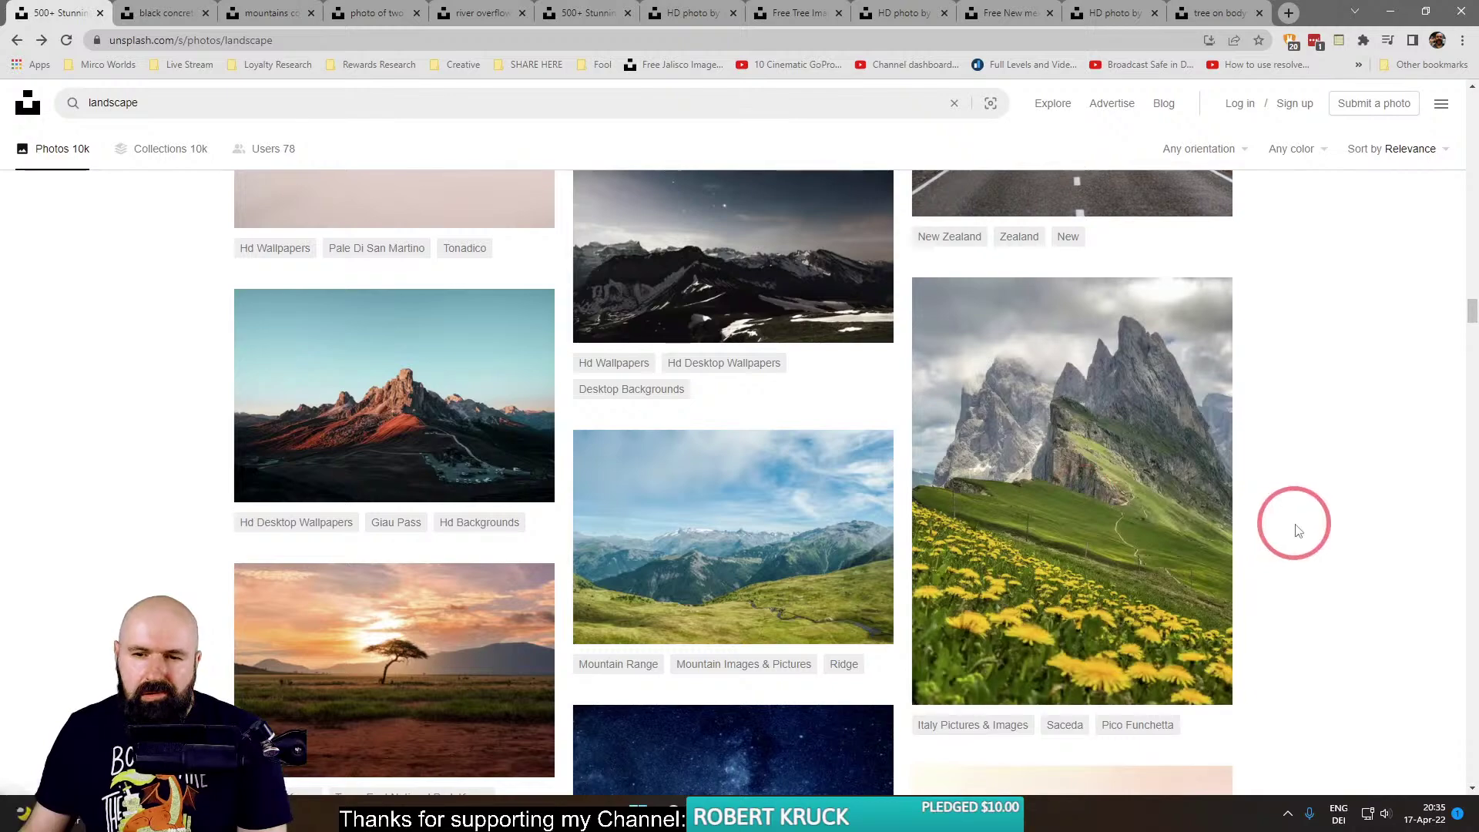
{"action": "scroll", "coordinate": [1141, 532], "scroll_direction": "up", "scroll_amount": 3}
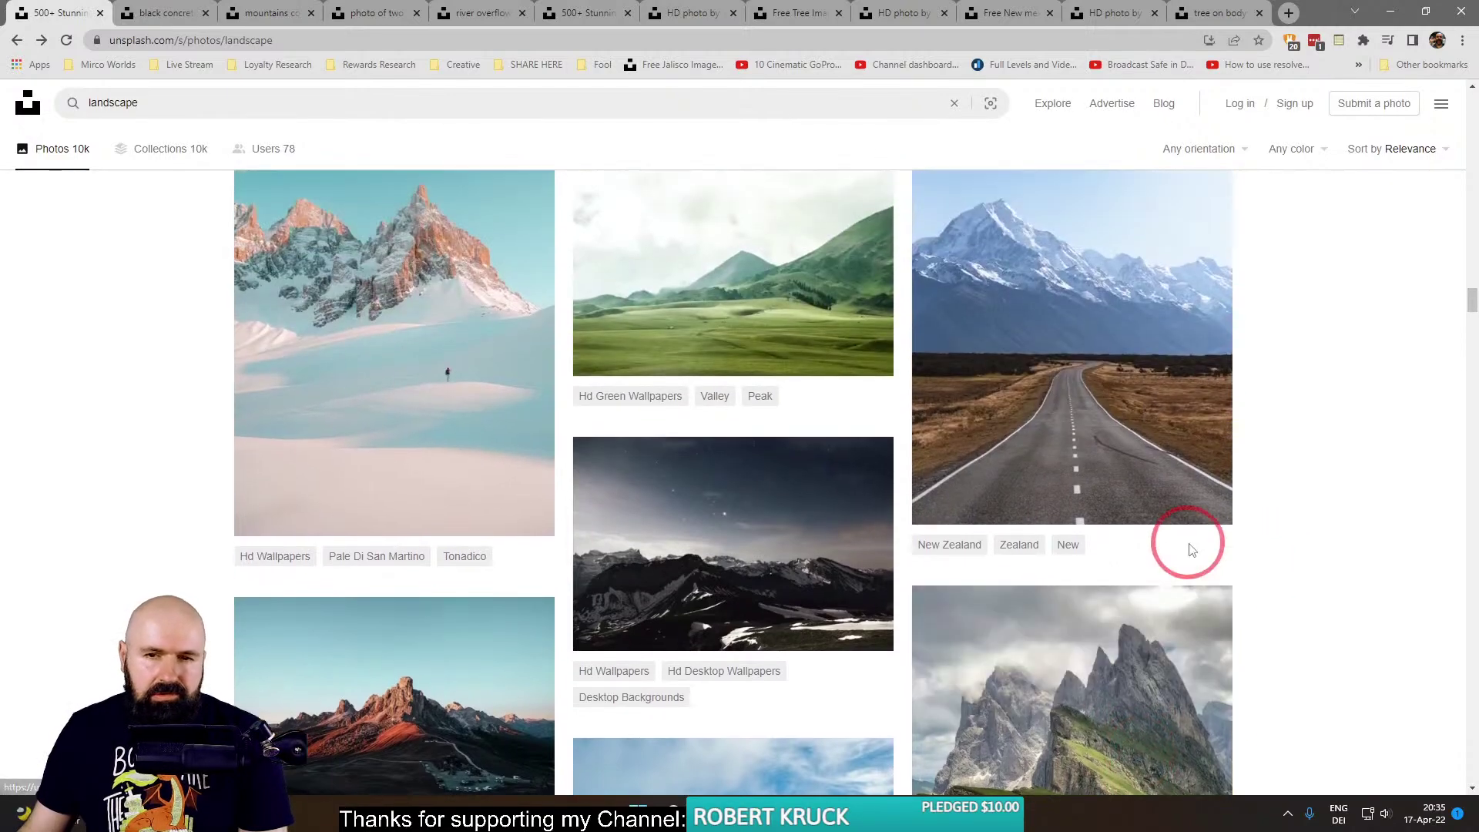
{"action": "scroll", "coordinate": [1179, 531], "scroll_direction": "down", "scroll_amount": 4}
{"action": "right_click", "coordinate": [1173, 509]}
{"action": "left_click", "coordinate": [1171, 202]}
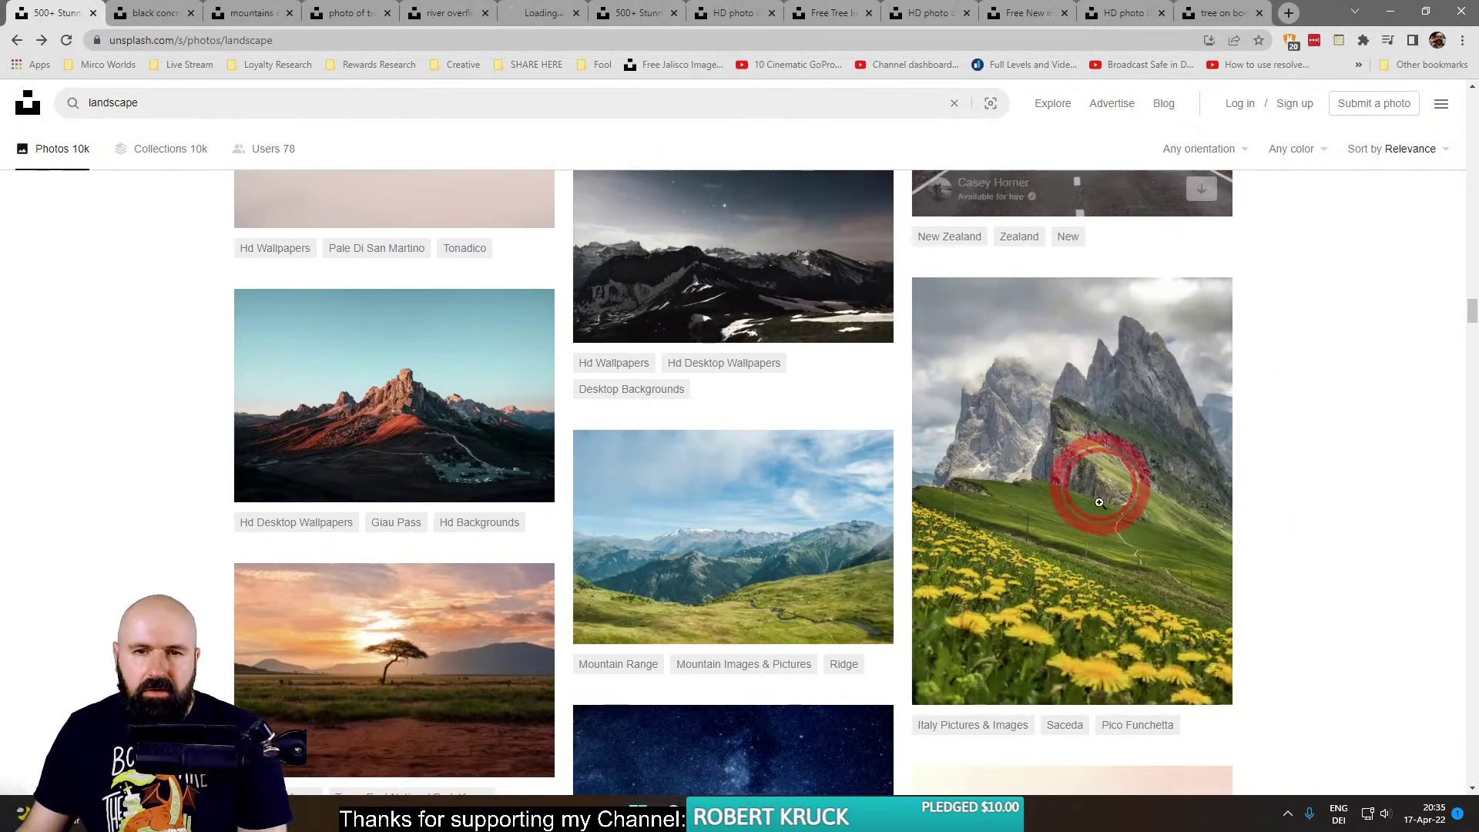
Browse back up through the landscape results for further photos that suit the composition discussion.
{"action": "scroll", "coordinate": [1245, 584], "scroll_direction": "down", "scroll_amount": 5}
{"action": "scroll", "coordinate": [1252, 579], "scroll_direction": "down", "scroll_amount": 4}
{"action": "scroll", "coordinate": [1251, 579], "scroll_direction": "up", "scroll_amount": 4}
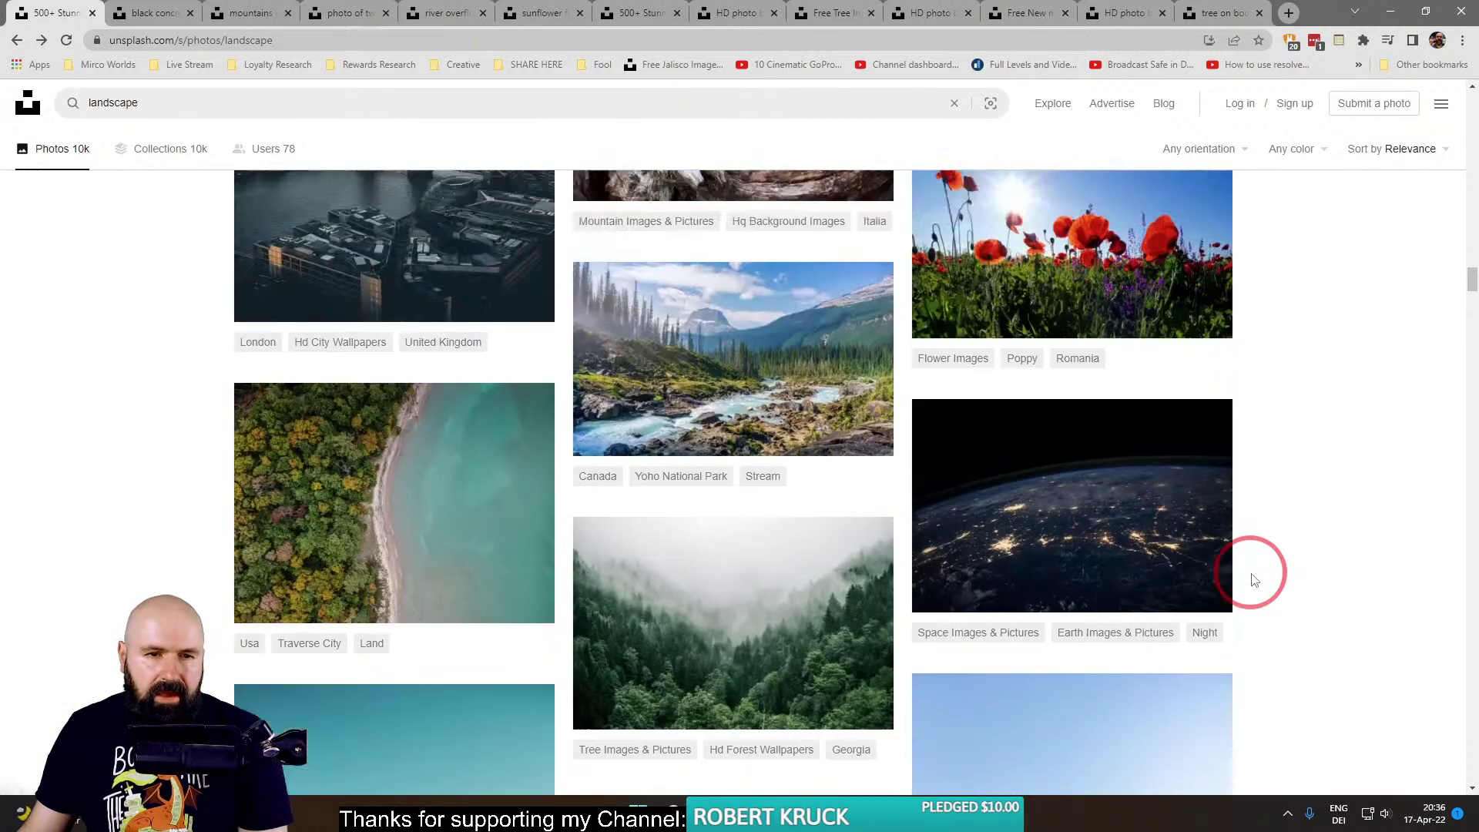
{"action": "scroll", "coordinate": [1256, 576], "scroll_direction": "up", "scroll_amount": 8}
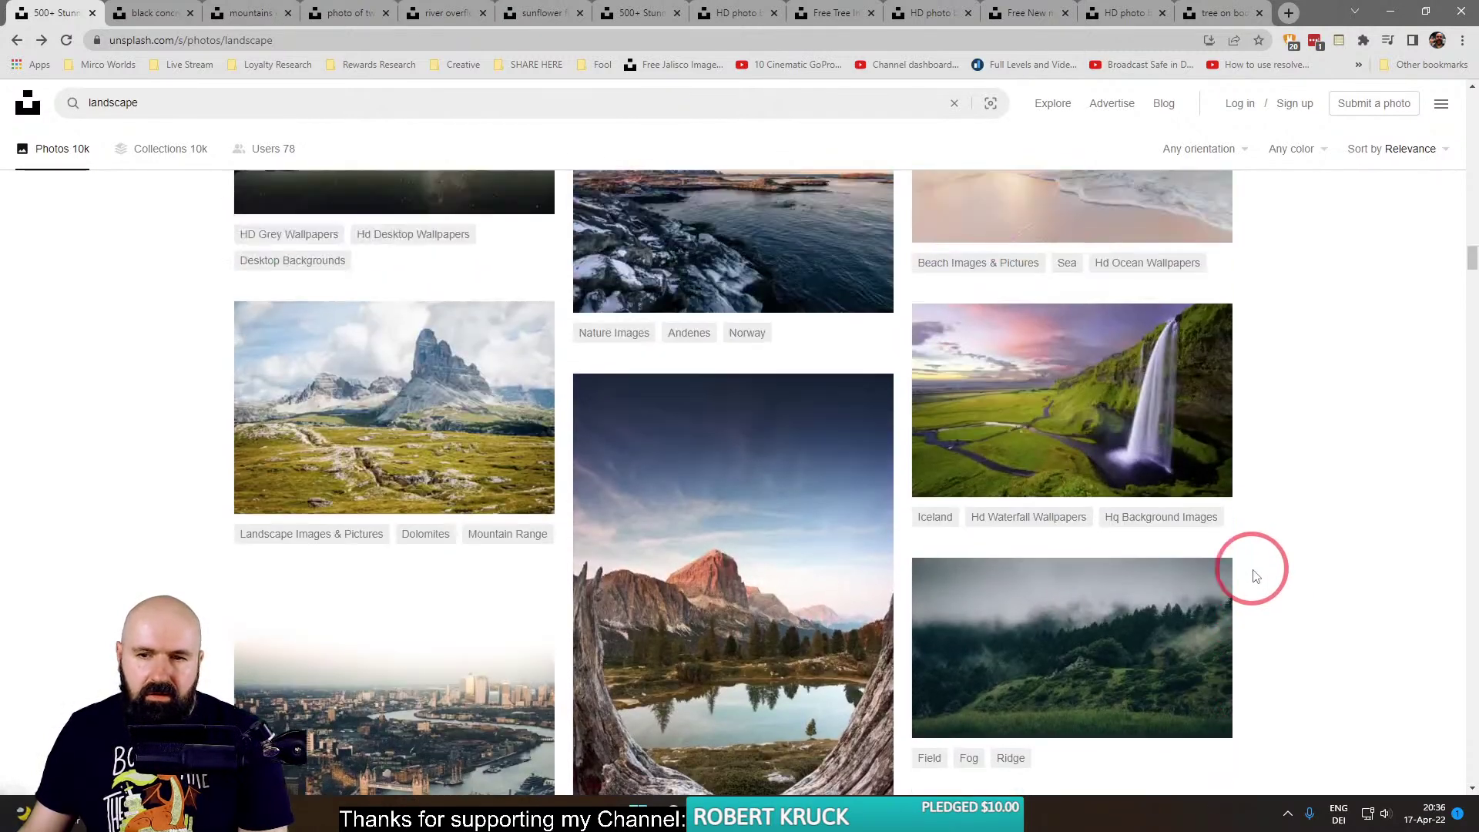
{"action": "scroll", "coordinate": [1255, 576], "scroll_direction": "up", "scroll_amount": 10}
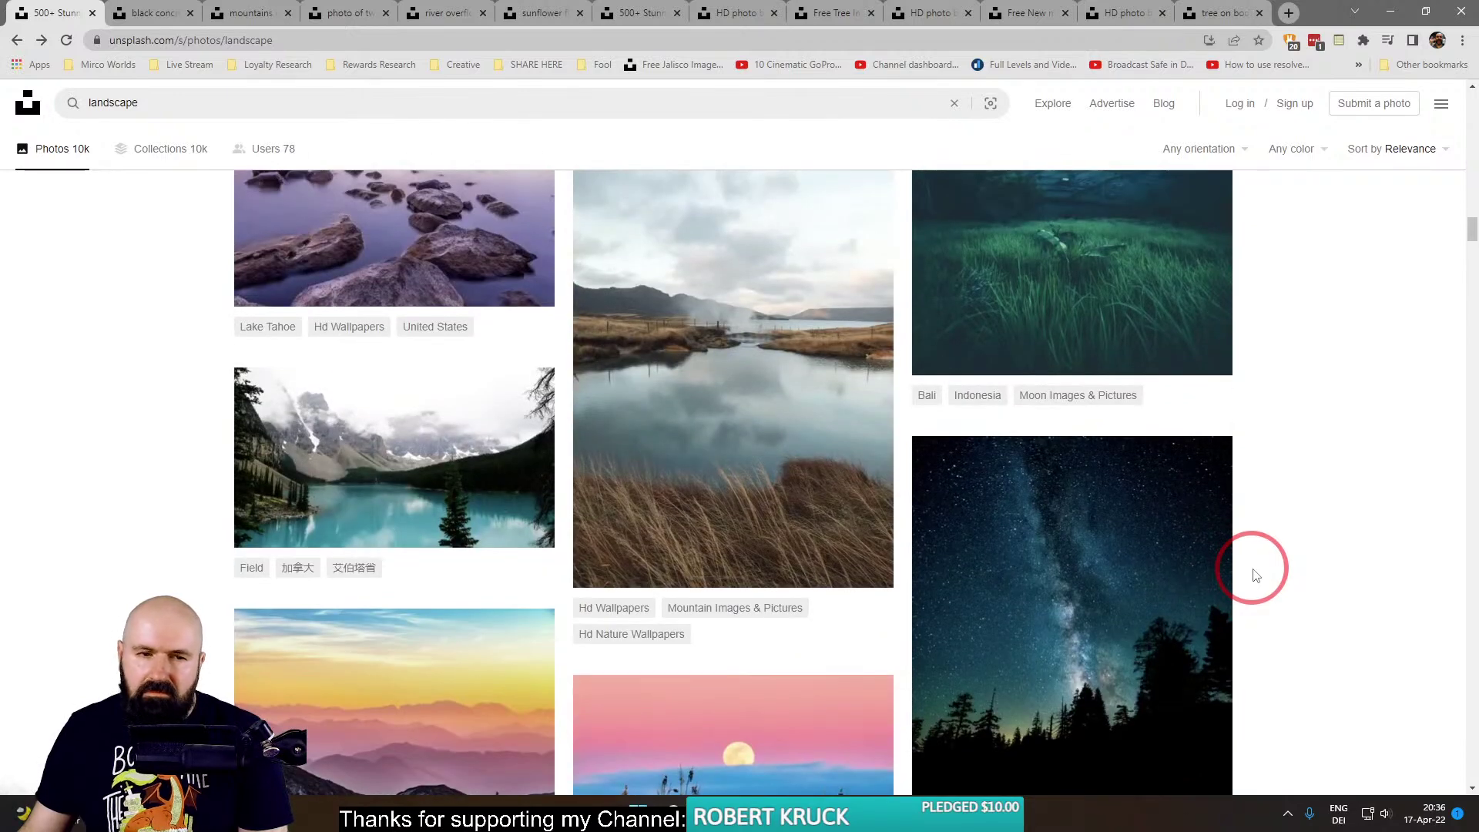
{"action": "scroll", "coordinate": [1255, 577], "scroll_direction": "up", "scroll_amount": 5}
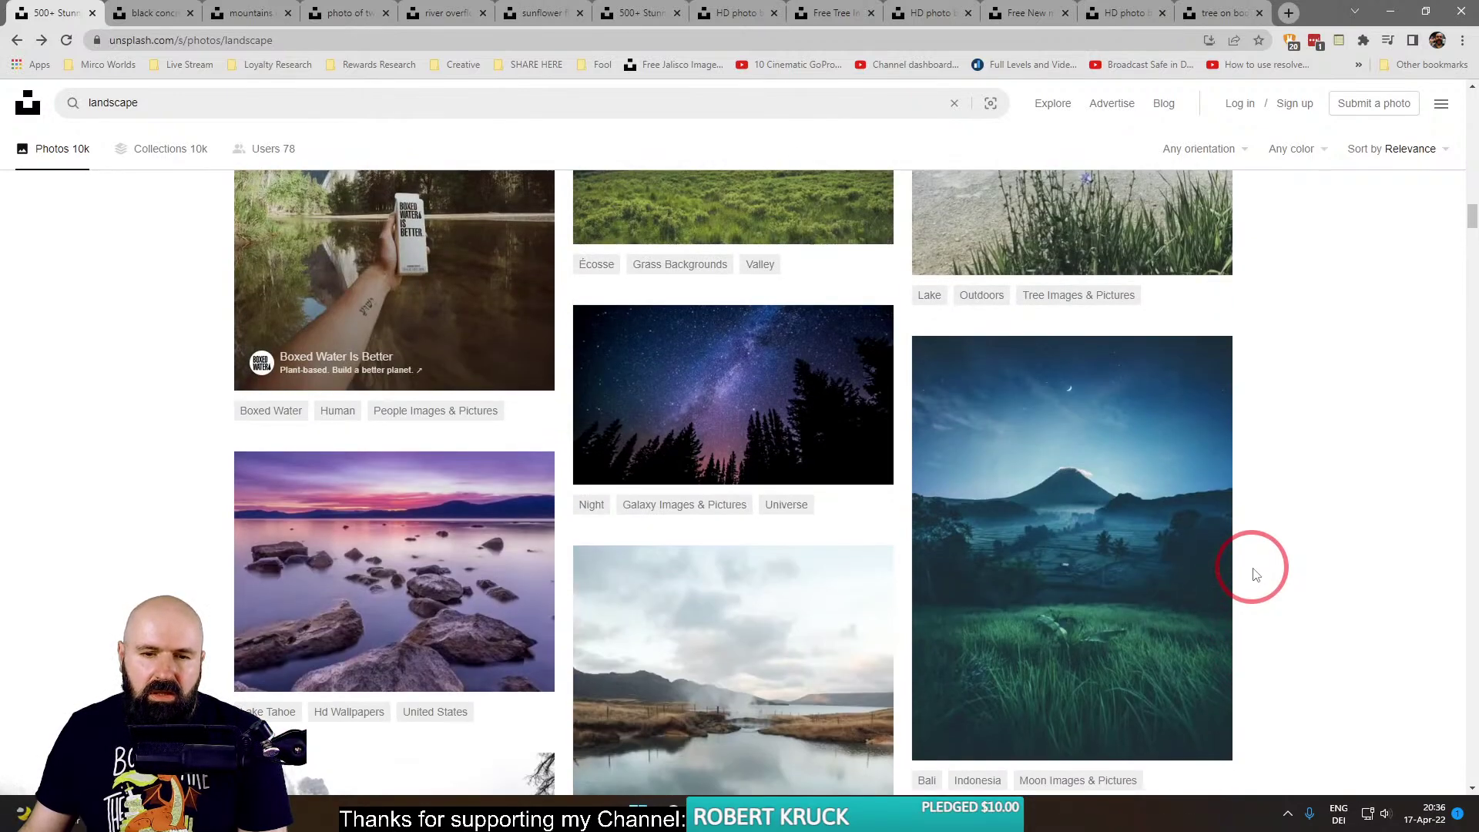
{"action": "scroll", "coordinate": [1256, 576], "scroll_direction": "up", "scroll_amount": 6}
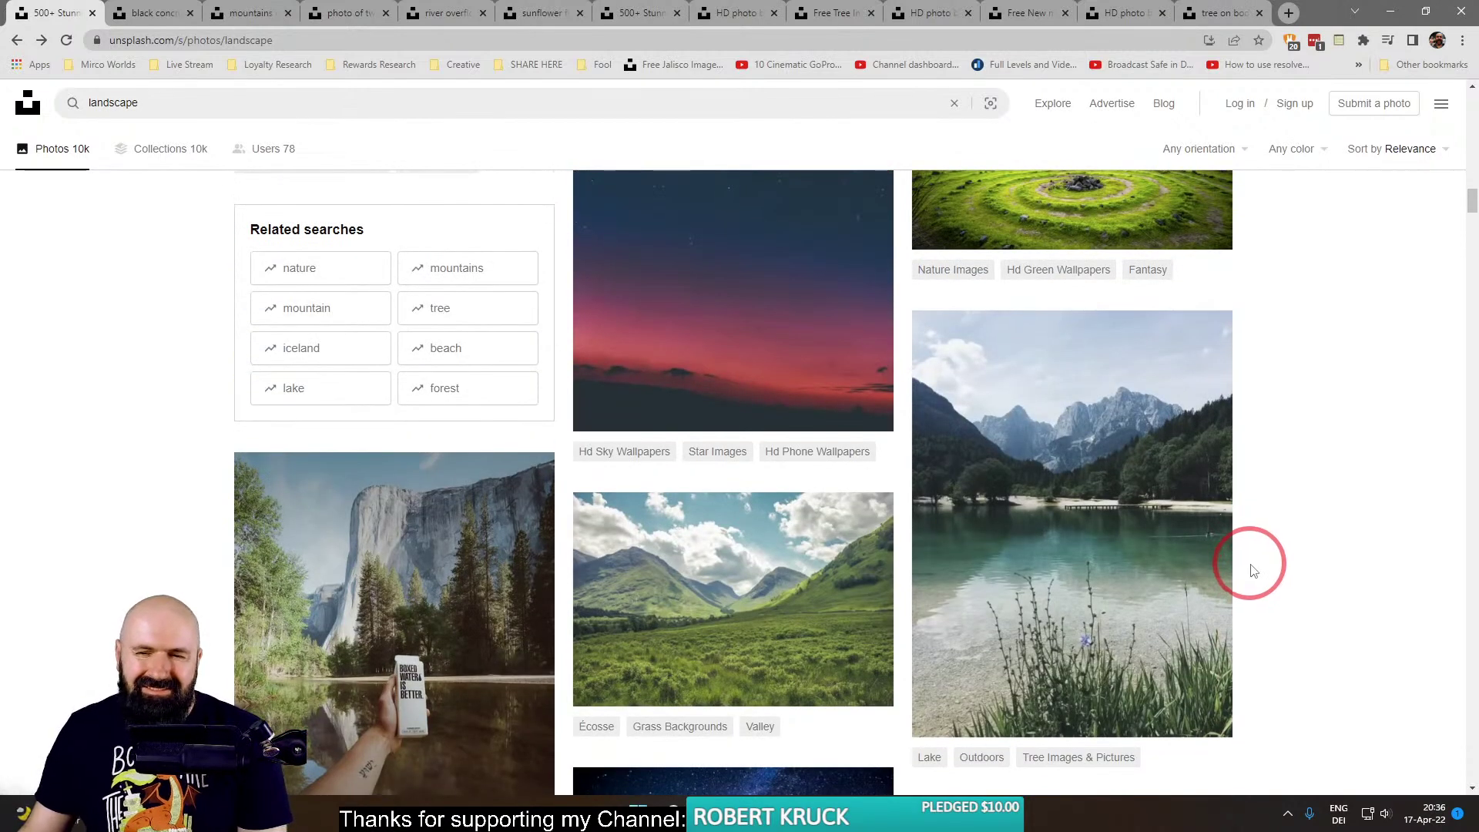
{"action": "scroll", "coordinate": [1322, 562], "scroll_direction": "up", "scroll_amount": 5}
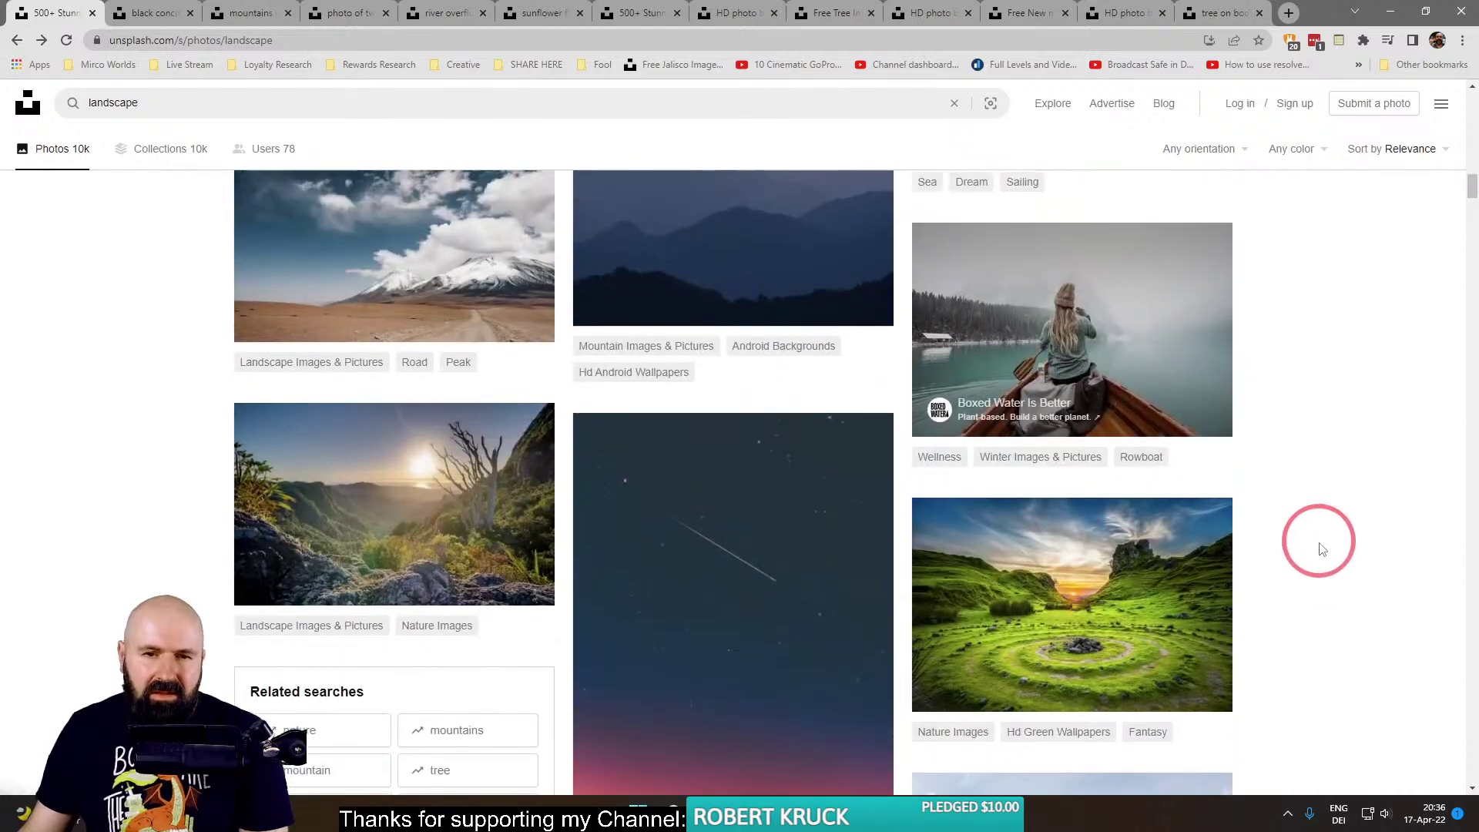
{"action": "scroll", "coordinate": [1316, 556], "scroll_direction": "up", "scroll_amount": 4}
{"action": "scroll", "coordinate": [1314, 555], "scroll_direction": "up", "scroll_amount": 13}
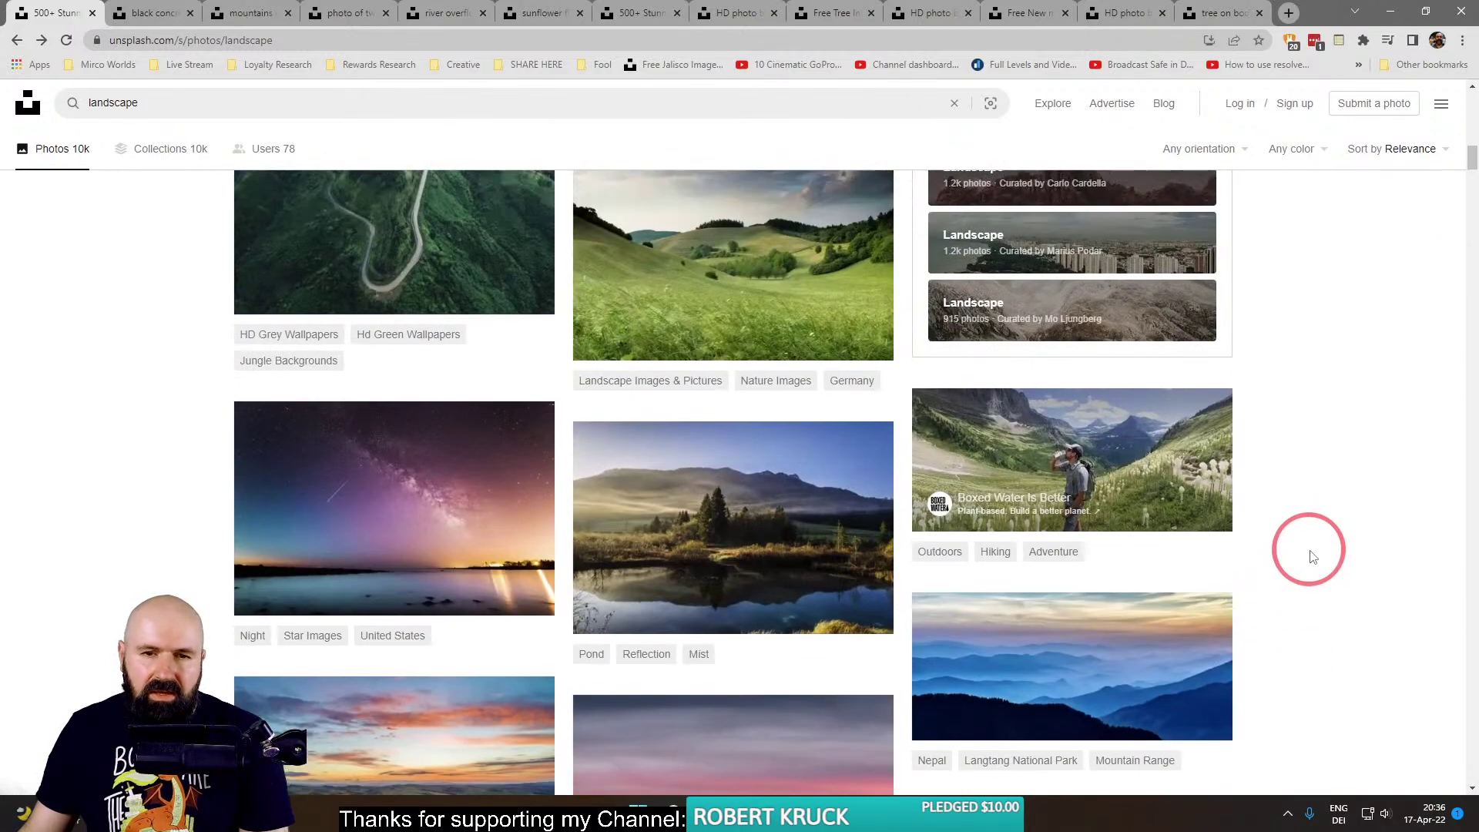
{"action": "scroll", "coordinate": [1311, 563], "scroll_direction": "up", "scroll_amount": 5}
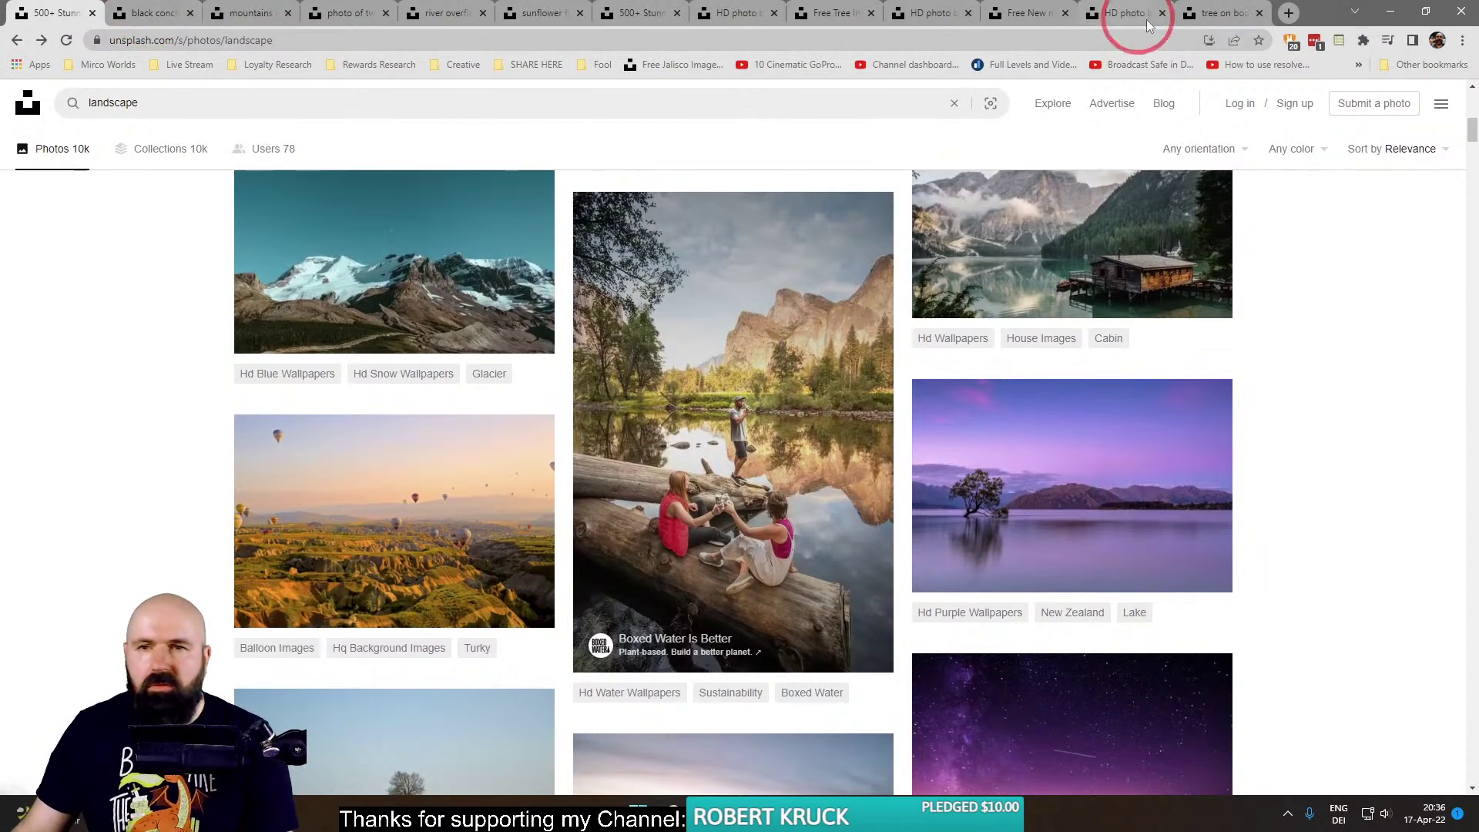
Close the last three open photo tabs, including the grey beach photo with tyre tracks.
{"action": "left_click", "coordinate": [1046, 13]}
{"action": "left_click", "coordinate": [1128, 13]}
{"action": "left_click", "coordinate": [1034, 13]}
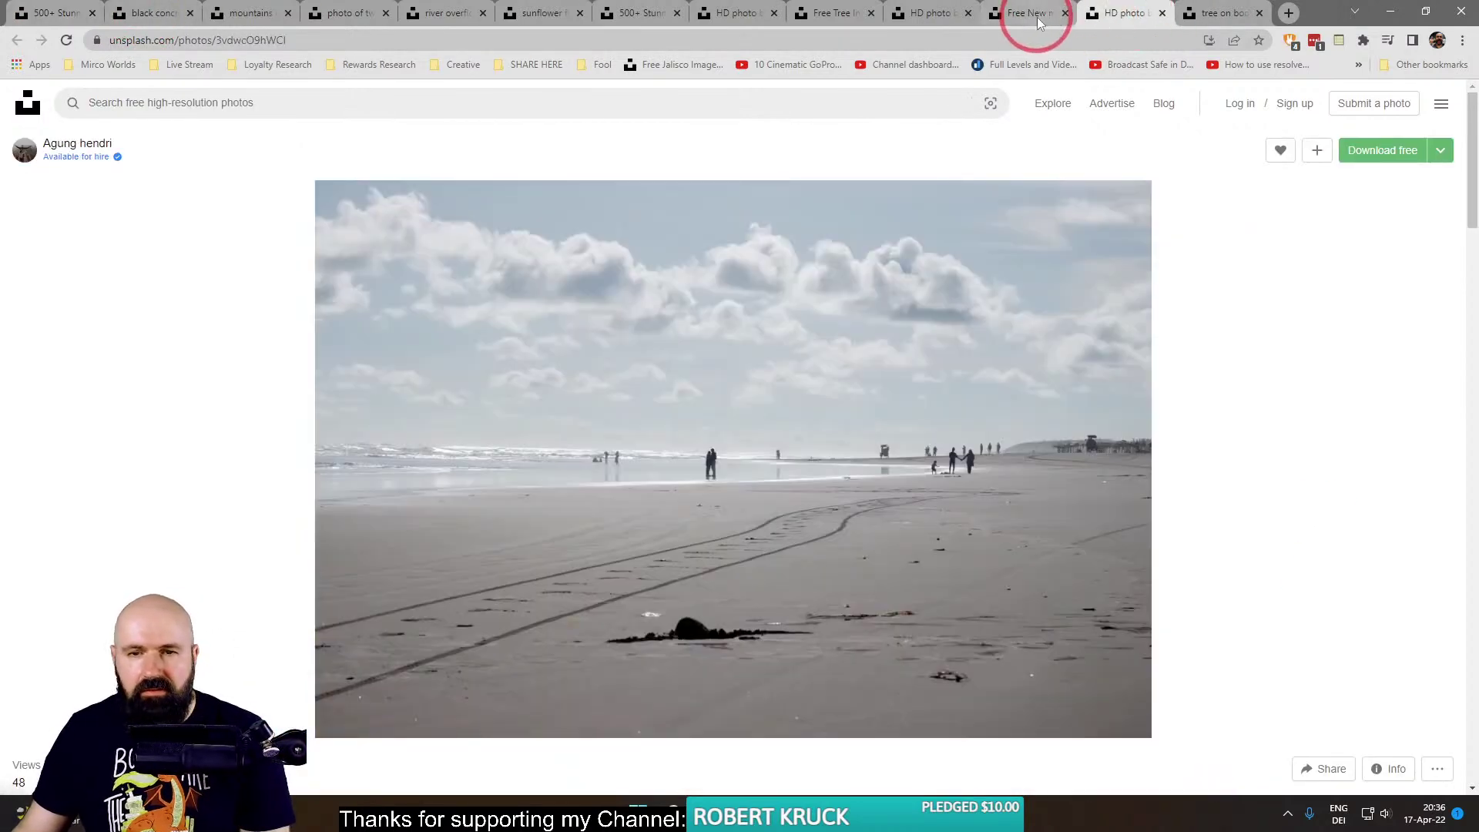
{"action": "left_click", "coordinate": [1065, 13]}
{"action": "left_click", "coordinate": [1065, 13]}
{"action": "left_click", "coordinate": [1066, 13]}
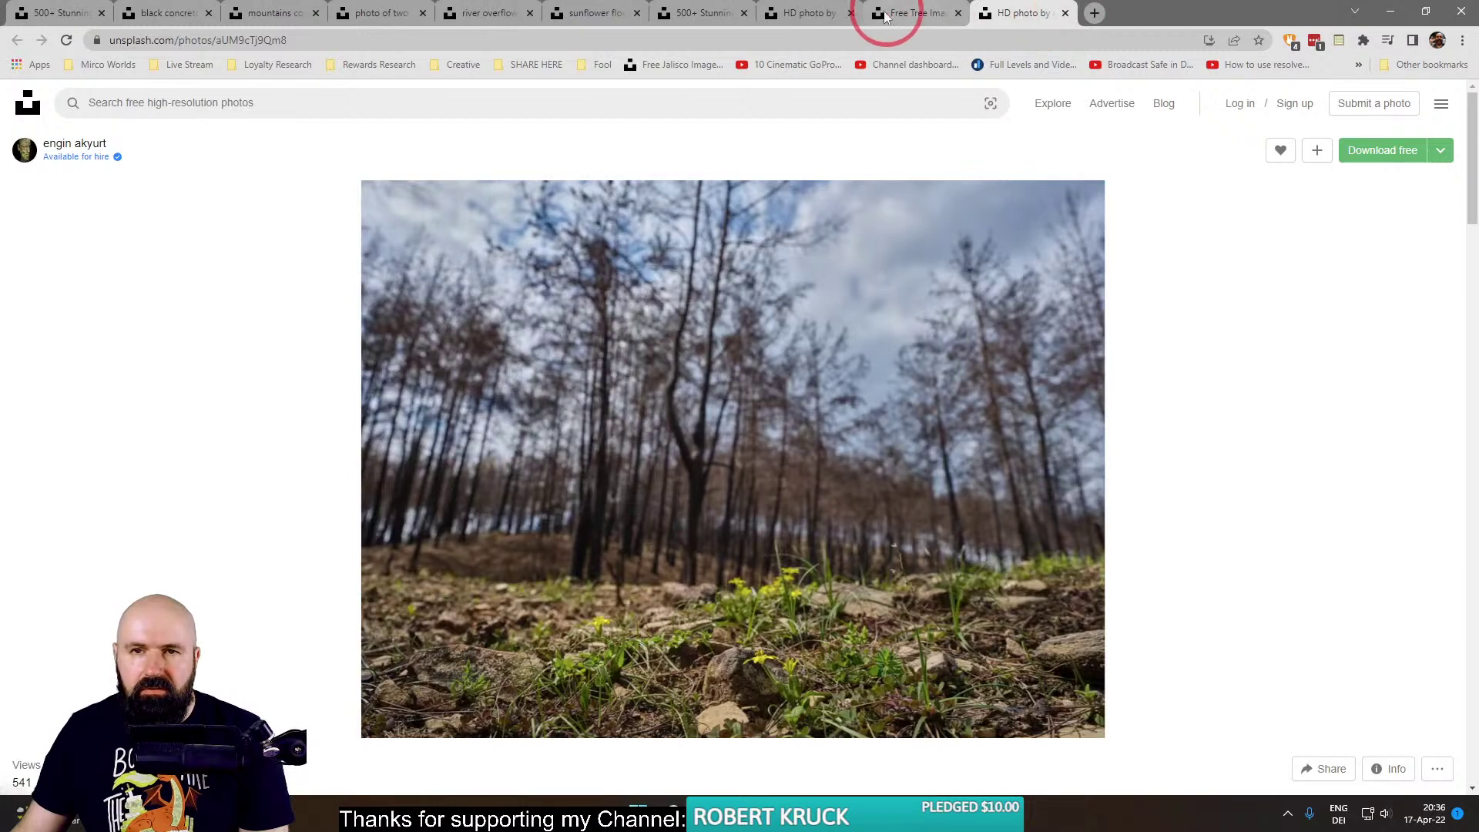
On the snowy mountain road photo, draw the horizon and the two road edges converging on it, and clear the markings.
{"action": "left_click", "coordinate": [175, 13]}
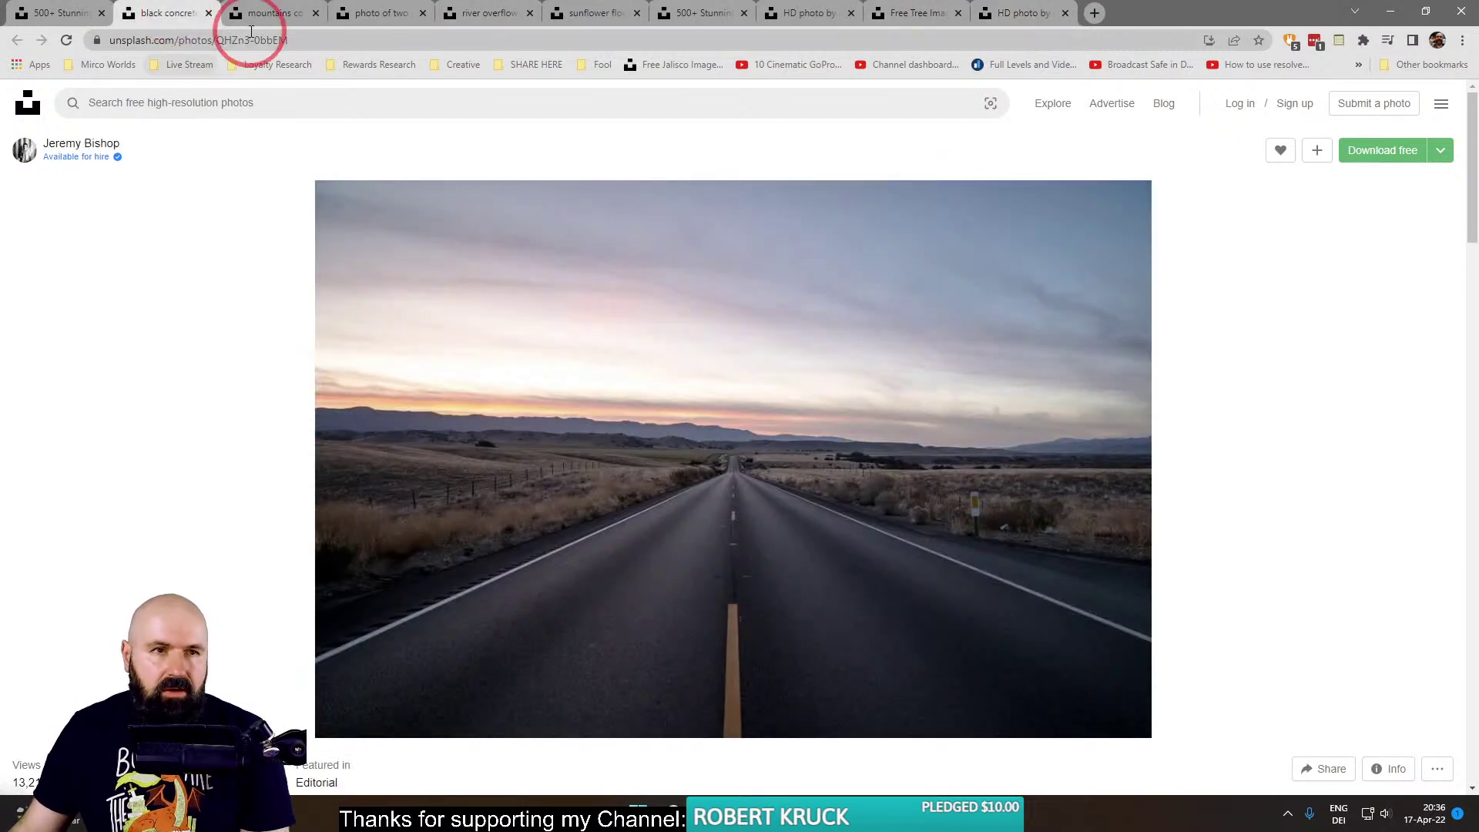
{"action": "left_click", "coordinate": [285, 15]}
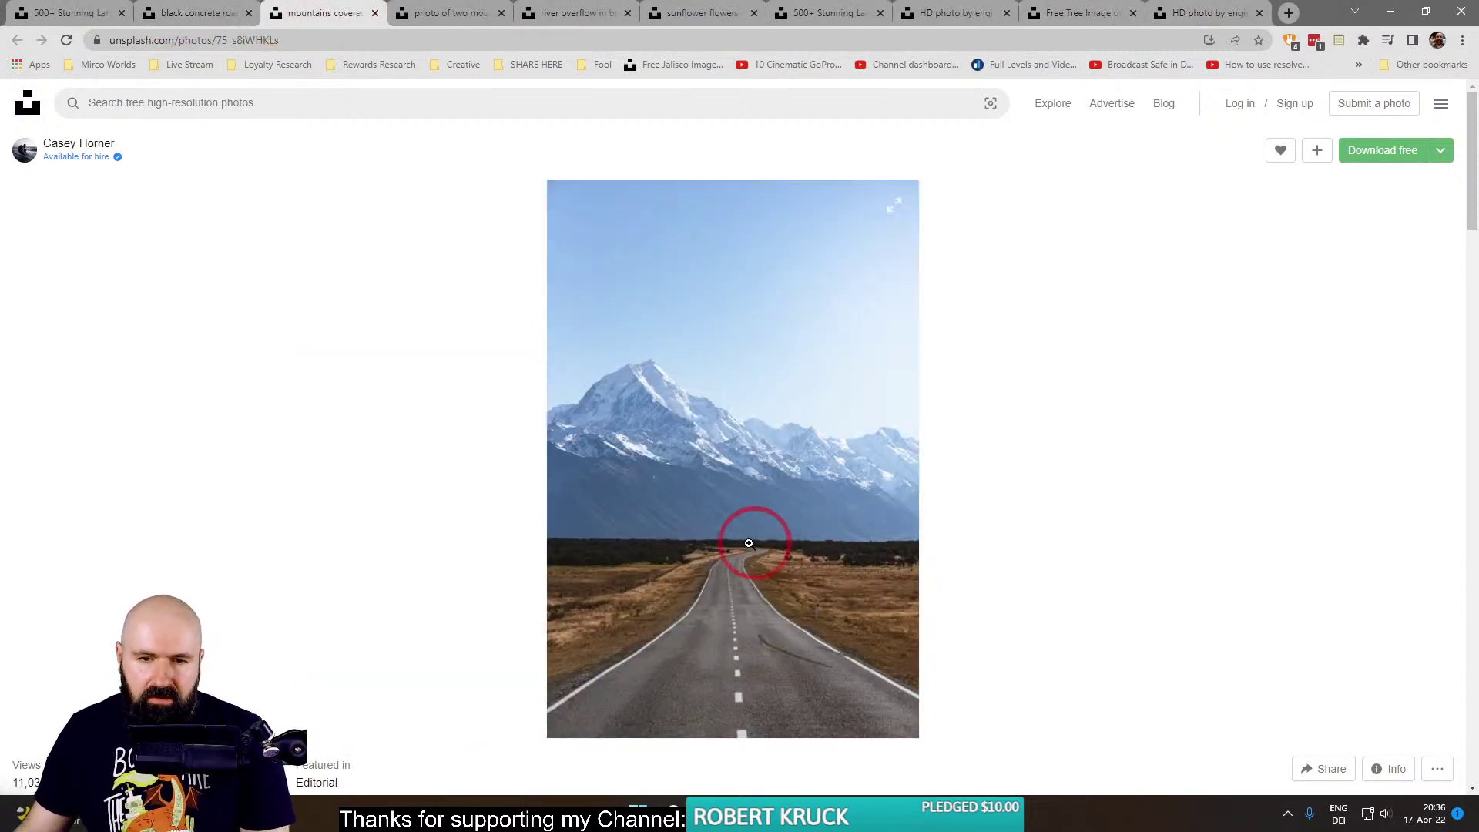
{"action": "left_click_drag", "start_coordinate": [525, 550], "coordinate": [994, 551]}
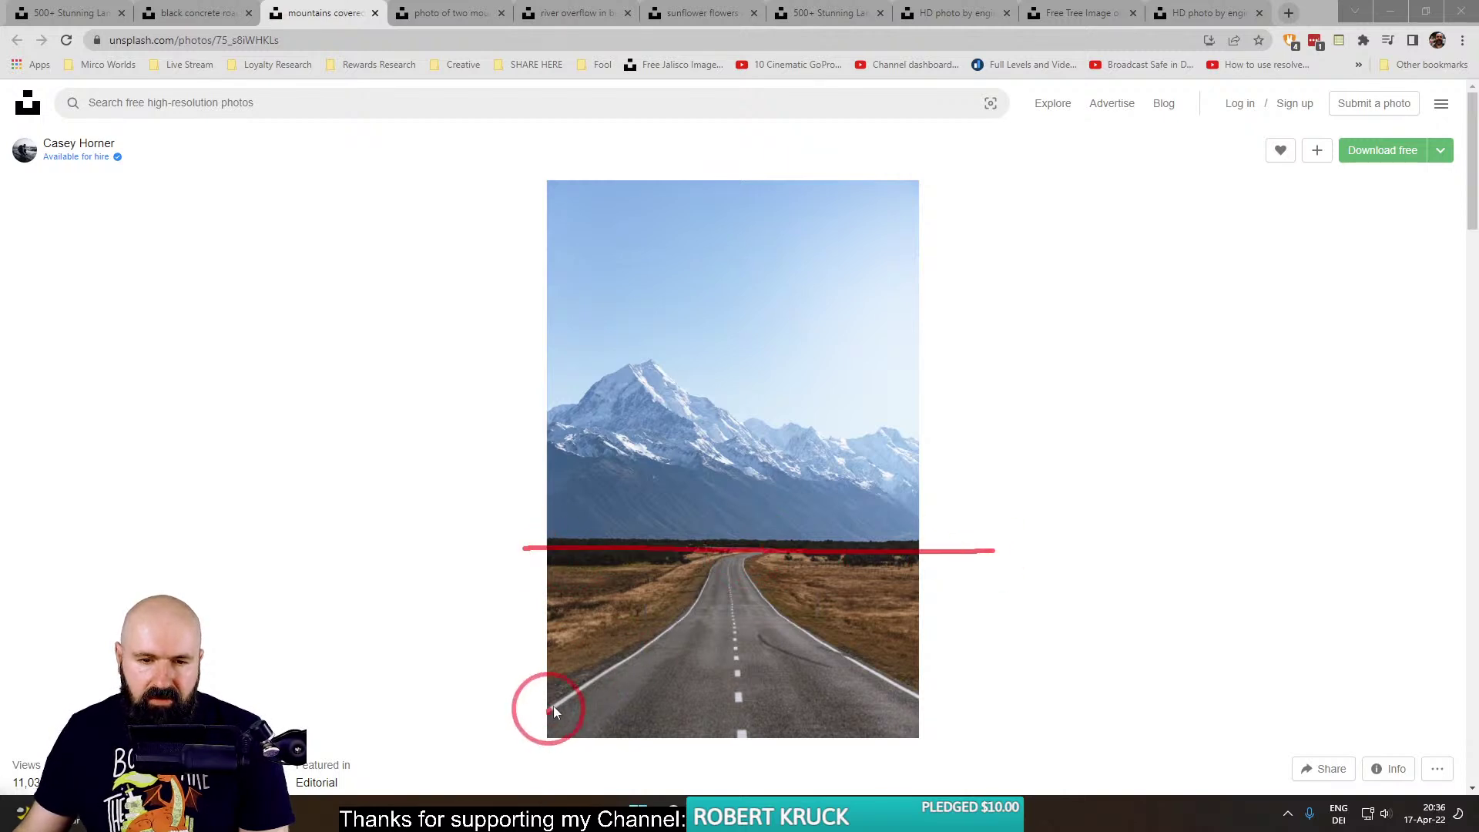
{"action": "mouse_move", "coordinate": [548, 709]}
{"action": "left_mouse_down"}
{"action": "mouse_move", "coordinate": [749, 552]}
{"action": "mouse_move", "coordinate": [800, 617]}
{"action": "mouse_move", "coordinate": [959, 704]}
{"action": "left_mouse_up"}
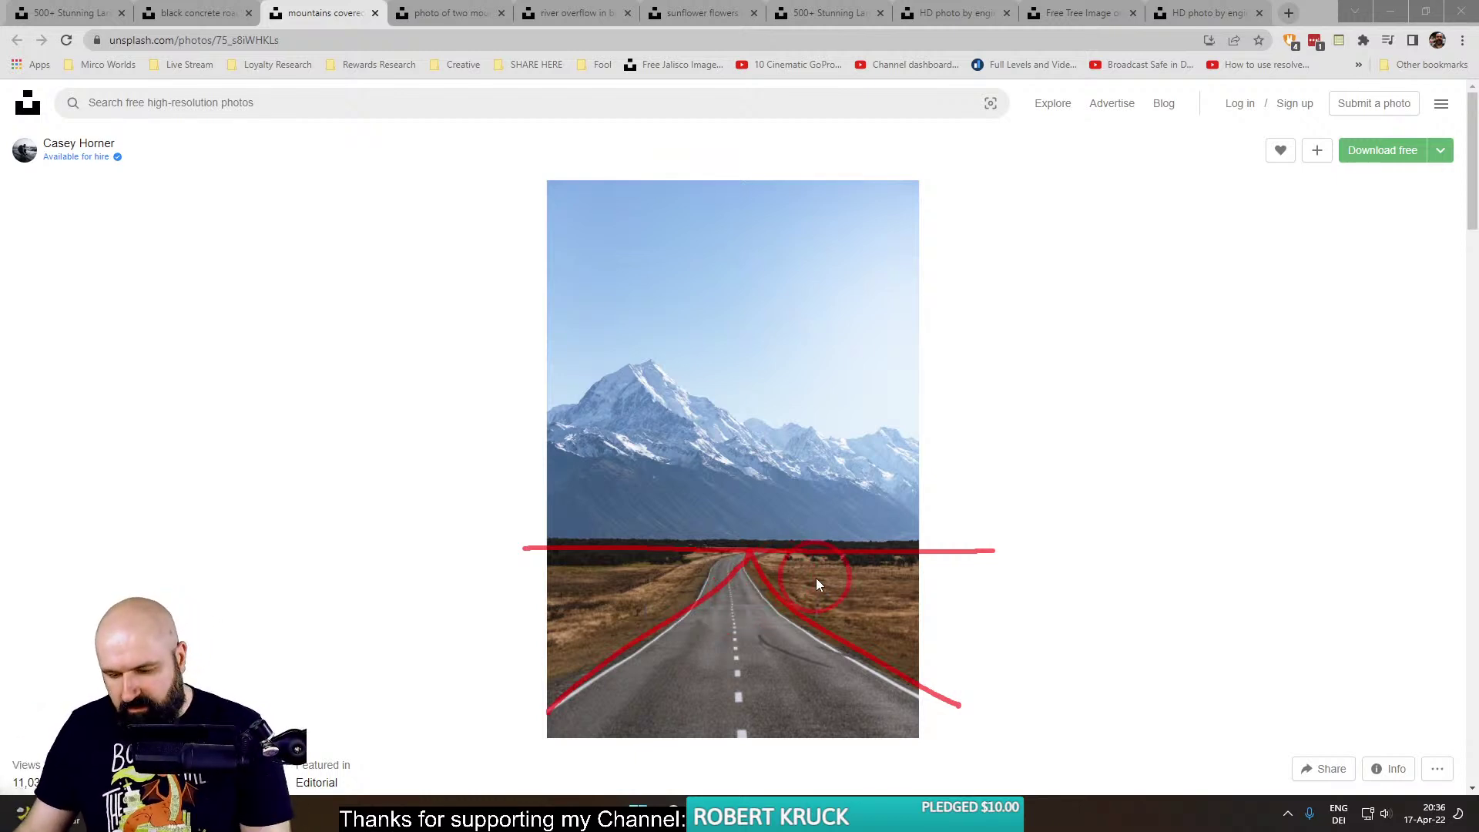
{"action": "key", "text": "Escape"}
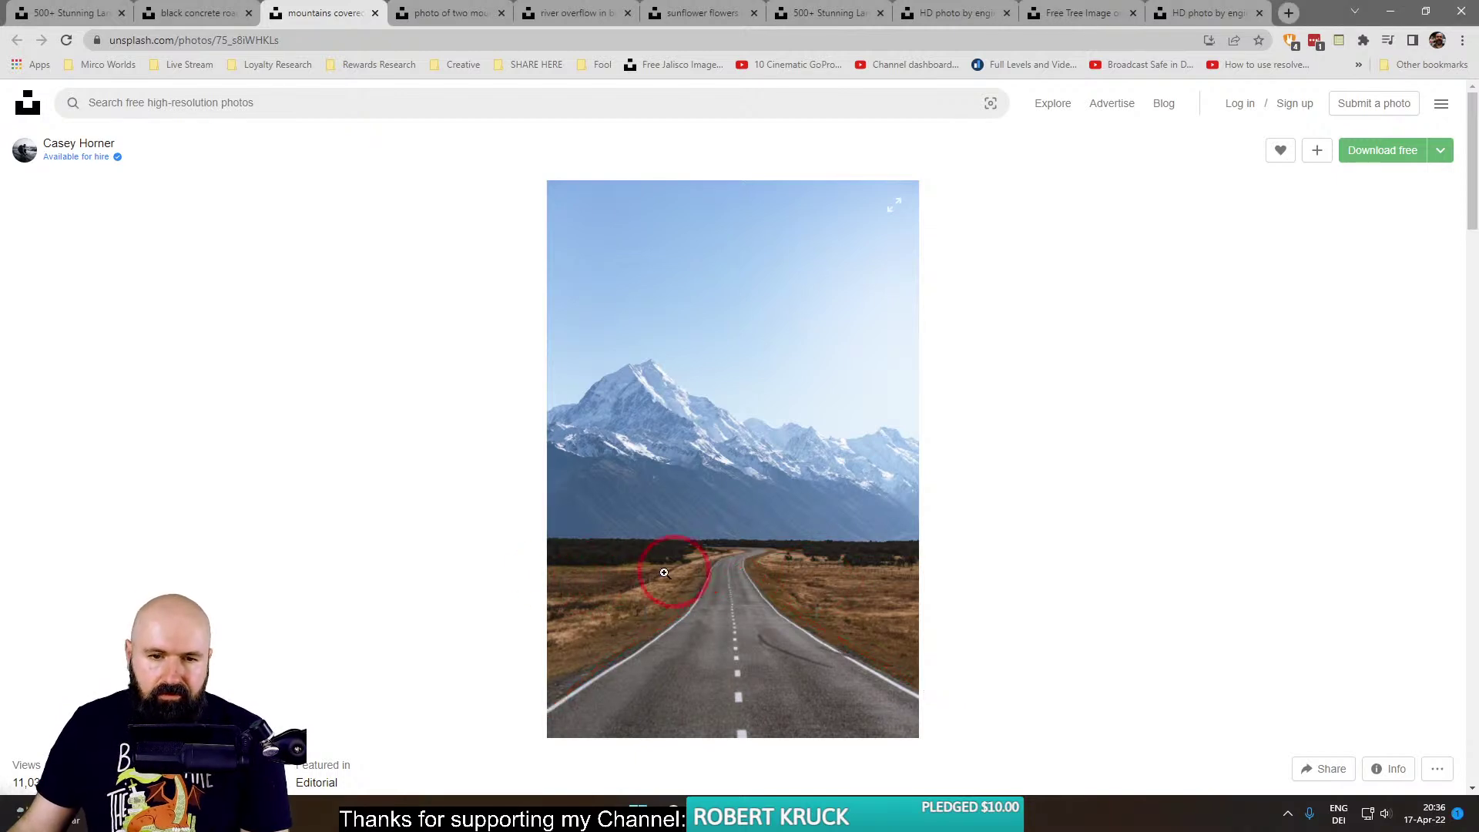
On the mountain lake photo, draw the horizon along the shoreline plus reflection and mountain slope lines converging at its middle.
{"action": "left_click", "coordinate": [441, 14]}
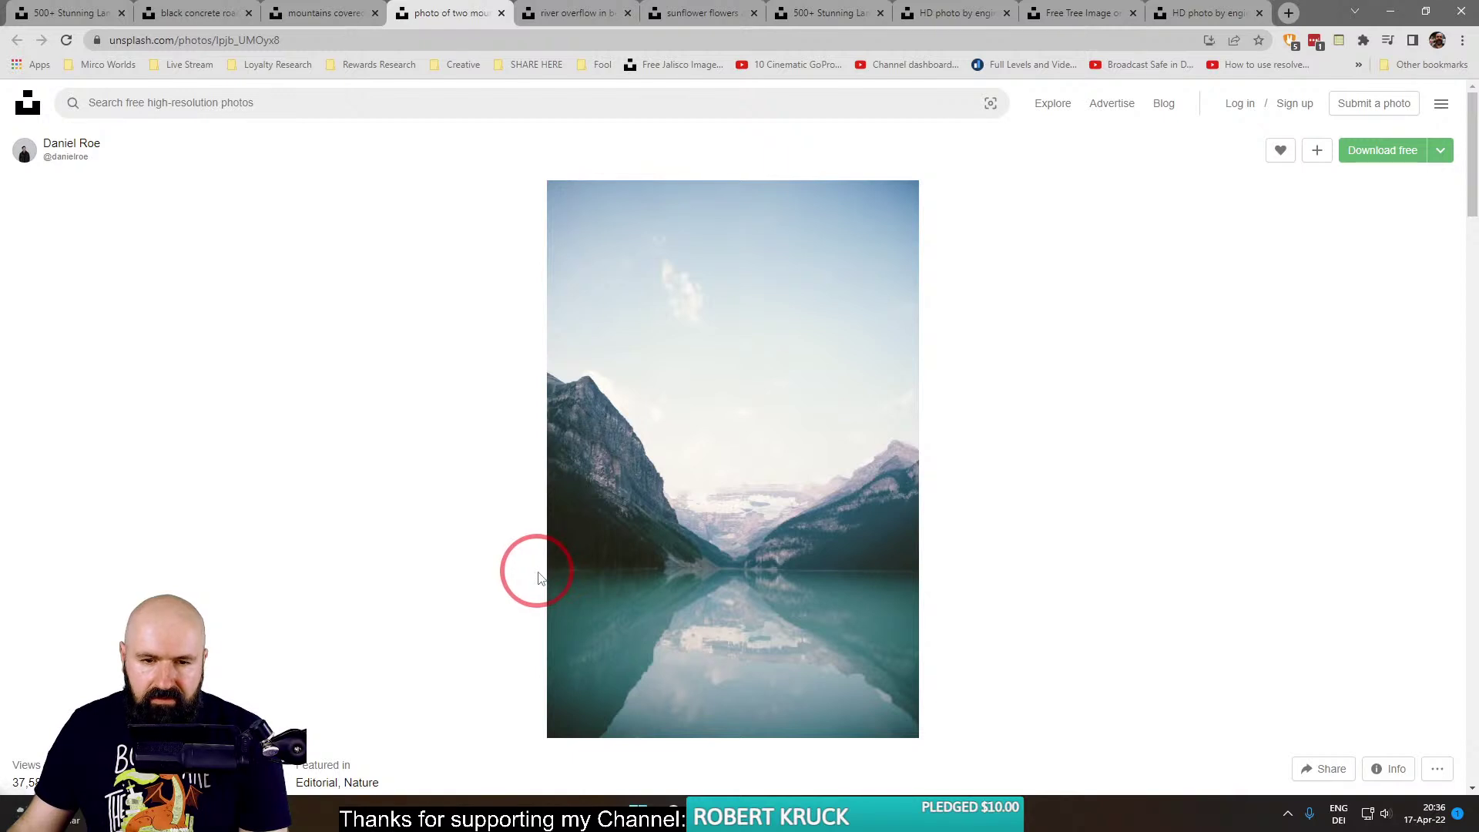
{"action": "left_click_drag", "start_coordinate": [538, 572], "coordinate": [684, 579]}
{"action": "left_click", "coordinate": [469, 545]}
{"action": "key", "text": "ctrl+2"}
{"action": "left_click_drag", "start_coordinate": [532, 568], "coordinate": [946, 582]}
{"action": "mouse_move", "coordinate": [587, 724]}
{"action": "left_mouse_down"}
{"action": "mouse_move", "coordinate": [721, 573]}
{"action": "mouse_move", "coordinate": [940, 705]}
{"action": "left_mouse_up"}
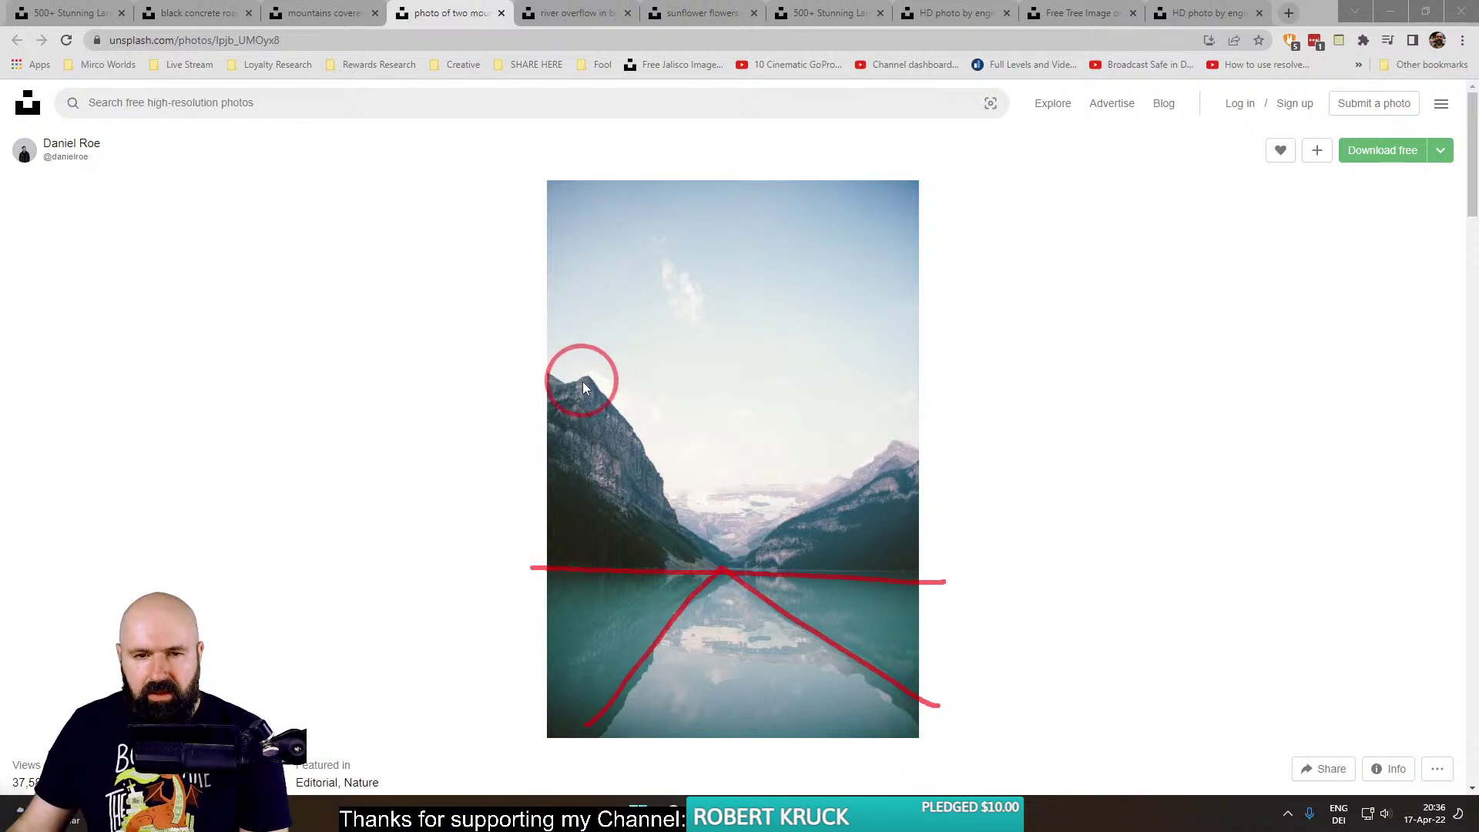
{"action": "mouse_move", "coordinate": [585, 378]}
{"action": "left_mouse_down"}
{"action": "mouse_move", "coordinate": [717, 566]}
{"action": "mouse_move", "coordinate": [940, 457]}
{"action": "left_mouse_up"}
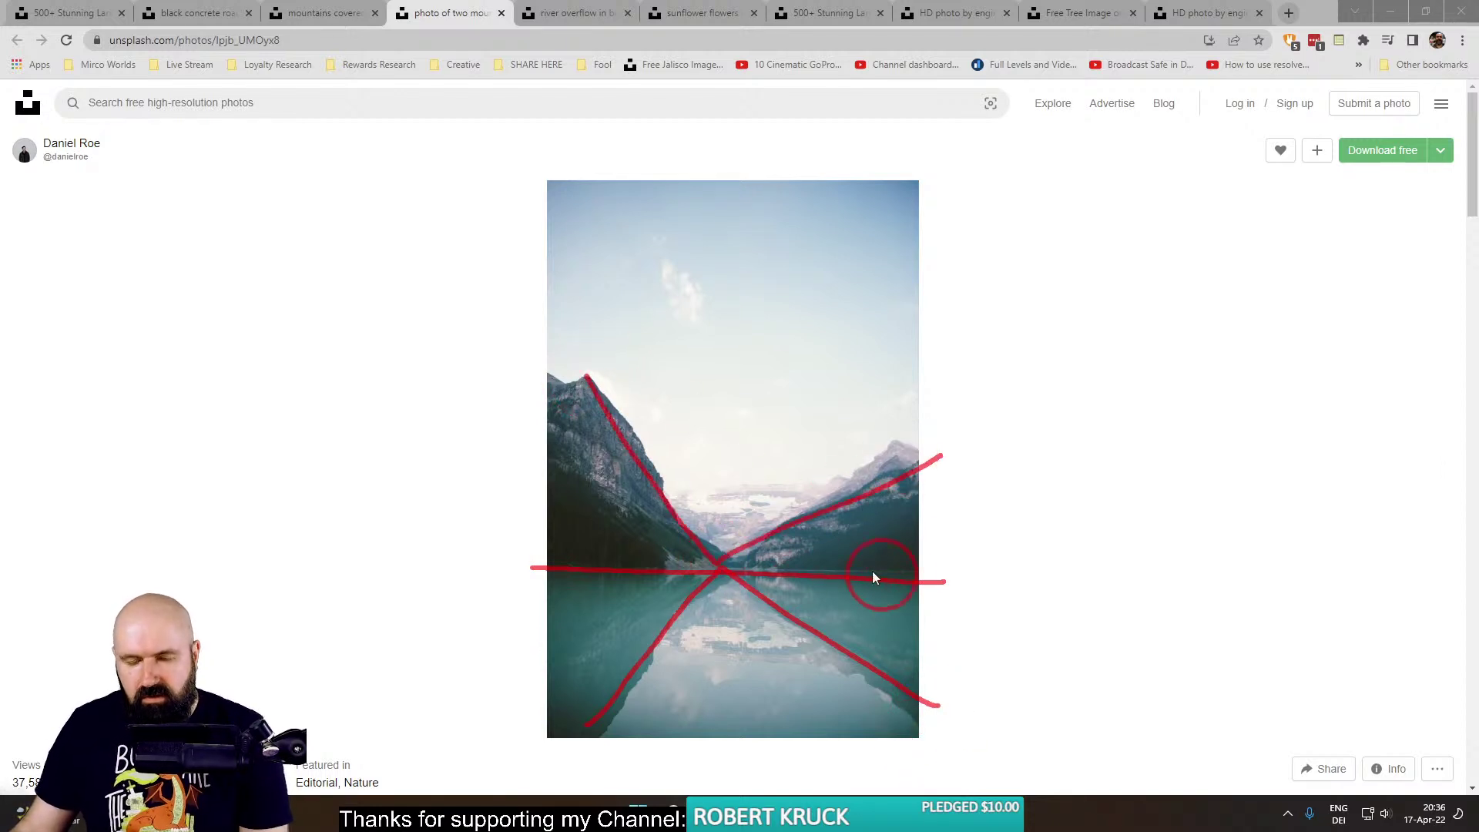
Clear the lake photo's markings and redraw only the horizon with two reflection lines running down from its middle.
{"action": "left_click_drag", "start_coordinate": [526, 577], "coordinate": [935, 573]}
{"action": "mouse_move", "coordinate": [587, 735]}
{"action": "left_mouse_down"}
{"action": "mouse_move", "coordinate": [640, 702]}
{"action": "mouse_move", "coordinate": [751, 579]}
{"action": "mouse_move", "coordinate": [994, 720]}
{"action": "left_mouse_up"}
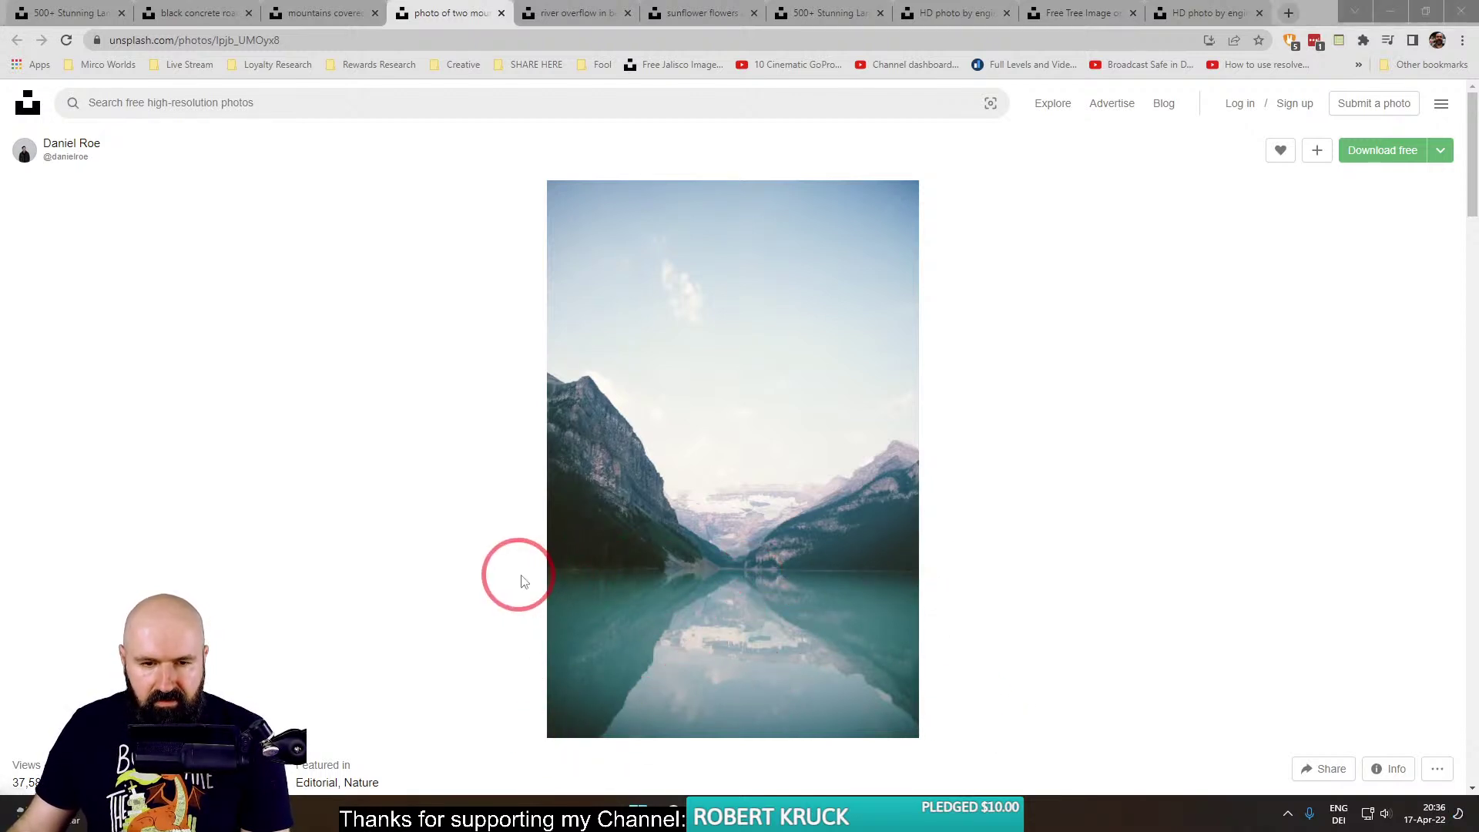
{"action": "left_click_drag", "start_coordinate": [521, 579], "coordinate": [934, 570]}
{"action": "mouse_move", "coordinate": [587, 741]}
{"action": "left_mouse_down"}
{"action": "mouse_move", "coordinate": [727, 586]}
{"action": "mouse_move", "coordinate": [806, 620]}
{"action": "mouse_move", "coordinate": [941, 724]}
{"action": "left_mouse_up"}
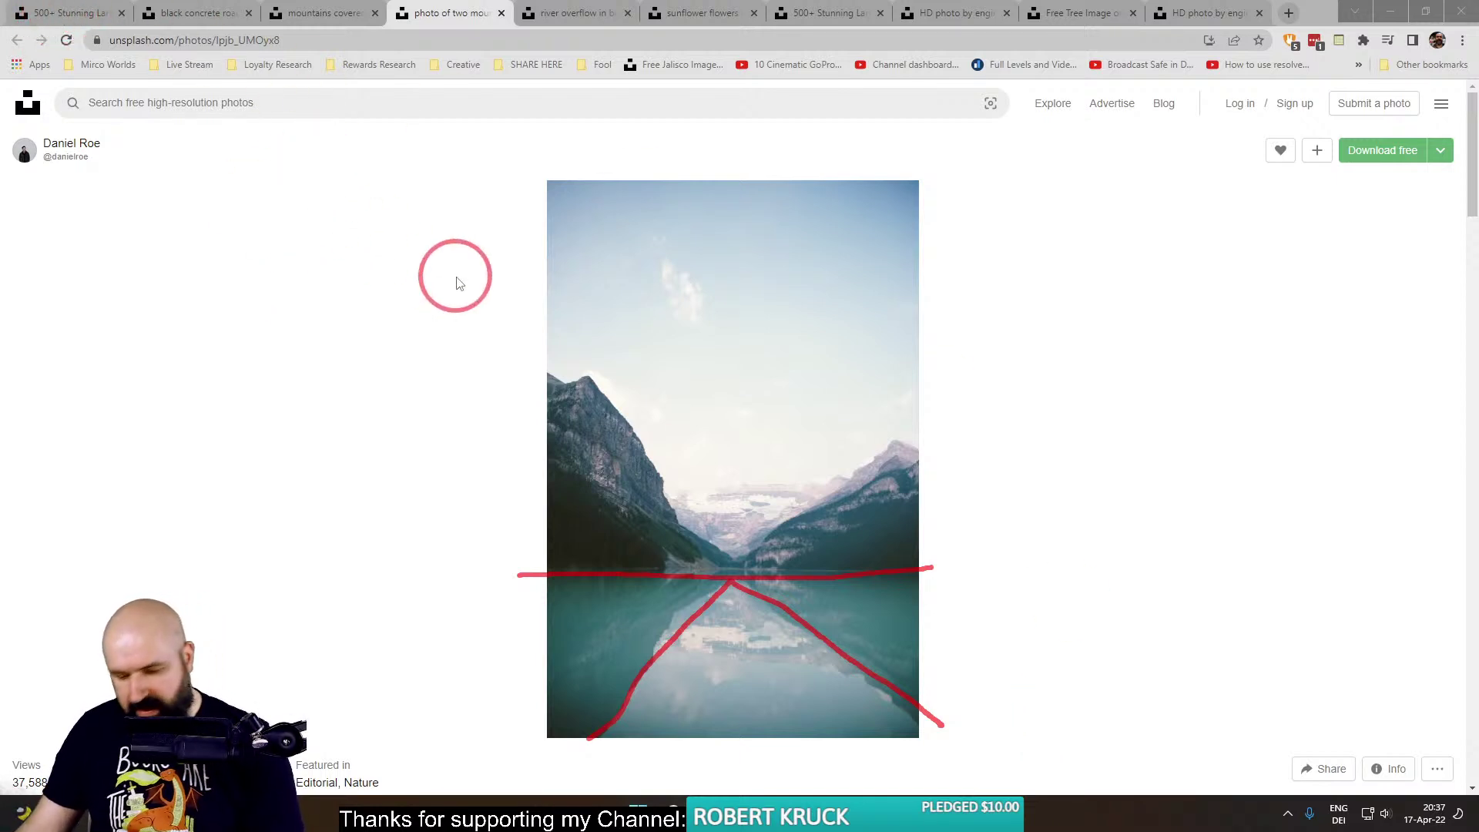
On the rocky shore photo, draw the horizon and four lines fanning down from the gap between the cliffs, and clear them.
{"action": "left_click", "coordinate": [570, 13]}
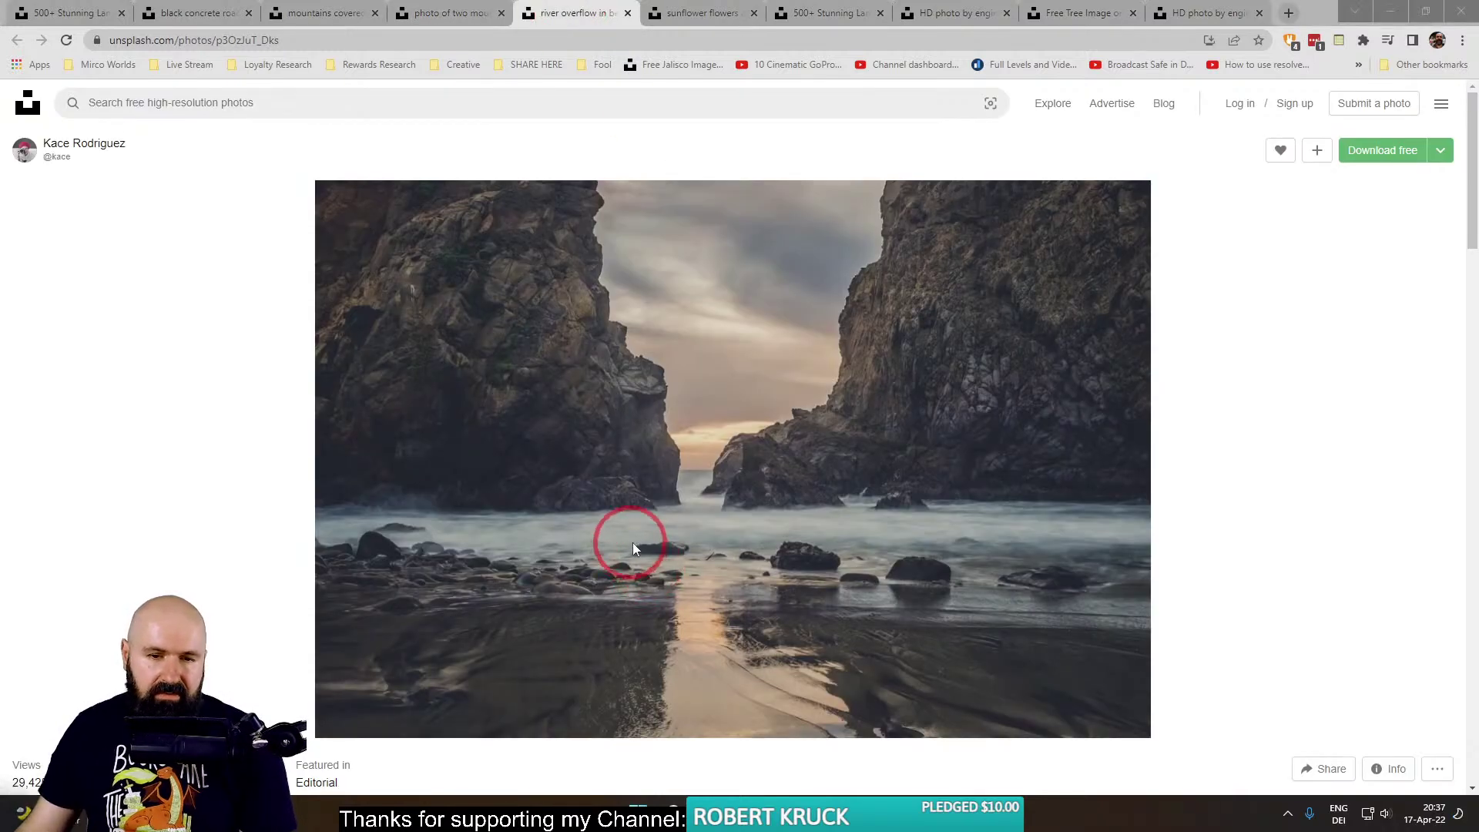
{"action": "left_click_drag", "start_coordinate": [306, 506], "coordinate": [1166, 504]}
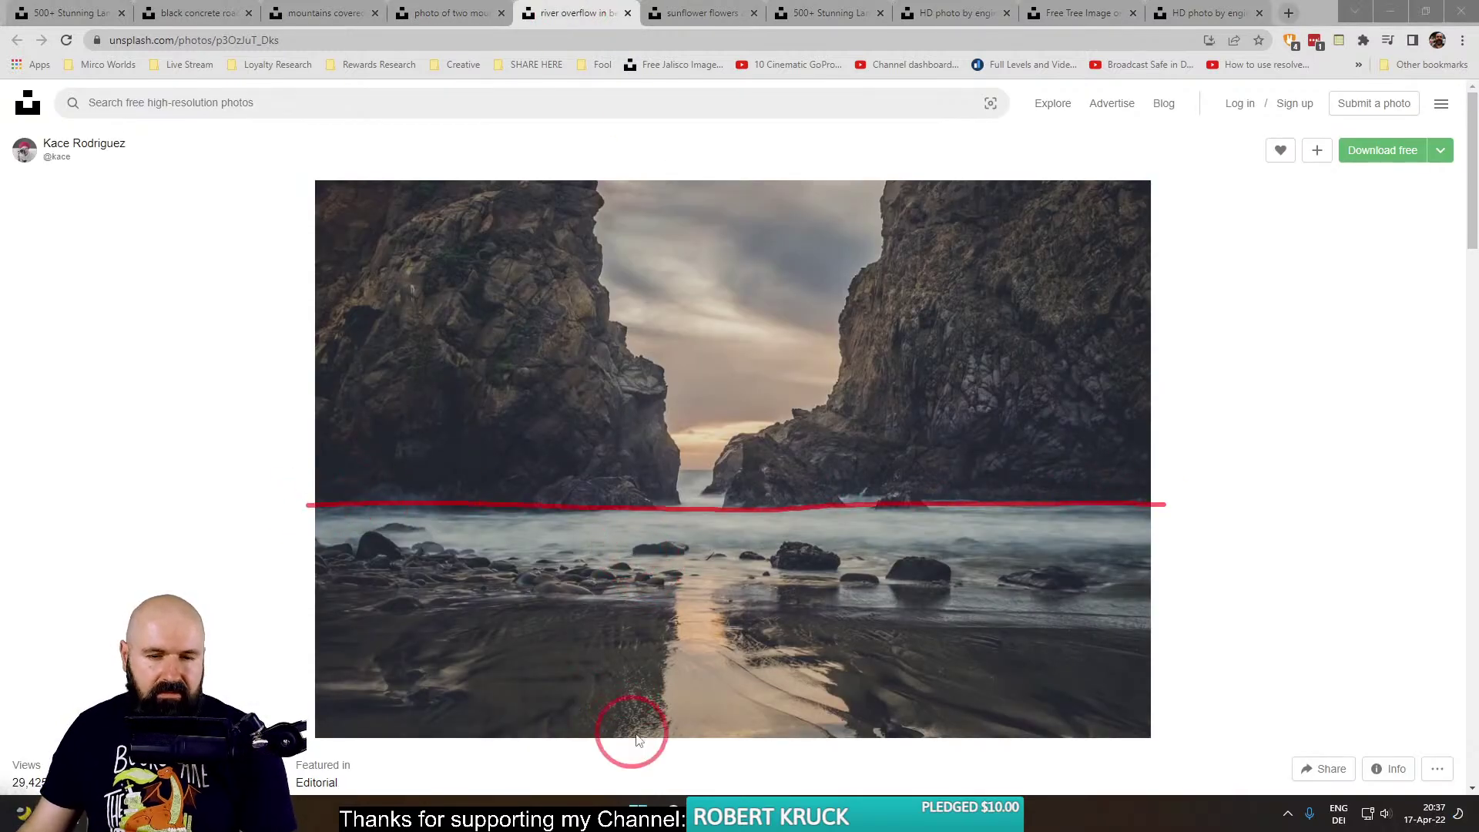
{"action": "left_click_drag", "start_coordinate": [643, 737], "coordinate": [679, 554]}
{"action": "left_click_drag", "start_coordinate": [753, 587], "coordinate": [883, 741]}
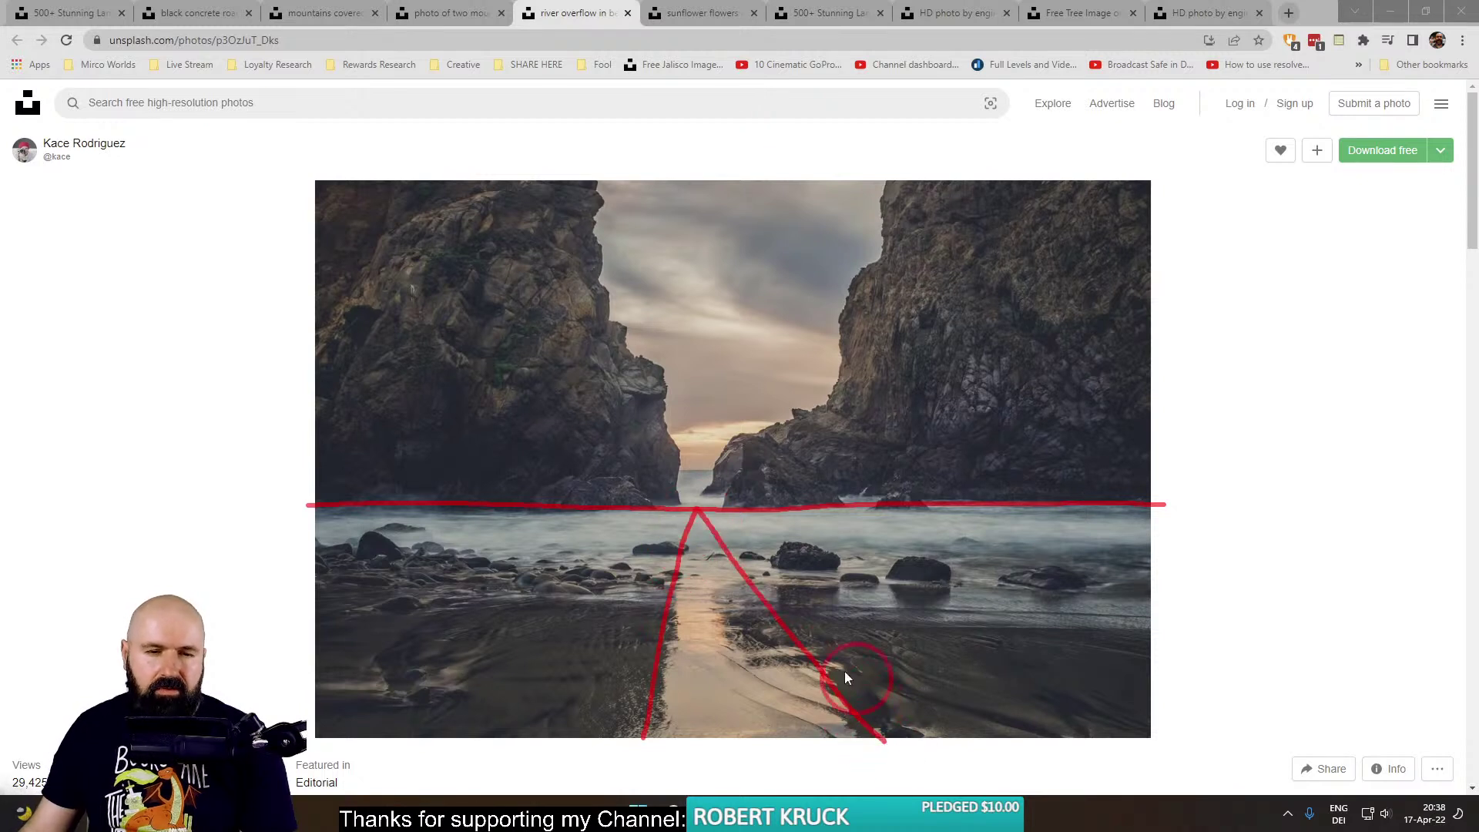
{"action": "mouse_move", "coordinate": [334, 724]}
{"action": "left_mouse_down"}
{"action": "mouse_move", "coordinate": [688, 506]}
{"action": "mouse_move", "coordinate": [782, 572]}
{"action": "mouse_move", "coordinate": [1185, 755]}
{"action": "left_mouse_up"}
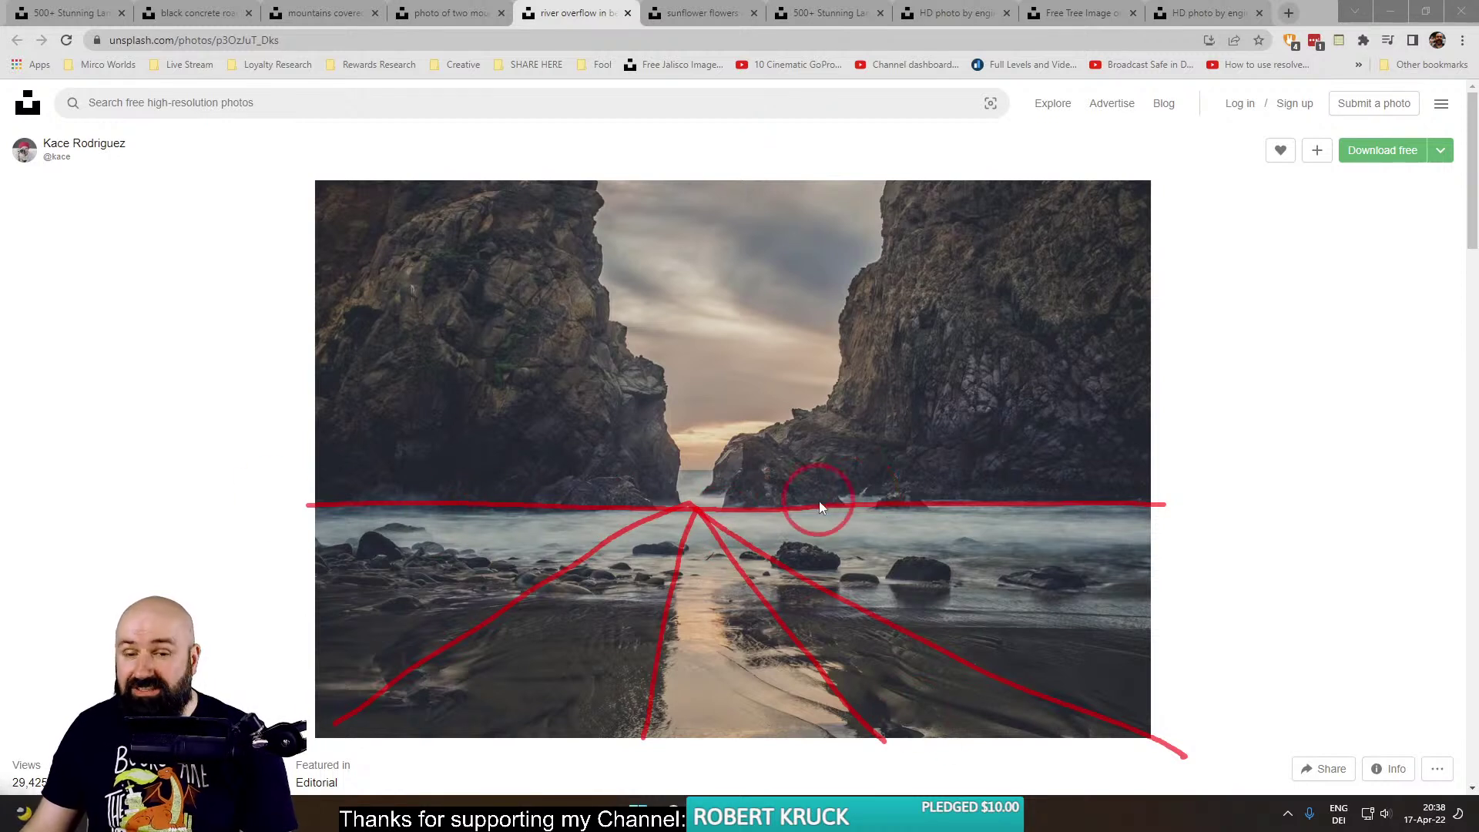
{"action": "key", "text": "e"}
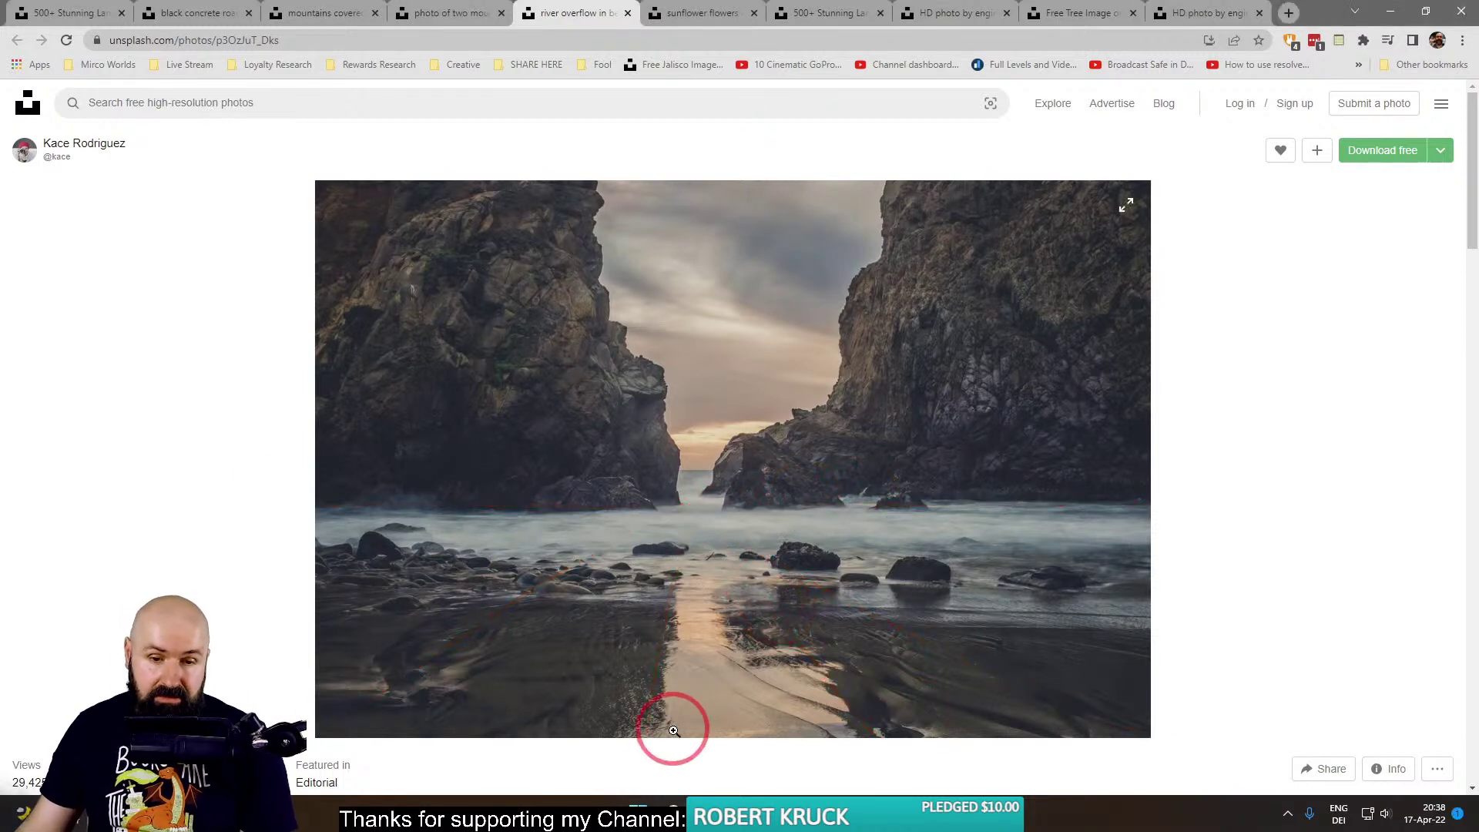
Redraw the rocky shore's two reflection edges meeting between the cliffs and a horizon across the photo, and clear the markings.
{"action": "left_click_drag", "start_coordinate": [655, 742], "coordinate": [693, 521]}
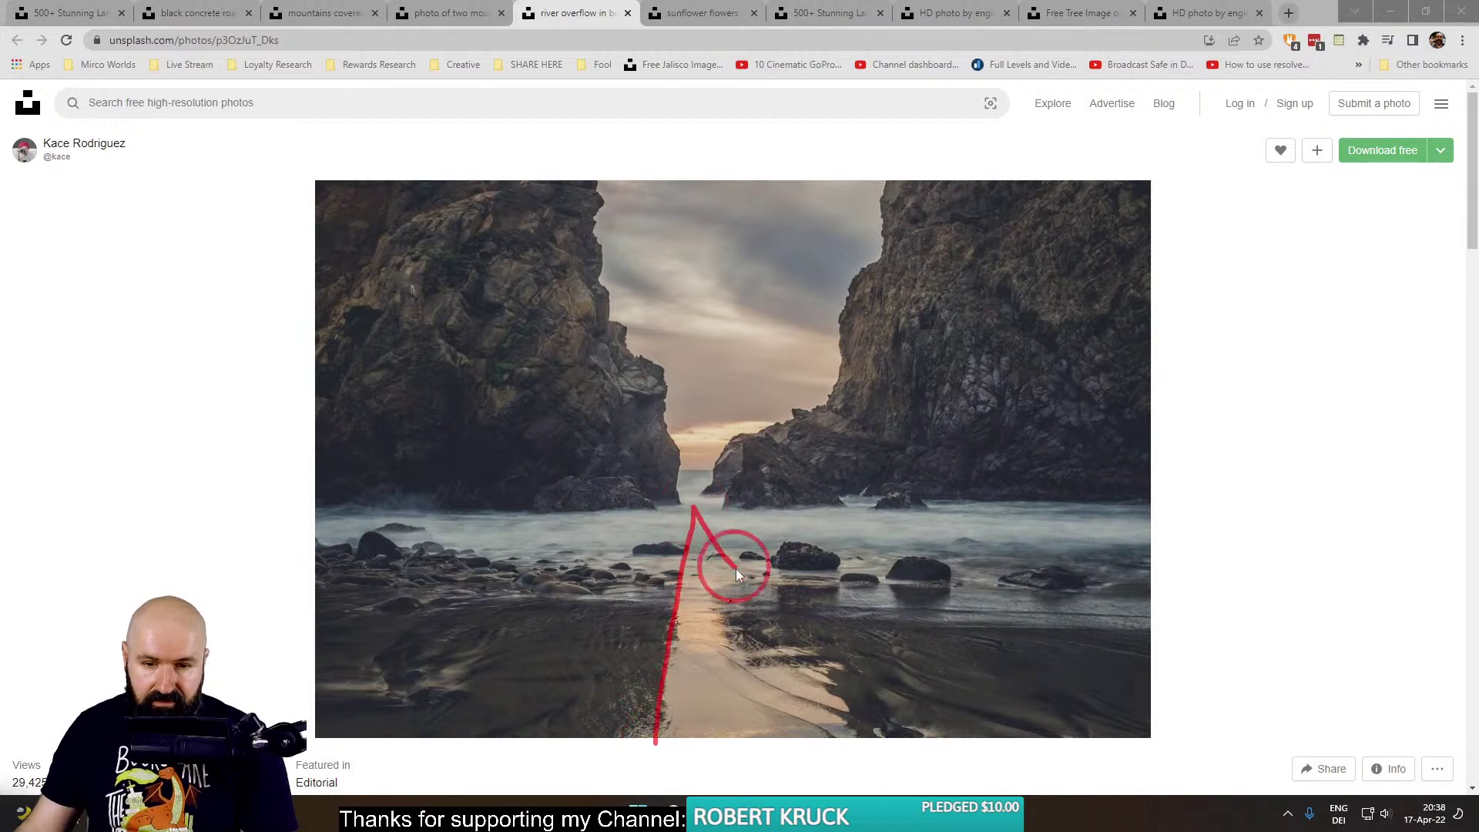
{"action": "left_click_drag", "start_coordinate": [736, 571], "coordinate": [894, 760]}
{"action": "left_click_drag", "start_coordinate": [293, 506], "coordinate": [1265, 478]}
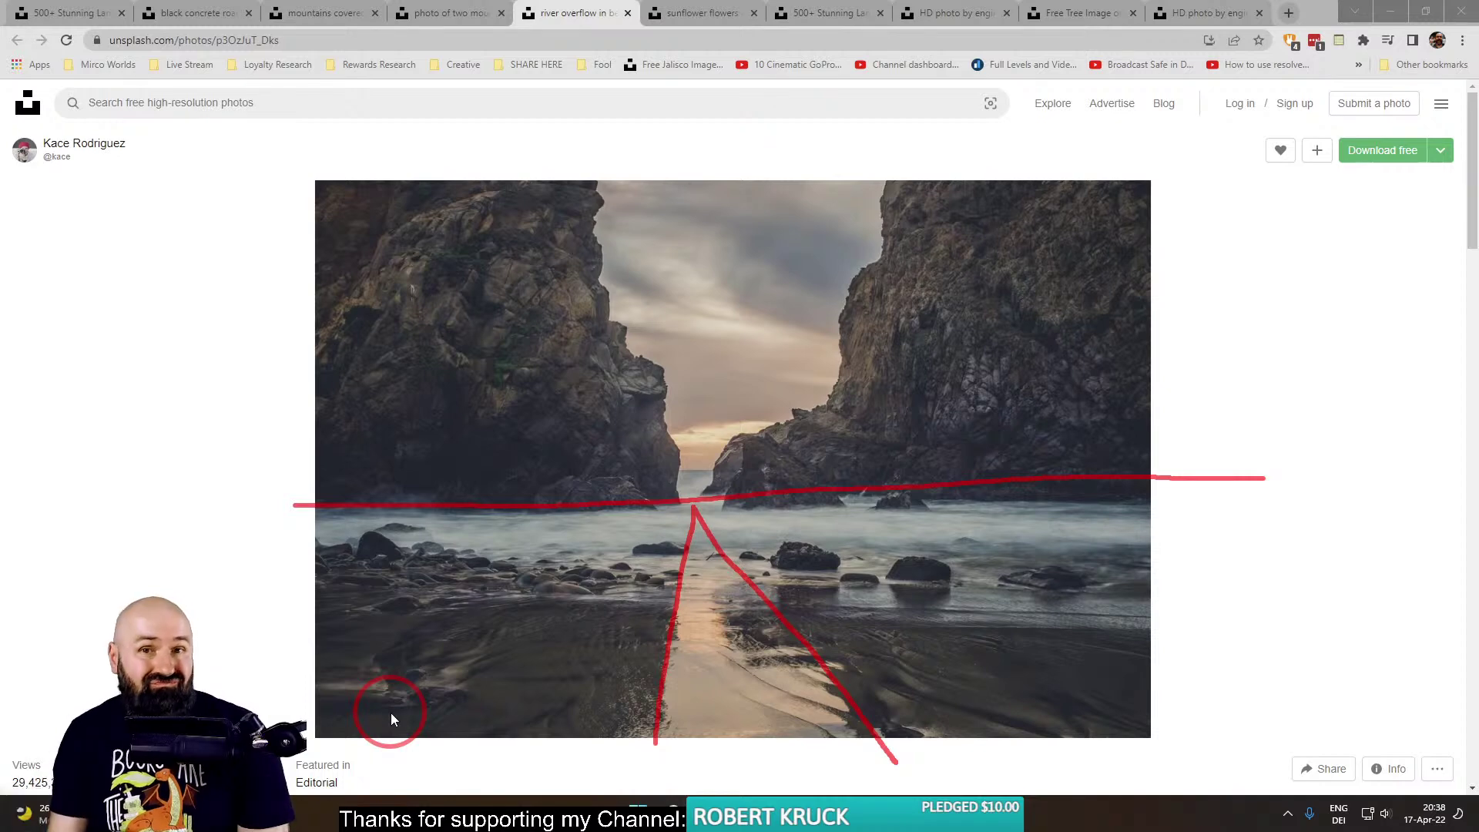
{"action": "key", "text": "Escape"}
On the yellow flower meadow photo, draw one long diagonal descending across the mountains and the green slope.
{"action": "left_click", "coordinate": [695, 14]}
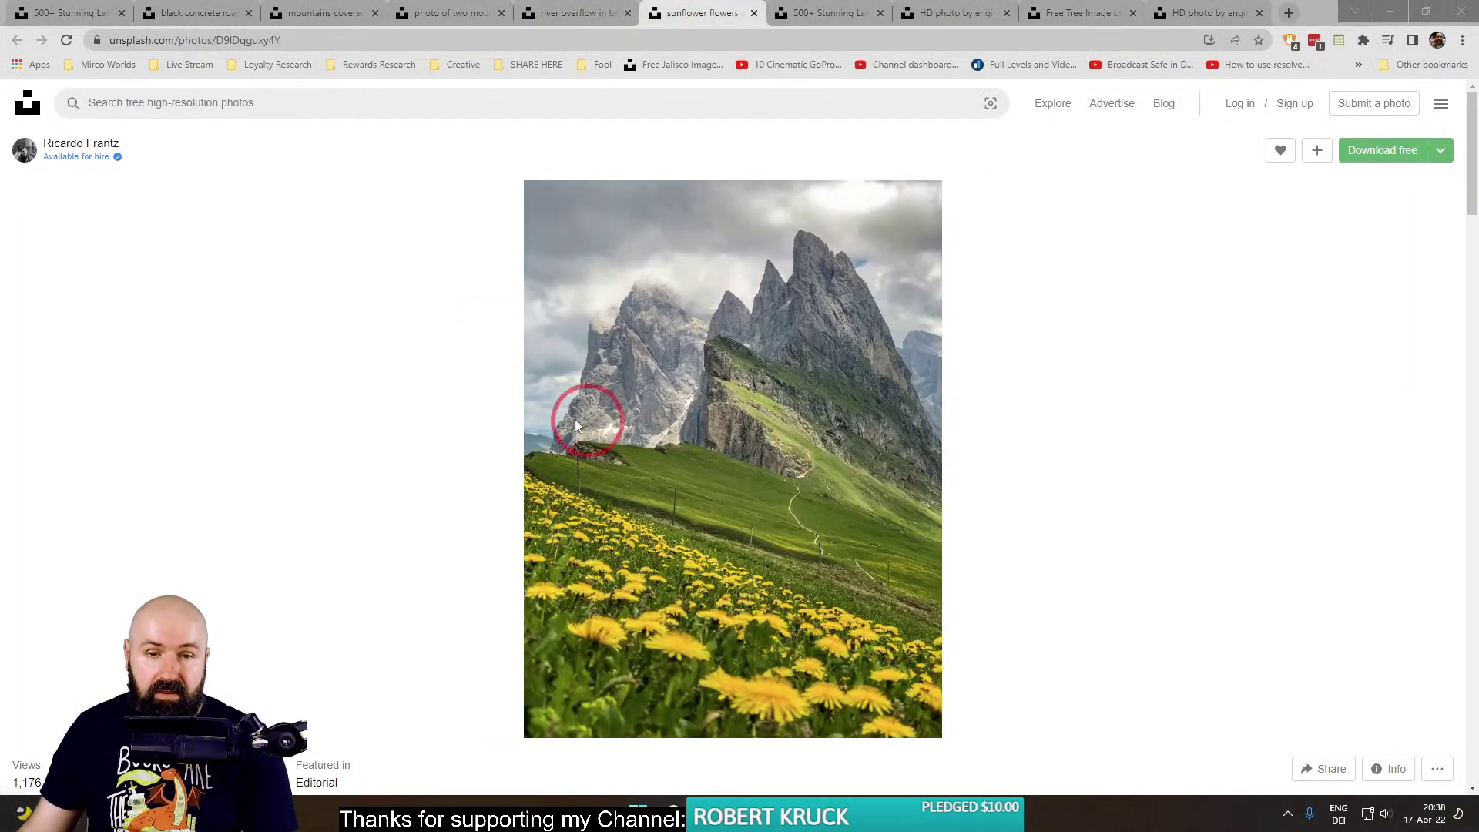
{"action": "left_click_drag", "start_coordinate": [448, 320], "coordinate": [1119, 611]}
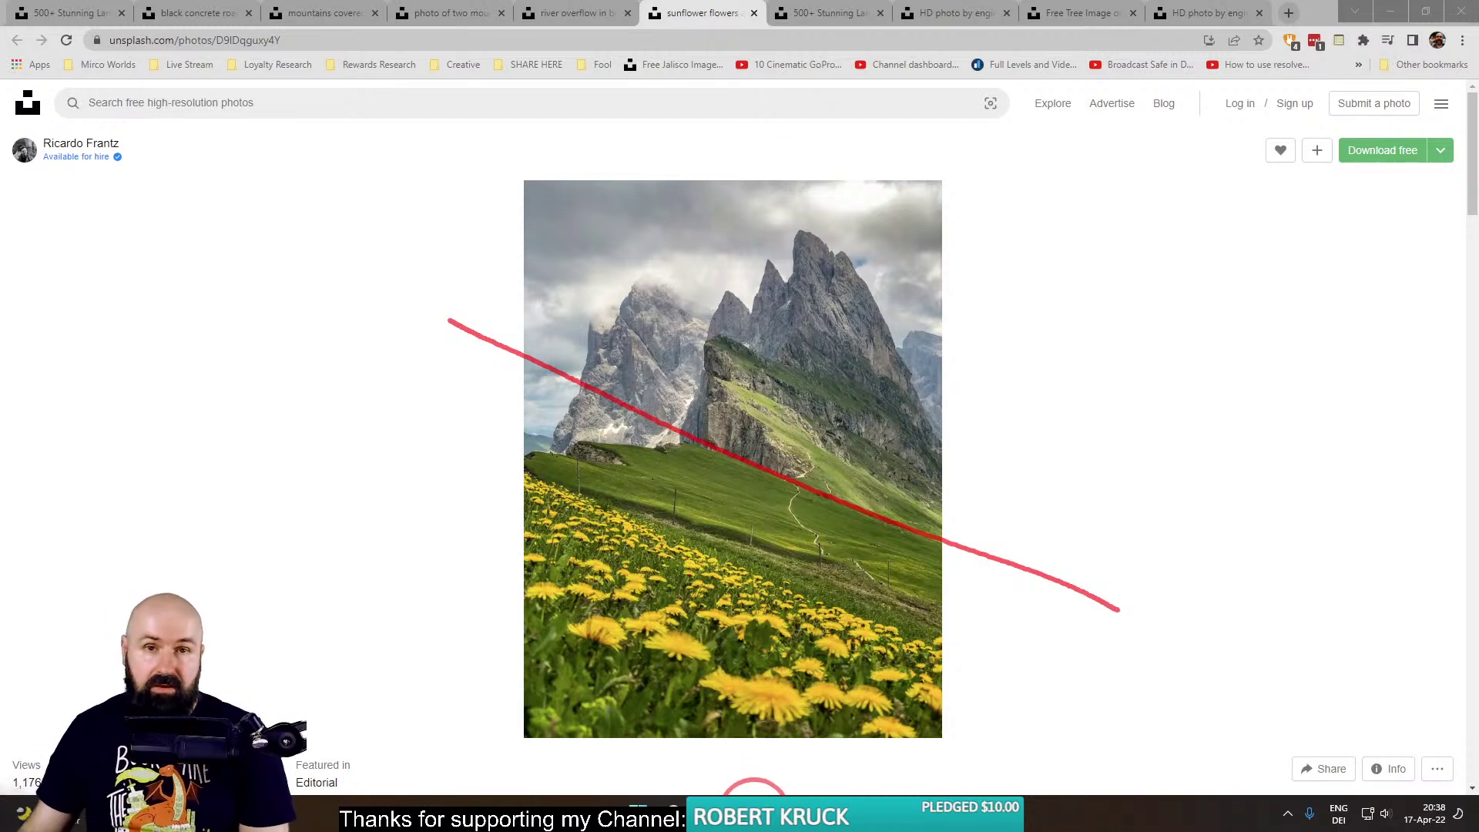
Return to the landscape results and open the Boxed Water photo of a woman in a rowboat in a new tab.
{"action": "left_click", "coordinate": [85, 16]}
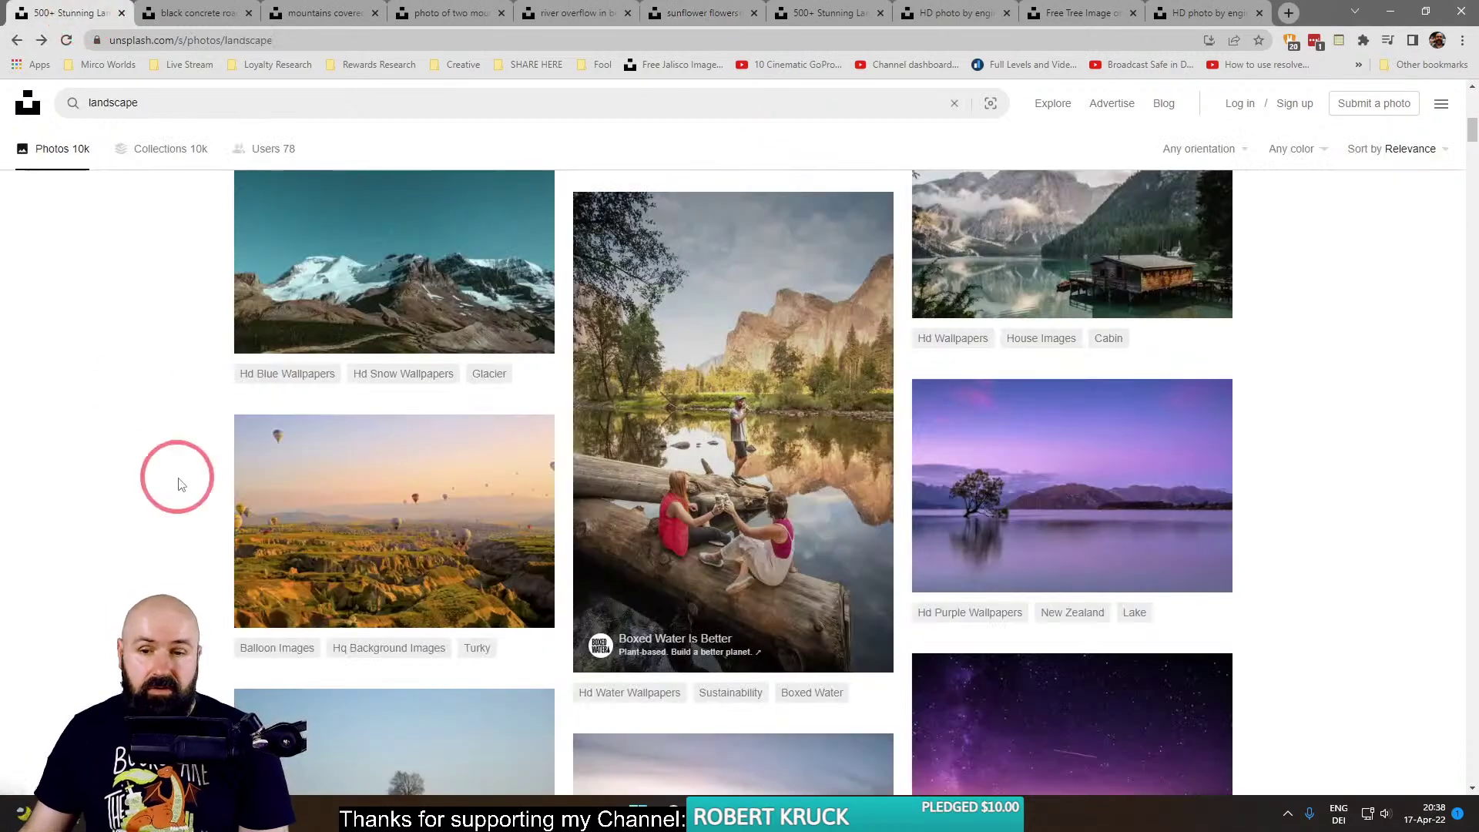
{"action": "scroll", "coordinate": [214, 478], "scroll_direction": "down", "scroll_amount": 5}
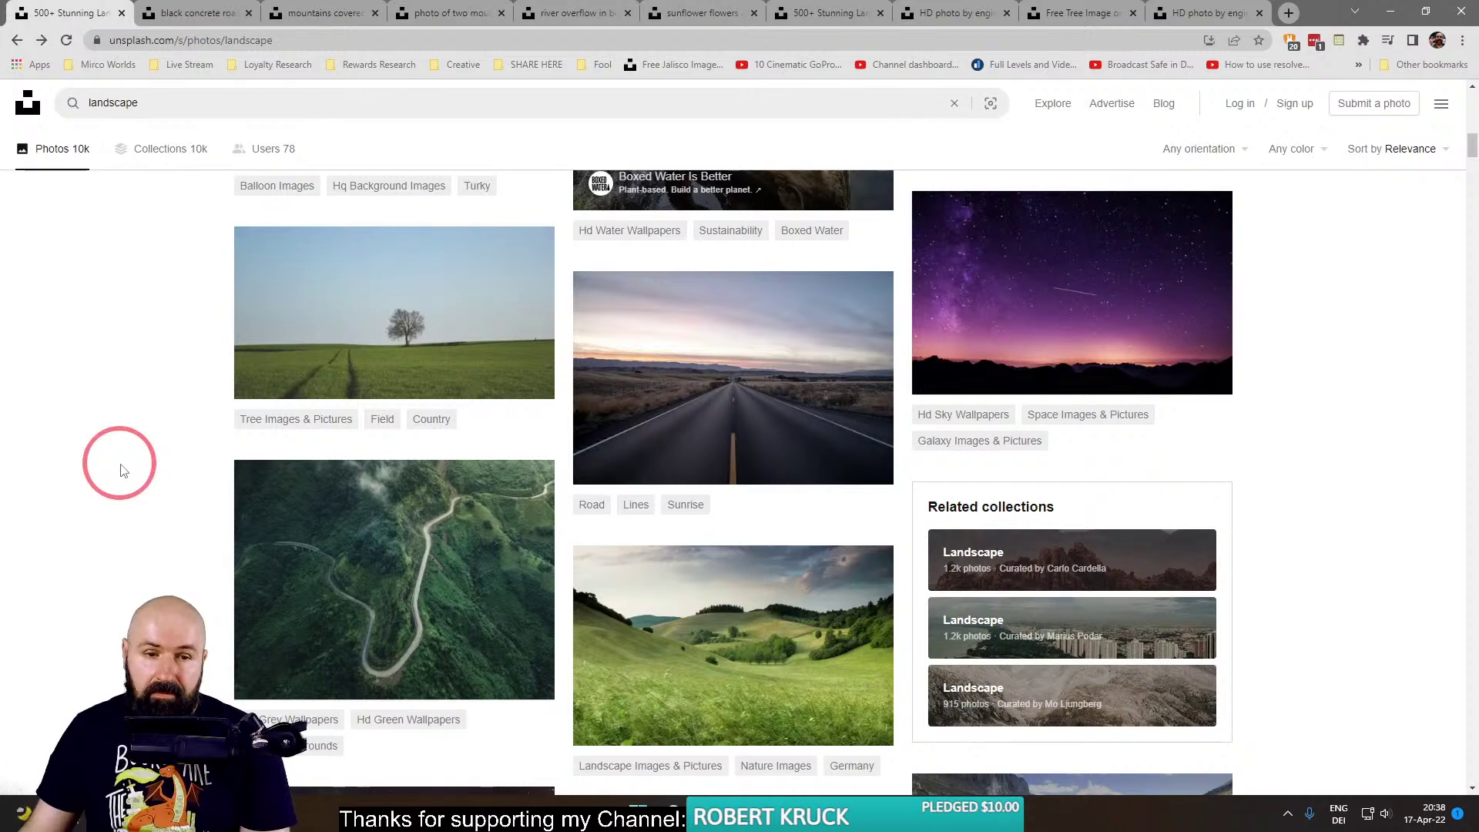
{"action": "scroll", "coordinate": [123, 470], "scroll_direction": "down", "scroll_amount": 15}
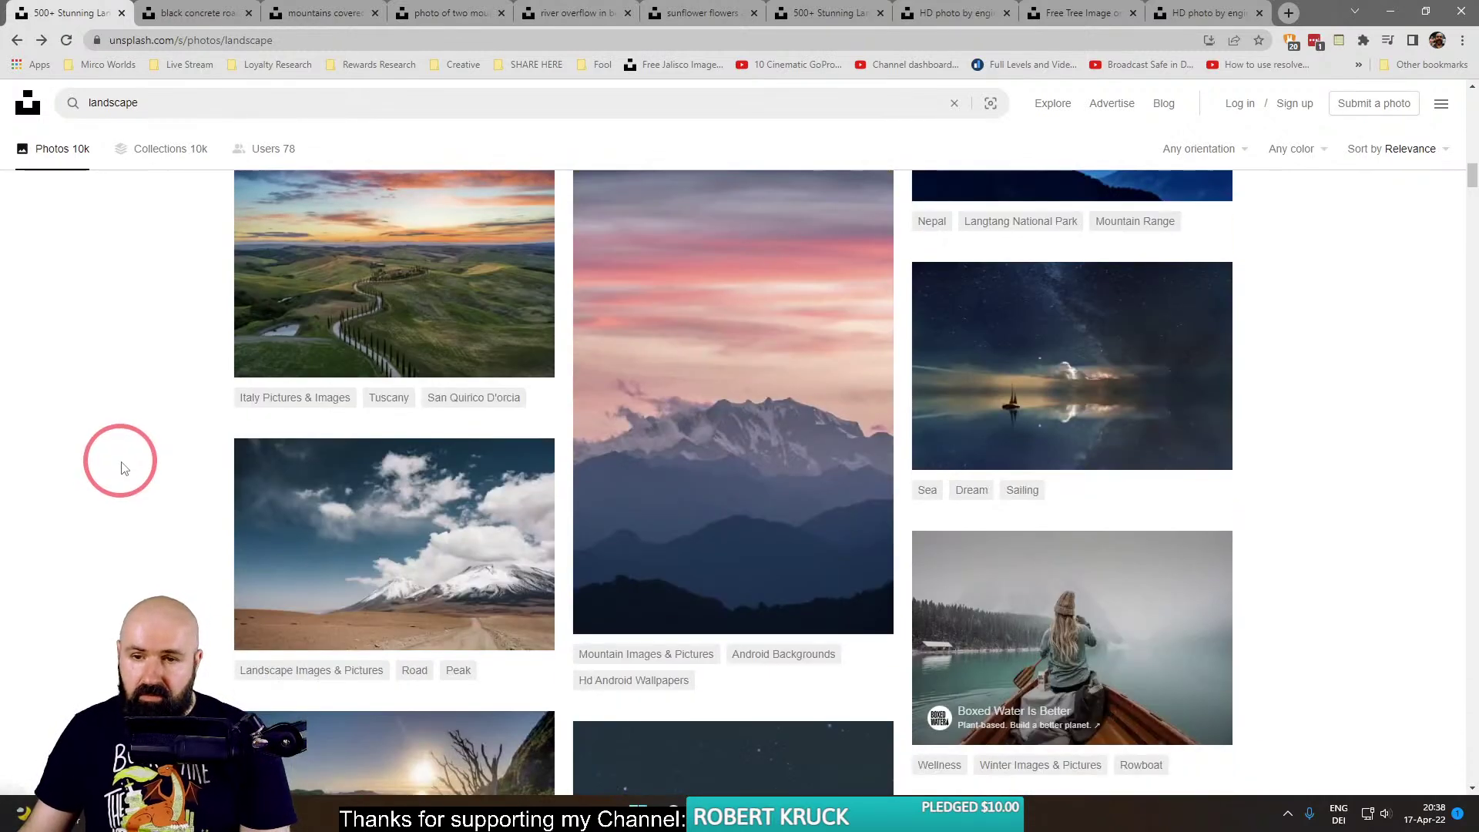
{"action": "scroll", "coordinate": [123, 468], "scroll_direction": "down", "scroll_amount": 3}
{"action": "right_click", "coordinate": [1032, 424]}
{"action": "left_click", "coordinate": [1071, 443]}
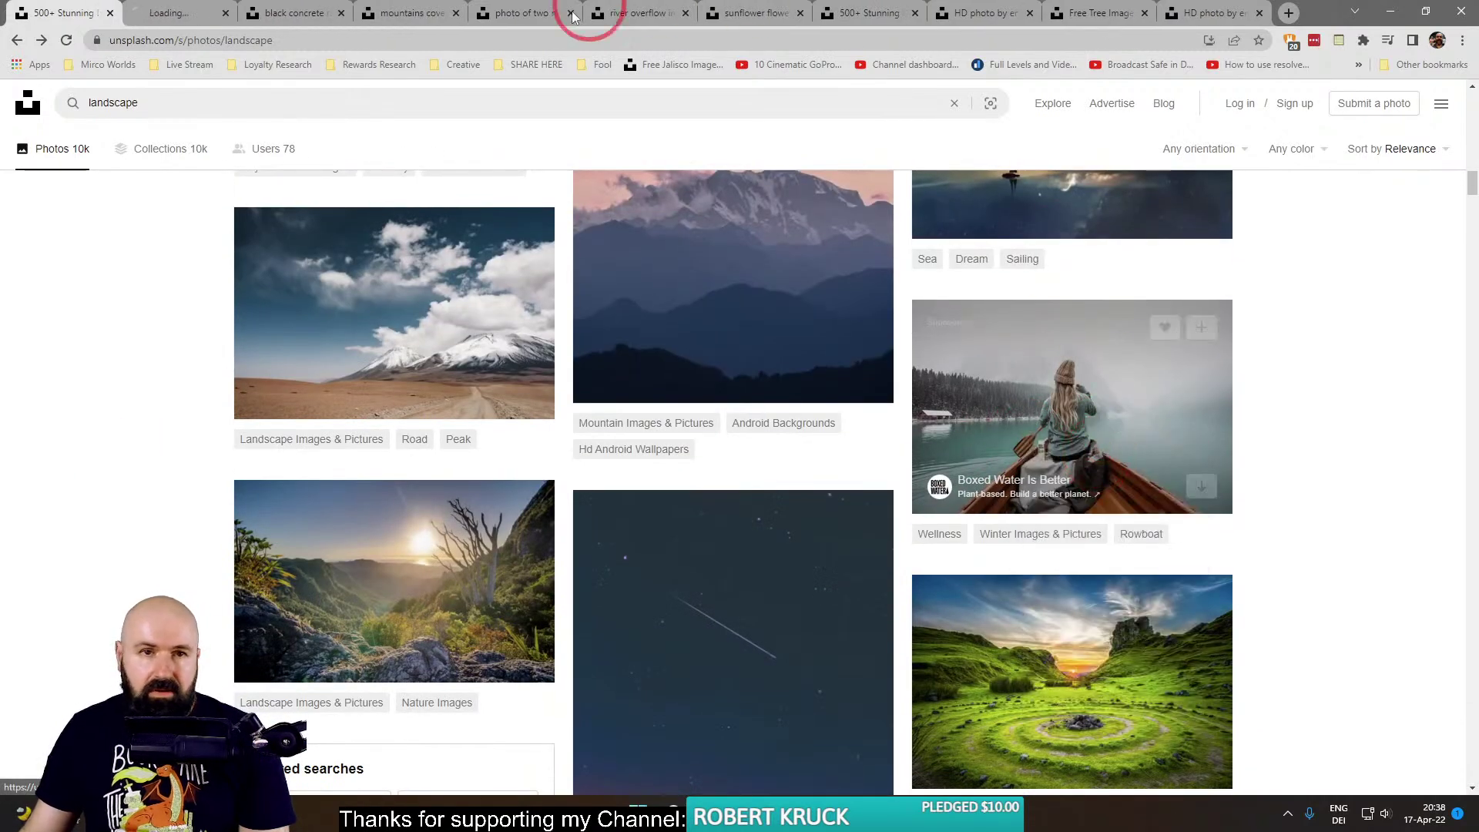
On the rowboat photo, draw the boat's two edges meeting on the woman's back and a first horizon line, and clear the markings.
{"action": "left_click", "coordinate": [158, 13]}
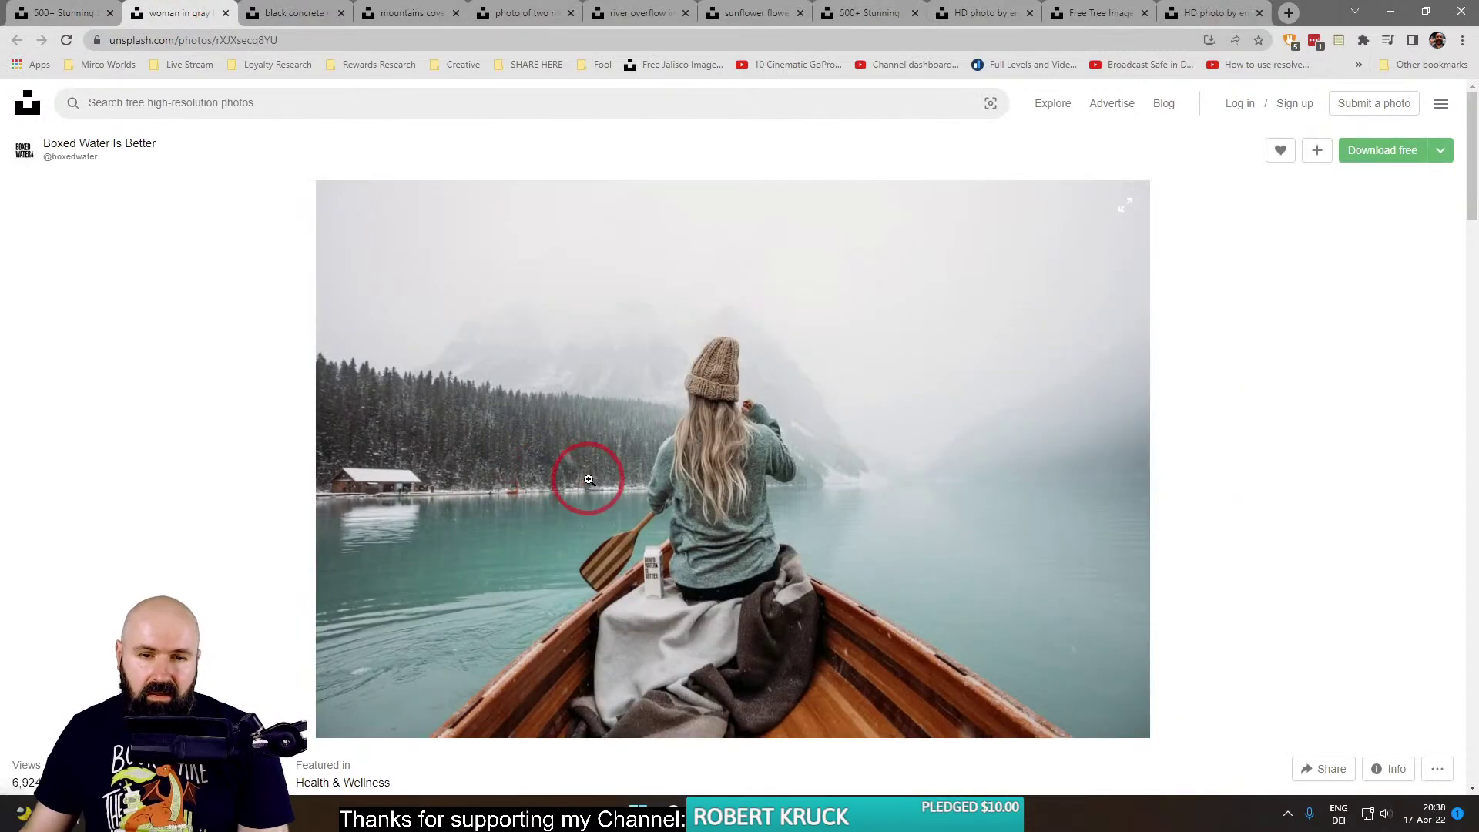
{"action": "left_click_drag", "start_coordinate": [429, 751], "coordinate": [640, 589]}
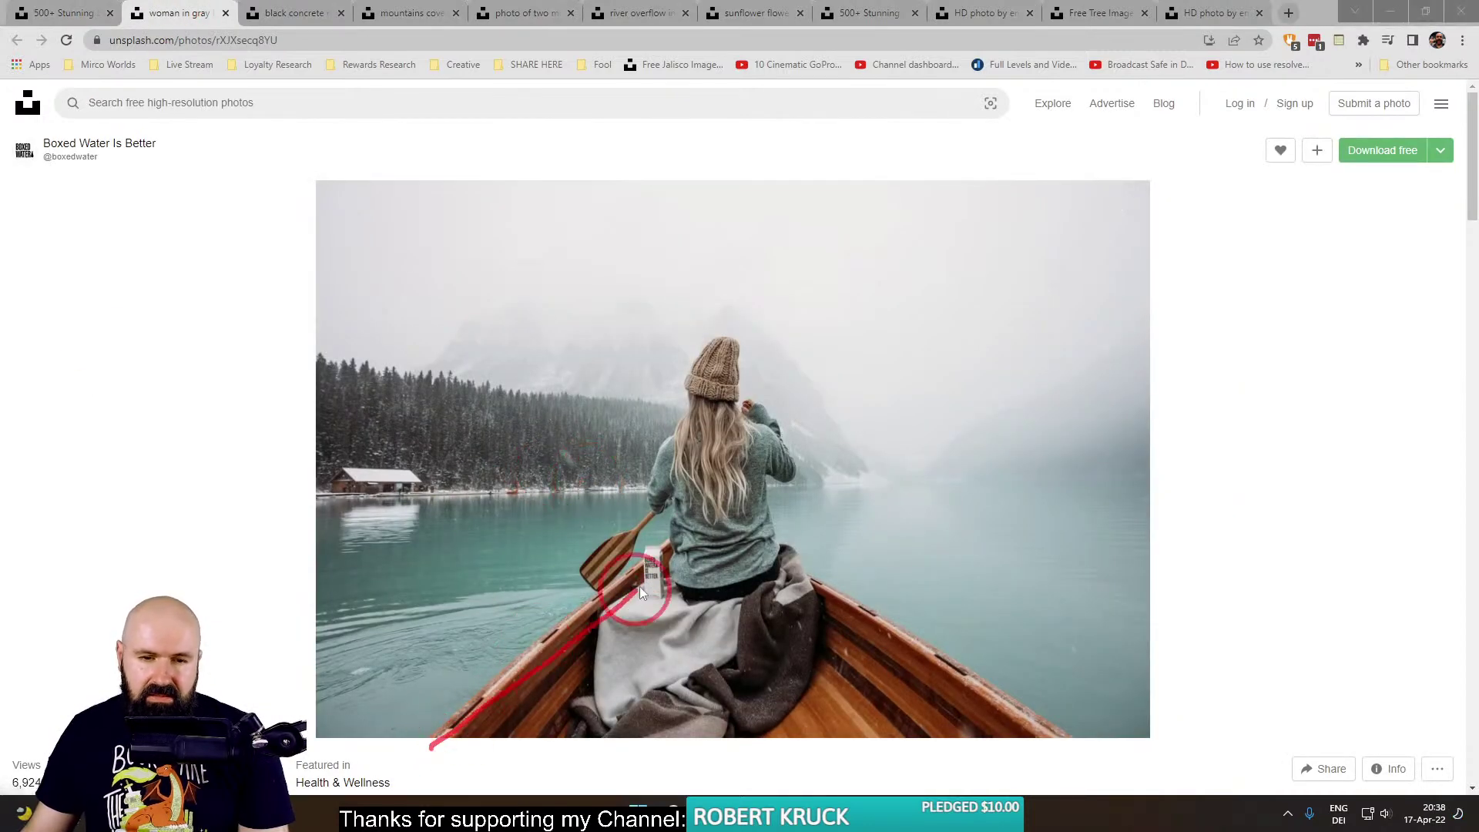
{"action": "left_click_drag", "start_coordinate": [950, 677], "coordinate": [1054, 732]}
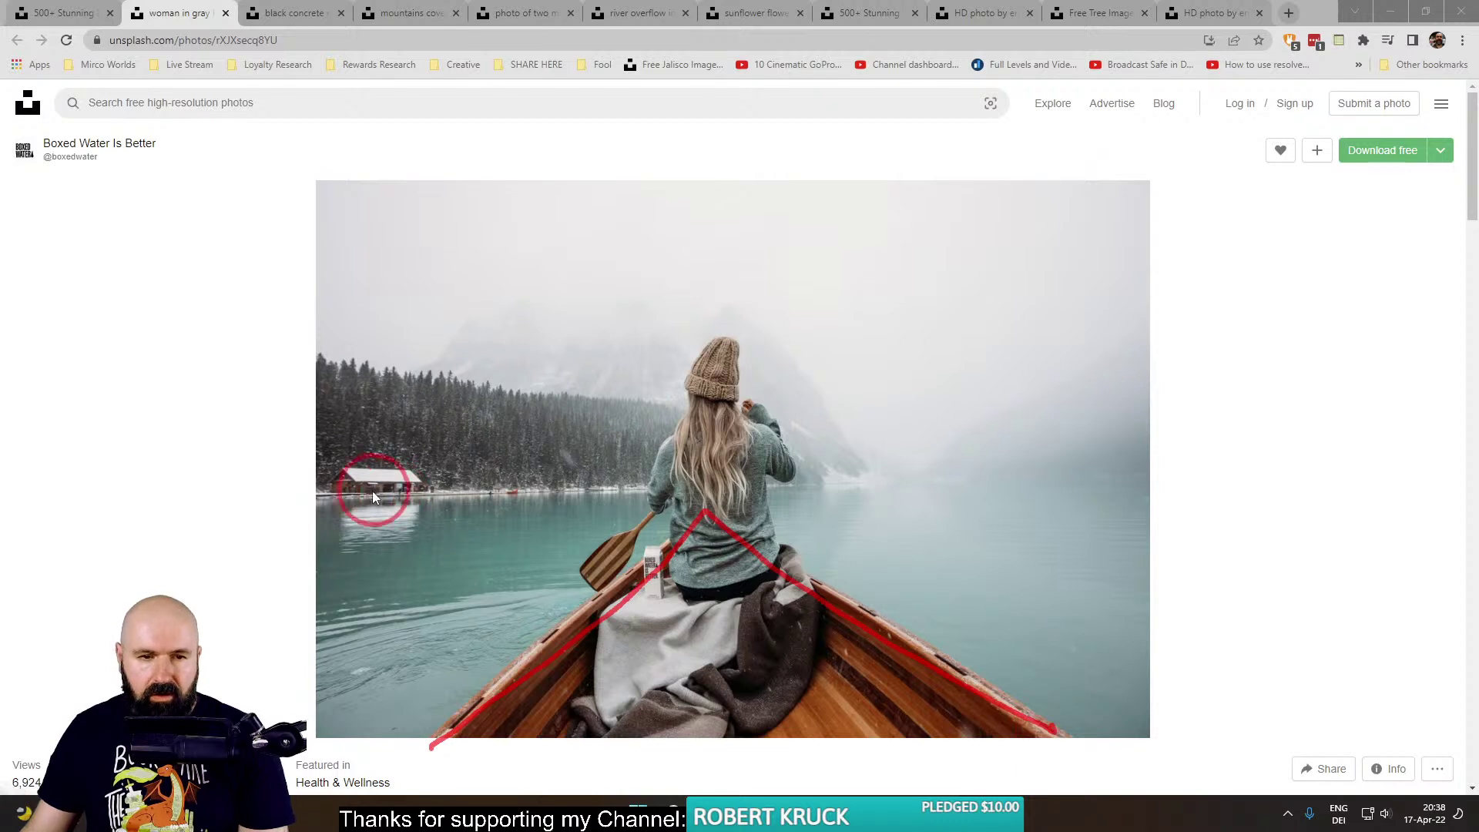
{"action": "left_click_drag", "start_coordinate": [297, 484], "coordinate": [973, 466]}
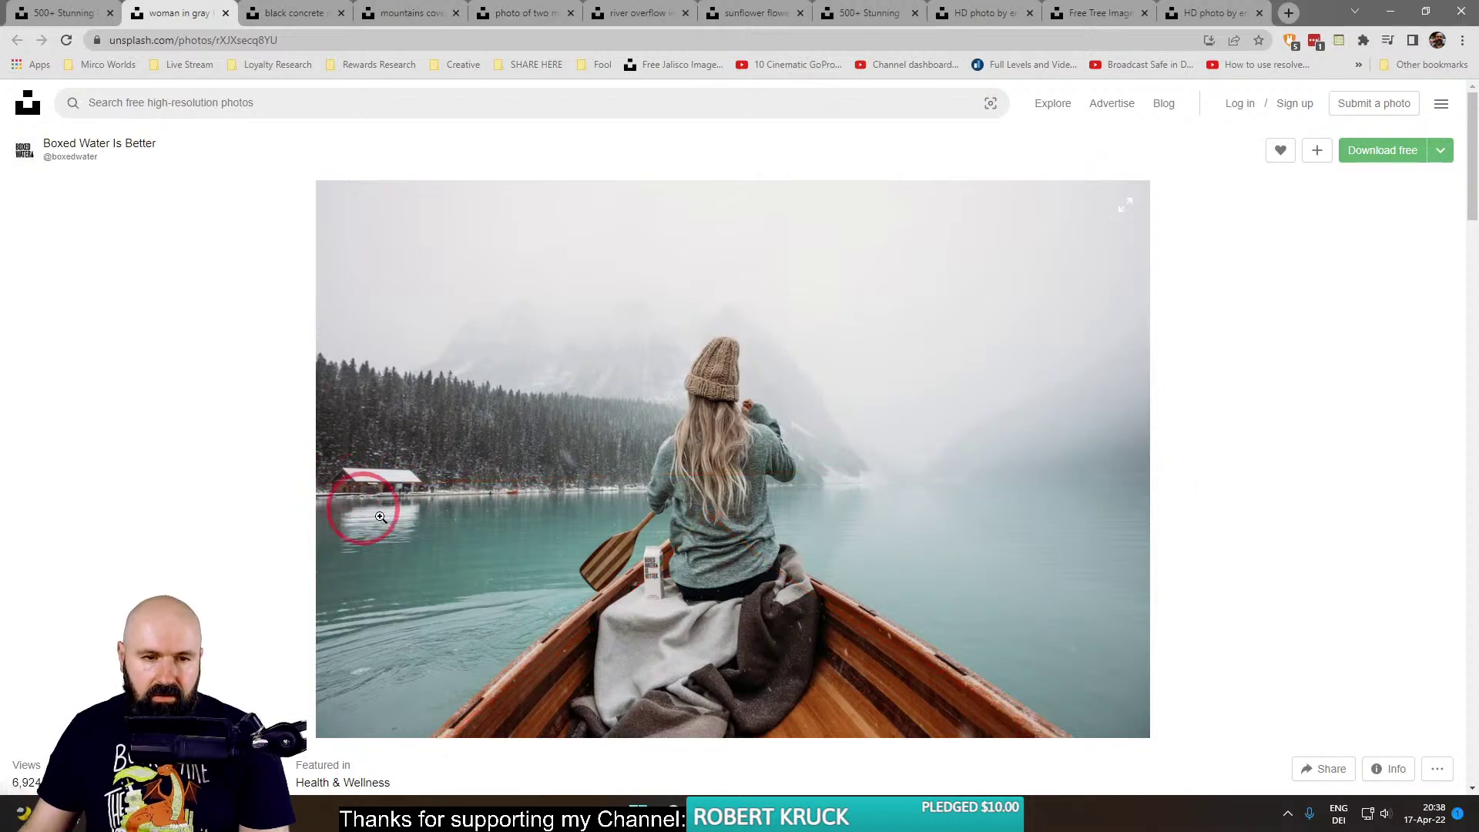
Redraw the horizon along the far waterline and extend both boat edges to meet on it, and clear the markings.
{"action": "left_click_drag", "start_coordinate": [297, 492], "coordinate": [1215, 498]}
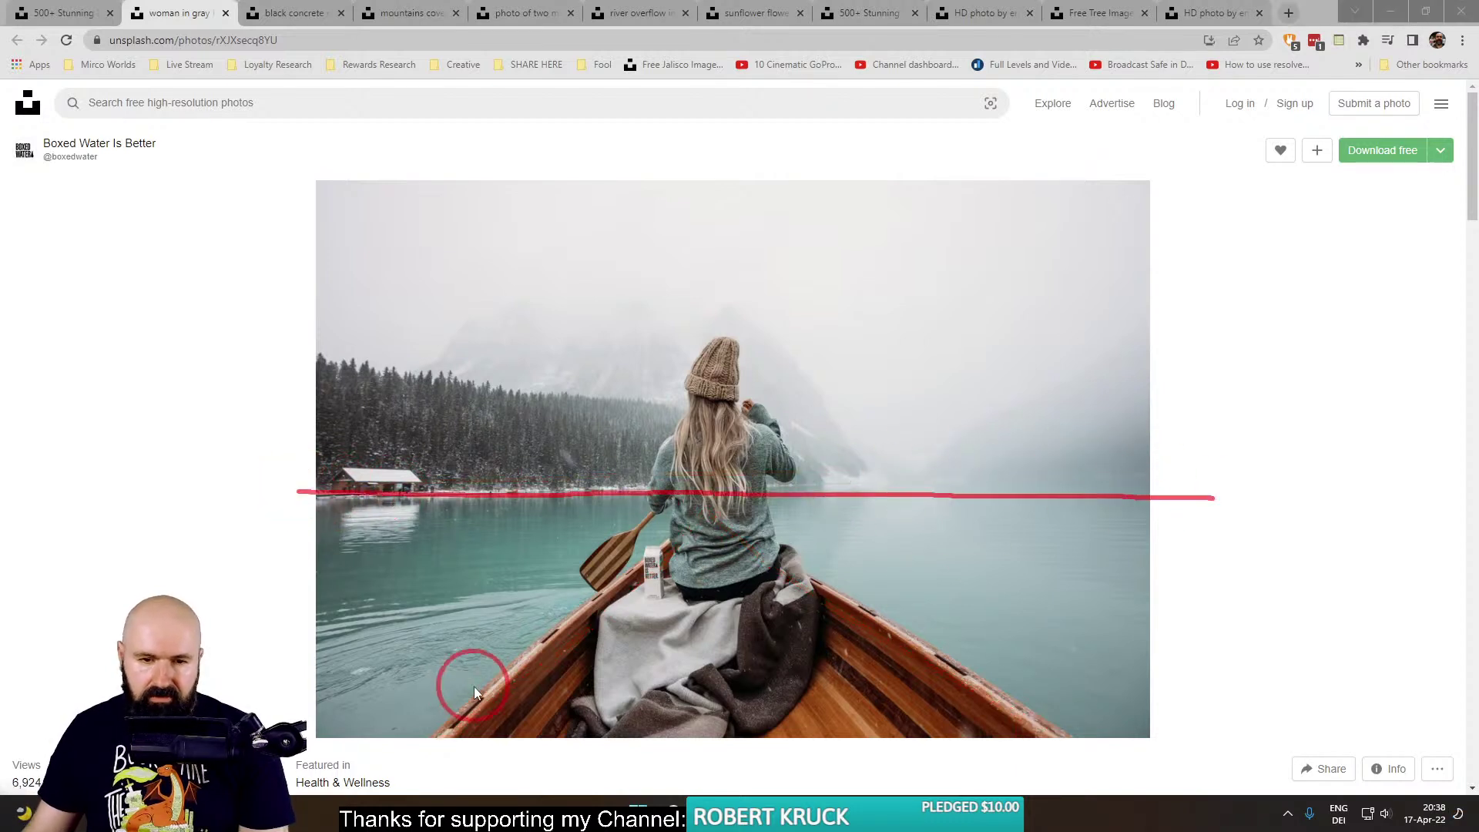
{"action": "mouse_move", "coordinate": [437, 732]}
{"action": "left_mouse_down"}
{"action": "mouse_move", "coordinate": [691, 516]}
{"action": "mouse_move", "coordinate": [780, 539]}
{"action": "mouse_move", "coordinate": [1103, 746]}
{"action": "left_mouse_up"}
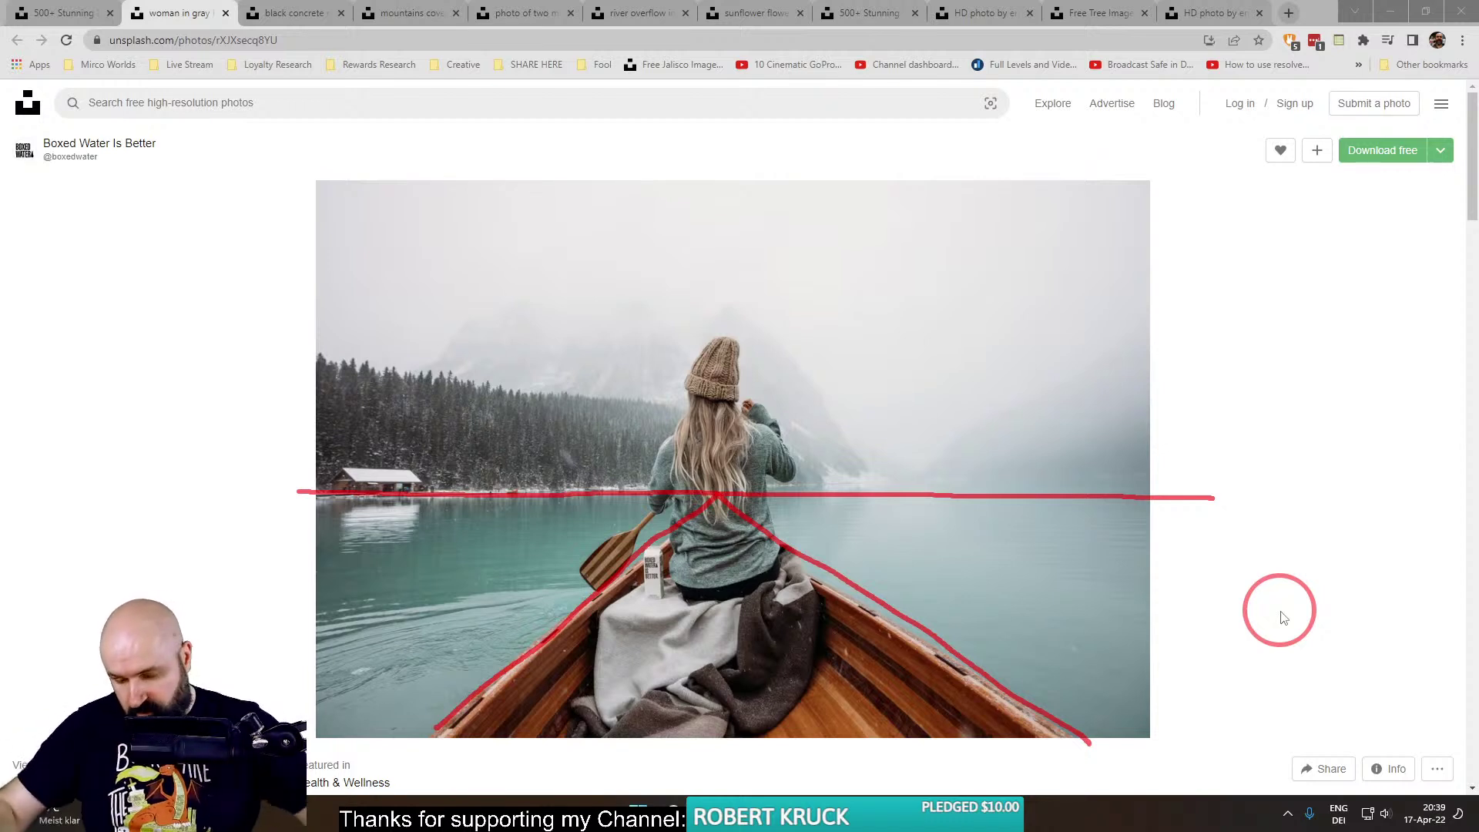
{"action": "key", "text": "Escape"}
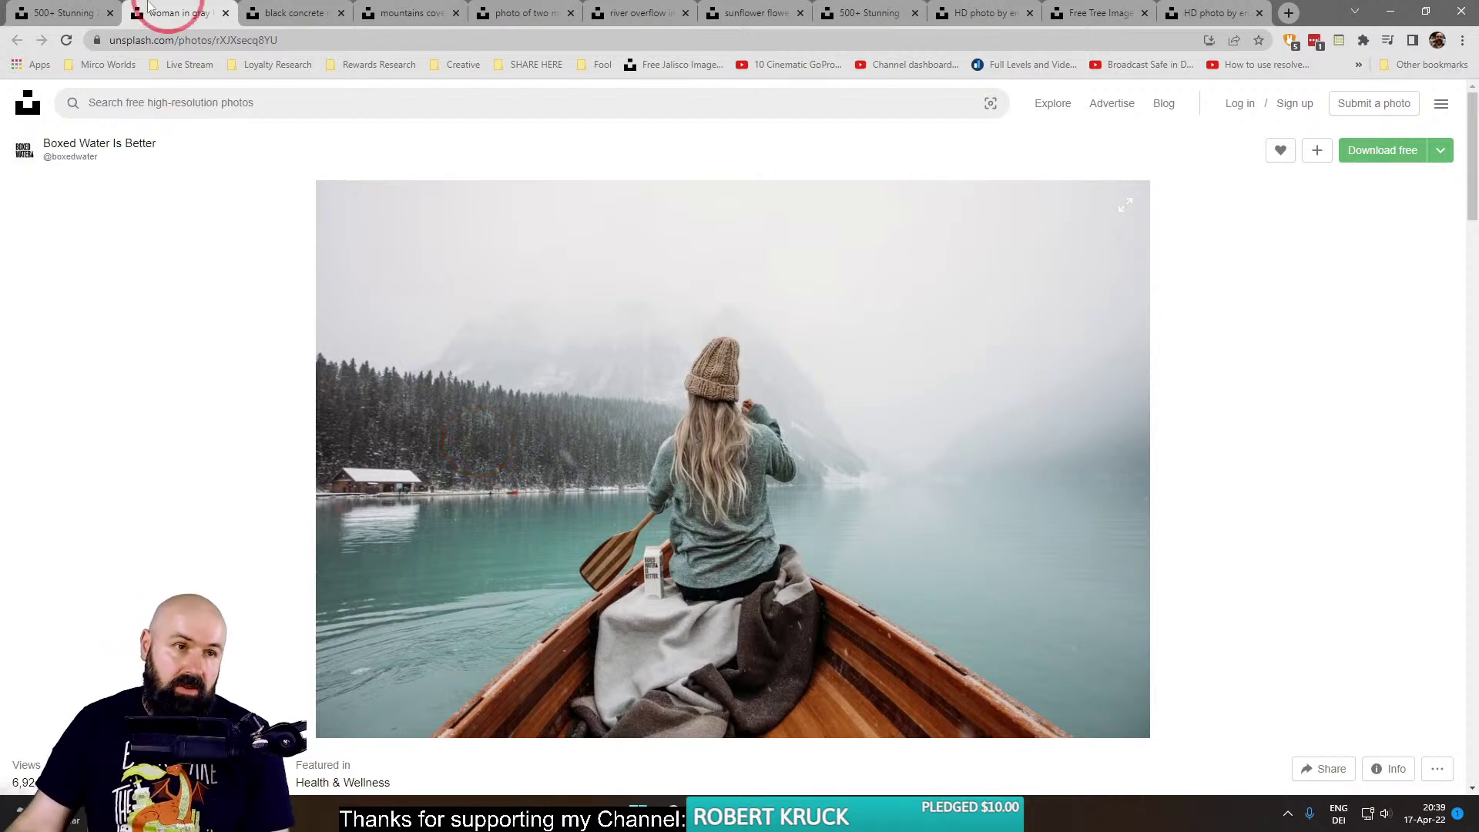
Return to the landscape results and open the green valley photo tagged Écosse in a new tab.
{"action": "left_click", "coordinate": [52, 16]}
{"action": "scroll", "coordinate": [239, 478], "scroll_direction": "down", "scroll_amount": 3}
{"action": "scroll", "coordinate": [239, 478], "scroll_direction": "down", "scroll_amount": 4}
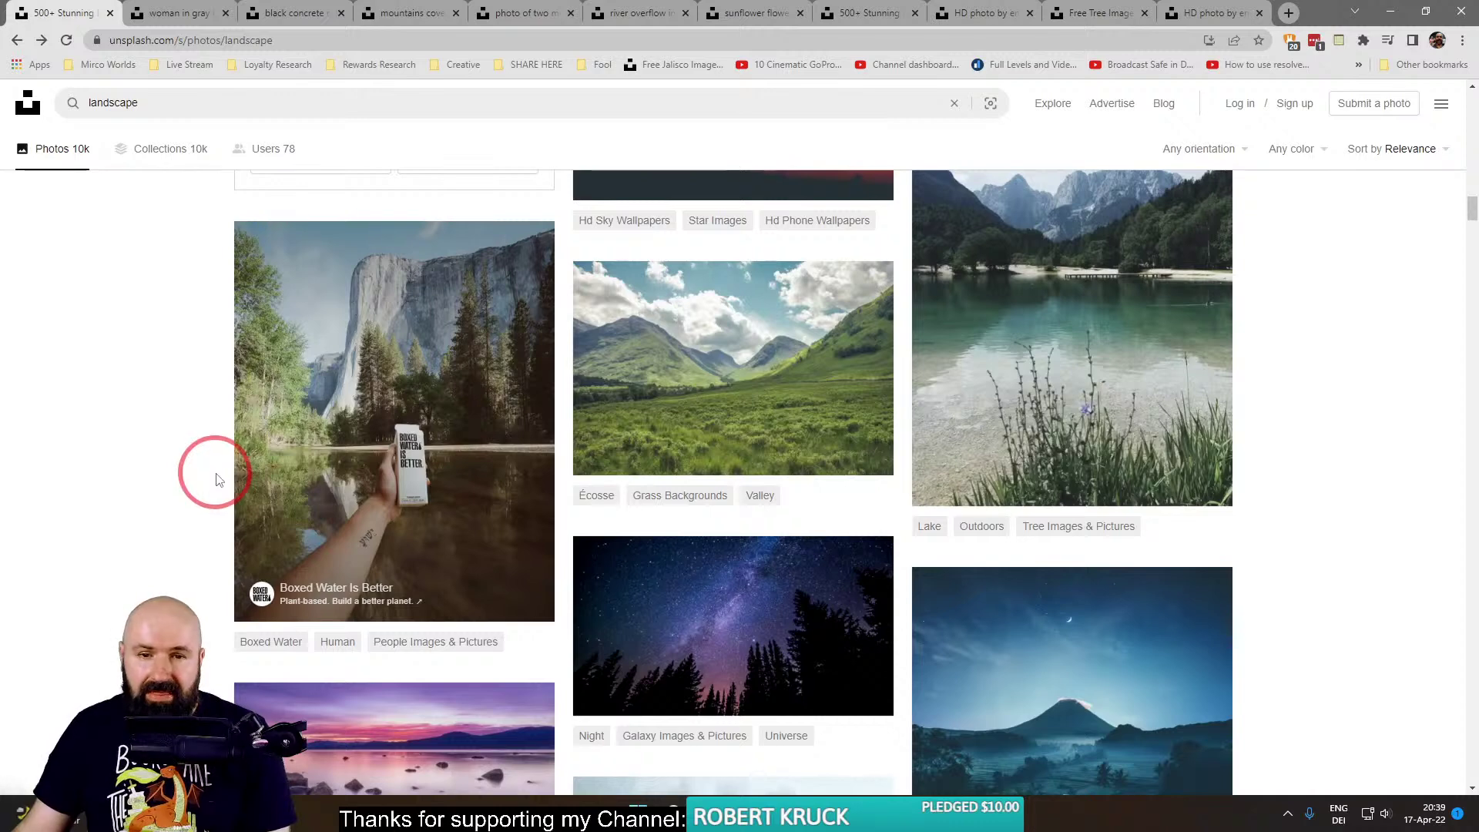
{"action": "right_click", "coordinate": [736, 396]}
{"action": "left_click", "coordinate": [802, 411]}
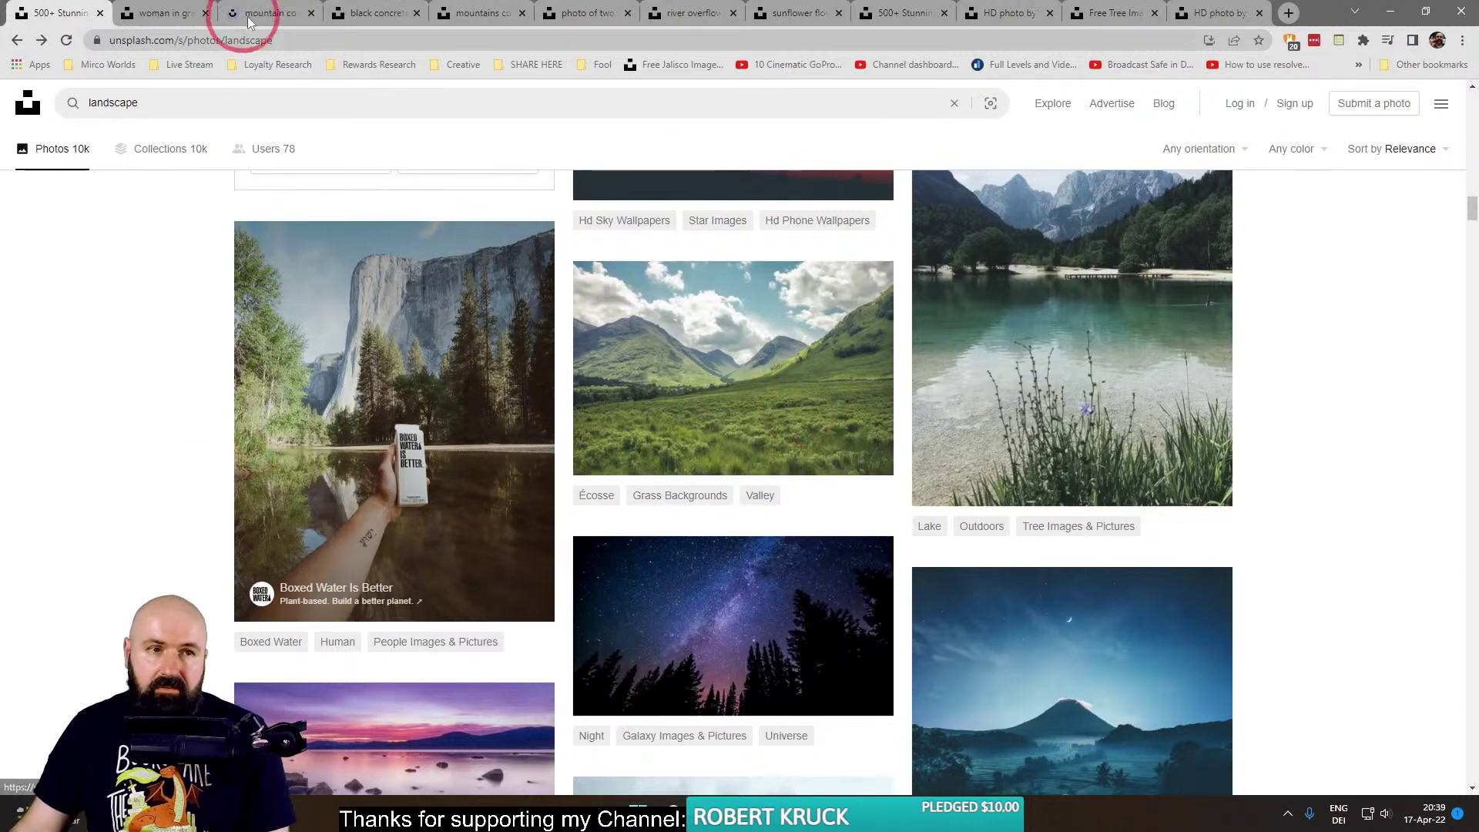
On the green valley photo, draw one U-shaped curve down the mountain slopes and up the opposite hillside, and clear it.
{"action": "left_click", "coordinate": [248, 13]}
{"action": "mouse_move", "coordinate": [380, 166]}
{"action": "left_mouse_down"}
{"action": "mouse_move", "coordinate": [576, 398]}
{"action": "mouse_move", "coordinate": [821, 480]}
{"action": "mouse_move", "coordinate": [1144, 266]}
{"action": "mouse_move", "coordinate": [1215, 139]}
{"action": "left_mouse_up"}
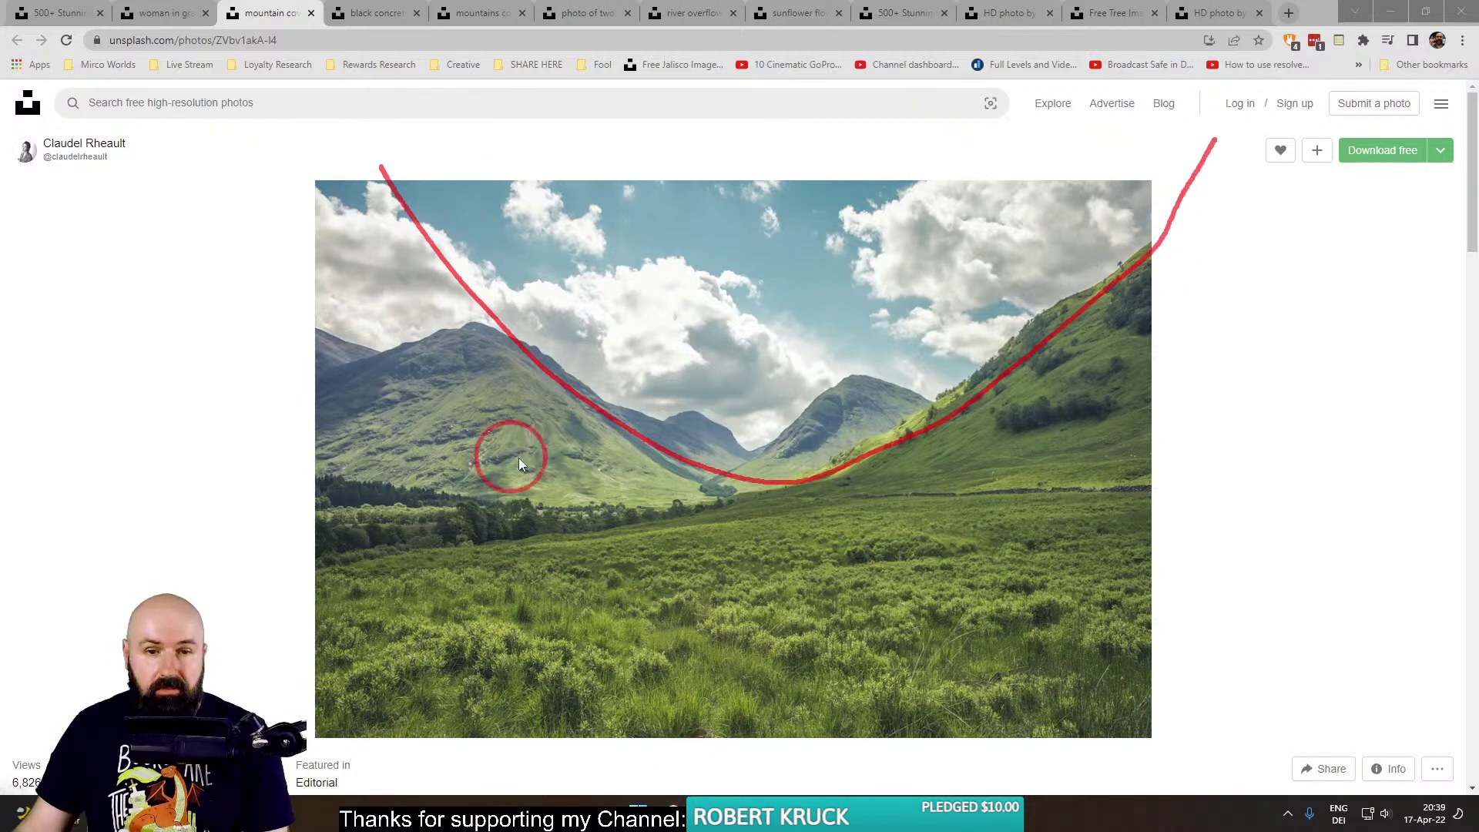
{"action": "key", "text": "Escape"}
Return to the landscape results and open the photo of the full moon over desert plants in a new tab.
{"action": "left_click", "coordinate": [61, 13]}
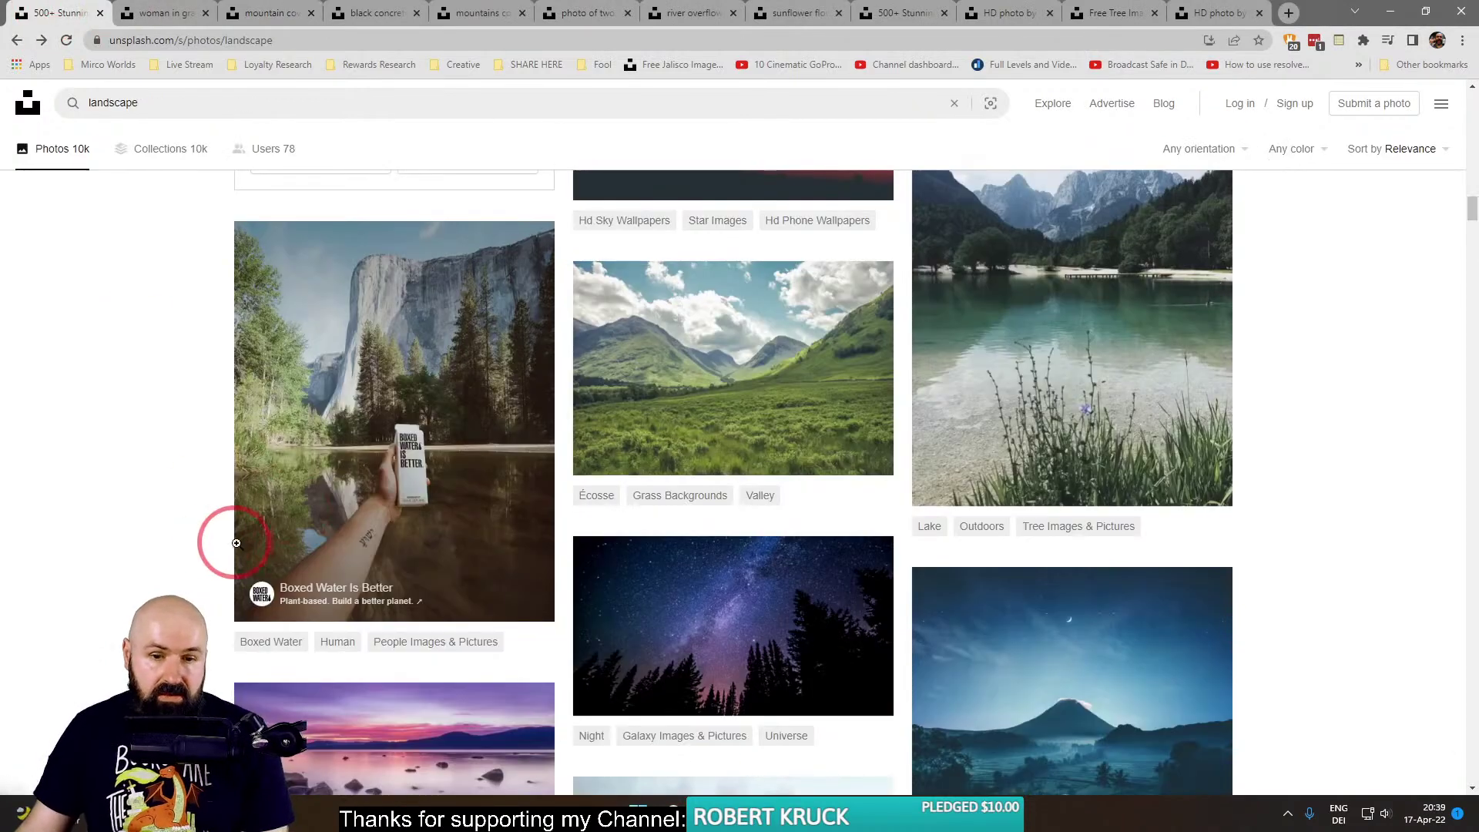
{"action": "scroll", "coordinate": [224, 539], "scroll_direction": "down", "scroll_amount": 5}
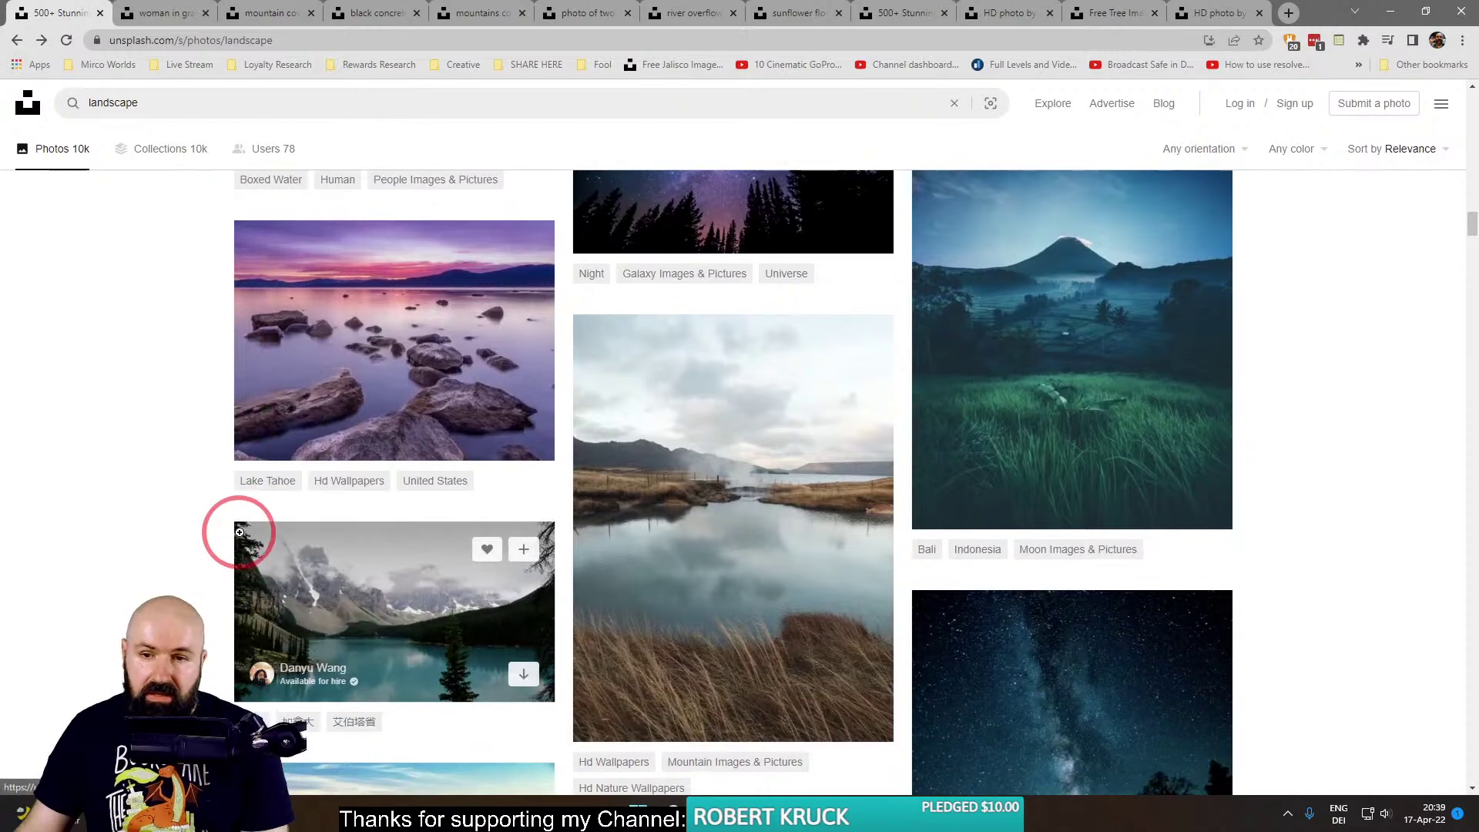
{"action": "scroll", "coordinate": [232, 540], "scroll_direction": "down", "scroll_amount": 8}
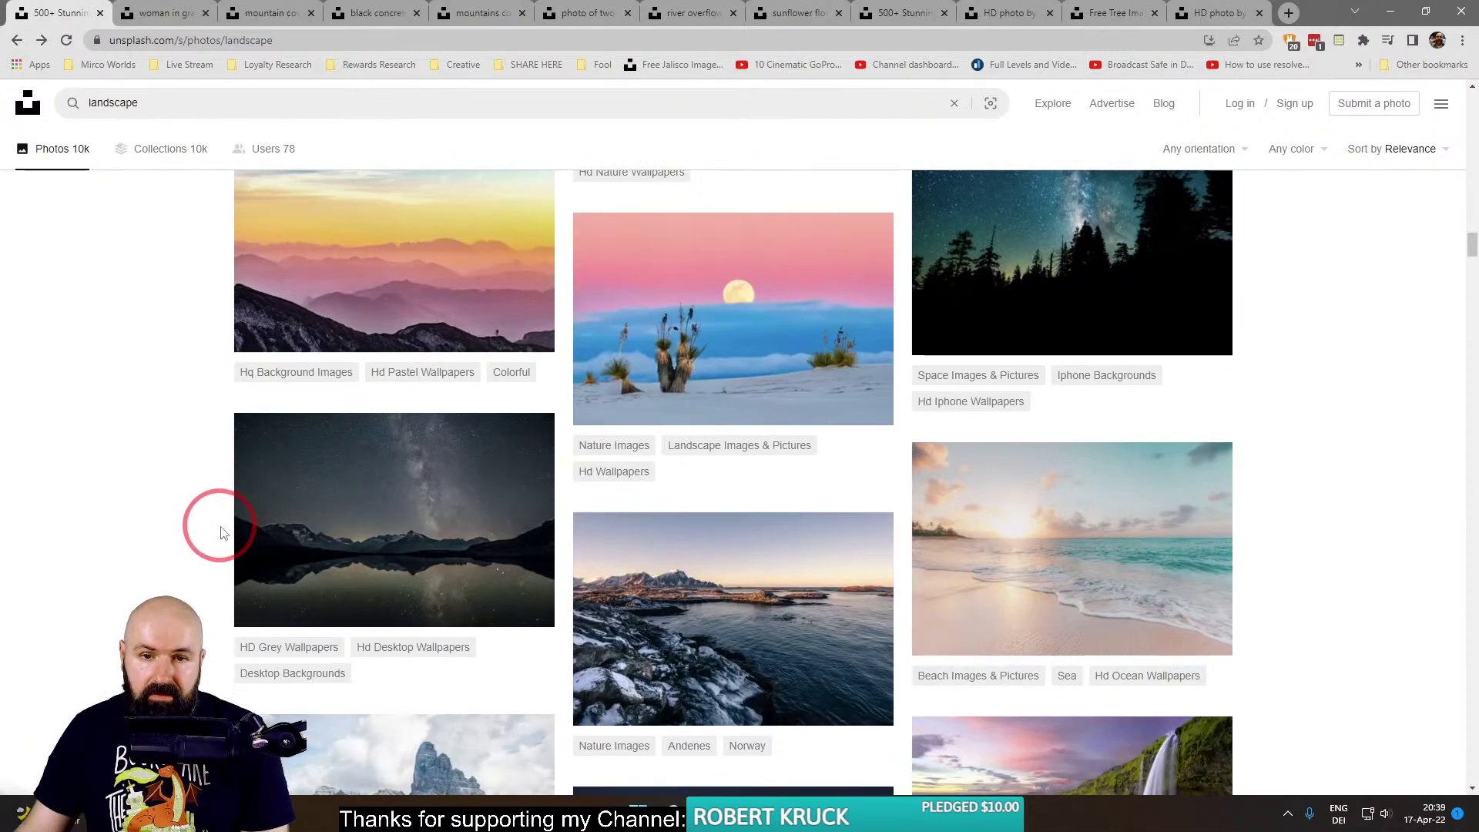
{"action": "scroll", "coordinate": [224, 531], "scroll_direction": "down", "scroll_amount": 1}
{"action": "right_click", "coordinate": [718, 282]}
{"action": "left_click", "coordinate": [751, 291]}
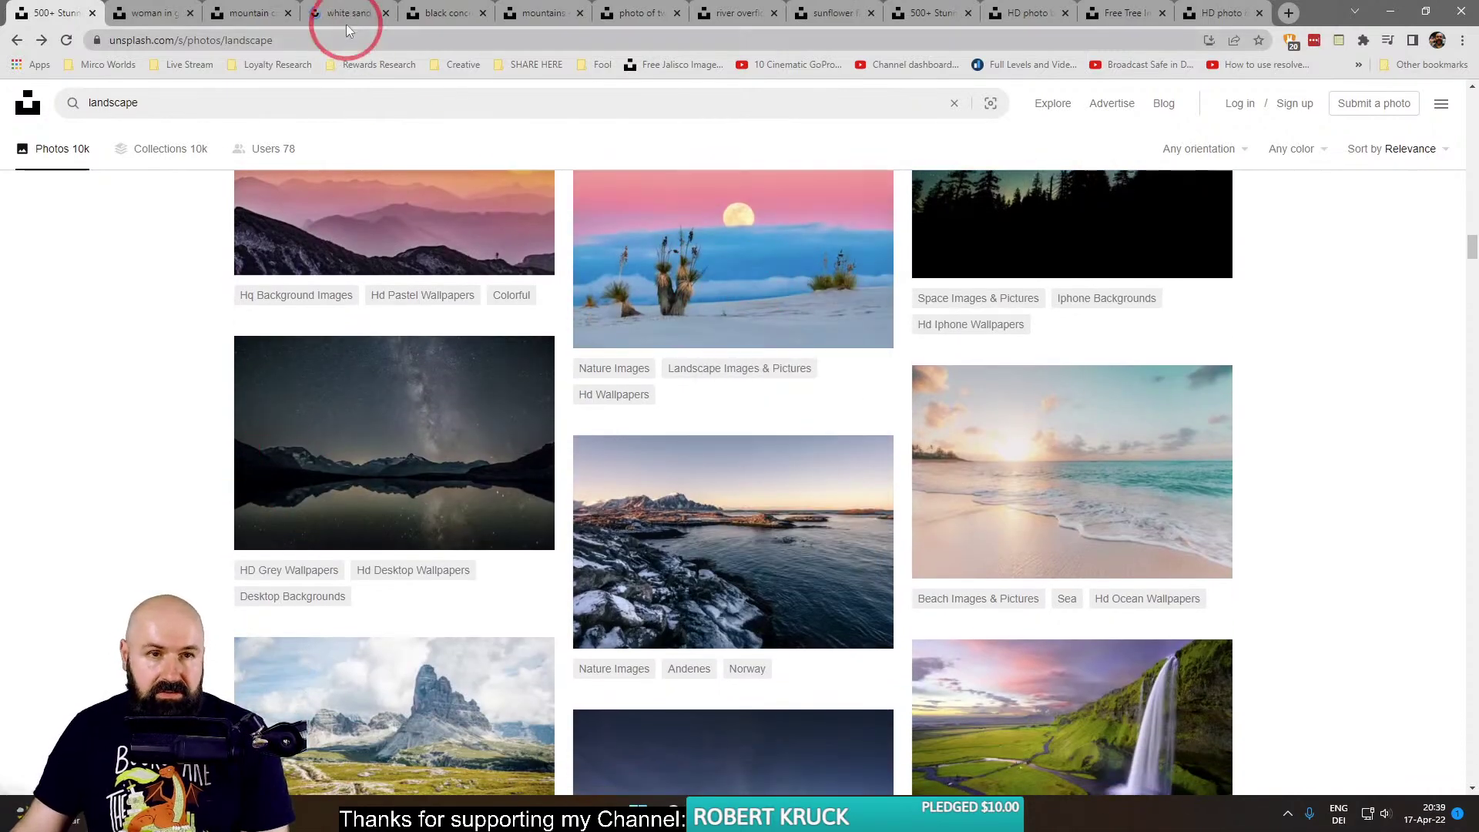
On the desert moon photo, draw a large box around the tall plants and a small one around the distant shrubs, and clear both.
{"action": "left_click", "coordinate": [339, 16]}
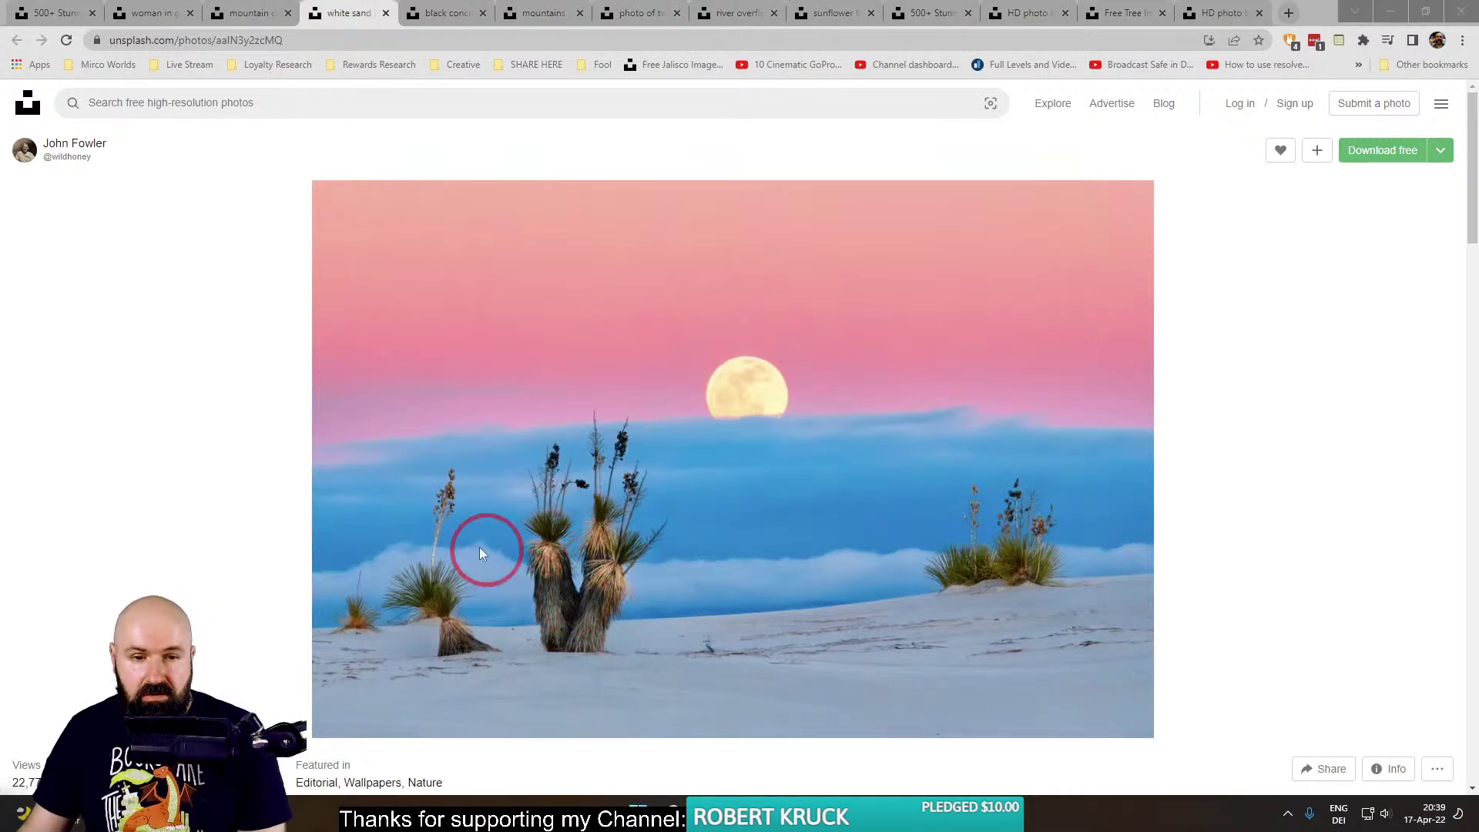
{"action": "mouse_move", "coordinate": [379, 404]}
{"action": "left_mouse_down"}
{"action": "mouse_move", "coordinate": [377, 645]}
{"action": "mouse_move", "coordinate": [400, 666]}
{"action": "mouse_move", "coordinate": [690, 666]}
{"action": "mouse_move", "coordinate": [696, 422]}
{"action": "mouse_move", "coordinate": [380, 414]}
{"action": "left_mouse_up"}
{"action": "mouse_move", "coordinate": [929, 477]}
{"action": "left_mouse_down"}
{"action": "mouse_move", "coordinate": [934, 599]}
{"action": "mouse_move", "coordinate": [1073, 590]}
{"action": "left_mouse_up"}
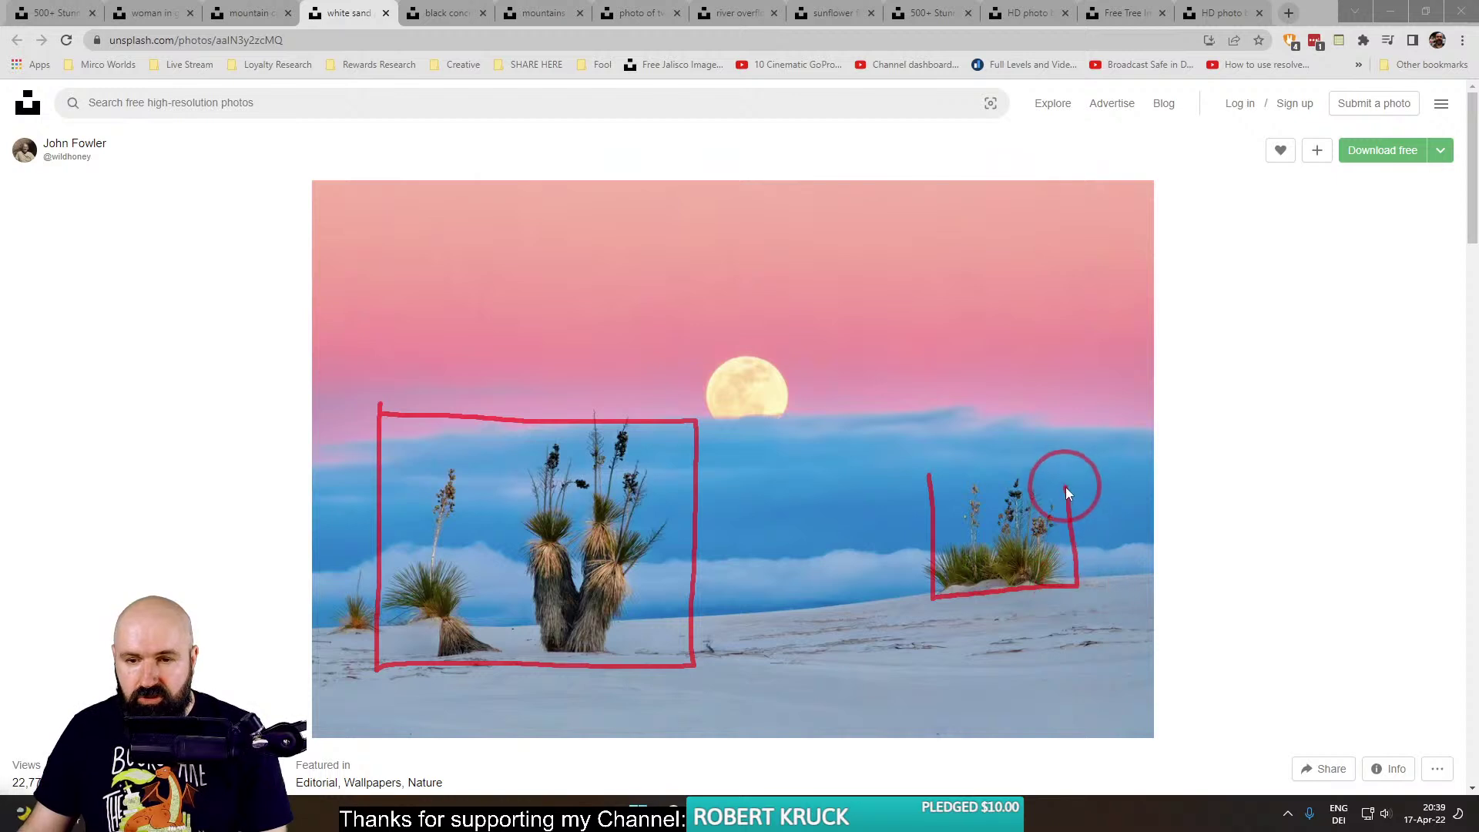
{"action": "left_click_drag", "start_coordinate": [1066, 493], "coordinate": [929, 479]}
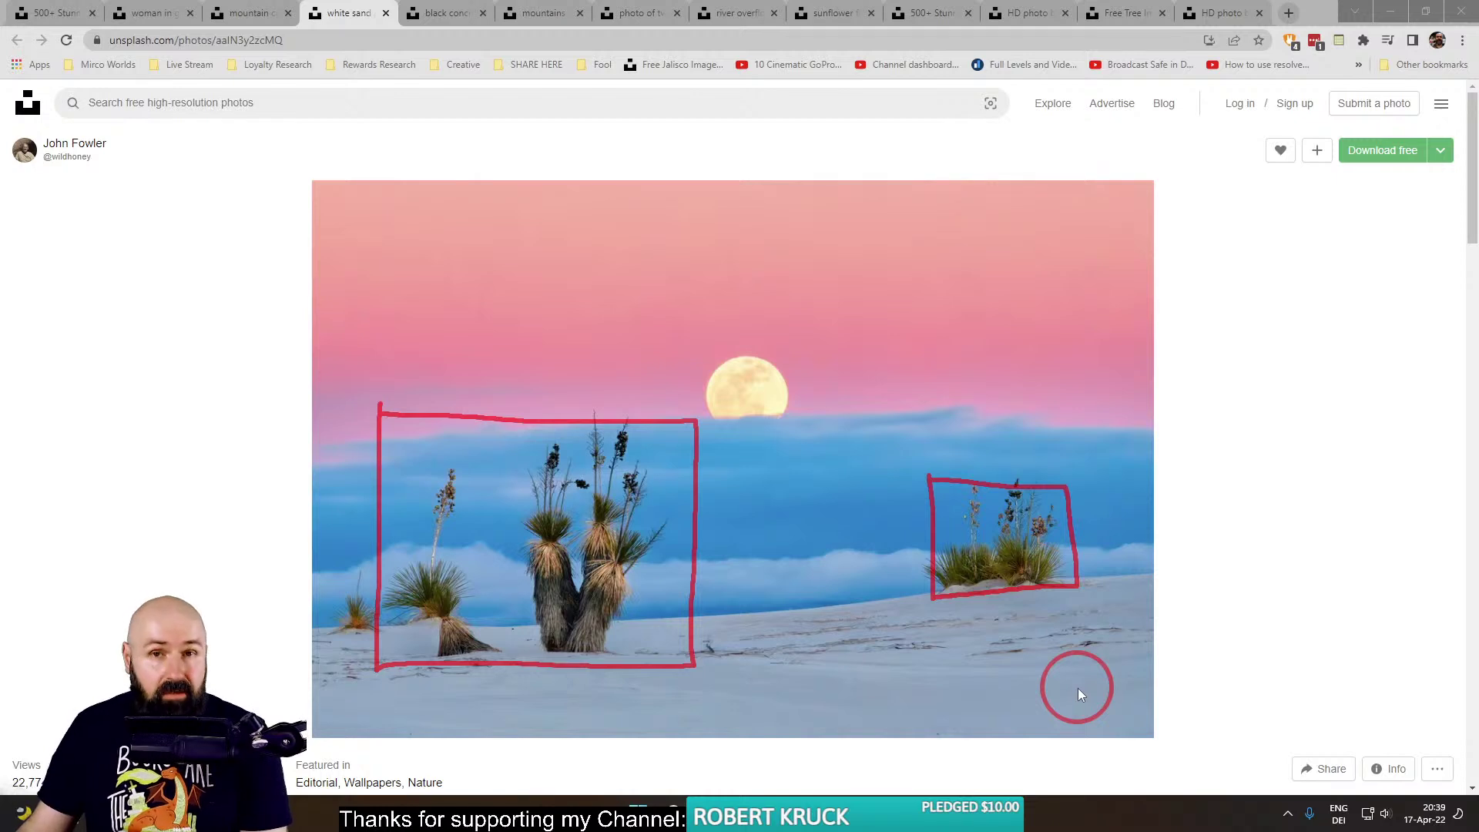
{"action": "key", "text": "Escape"}
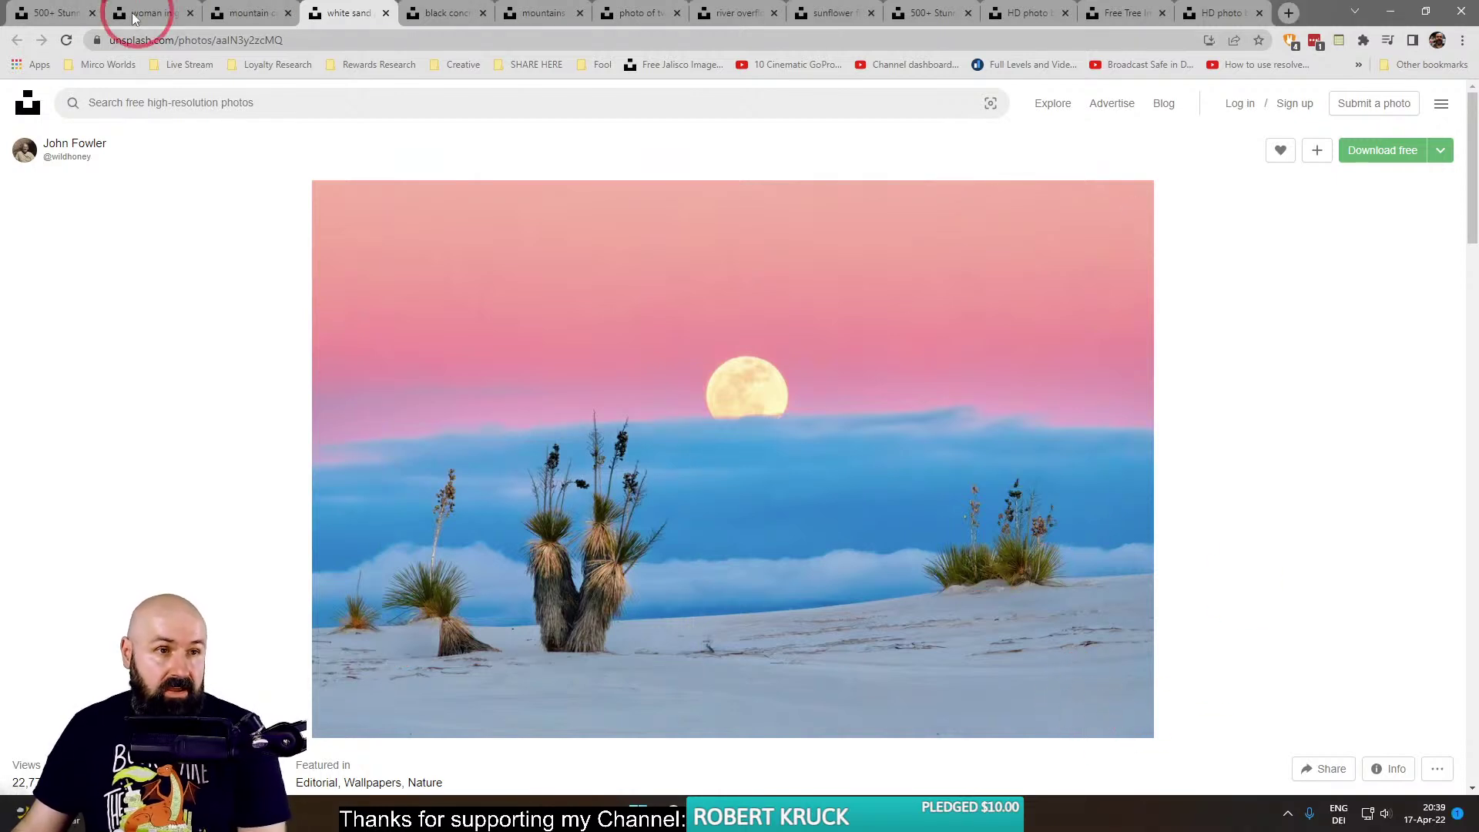
Return to the landscape results and close all other browser tabs.
{"action": "left_click", "coordinate": [69, 16]}
{"action": "right_click", "coordinate": [66, 17]}
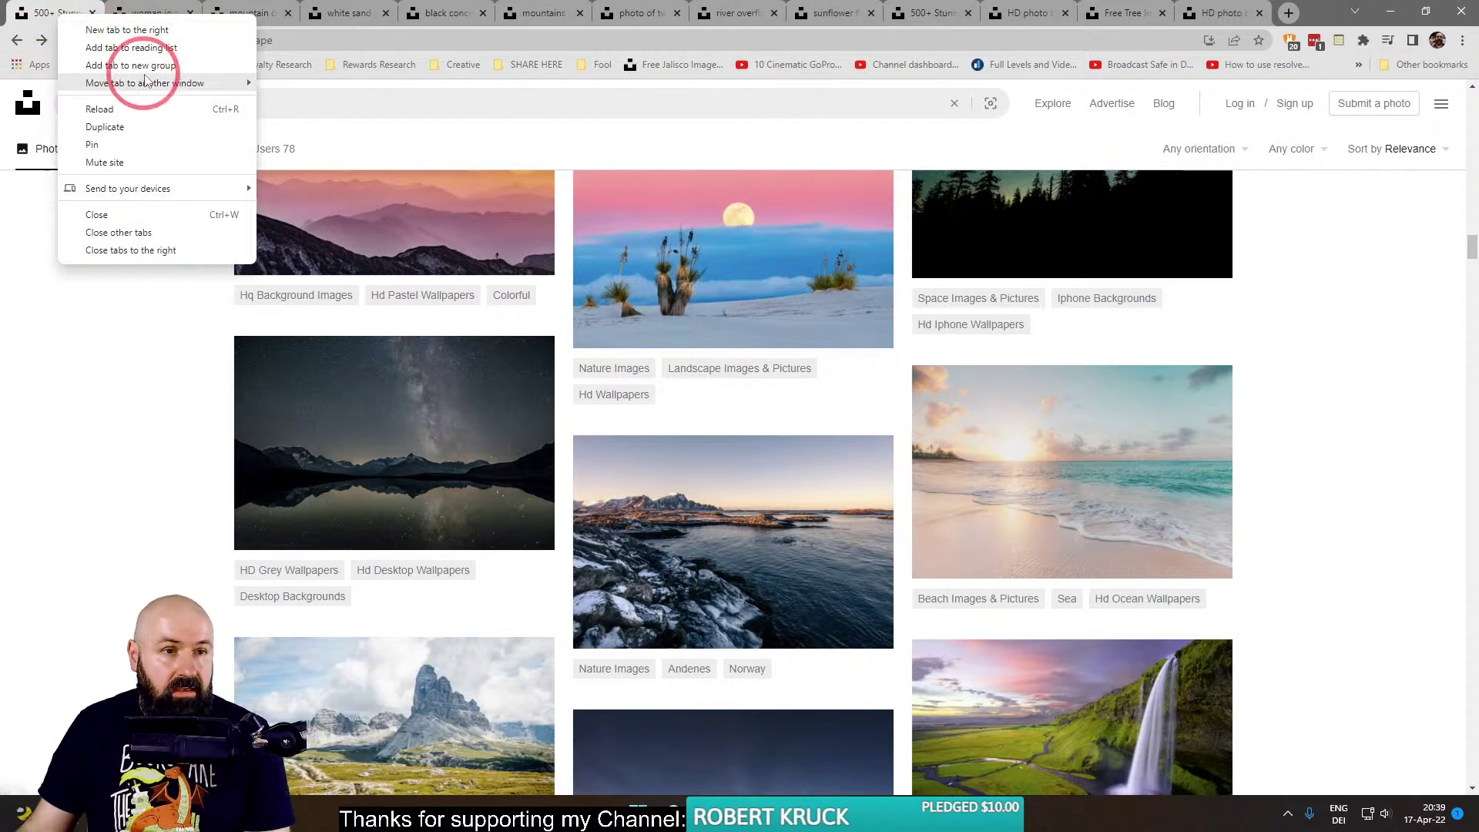
{"action": "left_click", "coordinate": [131, 232]}
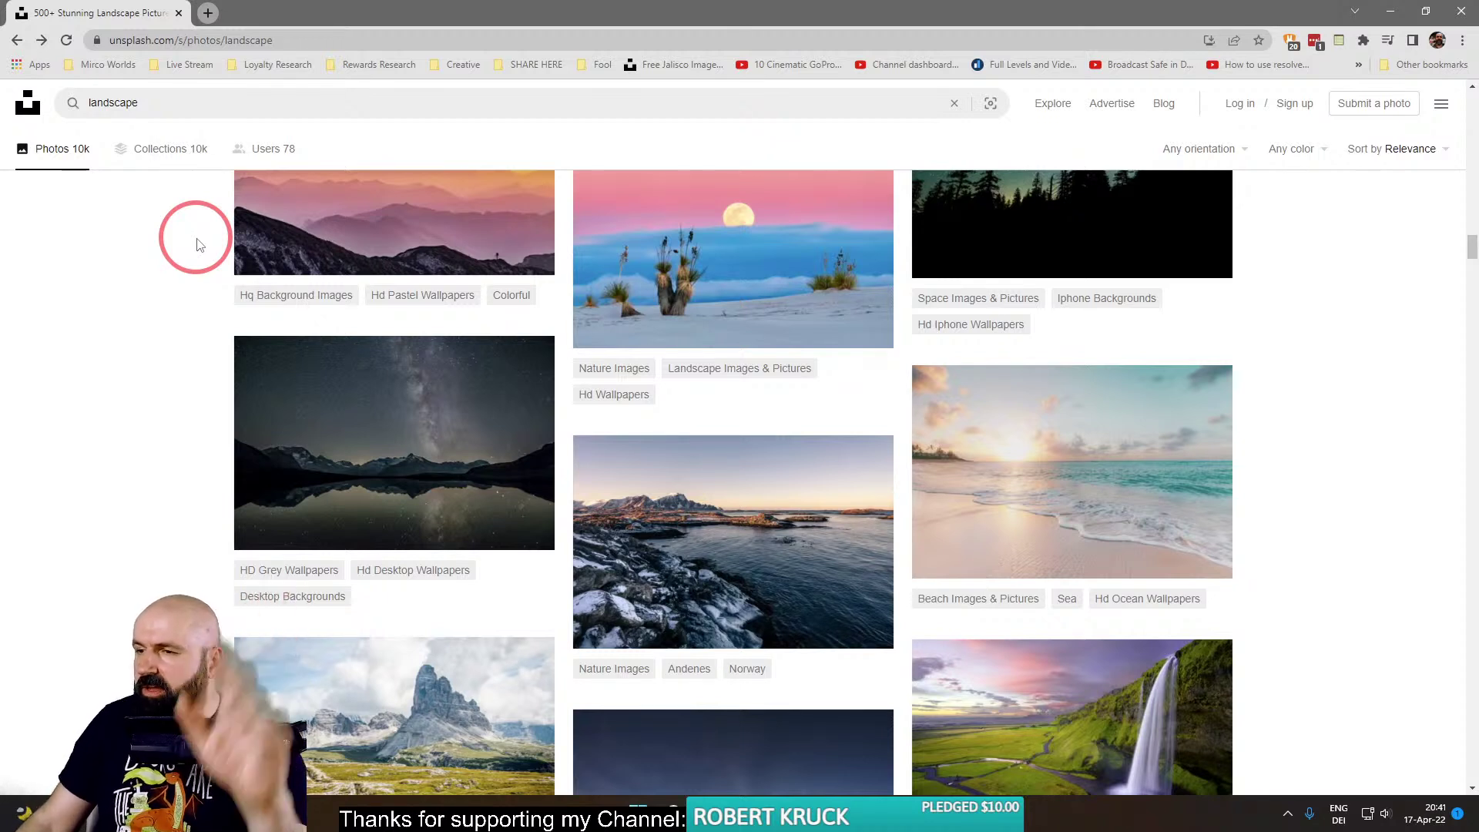
Find the aerial photo of a forest meeting turquoise water in the landscape results and open it in a new tab.
{"action": "scroll", "coordinate": [177, 355], "scroll_direction": "down", "scroll_amount": 10}
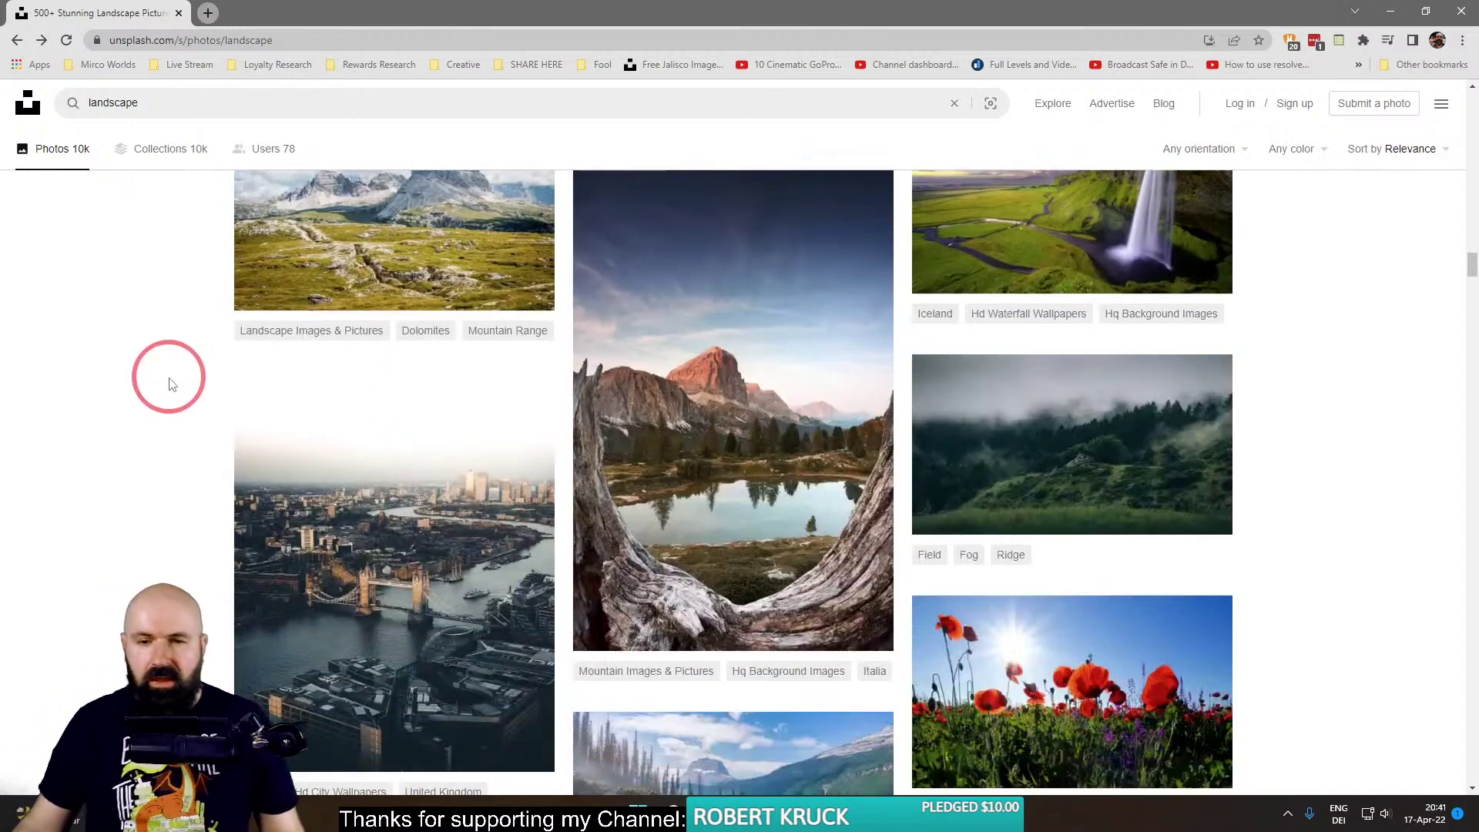
{"action": "scroll", "coordinate": [170, 393], "scroll_direction": "down", "scroll_amount": 6}
{"action": "scroll", "coordinate": [176, 431], "scroll_direction": "up", "scroll_amount": 2}
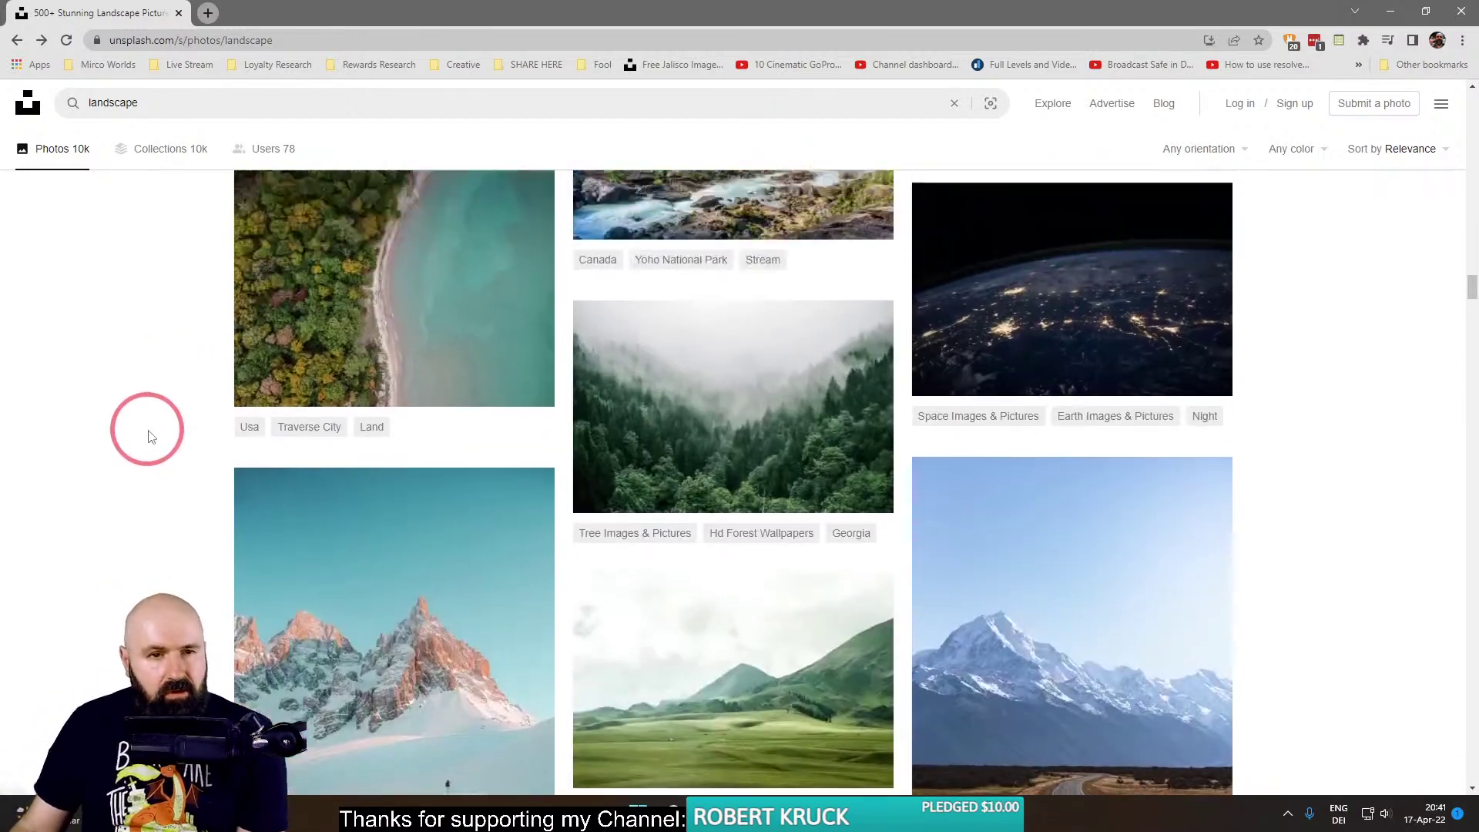
{"action": "right_click", "coordinate": [379, 387]}
{"action": "left_click", "coordinate": [423, 400]}
Find the Kenya sunset photo with a lone tree in the landscape results and open it in a new tab.
{"action": "scroll", "coordinate": [223, 416], "scroll_direction": "down", "scroll_amount": 6}
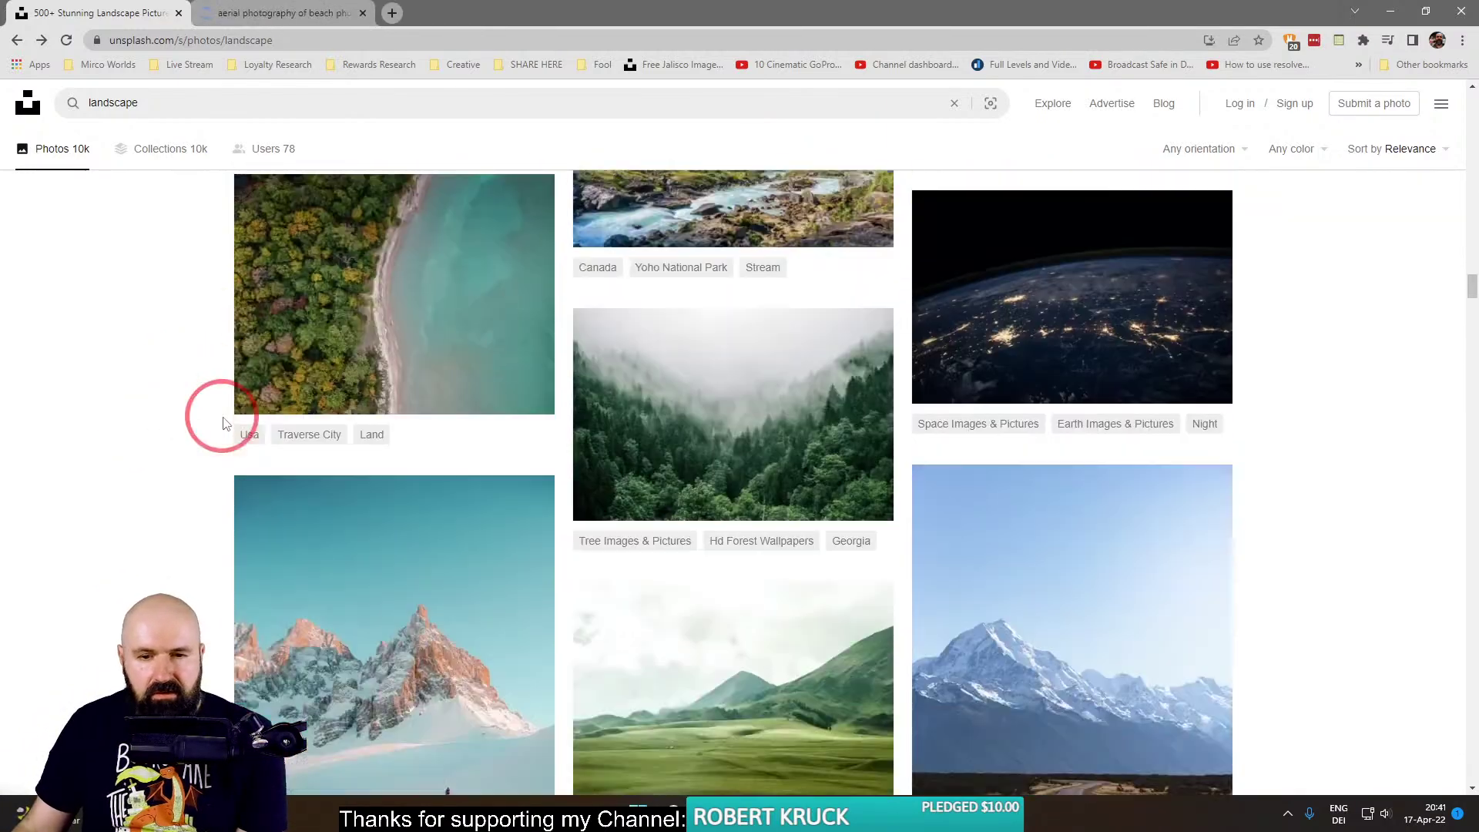
{"action": "scroll", "coordinate": [223, 422], "scroll_direction": "down", "scroll_amount": 9}
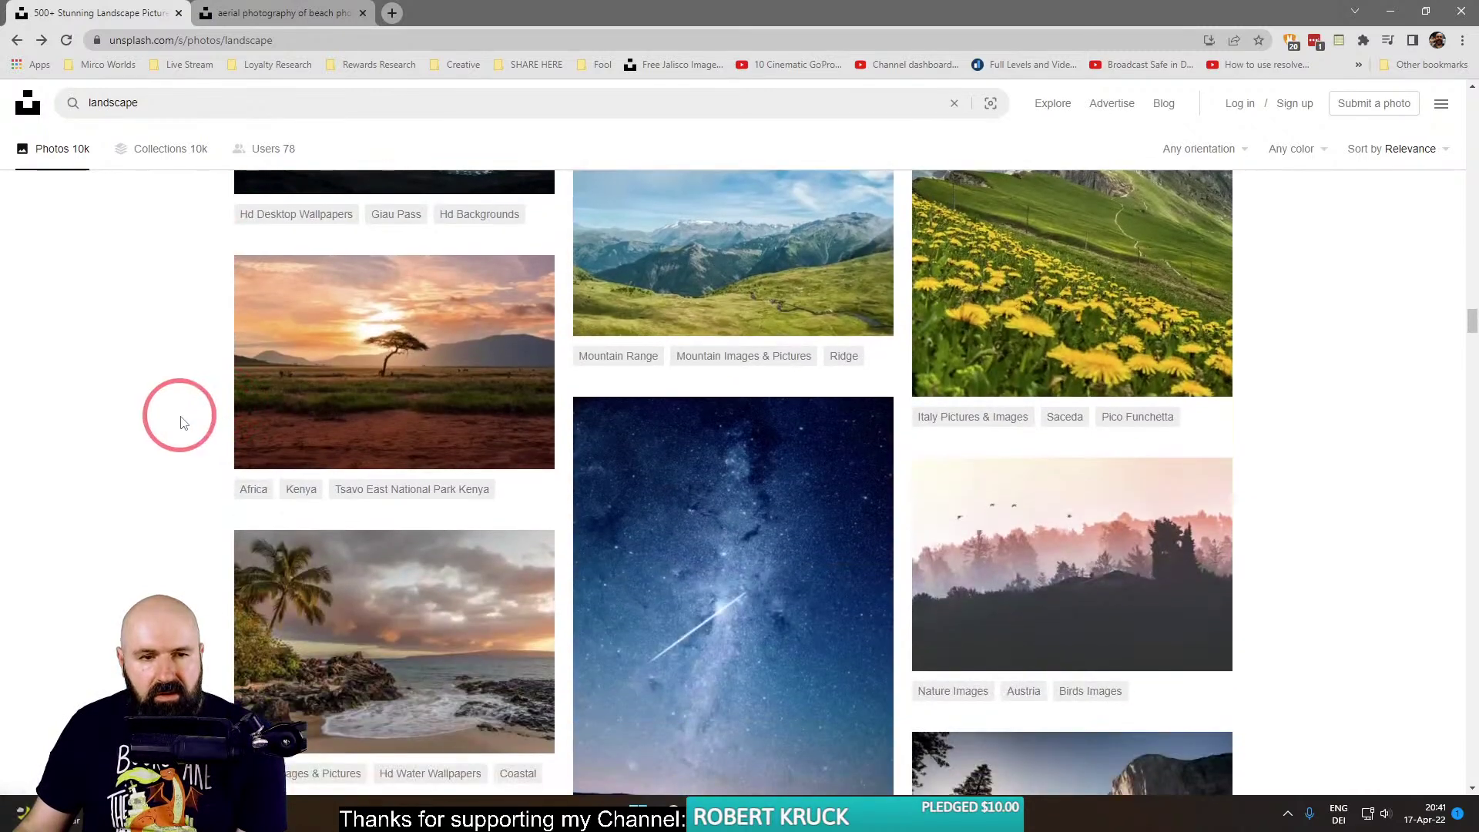
{"action": "right_click", "coordinate": [333, 355]}
{"action": "left_click", "coordinate": [362, 373]}
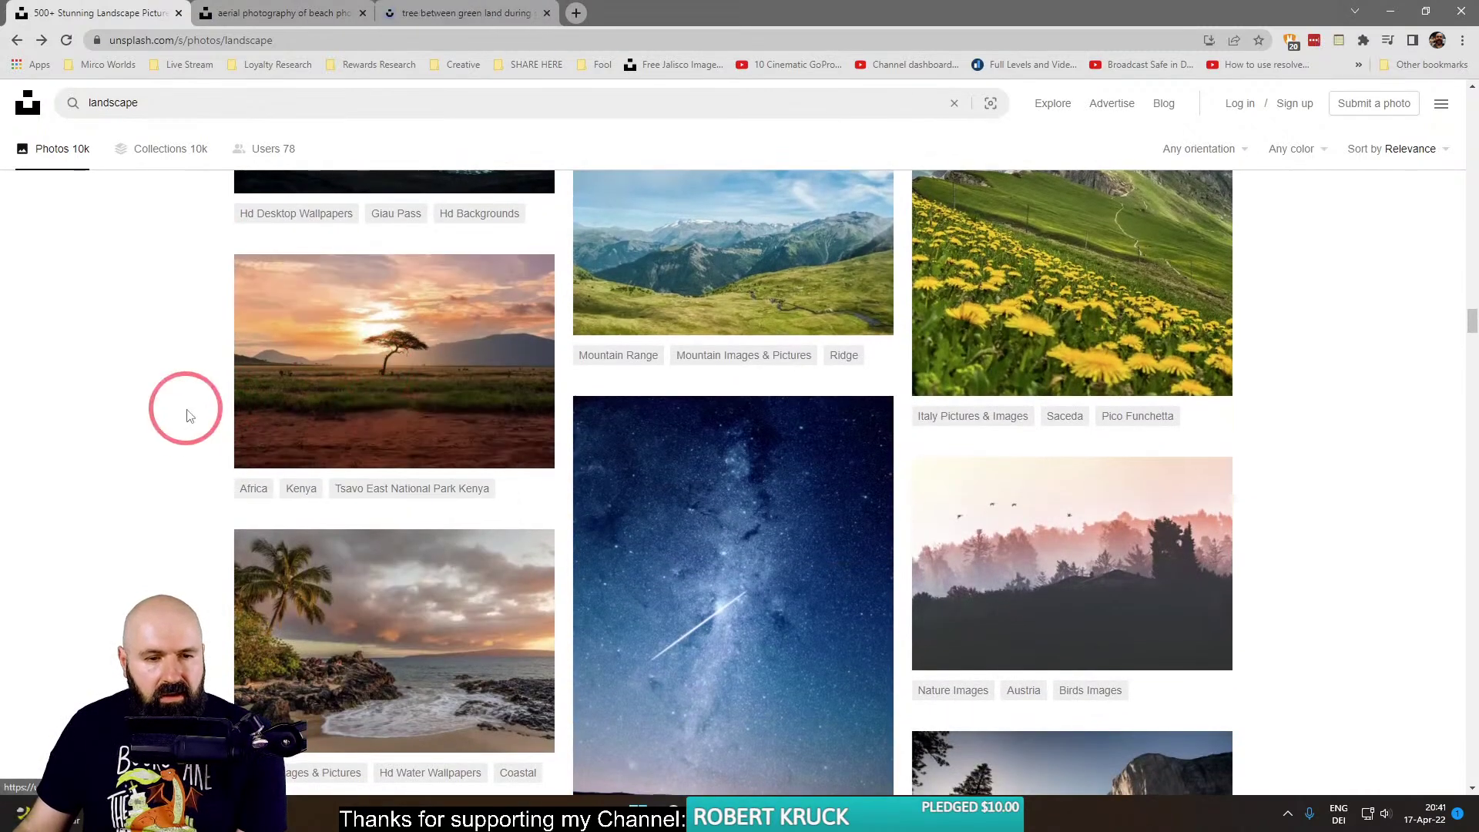
Browse further through the landscape results and open the photo of layered pink misty mountains in a new tab.
{"action": "scroll", "coordinate": [183, 416], "scroll_direction": "down", "scroll_amount": 2}
{"action": "scroll", "coordinate": [180, 416], "scroll_direction": "down", "scroll_amount": 10}
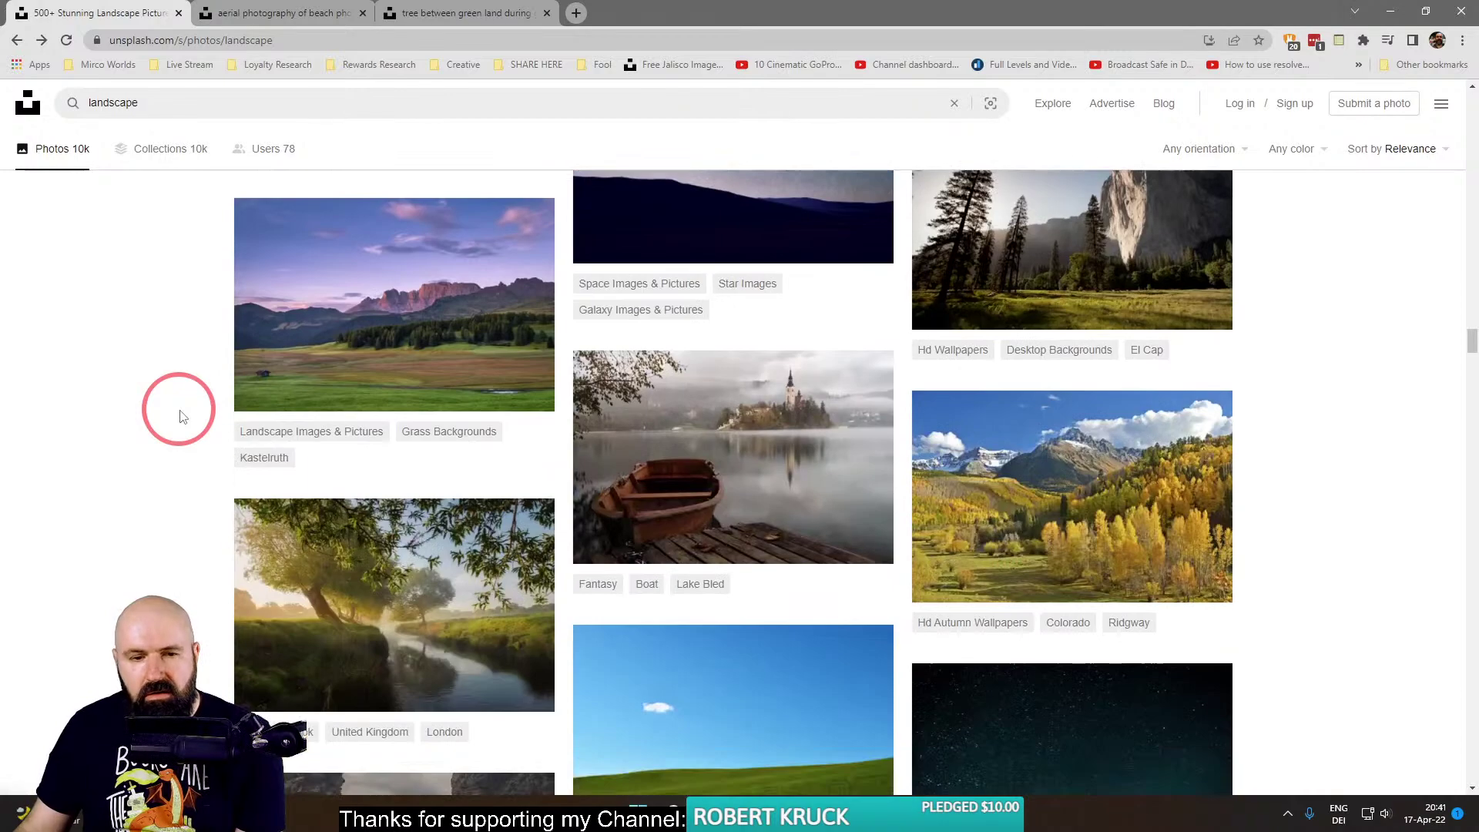
{"action": "scroll", "coordinate": [182, 416], "scroll_direction": "down", "scroll_amount": 7}
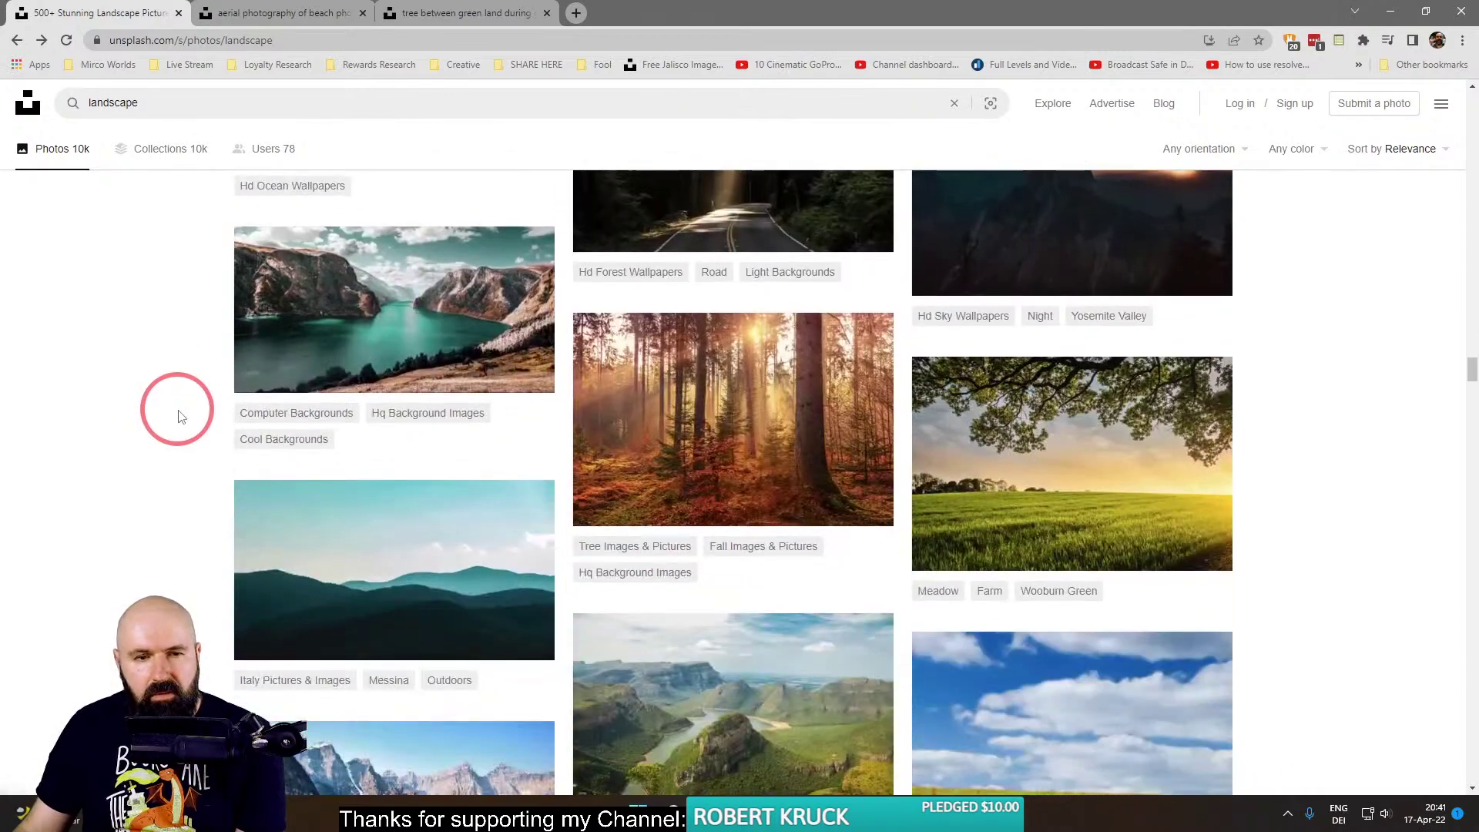
{"action": "scroll", "coordinate": [179, 416], "scroll_direction": "down", "scroll_amount": 5}
{"action": "scroll", "coordinate": [177, 416], "scroll_direction": "down", "scroll_amount": 4}
{"action": "scroll", "coordinate": [176, 416], "scroll_direction": "up", "scroll_amount": 4}
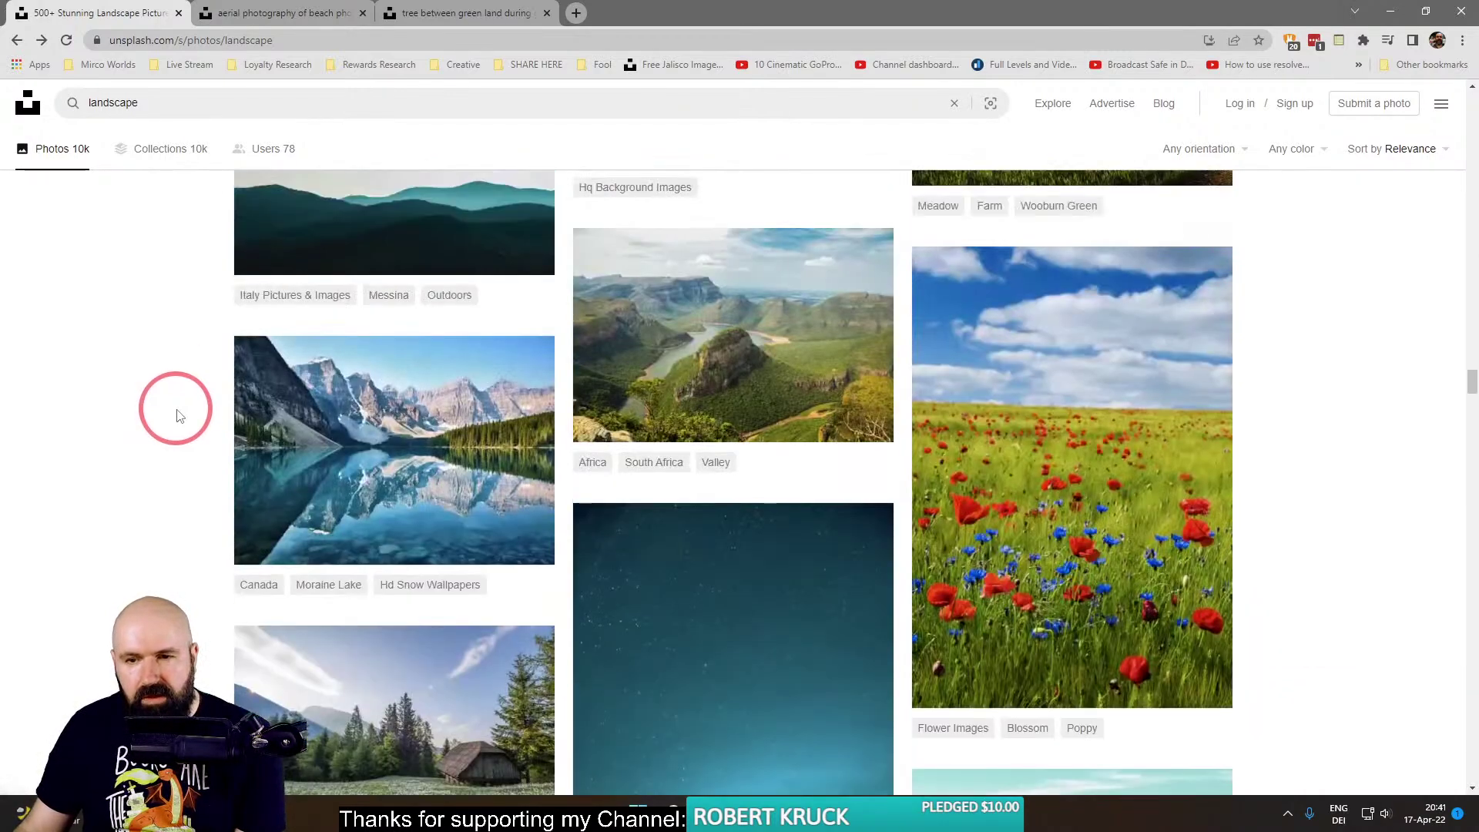
{"action": "scroll", "coordinate": [176, 416], "scroll_direction": "down", "scroll_amount": 9}
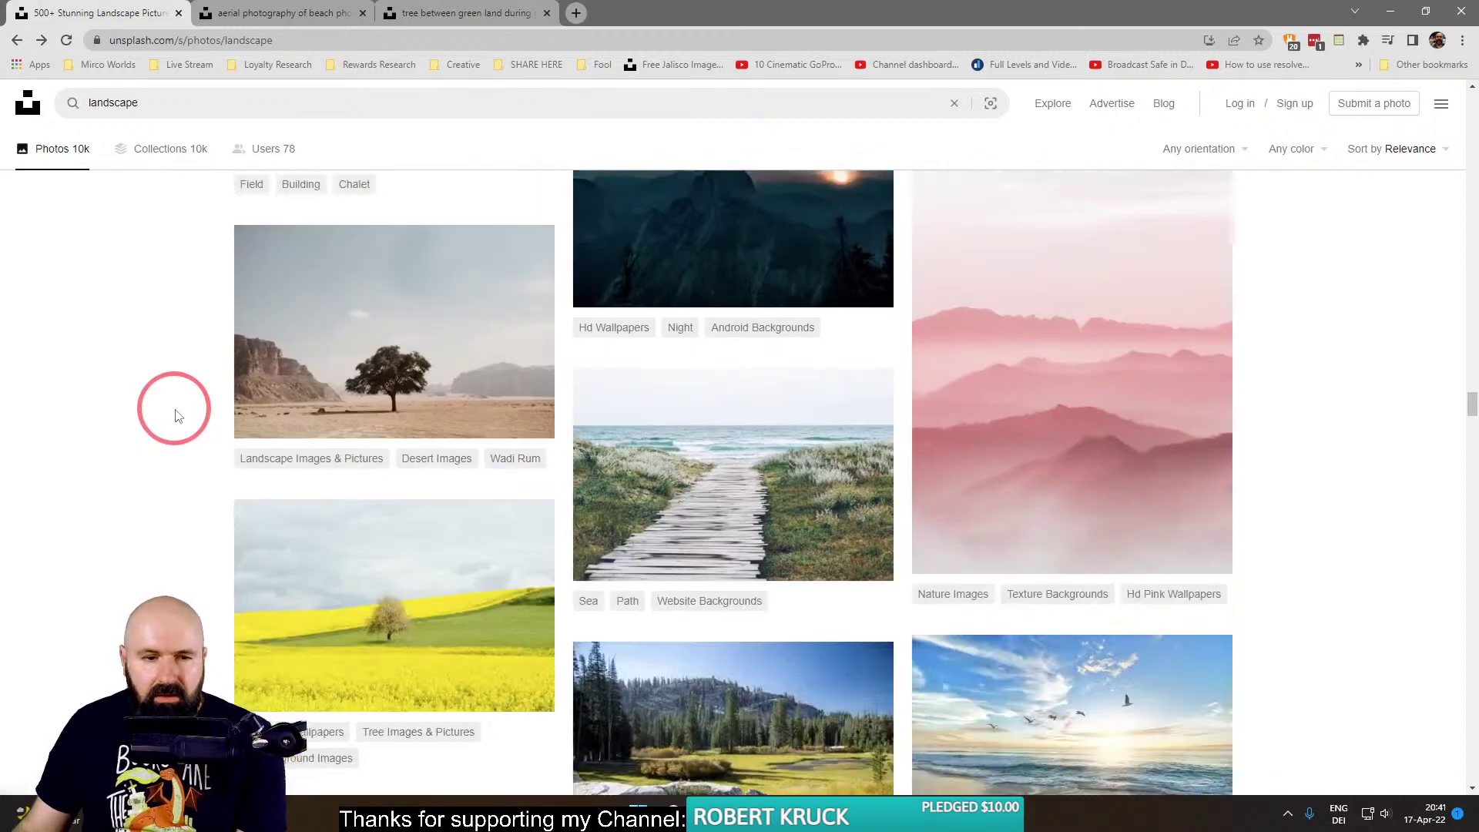
{"action": "scroll", "coordinate": [174, 409], "scroll_direction": "up", "scroll_amount": 2}
{"action": "right_click", "coordinate": [1061, 379]}
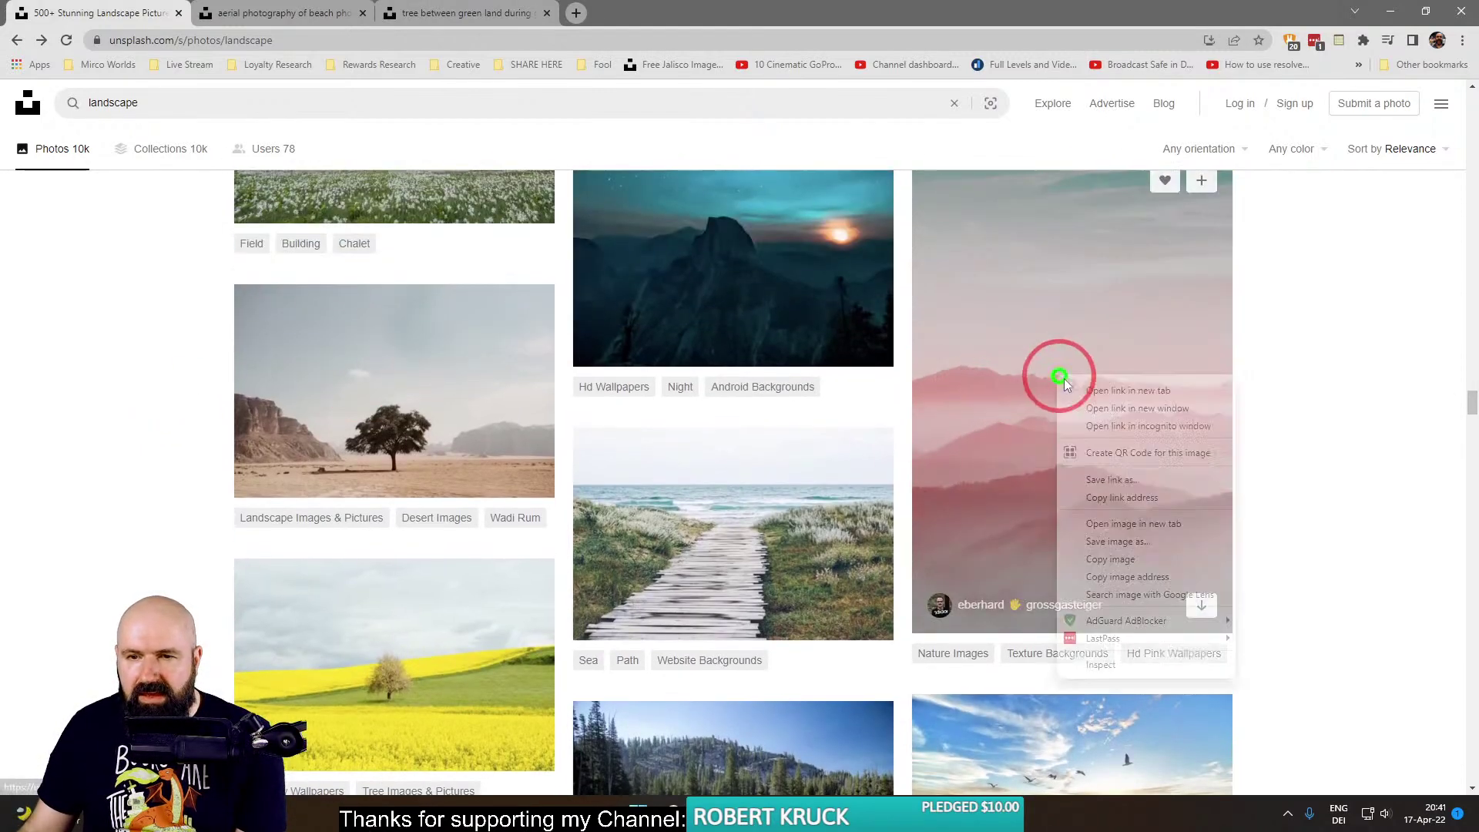
{"action": "left_click", "coordinate": [1078, 390]}
Find the photo of rippled green hills in the landscape results and open it in a new tab.
{"action": "scroll", "coordinate": [185, 439], "scroll_direction": "down", "scroll_amount": 13}
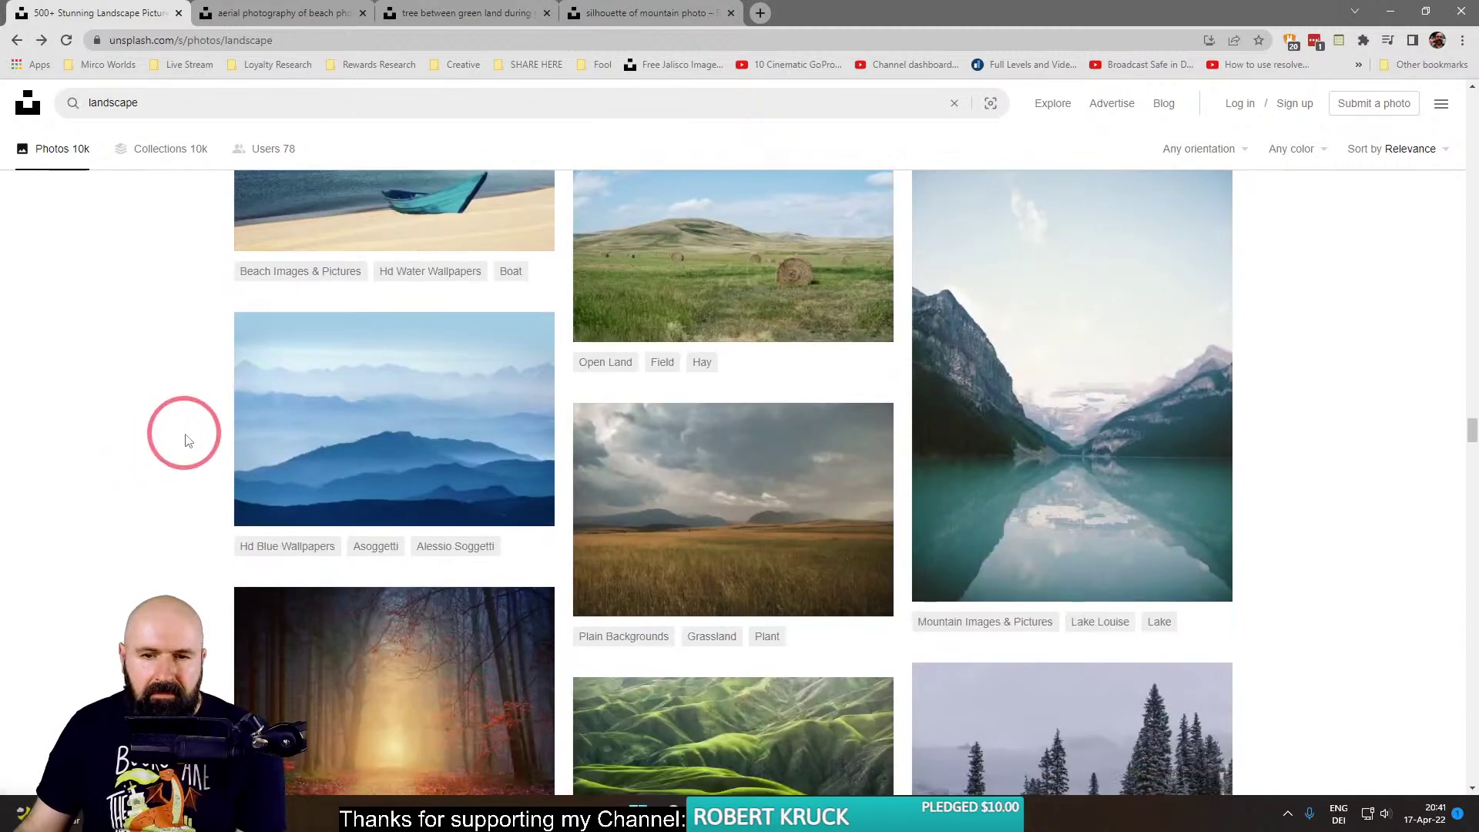
{"action": "scroll", "coordinate": [185, 439], "scroll_direction": "down", "scroll_amount": 5}
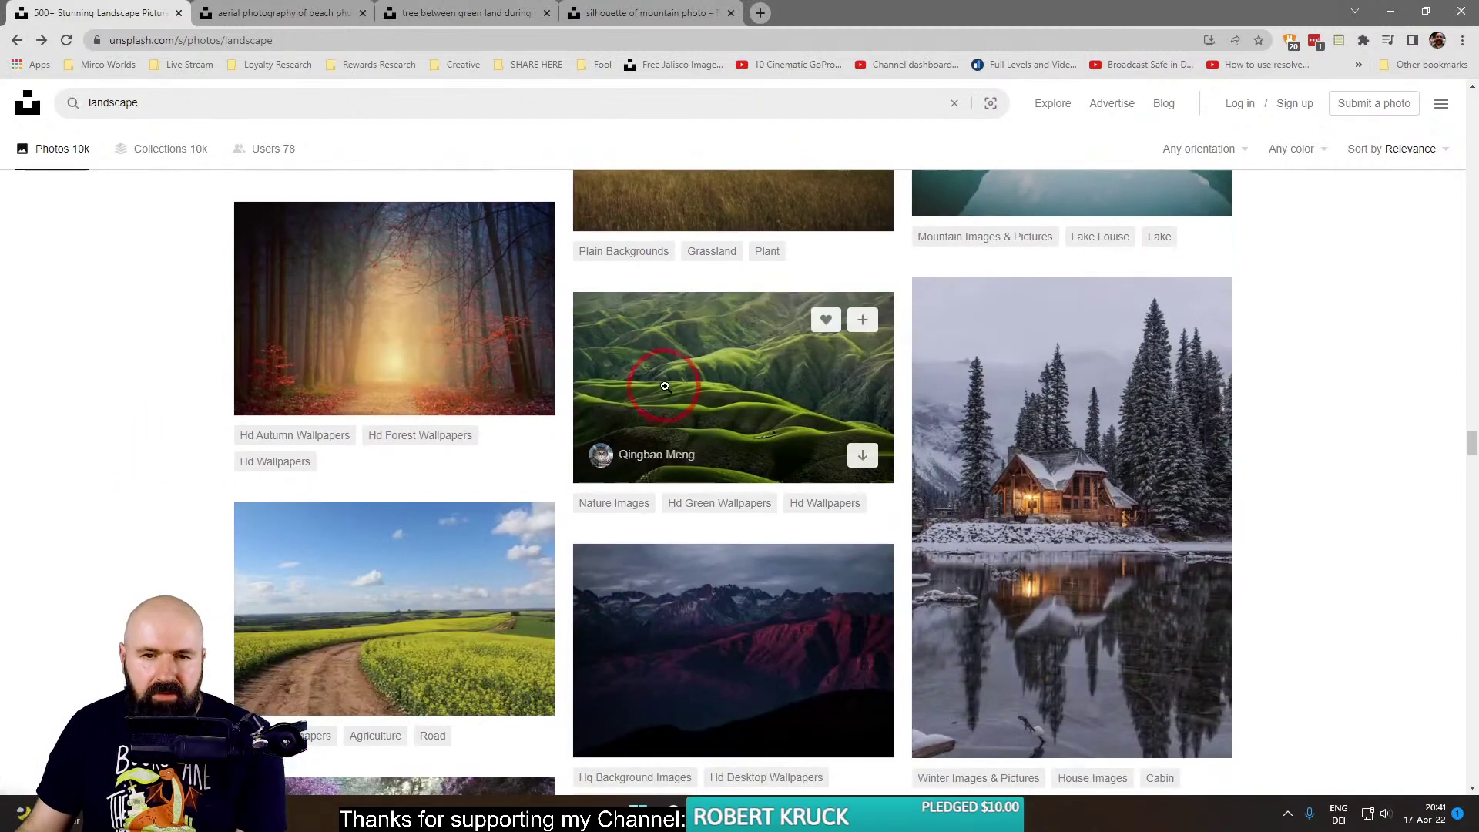
{"action": "right_click", "coordinate": [665, 386]}
{"action": "left_click", "coordinate": [678, 396]}
Switch to the opened aerial photo of the forested shoreline.
{"action": "scroll", "coordinate": [298, 408], "scroll_direction": "up", "scroll_amount": 4}
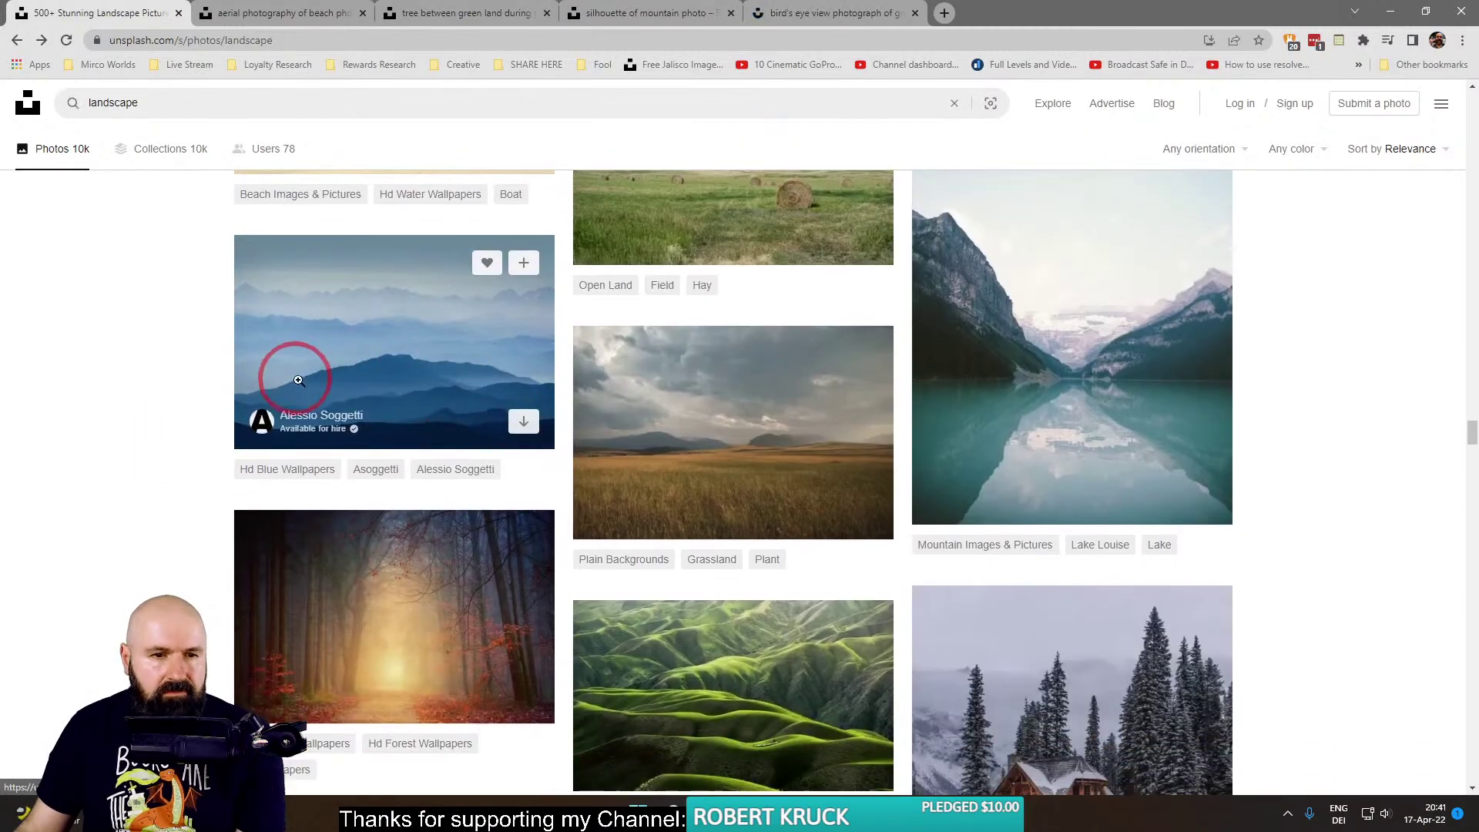
{"action": "left_click", "coordinate": [266, 13]}
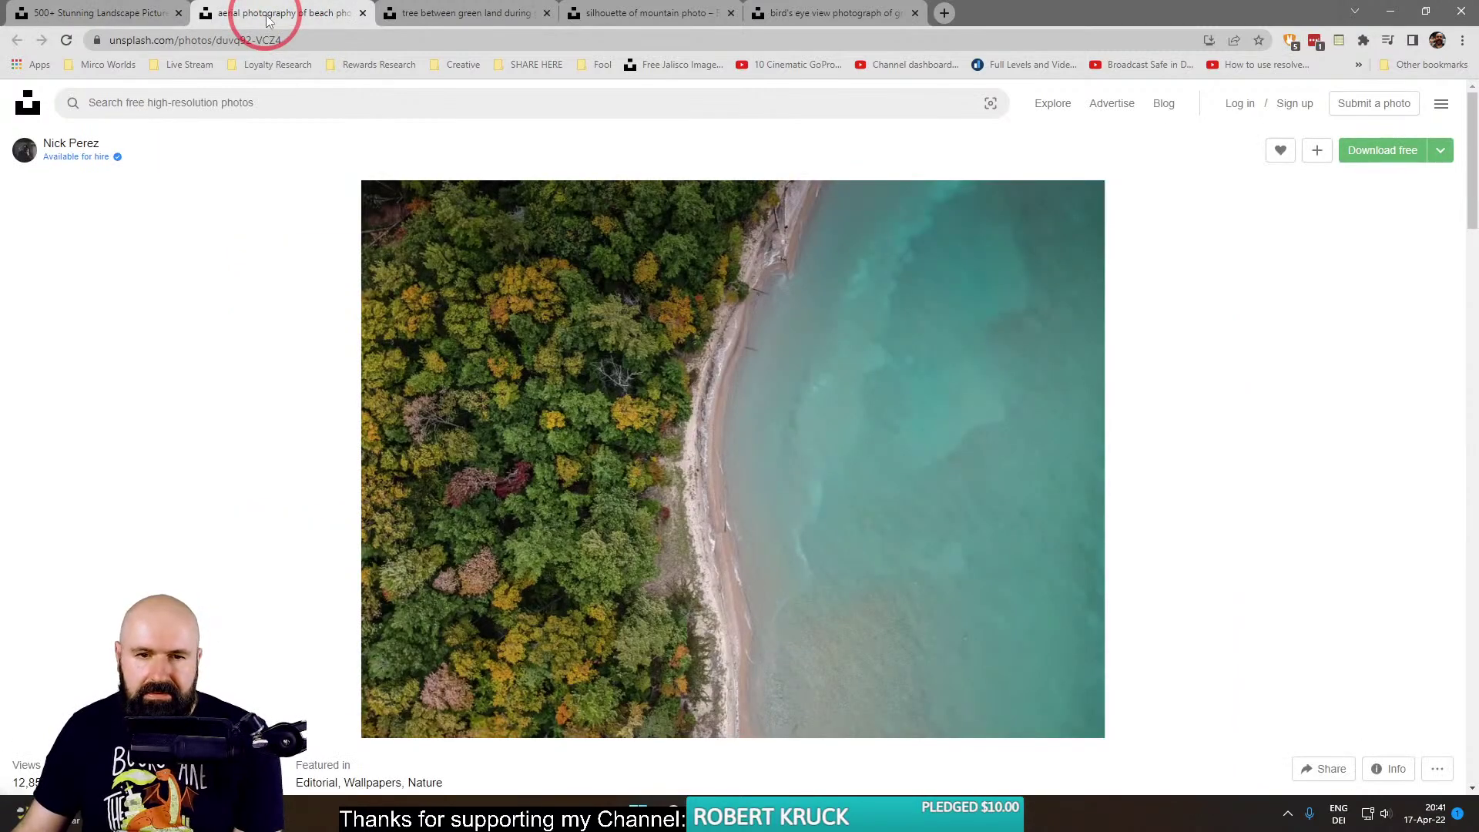
{"action": "left_click", "coordinate": [694, 470]}
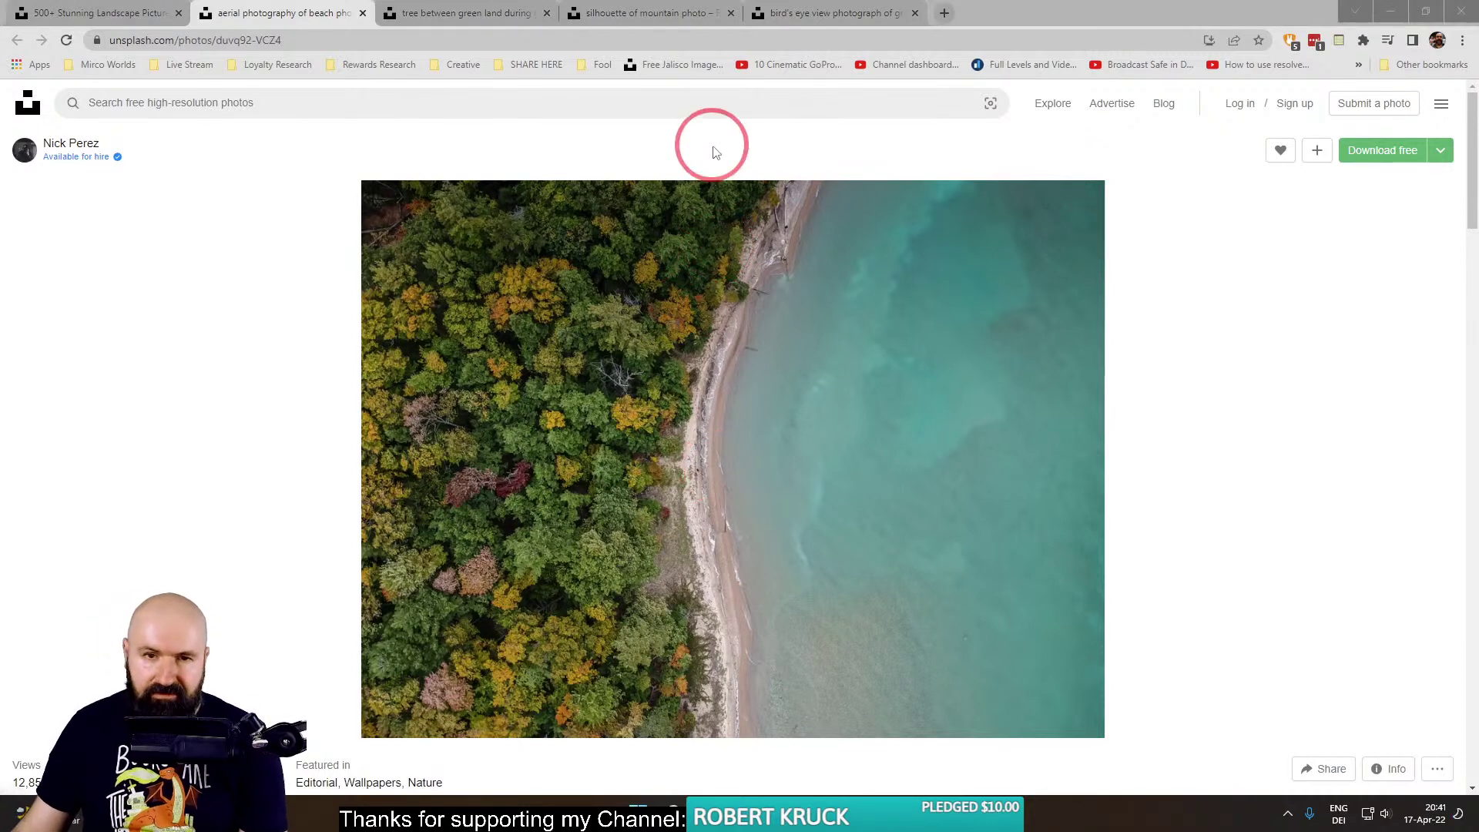
{"action": "left_click_drag", "start_coordinate": [712, 144], "coordinate": [714, 762]}
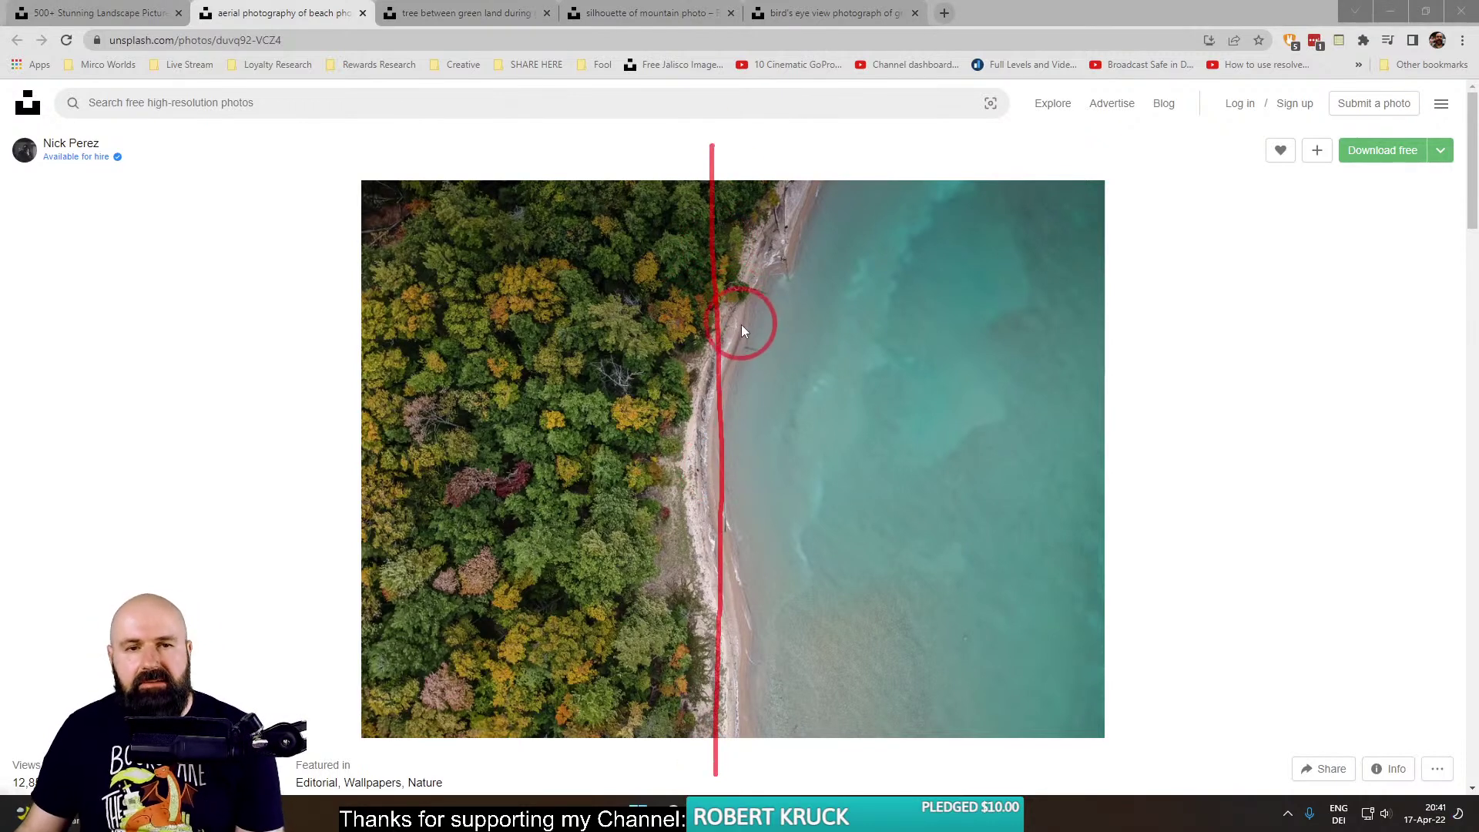
{"action": "mouse_move", "coordinate": [566, 356]}
{"action": "left_mouse_down"}
{"action": "mouse_move", "coordinate": [440, 437]}
{"action": "mouse_move", "coordinate": [486, 312]}
{"action": "left_mouse_up"}
{"action": "left_click_drag", "start_coordinate": [597, 638], "coordinate": [961, 436]}
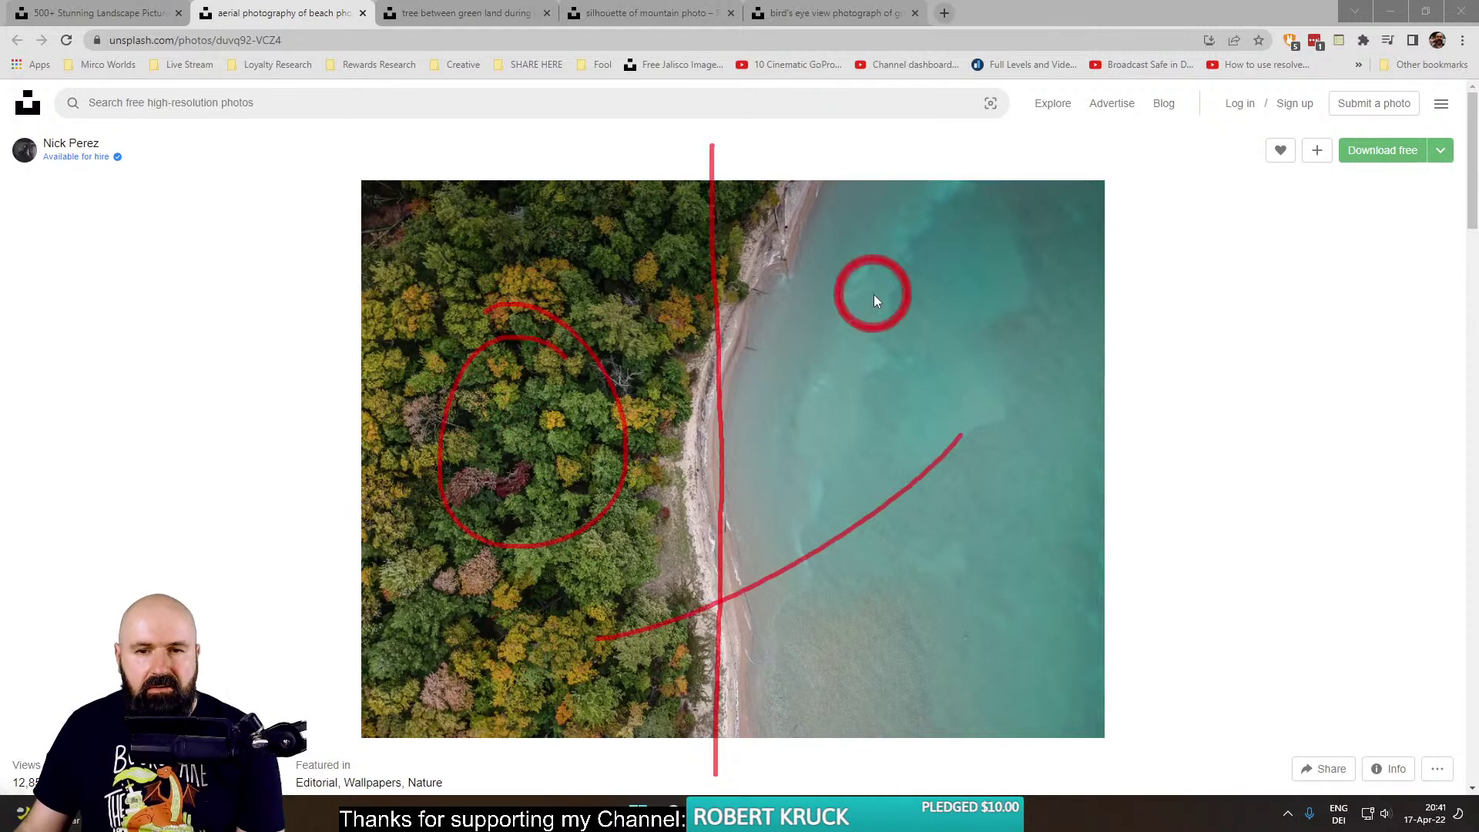
{"action": "key", "text": "Escape"}
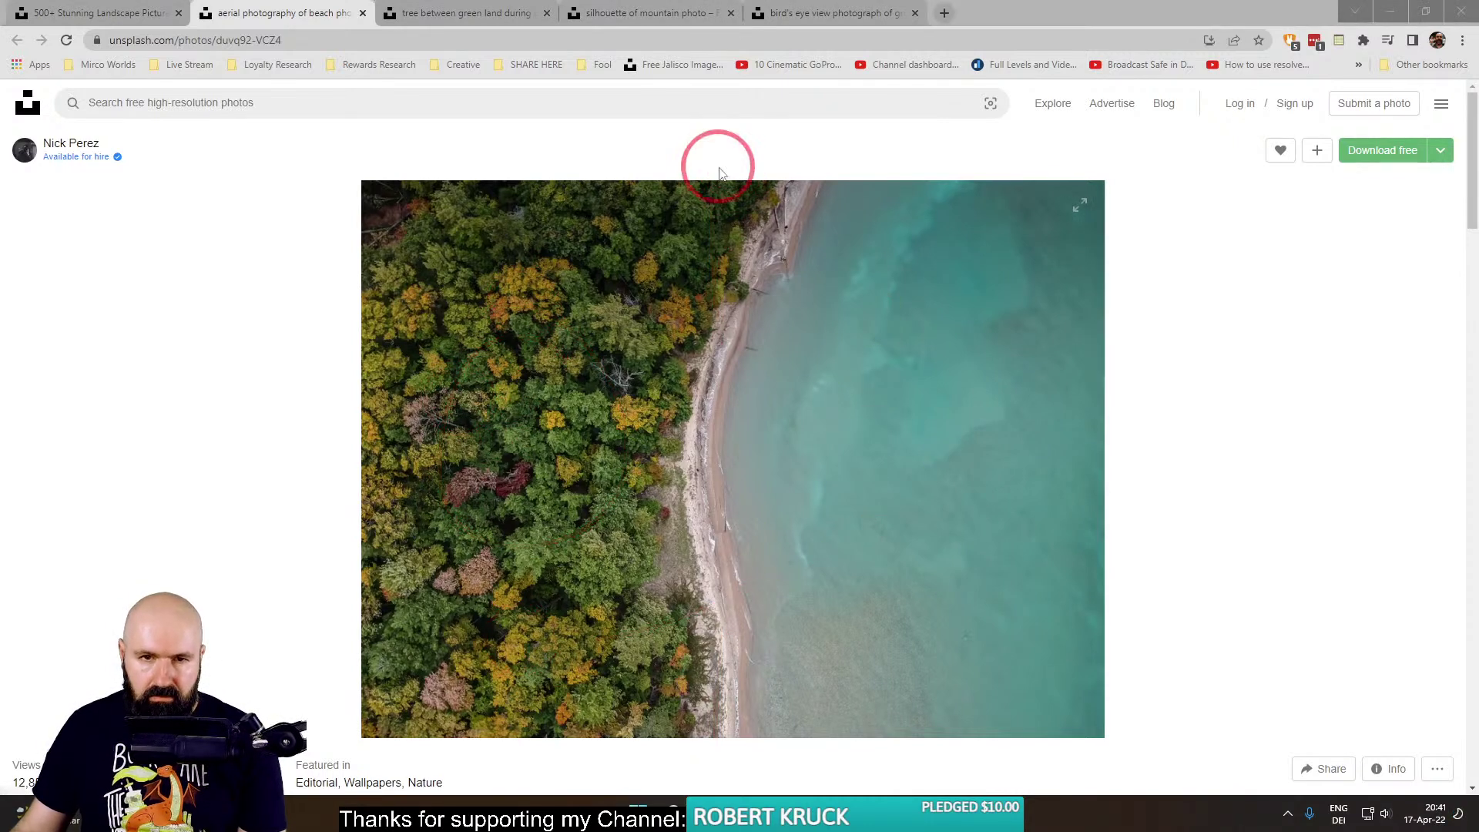
Draw a vertical dividing line along the shoreline, circle the forest and box the water, and clear the drawing.
{"action": "left_click_drag", "start_coordinate": [719, 157], "coordinate": [711, 826]}
{"action": "left_click_drag", "start_coordinate": [496, 353], "coordinate": [553, 340]}
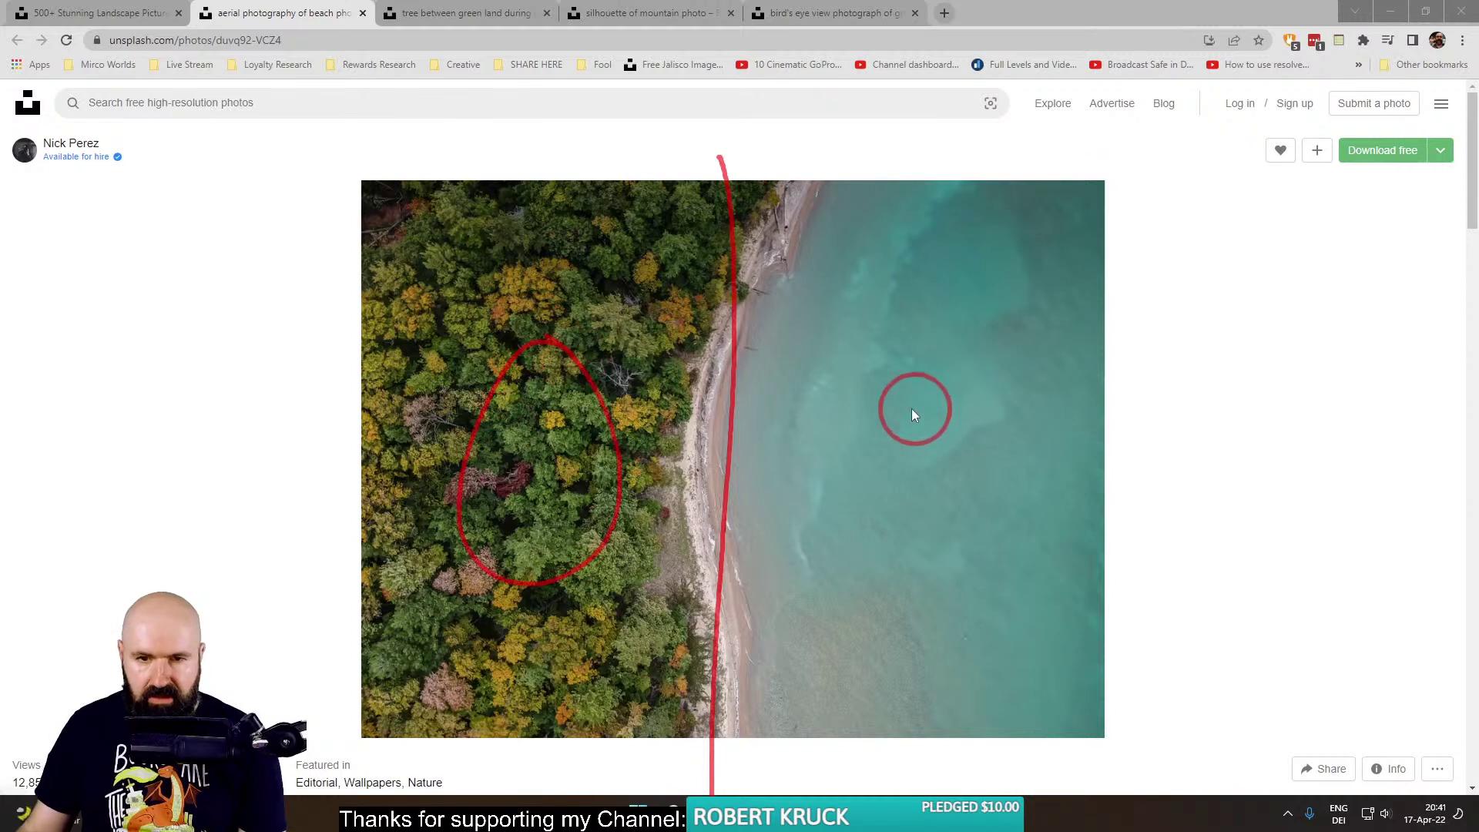
{"action": "mouse_move", "coordinate": [838, 391]}
{"action": "left_mouse_down"}
{"action": "mouse_move", "coordinate": [1017, 594]}
{"action": "mouse_move", "coordinate": [831, 363]}
{"action": "left_mouse_up"}
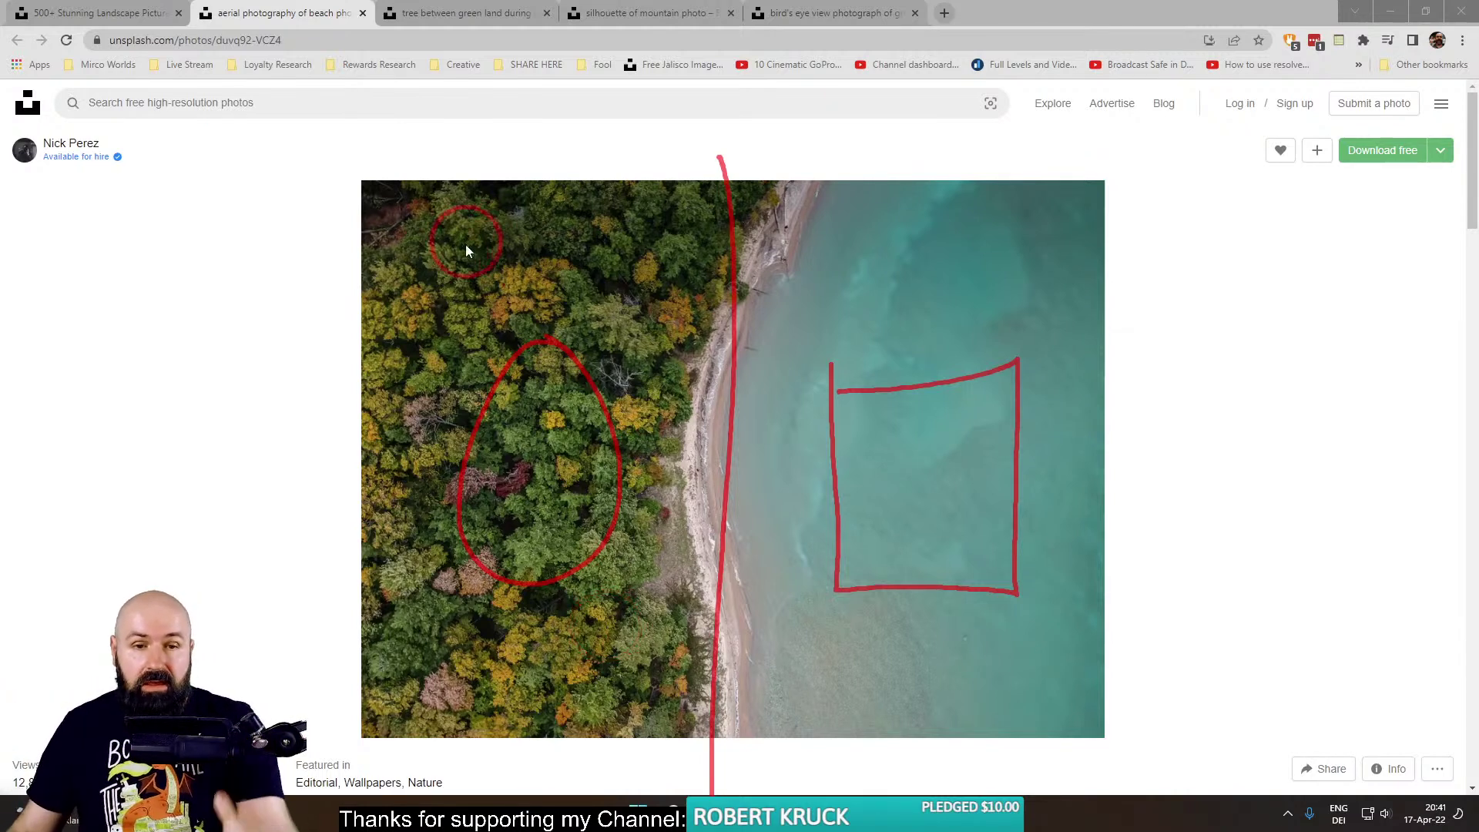
{"action": "left_click", "coordinate": [899, 658]}
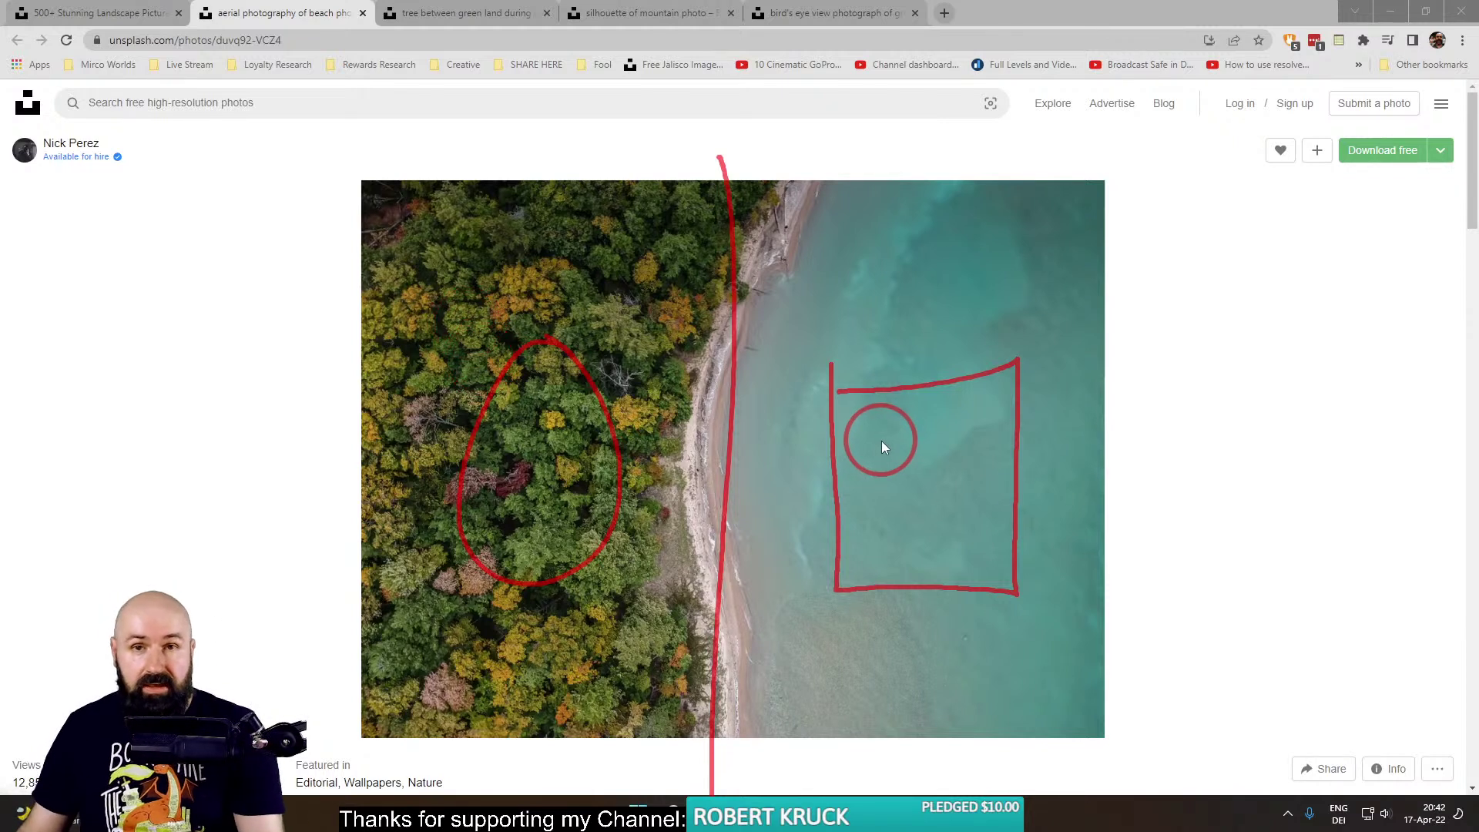
{"action": "left_click", "coordinate": [554, 524]}
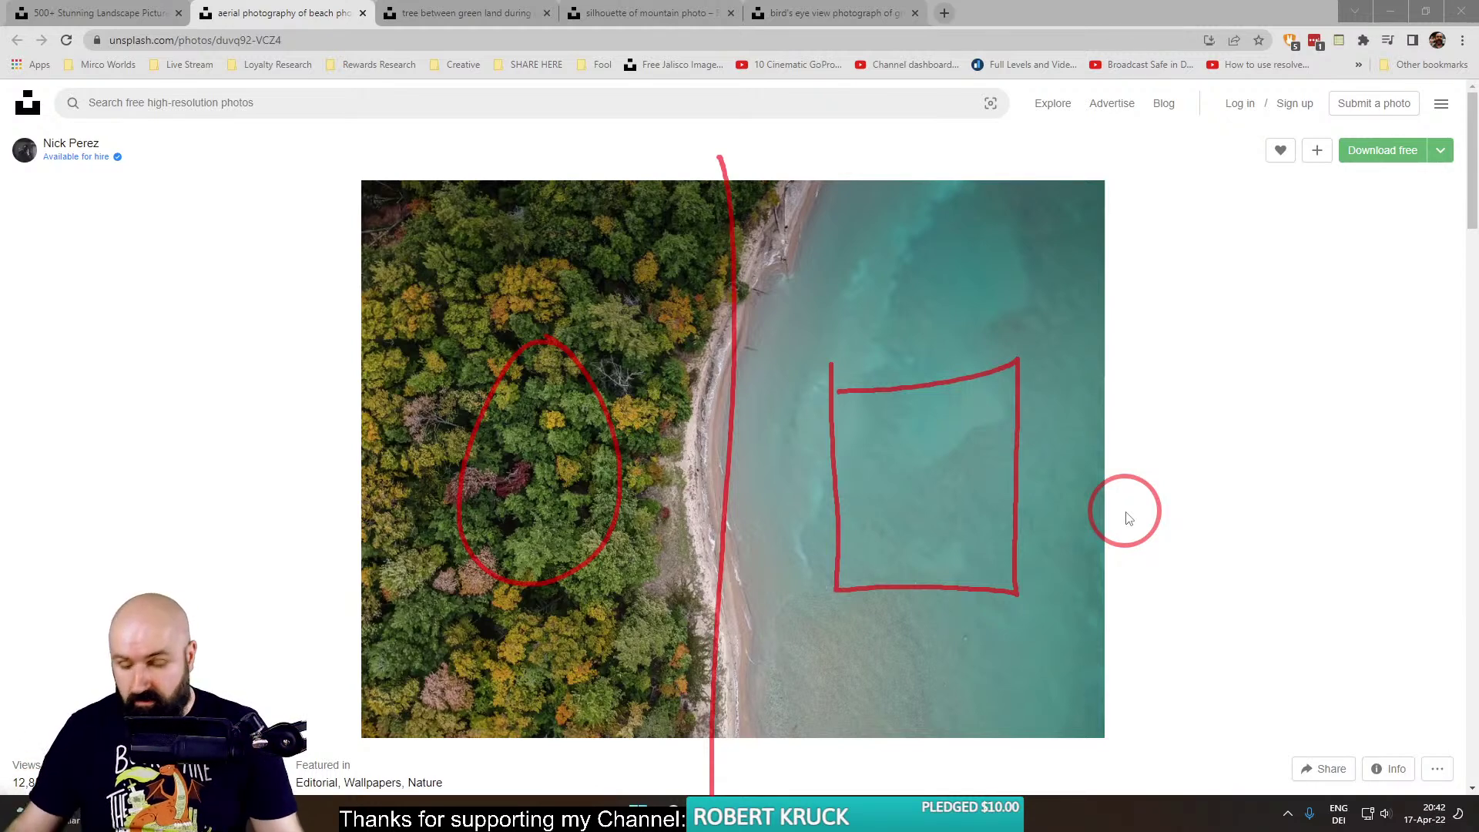
{"action": "key", "text": "Escape"}
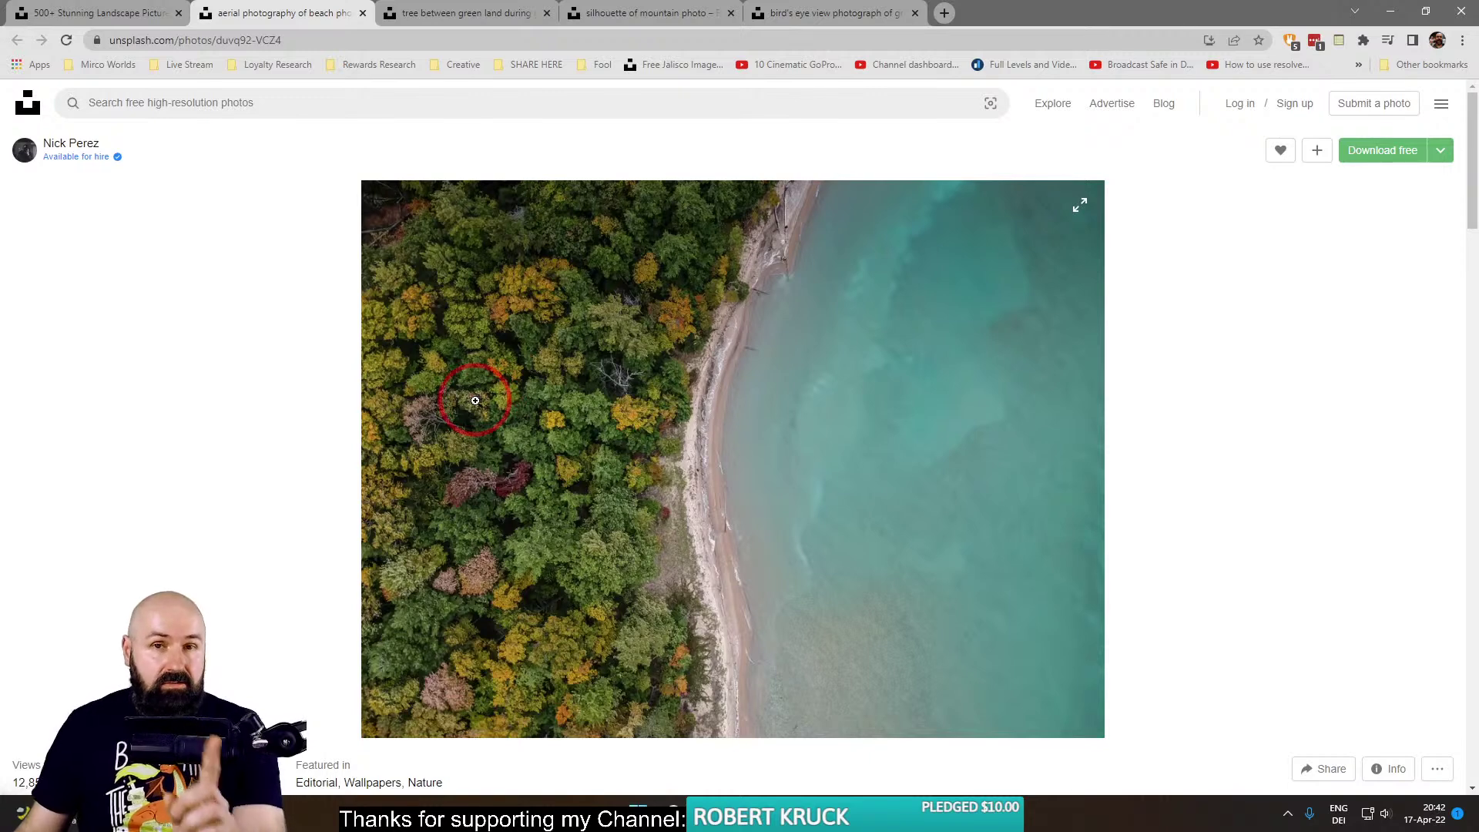
Search Google for "mexican border" in a new tab and show the image results.
{"action": "left_click", "coordinate": [944, 13]}
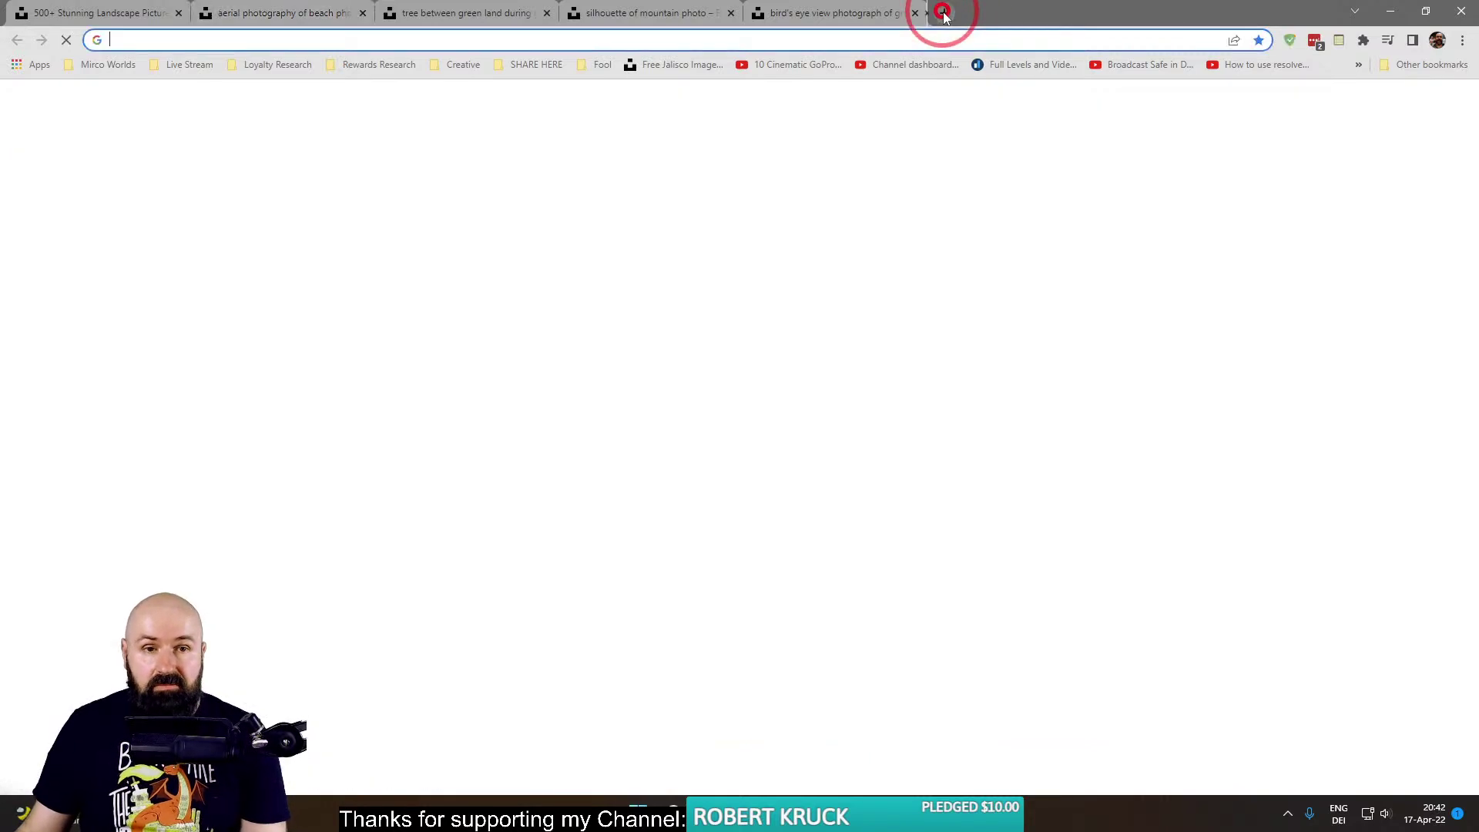
{"action": "type", "text": "me"}
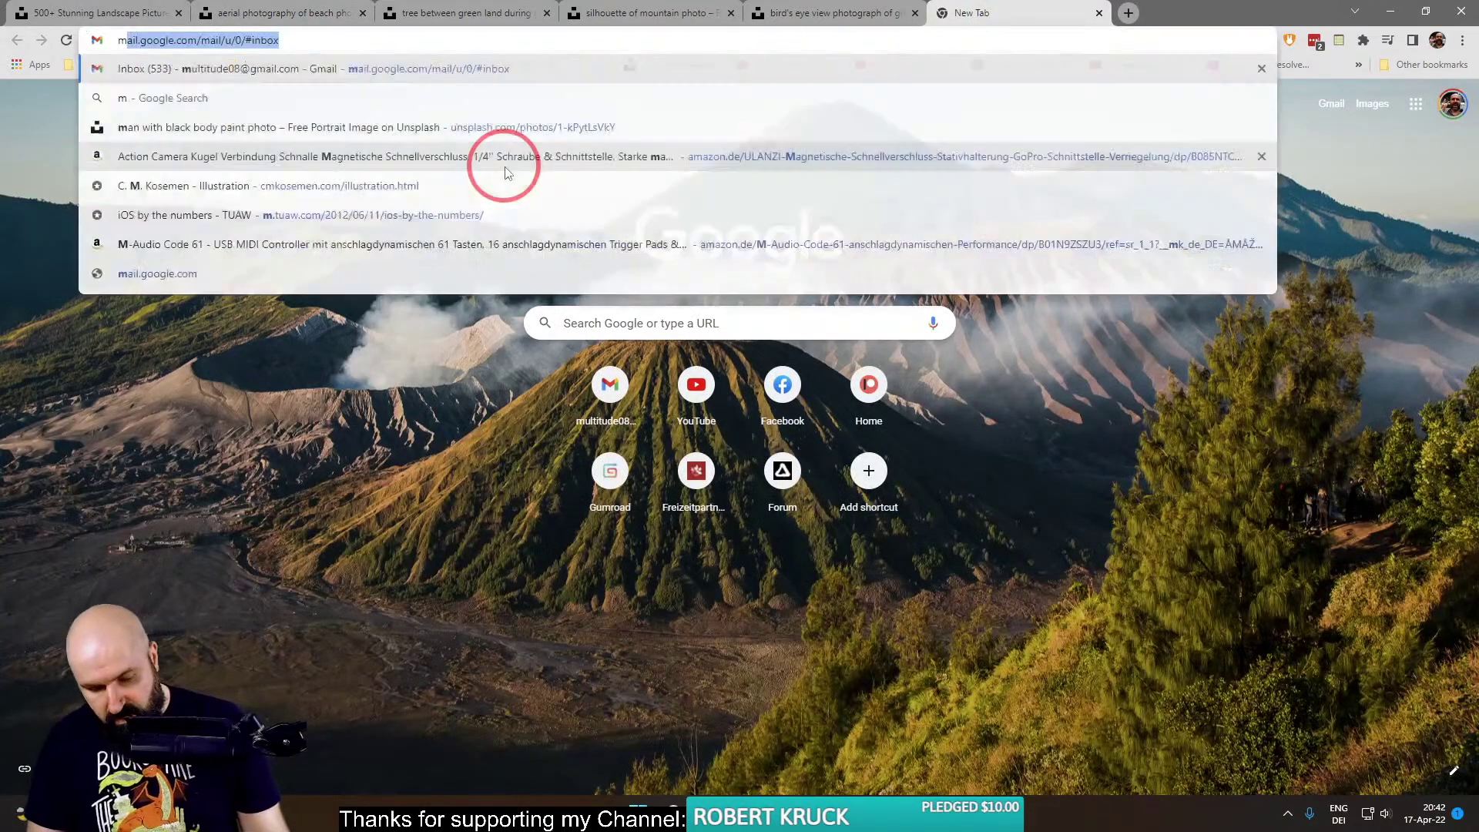
{"action": "type", "text": "xican b"}
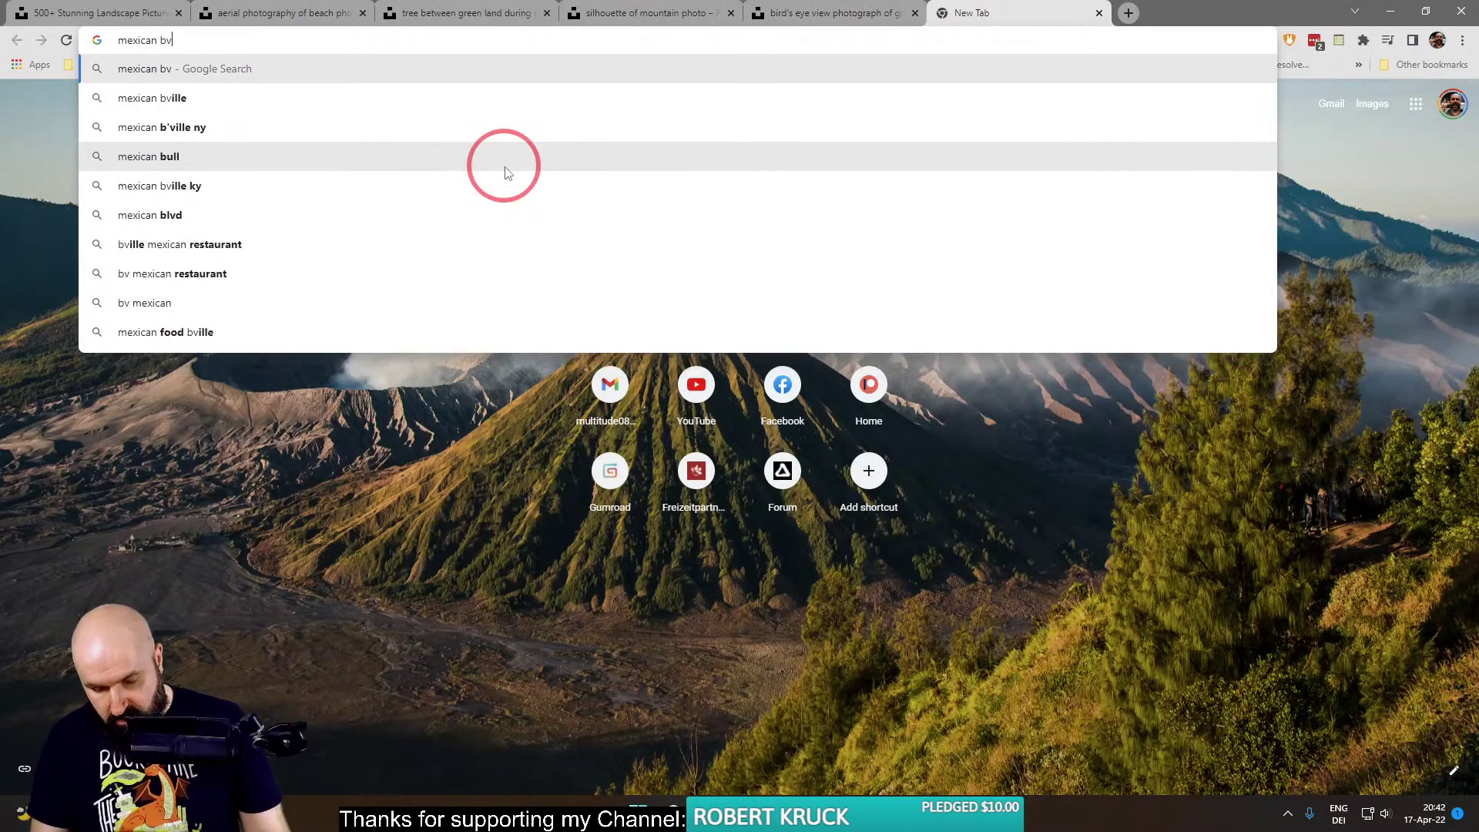
{"action": "type", "text": "order"}
{"action": "key", "text": "Return"}
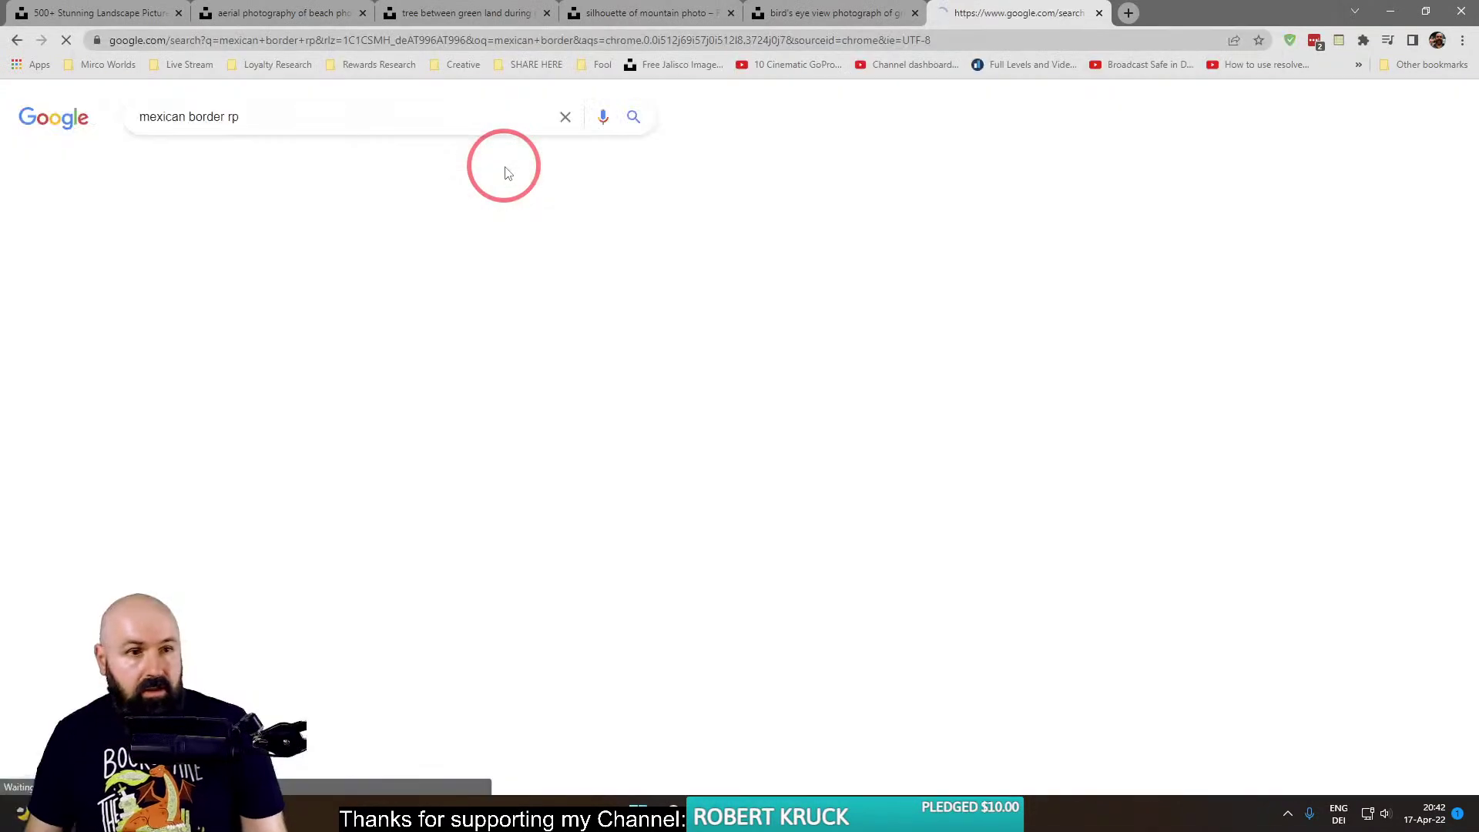
{"action": "key", "text": "Return"}
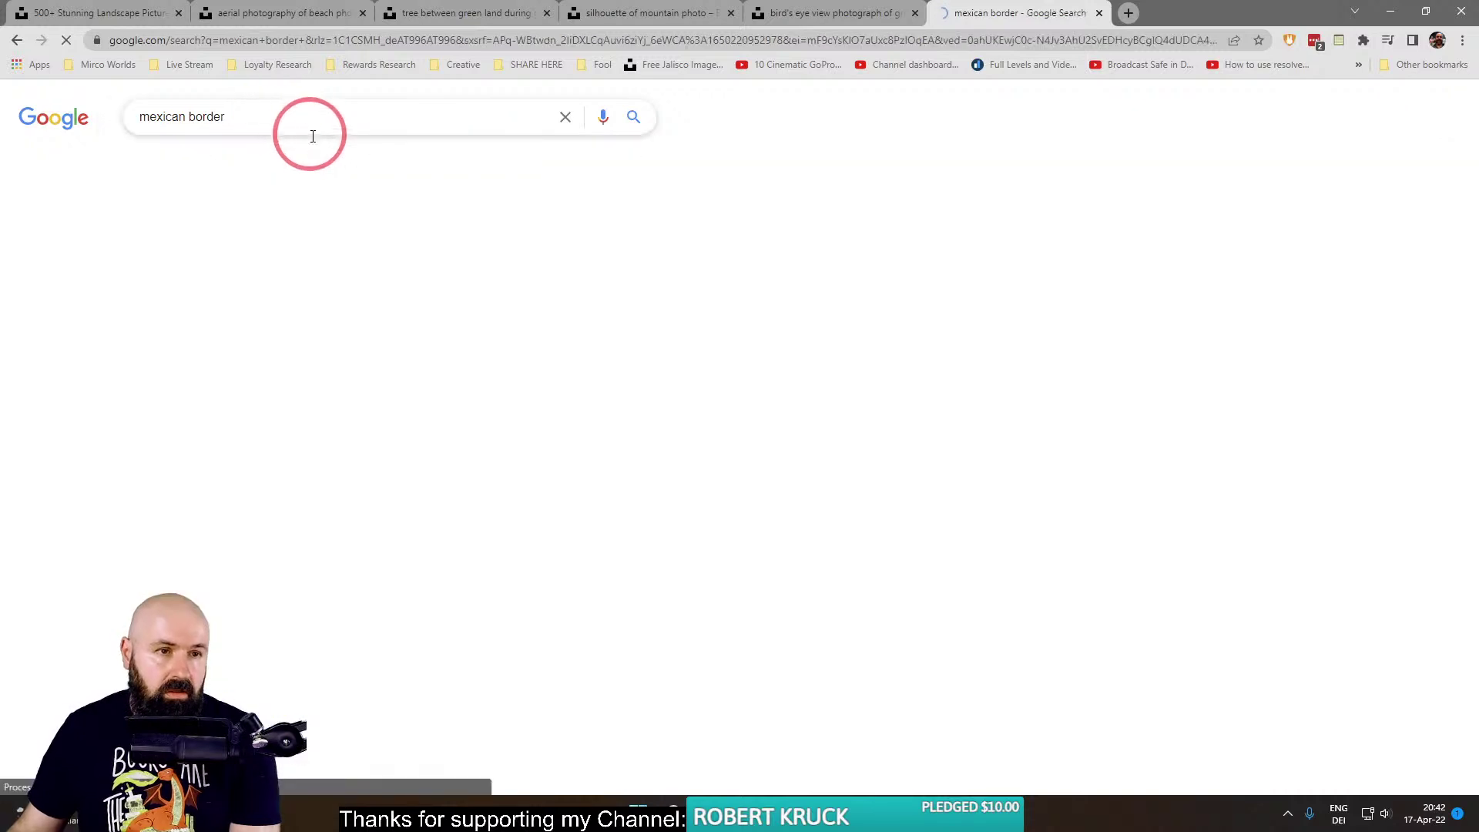
{"action": "left_click", "coordinate": [215, 158]}
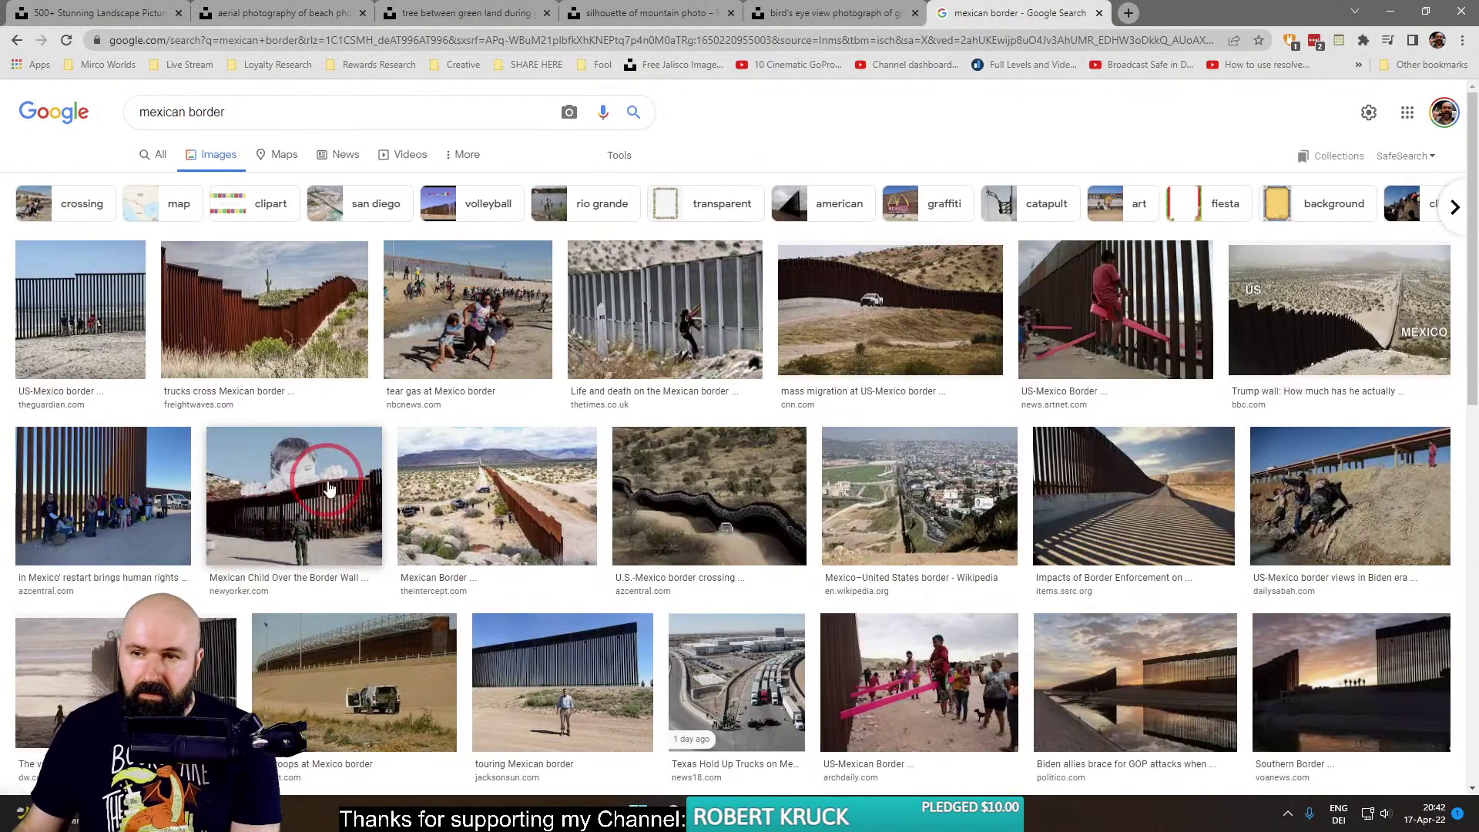
Browse the border image results and preview the aerial photo of a wall separating bare hills from a town.
{"action": "scroll", "coordinate": [329, 489], "scroll_direction": "down", "scroll_amount": 15}
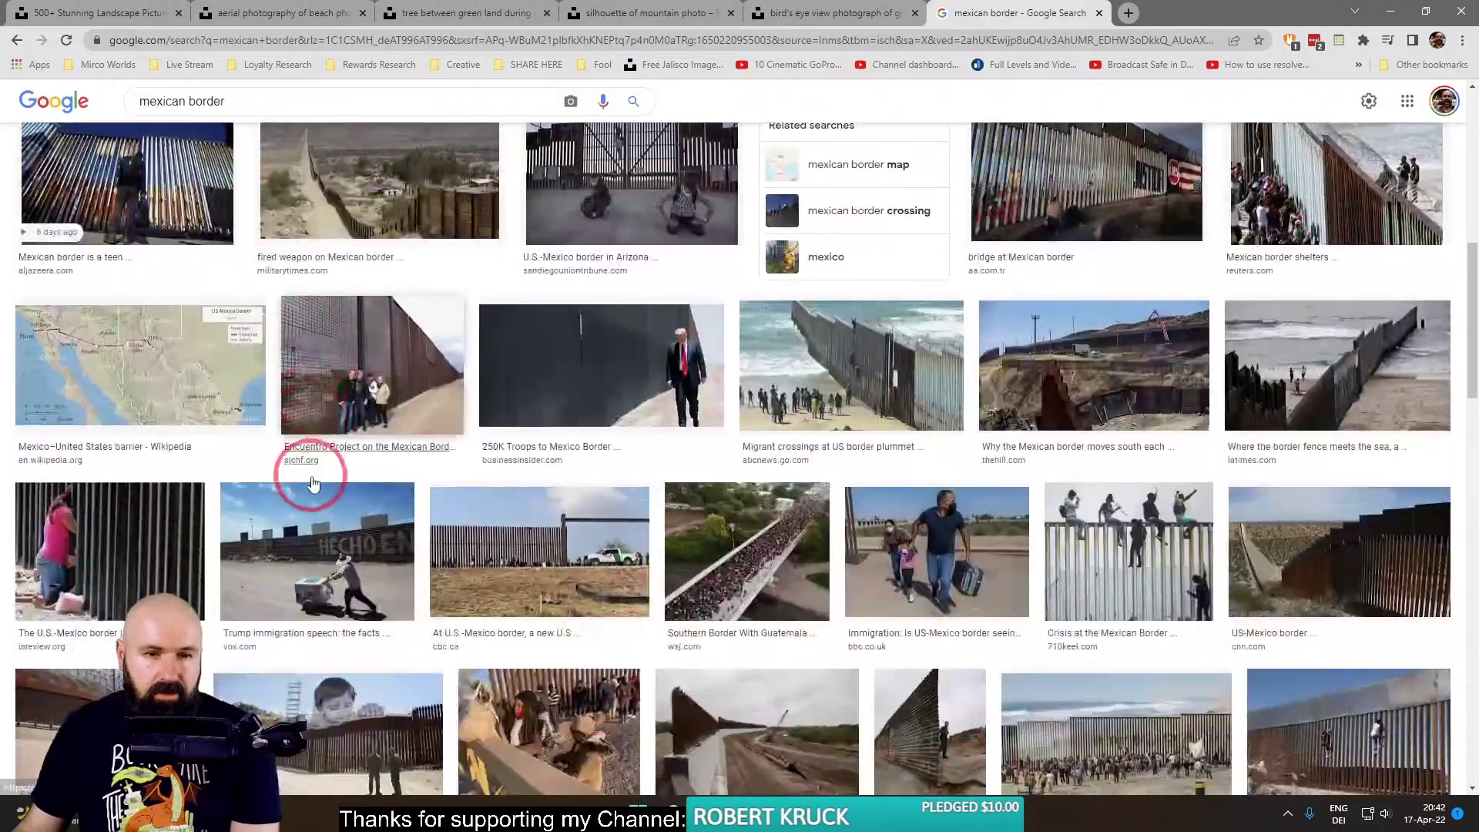
{"action": "scroll", "coordinate": [312, 483], "scroll_direction": "down", "scroll_amount": 20}
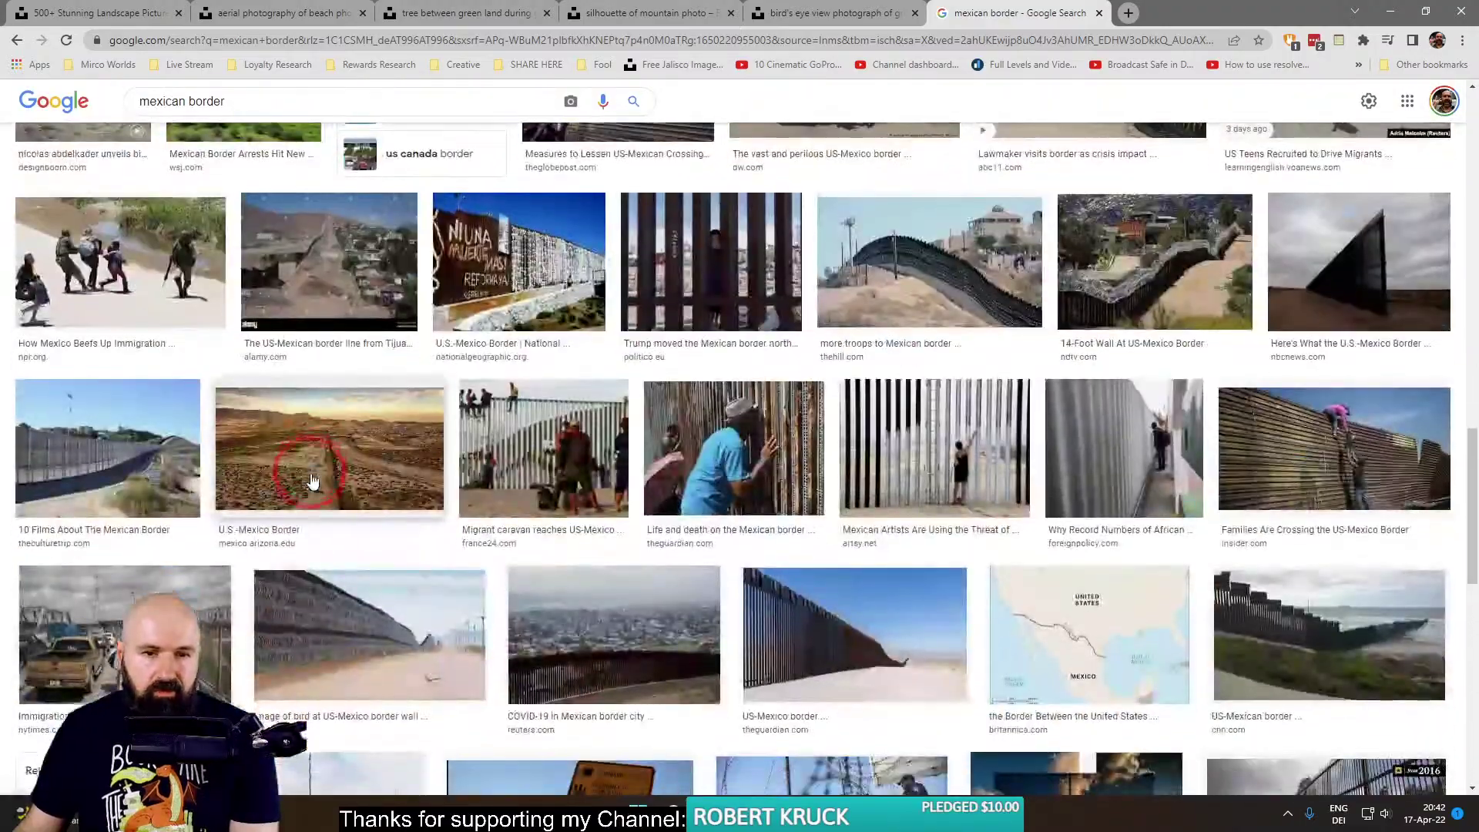
{"action": "scroll", "coordinate": [312, 482], "scroll_direction": "down", "scroll_amount": 15}
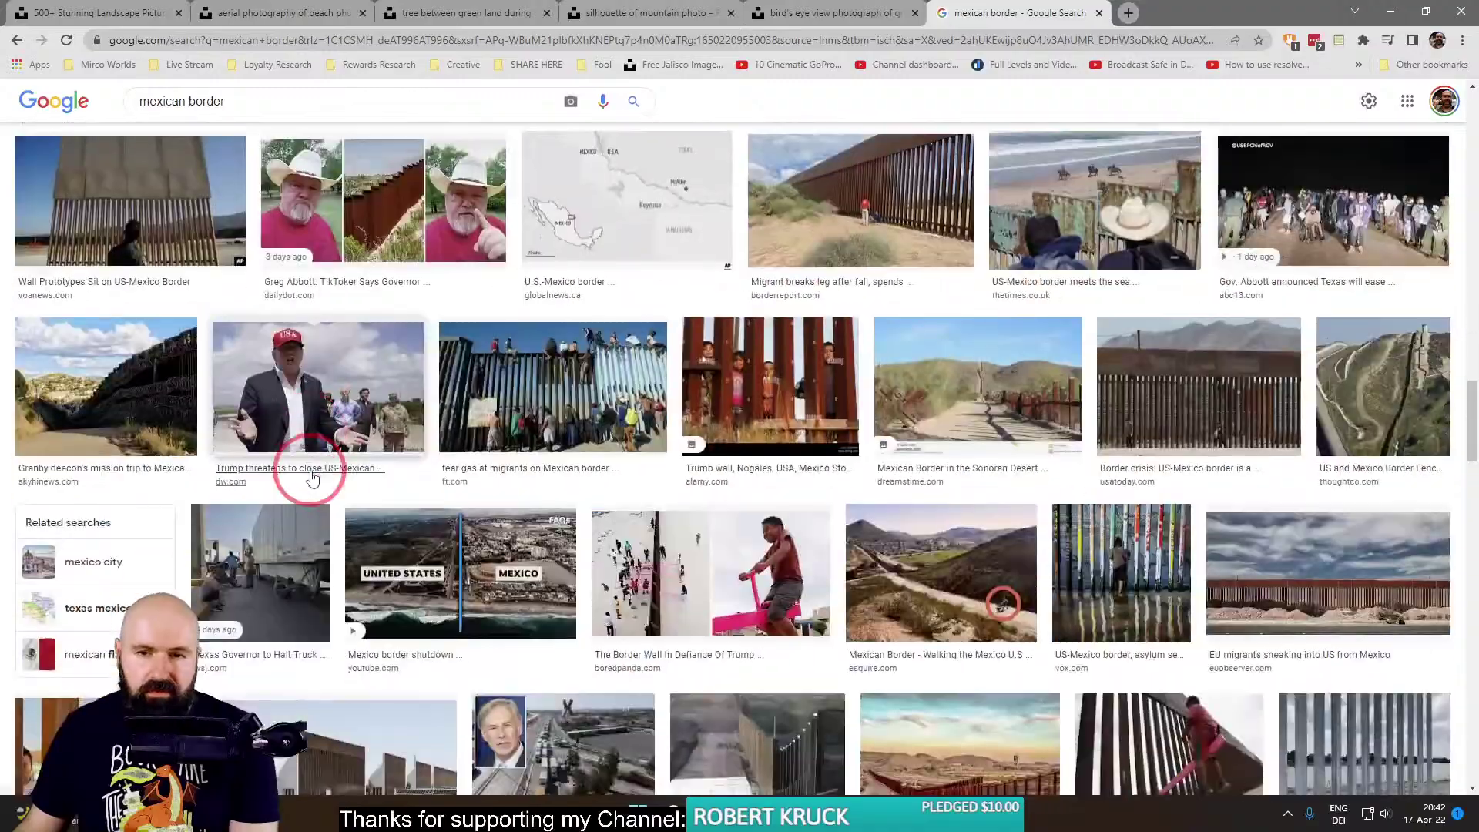
{"action": "scroll", "coordinate": [312, 477], "scroll_direction": "down", "scroll_amount": 10}
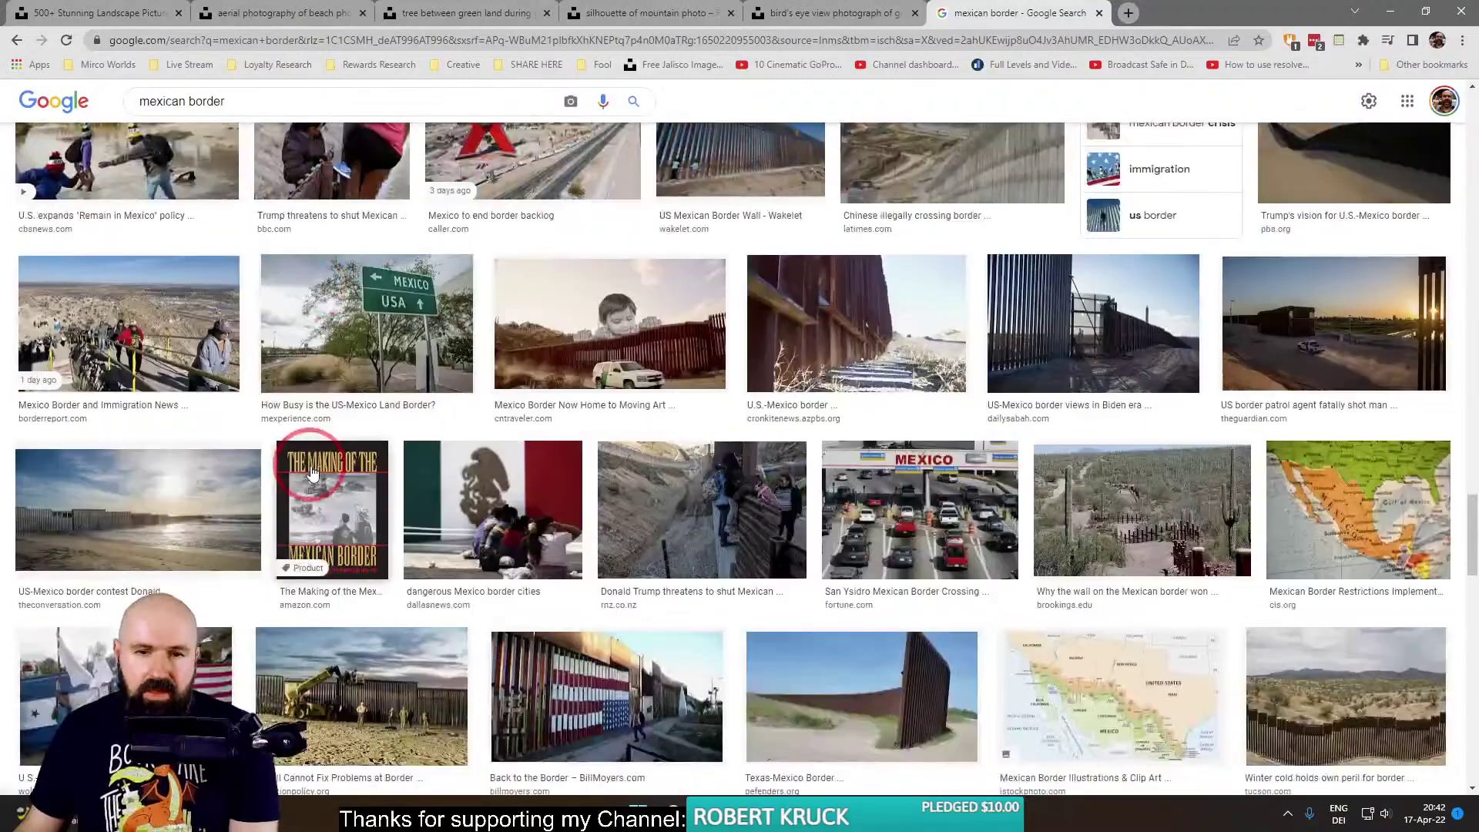
{"action": "scroll", "coordinate": [312, 474], "scroll_direction": "down", "scroll_amount": 10}
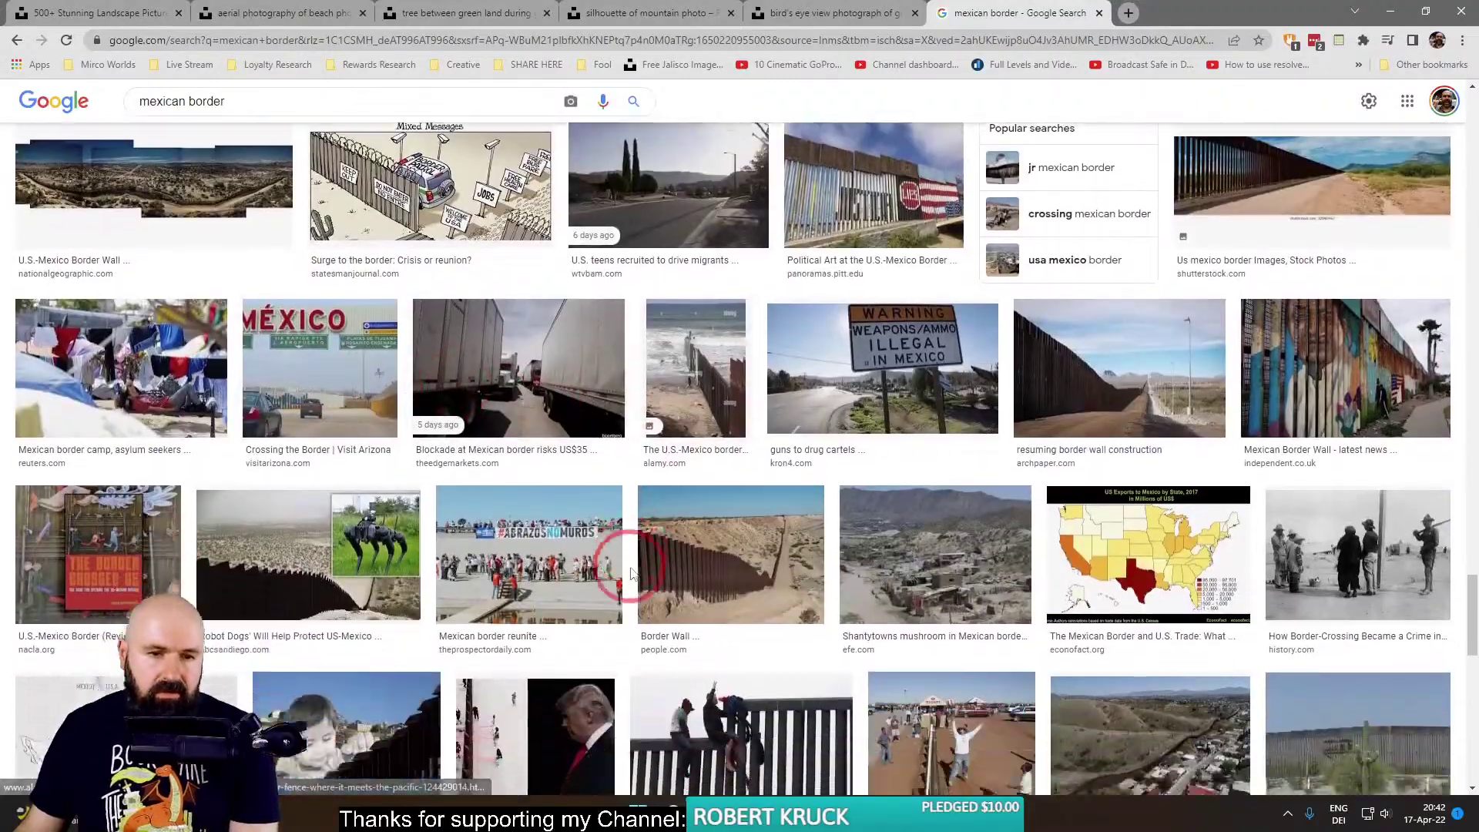
{"action": "scroll", "coordinate": [630, 574], "scroll_direction": "down", "scroll_amount": 8}
{"action": "scroll", "coordinate": [770, 539], "scroll_direction": "up", "scroll_amount": 4}
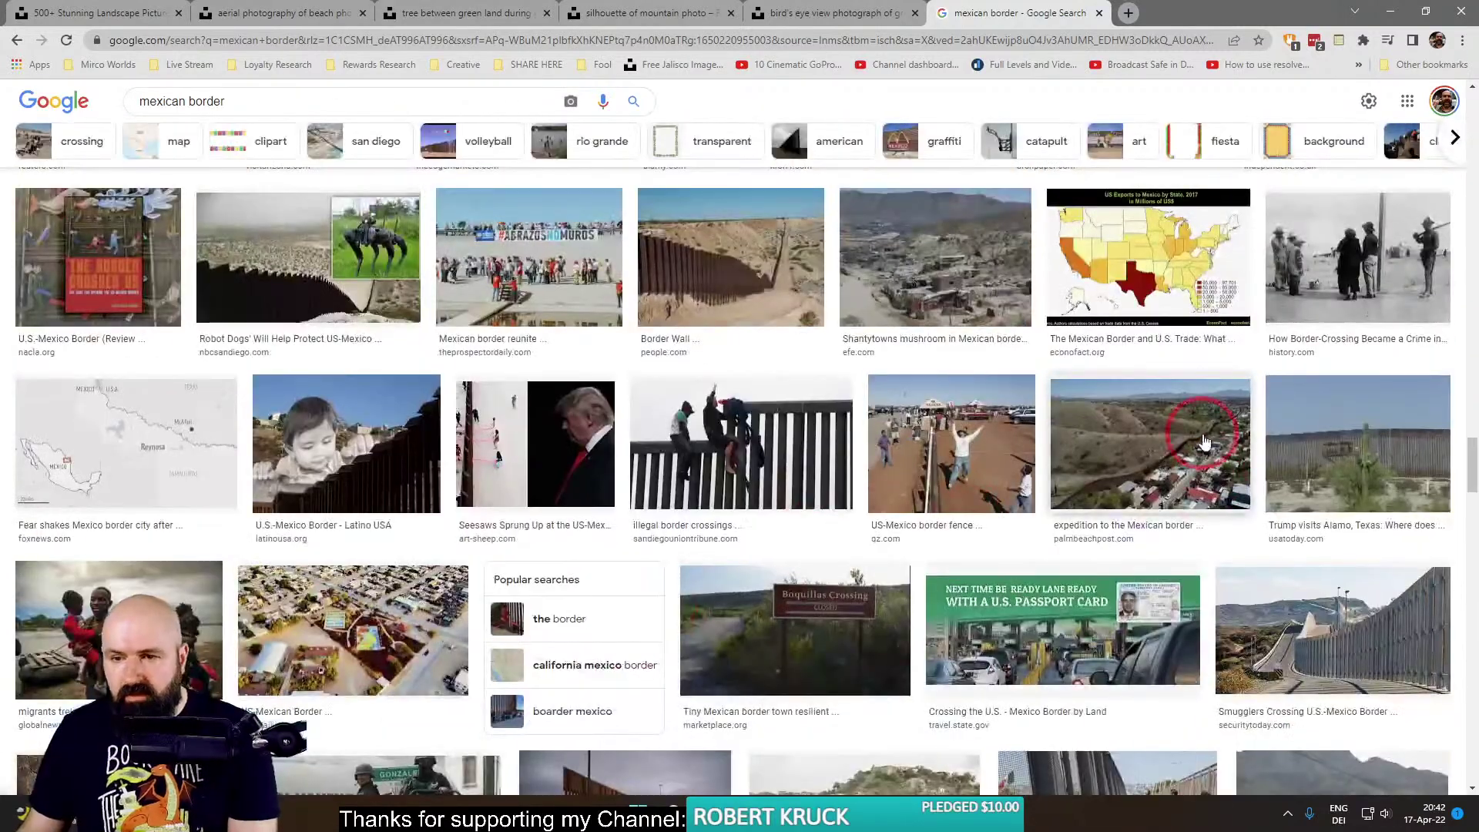
{"action": "left_click", "coordinate": [1205, 441]}
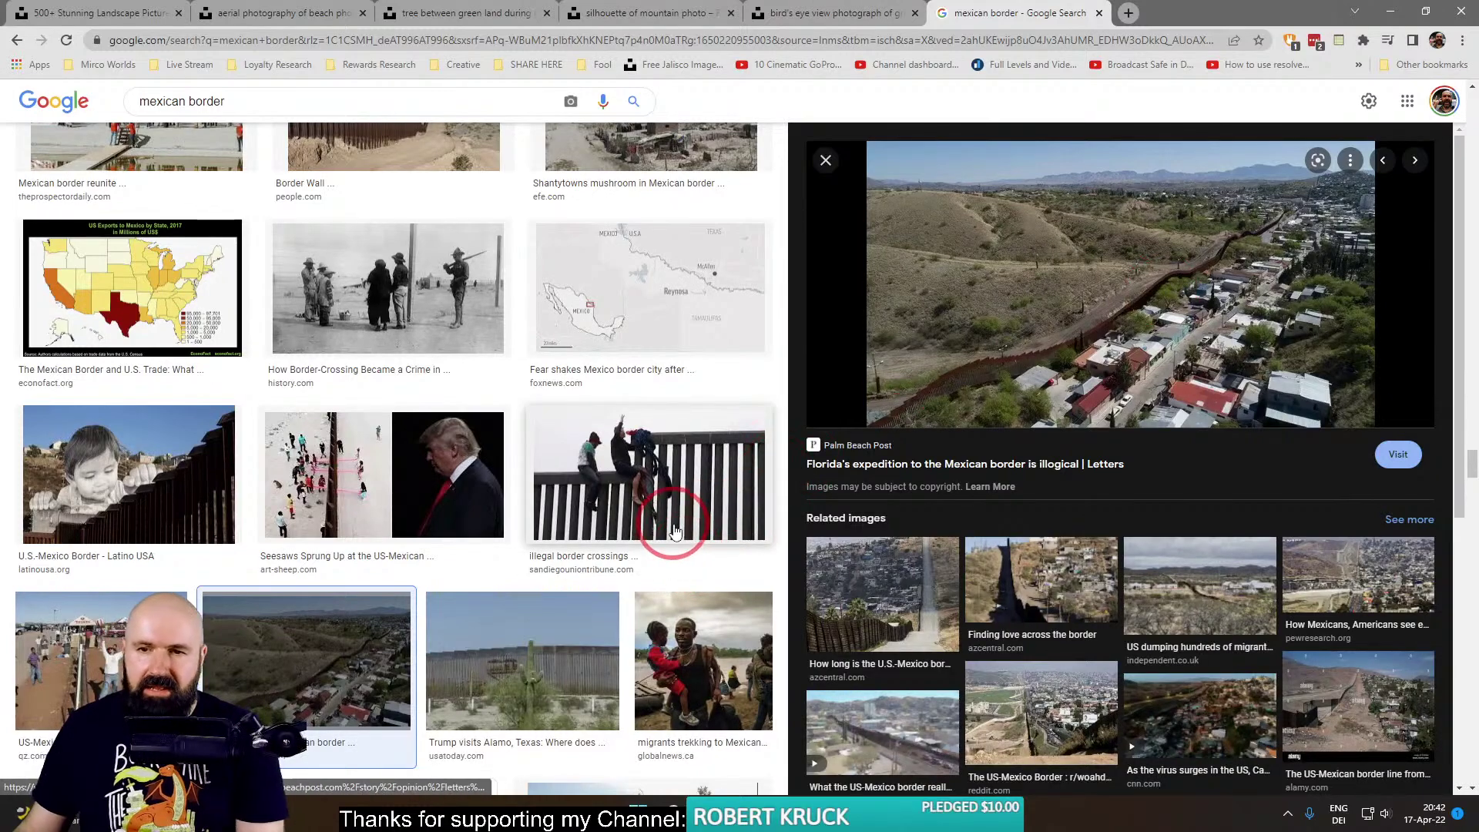
Look through more border images beside the preview and close the image search tab.
{"action": "scroll", "coordinate": [539, 532], "scroll_direction": "down", "scroll_amount": 12}
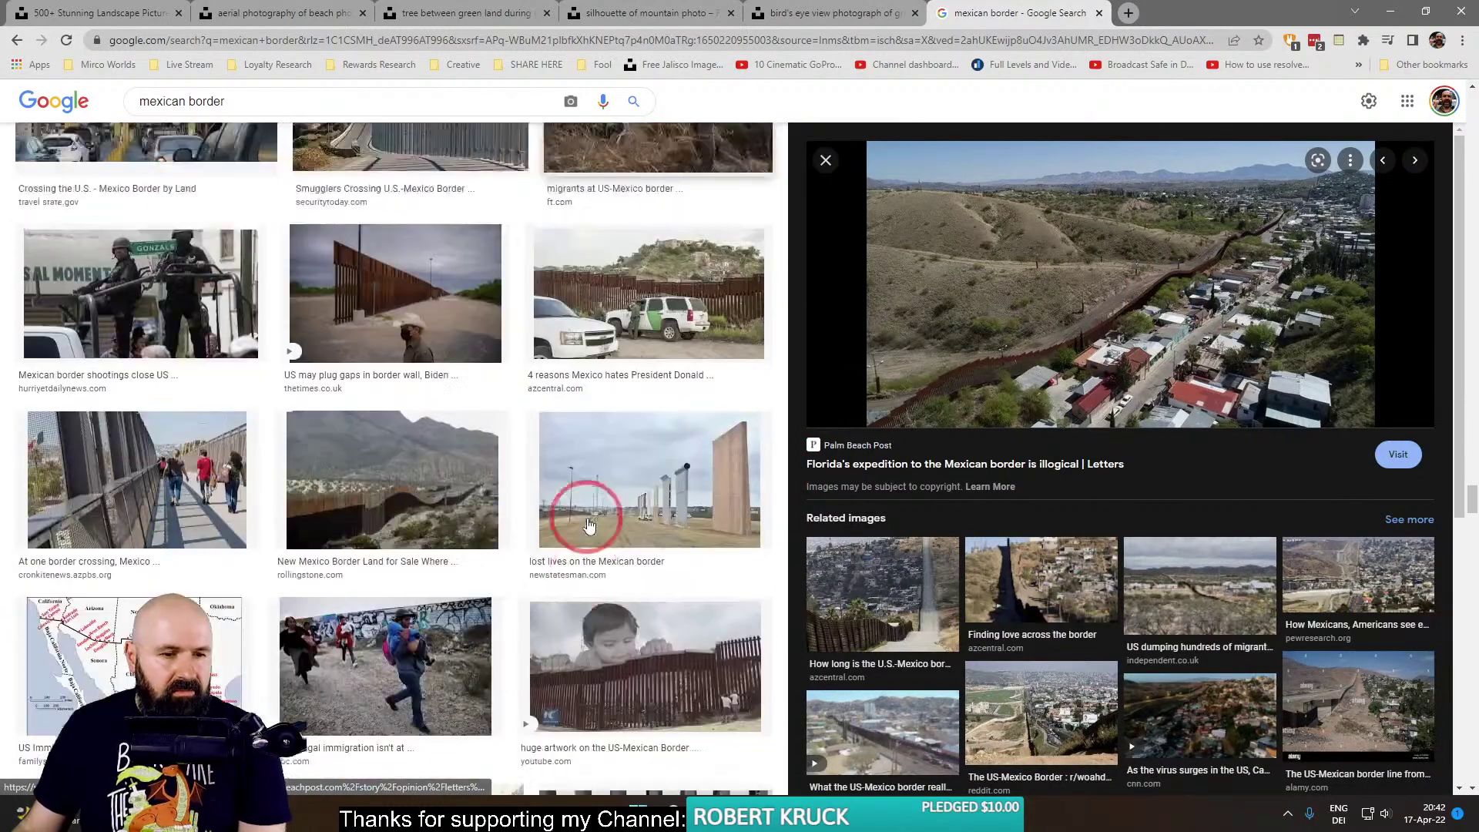
{"action": "scroll", "coordinate": [588, 523], "scroll_direction": "down", "scroll_amount": 15}
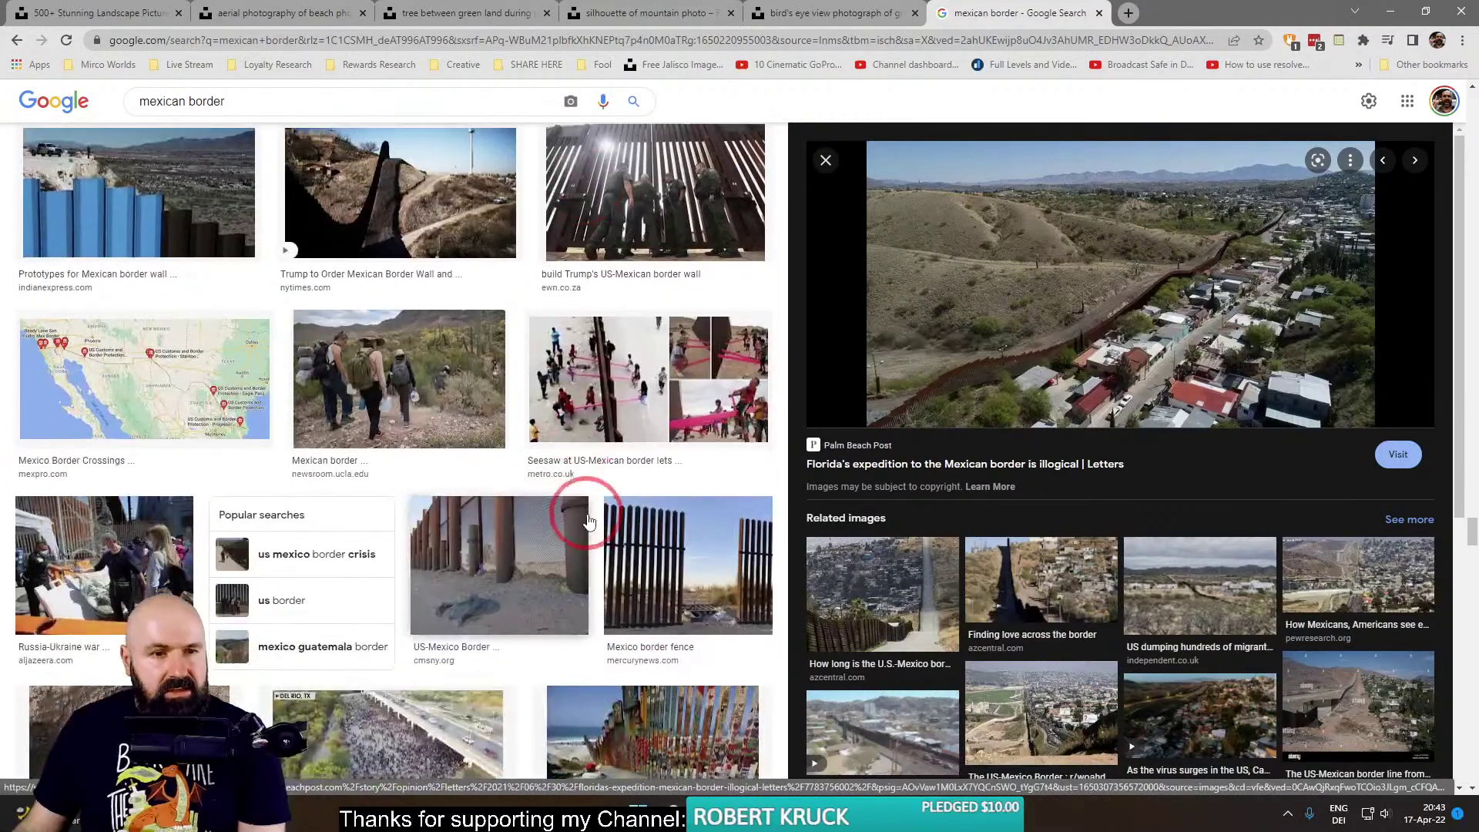
{"action": "scroll", "coordinate": [588, 523], "scroll_direction": "down", "scroll_amount": 5}
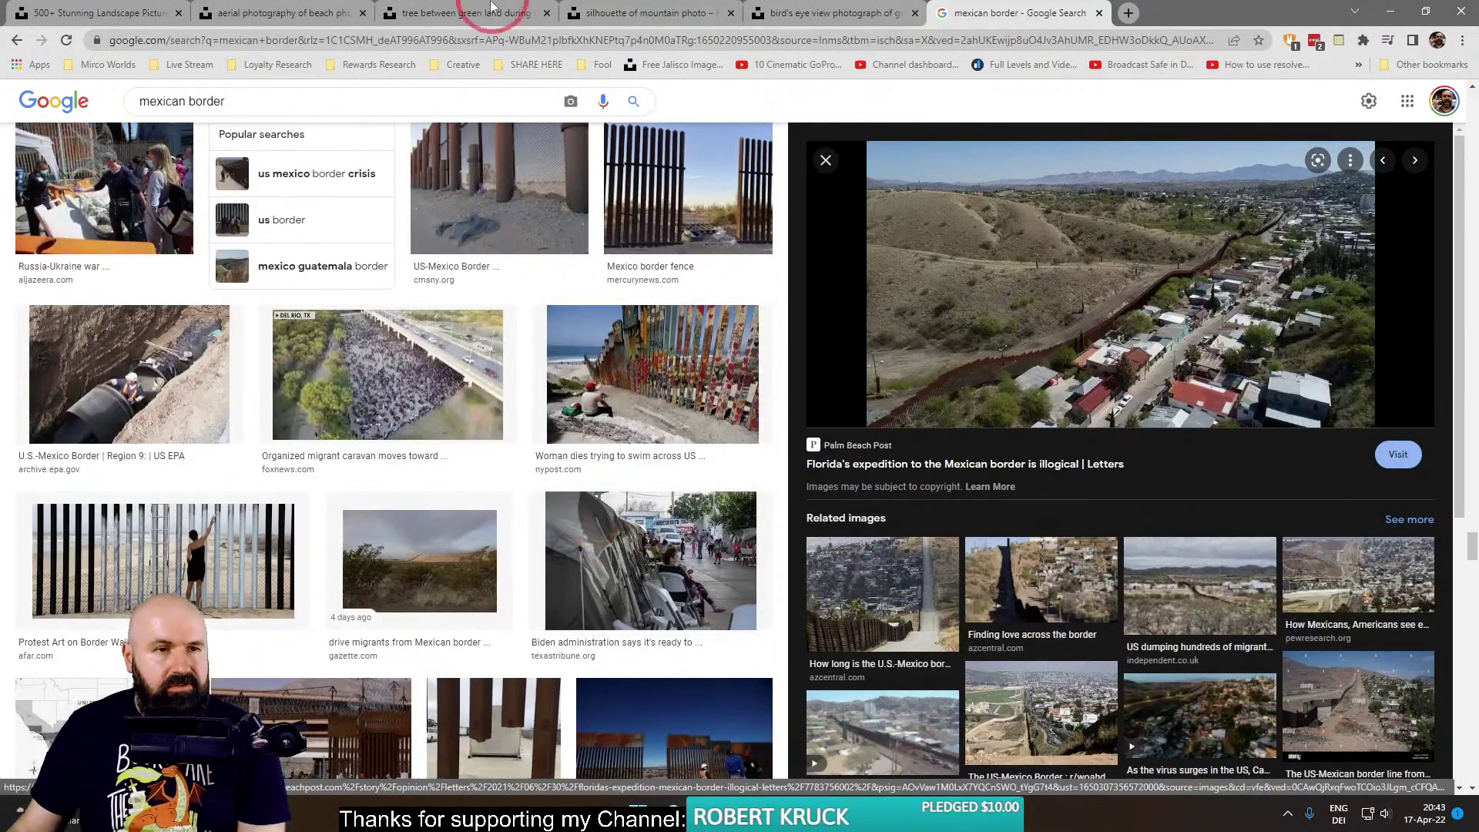
{"action": "left_click", "coordinate": [1100, 13]}
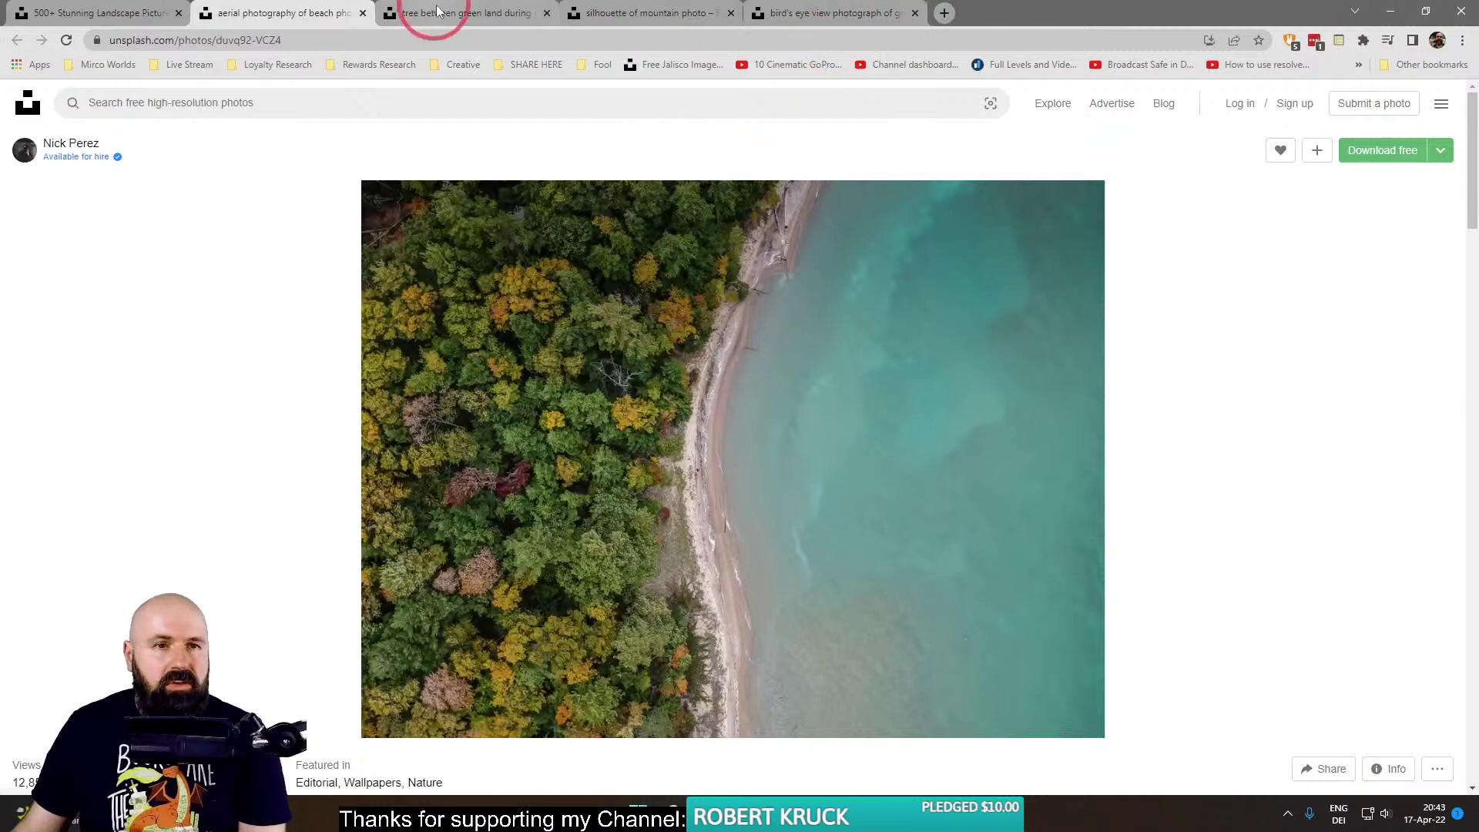
Switch to the sunset photo of the lone tree and draw a rule-of-thirds grid of two horizontal and two vertical lines.
{"action": "left_click", "coordinate": [431, 13]}
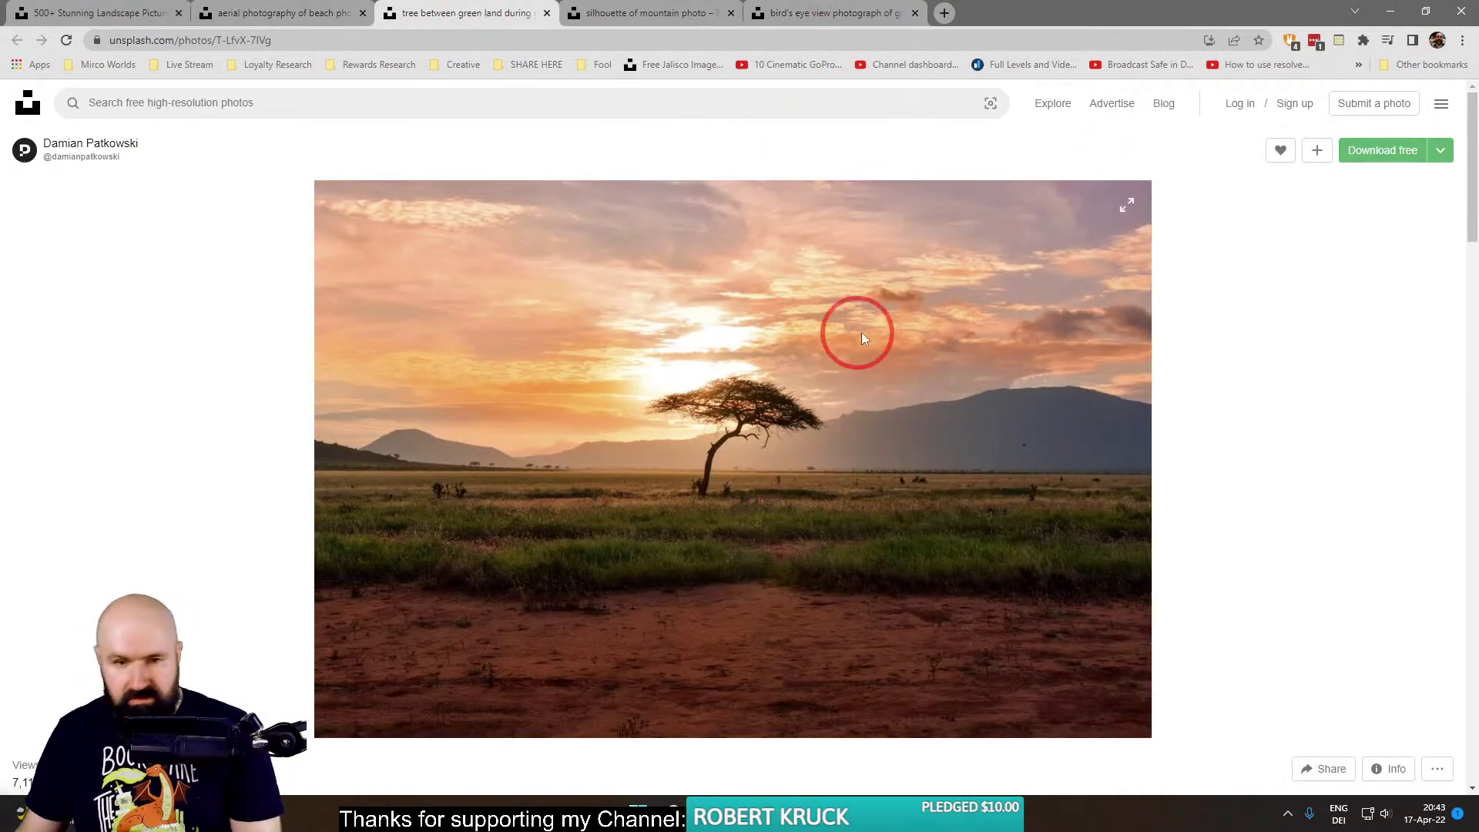
{"action": "left_click_drag", "start_coordinate": [239, 347], "coordinate": [1139, 354]}
{"action": "left_click_drag", "start_coordinate": [288, 560], "coordinate": [1204, 523]}
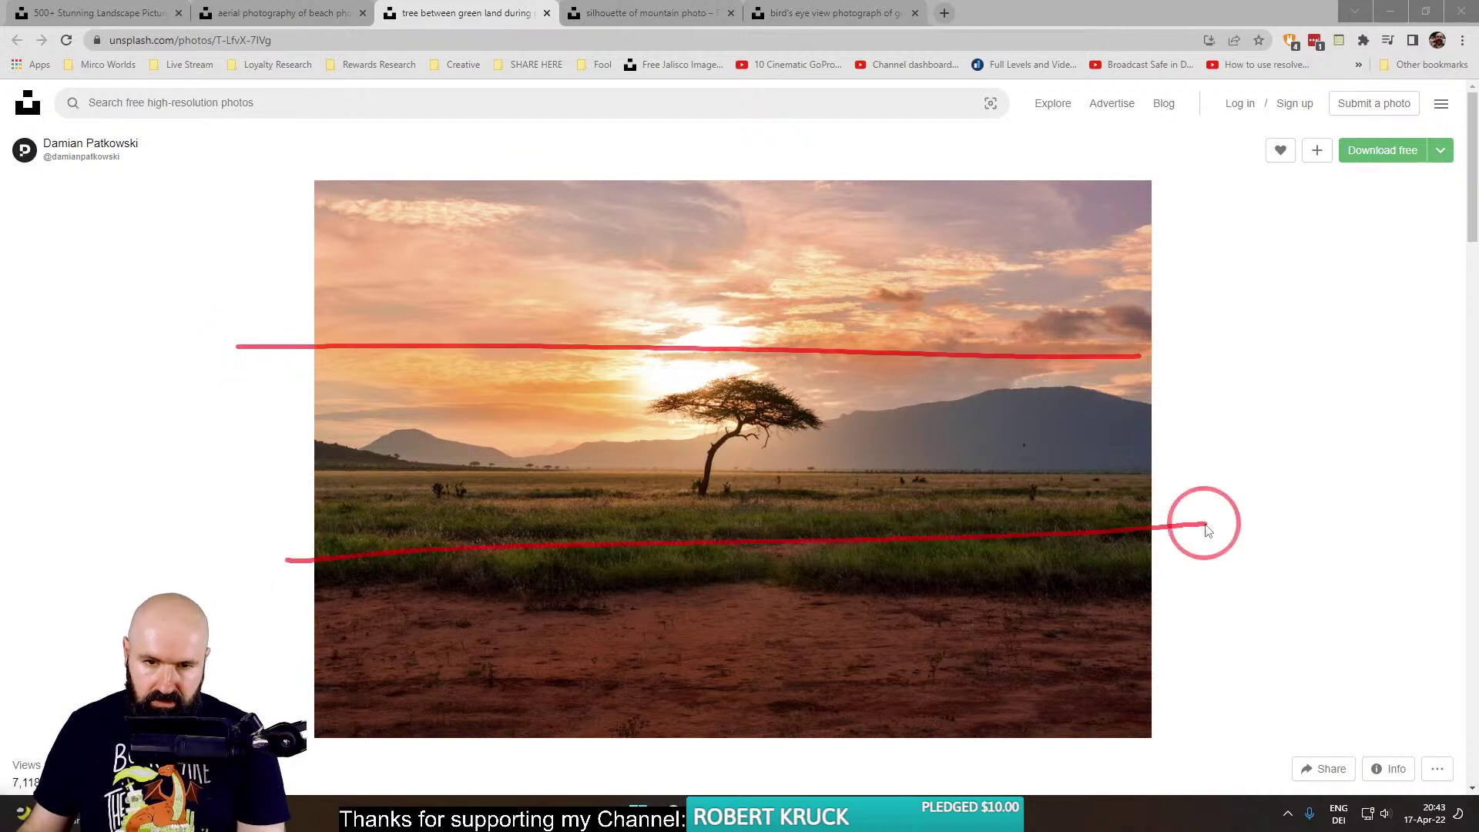
{"action": "left_click_drag", "start_coordinate": [666, 147], "coordinate": [653, 578]}
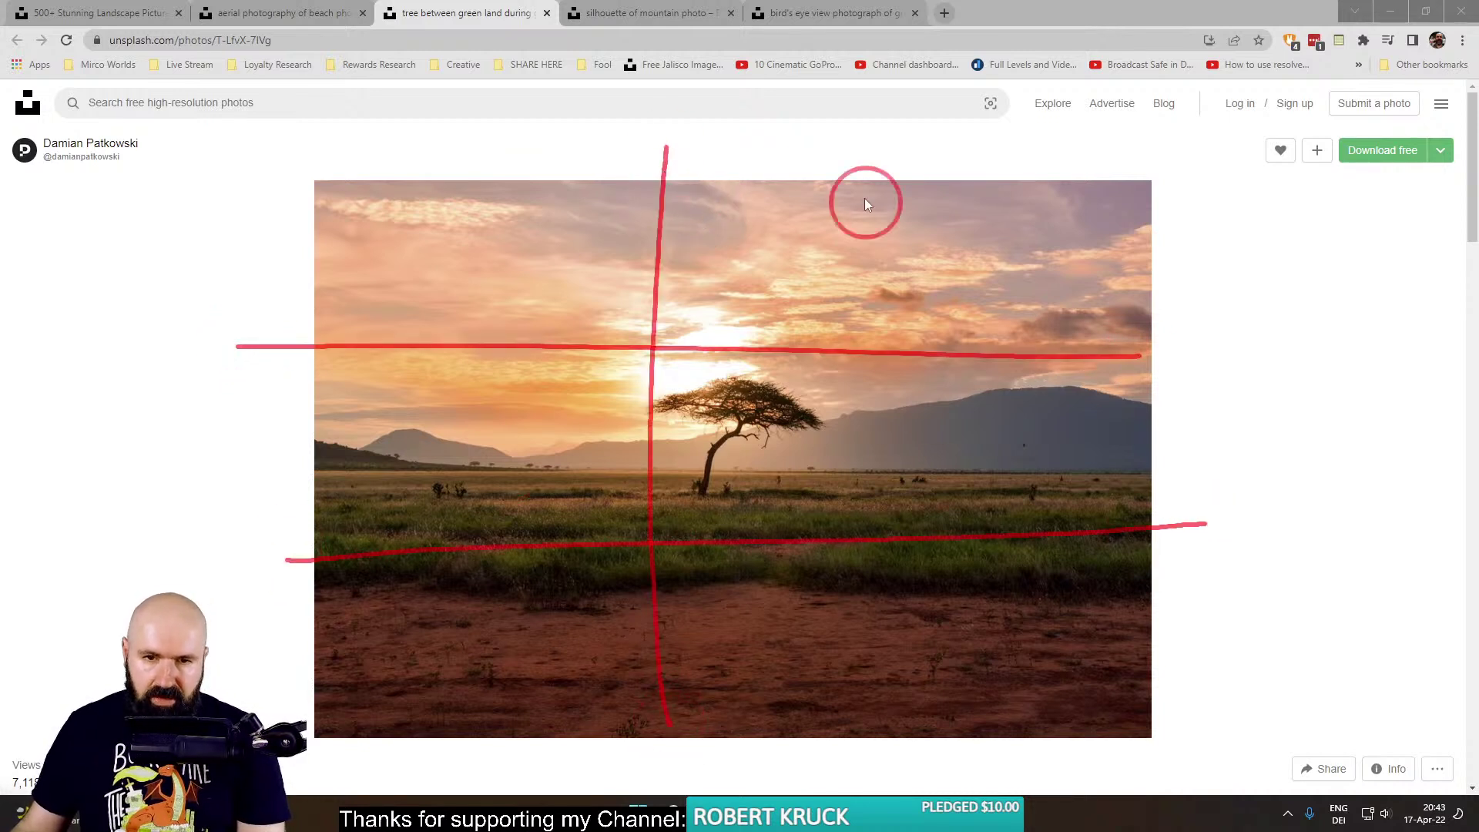
{"action": "left_click_drag", "start_coordinate": [828, 159], "coordinate": [815, 785]}
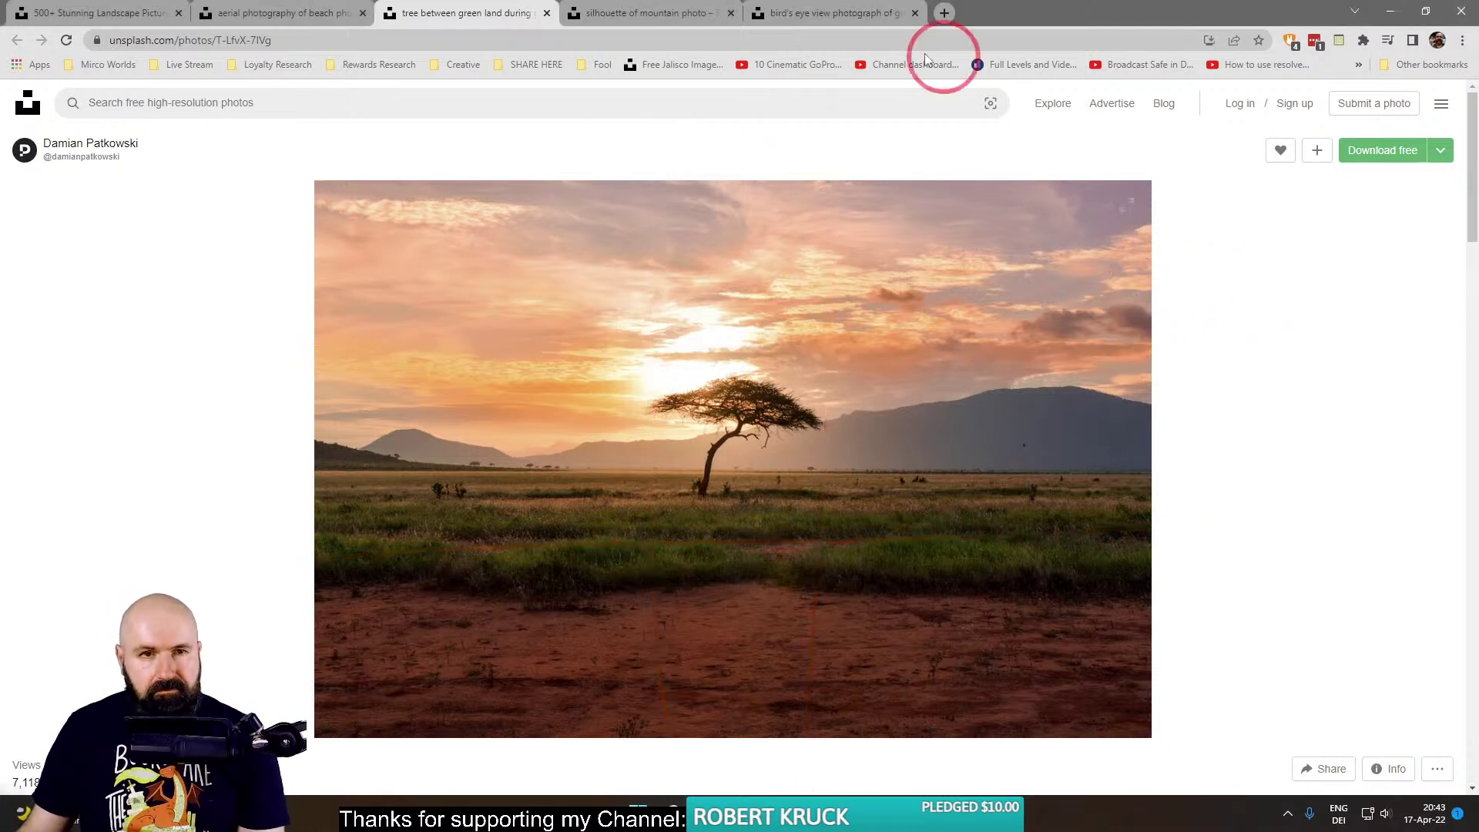
Switch to the pink misty mountains photo, draw four horizontal lines across the mountain layers, and clear the drawing.
{"action": "left_click", "coordinate": [606, 12]}
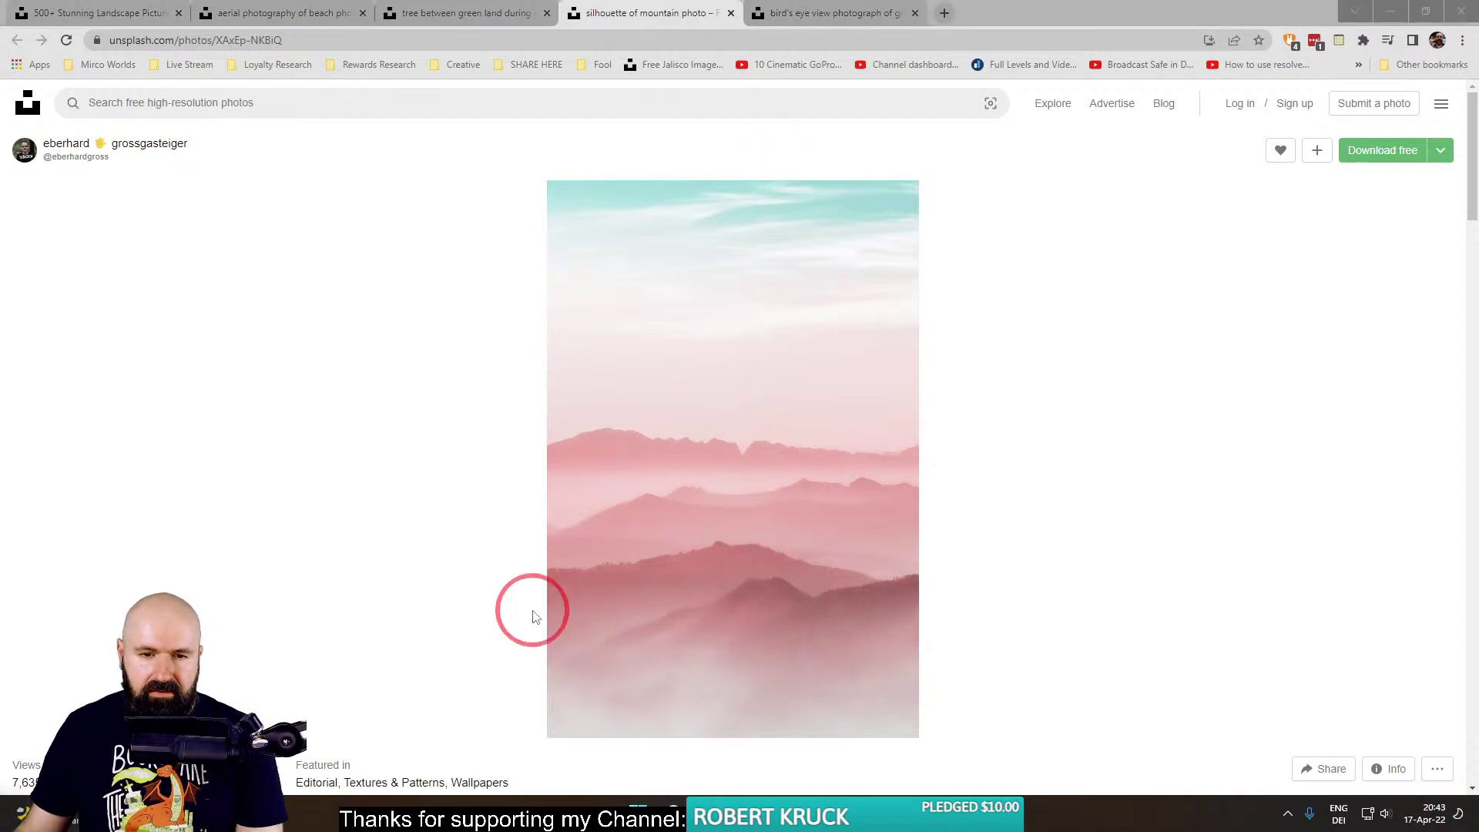
{"action": "left_click_drag", "start_coordinate": [514, 603], "coordinate": [973, 607]}
{"action": "left_click_drag", "start_coordinate": [565, 547], "coordinate": [938, 556]}
{"action": "left_click_drag", "start_coordinate": [549, 495], "coordinate": [909, 482]}
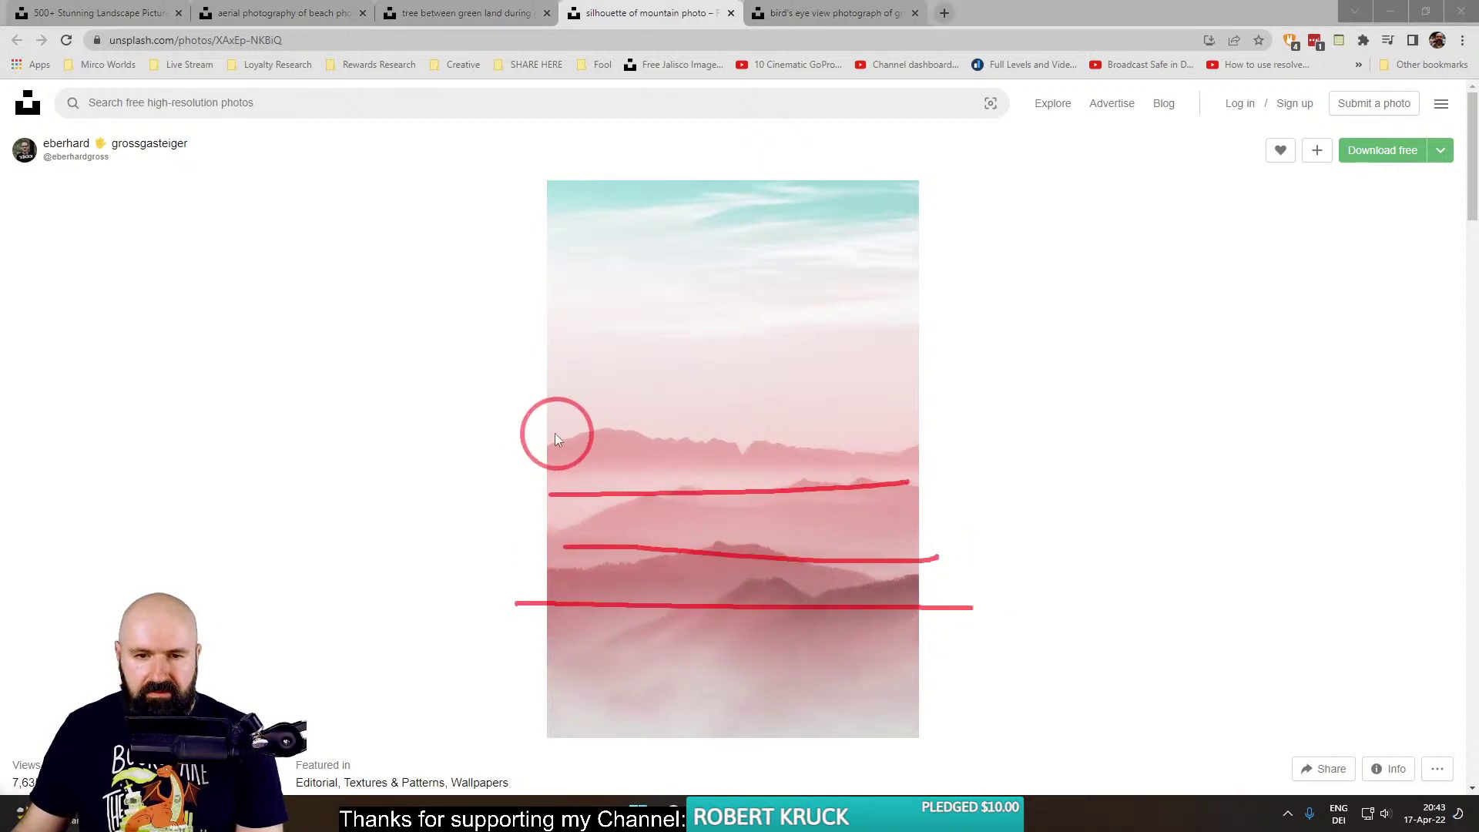
{"action": "left_click_drag", "start_coordinate": [552, 432], "coordinate": [952, 436]}
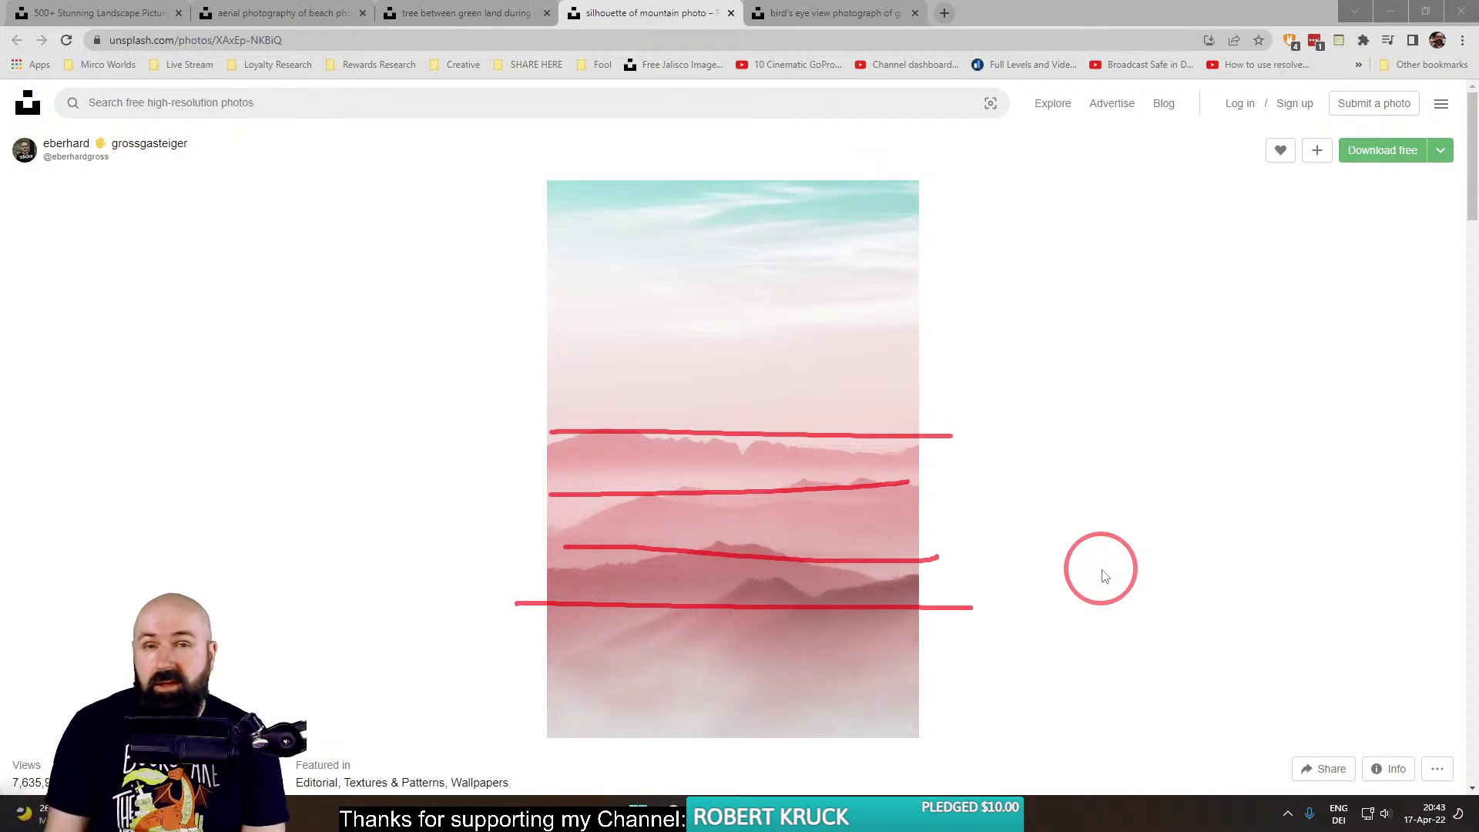
{"action": "key", "text": "Escape"}
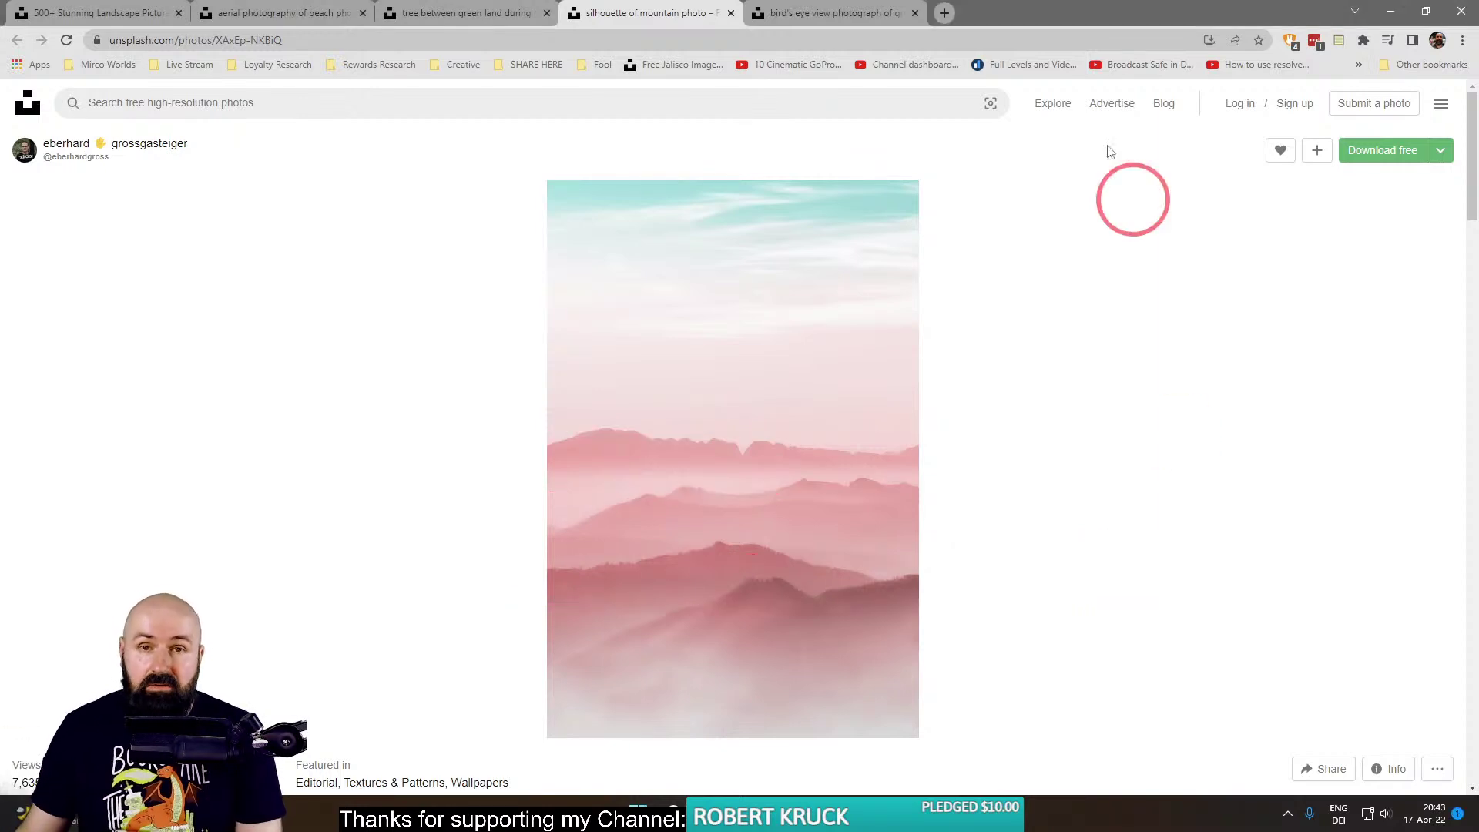
View the rippled green hills photo, return to the landscape results and browse further down.
{"action": "left_click", "coordinate": [839, 18]}
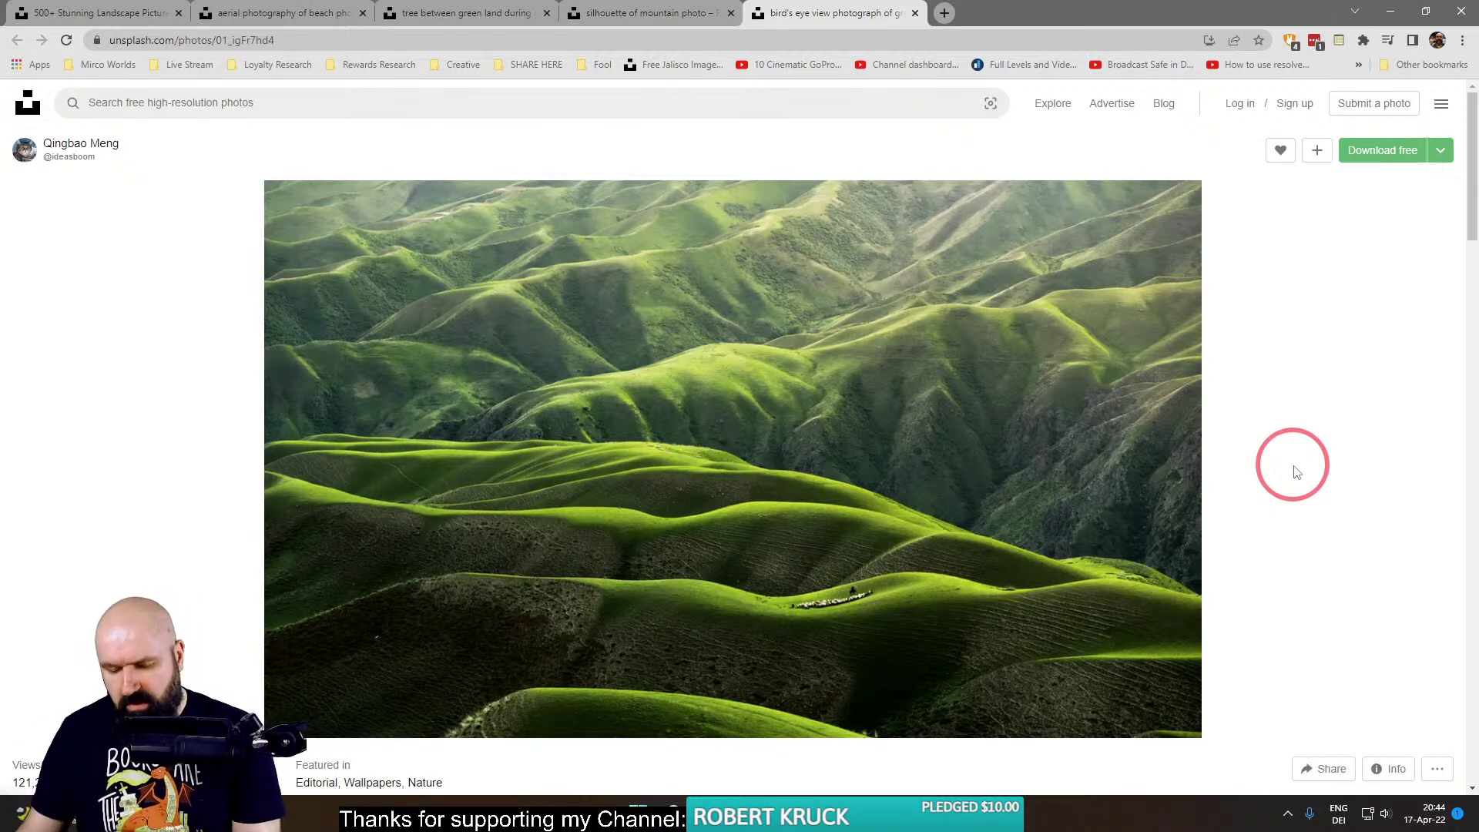
{"action": "left_click", "coordinate": [136, 14]}
{"action": "scroll", "coordinate": [135, 395], "scroll_direction": "down", "scroll_amount": 5}
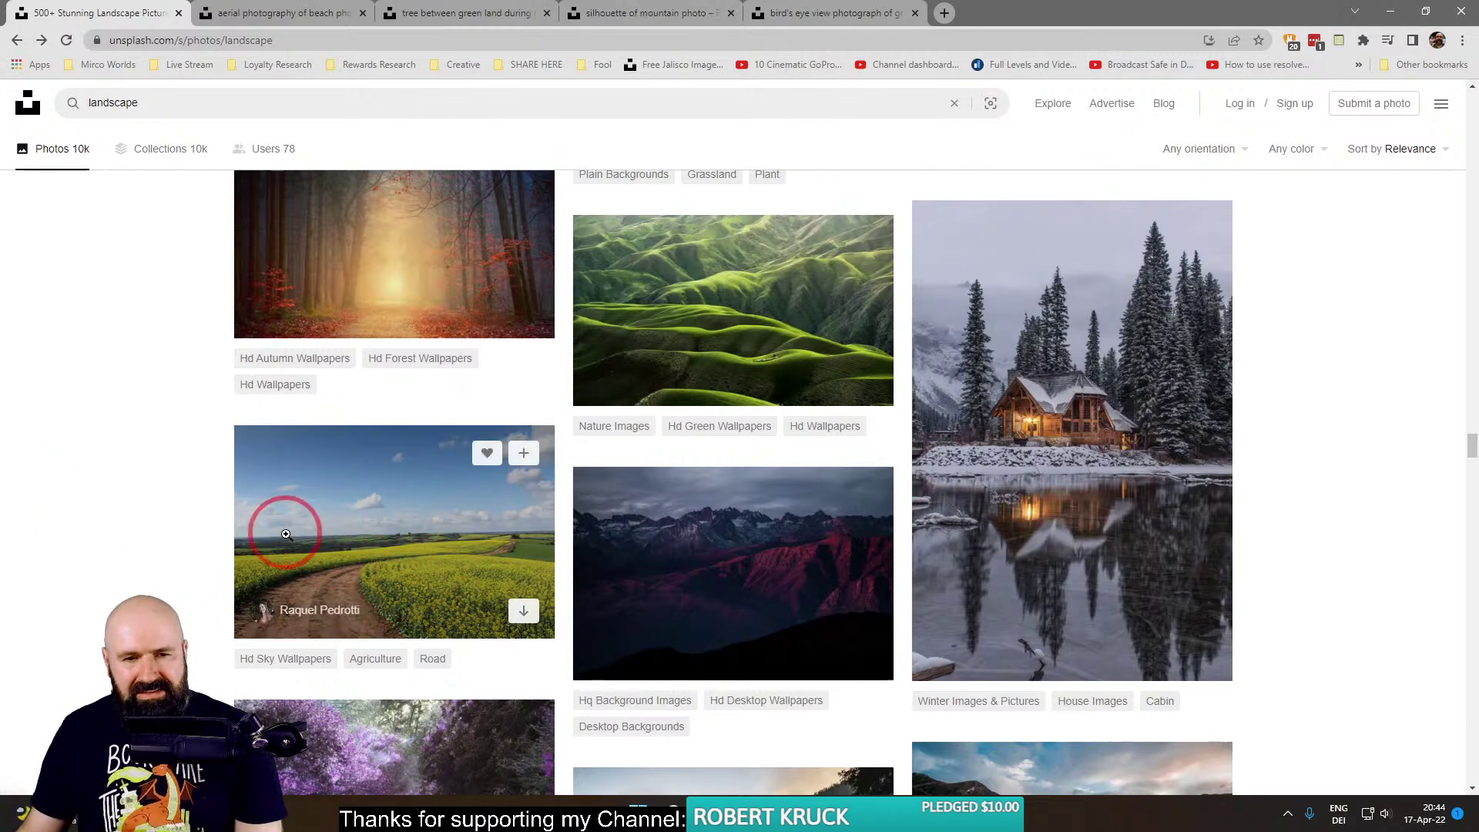
Browse back through the landscape results, then open the Tuscany winding road photo in a new tab and switch to it.
{"action": "scroll", "coordinate": [132, 462], "scroll_direction": "down", "scroll_amount": 7}
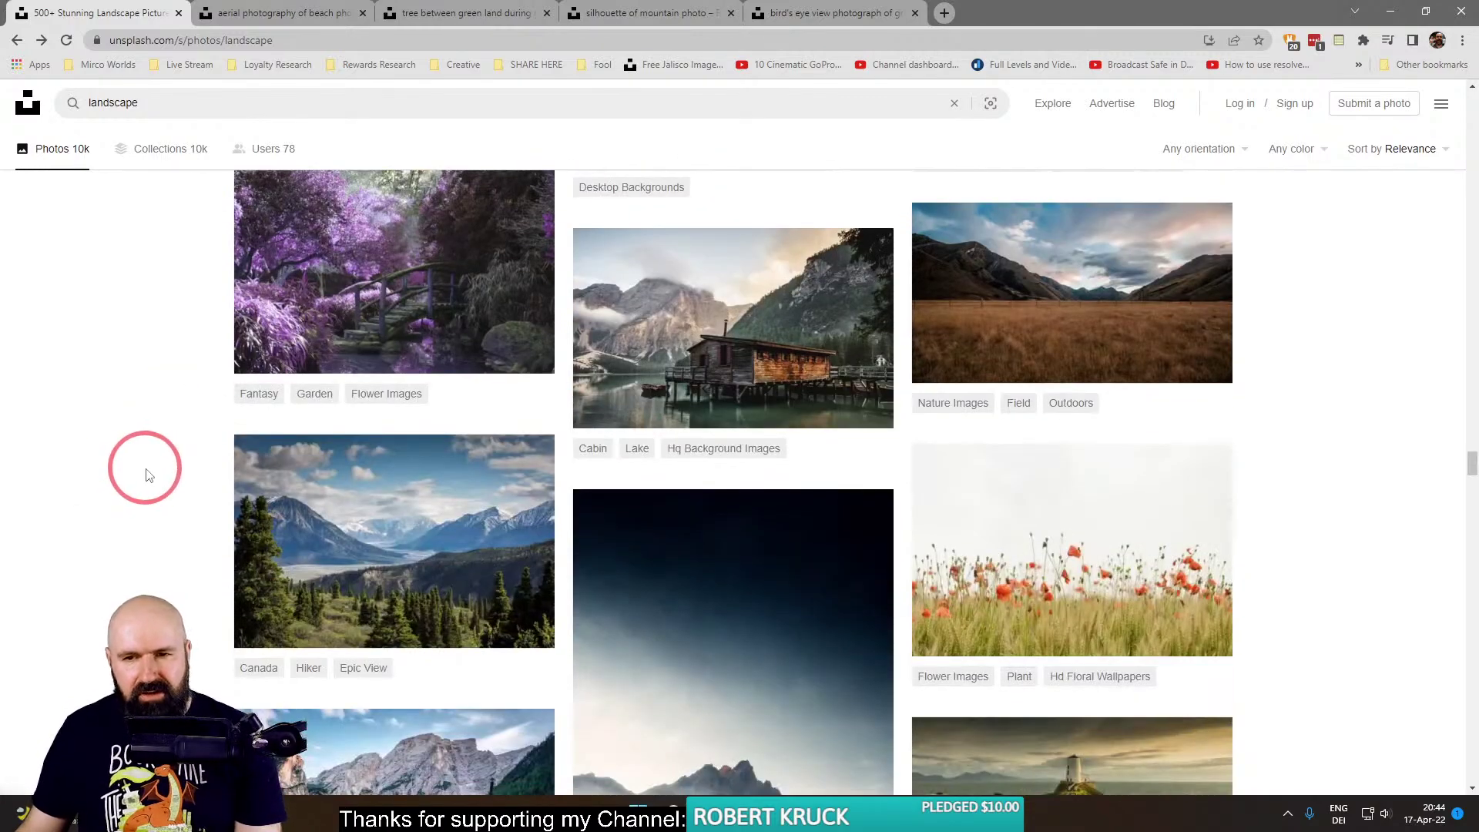
{"action": "scroll", "coordinate": [151, 373], "scroll_direction": "up", "scroll_amount": 6}
{"action": "scroll", "coordinate": [152, 373], "scroll_direction": "up", "scroll_amount": 20}
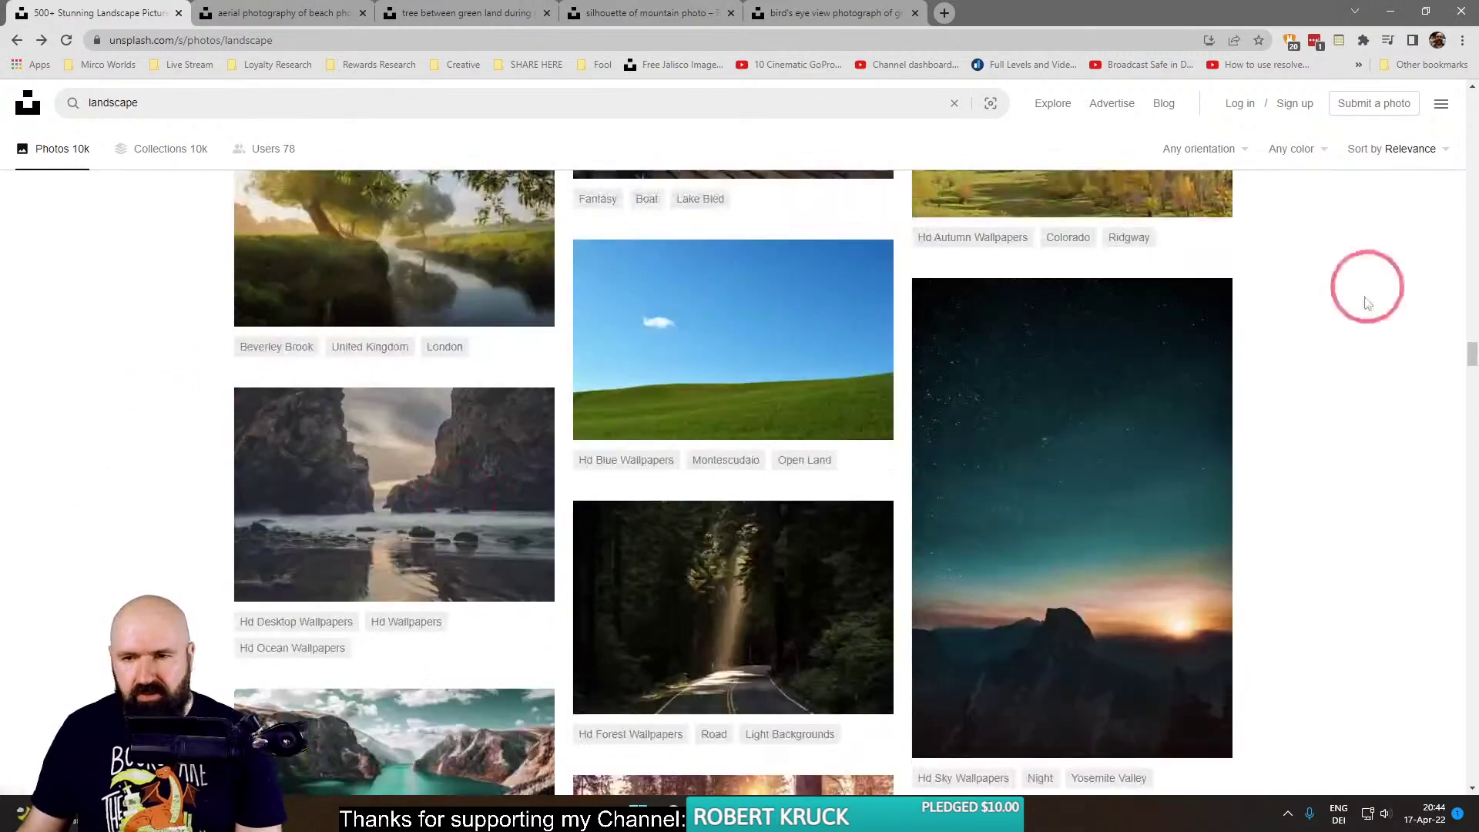
{"action": "left_click_drag", "start_coordinate": [1473, 373], "coordinate": [1473, 97]}
{"action": "scroll", "coordinate": [1369, 436], "scroll_direction": "down", "scroll_amount": 13}
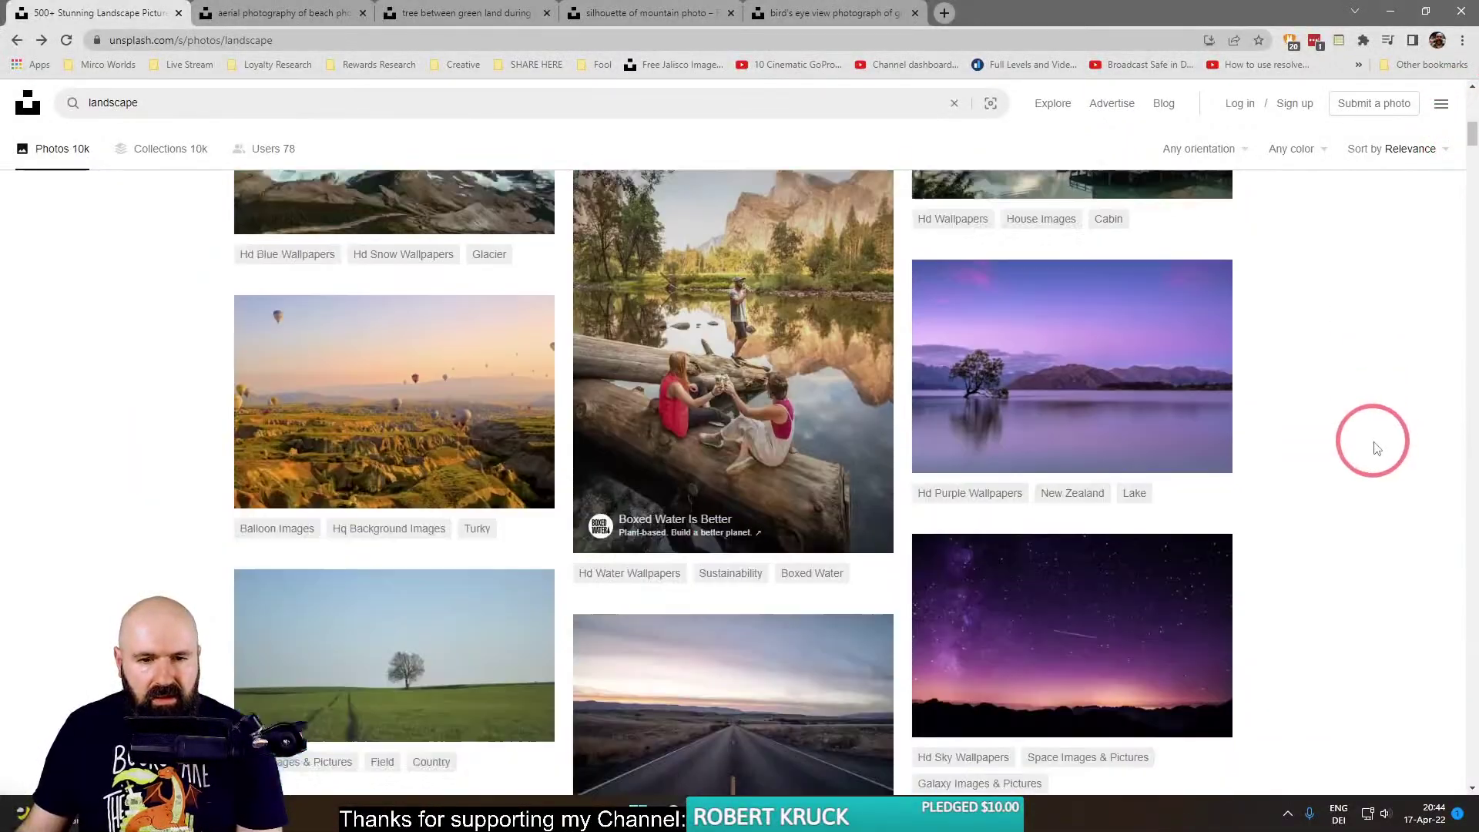
{"action": "scroll", "coordinate": [1377, 449], "scroll_direction": "down", "scroll_amount": 10}
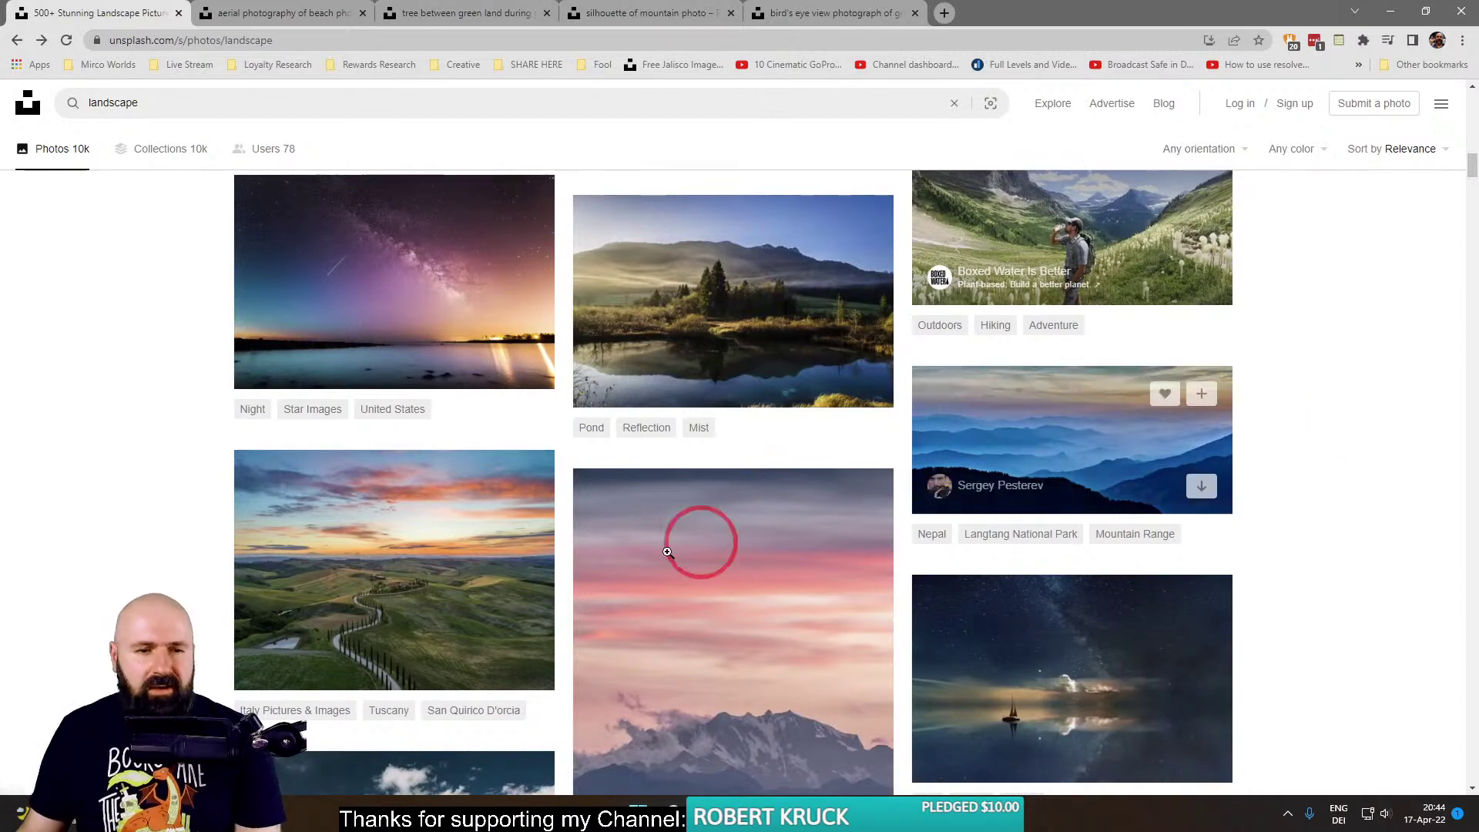
{"action": "right_click", "coordinate": [446, 570]}
{"action": "left_click", "coordinate": [543, 282]}
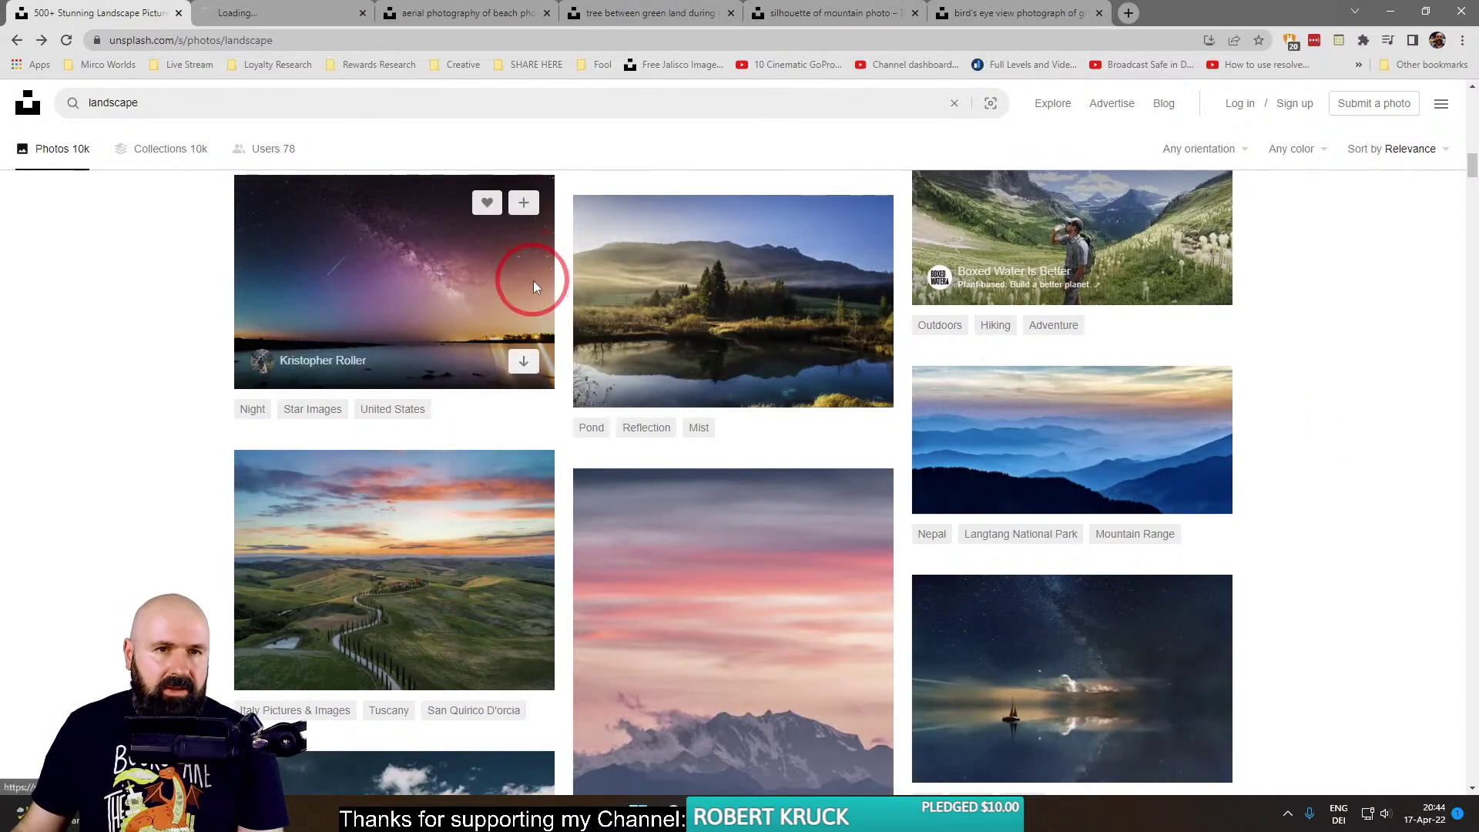
{"action": "left_click", "coordinate": [237, 19]}
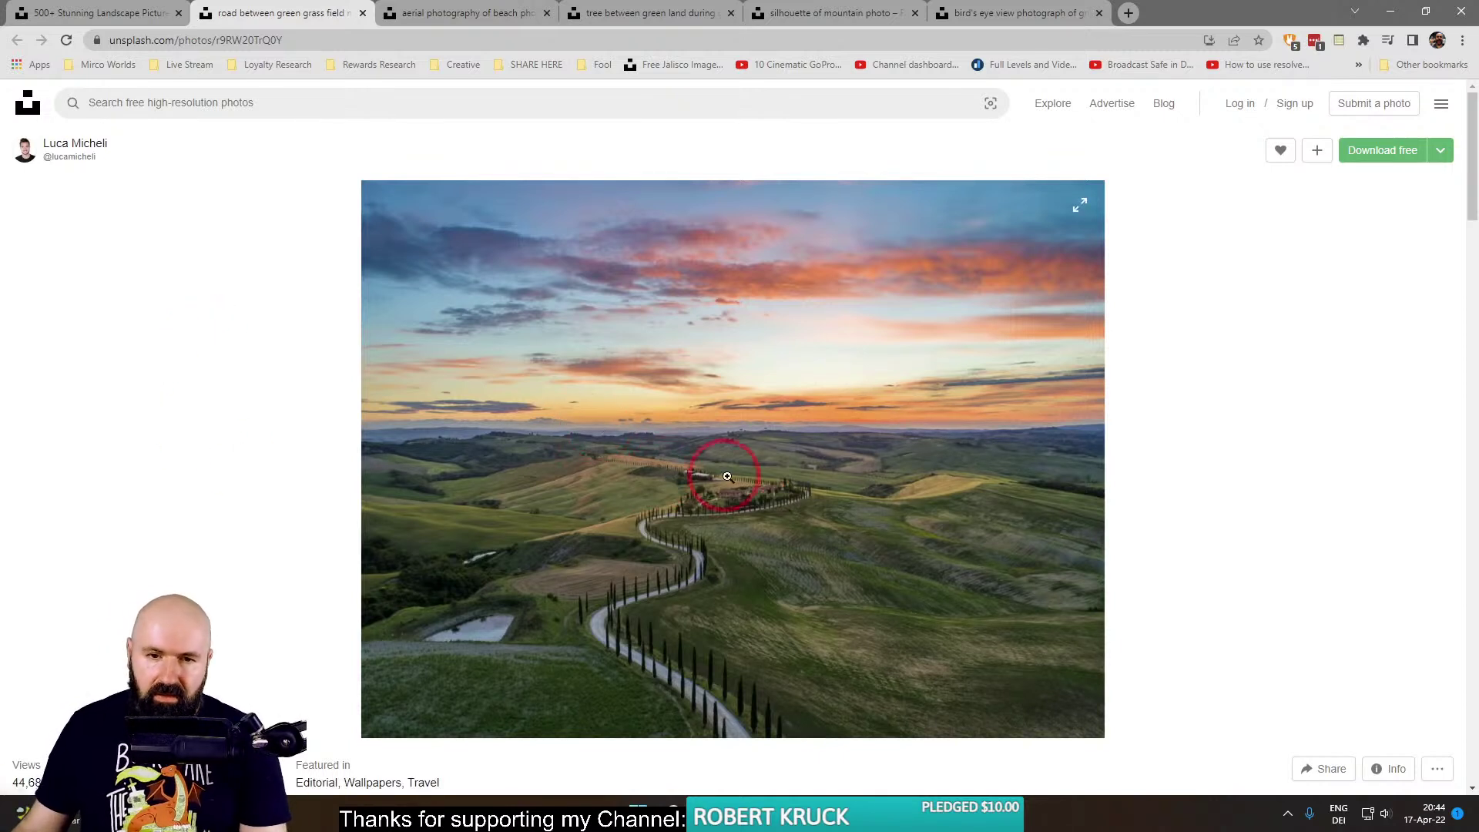
Trace an S-curve over the winding road from the horizon to the foreground twice, clearing the drawing after each.
{"action": "mouse_move", "coordinate": [584, 446]}
{"action": "left_mouse_down"}
{"action": "mouse_move", "coordinate": [742, 464]}
{"action": "mouse_move", "coordinate": [806, 512]}
{"action": "mouse_move", "coordinate": [668, 564]}
{"action": "mouse_move", "coordinate": [591, 624]}
{"action": "mouse_move", "coordinate": [650, 693]}
{"action": "mouse_move", "coordinate": [751, 732]}
{"action": "left_mouse_up"}
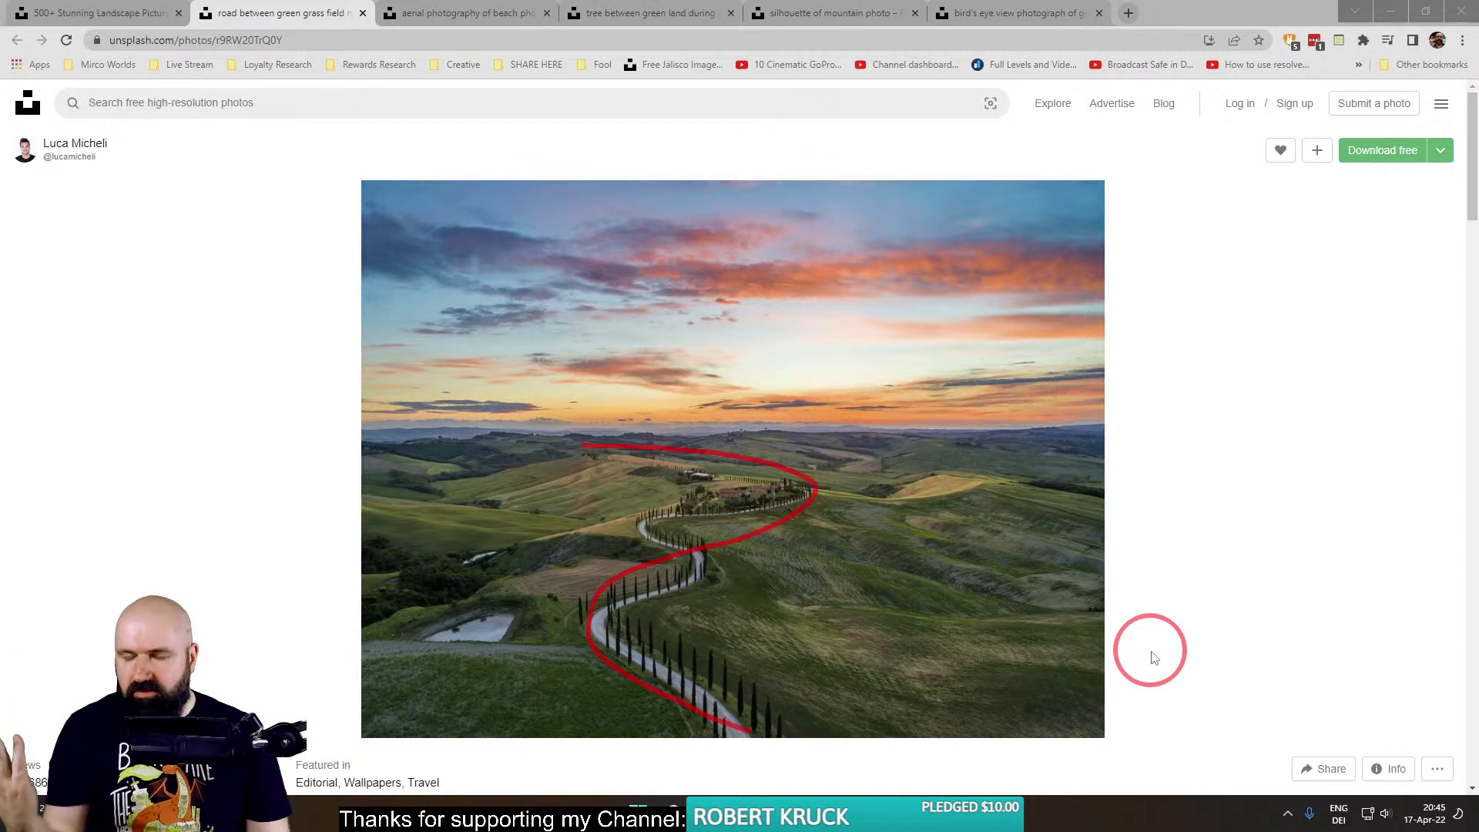
{"action": "key", "text": "Escape"}
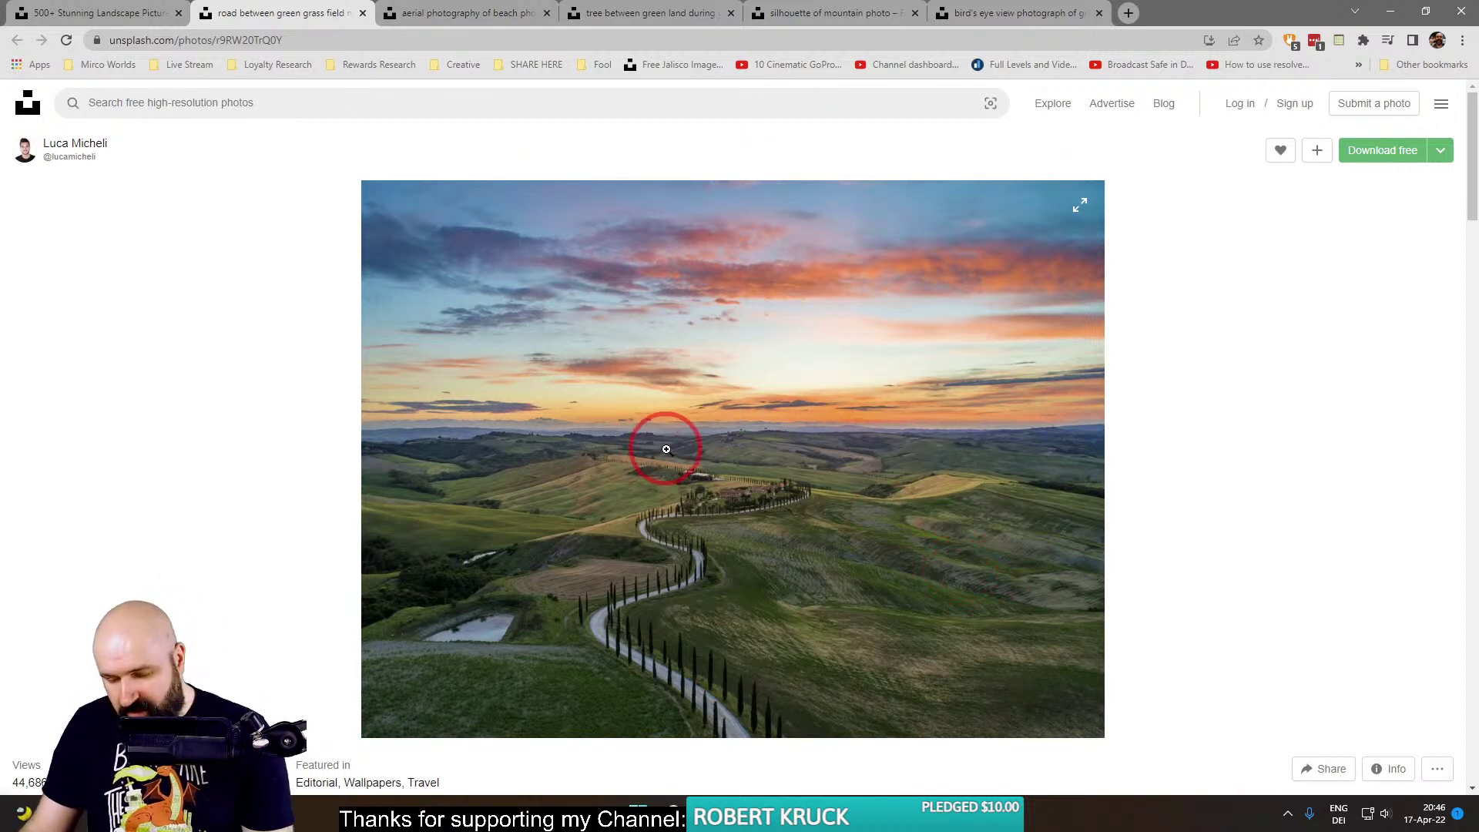
{"action": "mouse_move", "coordinate": [587, 446]}
{"action": "left_mouse_down"}
{"action": "mouse_move", "coordinate": [568, 604]}
{"action": "mouse_move", "coordinate": [826, 705]}
{"action": "left_mouse_up"}
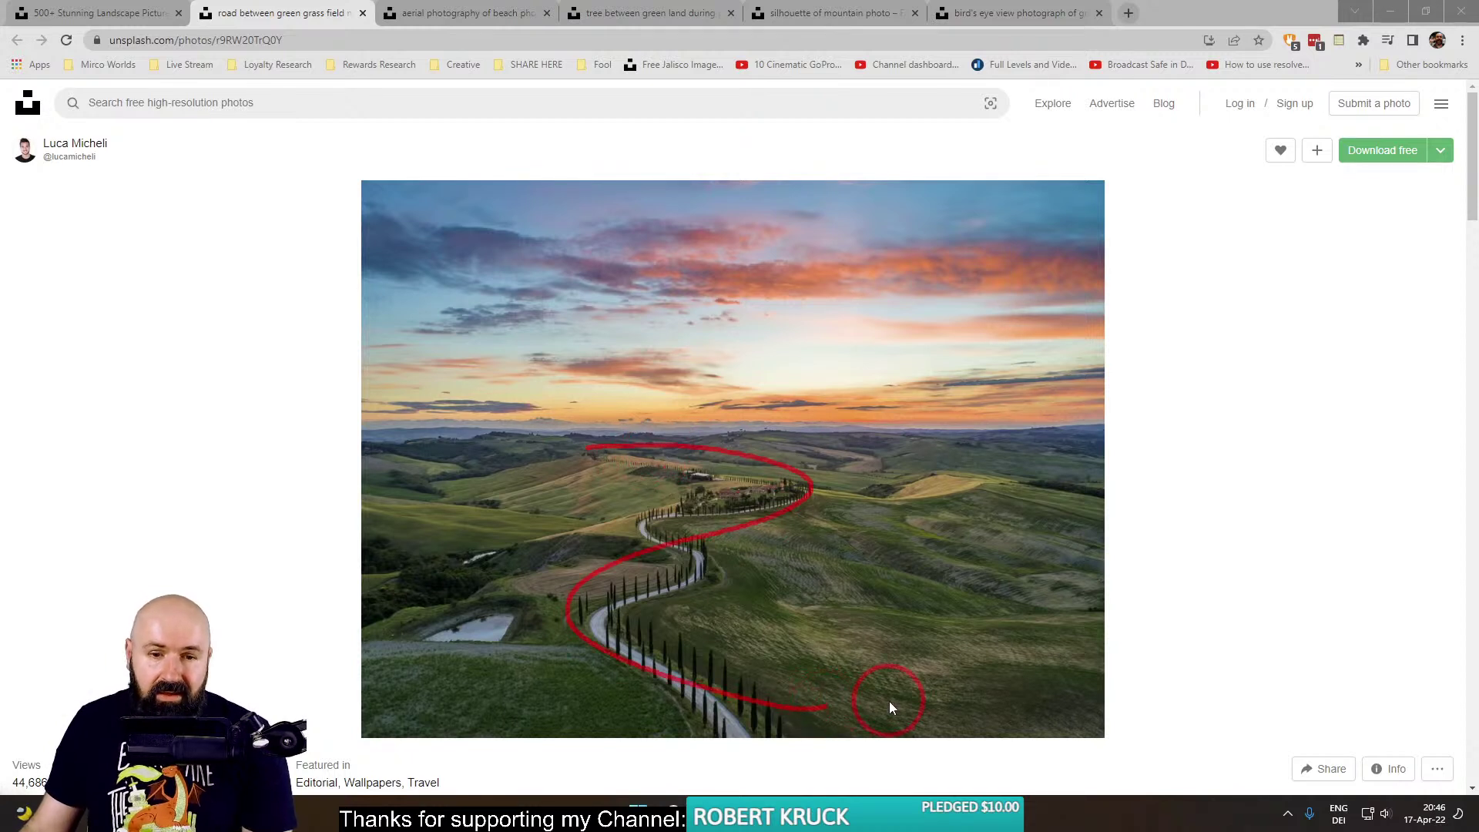
{"action": "key", "text": "Escape"}
Draw further freehand strokes from the sky down across the green hills and clear the drawing.
{"action": "left_click_drag", "start_coordinate": [973, 277], "coordinate": [1000, 576]}
{"action": "key", "text": "ctrl+2"}
{"action": "mouse_move", "coordinate": [988, 327]}
{"action": "left_mouse_down"}
{"action": "mouse_move", "coordinate": [991, 612]}
{"action": "mouse_move", "coordinate": [347, 677]}
{"action": "left_mouse_up"}
{"action": "right_click", "coordinate": [793, 786]}
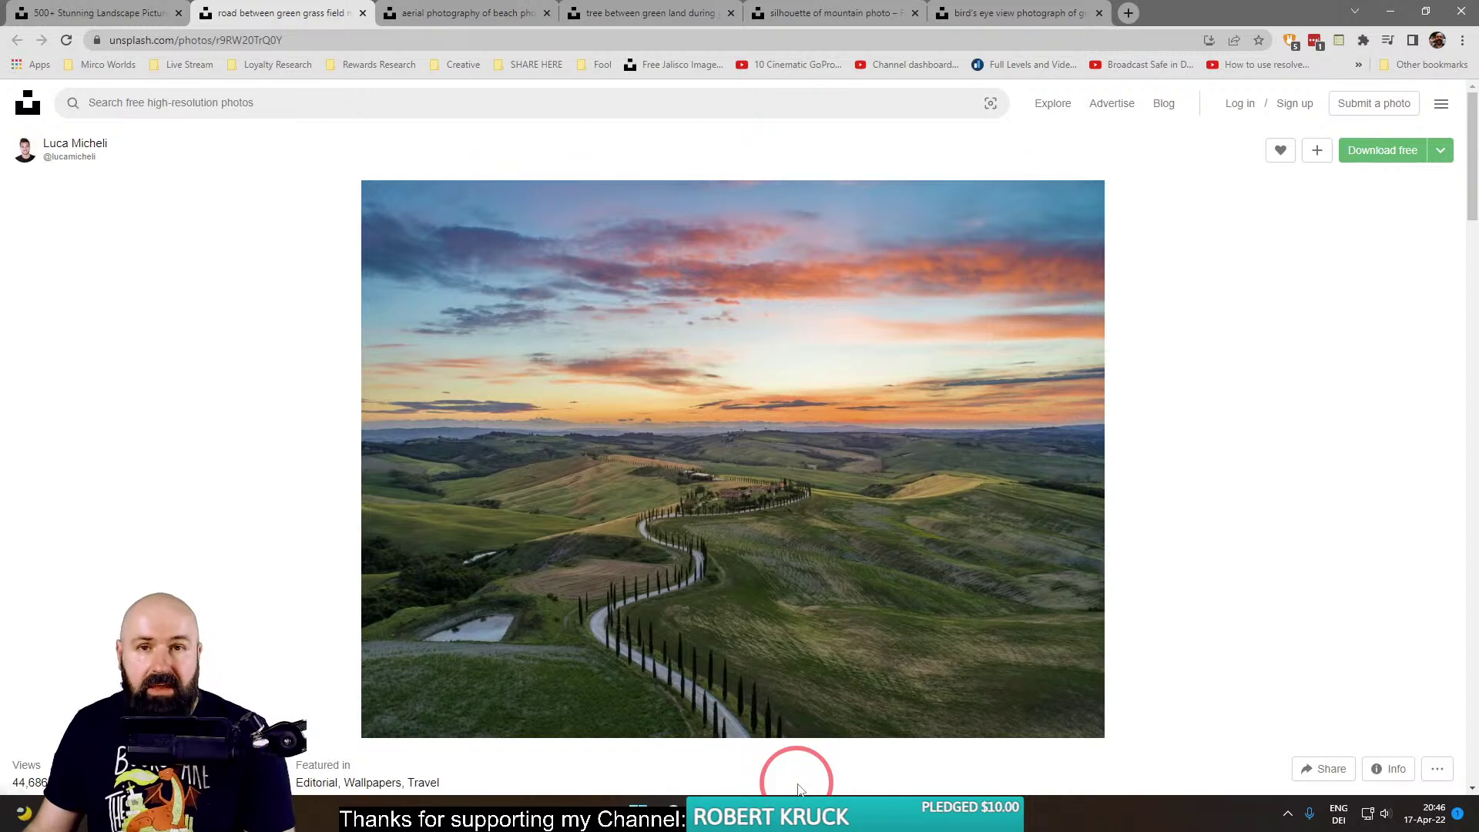
Return to the landscape results and look through more photos for another composition example.
{"action": "left_click", "coordinate": [133, 15]}
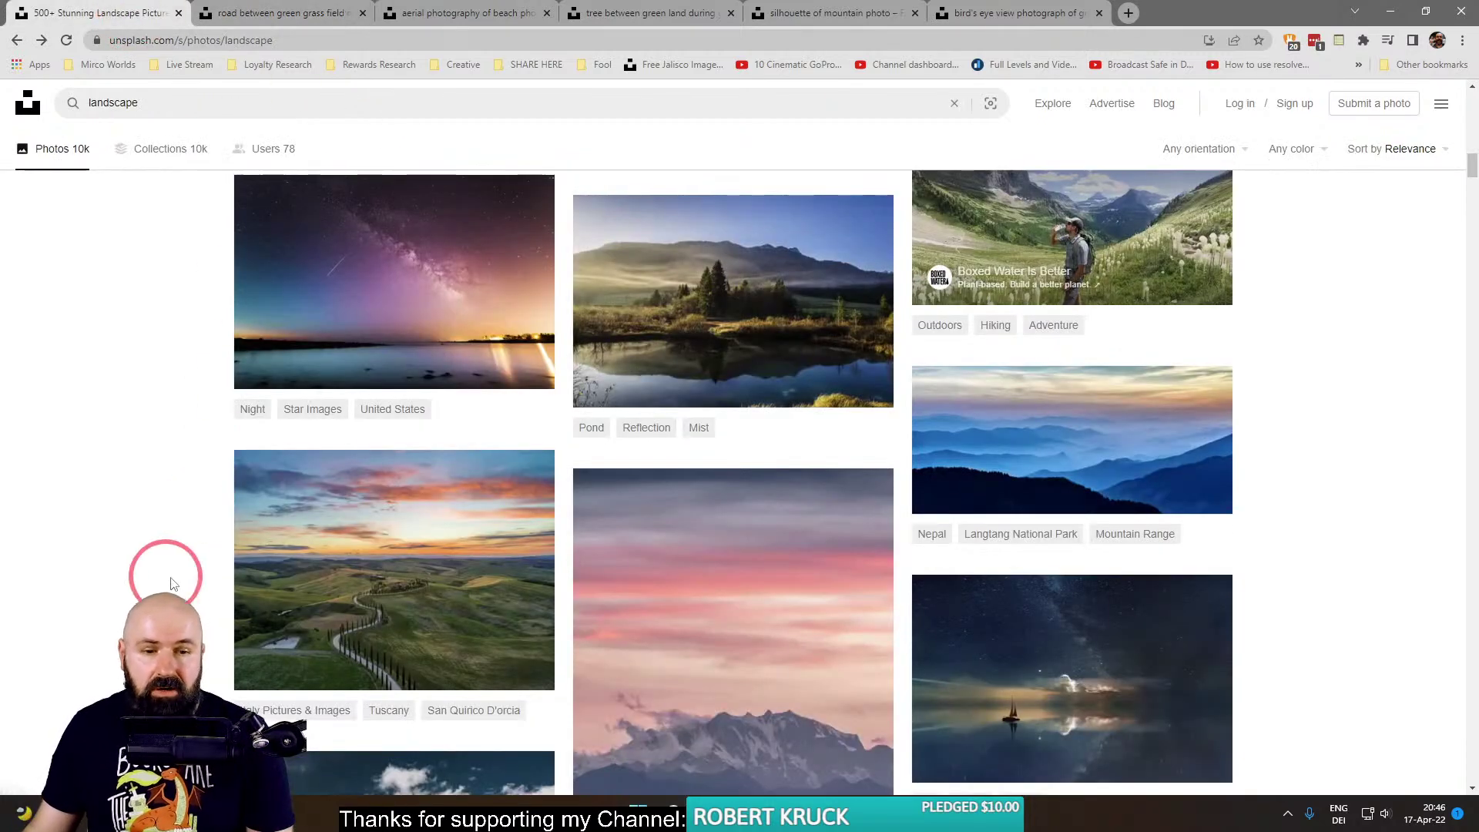
{"action": "scroll", "coordinate": [163, 568], "scroll_direction": "down", "scroll_amount": 5}
{"action": "scroll", "coordinate": [163, 568], "scroll_direction": "down", "scroll_amount": 1}
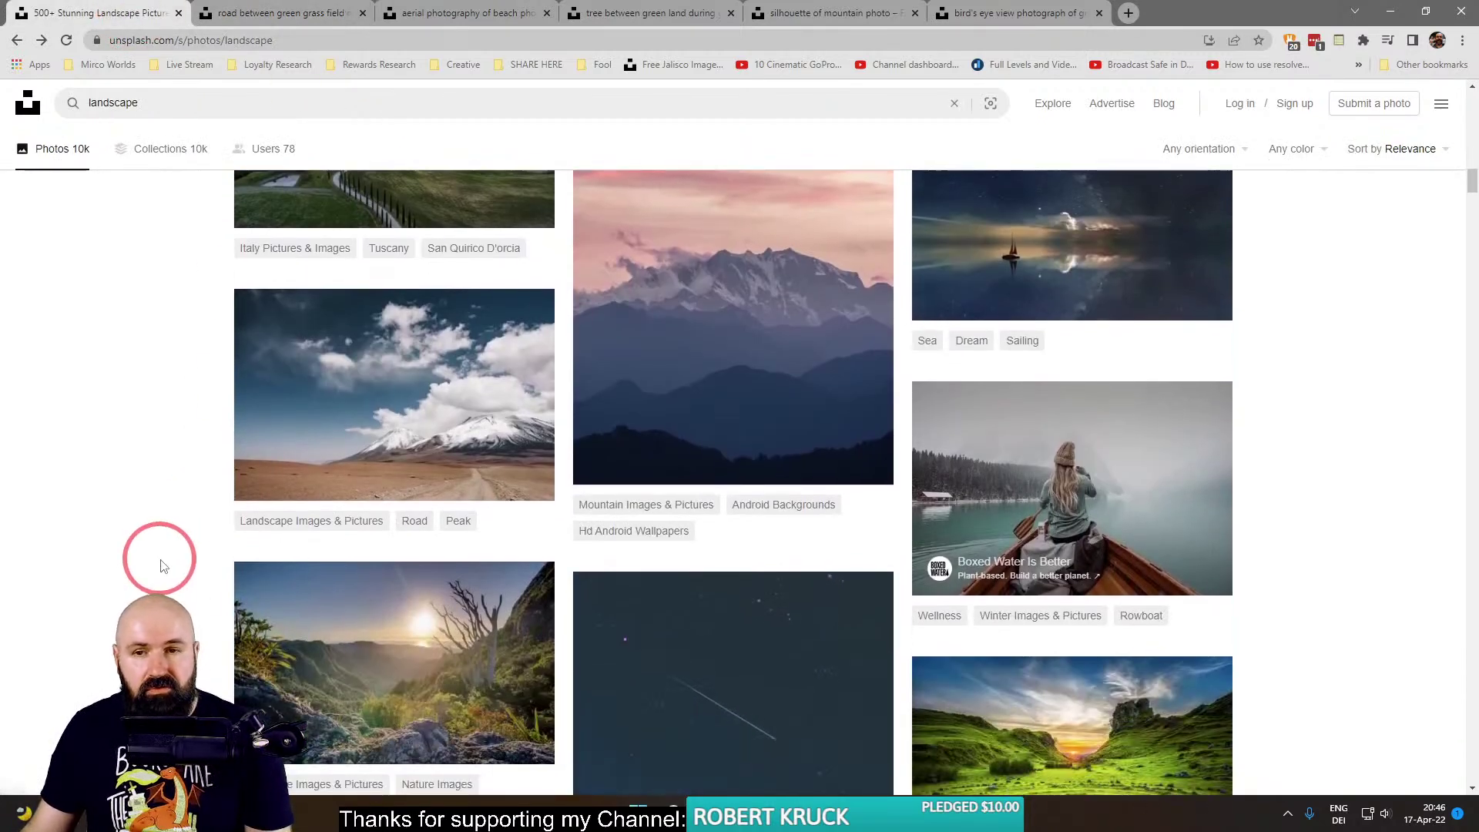
{"action": "scroll", "coordinate": [165, 566], "scroll_direction": "down", "scroll_amount": 5}
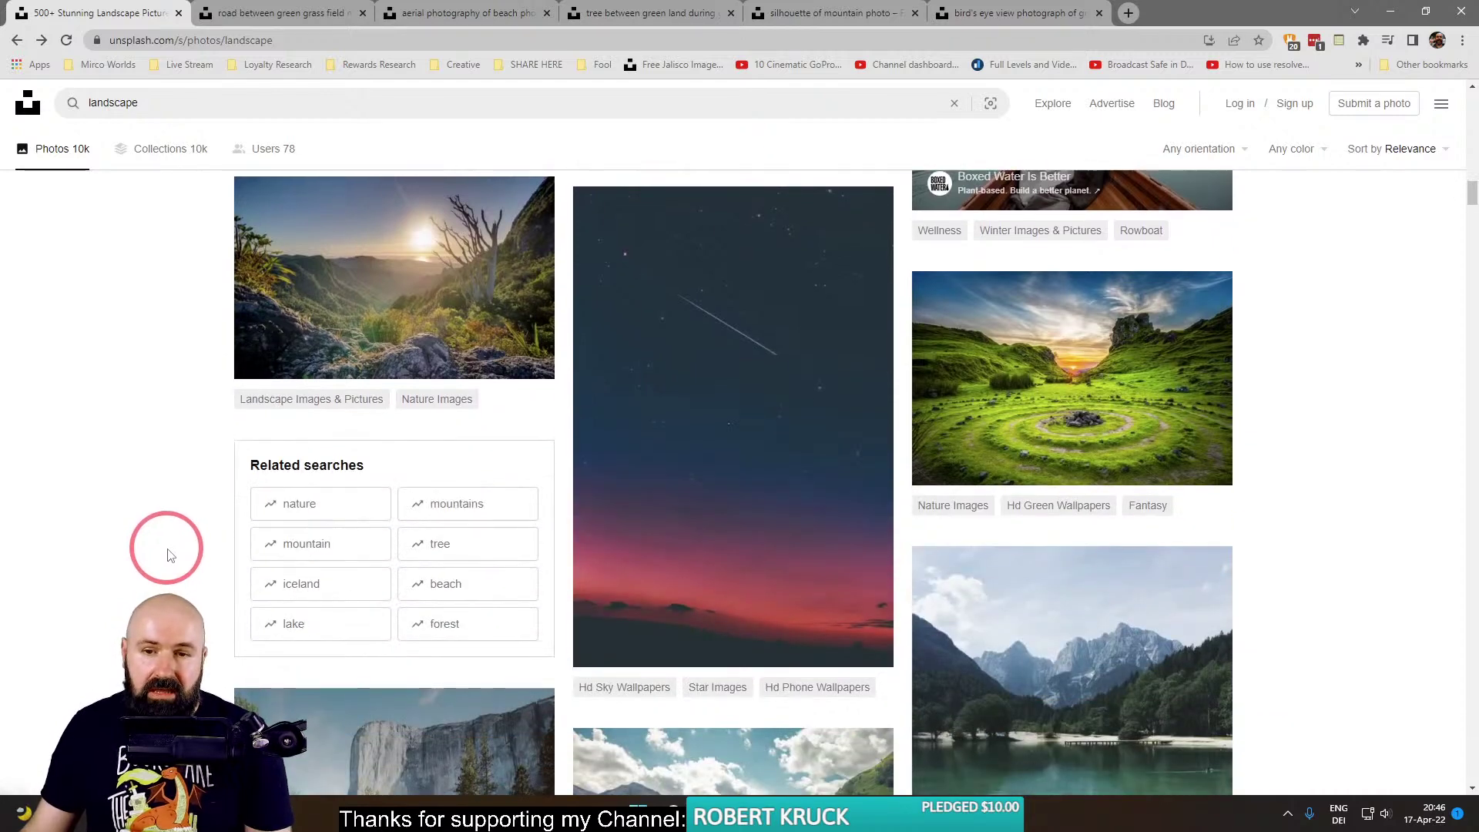
{"action": "scroll", "coordinate": [170, 555], "scroll_direction": "down", "scroll_amount": 6}
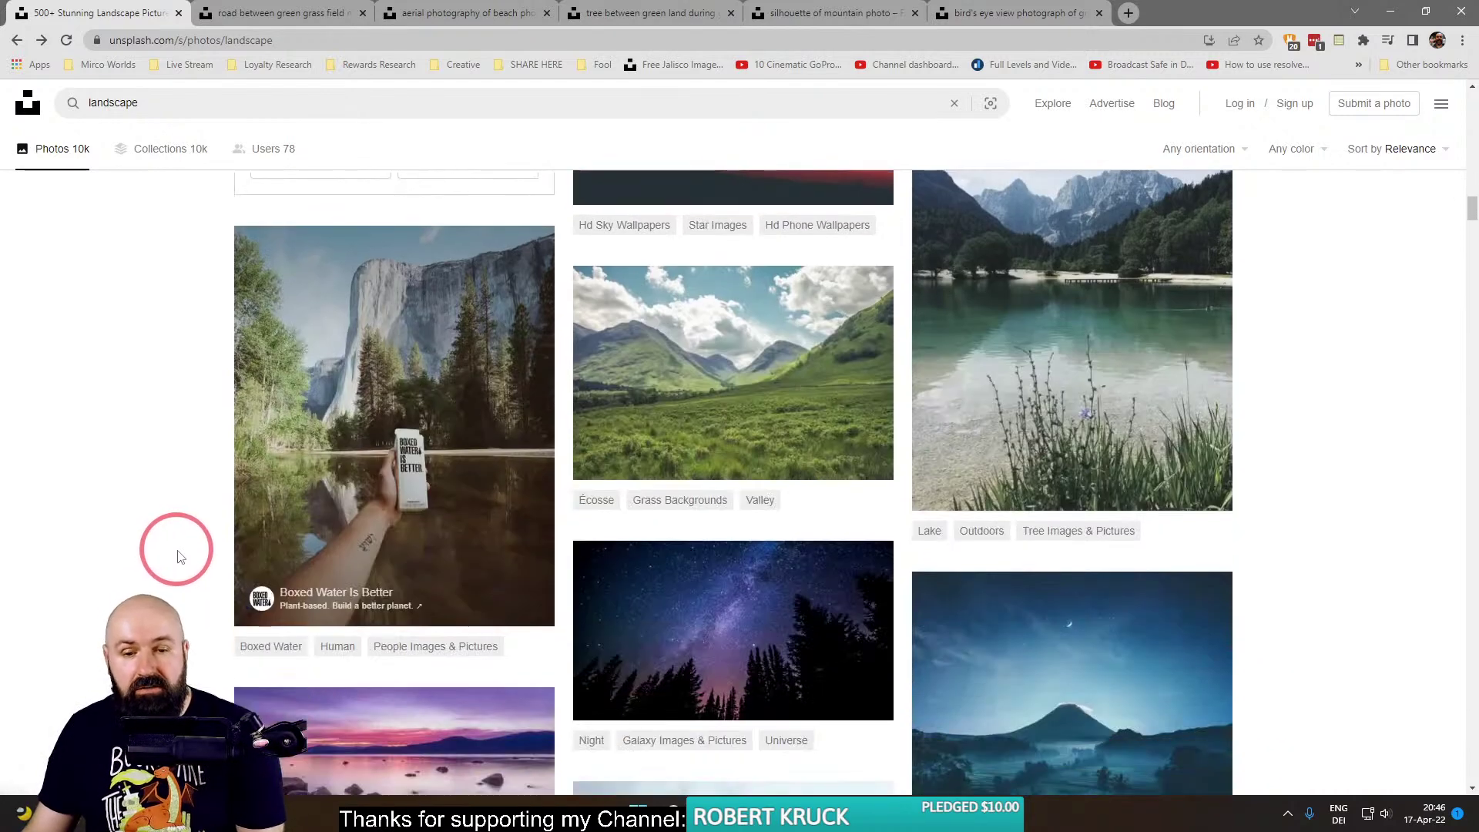
{"action": "scroll", "coordinate": [176, 557], "scroll_direction": "down", "scroll_amount": 1}
{"action": "scroll", "coordinate": [174, 556], "scroll_direction": "down", "scroll_amount": 5}
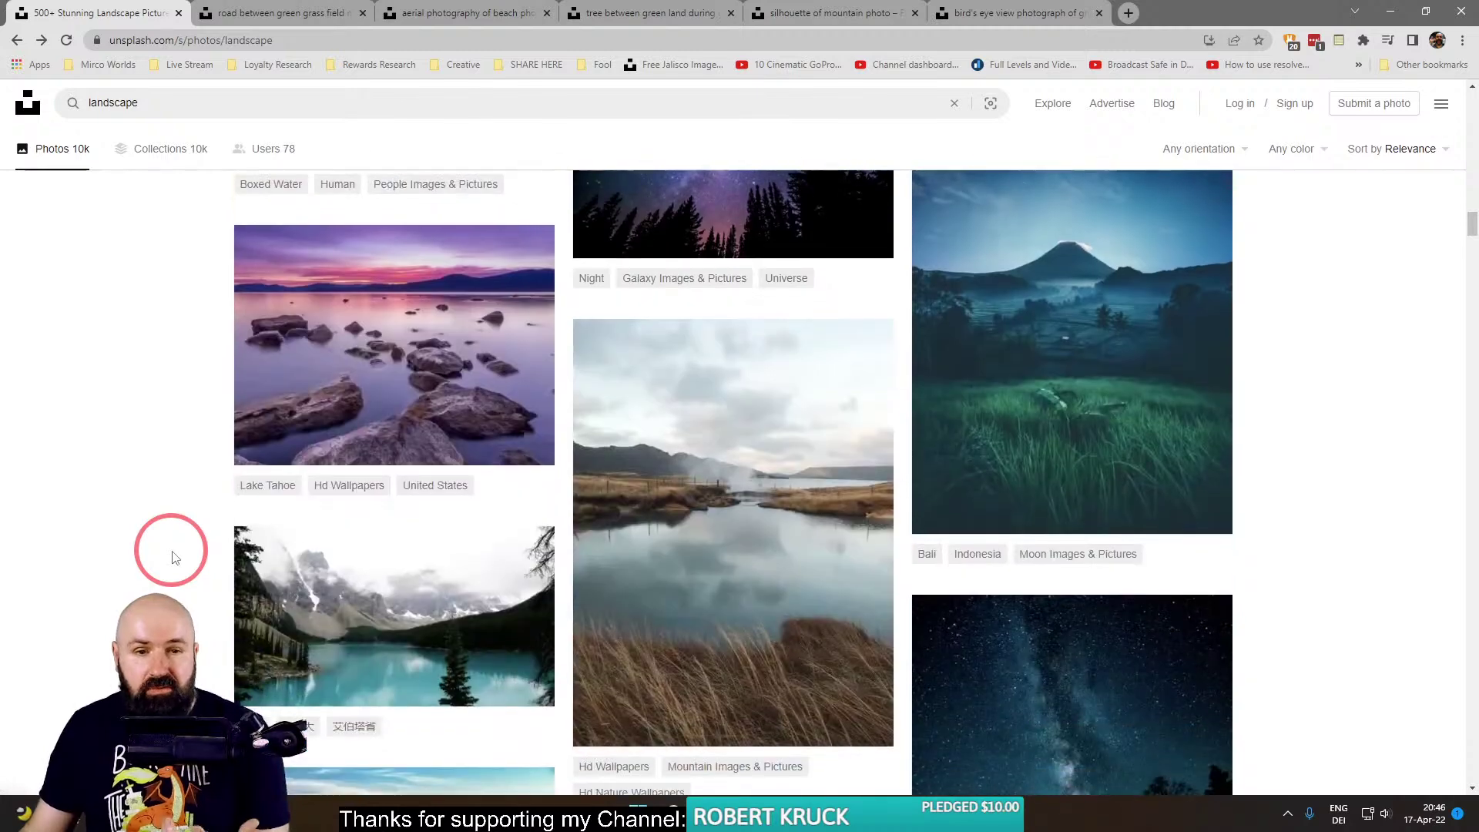
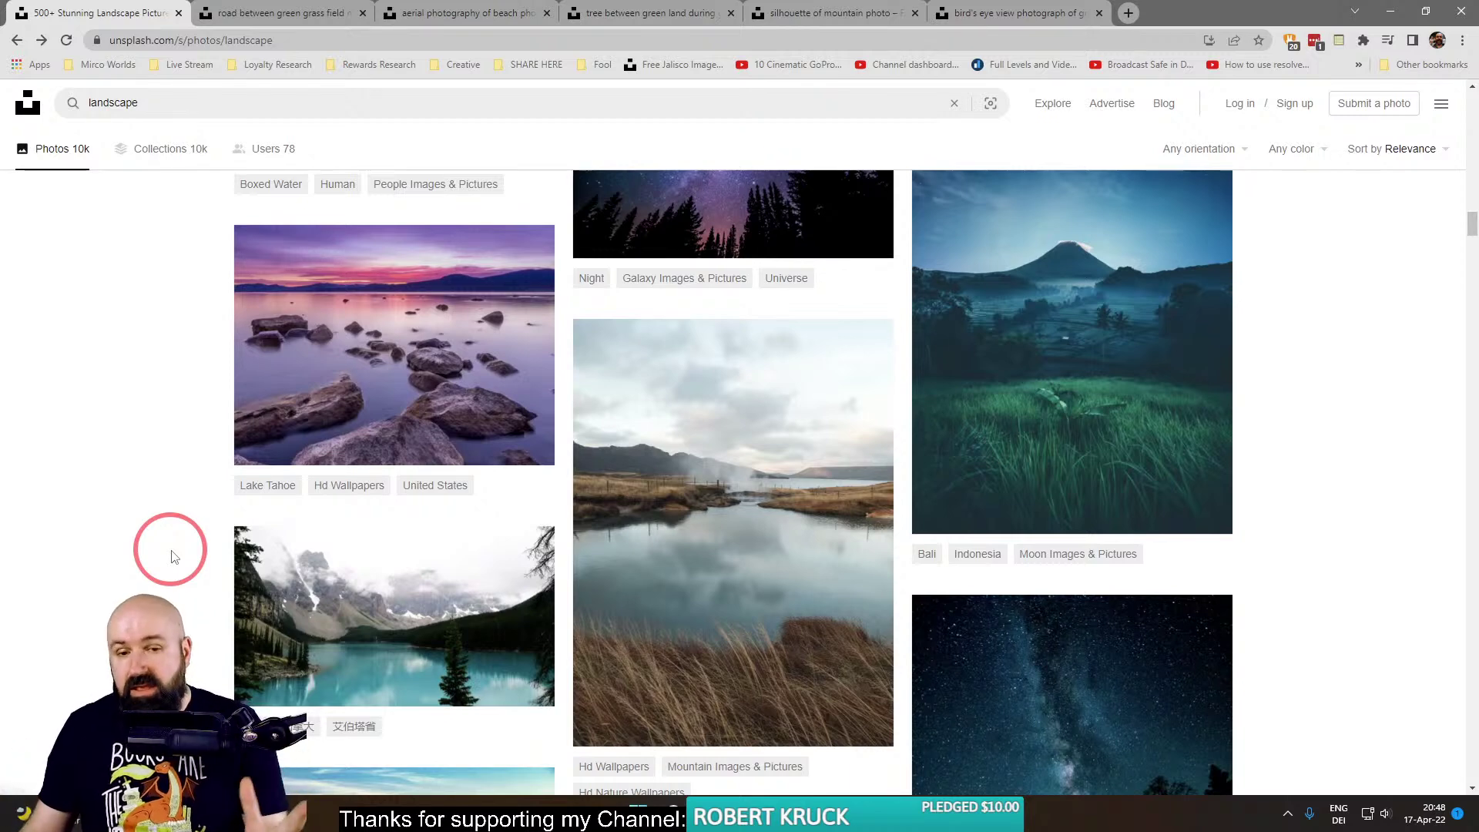
{"action": "scroll", "coordinate": [959, 559], "scroll_direction": "down", "scroll_amount": 6}
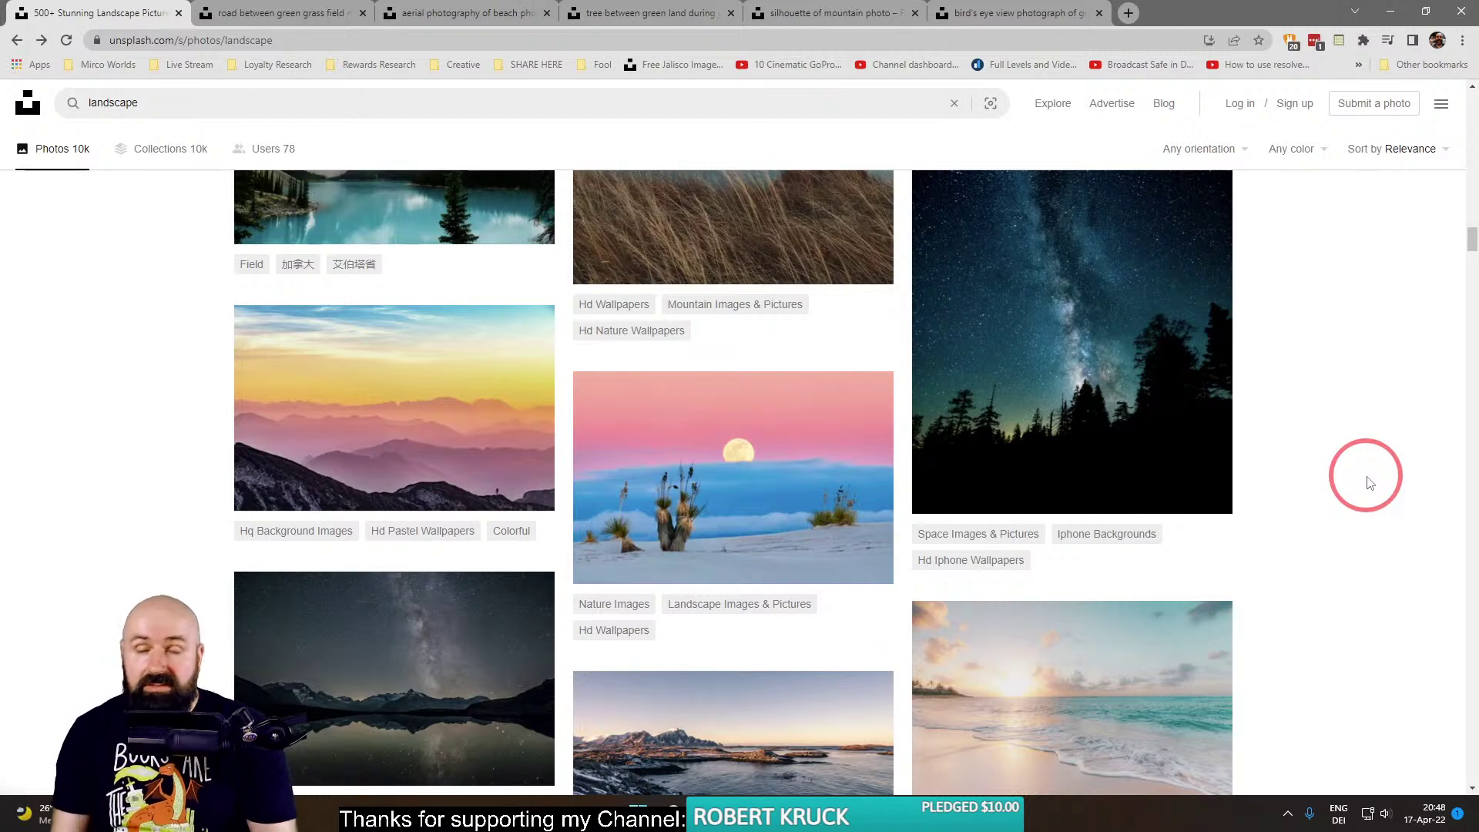
{"action": "scroll", "coordinate": [1275, 478], "scroll_direction": "down", "scroll_amount": 5}
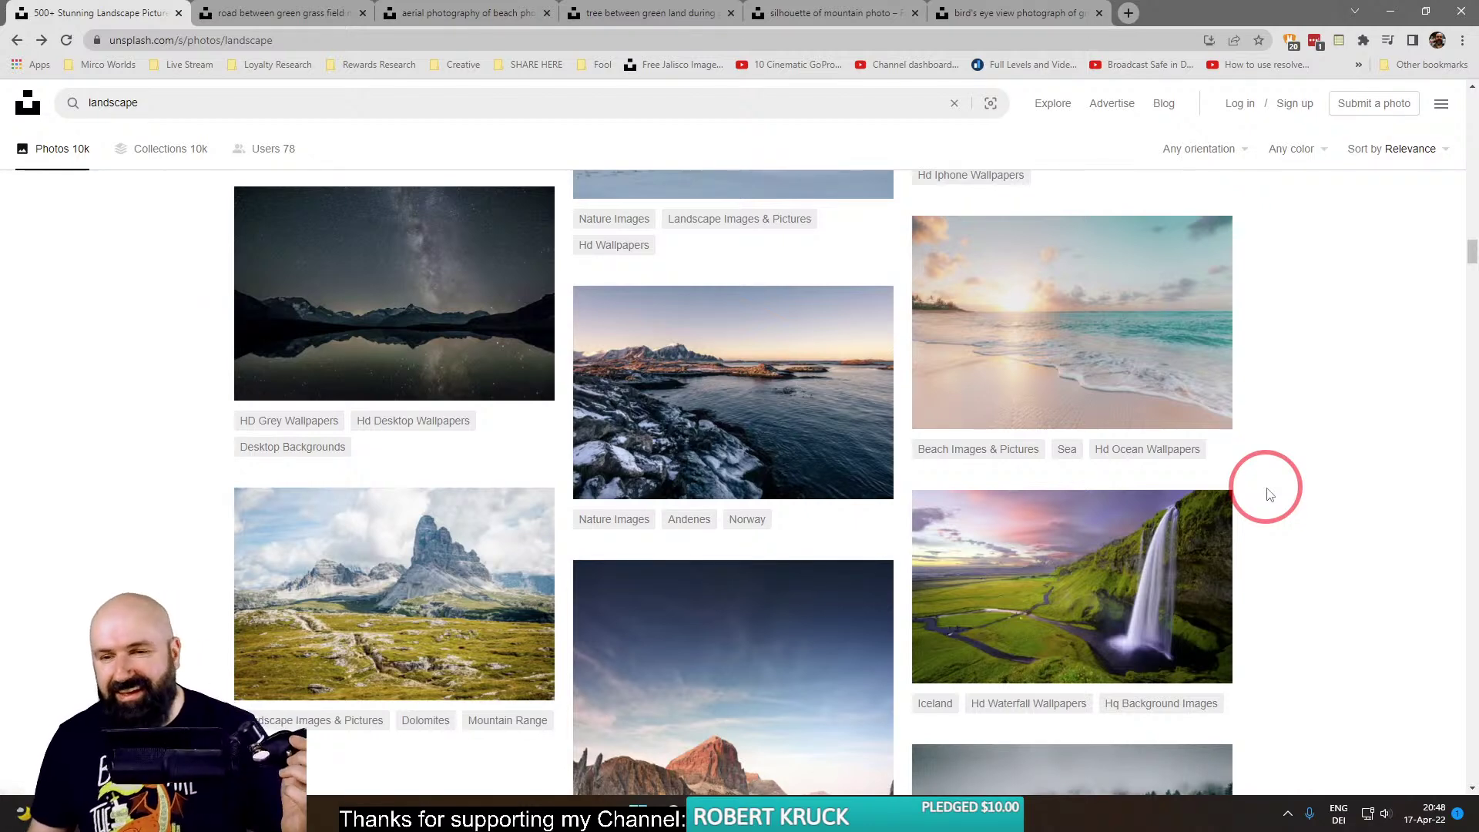
{"action": "scroll", "coordinate": [1276, 522], "scroll_direction": "down", "scroll_amount": 2}
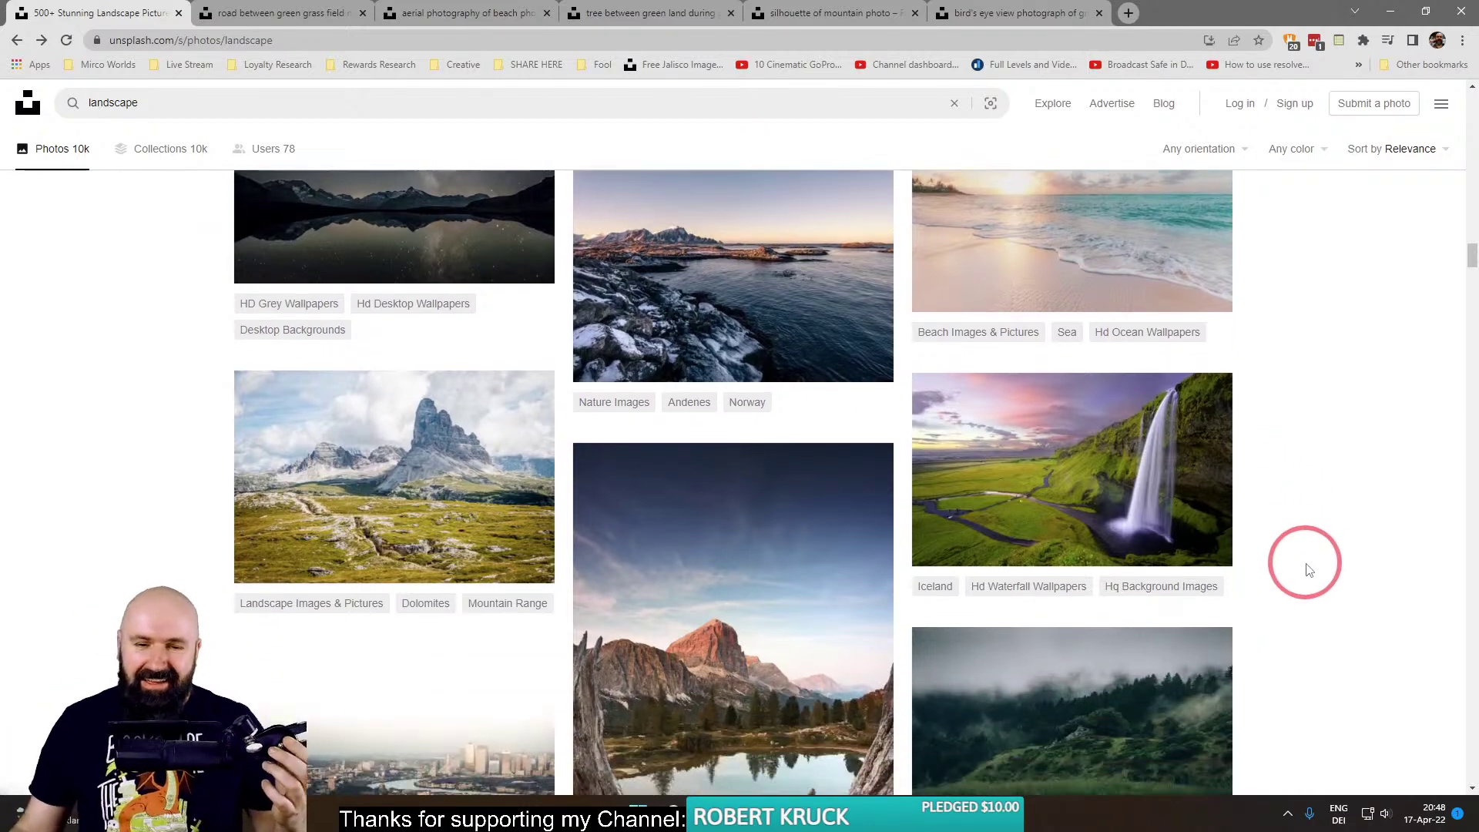
{"action": "scroll", "coordinate": [1307, 568], "scroll_direction": "down", "scroll_amount": 2}
{"action": "scroll", "coordinate": [1305, 566], "scroll_direction": "up", "scroll_amount": 1}
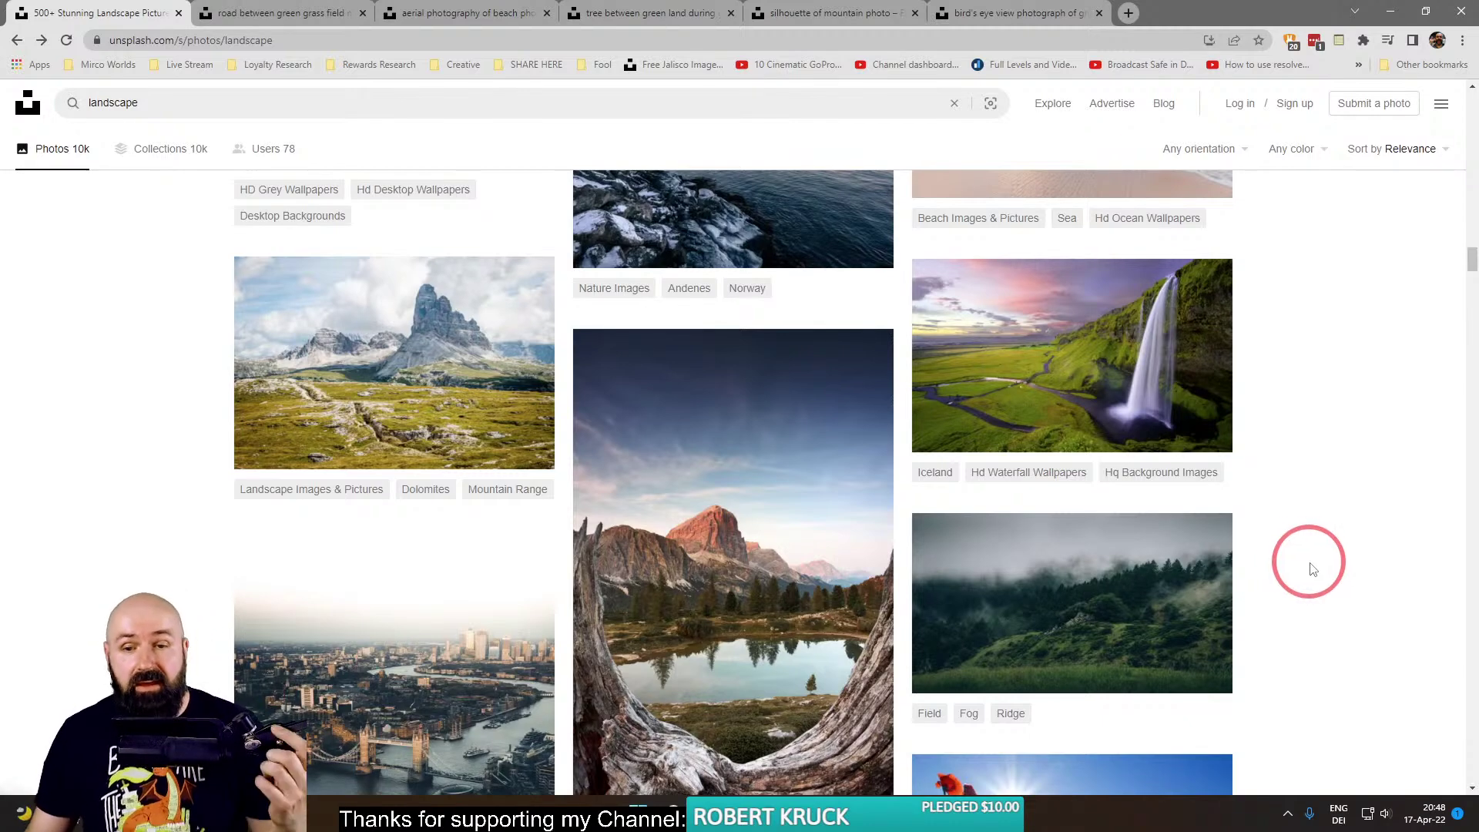
{"action": "scroll", "coordinate": [1301, 533], "scroll_direction": "down", "scroll_amount": 1}
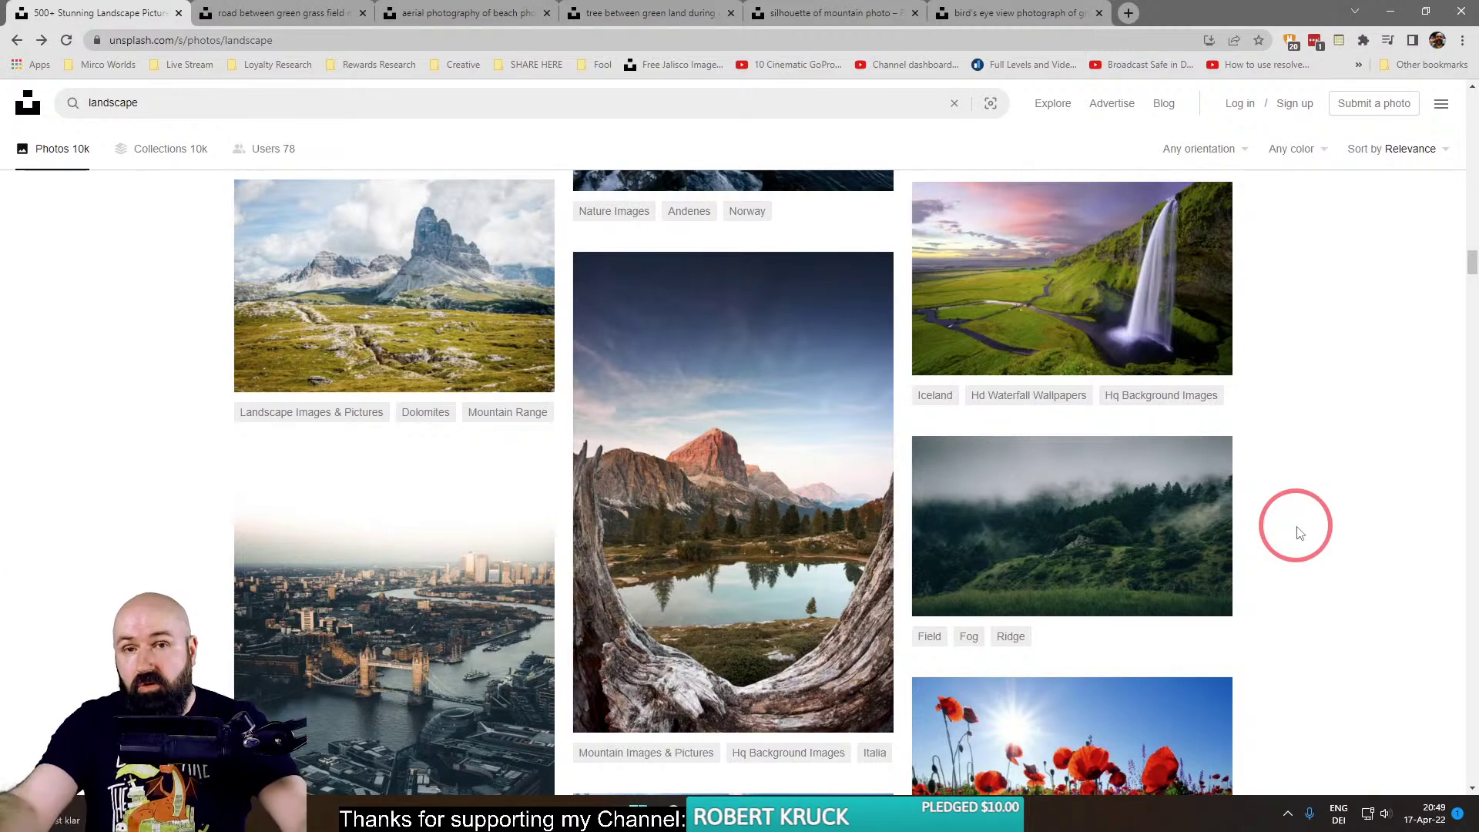
Open the Iceland waterfall photo in a new tab, draw an angled line down the waterfall and across the meadow, and clear it.
{"action": "right_click", "coordinate": [1127, 276]}
{"action": "left_click", "coordinate": [1172, 288]}
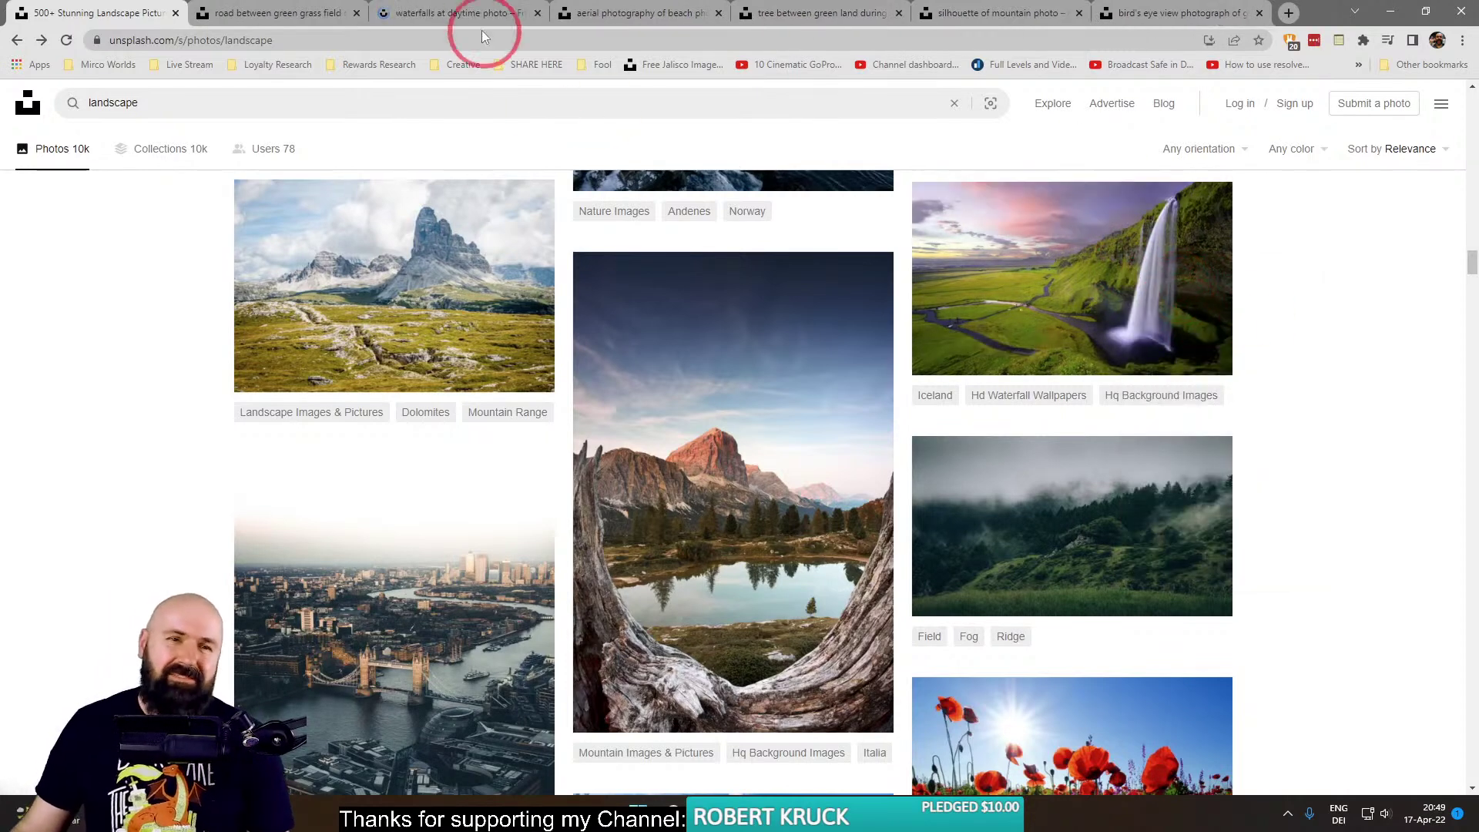
{"action": "left_click", "coordinate": [467, 17]}
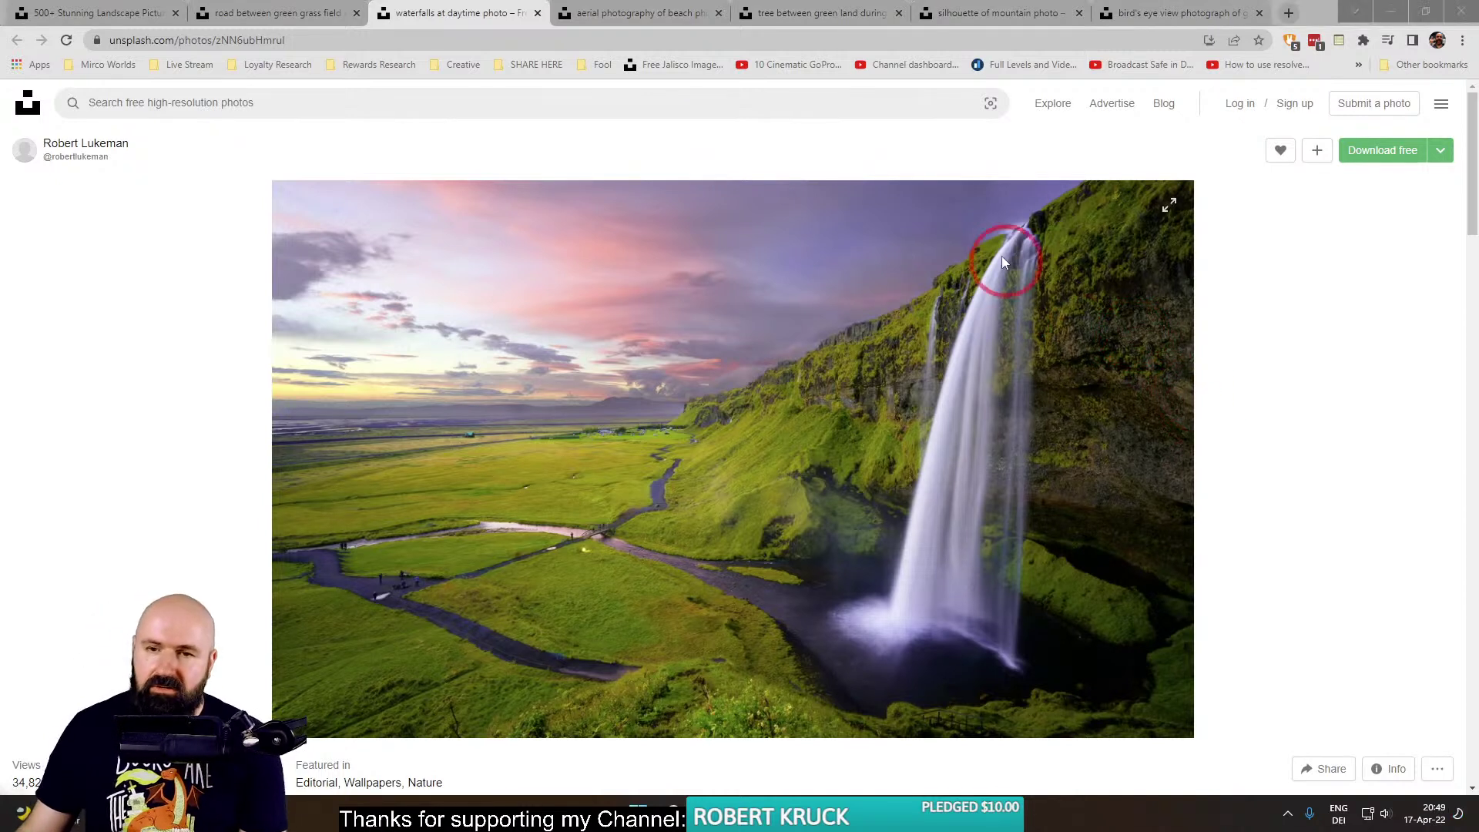
{"action": "mouse_move", "coordinate": [992, 173]}
{"action": "left_mouse_down"}
{"action": "mouse_move", "coordinate": [979, 587]}
{"action": "mouse_move", "coordinate": [196, 564]}
{"action": "left_mouse_up"}
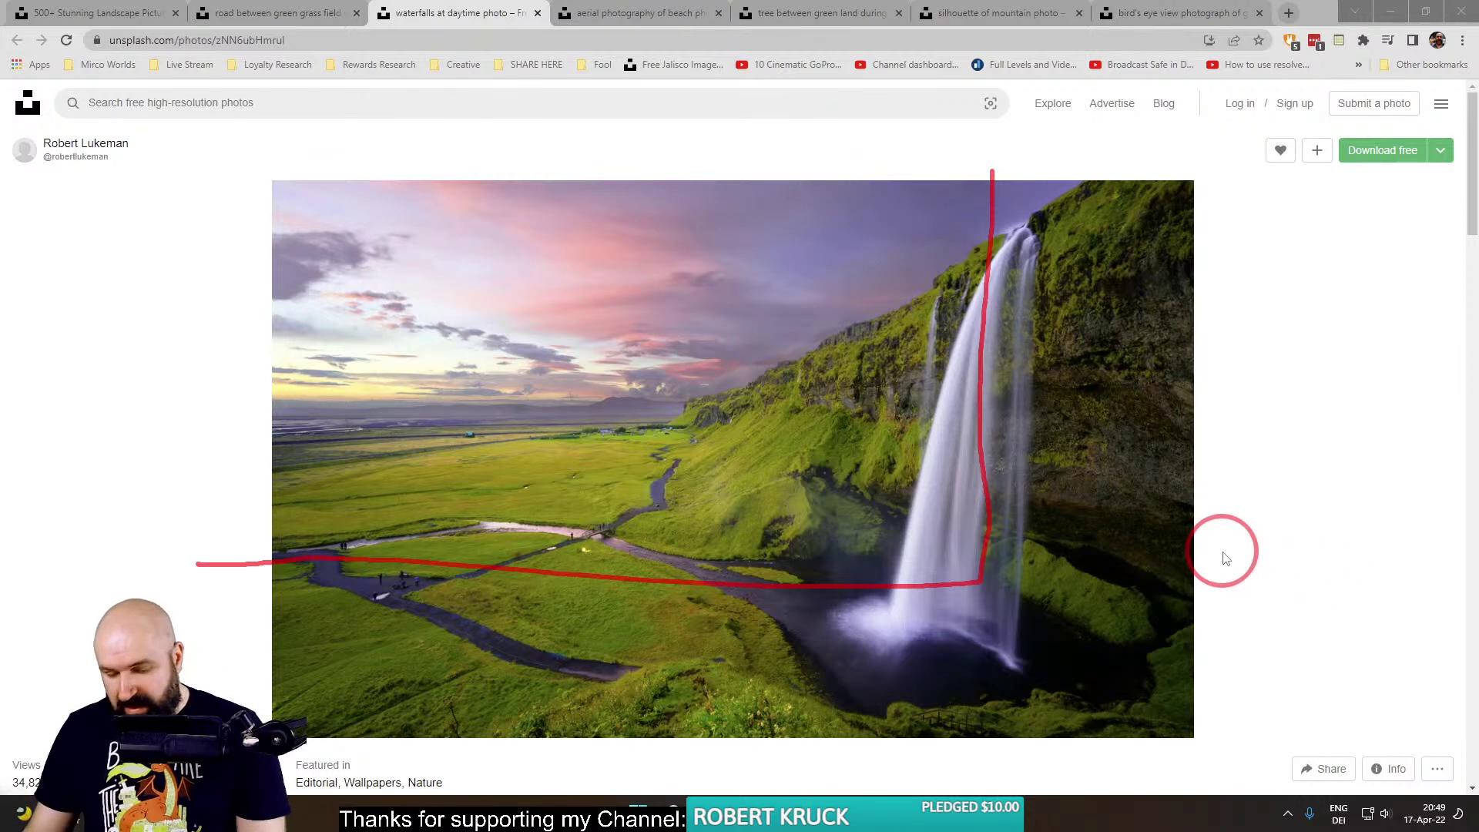
{"action": "key", "text": "Escape"}
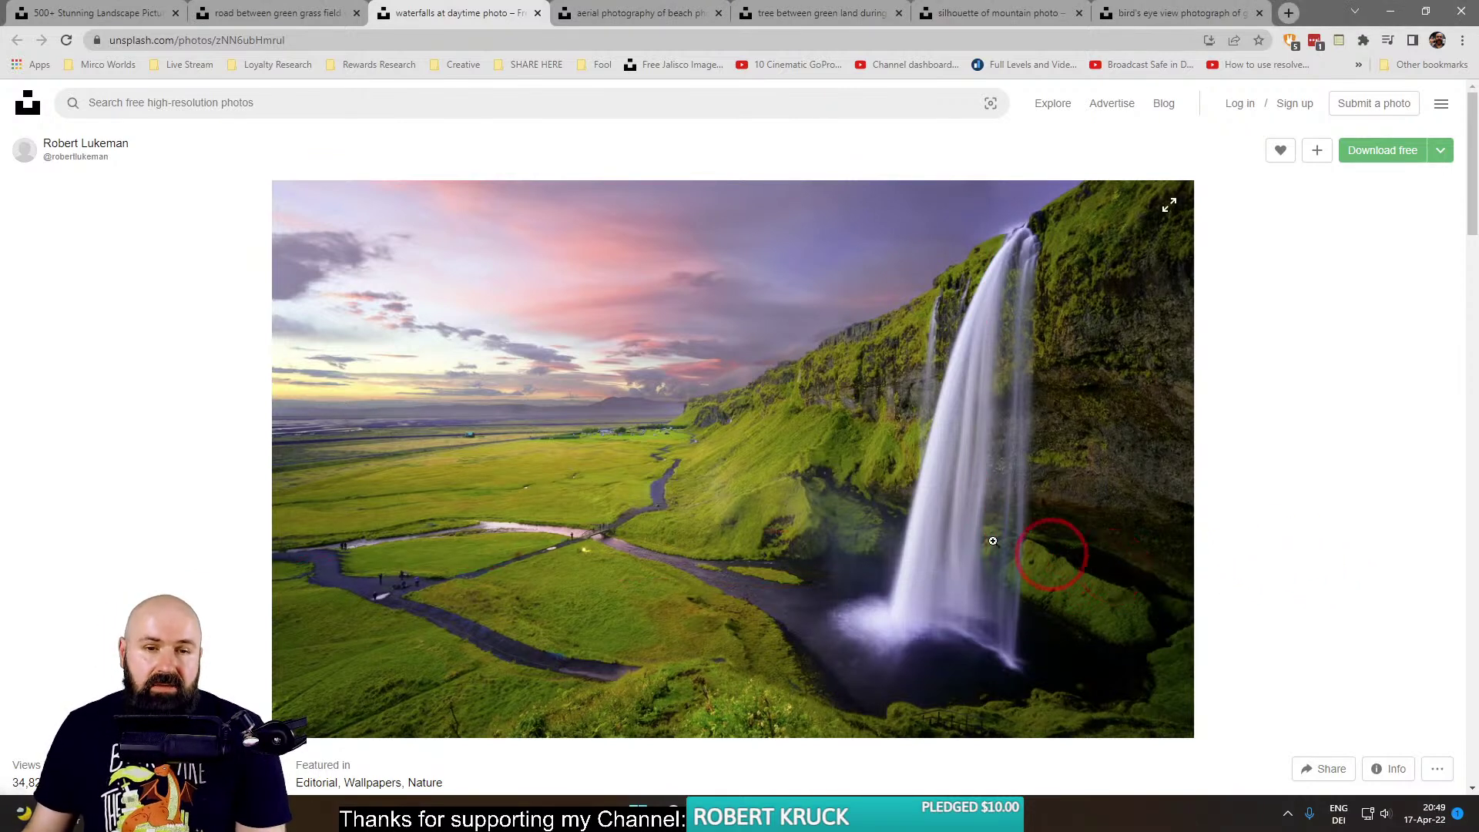
Circle the pink clouds and the winding river in the meadow one after the other, clearing each drawing.
{"action": "mouse_move", "coordinate": [670, 312]}
{"action": "left_mouse_down"}
{"action": "mouse_move", "coordinate": [497, 312]}
{"action": "mouse_move", "coordinate": [664, 233]}
{"action": "left_mouse_up"}
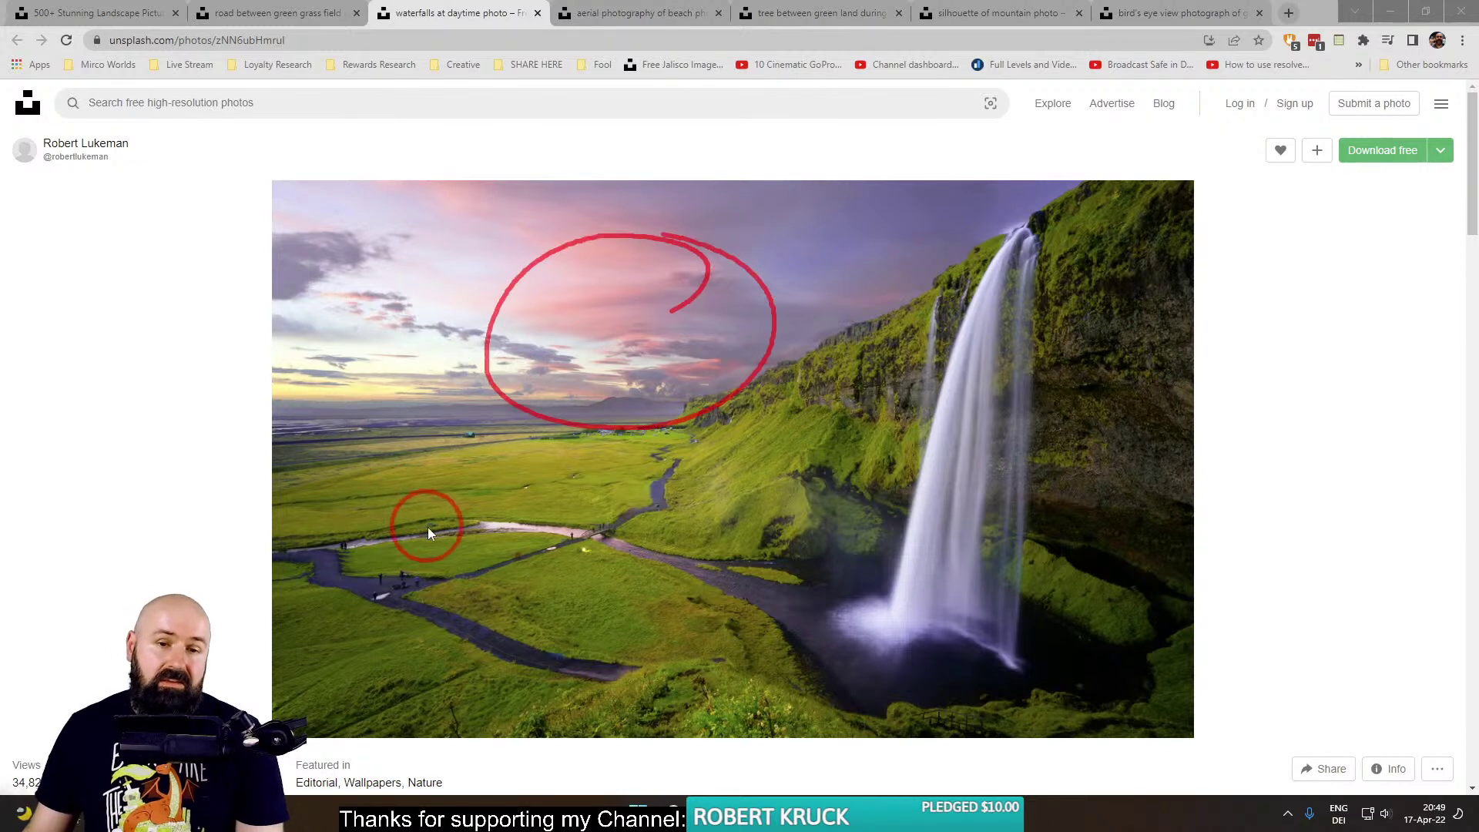
{"action": "key", "text": "Escape"}
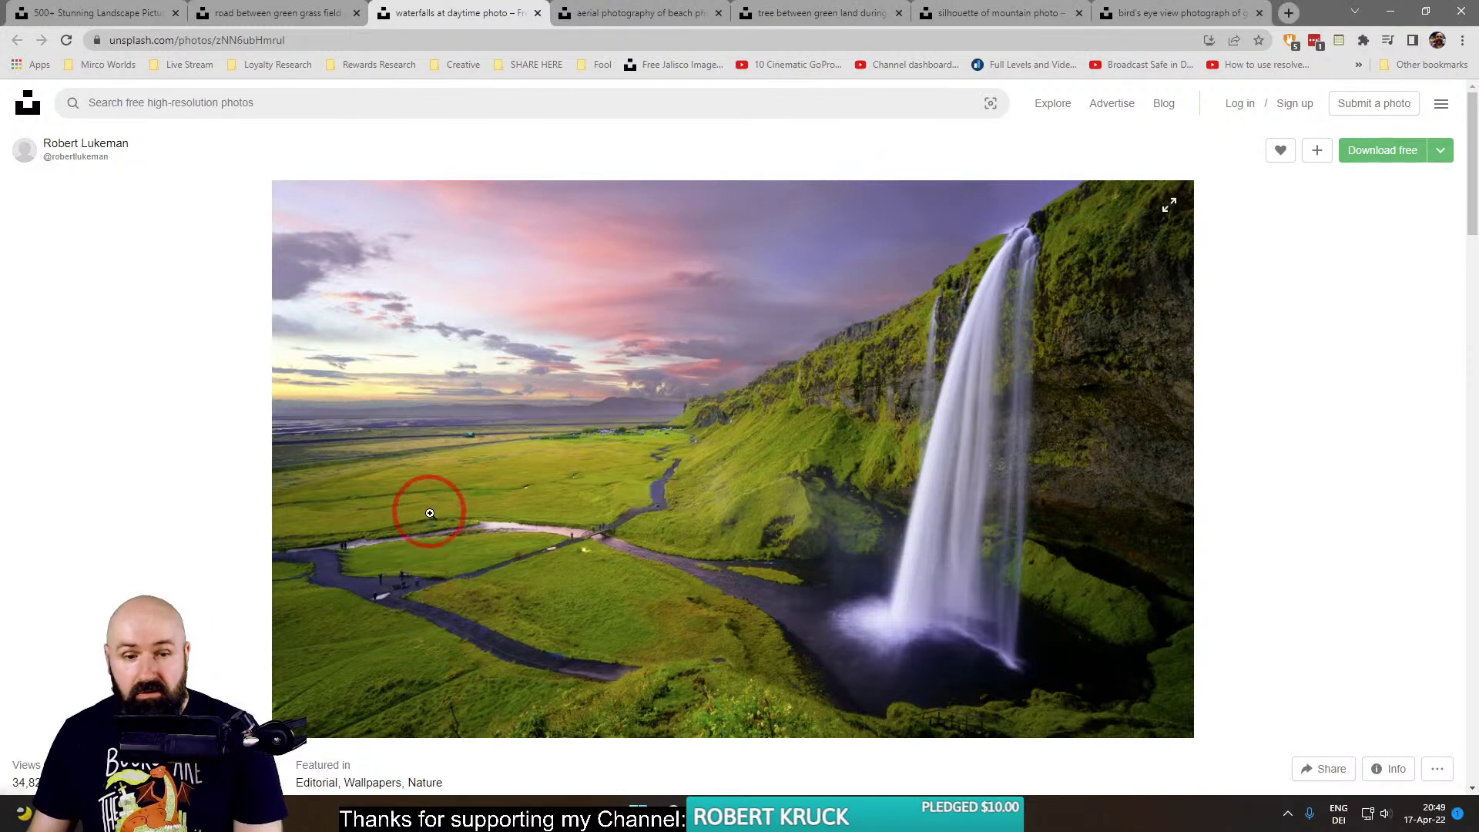
{"action": "mouse_move", "coordinate": [493, 516]}
{"action": "left_mouse_down"}
{"action": "mouse_move", "coordinate": [326, 519]}
{"action": "mouse_move", "coordinate": [650, 668]}
{"action": "mouse_move", "coordinate": [639, 514]}
{"action": "left_mouse_up"}
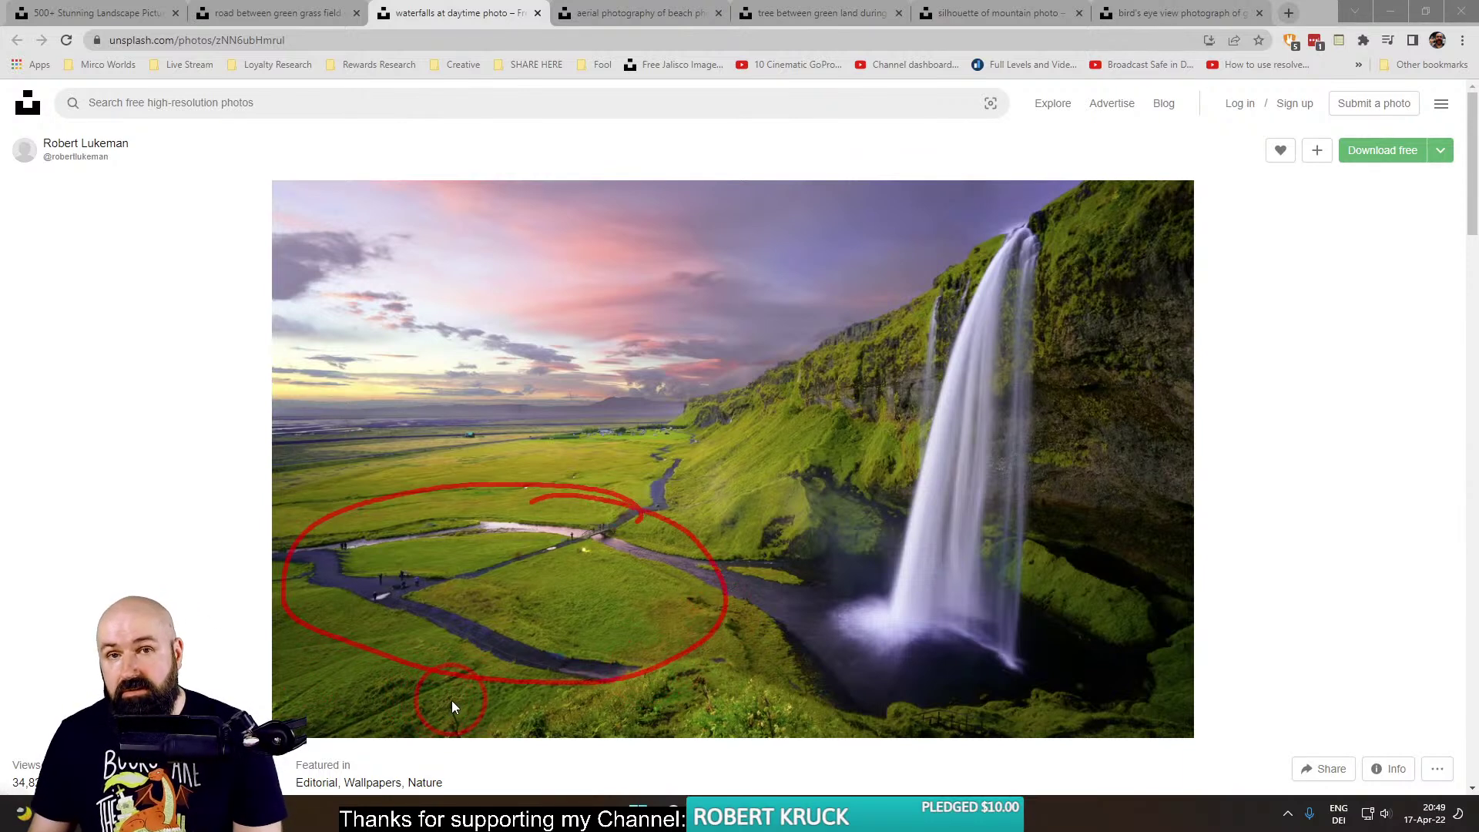
{"action": "key", "text": "Escape"}
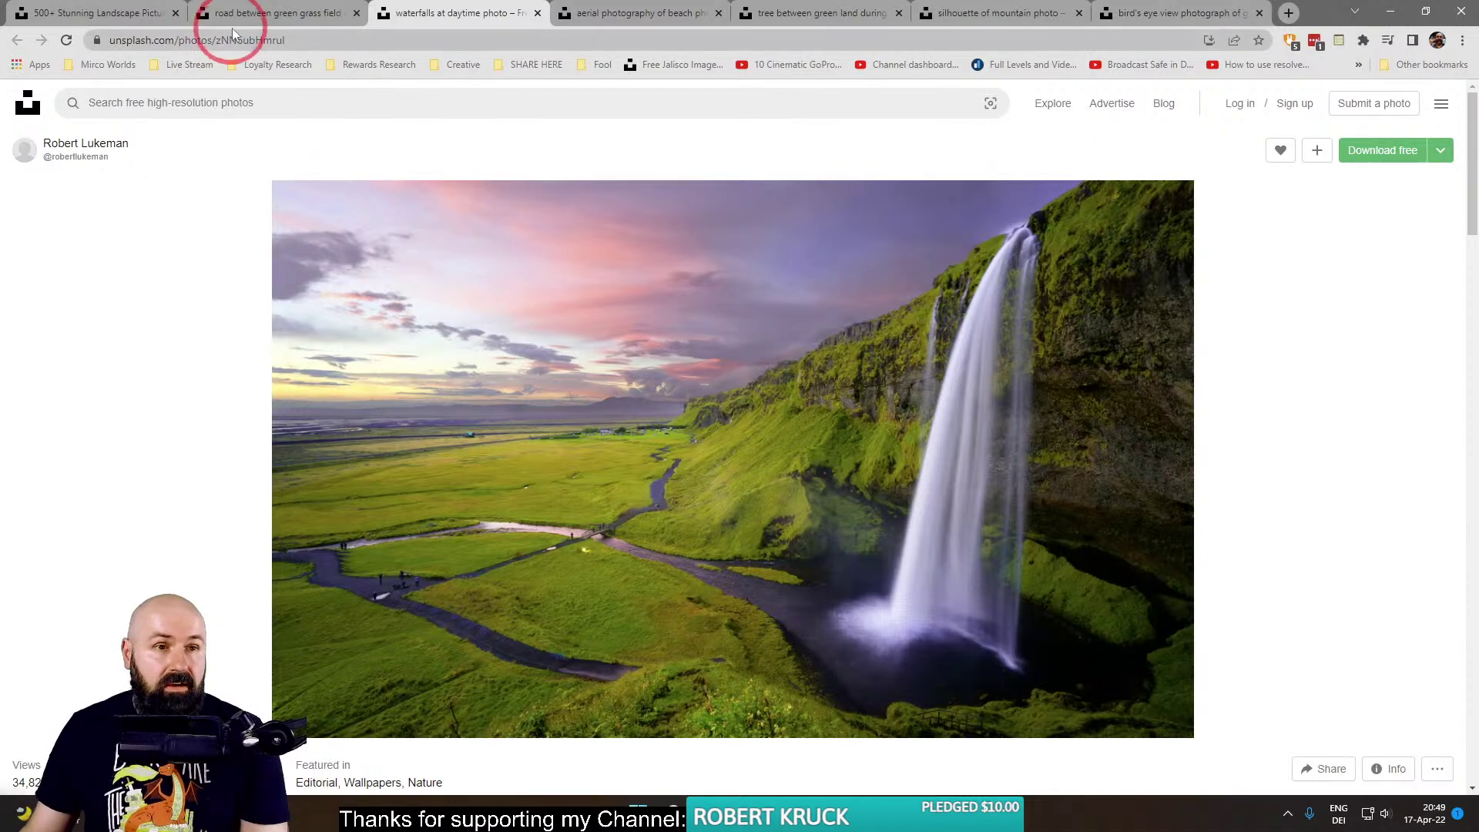
Go back to the landscape results and examine photos further down the page.
{"action": "left_click", "coordinate": [115, 13]}
{"action": "scroll", "coordinate": [221, 376], "scroll_direction": "down", "scroll_amount": 5}
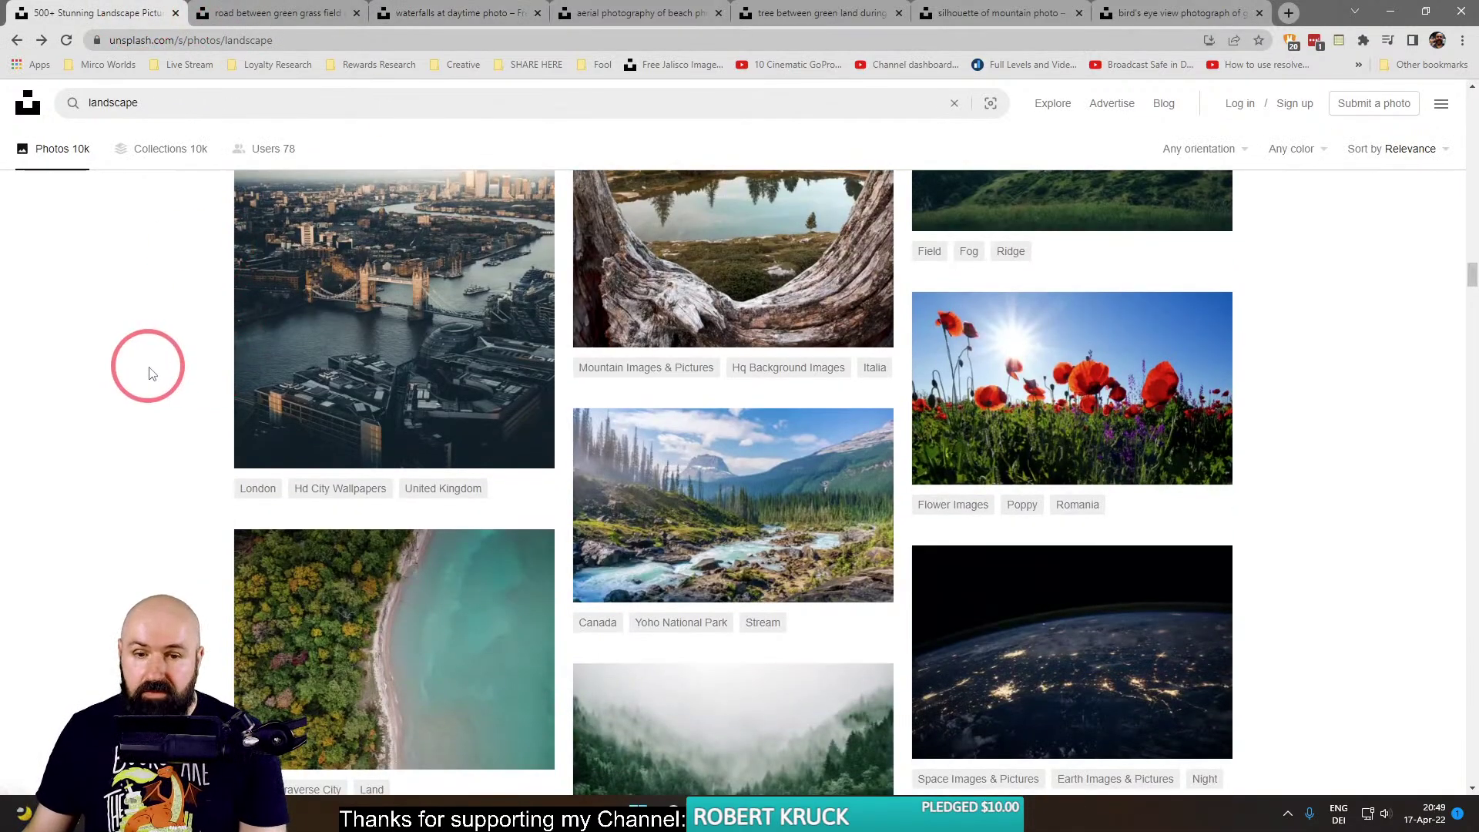
{"action": "scroll", "coordinate": [144, 376], "scroll_direction": "down", "scroll_amount": 3}
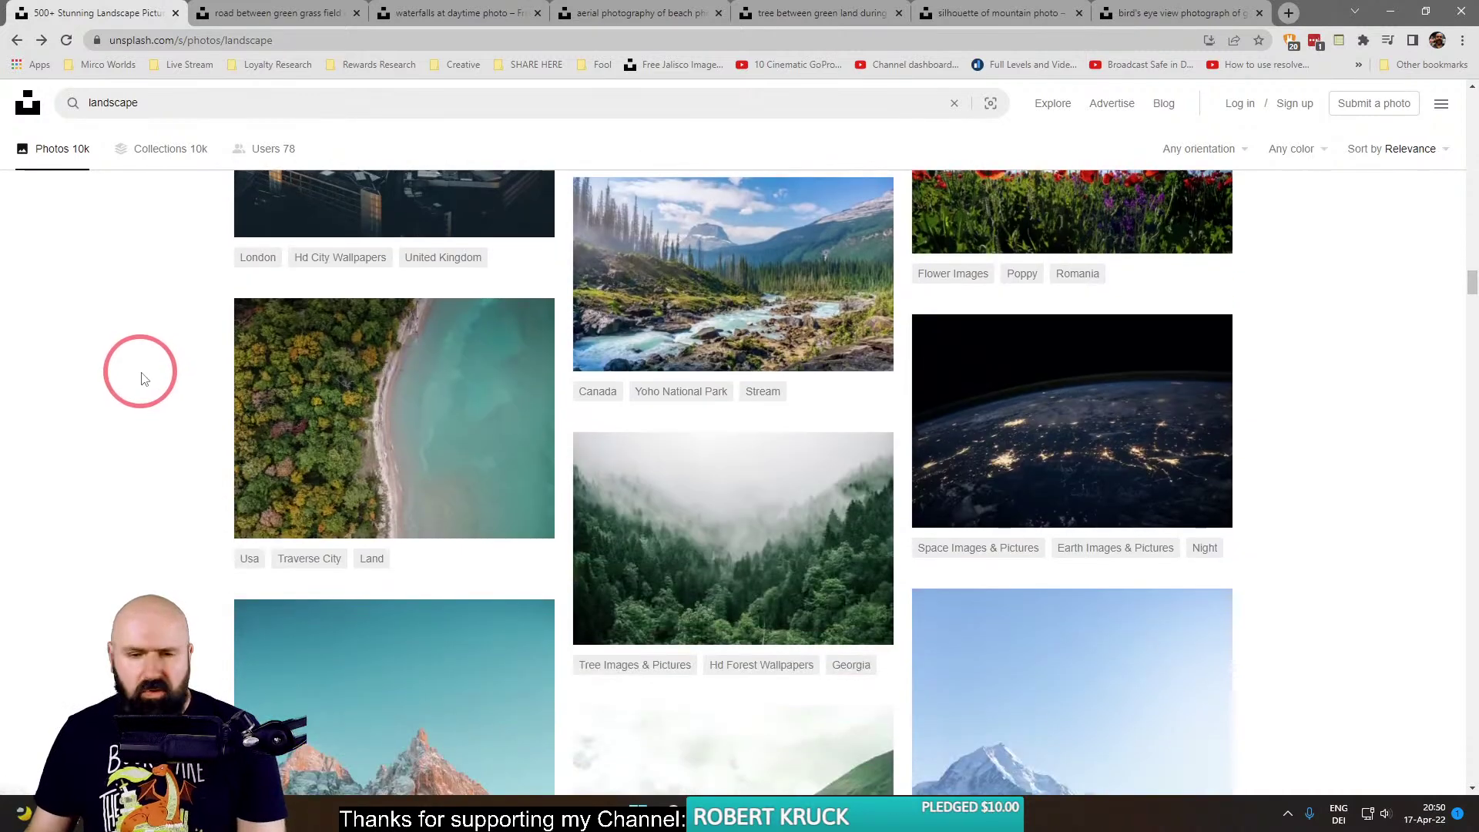
{"action": "scroll", "coordinate": [139, 375], "scroll_direction": "down", "scroll_amount": 6}
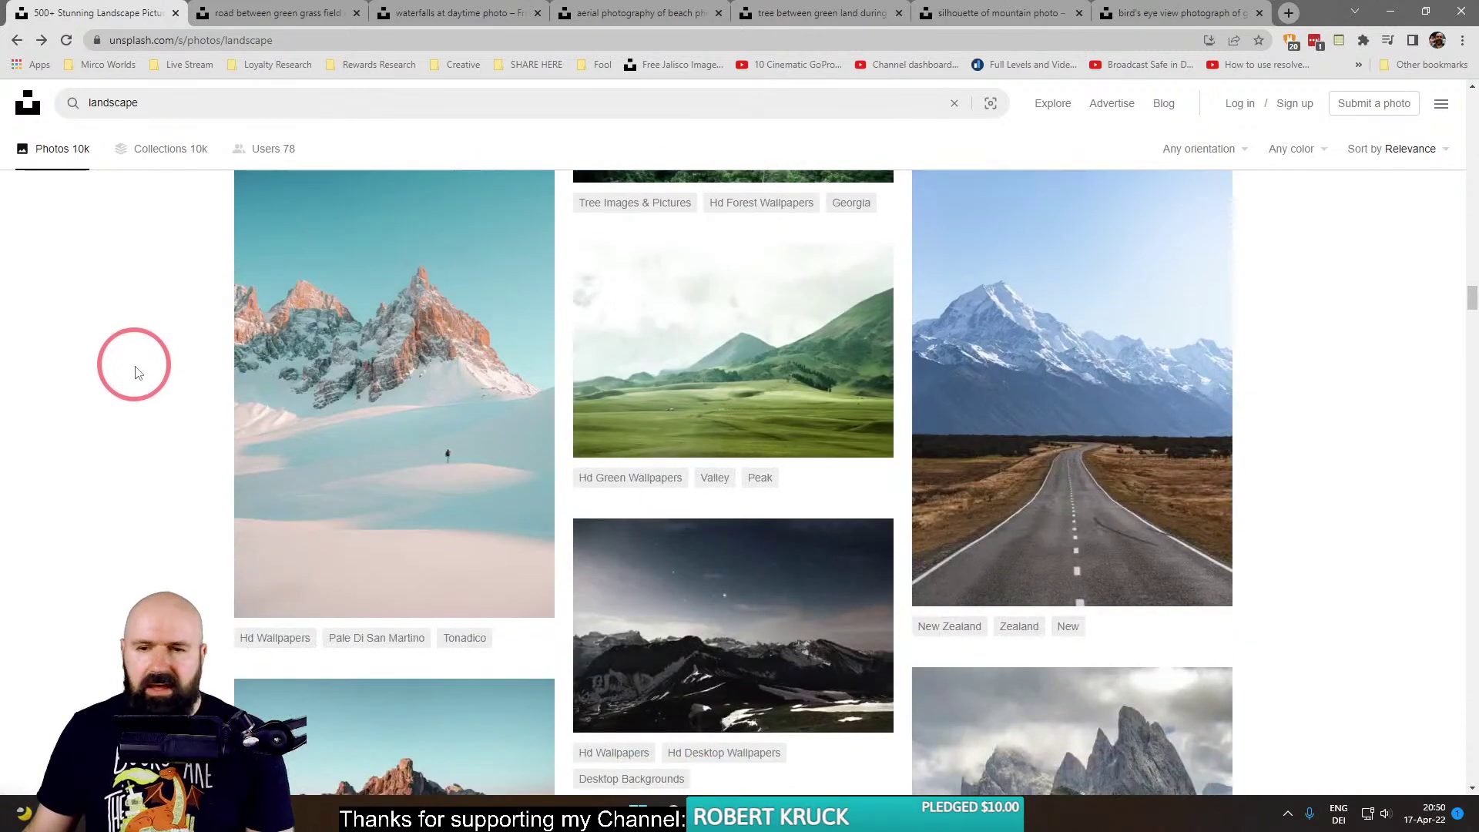
{"action": "scroll", "coordinate": [138, 372], "scroll_direction": "down", "scroll_amount": 1}
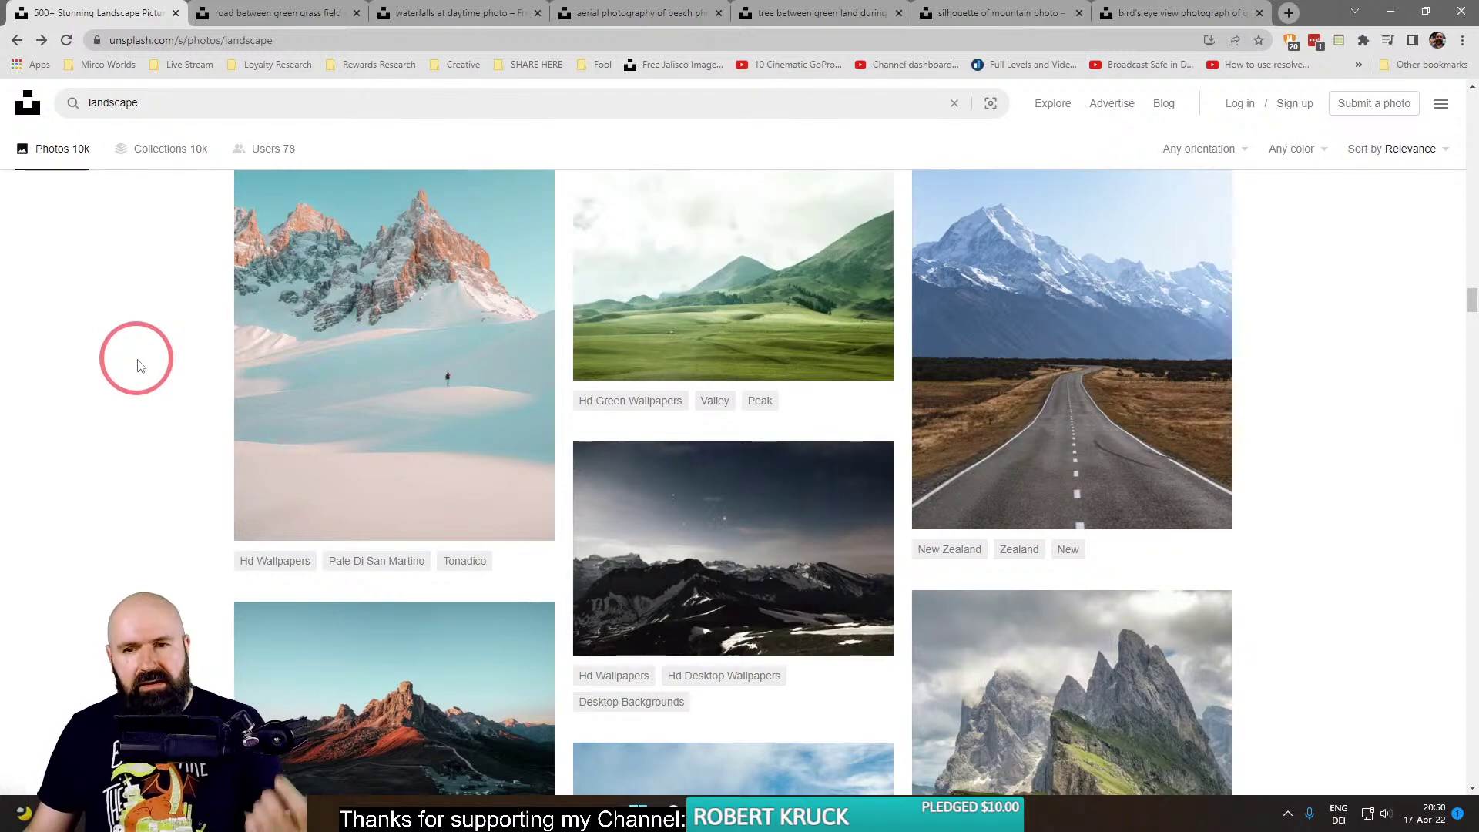
{"action": "scroll", "coordinate": [139, 366], "scroll_direction": "down", "scroll_amount": 10}
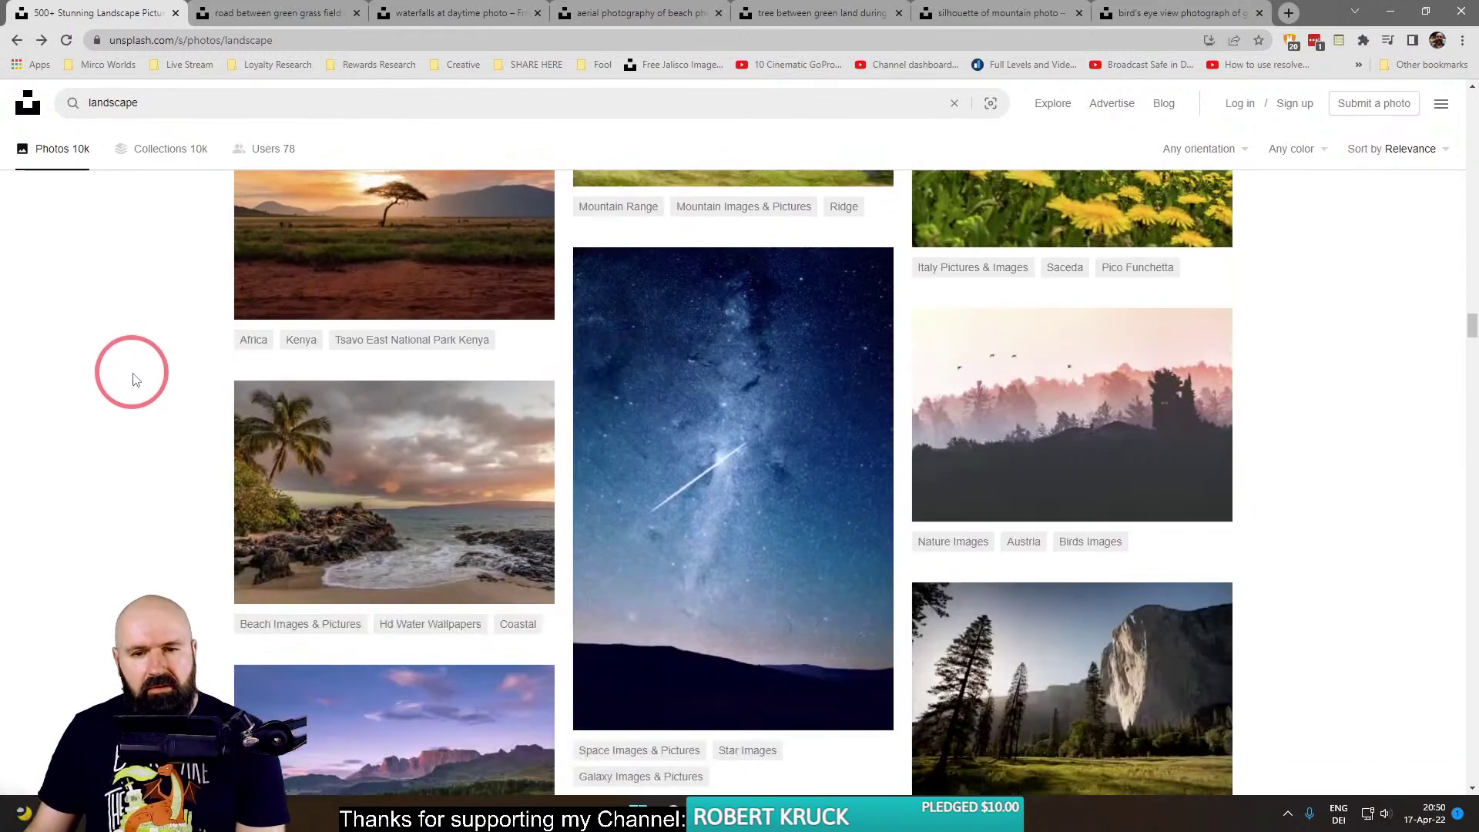
{"action": "scroll", "coordinate": [134, 378], "scroll_direction": "down", "scroll_amount": 15}
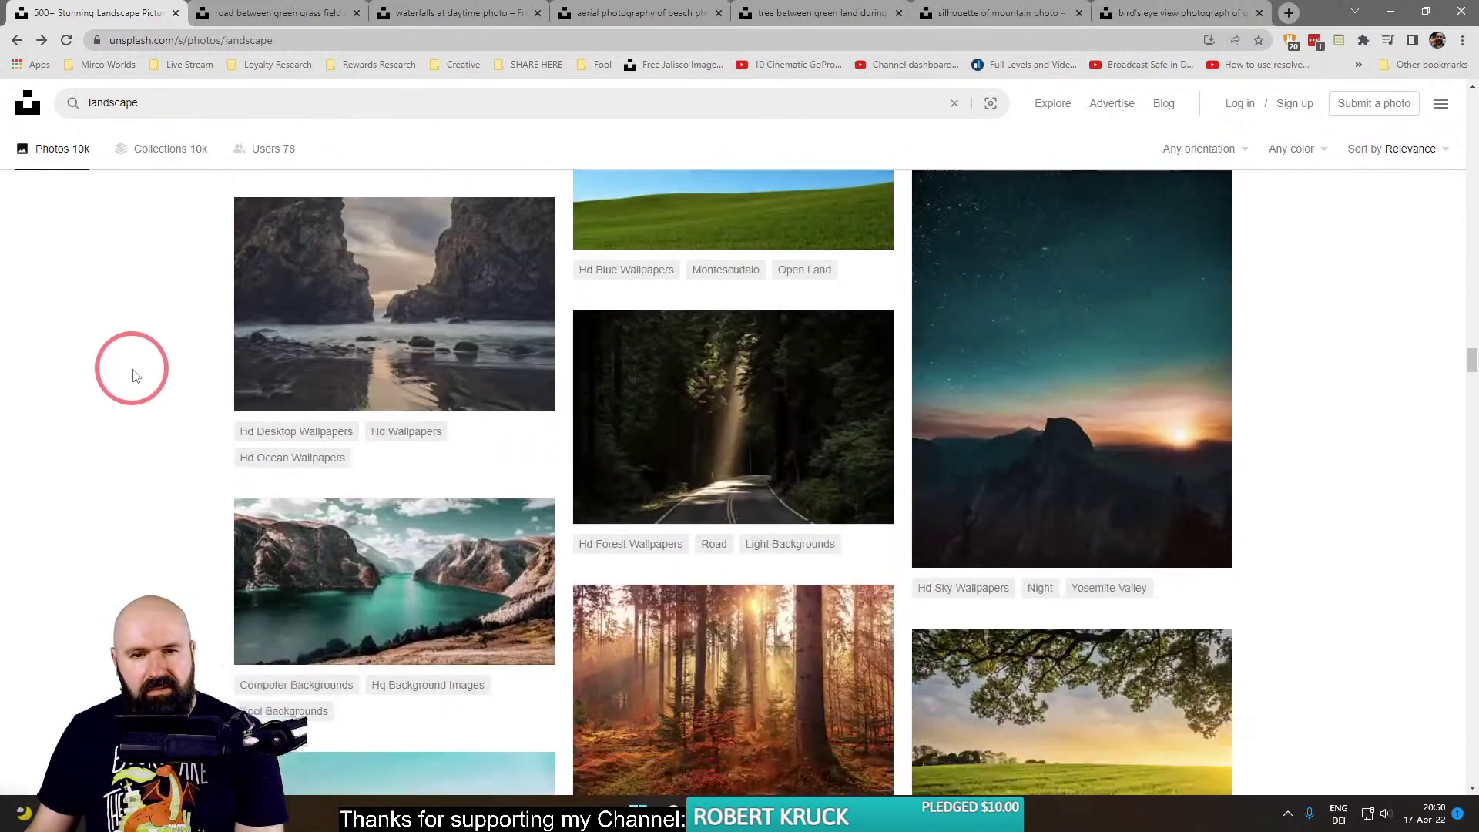
Look further down the landscape results and open the photo of hay bales on a green field in a new tab.
{"action": "scroll", "coordinate": [134, 375], "scroll_direction": "down", "scroll_amount": 5}
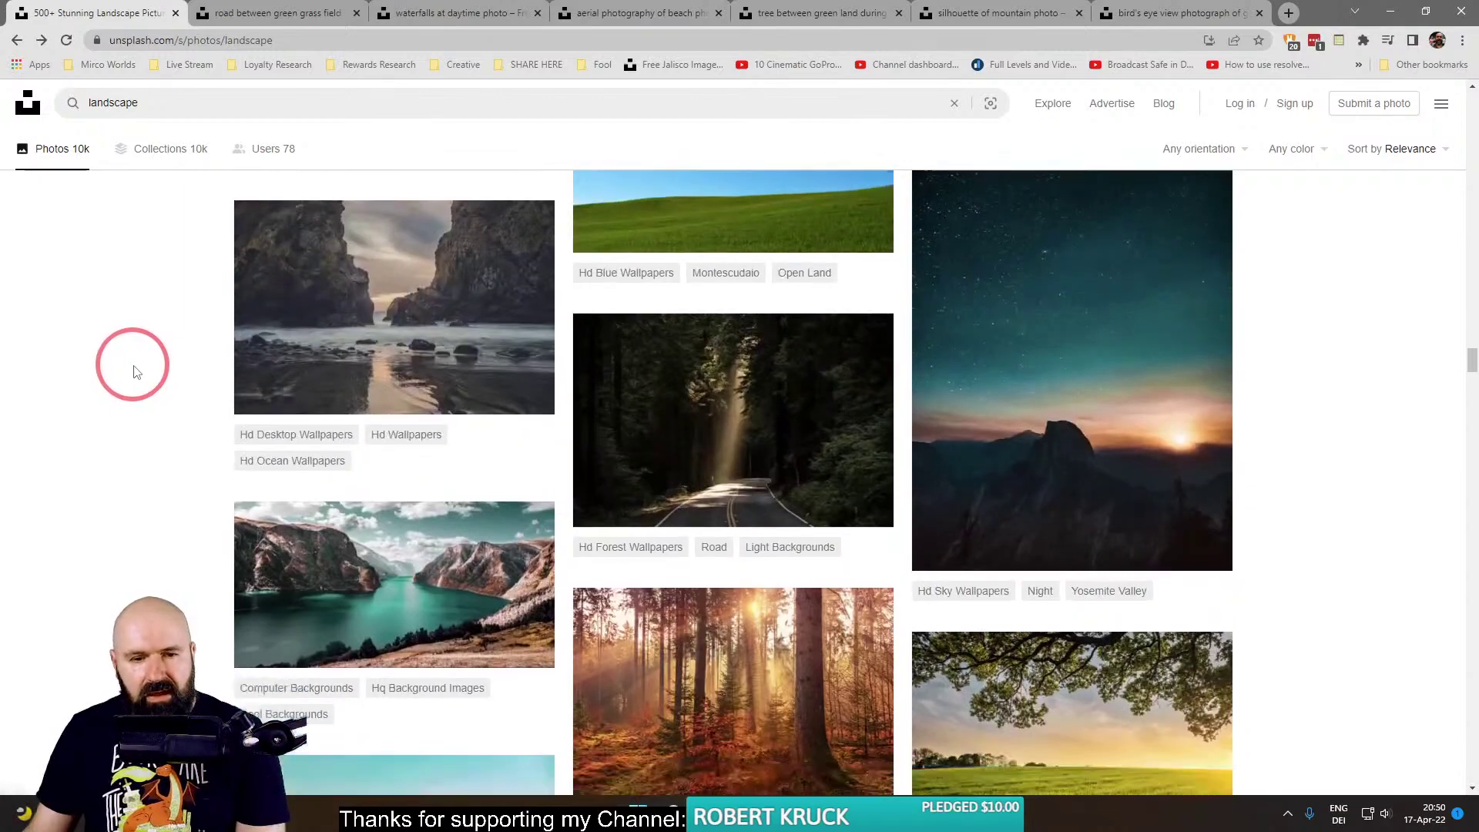
{"action": "scroll", "coordinate": [135, 373], "scroll_direction": "down", "scroll_amount": 18}
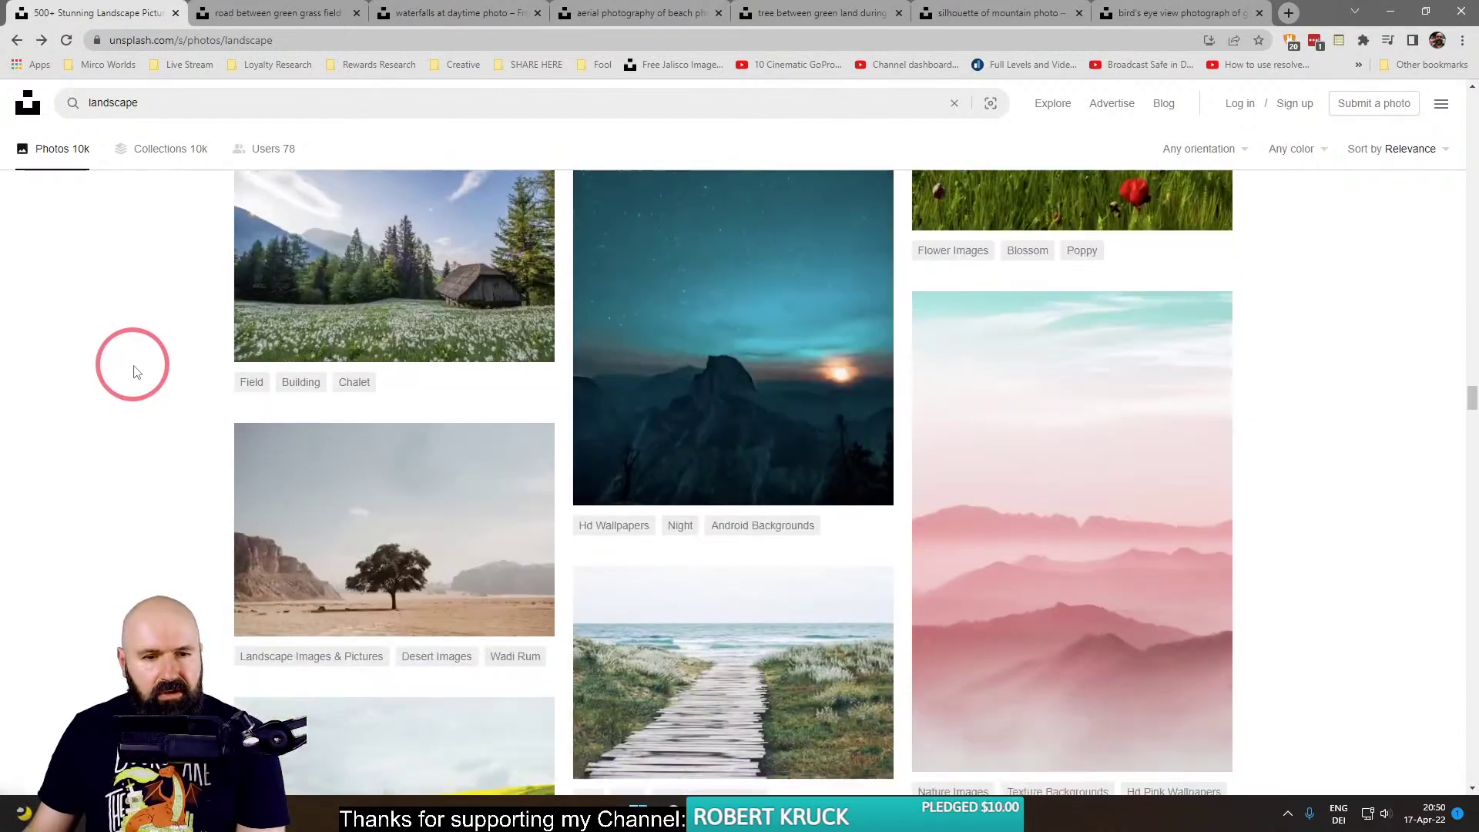
{"action": "scroll", "coordinate": [134, 372], "scroll_direction": "down", "scroll_amount": 20}
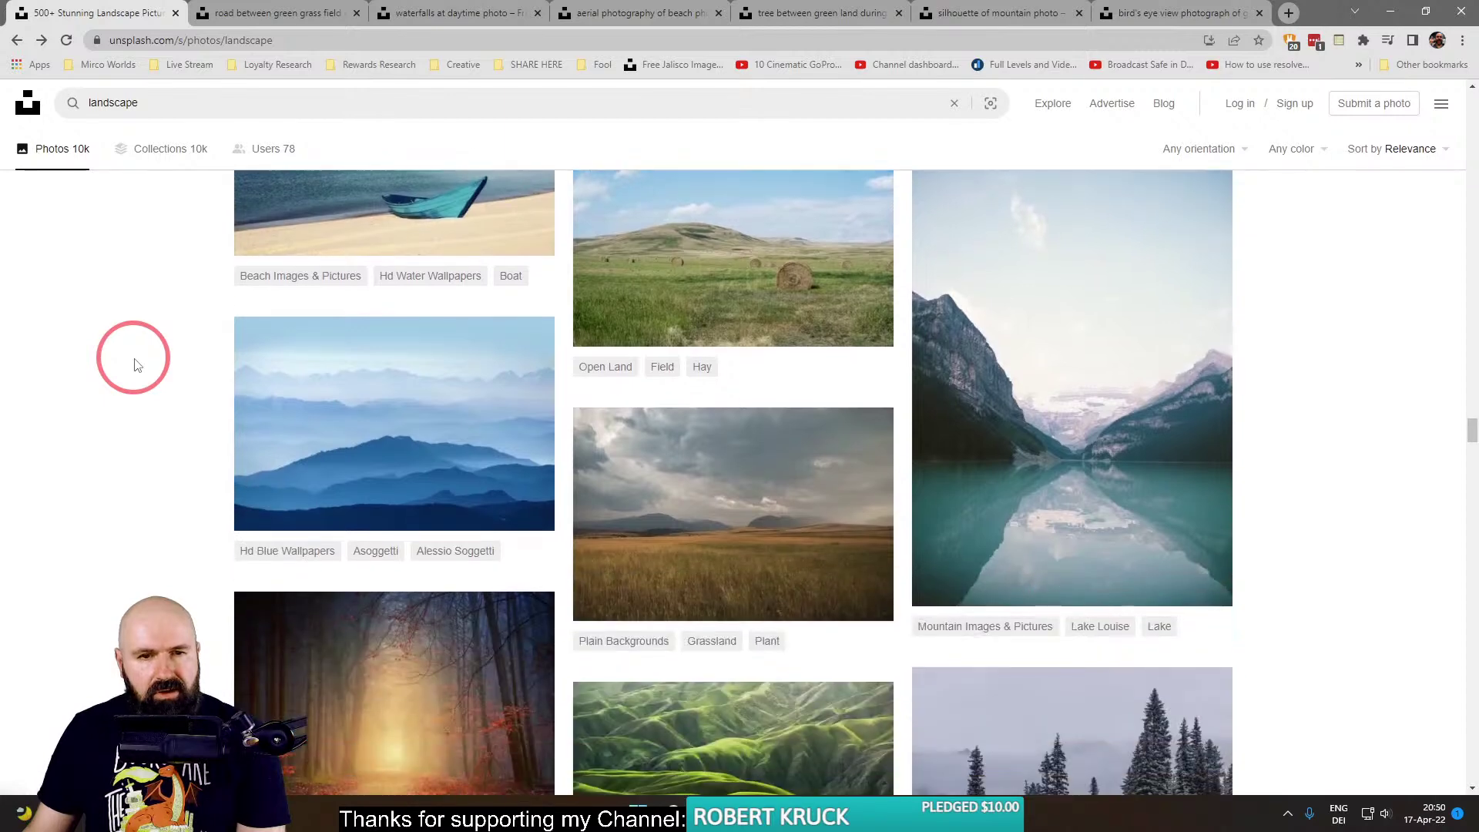
{"action": "scroll", "coordinate": [135, 362], "scroll_direction": "up", "scroll_amount": 2}
{"action": "right_click", "coordinate": [647, 370]}
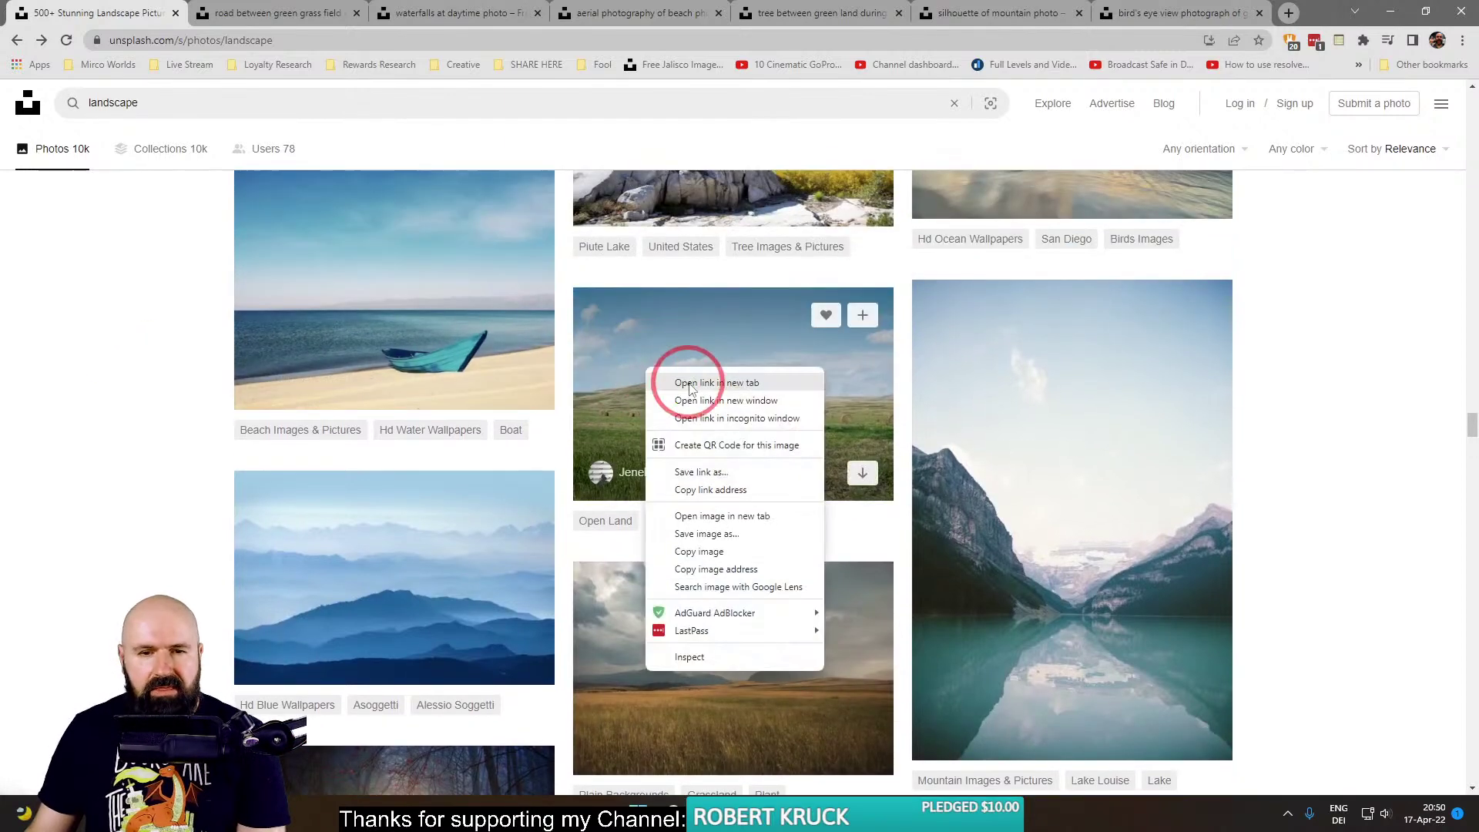
{"action": "left_click", "coordinate": [689, 383]}
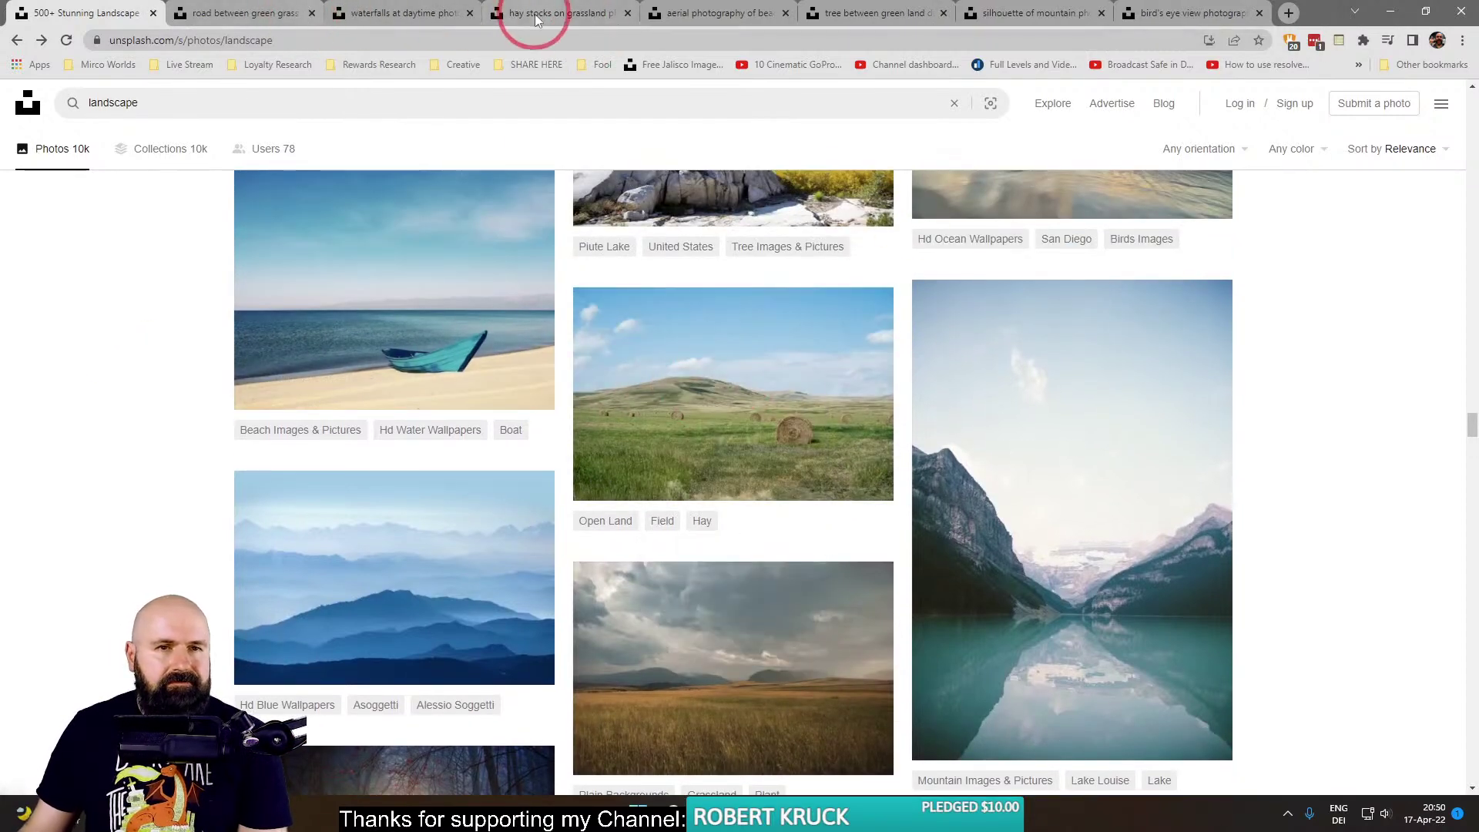
Place the hay bales tab directly after the landscape results tab and close all tabs following it.
{"action": "left_click_drag", "start_coordinate": [537, 21], "coordinate": [247, 17]}
{"action": "right_click", "coordinate": [225, 20]}
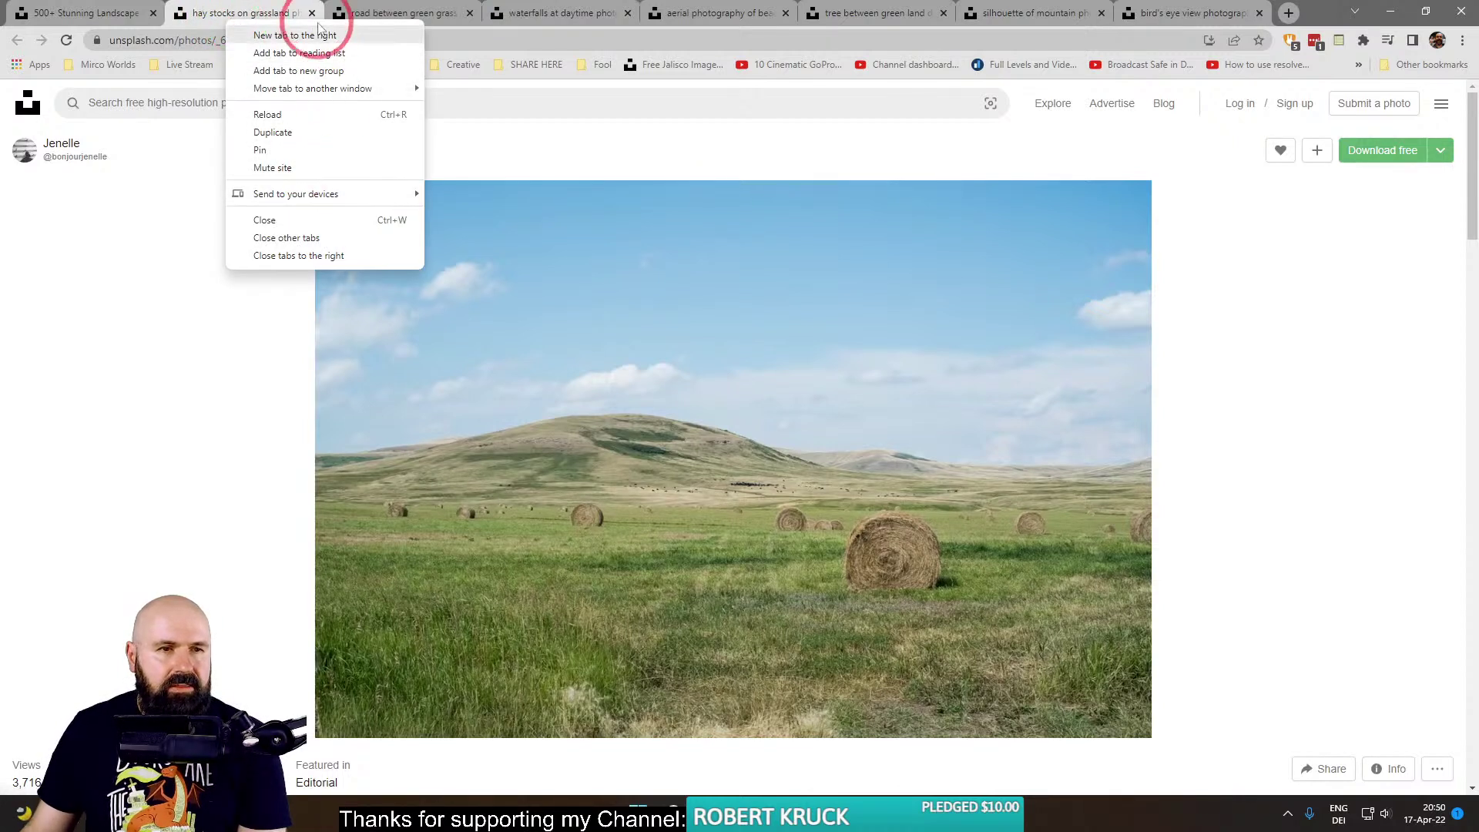
{"action": "left_click", "coordinate": [332, 255]}
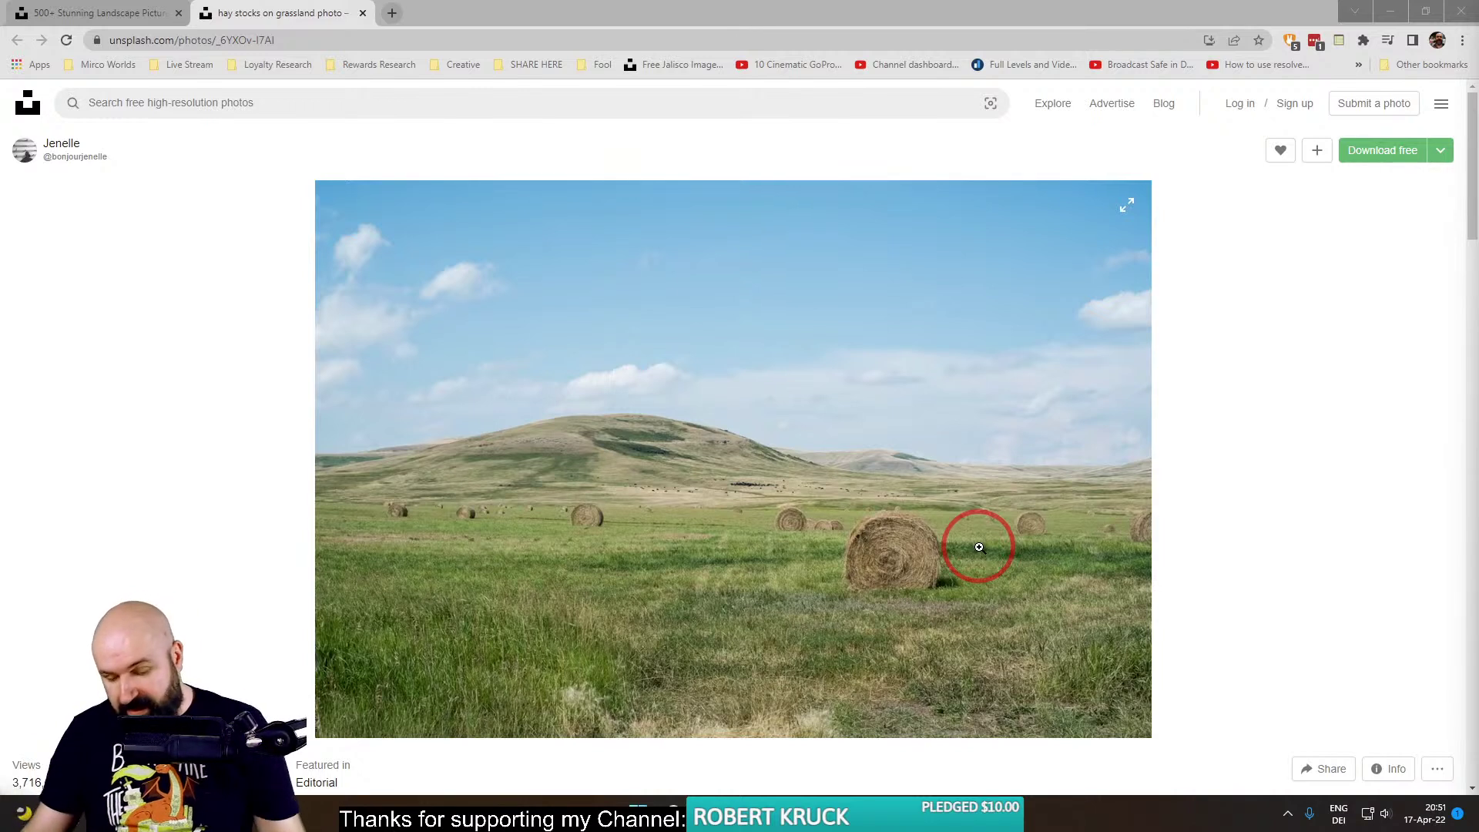
Circle the large foreground hay bale, two smaller bales behind it and two small spots along the field, and clear the drawing.
{"action": "mouse_move", "coordinate": [919, 524]}
{"action": "left_mouse_down"}
{"action": "mouse_move", "coordinate": [827, 561]}
{"action": "mouse_move", "coordinate": [893, 637]}
{"action": "mouse_move", "coordinate": [926, 502]}
{"action": "left_mouse_up"}
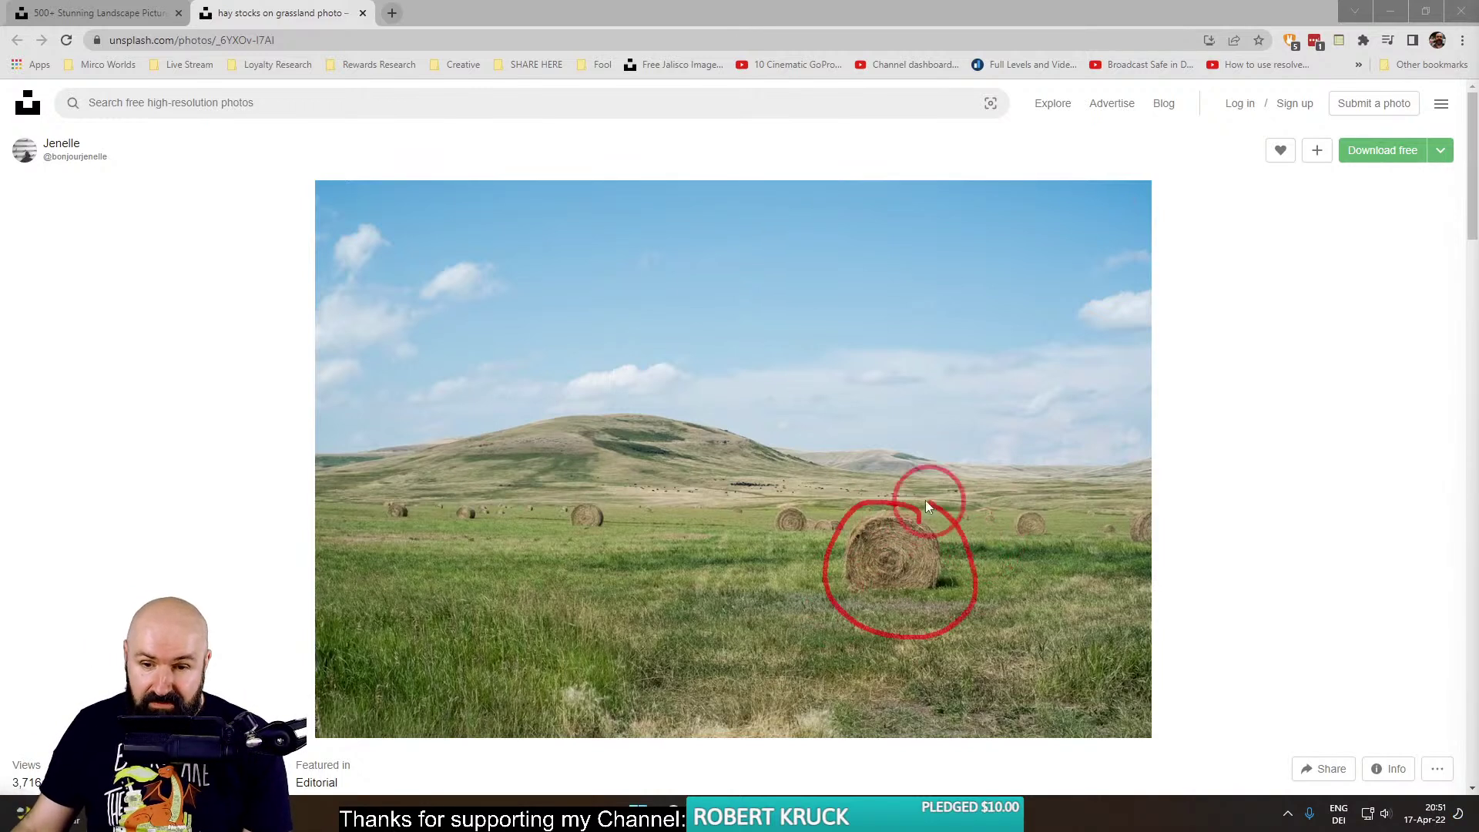
{"action": "mouse_move", "coordinate": [792, 499]}
{"action": "left_mouse_down"}
{"action": "mouse_move", "coordinate": [773, 563]}
{"action": "mouse_move", "coordinate": [809, 497]}
{"action": "left_mouse_up"}
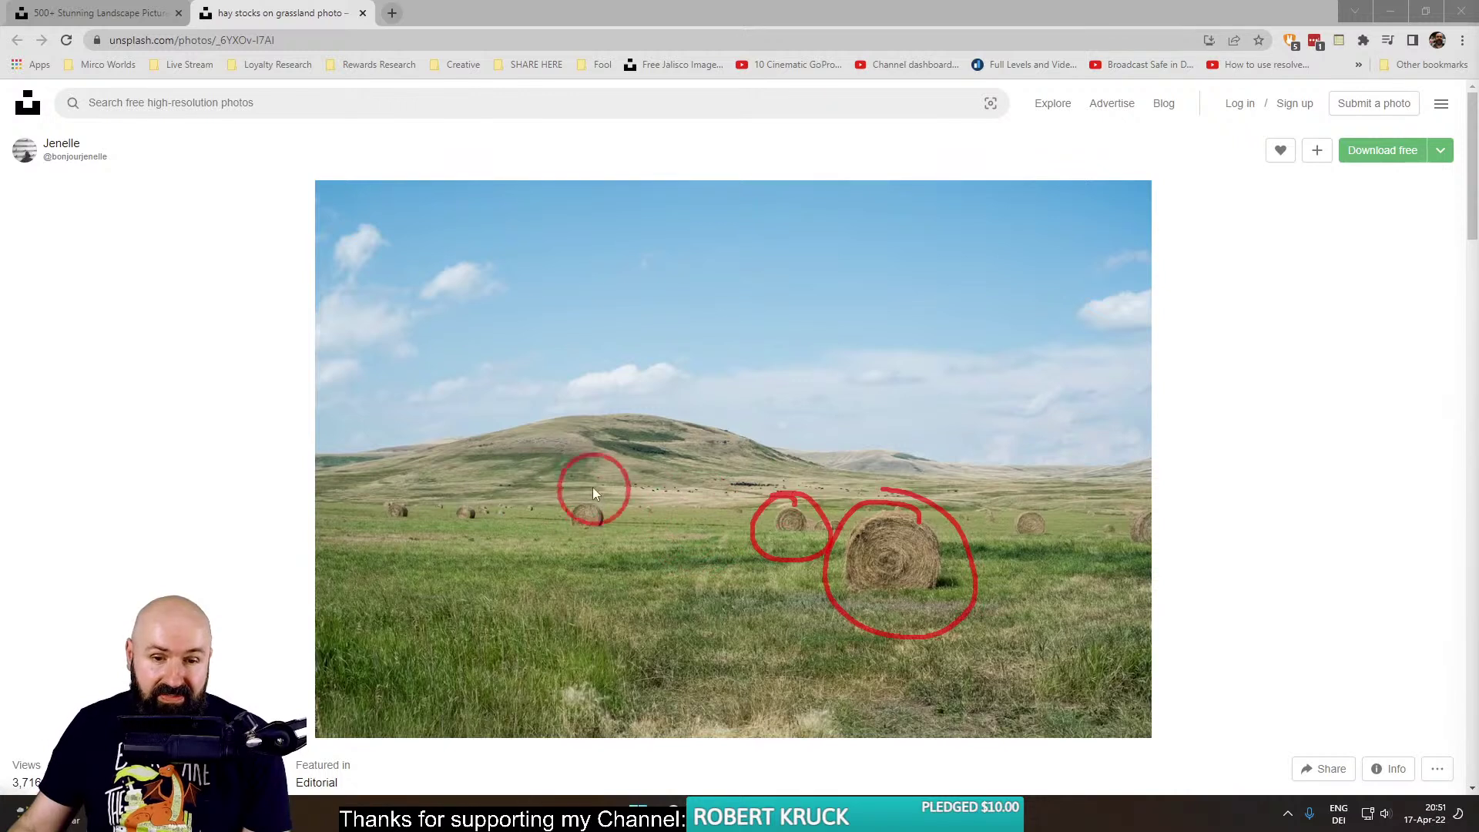
{"action": "left_click_drag", "start_coordinate": [525, 513], "coordinate": [543, 489]}
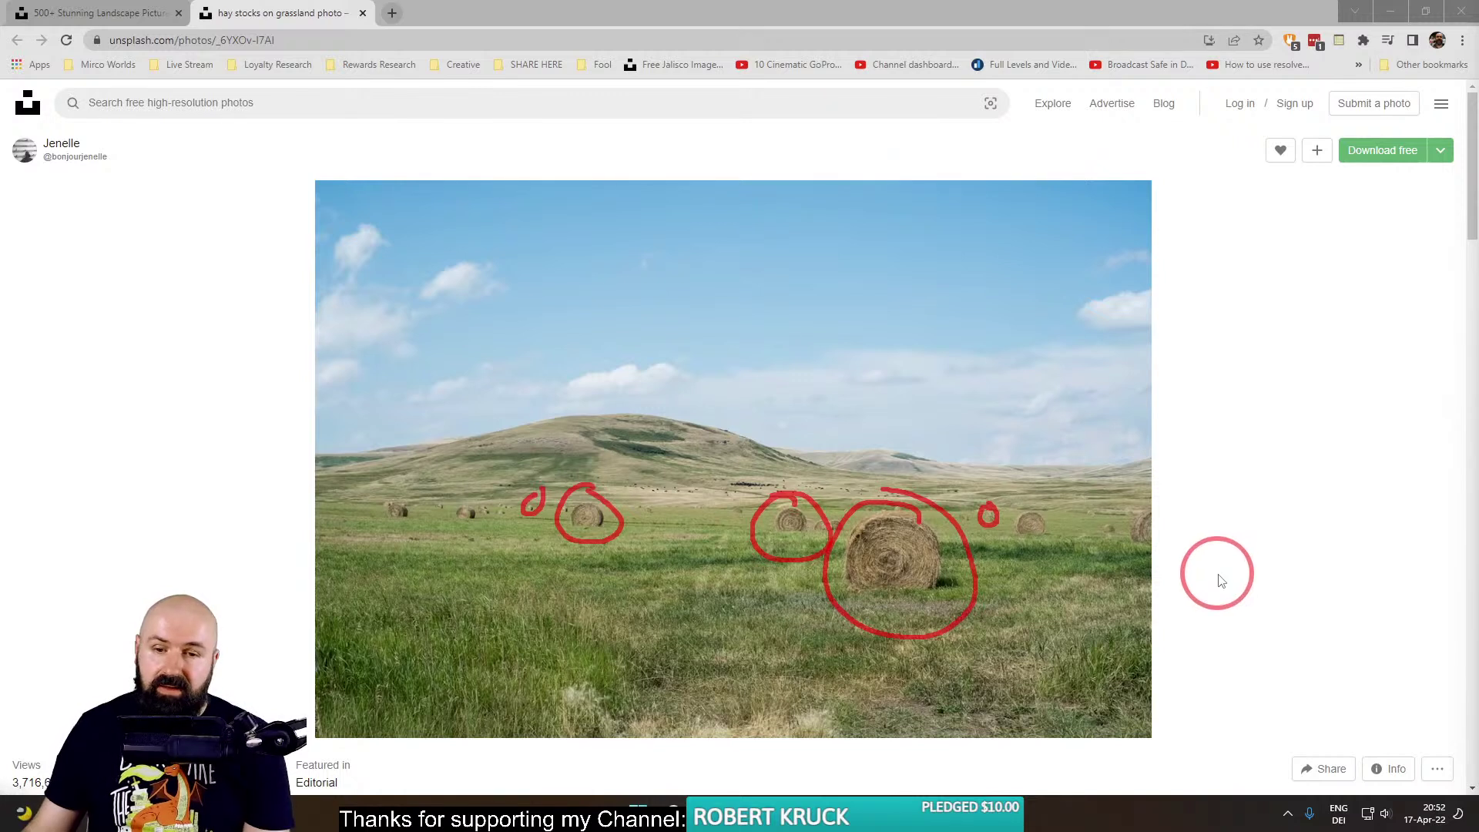
{"action": "key", "text": "Escape"}
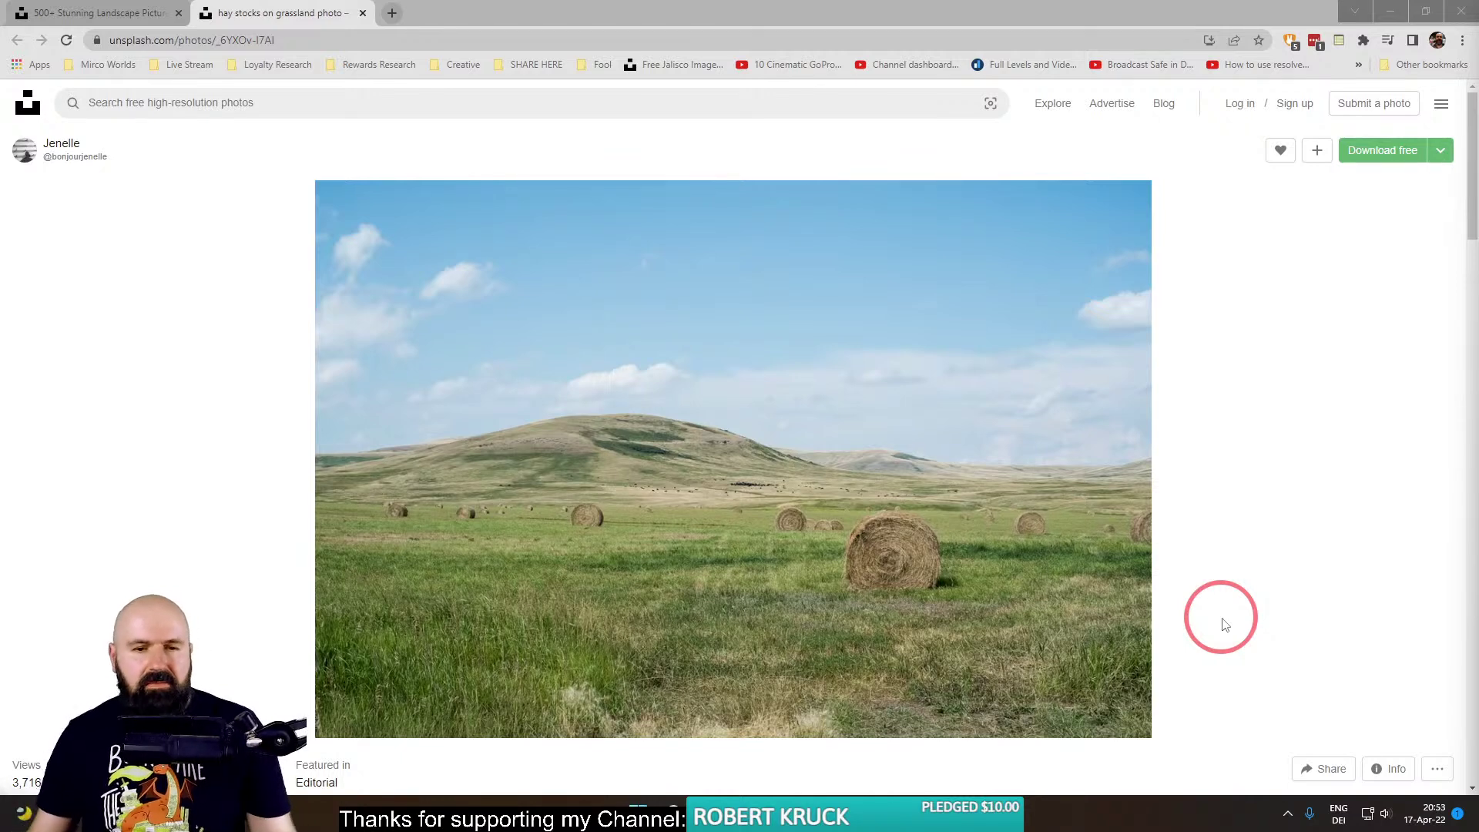
Return to the landscape results and open the photo of the grassland under stormy clouds in a new tab.
{"action": "left_click", "coordinate": [108, 13]}
{"action": "scroll", "coordinate": [308, 539], "scroll_direction": "down", "scroll_amount": 4}
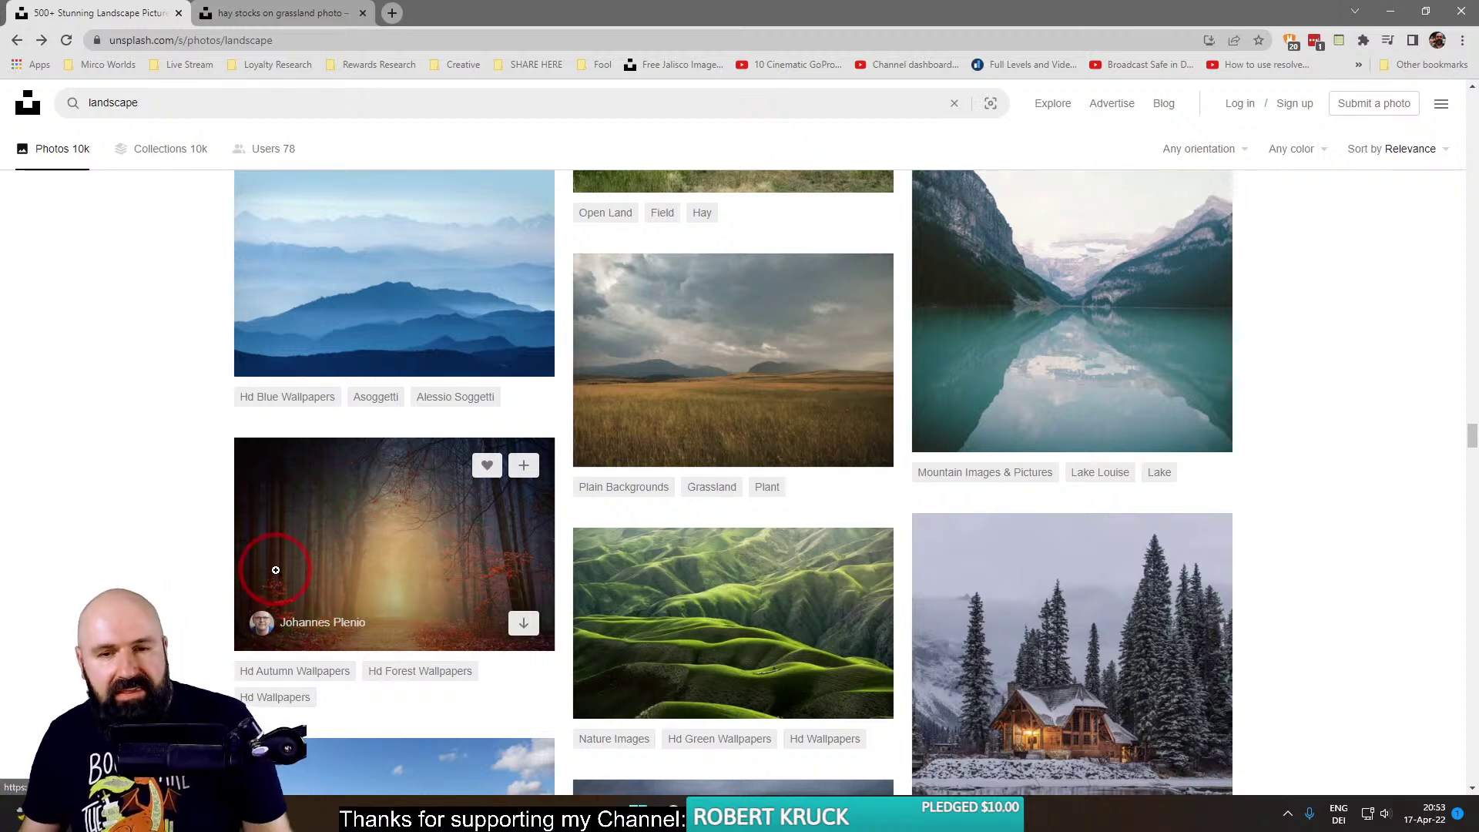
{"action": "scroll", "coordinate": [304, 606], "scroll_direction": "down", "scroll_amount": 1}
{"action": "scroll", "coordinate": [304, 606], "scroll_direction": "up", "scroll_amount": 1}
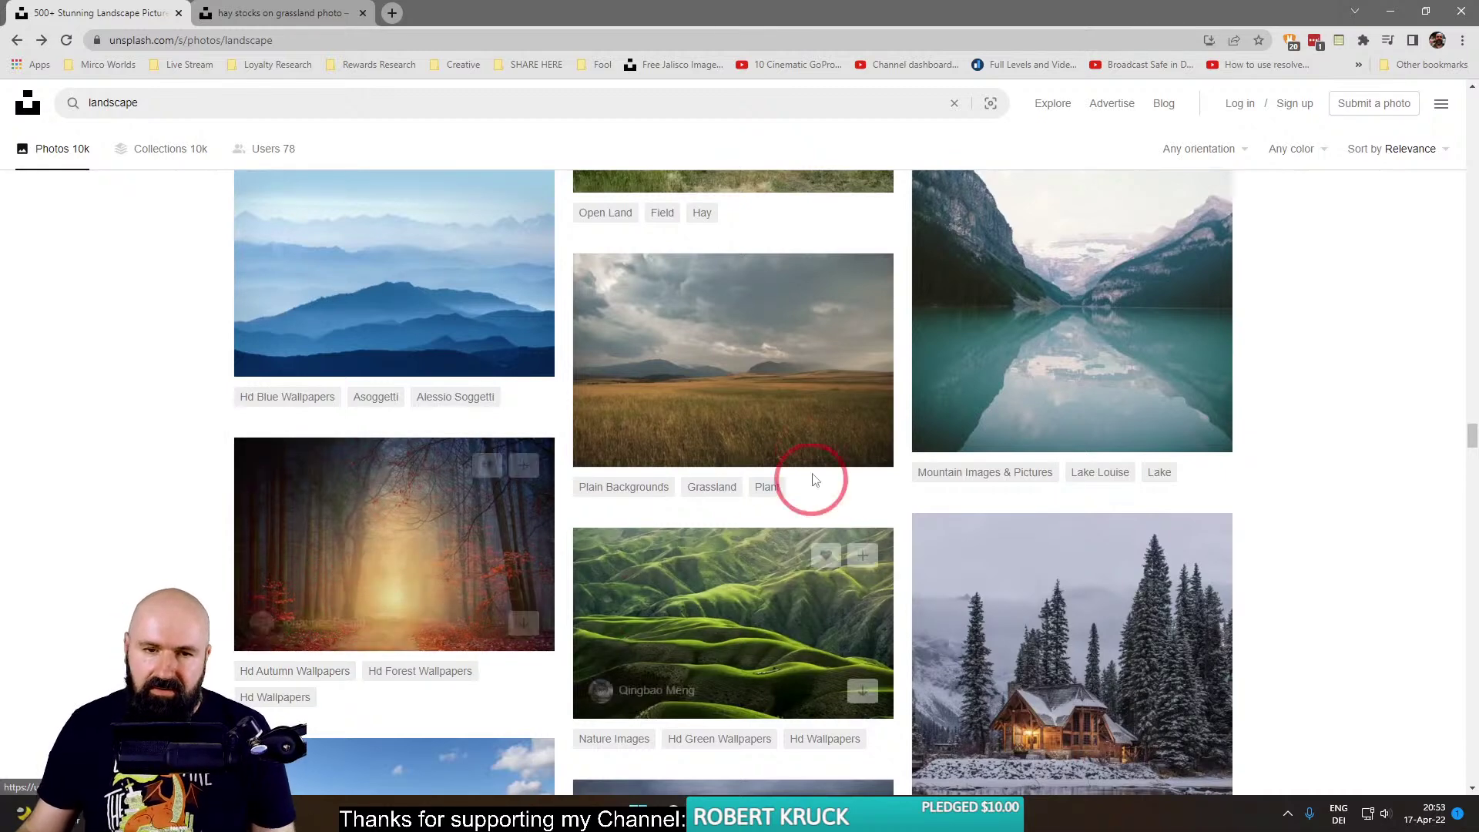
{"action": "right_click", "coordinate": [763, 371]}
{"action": "left_click", "coordinate": [786, 381]}
{"action": "left_click", "coordinate": [404, 13]}
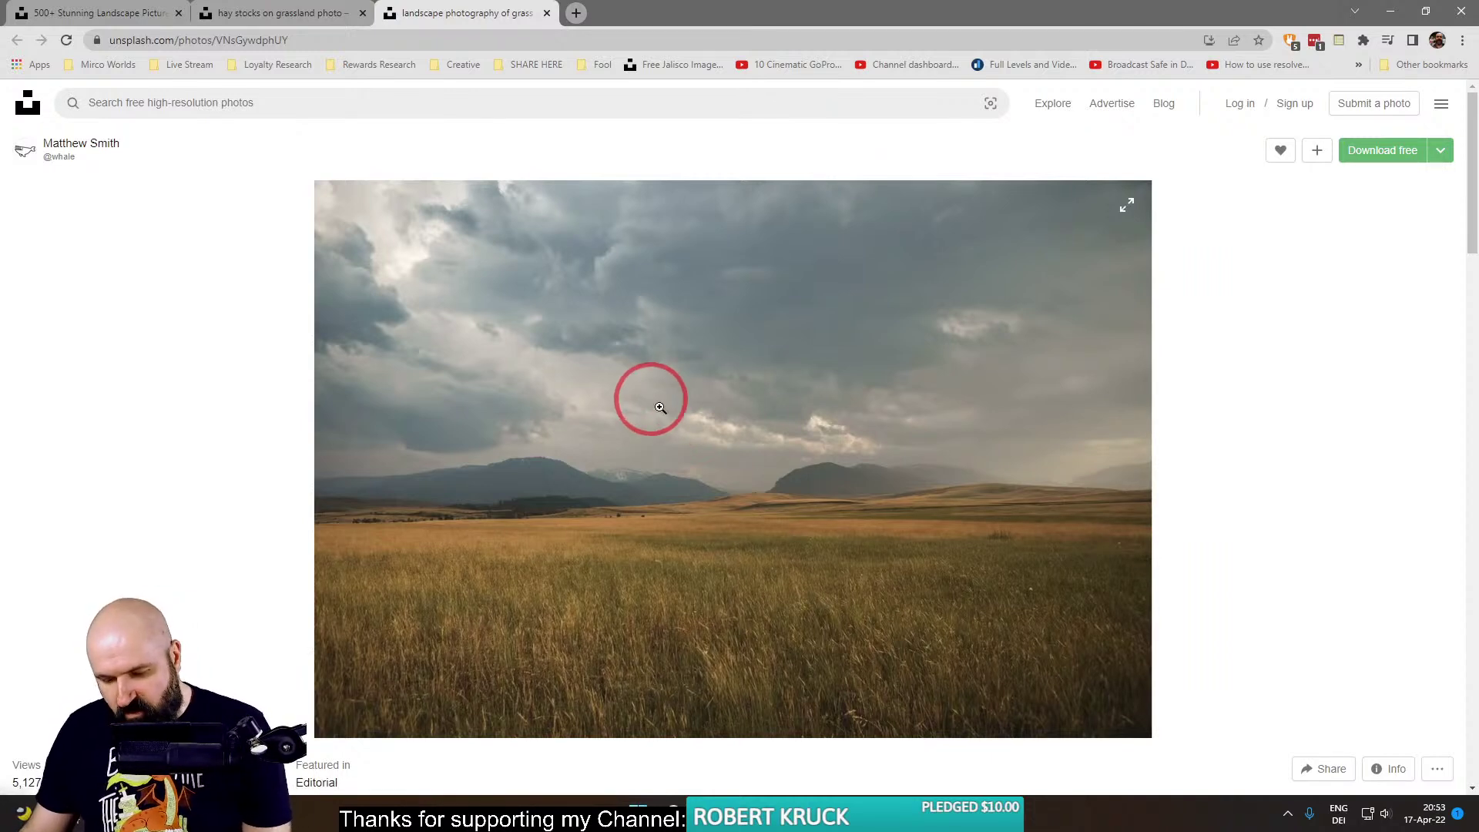
Draw a line along the grassland horizon with a C in the sky and a W on the grass, clear it and close the photo.
{"action": "left_click_drag", "start_coordinate": [265, 501], "coordinate": [1131, 501]}
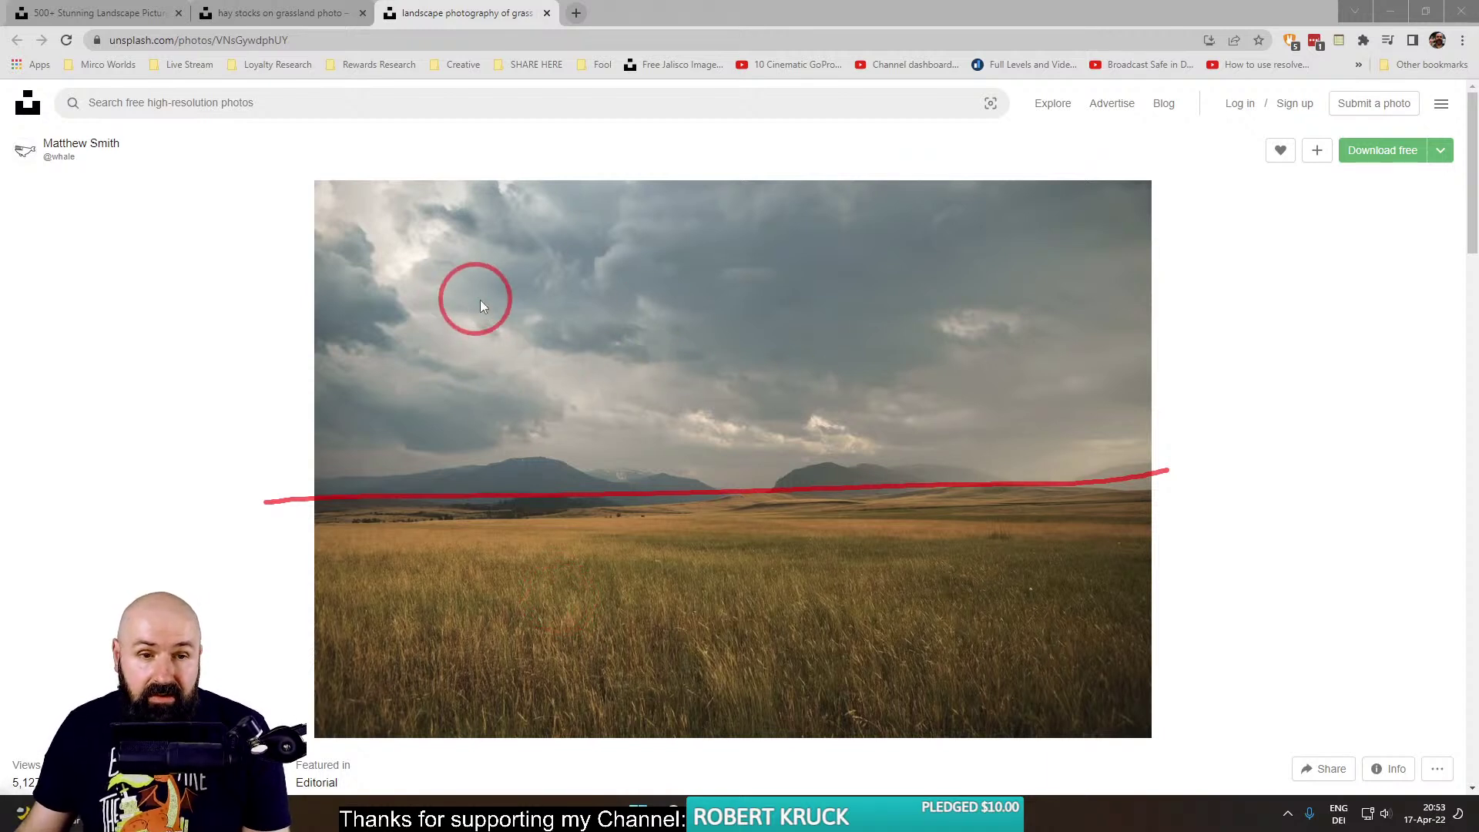
{"action": "mouse_move", "coordinate": [481, 301]}
{"action": "left_mouse_down"}
{"action": "mouse_move", "coordinate": [375, 343]}
{"action": "mouse_move", "coordinate": [476, 398]}
{"action": "left_mouse_up"}
{"action": "mouse_move", "coordinate": [373, 554]}
{"action": "left_mouse_down"}
{"action": "mouse_move", "coordinate": [455, 677]}
{"action": "mouse_move", "coordinate": [549, 548]}
{"action": "left_mouse_up"}
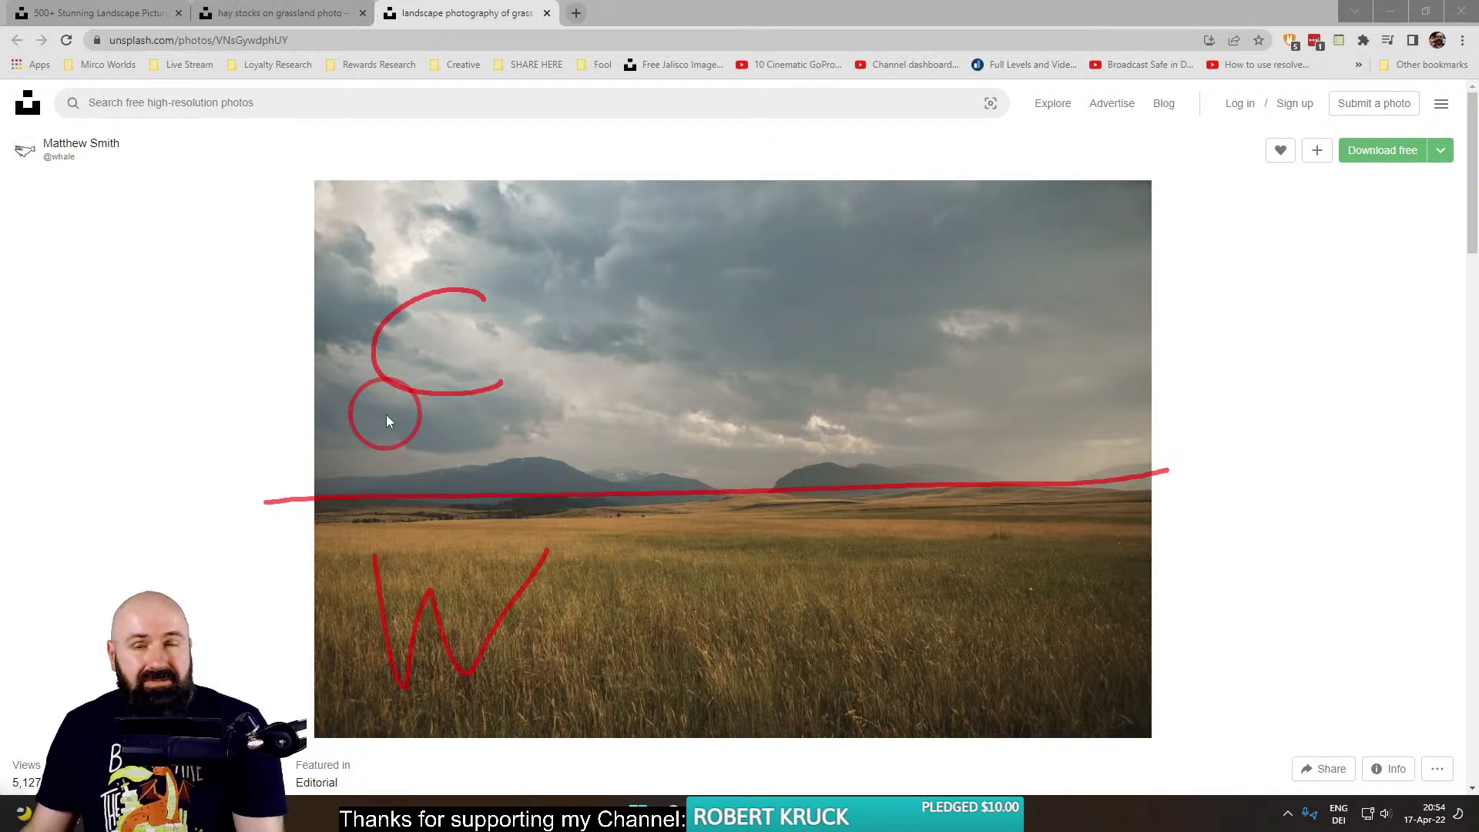
{"action": "key", "text": "Escape"}
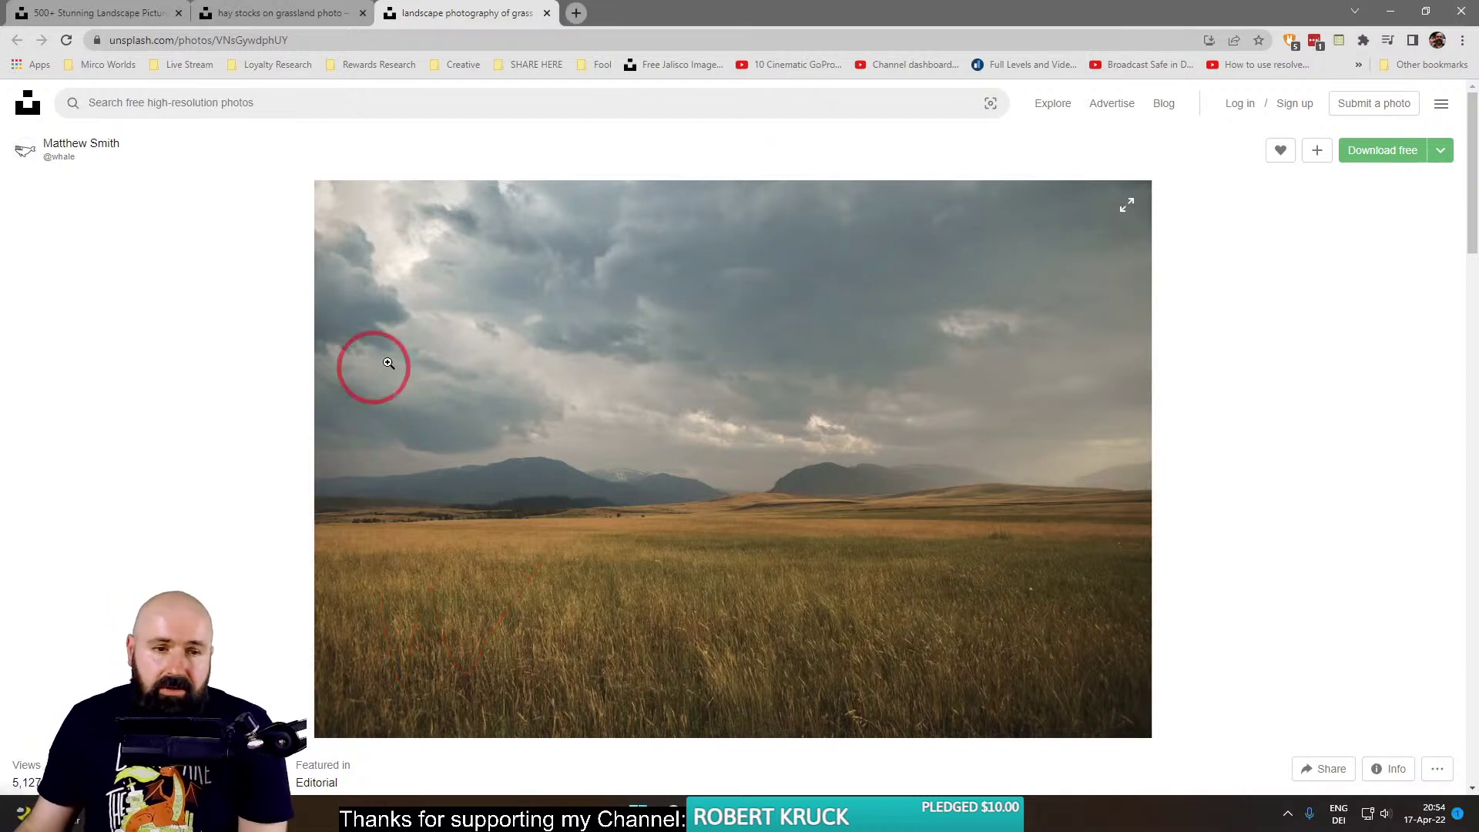
{"action": "left_click", "coordinate": [547, 13]}
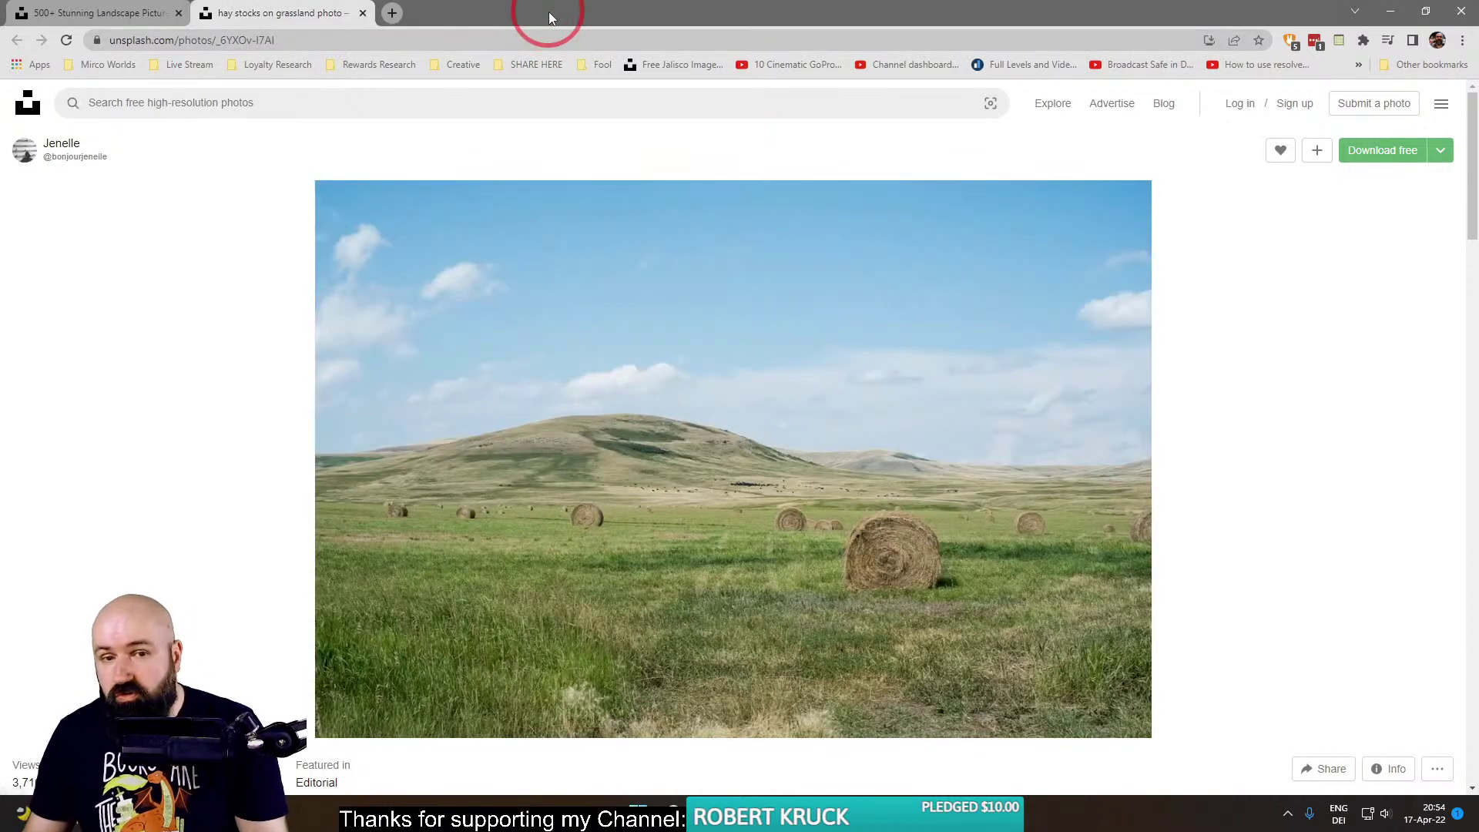
Look further through the landscape results and open the photo of the white lighthouse on a grassy cliff in a new tab.
{"action": "left_click", "coordinate": [90, 20]}
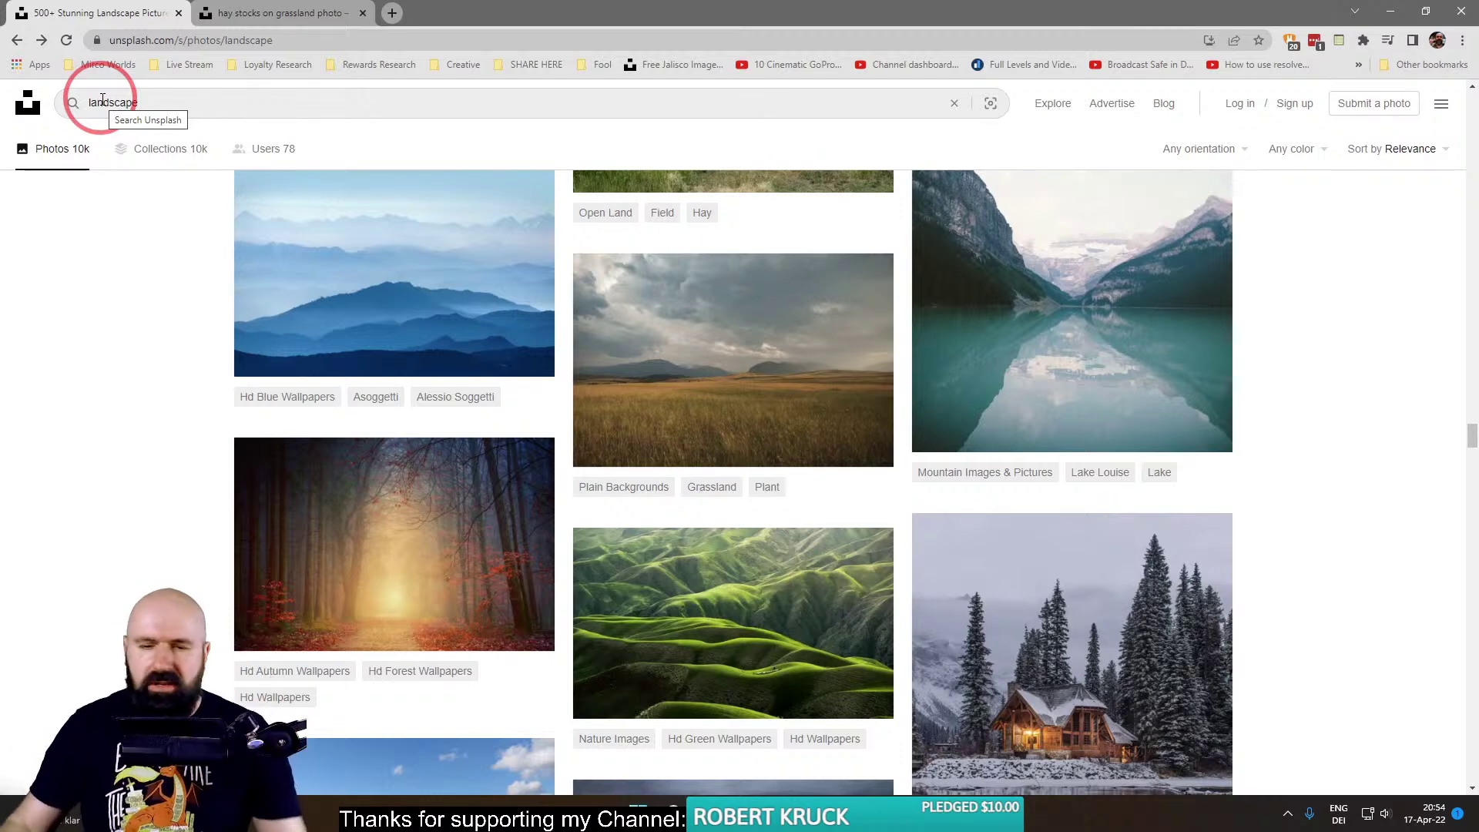
{"action": "scroll", "coordinate": [193, 462], "scroll_direction": "down", "scroll_amount": 2}
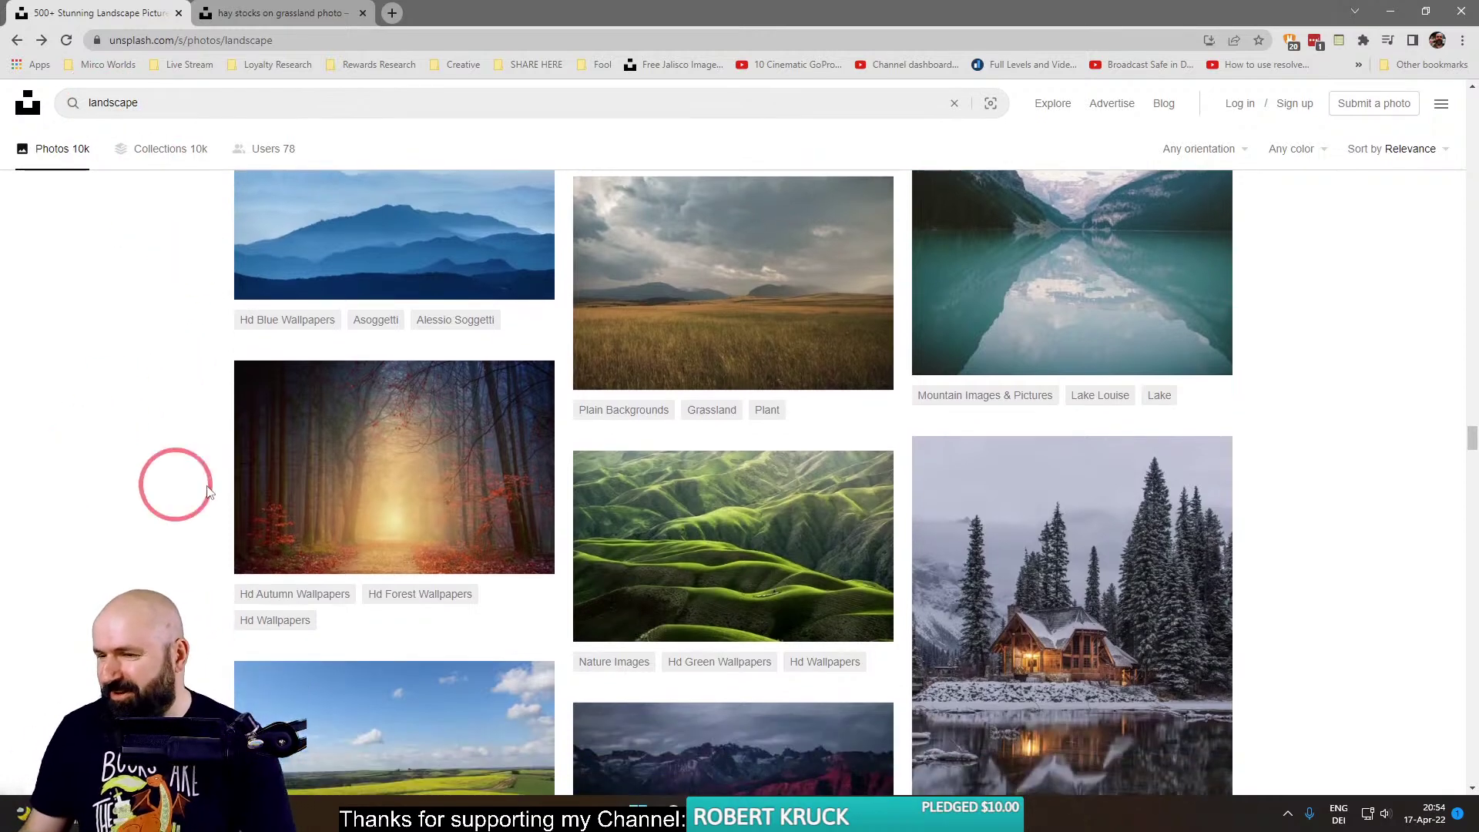
{"action": "scroll", "coordinate": [254, 493], "scroll_direction": "down", "scroll_amount": 5}
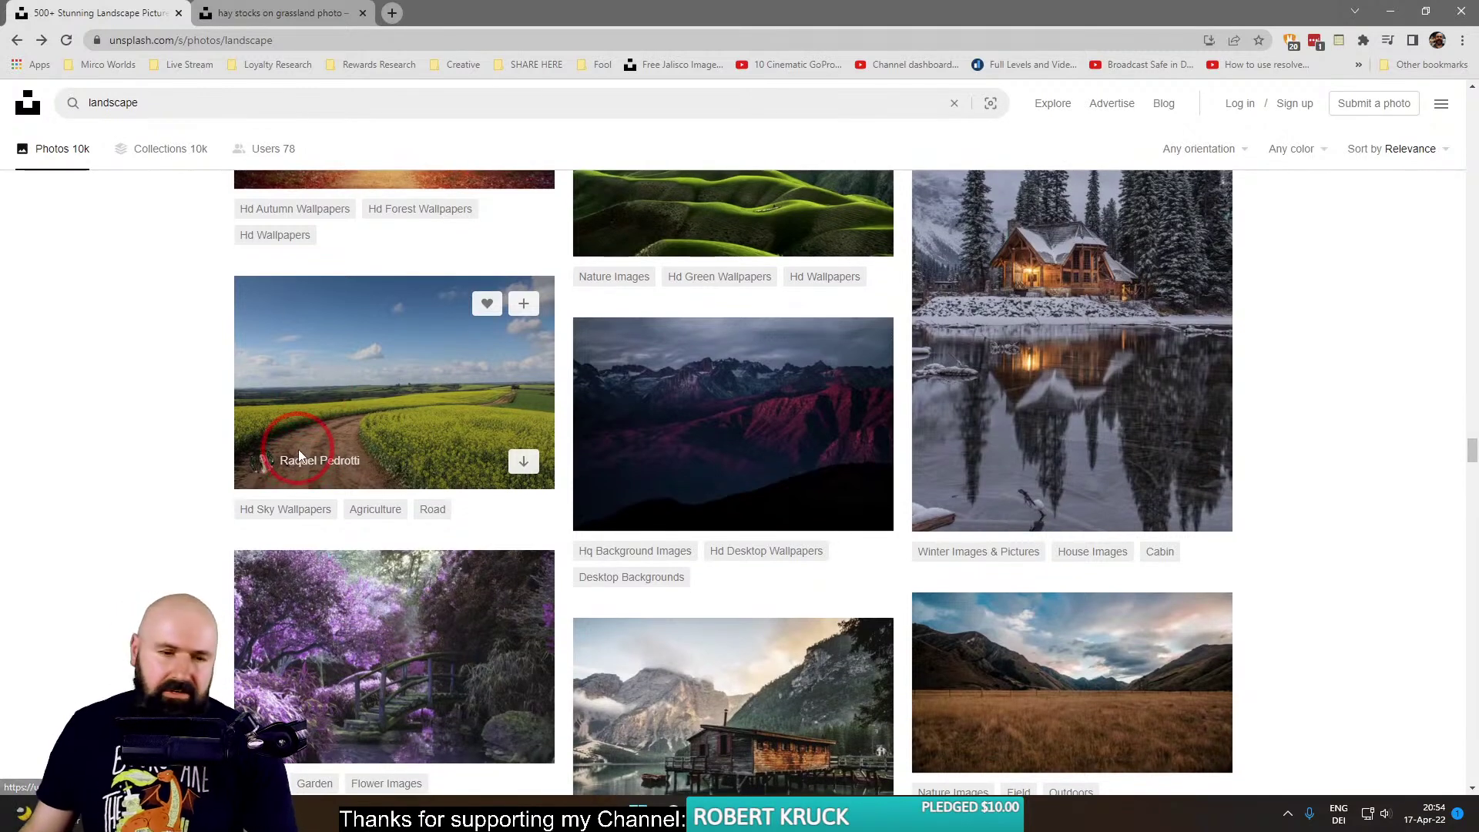
{"action": "scroll", "coordinate": [215, 442], "scroll_direction": "down", "scroll_amount": 1}
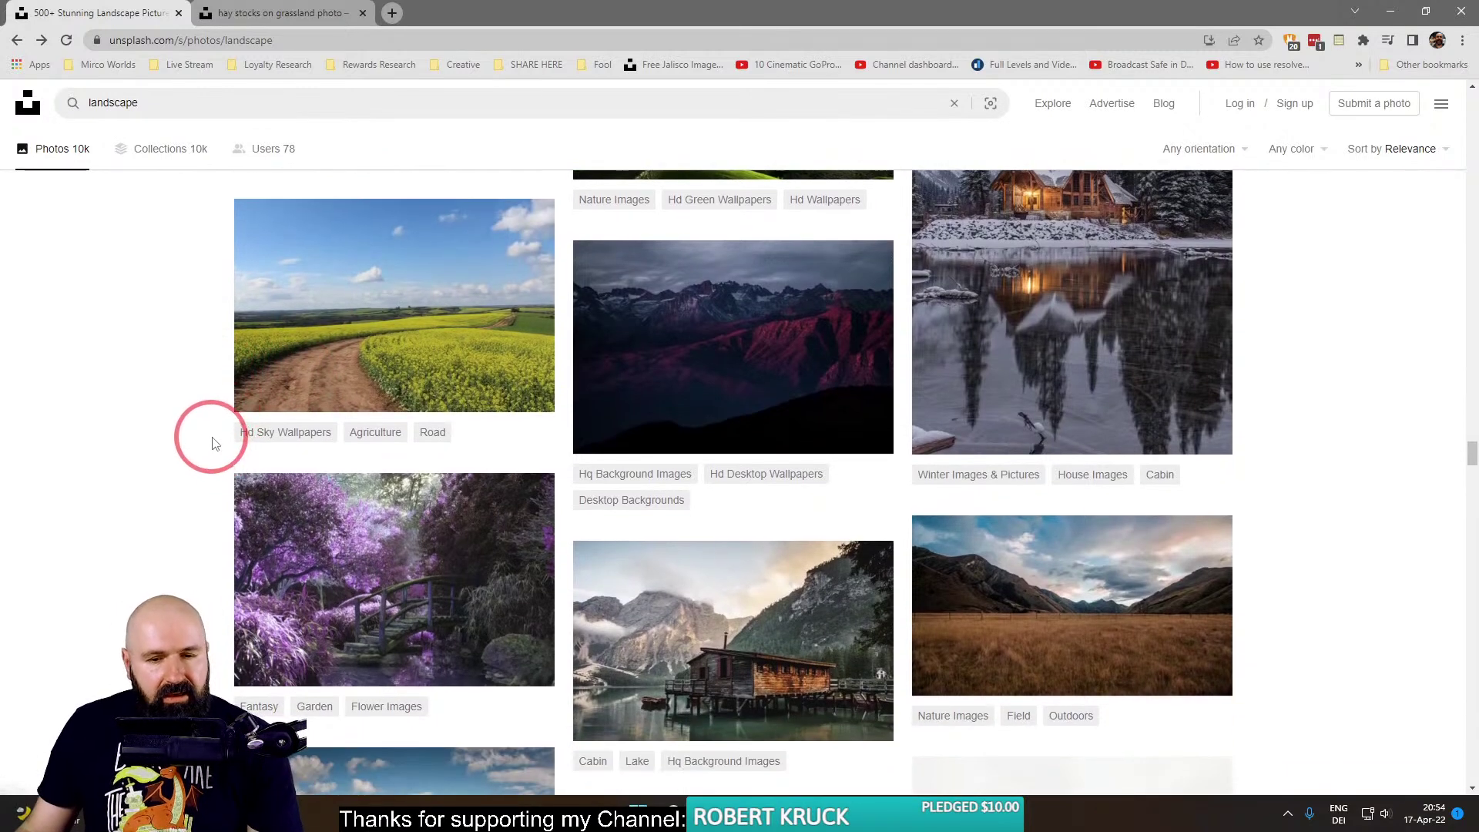
{"action": "scroll", "coordinate": [214, 444], "scroll_direction": "down", "scroll_amount": 2}
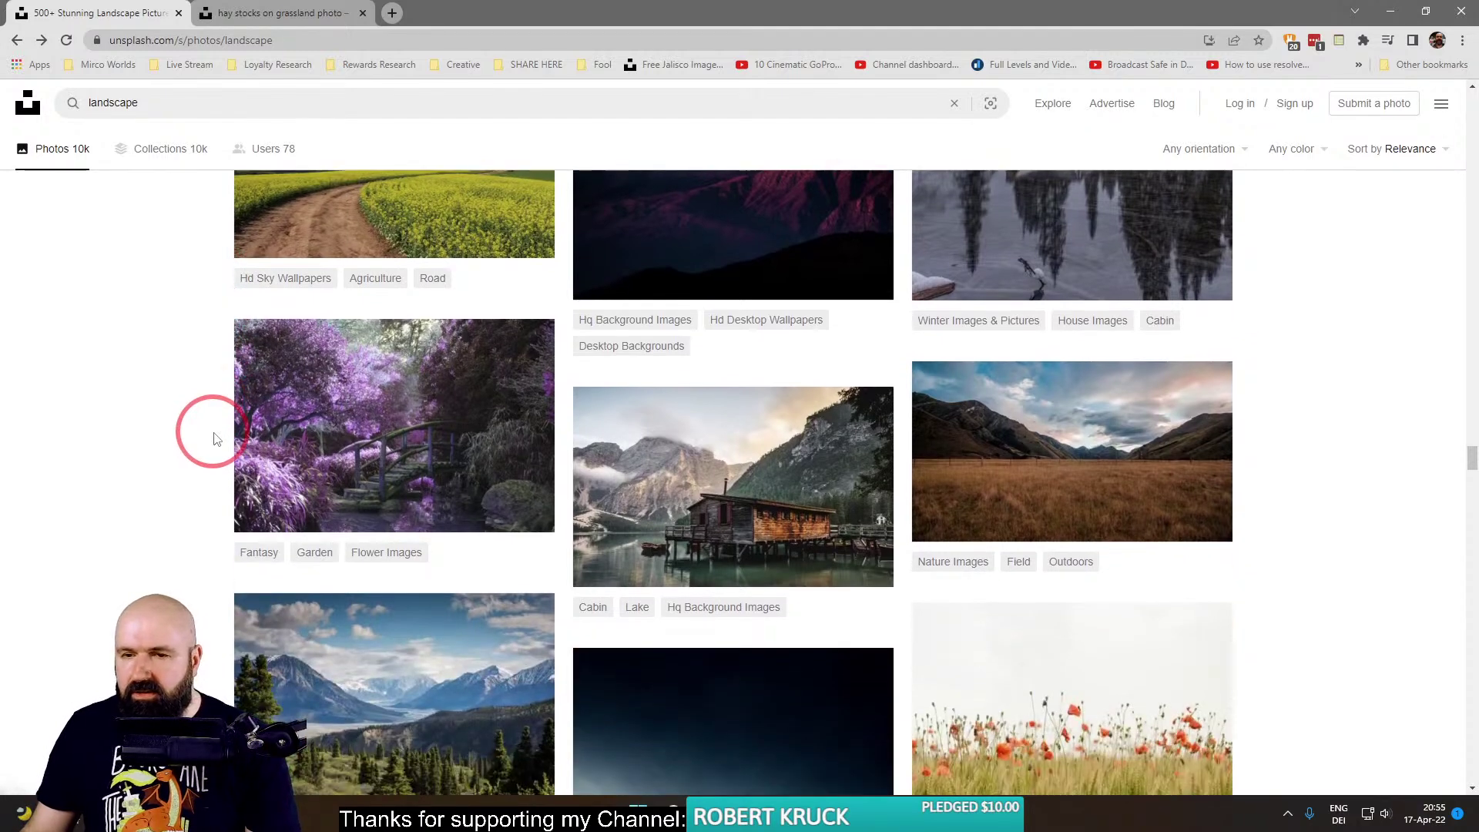
{"action": "scroll", "coordinate": [215, 439], "scroll_direction": "down", "scroll_amount": 4}
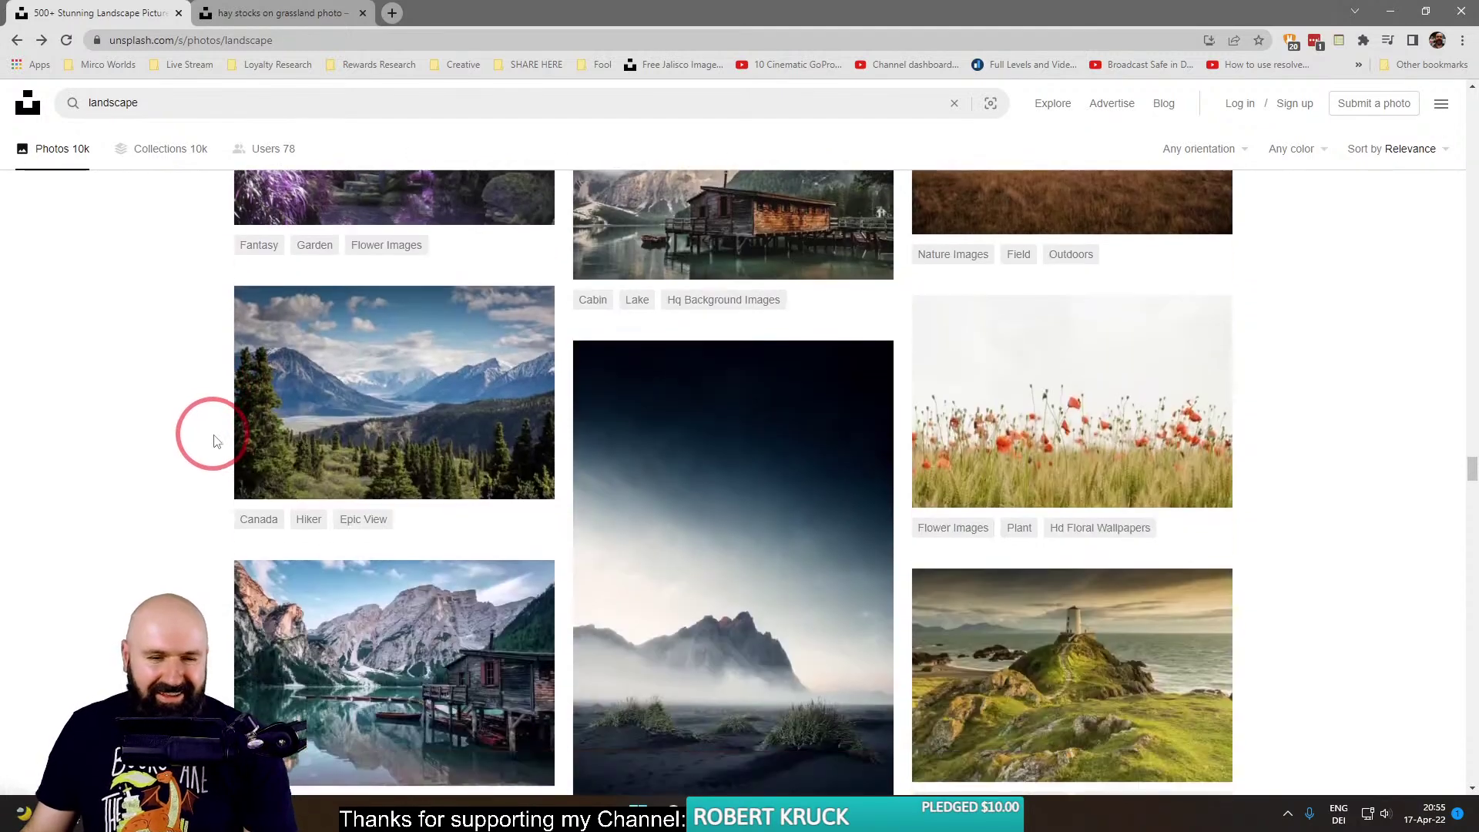
{"action": "scroll", "coordinate": [215, 442], "scroll_direction": "down", "scroll_amount": 2}
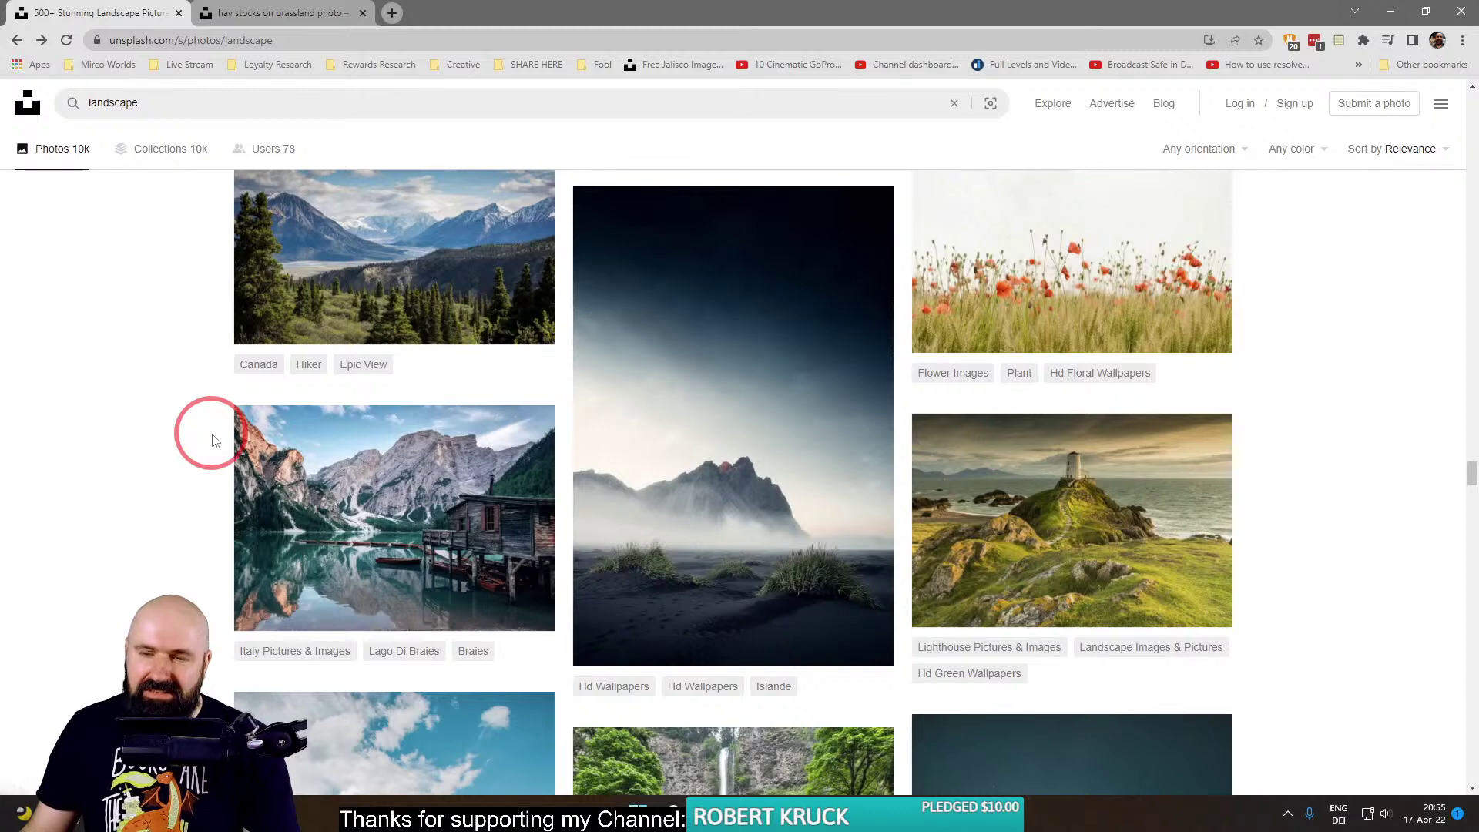
{"action": "right_click", "coordinate": [1014, 477]}
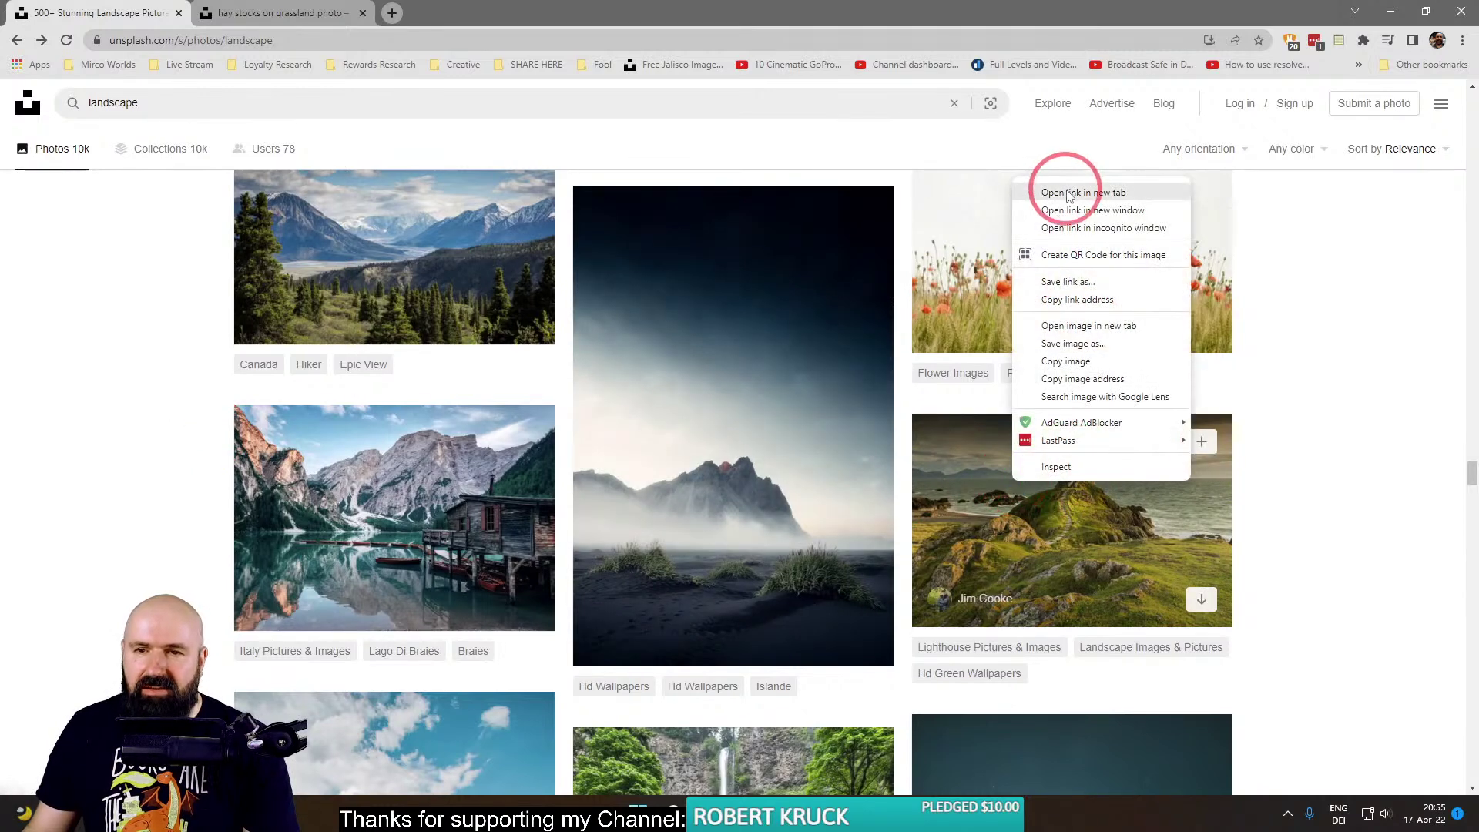
{"action": "left_click", "coordinate": [1067, 193]}
{"action": "left_click", "coordinate": [472, 13]}
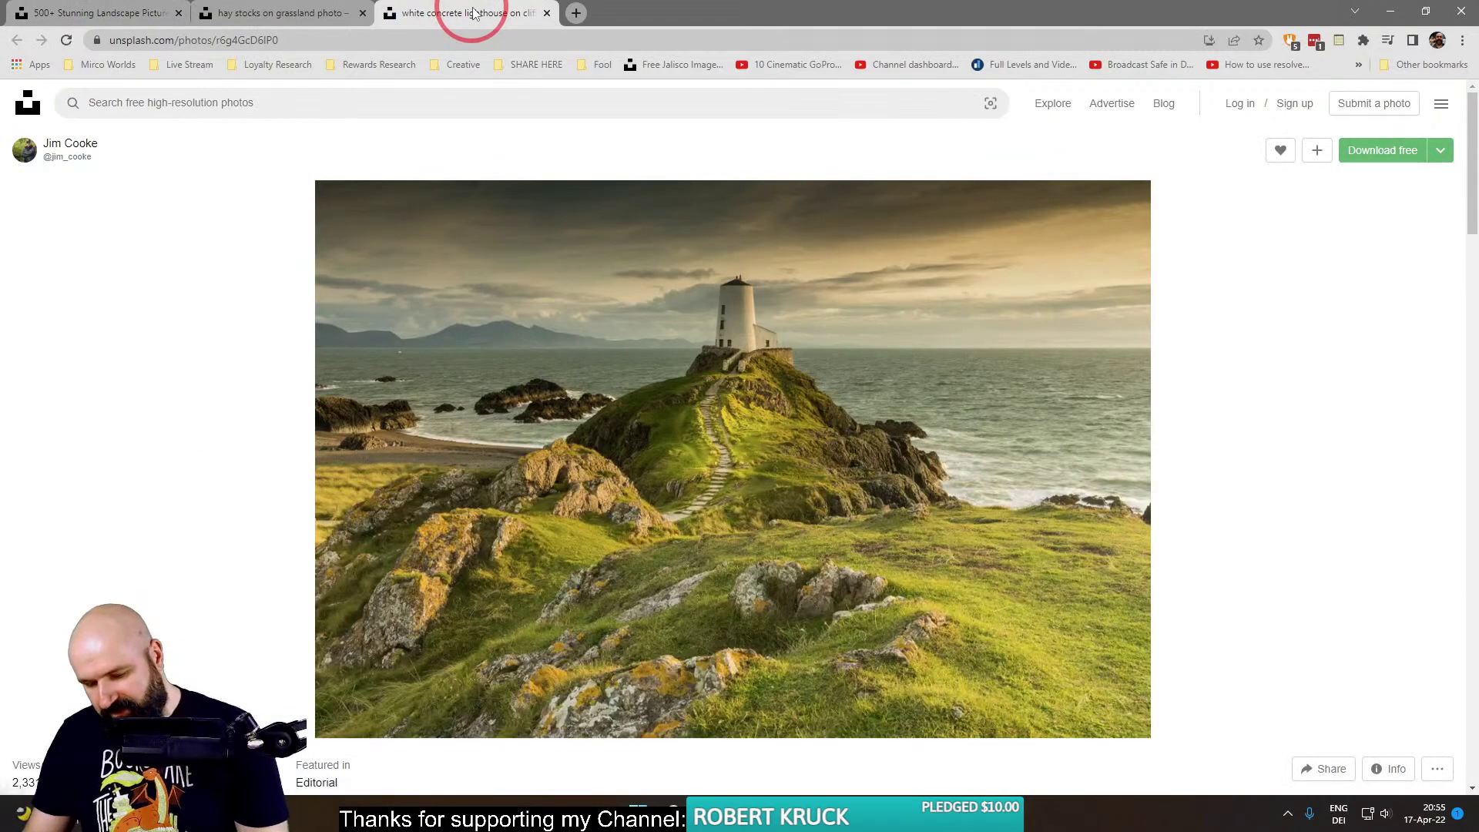
Draw two diagonals converging at the lighthouse's base and a line along the sea horizon, and clear the drawing.
{"action": "left_click_drag", "start_coordinate": [286, 597], "coordinate": [645, 384]}
{"action": "left_click_drag", "start_coordinate": [927, 476], "coordinate": [1205, 637]}
{"action": "left_click_drag", "start_coordinate": [287, 349], "coordinate": [1208, 348]}
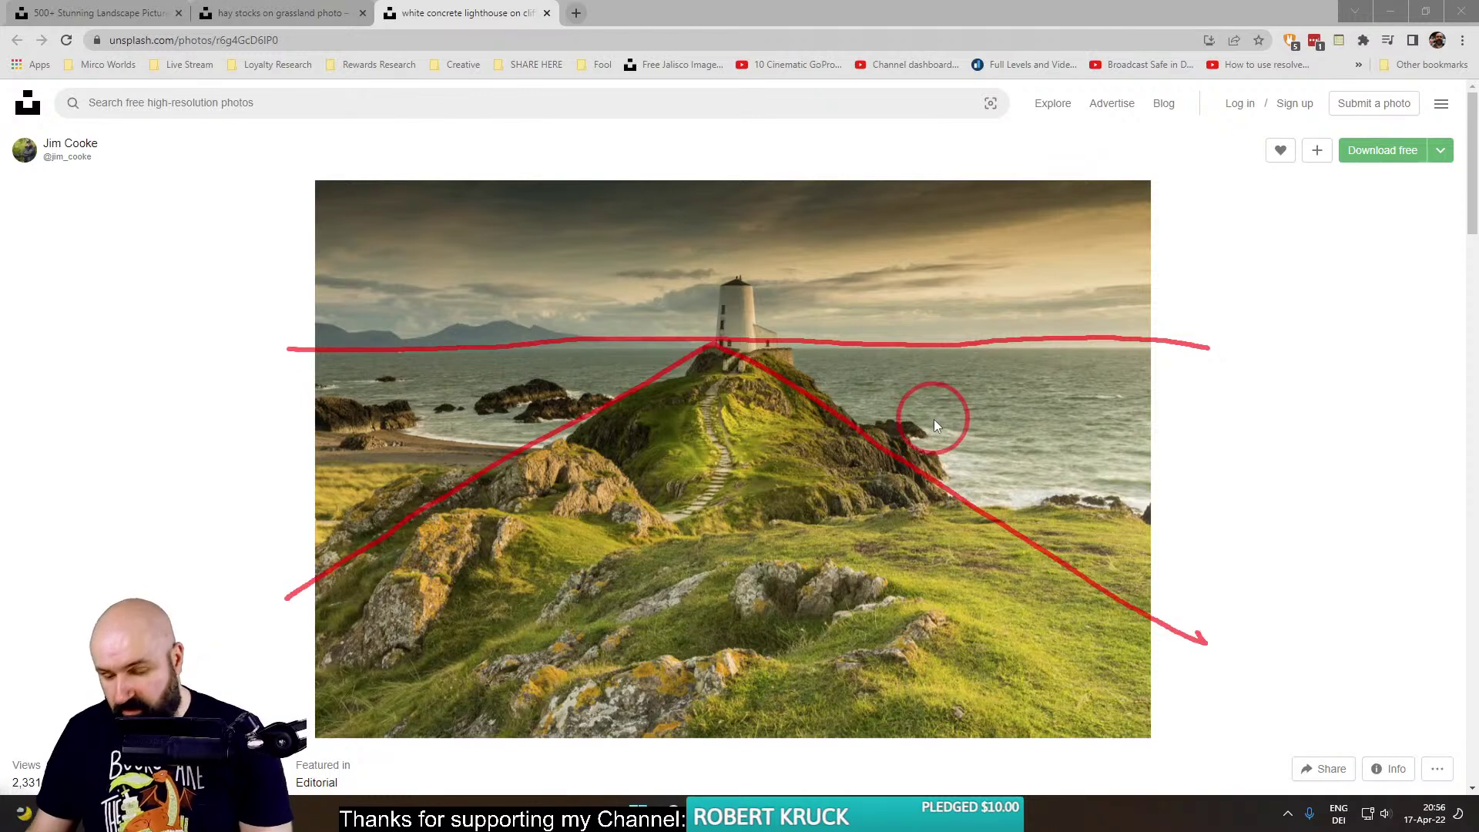
{"action": "key", "text": "Escape"}
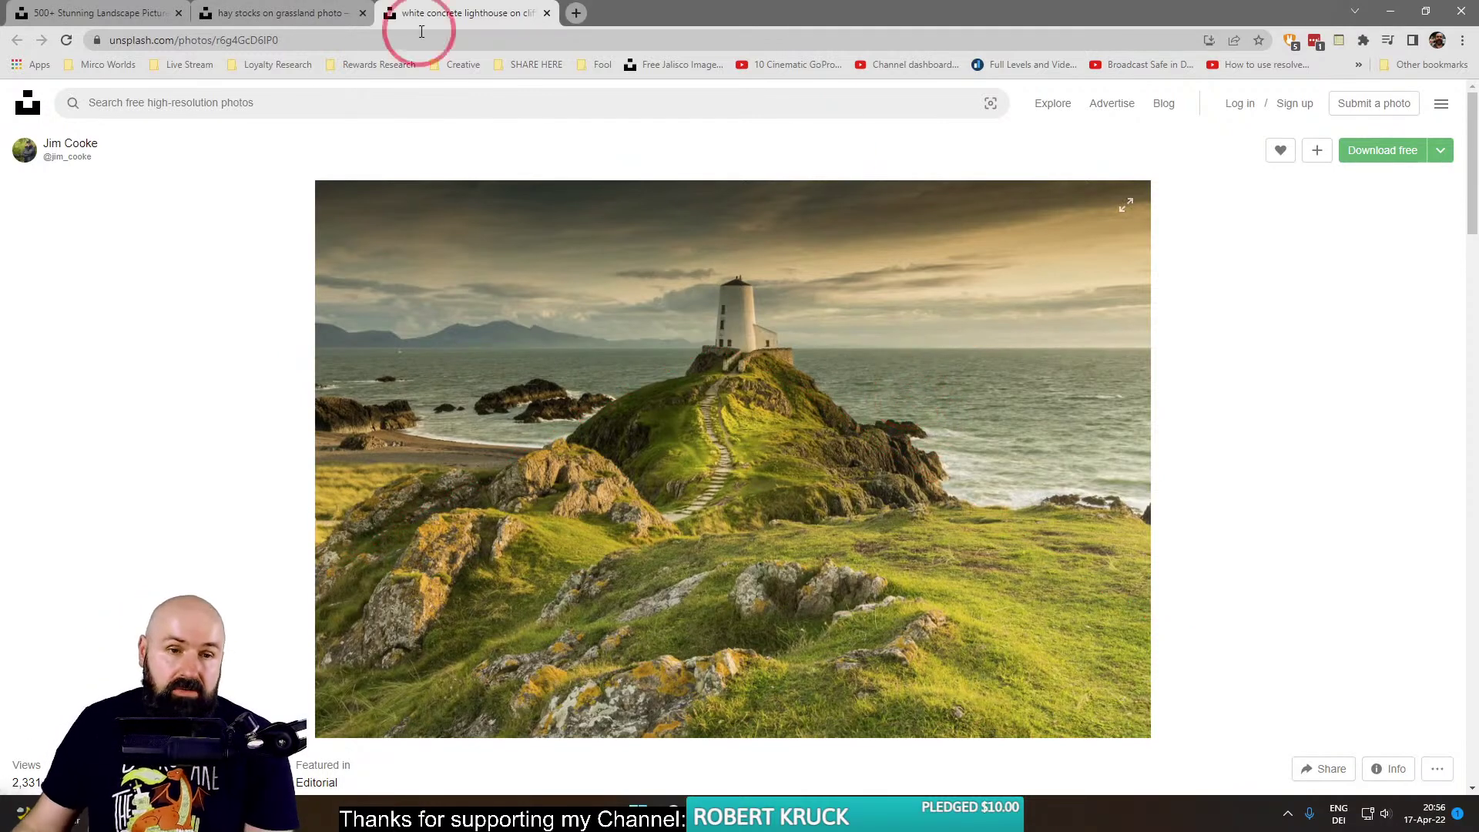
Return to the landscape results and look further through the photos for another composition example.
{"action": "left_click", "coordinate": [135, 13]}
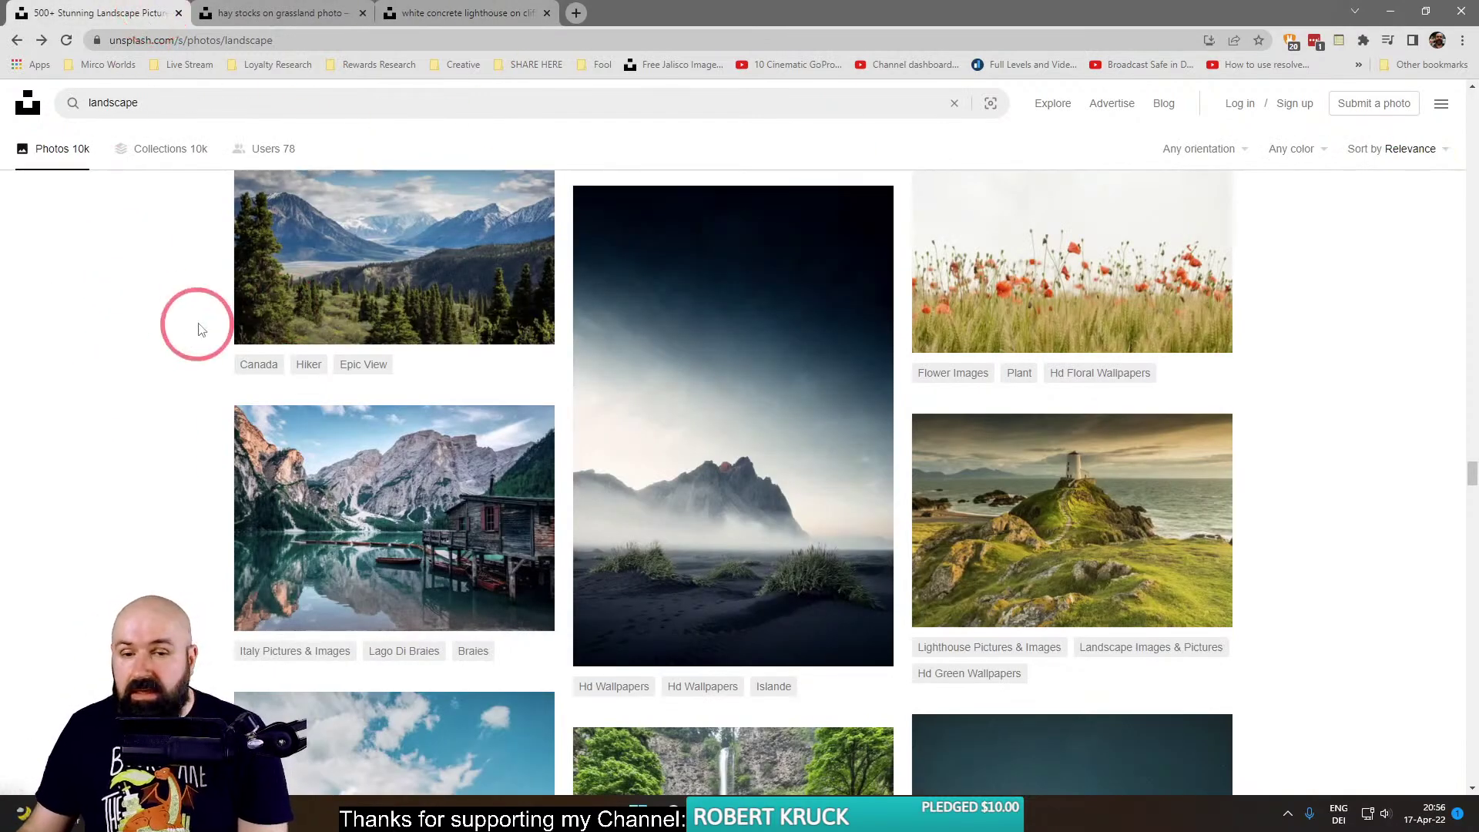
{"action": "scroll", "coordinate": [202, 329], "scroll_direction": "down", "scroll_amount": 3}
{"action": "scroll", "coordinate": [215, 314], "scroll_direction": "up", "scroll_amount": 4}
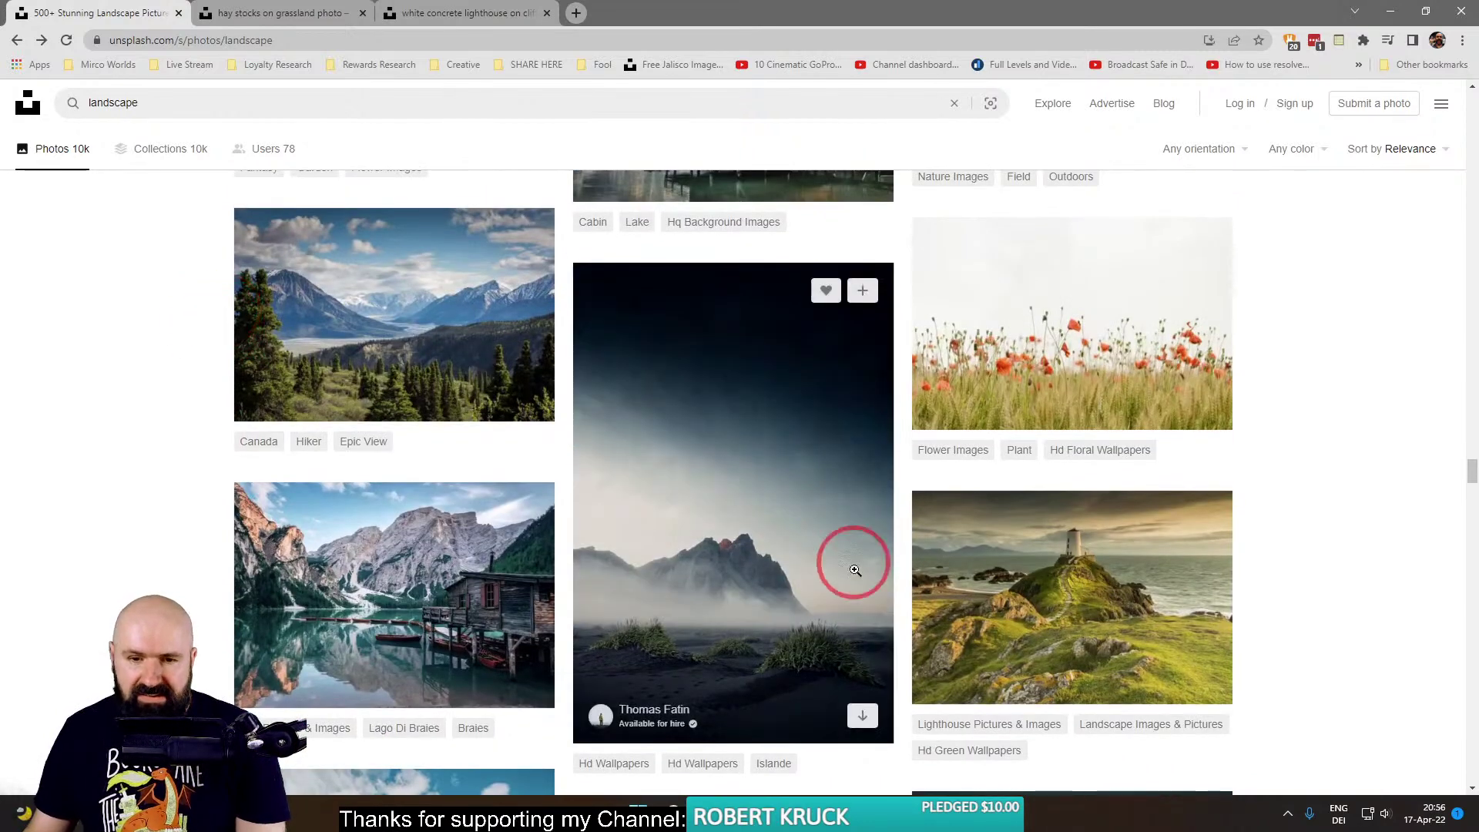
{"action": "scroll", "coordinate": [192, 422], "scroll_direction": "down", "scroll_amount": 2}
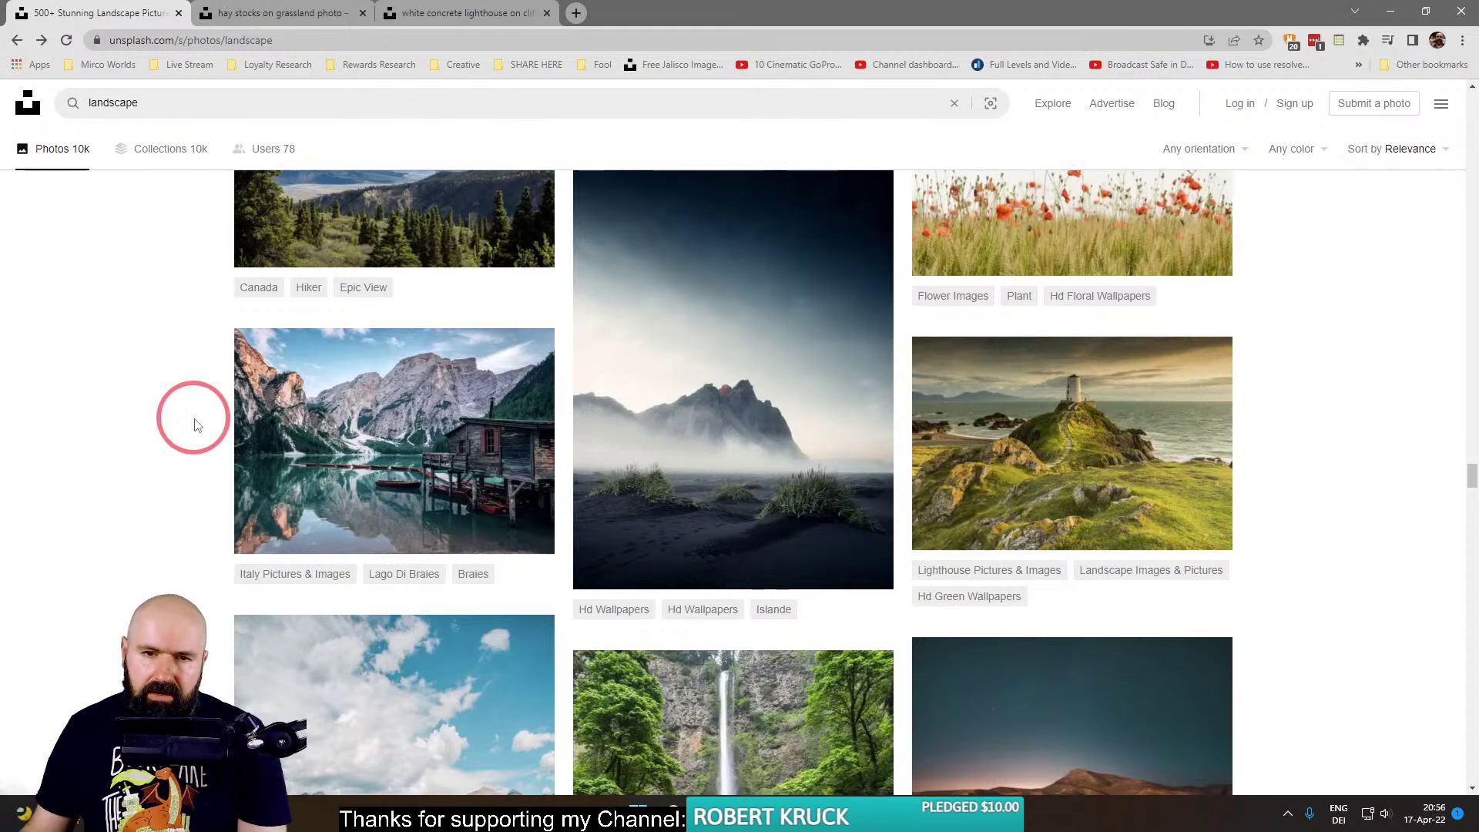
{"action": "scroll", "coordinate": [207, 391], "scroll_direction": "up", "scroll_amount": 1}
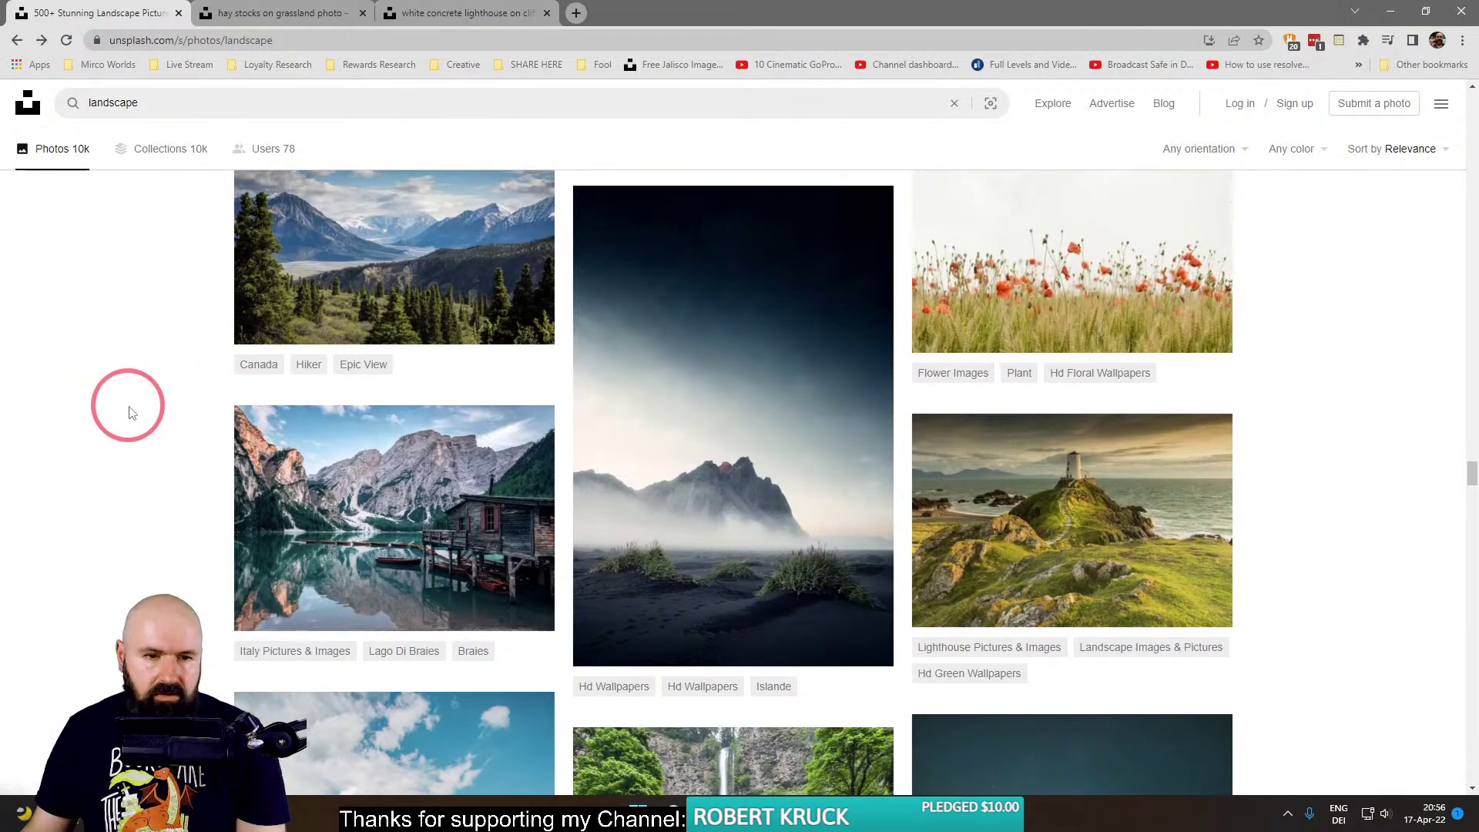
{"action": "scroll", "coordinate": [131, 412], "scroll_direction": "down", "scroll_amount": 5}
{"action": "scroll", "coordinate": [130, 411], "scroll_direction": "down", "scroll_amount": 1}
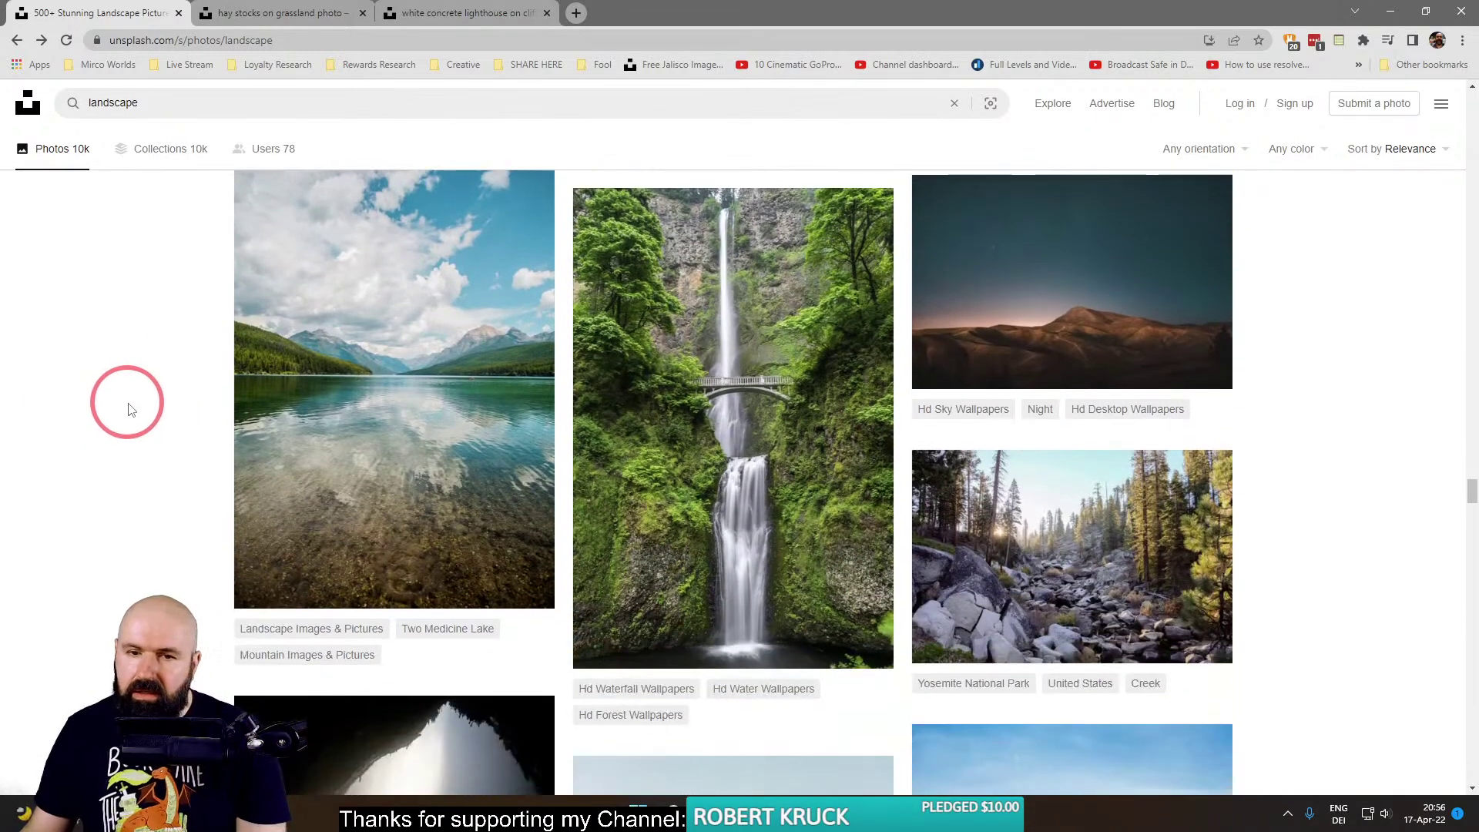
{"action": "scroll", "coordinate": [129, 407], "scroll_direction": "down", "scroll_amount": 2}
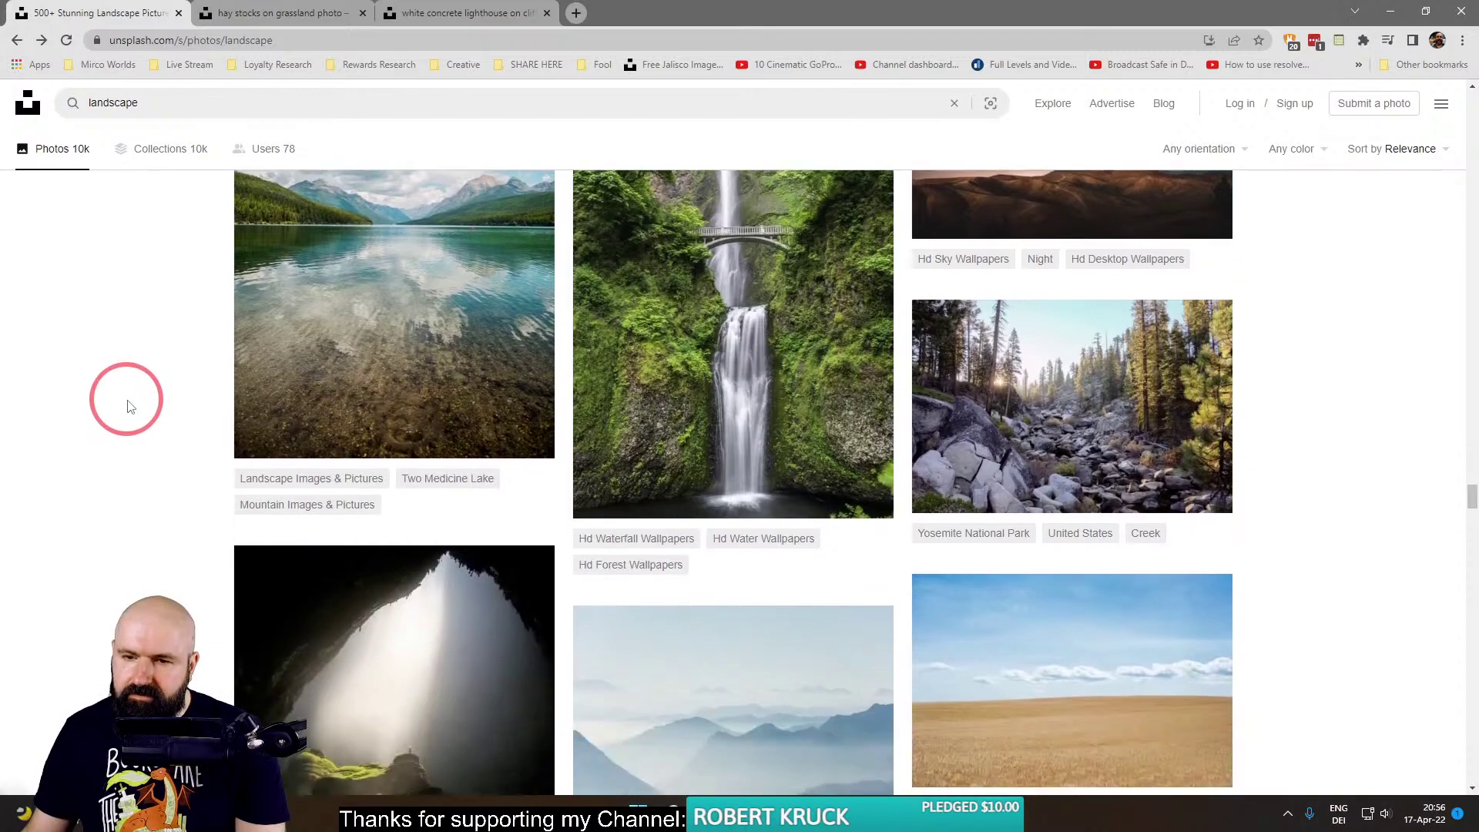
{"action": "scroll", "coordinate": [129, 406], "scroll_direction": "up", "scroll_amount": 3}
{"action": "scroll", "coordinate": [129, 406], "scroll_direction": "down", "scroll_amount": 8}
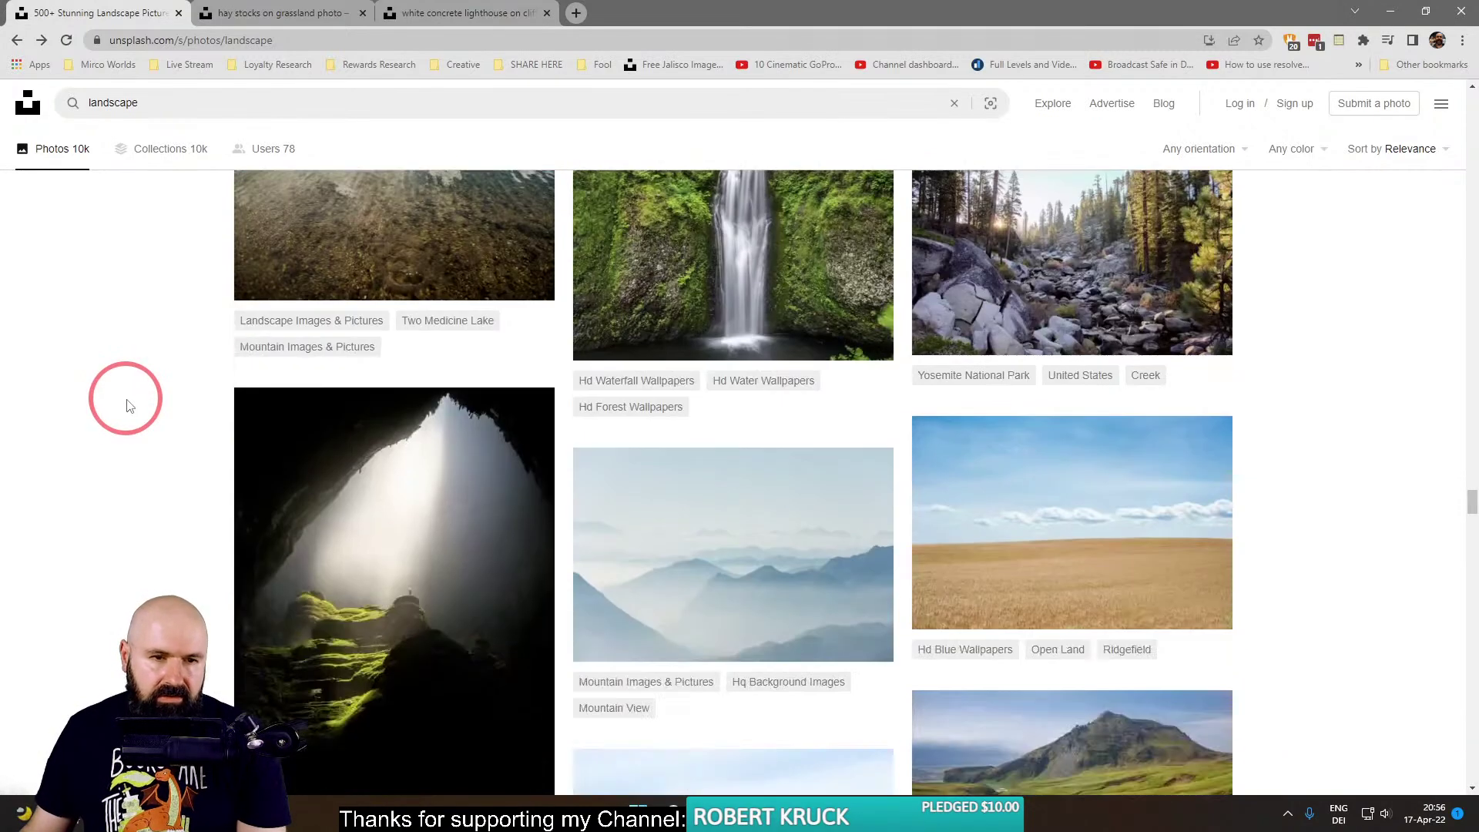
{"action": "scroll", "coordinate": [129, 406], "scroll_direction": "down", "scroll_amount": 7}
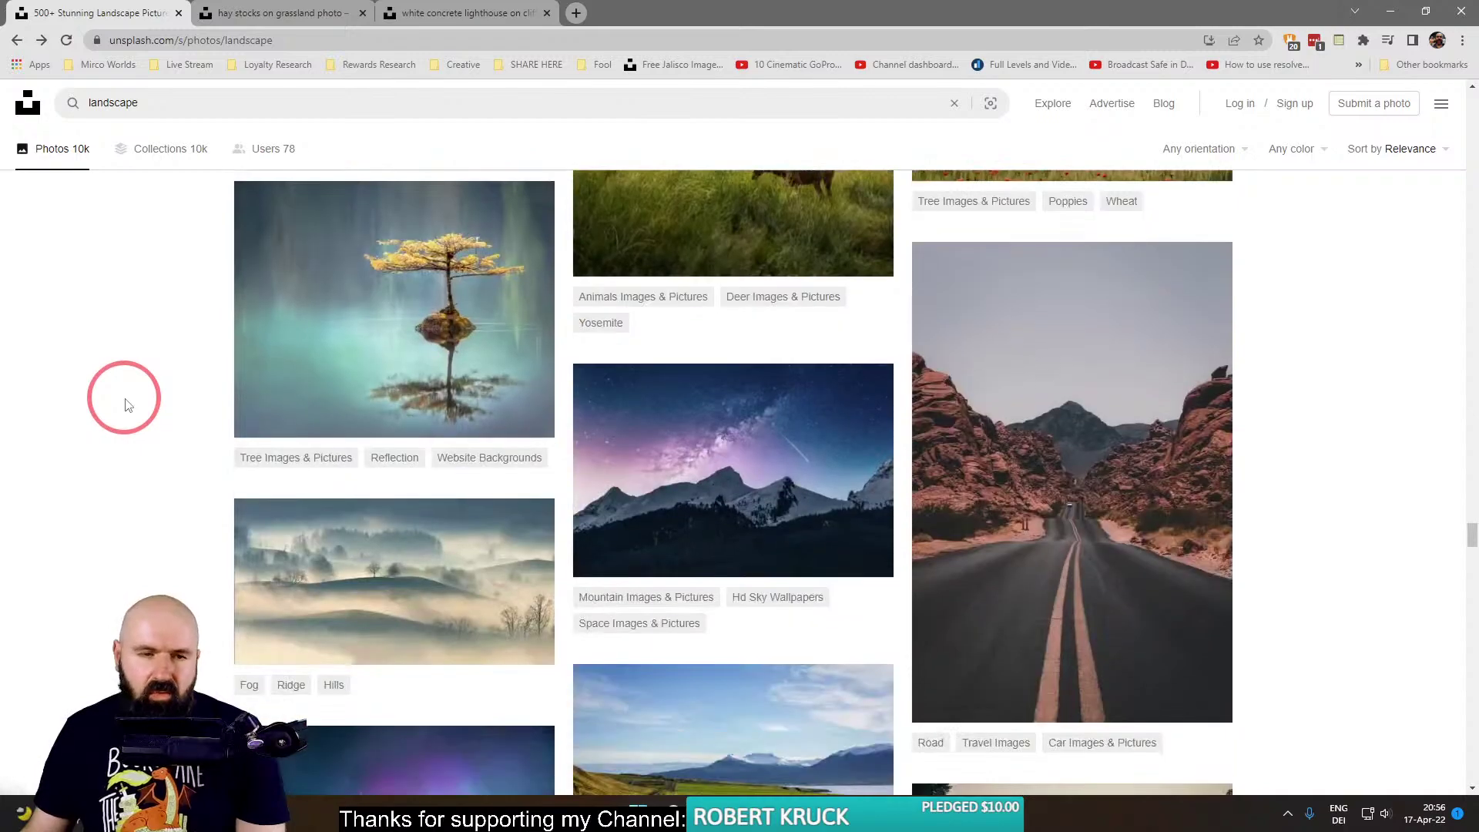
Open the photo of the misty hills with bare trees in a new tab and view it.
{"action": "scroll", "coordinate": [128, 406], "scroll_direction": "up", "scroll_amount": 5}
{"action": "scroll", "coordinate": [128, 406], "scroll_direction": "up", "scroll_amount": 3}
{"action": "scroll", "coordinate": [127, 406], "scroll_direction": "down", "scroll_amount": 6}
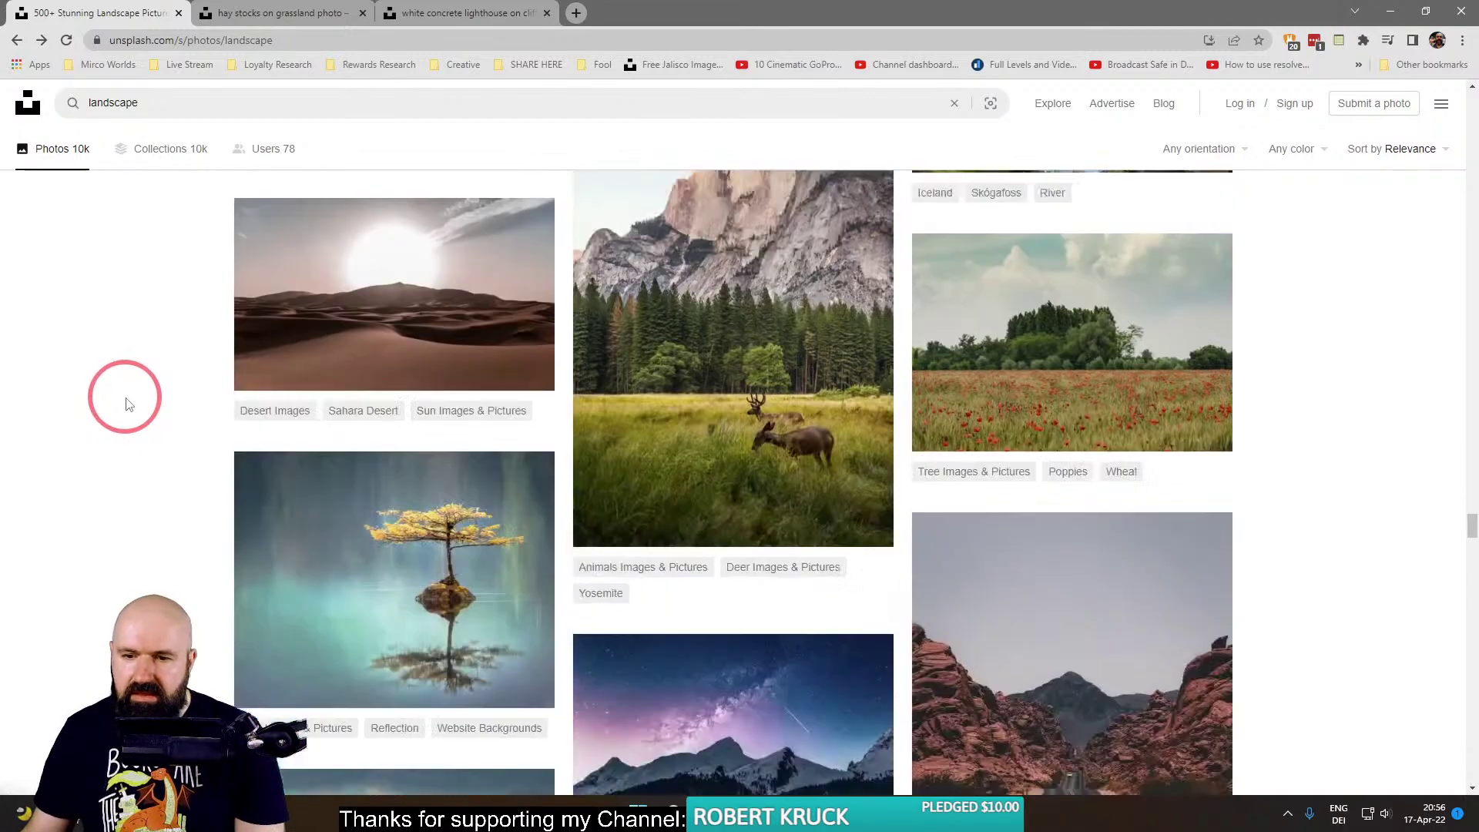
{"action": "scroll", "coordinate": [130, 401], "scroll_direction": "down", "scroll_amount": 1}
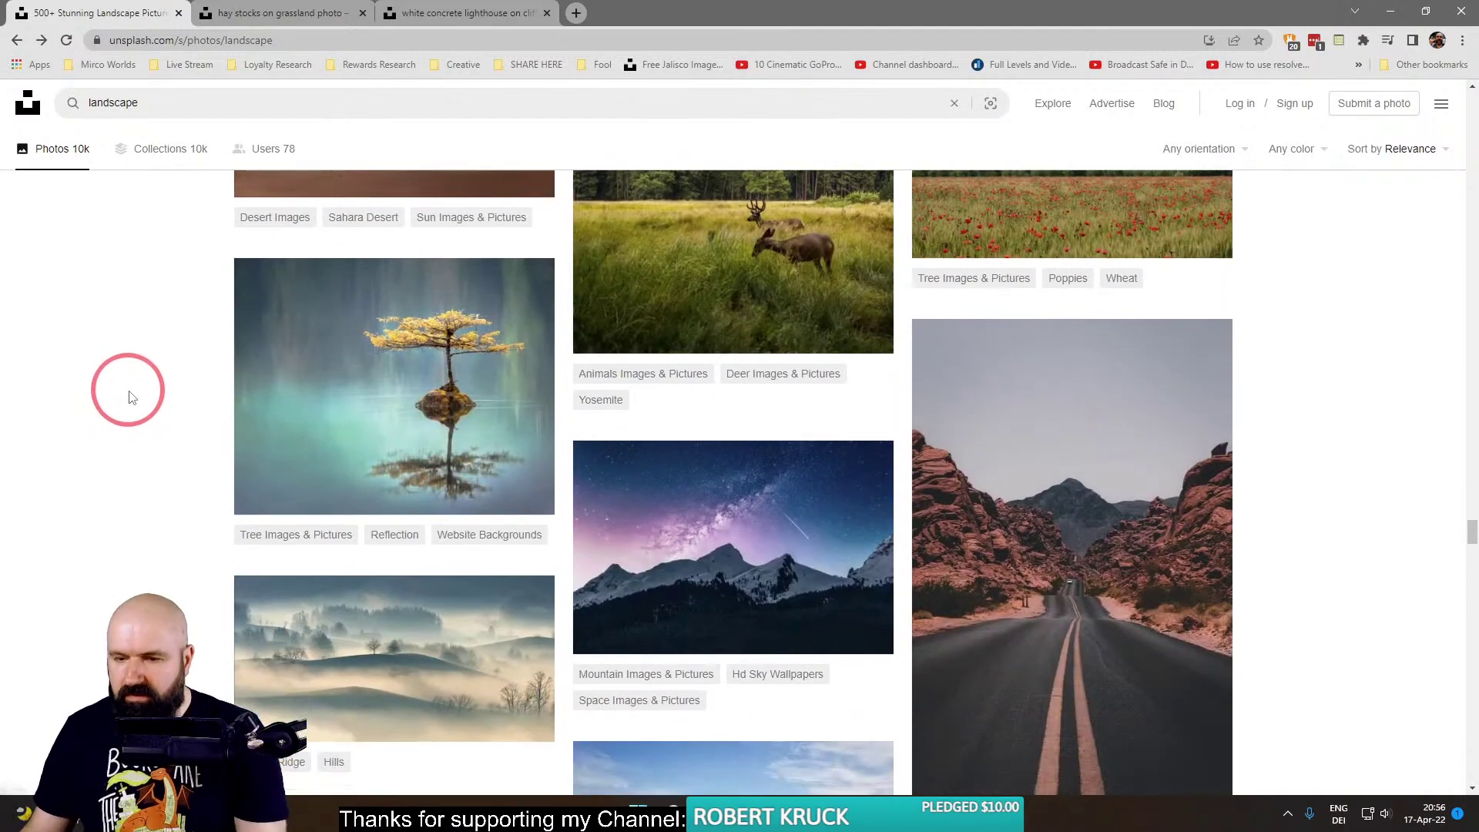
{"action": "scroll", "coordinate": [191, 397], "scroll_direction": "down", "scroll_amount": 2}
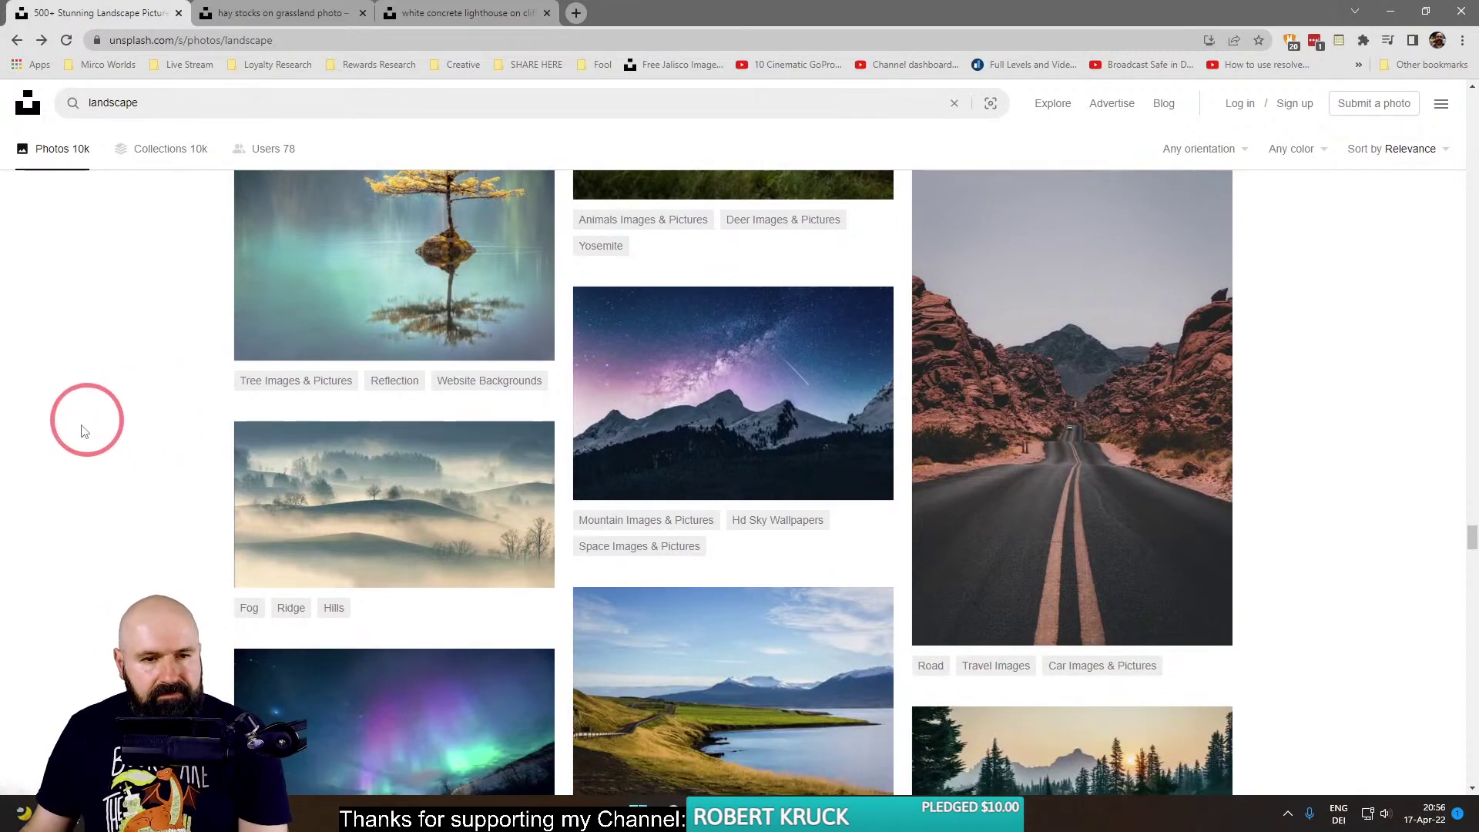
{"action": "right_click", "coordinate": [419, 496]}
{"action": "left_click", "coordinate": [493, 210]}
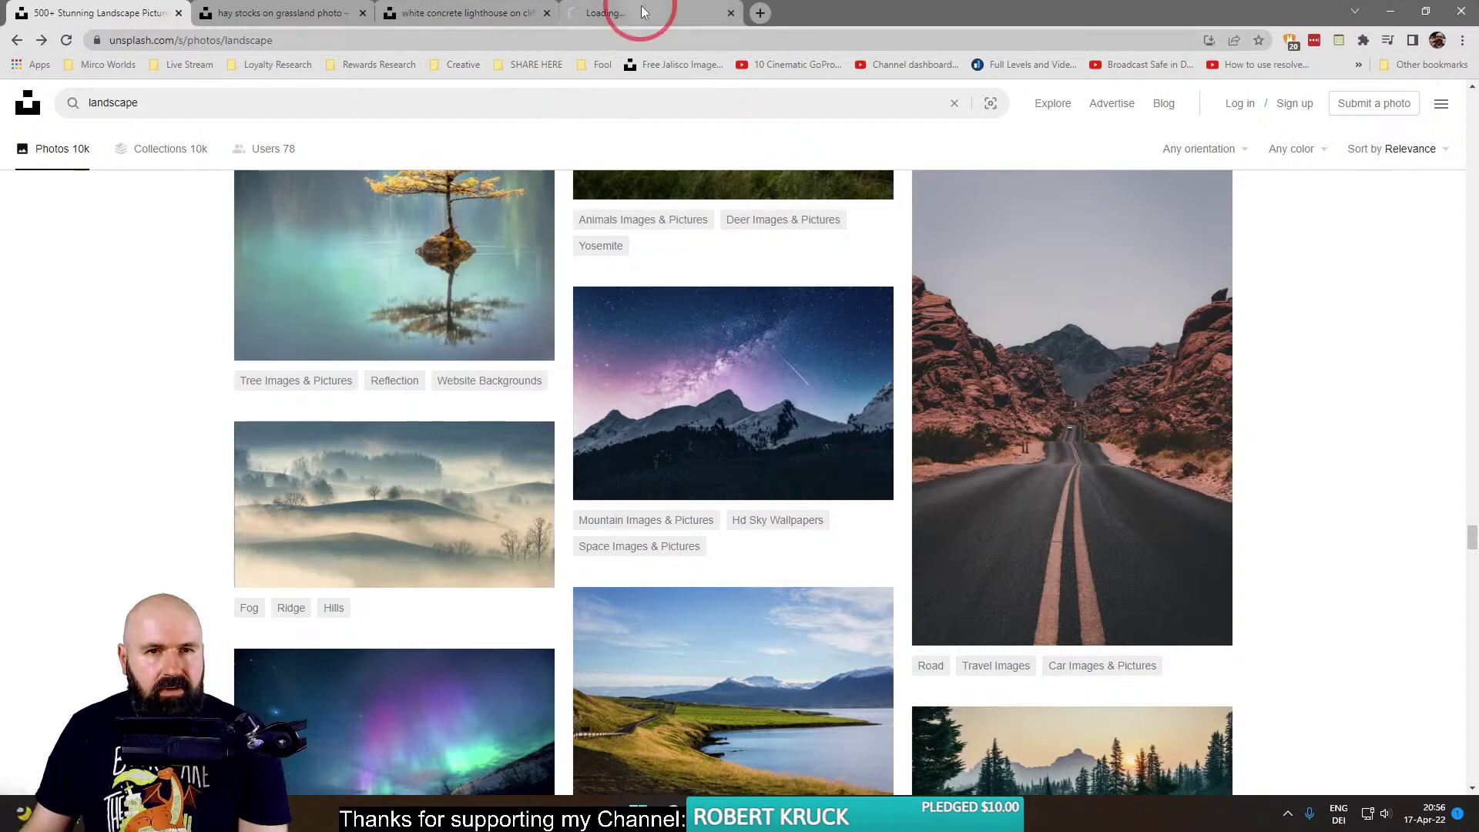
{"action": "left_click", "coordinate": [644, 13]}
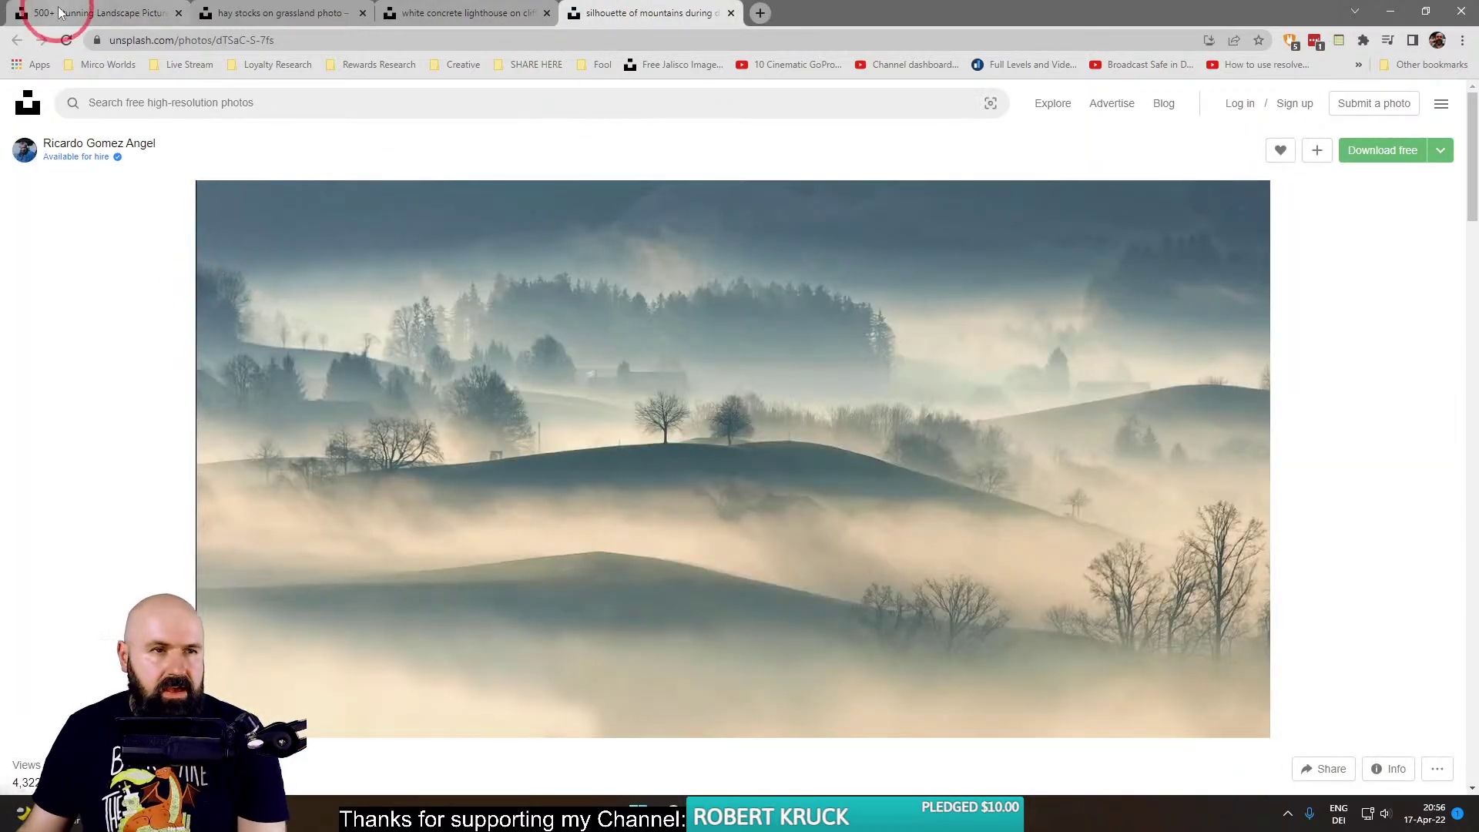
Go back to the landscape results and open the Antelope Canyon photo with the light beams in a new tab.
{"action": "left_click", "coordinate": [46, 13]}
{"action": "scroll", "coordinate": [215, 476], "scroll_direction": "down", "scroll_amount": 1}
{"action": "scroll", "coordinate": [215, 475], "scroll_direction": "down", "scroll_amount": 5}
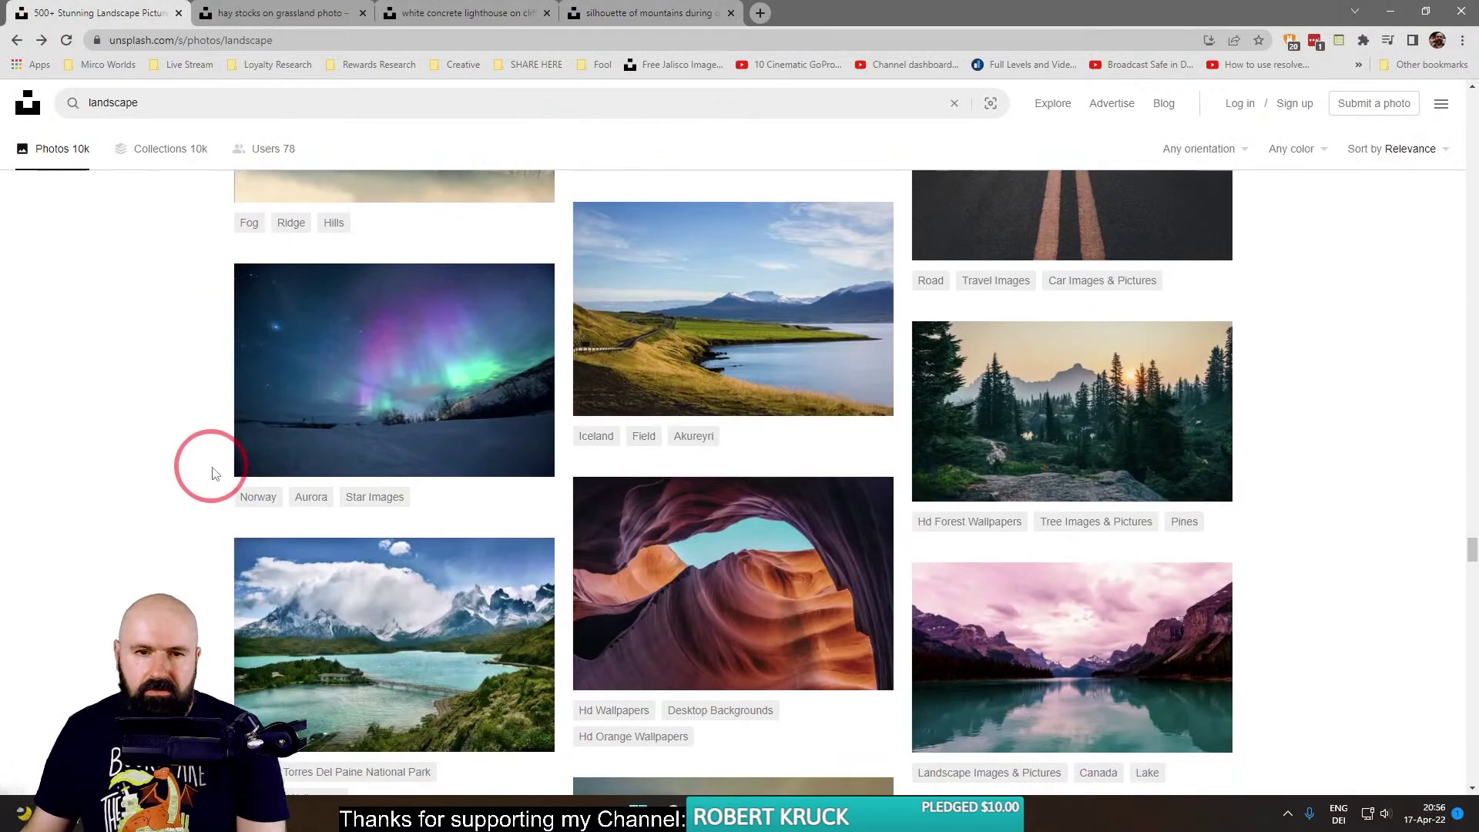
{"action": "scroll", "coordinate": [215, 467], "scroll_direction": "down", "scroll_amount": 3}
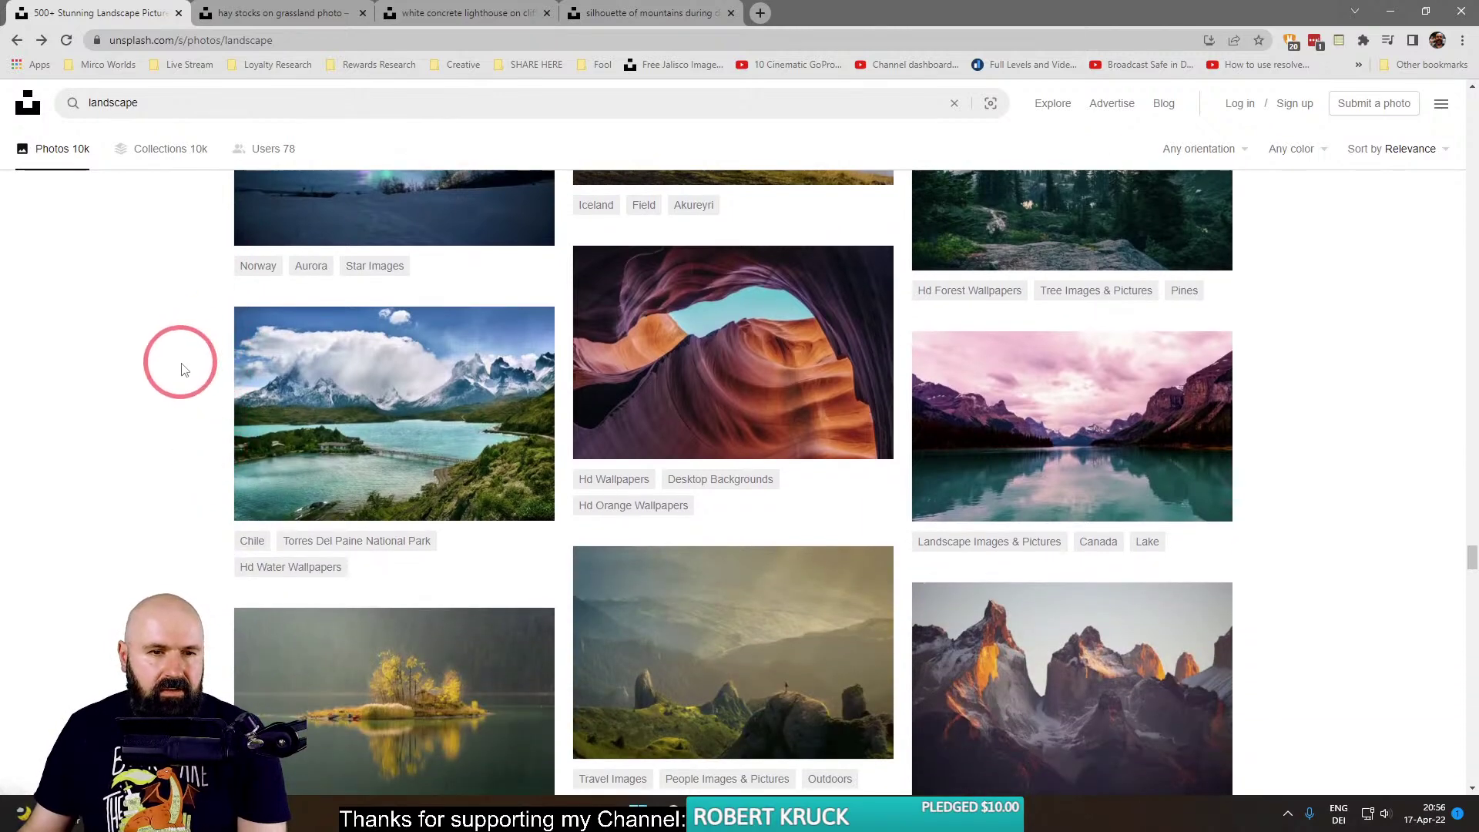
{"action": "scroll", "coordinate": [199, 383], "scroll_direction": "down", "scroll_amount": 8}
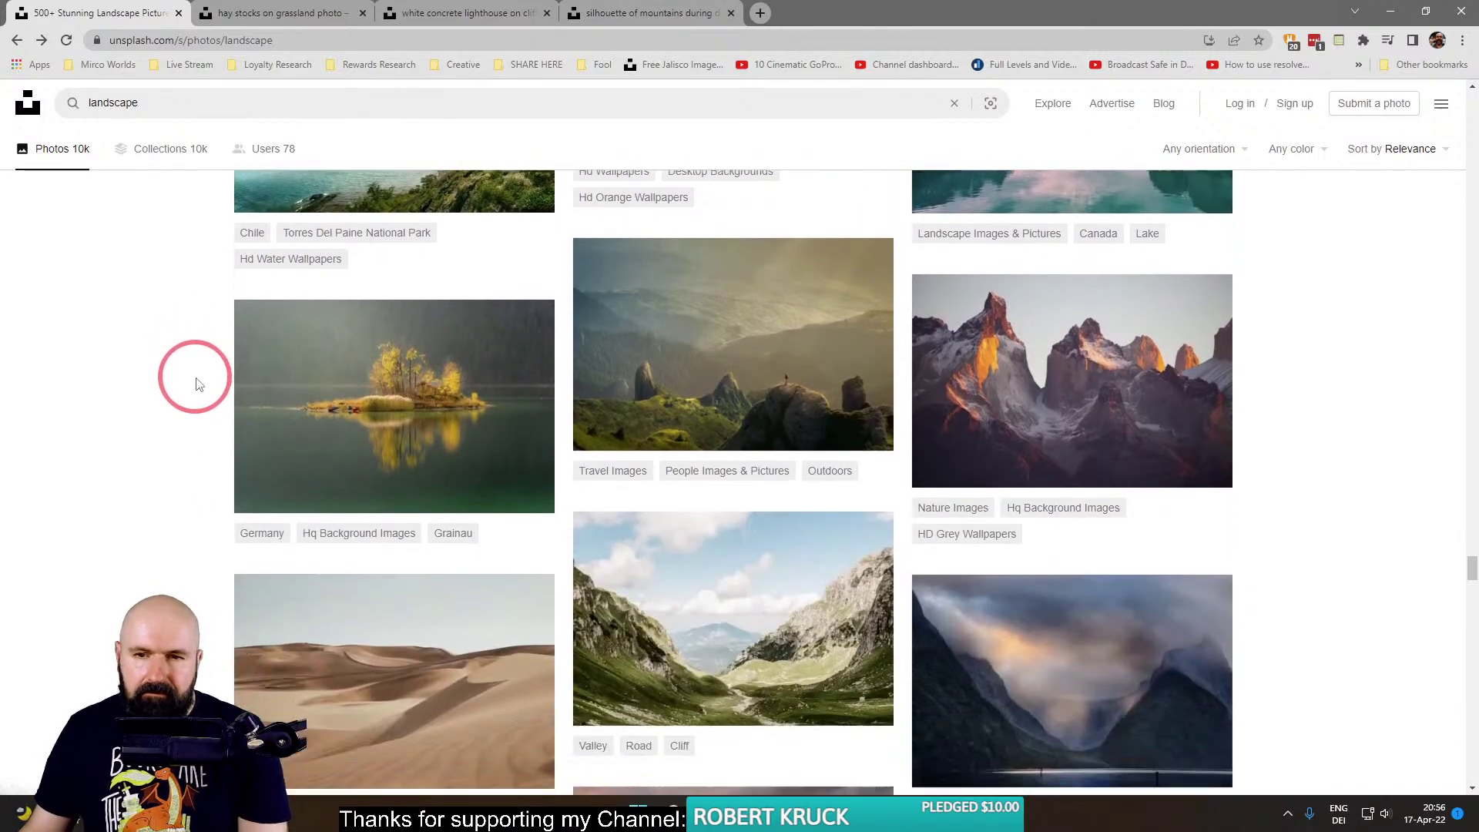
{"action": "scroll", "coordinate": [199, 383], "scroll_direction": "down", "scroll_amount": 5}
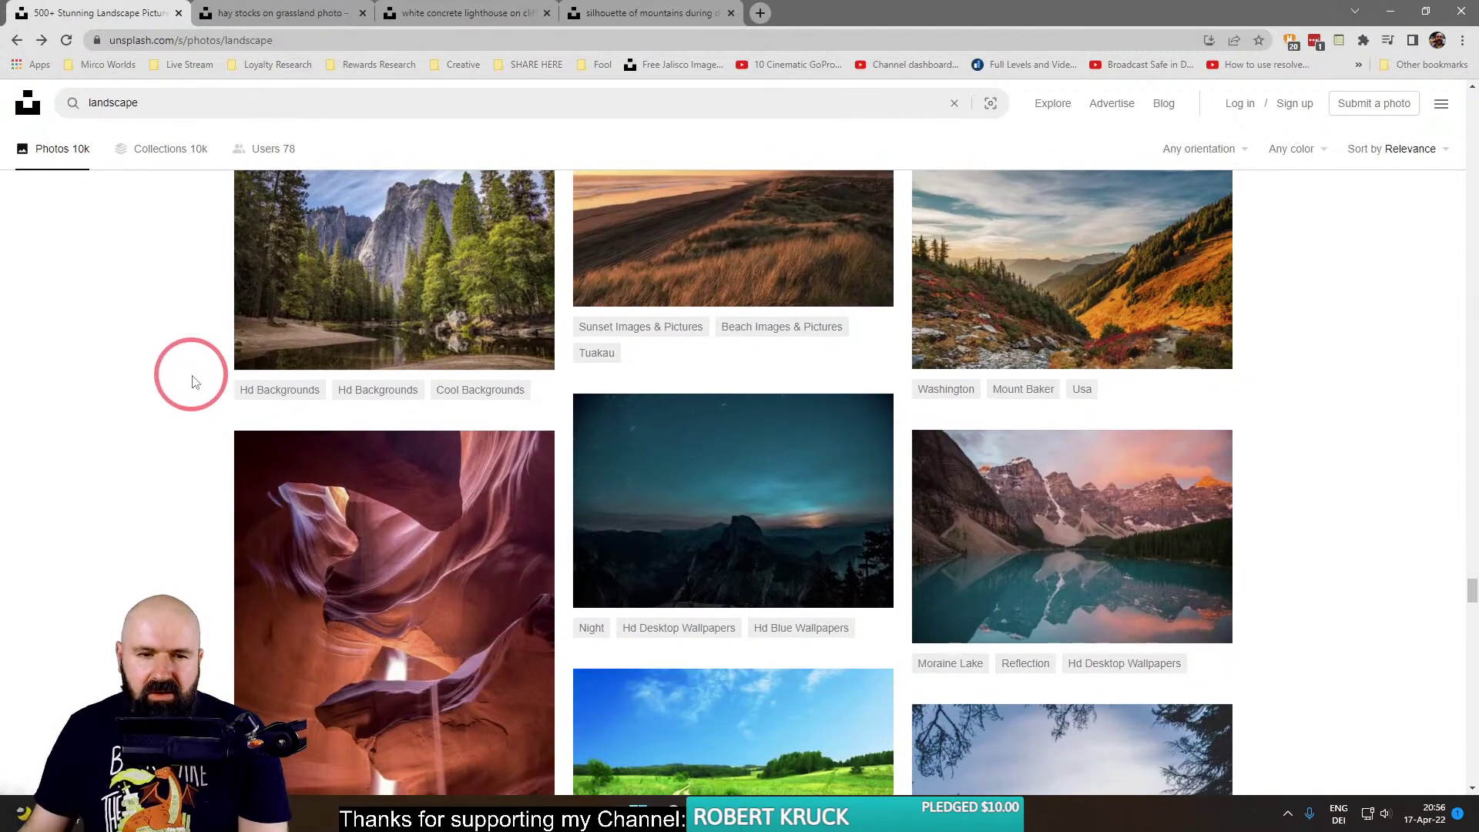
{"action": "scroll", "coordinate": [193, 384], "scroll_direction": "down", "scroll_amount": 2}
{"action": "right_click", "coordinate": [333, 443]}
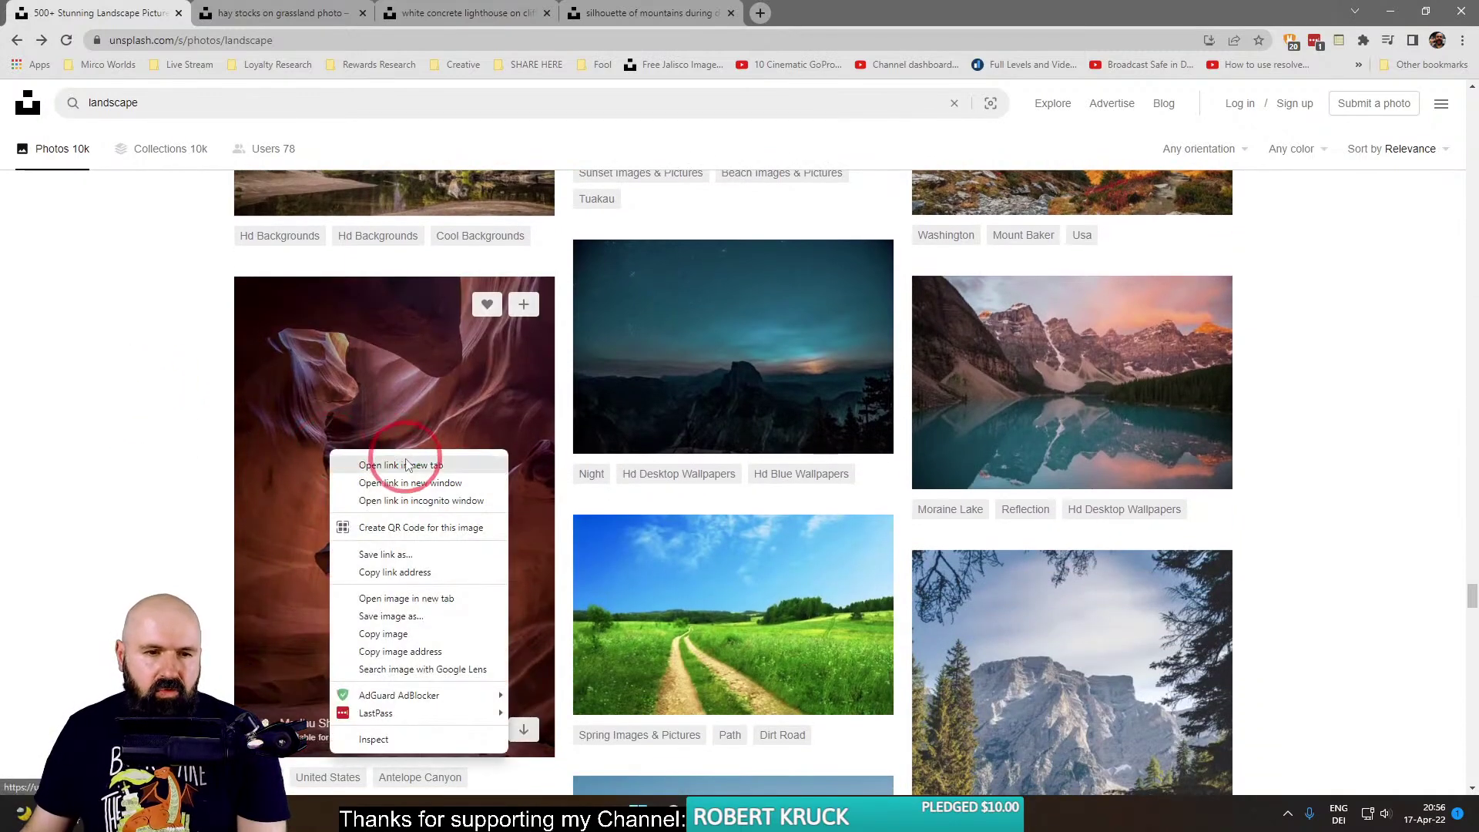
{"action": "left_click", "coordinate": [389, 456]}
{"action": "left_click", "coordinate": [802, 17]}
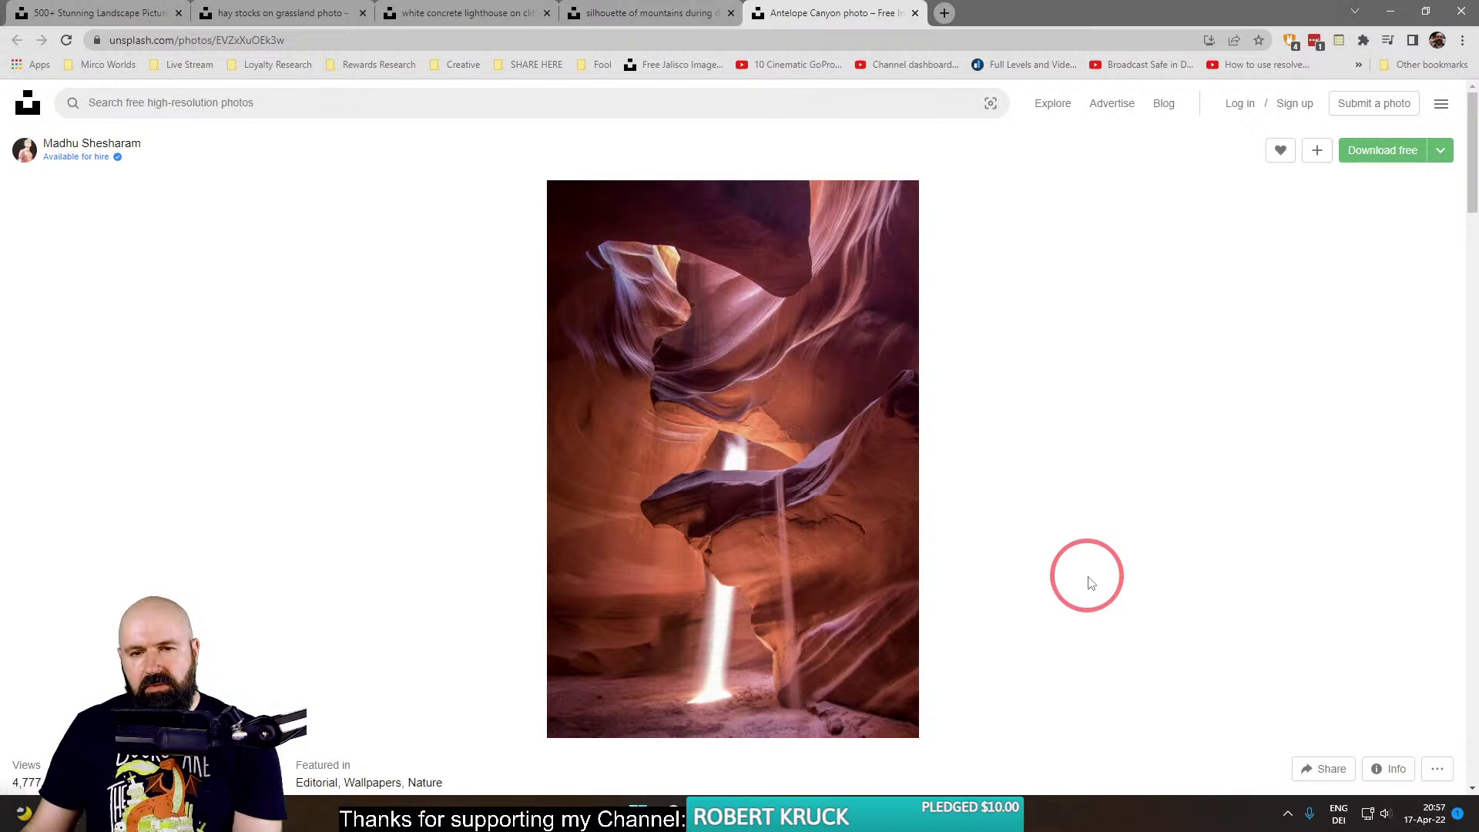
Return to the landscape results and open the photo of the rock rising from cracked ice in a new tab.
{"action": "left_click", "coordinate": [131, 14]}
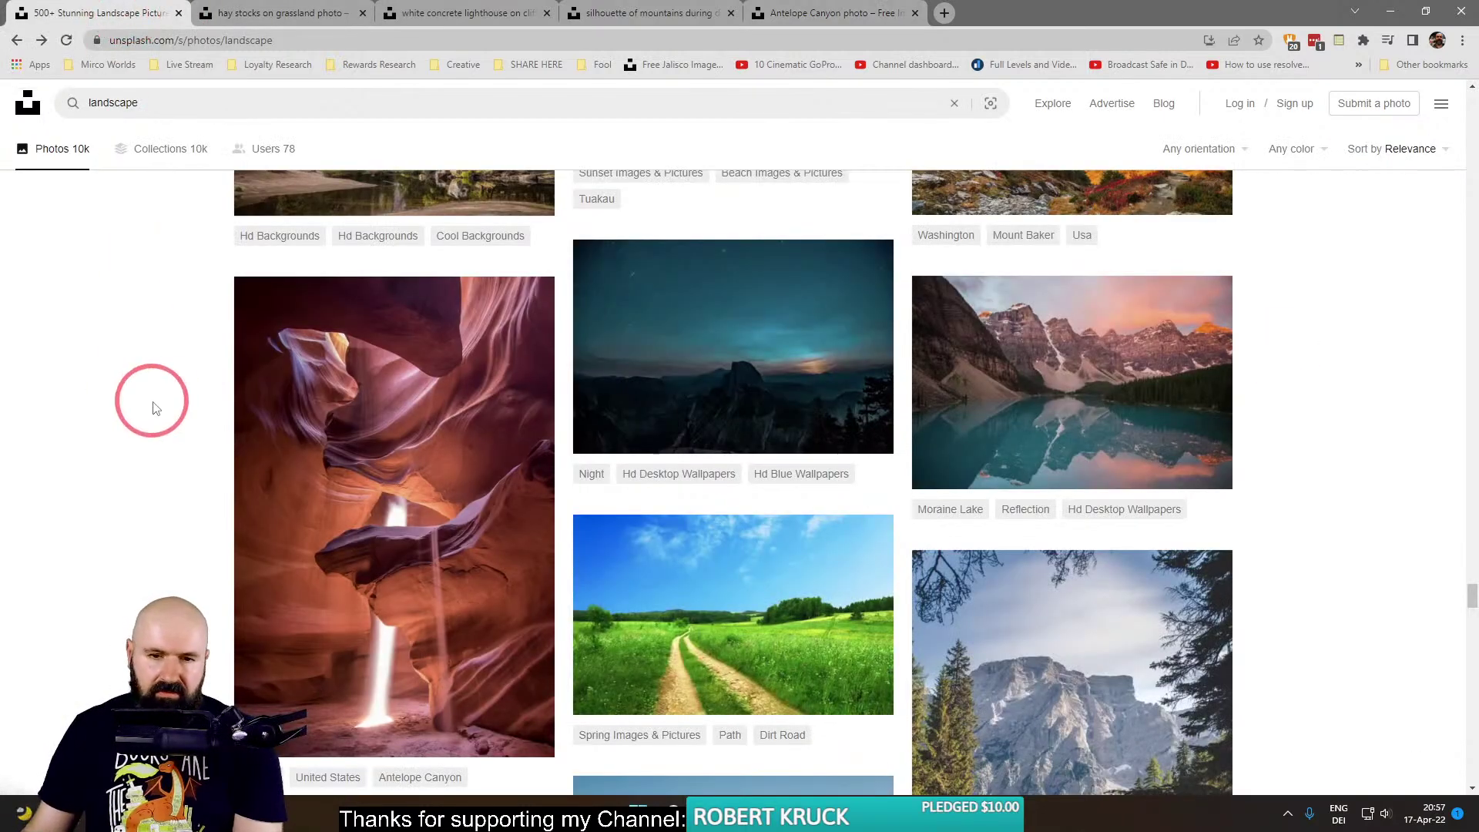
{"action": "scroll", "coordinate": [154, 407], "scroll_direction": "down", "scroll_amount": 3}
{"action": "scroll", "coordinate": [149, 402], "scroll_direction": "down", "scroll_amount": 5}
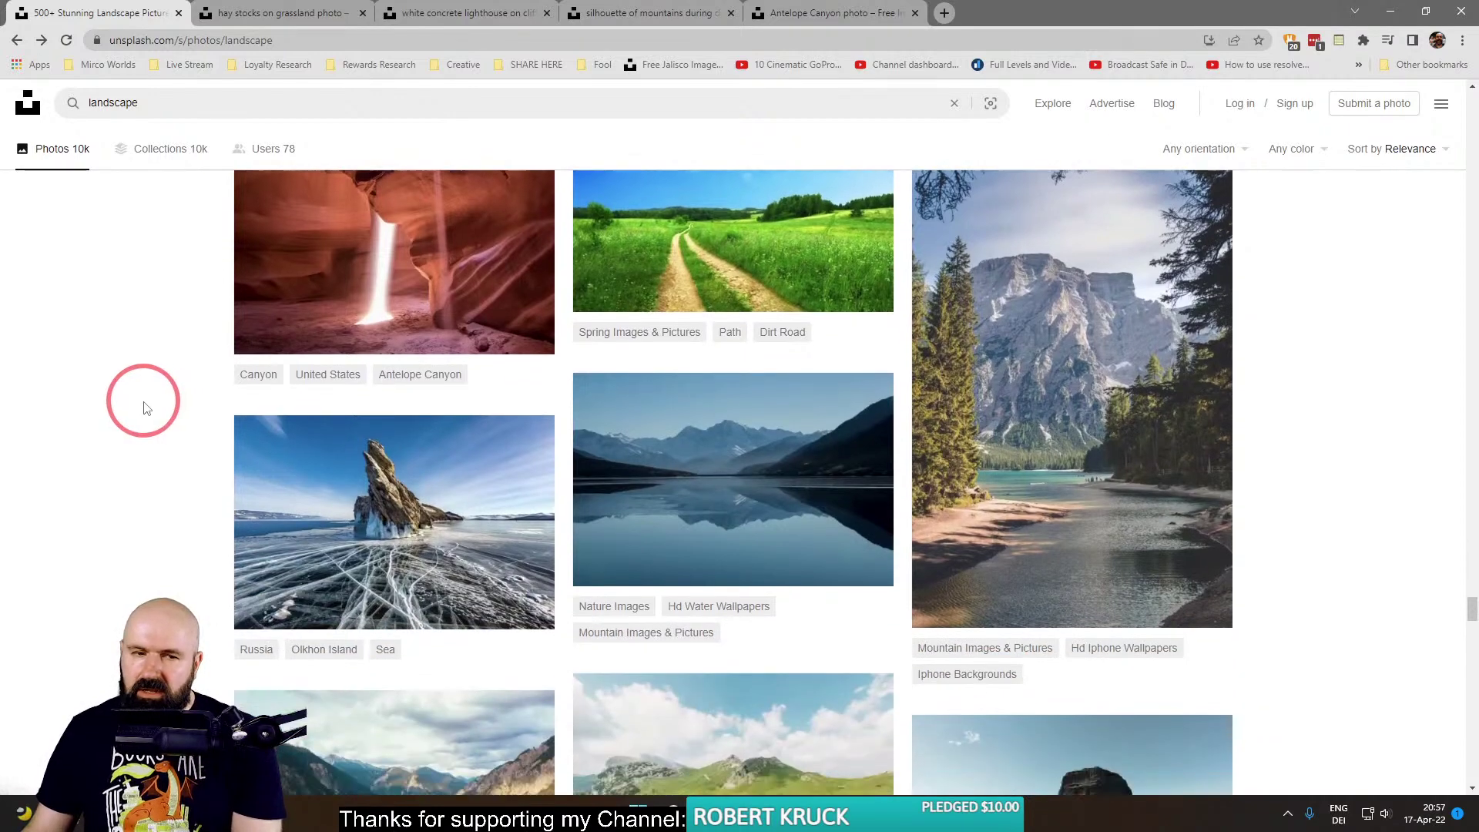
{"action": "scroll", "coordinate": [117, 409], "scroll_direction": "up", "scroll_amount": 1}
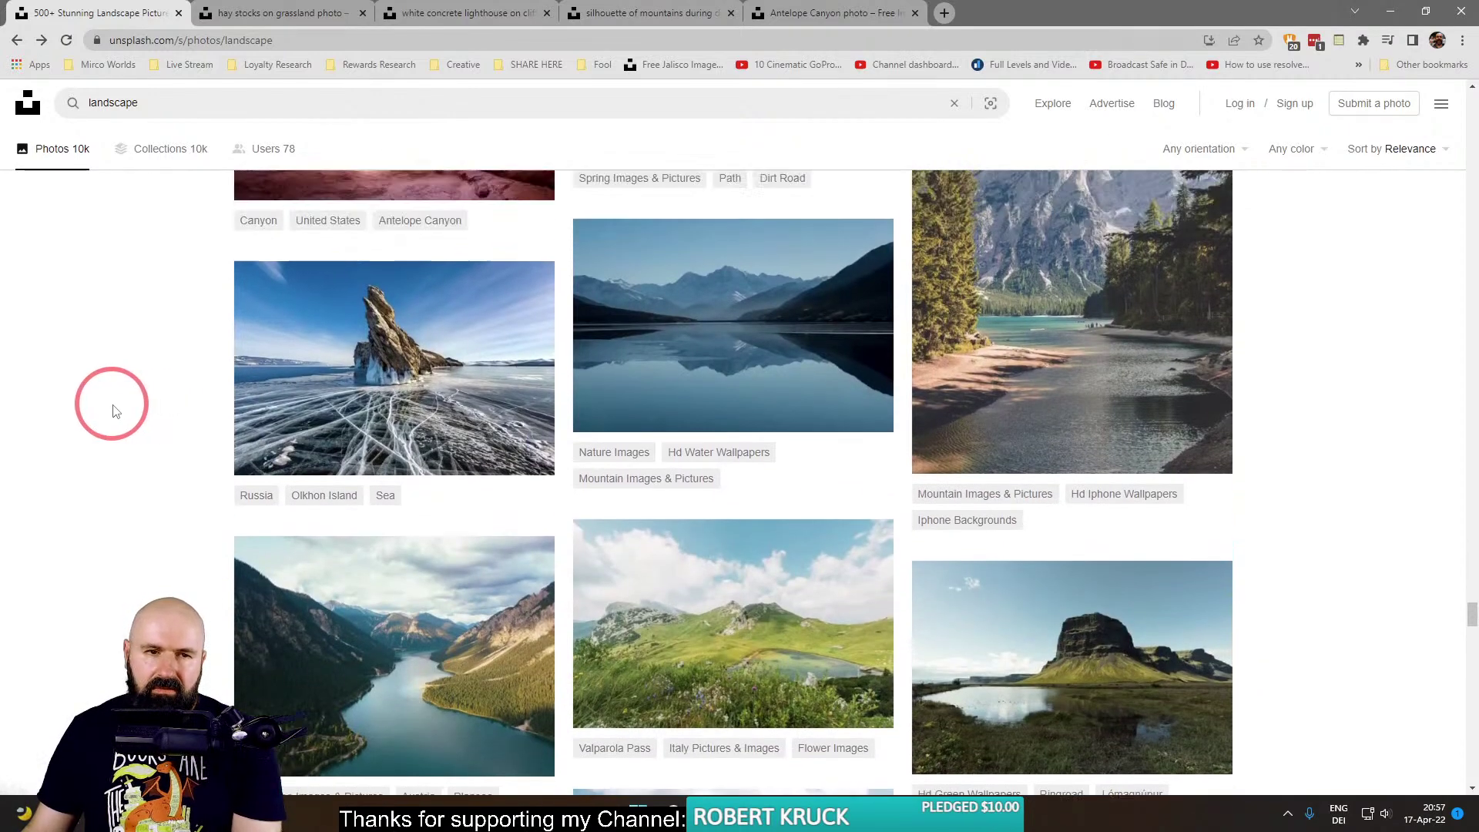
{"action": "scroll", "coordinate": [113, 407], "scroll_direction": "down", "scroll_amount": 3}
{"action": "scroll", "coordinate": [115, 404], "scroll_direction": "up", "scroll_amount": 3}
{"action": "right_click", "coordinate": [316, 409]}
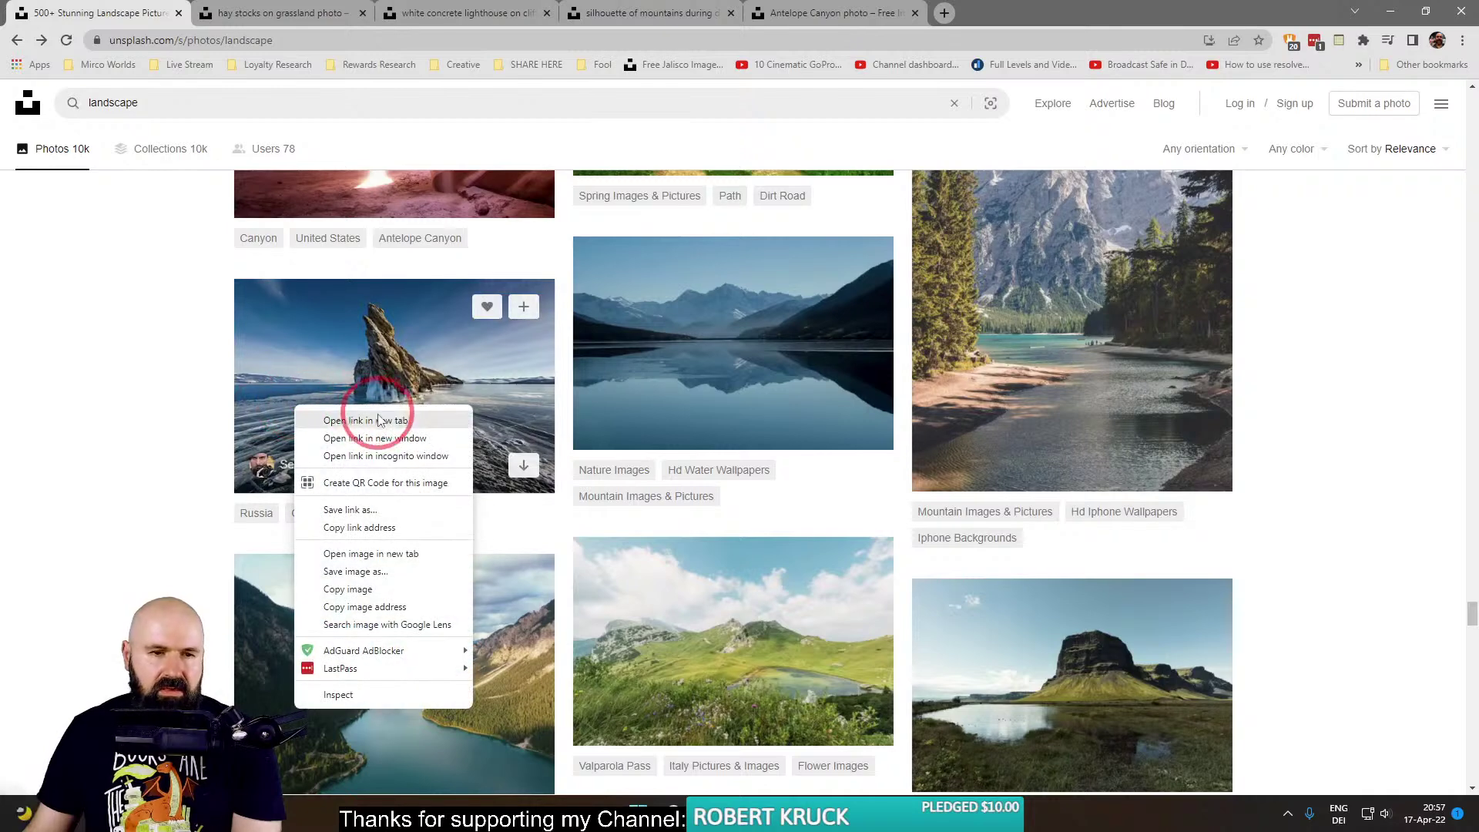
Open the brown rock formation photo in a new tab and mark its horizon and two lines converging on the rock, clearing the marks when done.
{"action": "left_click", "coordinate": [343, 420]}
{"action": "left_click", "coordinate": [990, 13]}
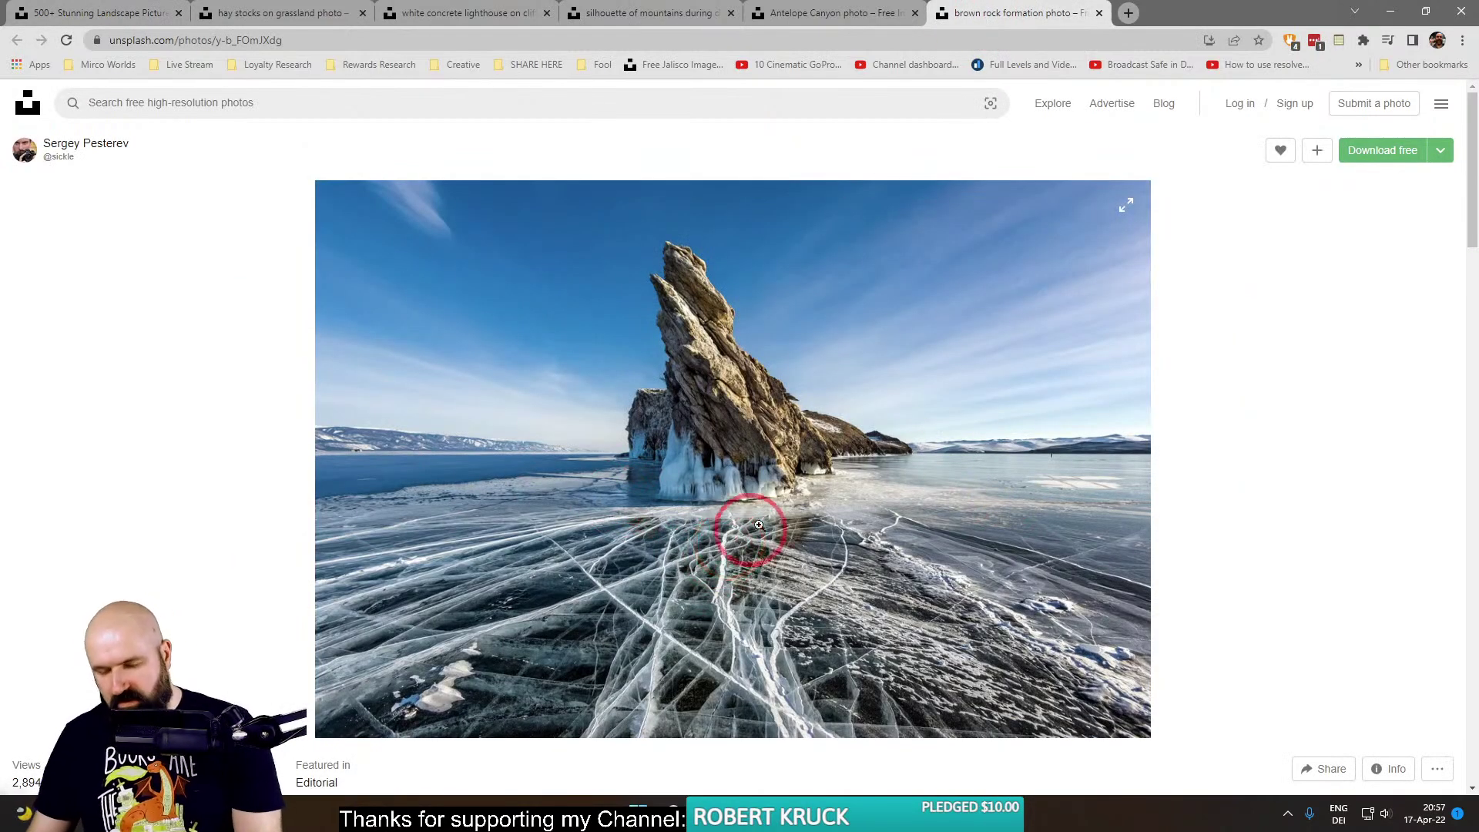
{"action": "key", "text": "ctrl+2"}
{"action": "left_click_drag", "start_coordinate": [274, 460], "coordinate": [1270, 449]}
{"action": "left_click_drag", "start_coordinate": [262, 668], "coordinate": [543, 543]}
{"action": "left_click_drag", "start_coordinate": [728, 460], "coordinate": [1198, 730]}
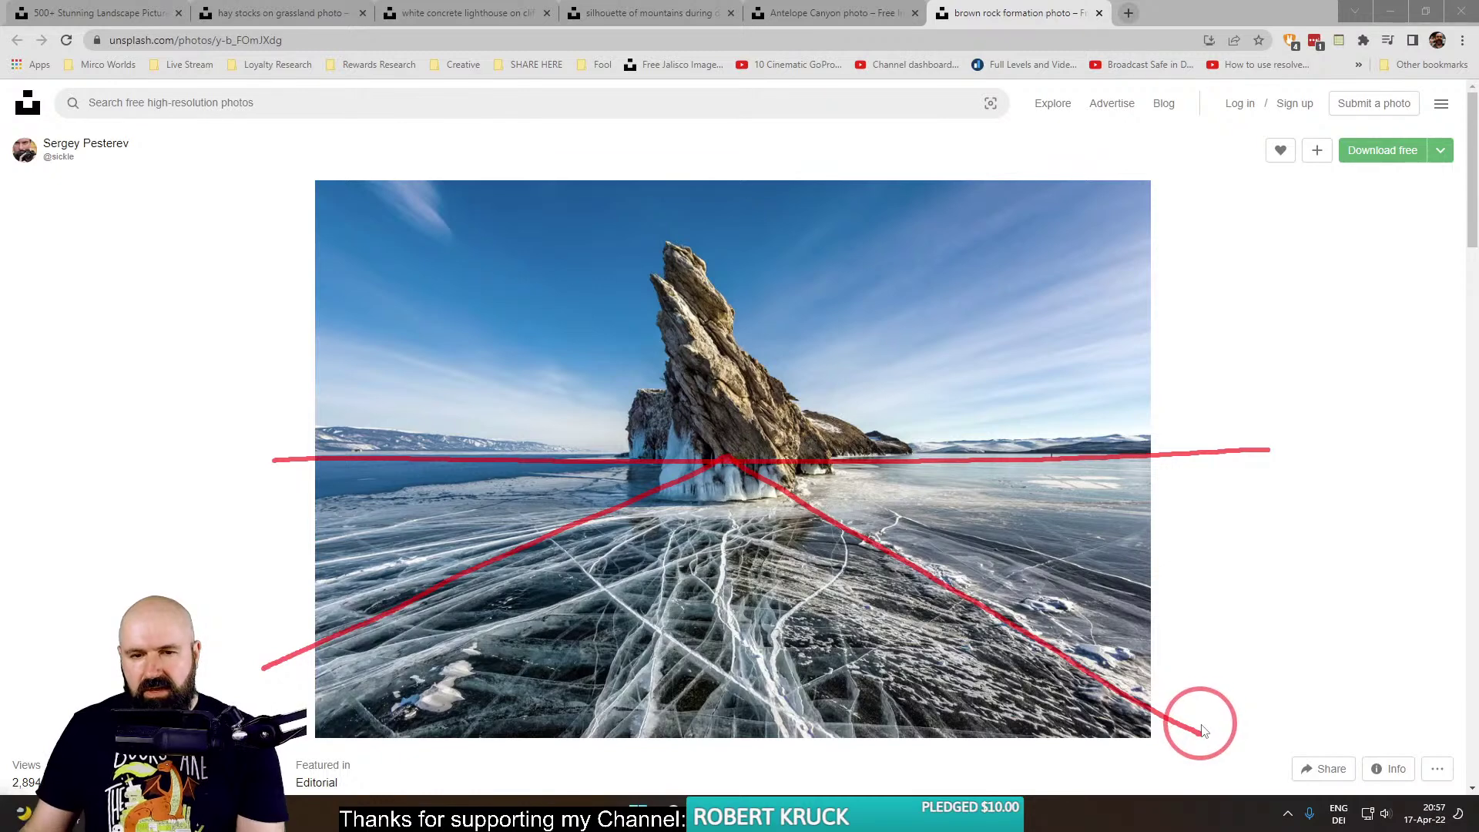
{"action": "left_click", "coordinate": [718, 499]}
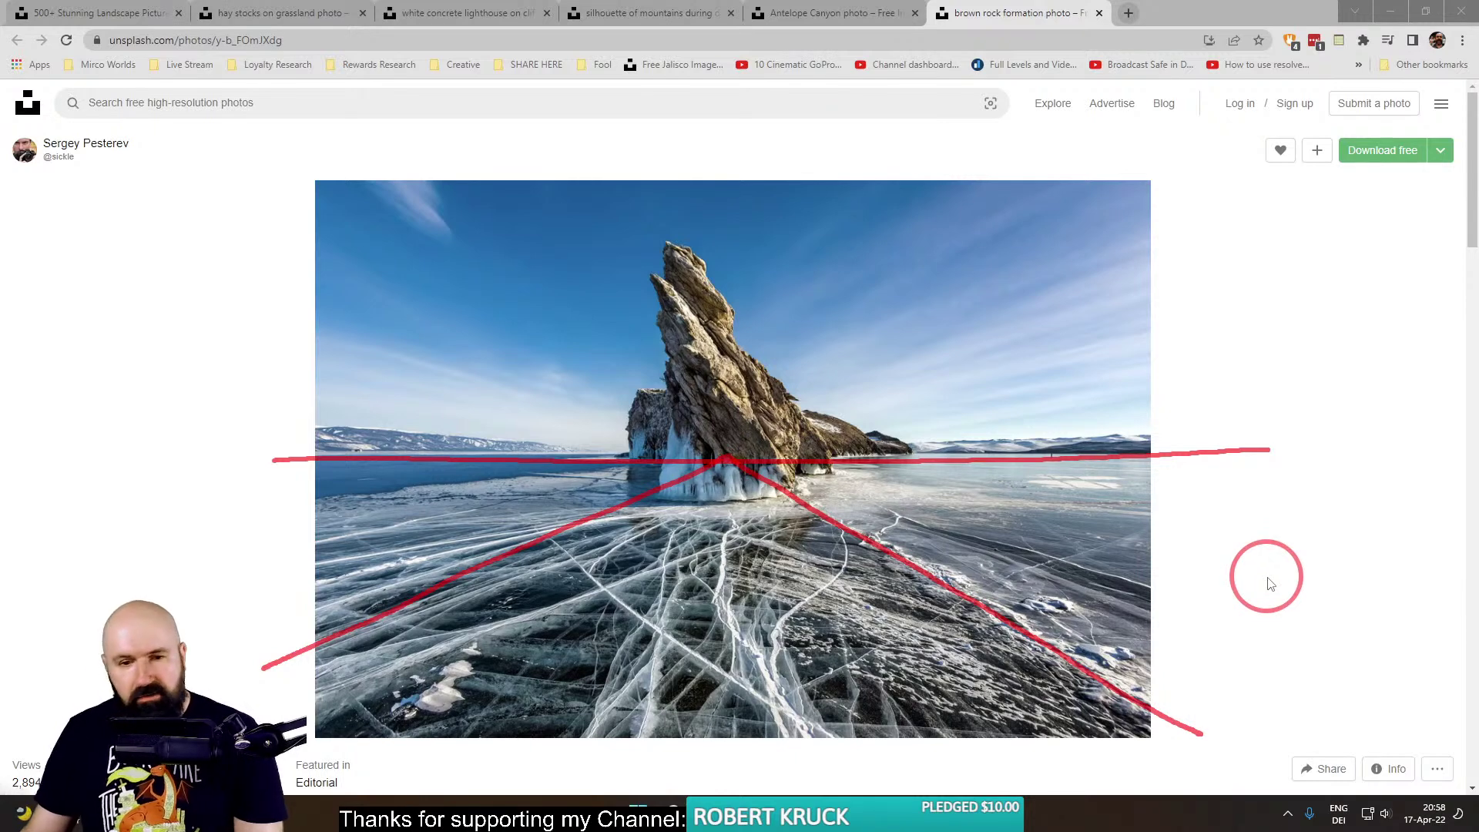
{"action": "key", "text": "Escape"}
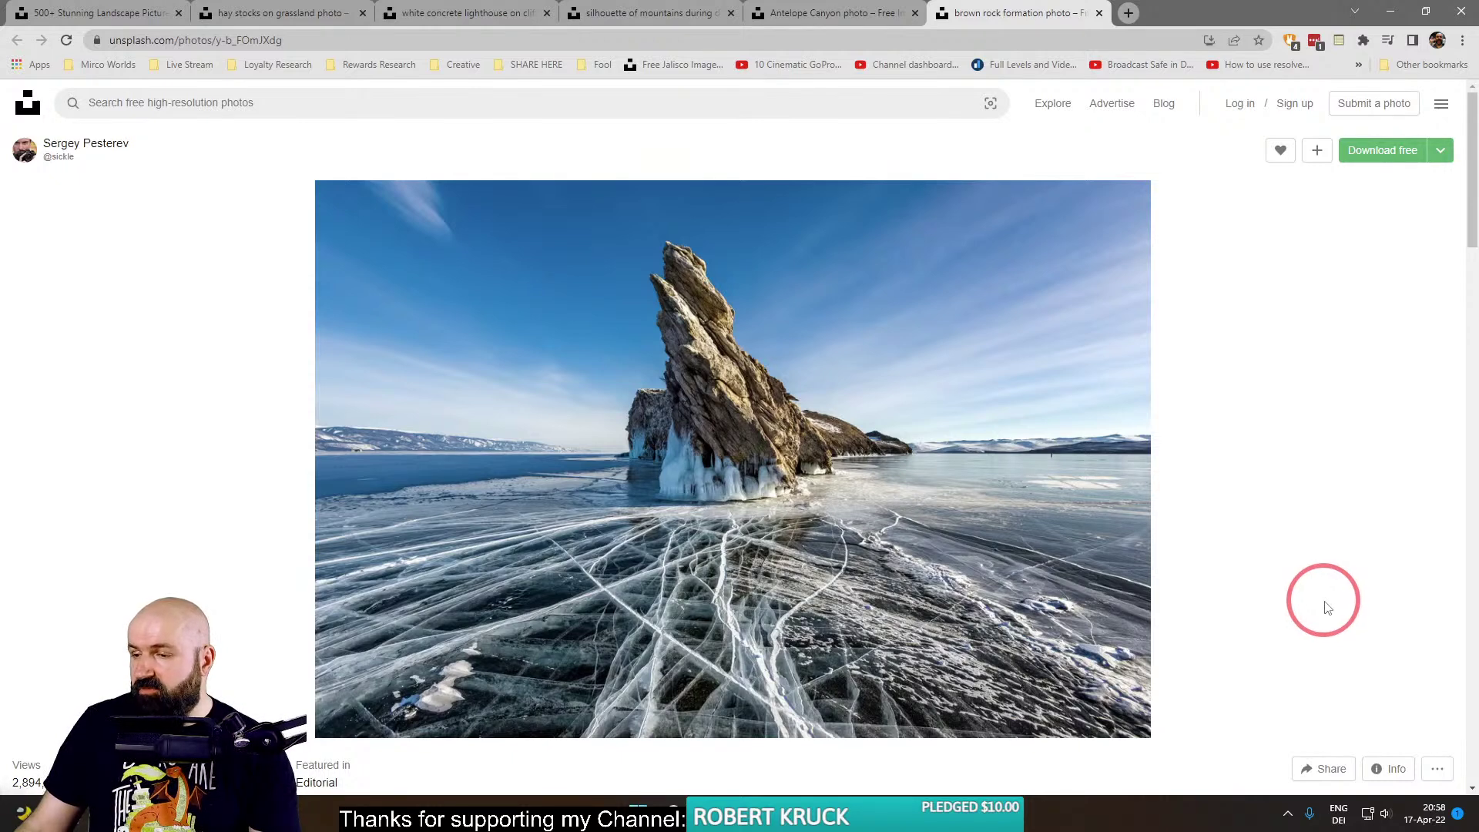
Trace the winding rock curve and the light beam over the Antelope Canyon photo, clearing the marks when done.
{"action": "left_click", "coordinate": [820, 19]}
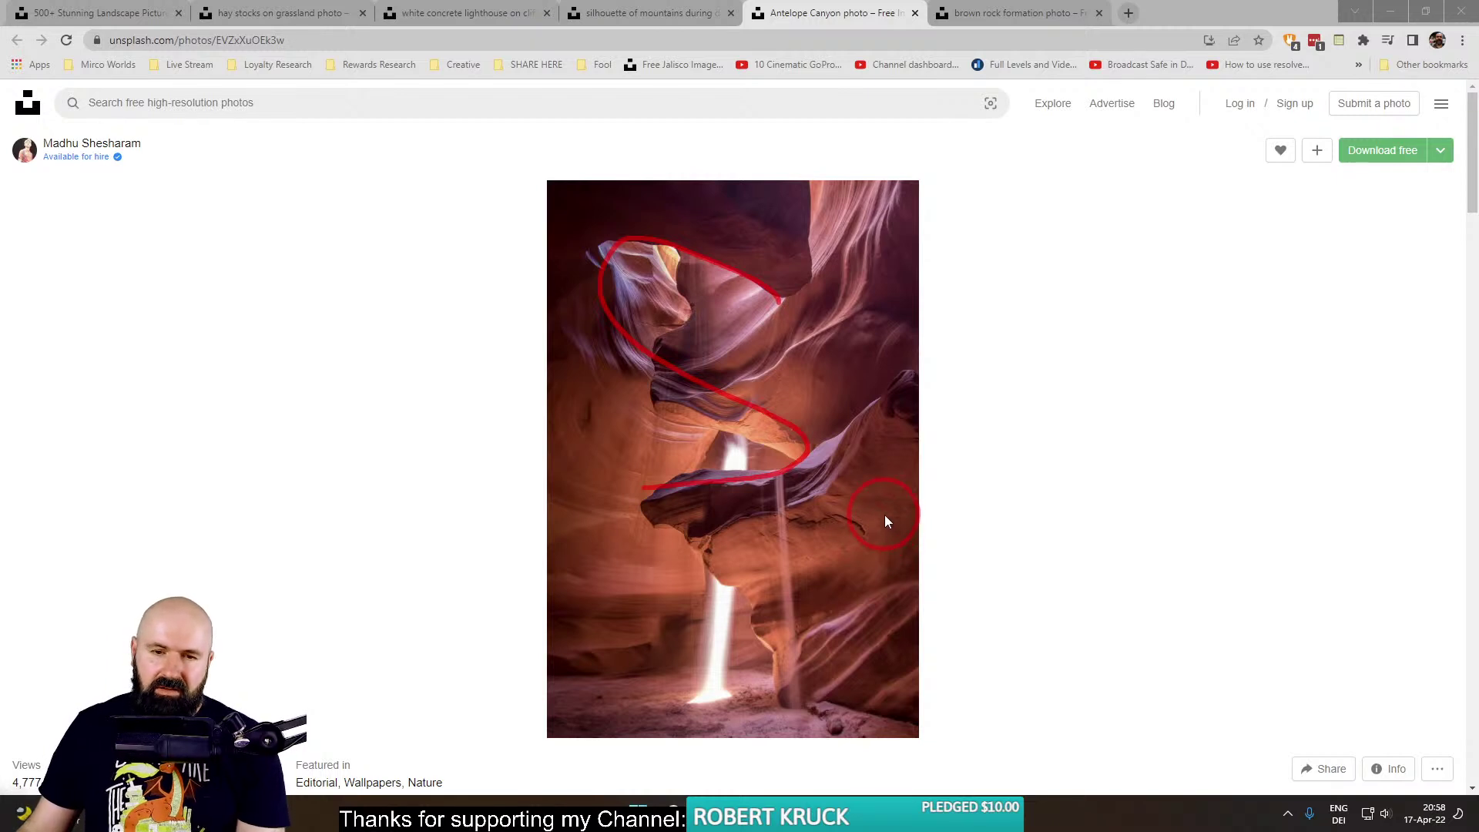
{"action": "key", "text": "Escape"}
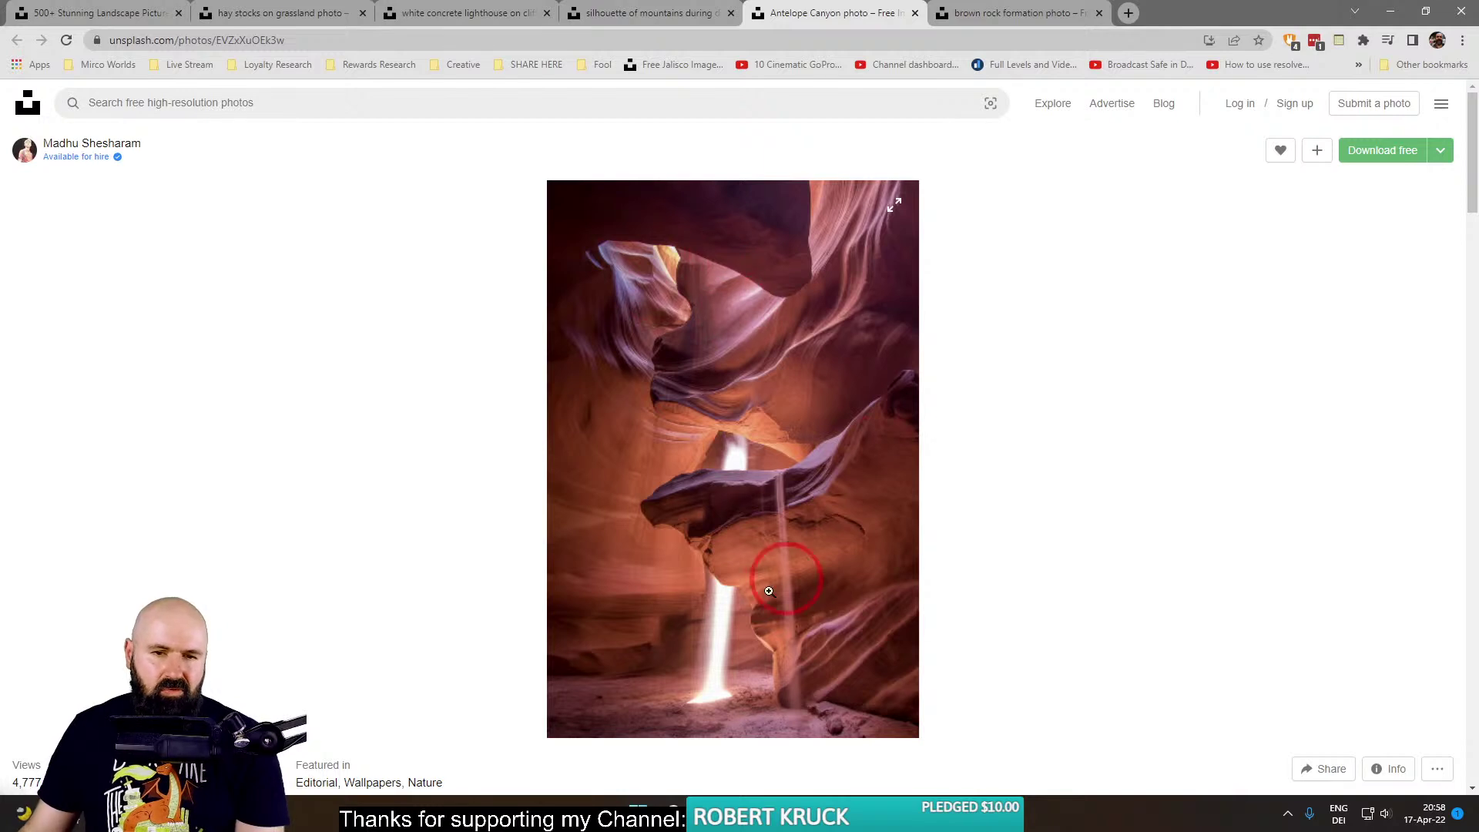
{"action": "key", "text": "ctrl+2"}
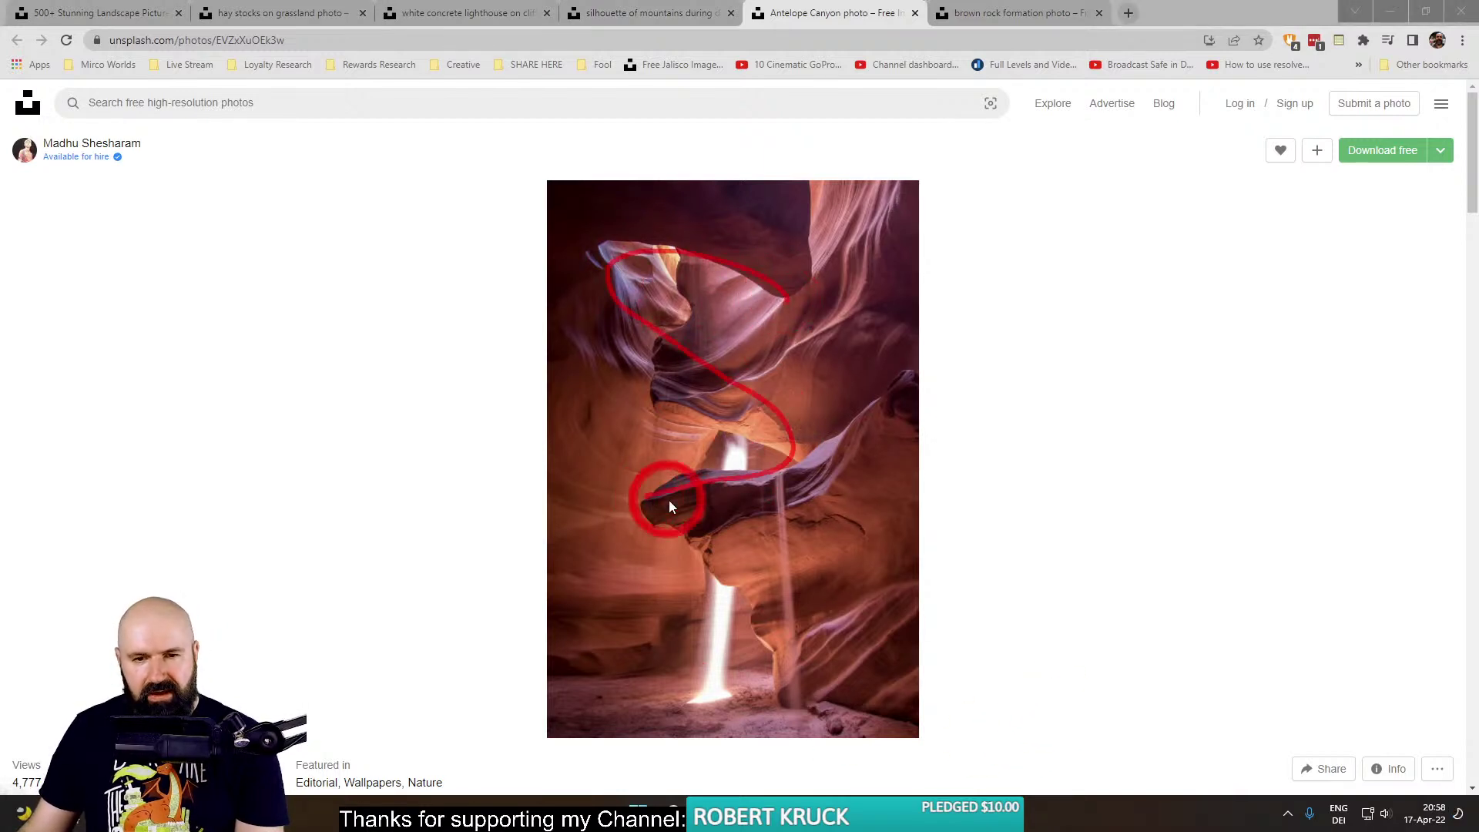
{"action": "left_click_drag", "start_coordinate": [740, 425], "coordinate": [741, 434]}
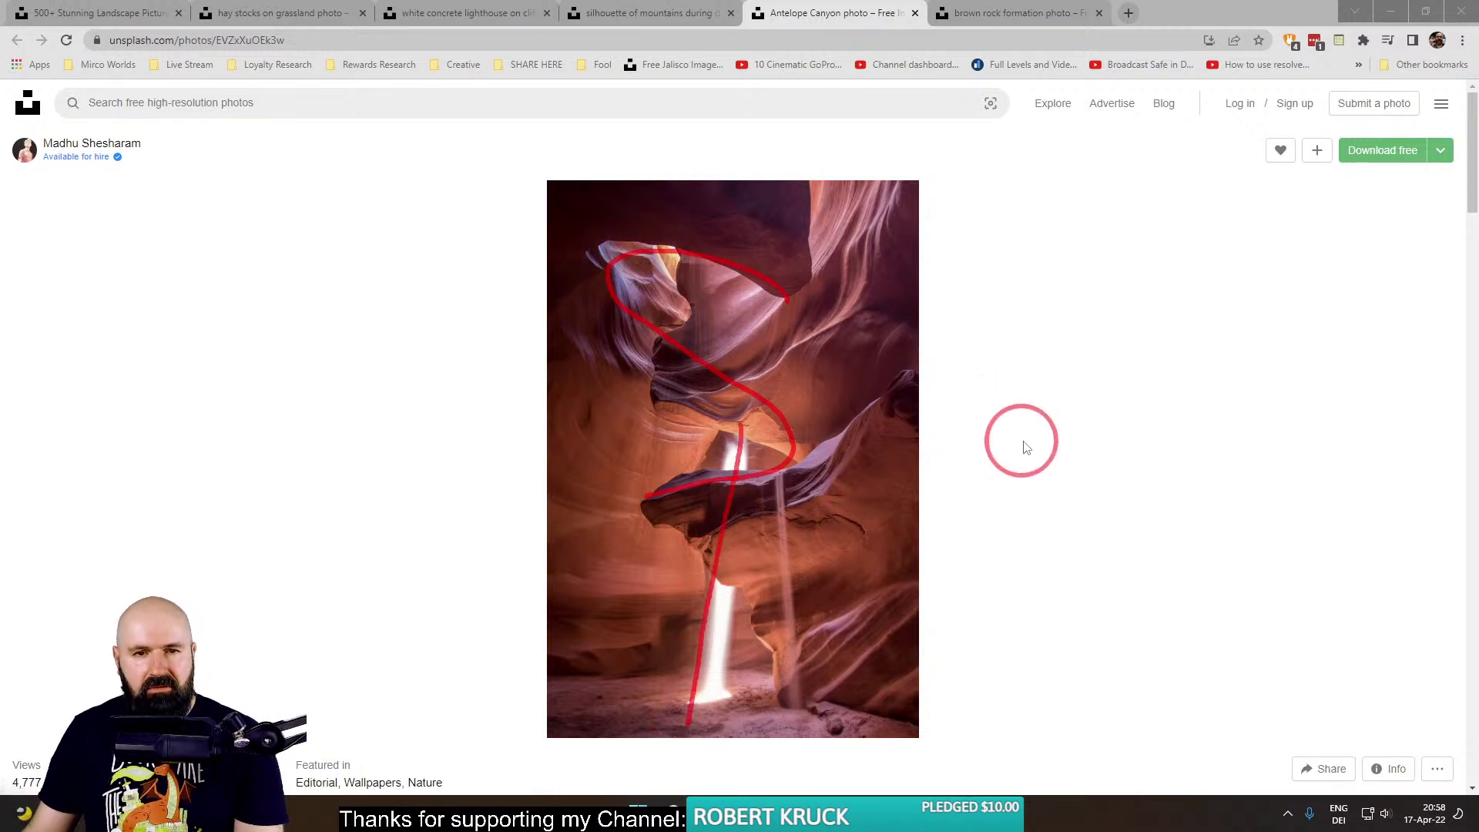
{"action": "key", "text": "Escape"}
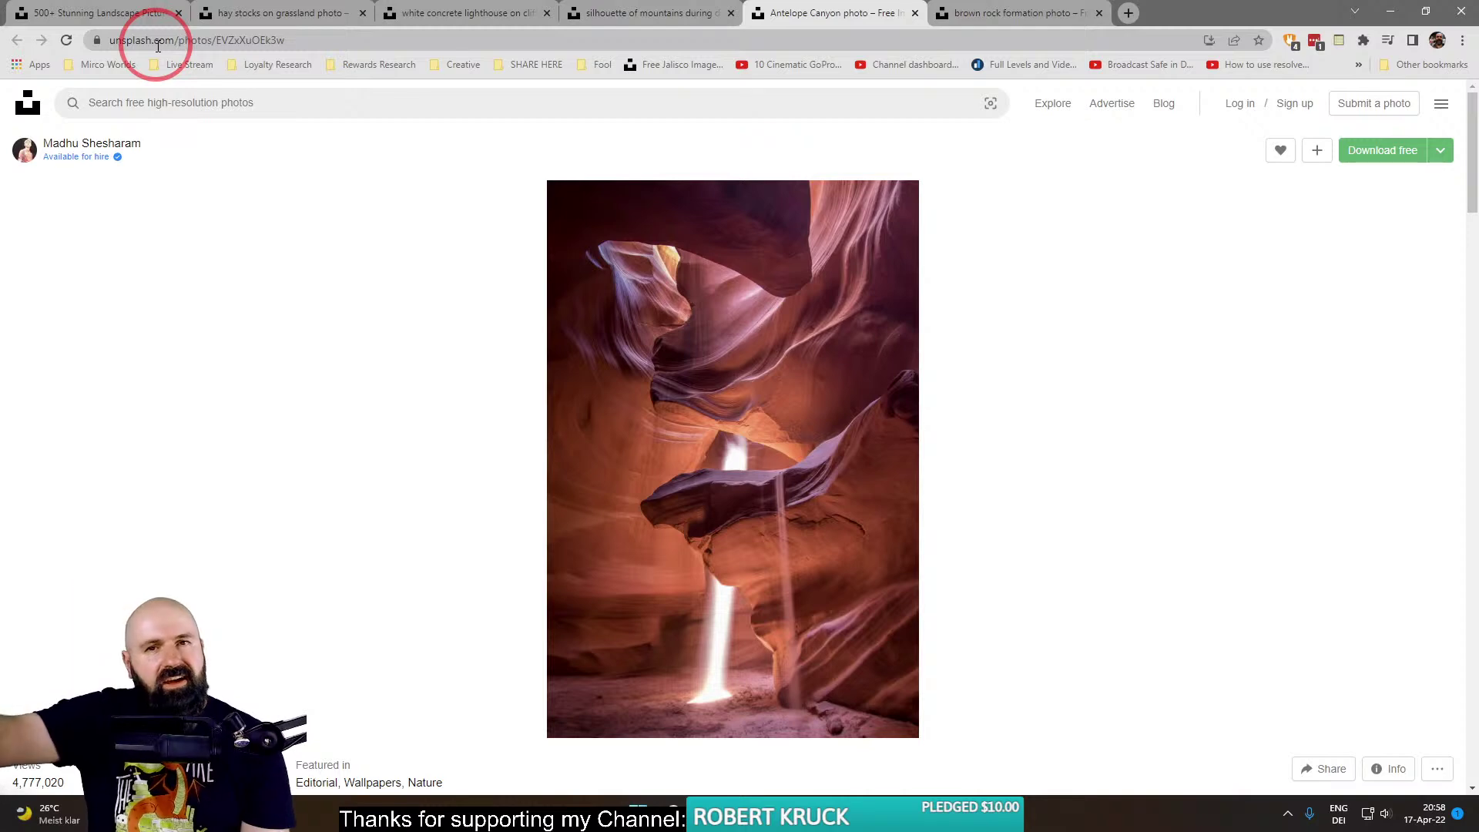
Browse further through the landscape search results for another photo with strong leading lines.
{"action": "left_click", "coordinate": [148, 13]}
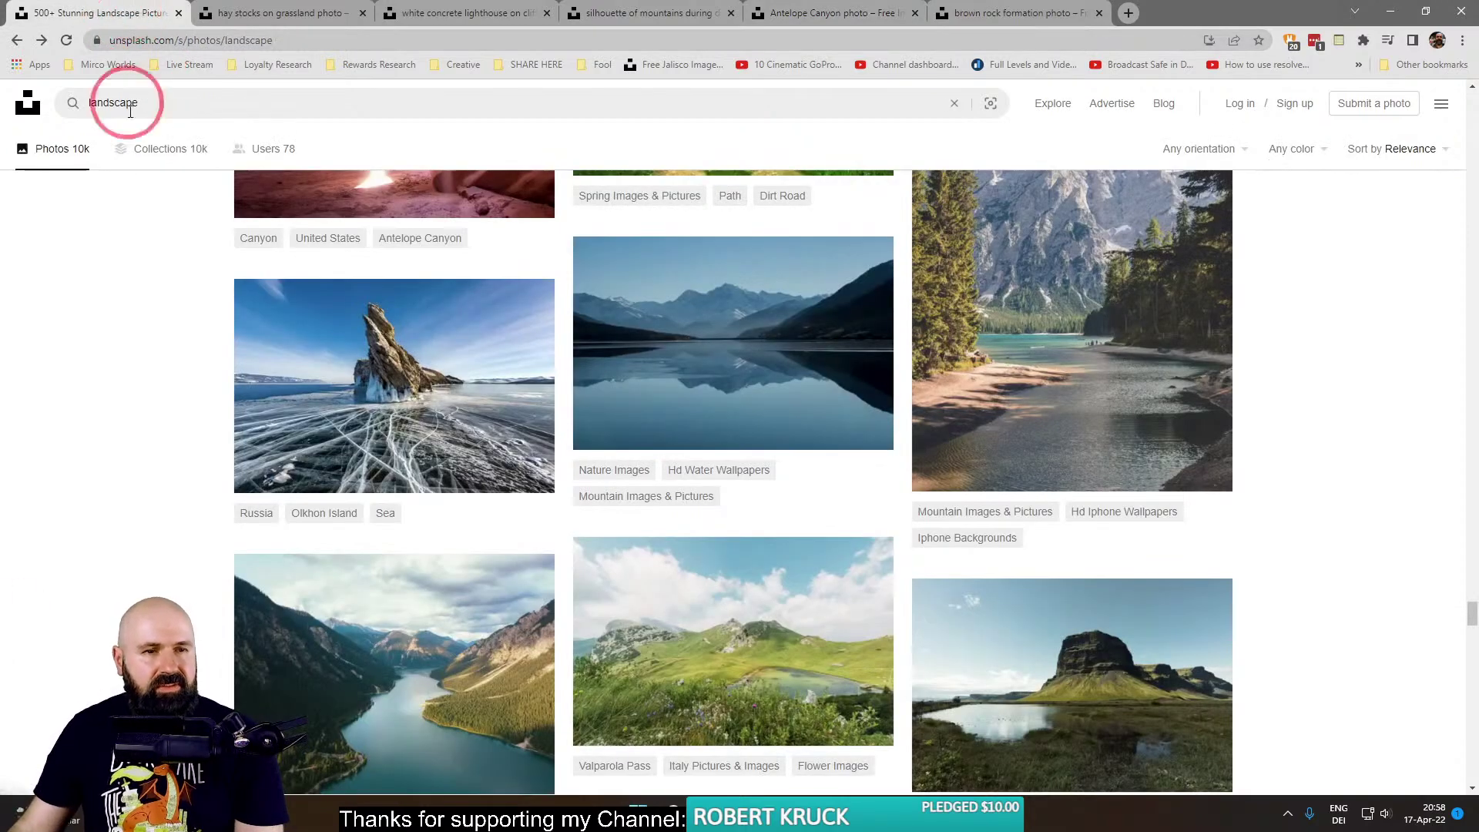
{"action": "scroll", "coordinate": [221, 497], "scroll_direction": "down", "scroll_amount": 4}
{"action": "scroll", "coordinate": [215, 493], "scroll_direction": "down", "scroll_amount": 3}
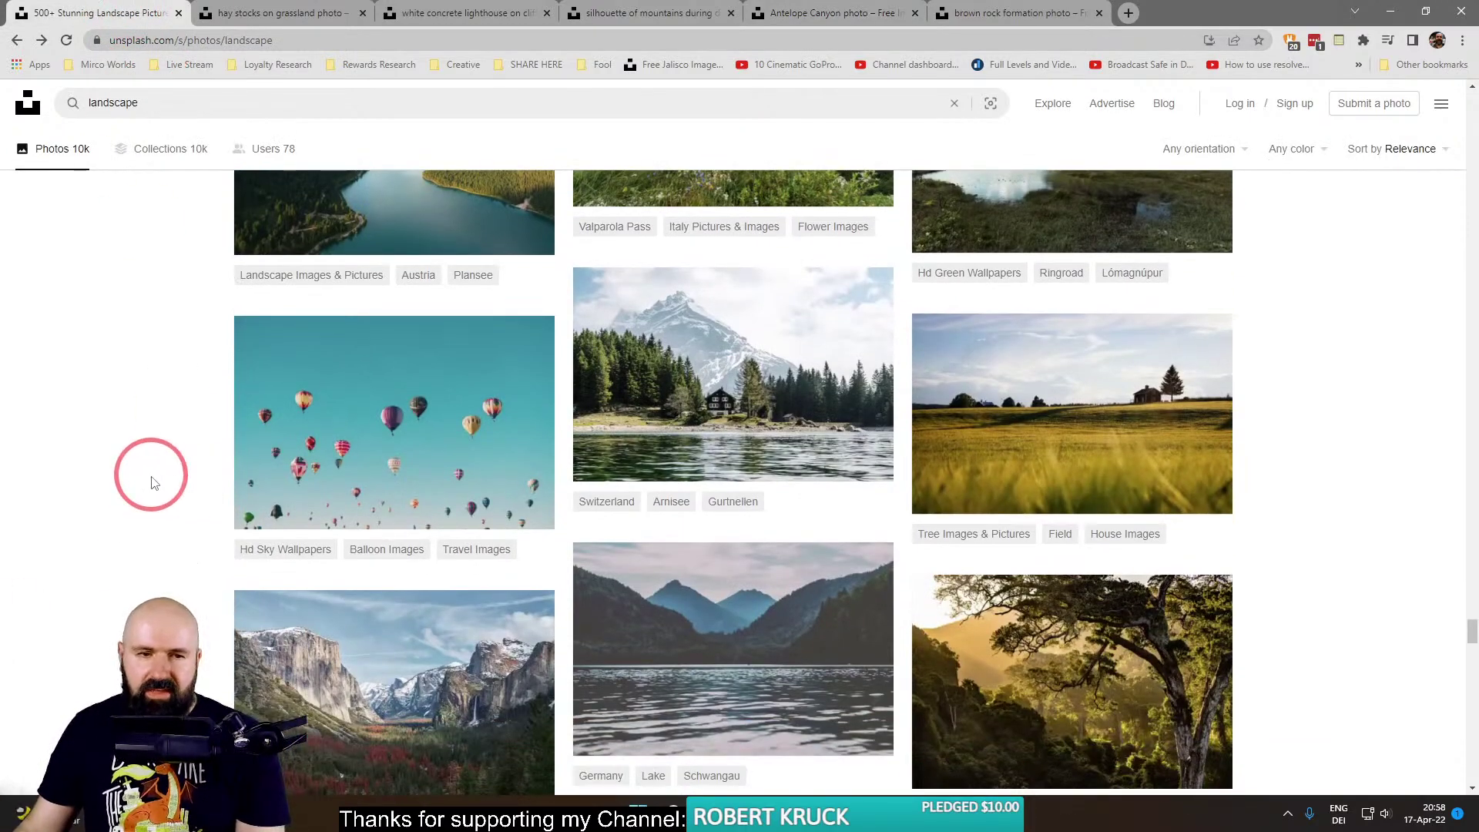
{"action": "scroll", "coordinate": [142, 491], "scroll_direction": "down", "scroll_amount": 4}
{"action": "scroll", "coordinate": [164, 493], "scroll_direction": "down", "scroll_amount": 1}
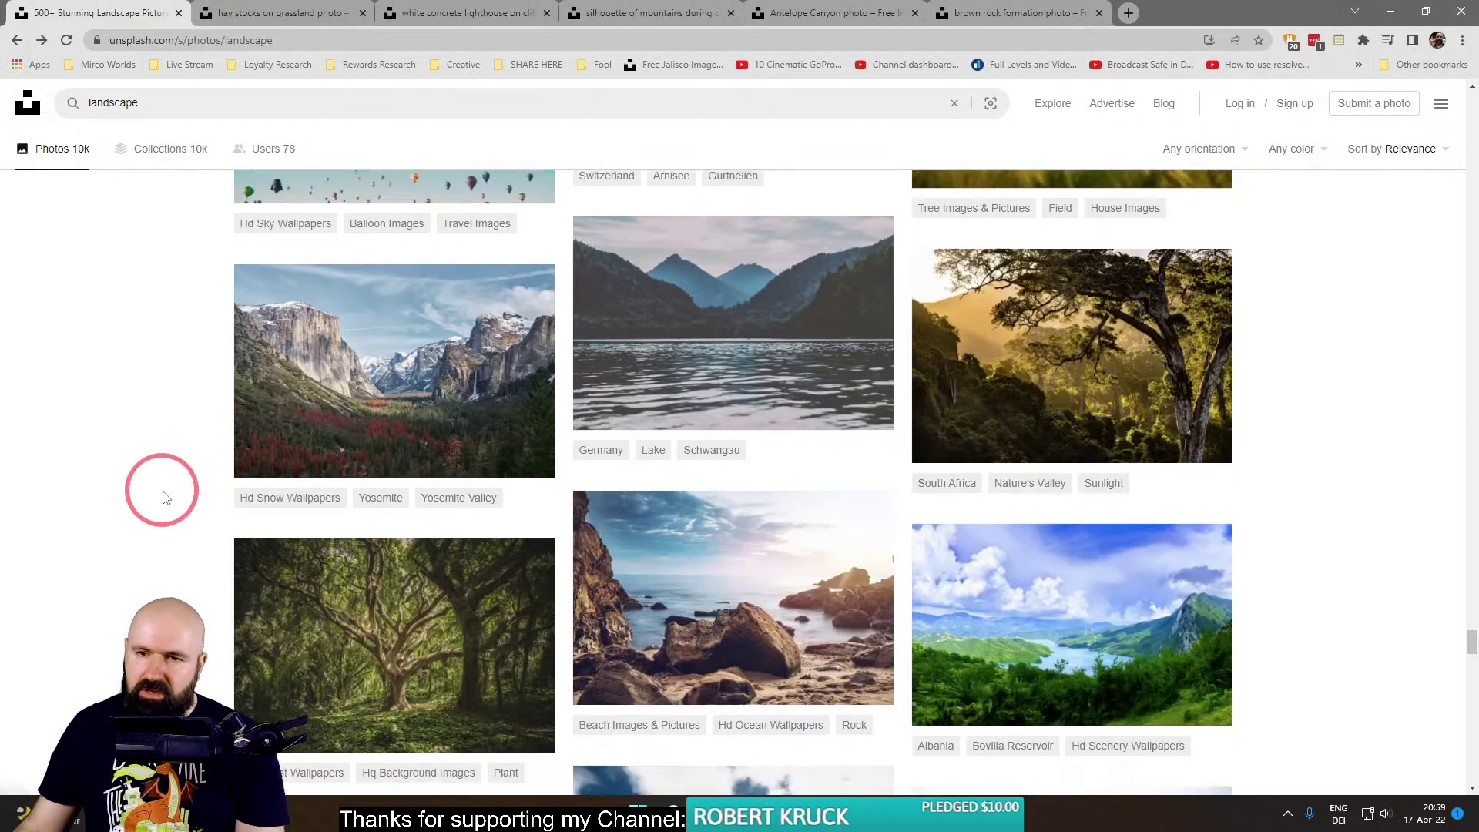
{"action": "scroll", "coordinate": [165, 493], "scroll_direction": "down", "scroll_amount": 8}
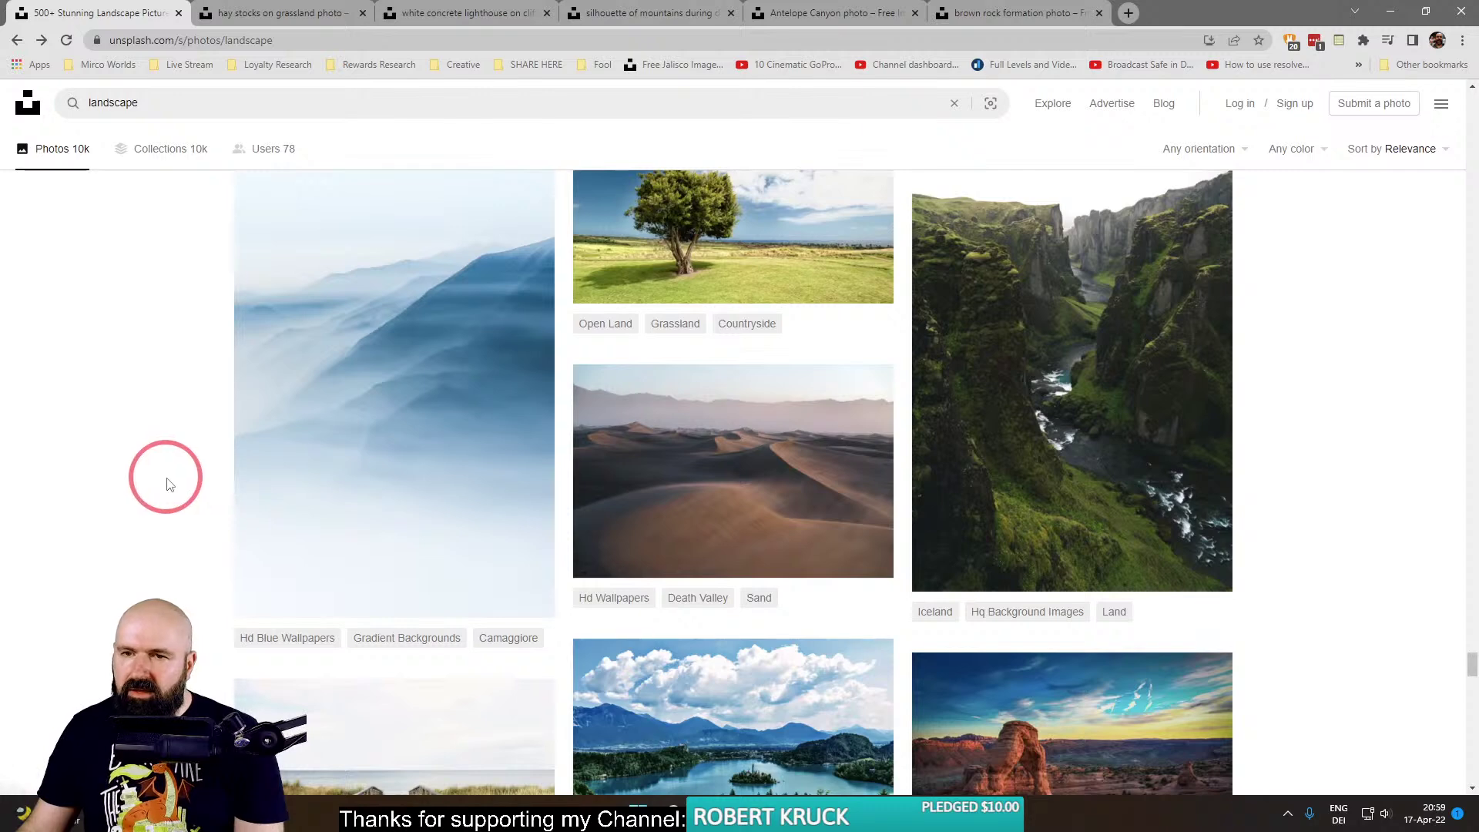
{"action": "scroll", "coordinate": [169, 484], "scroll_direction": "down", "scroll_amount": 4}
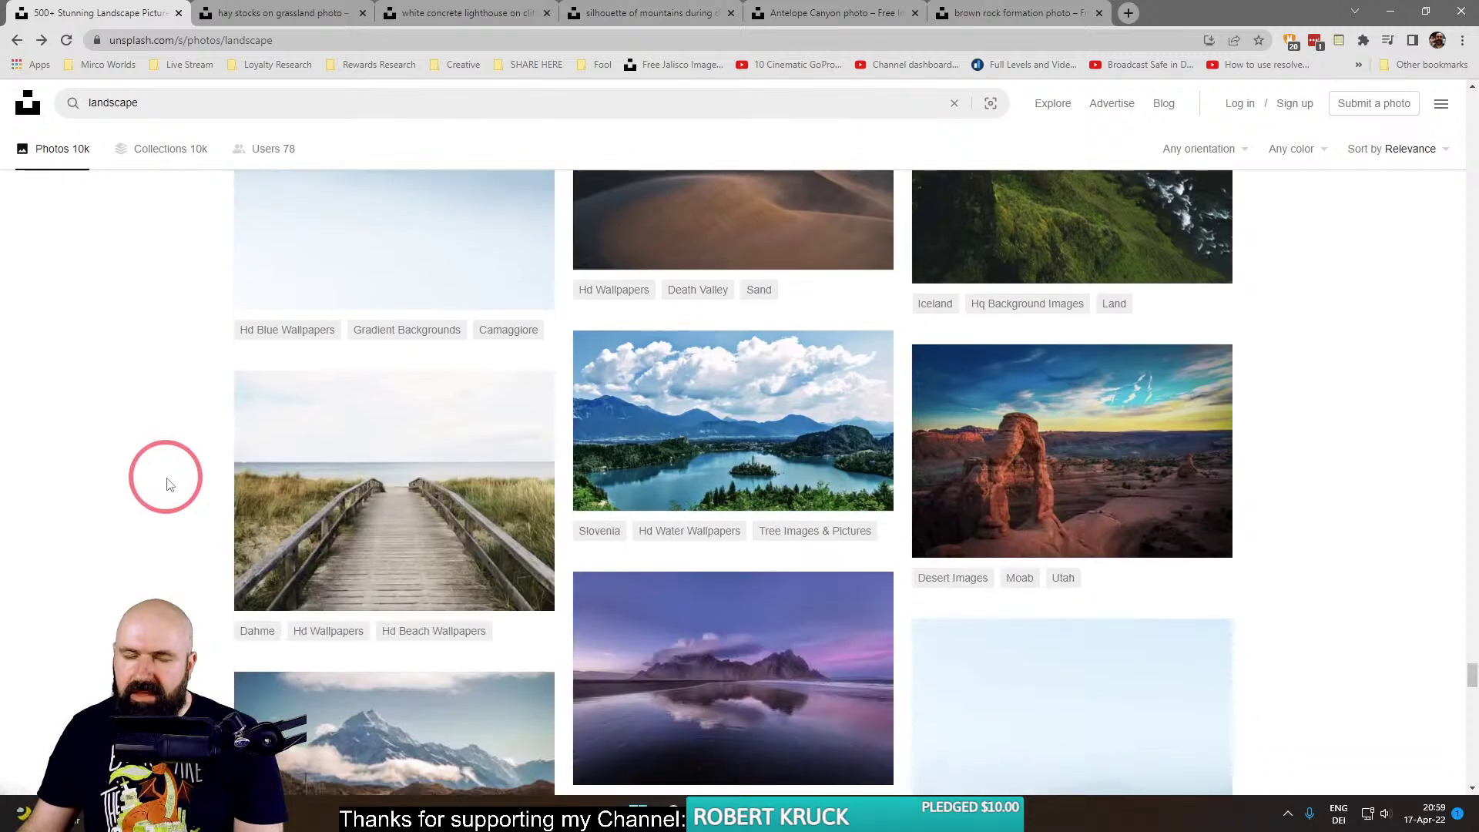
{"action": "scroll", "coordinate": [166, 480], "scroll_direction": "down", "scroll_amount": 3}
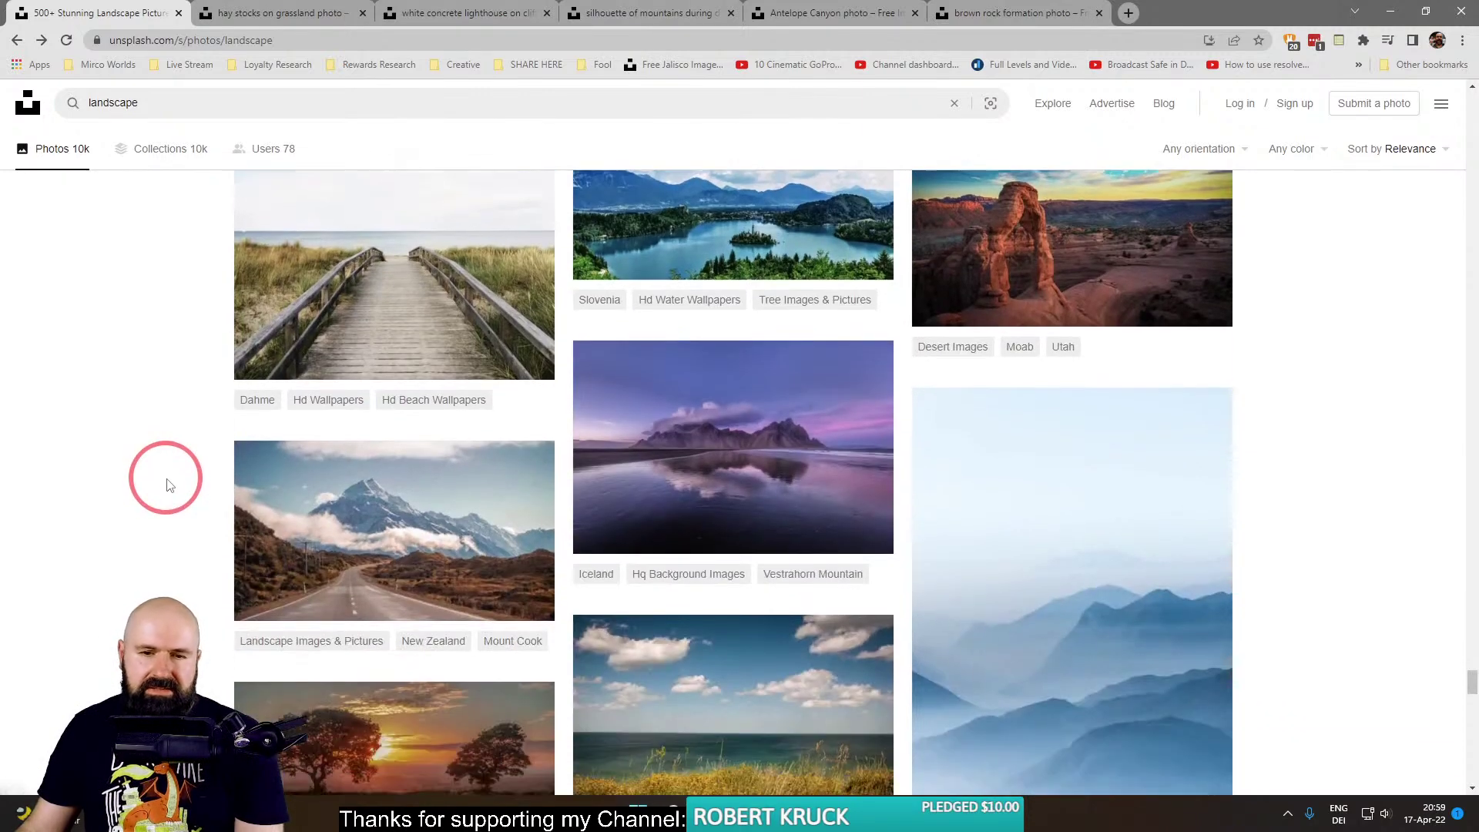
{"action": "scroll", "coordinate": [165, 478], "scroll_direction": "up", "scroll_amount": 2}
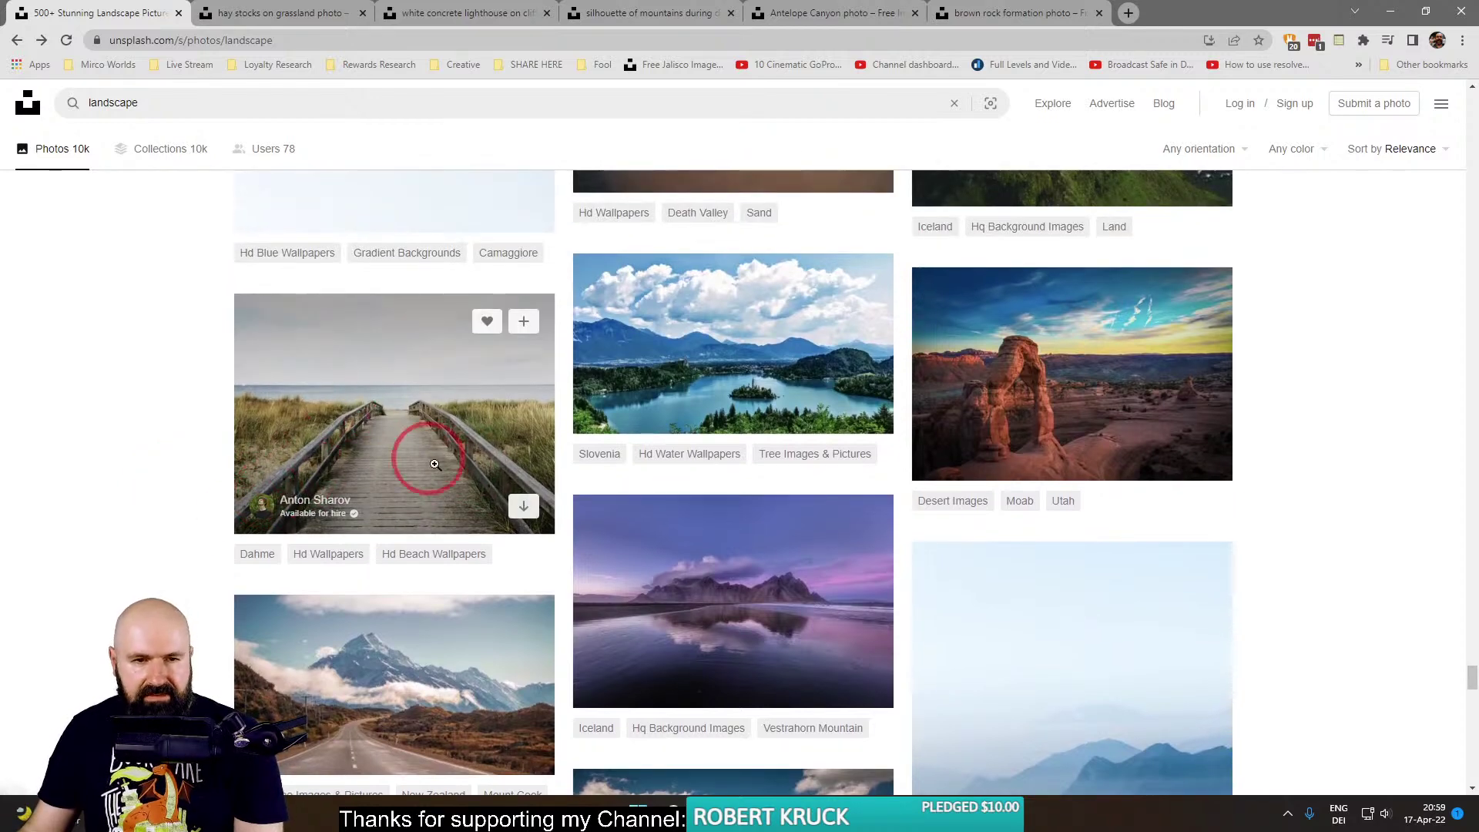
{"action": "scroll", "coordinate": [182, 462], "scroll_direction": "down", "scroll_amount": 9}
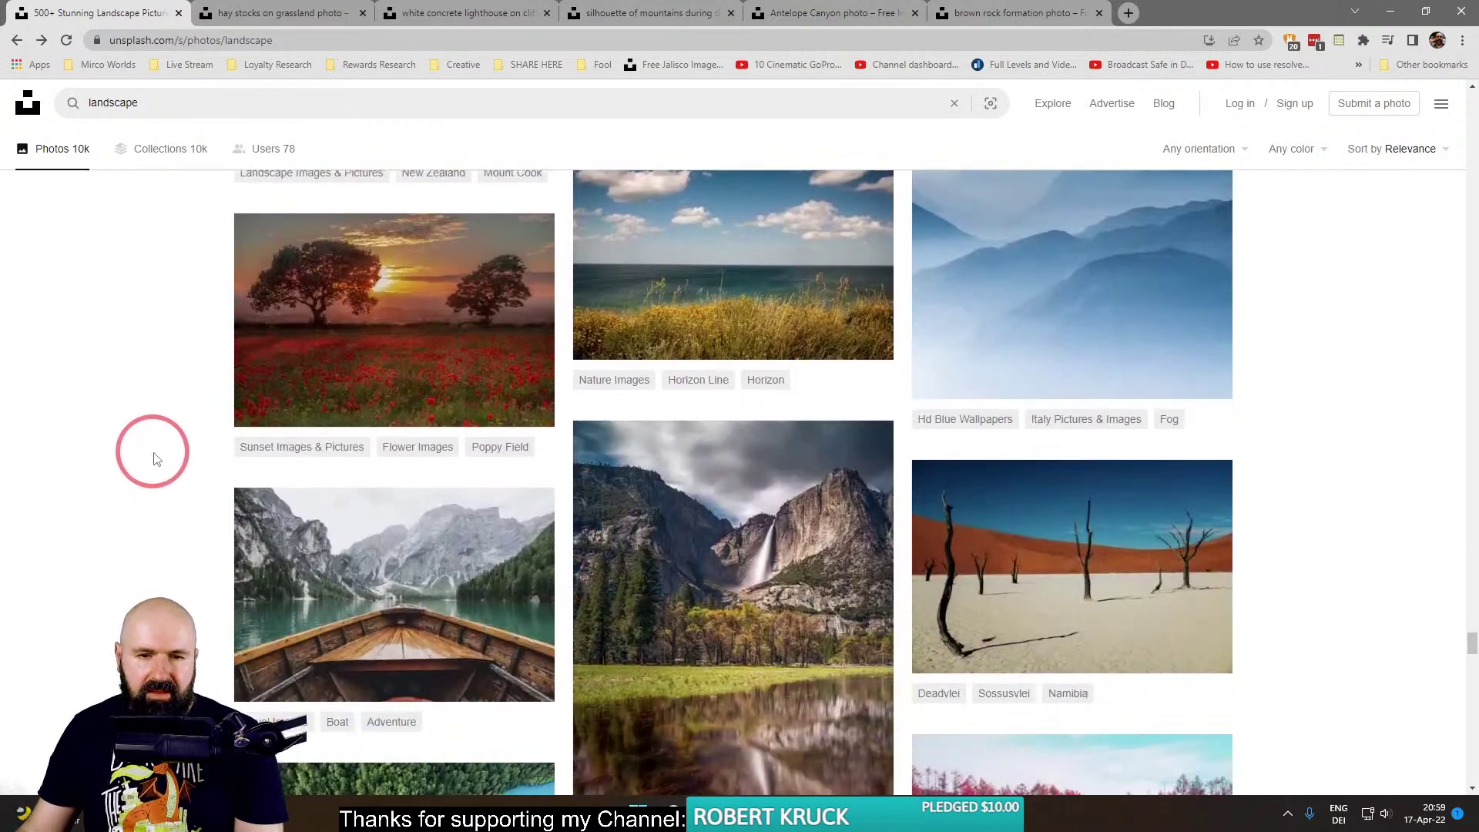
Open the photo of the wooden boardwalk leading to the sea in a new tab and display it.
{"action": "scroll", "coordinate": [176, 457], "scroll_direction": "up", "scroll_amount": 6}
{"action": "right_click", "coordinate": [402, 334]}
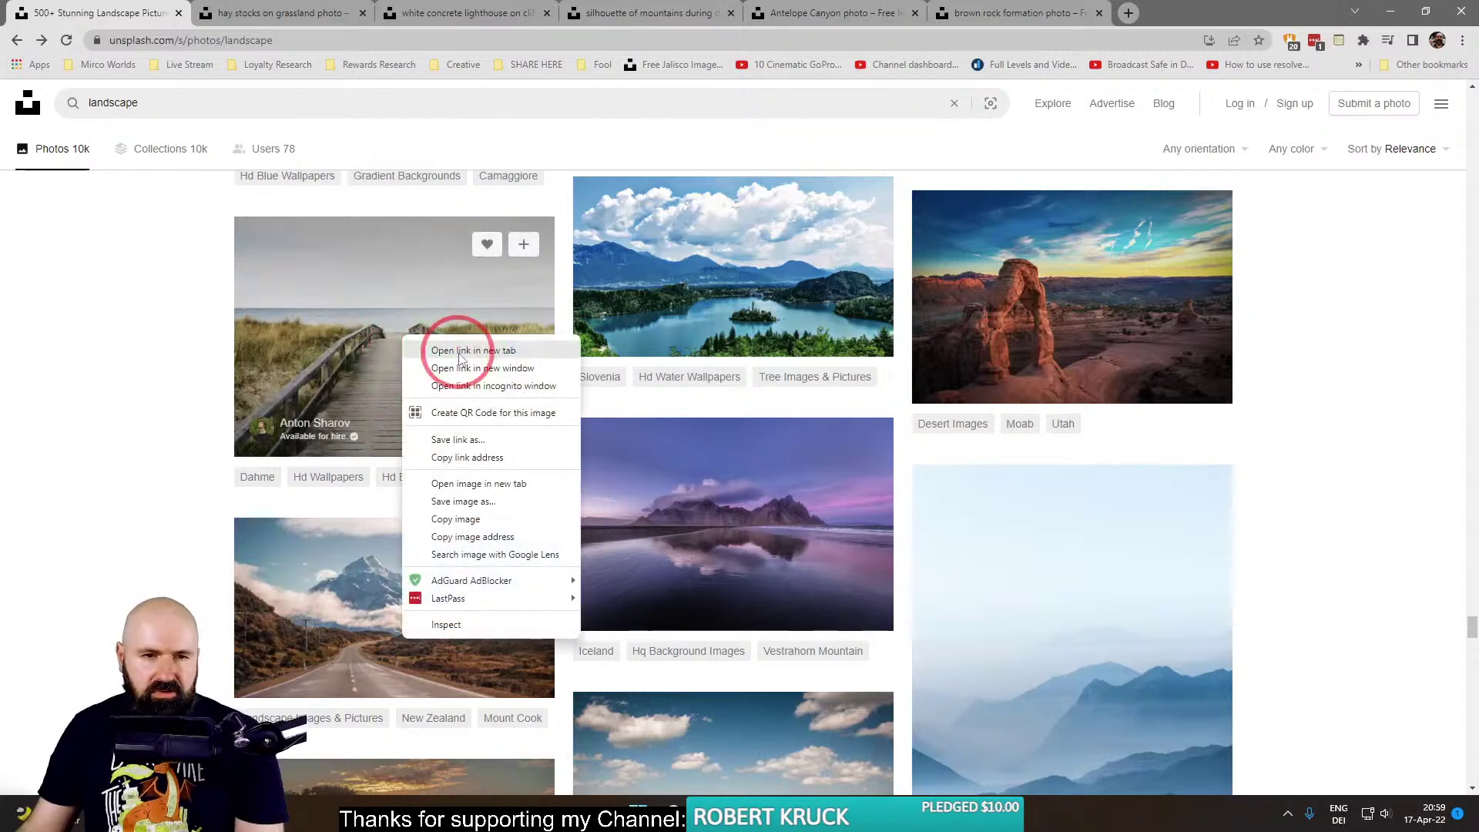
{"action": "left_click", "coordinate": [436, 343]}
{"action": "left_click", "coordinate": [1211, 15]}
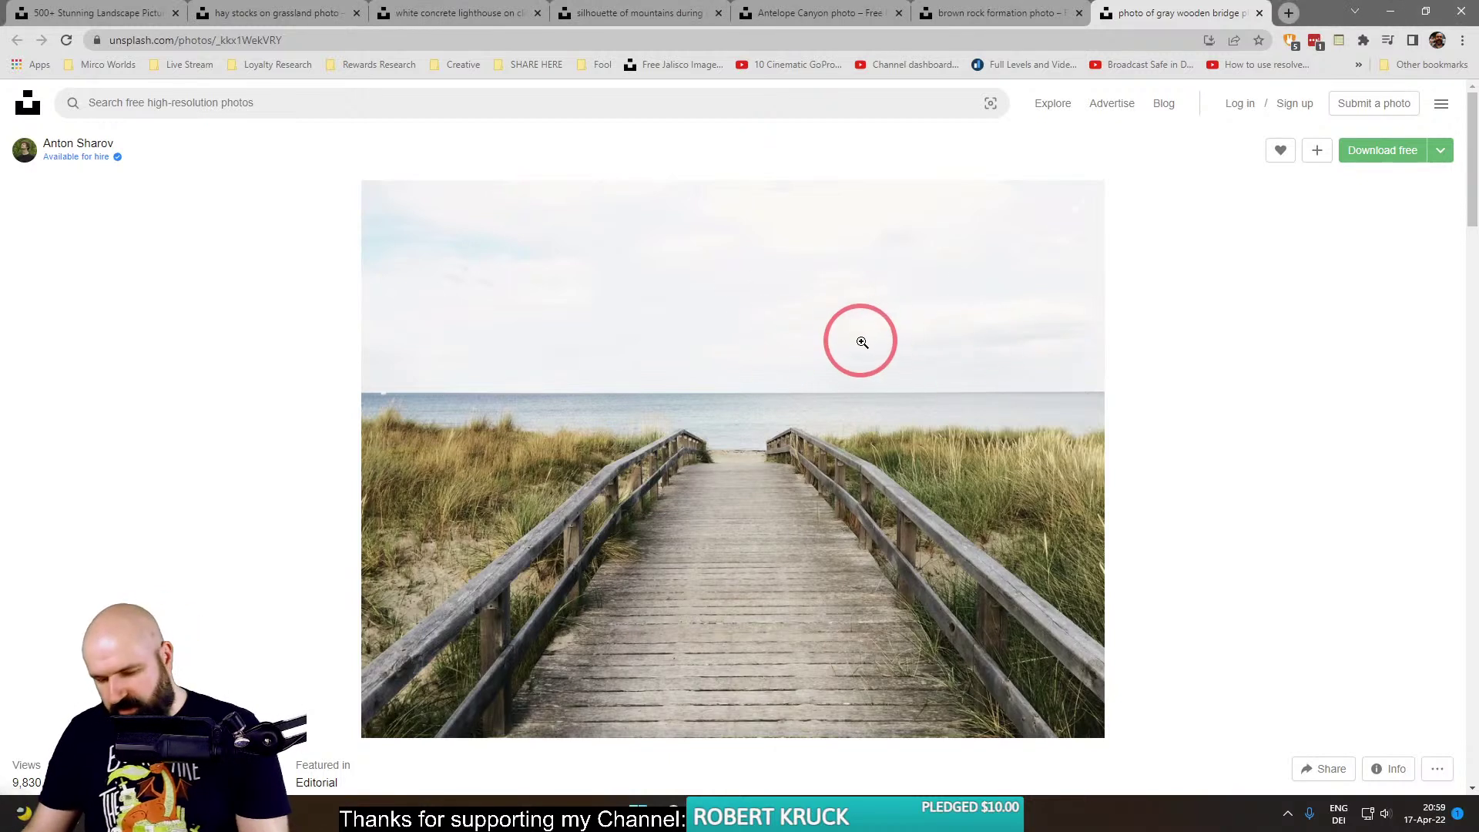
Copy the boardwalk photo, switch to Affinity Photo and create a new document from the clipboard.
{"action": "right_click", "coordinate": [801, 371]}
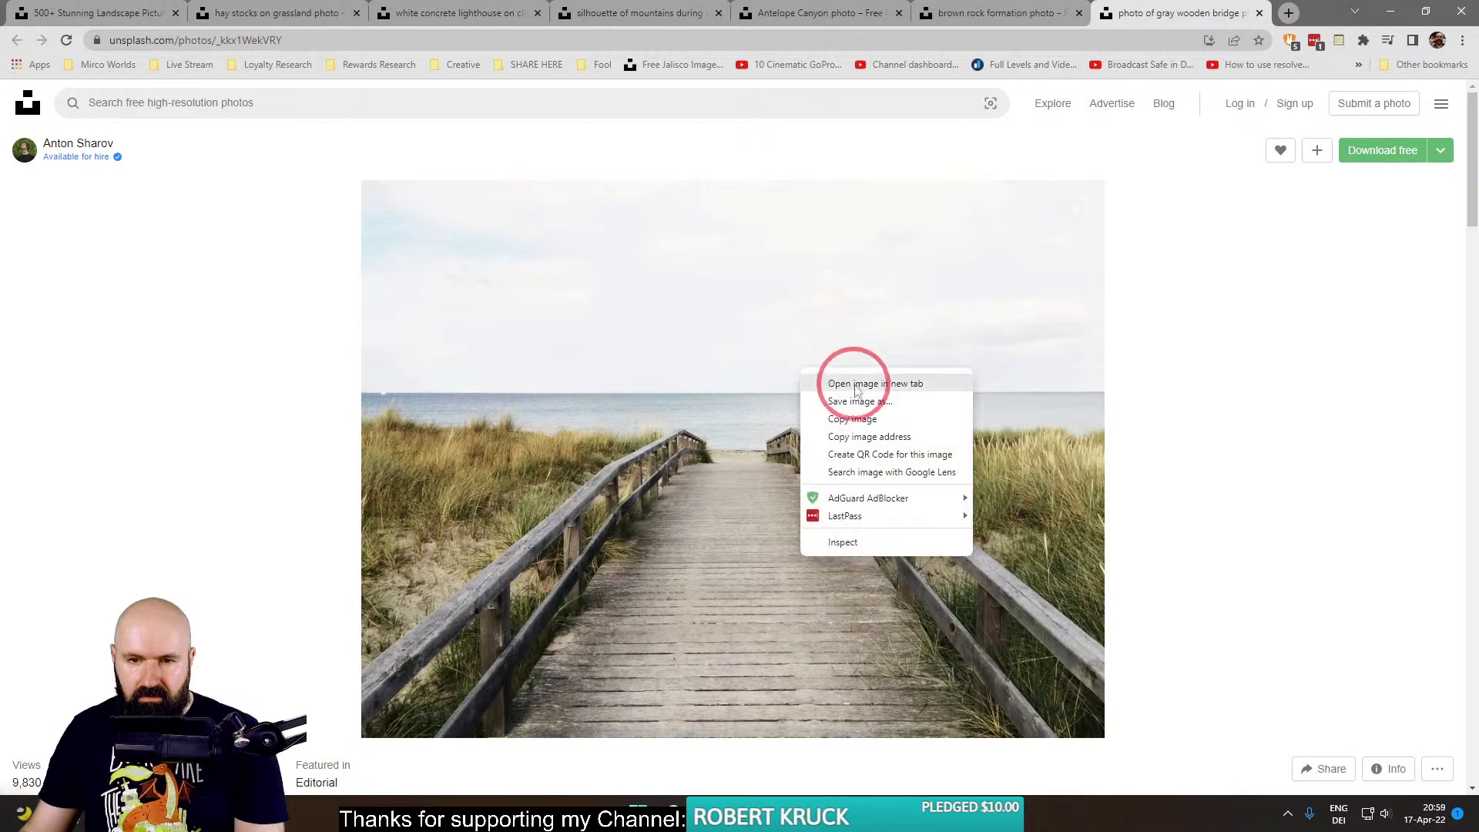
{"action": "left_click", "coordinate": [852, 418]}
{"action": "left_click", "coordinate": [657, 809]}
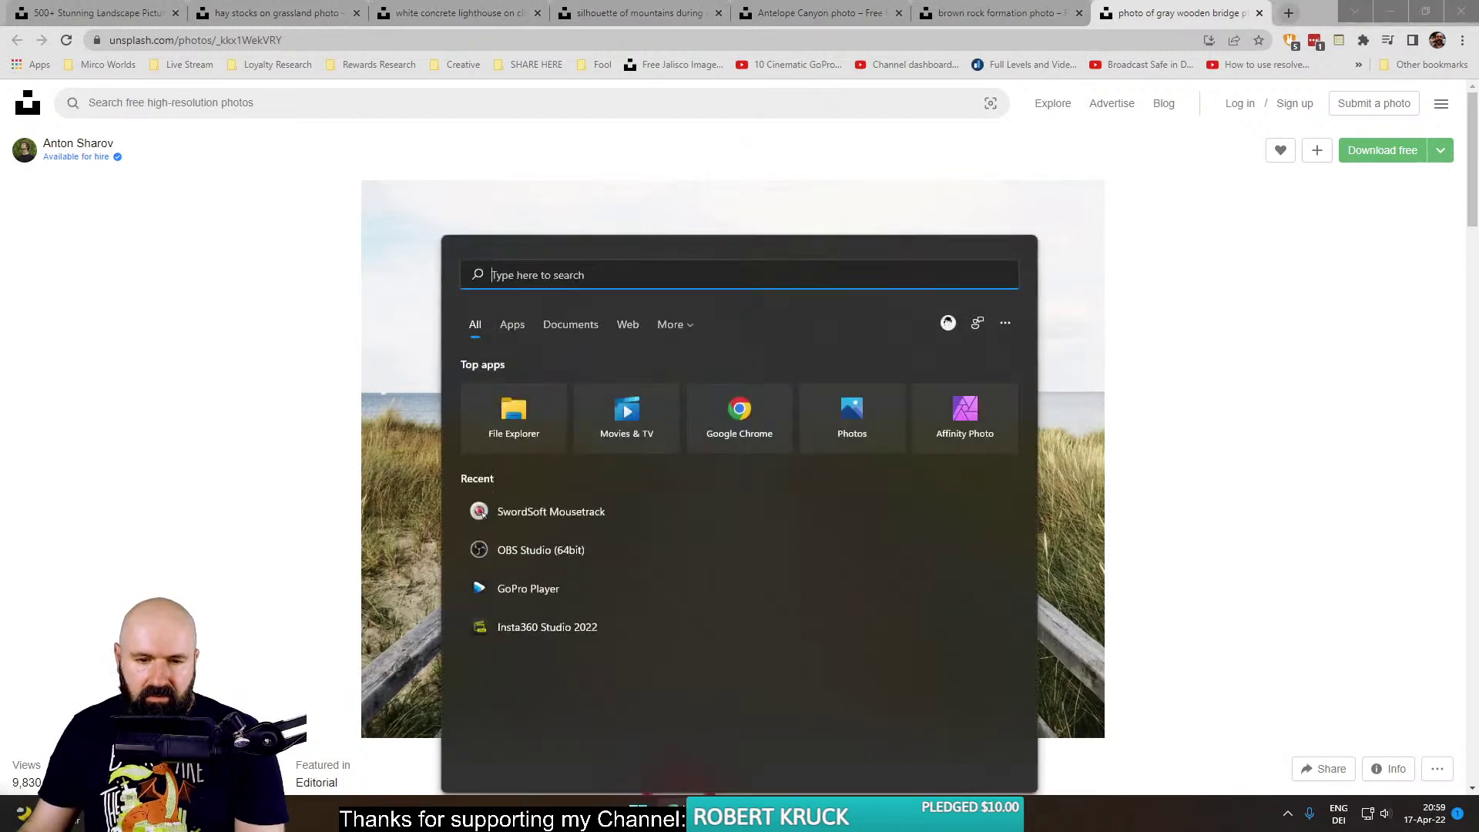
{"action": "left_click", "coordinate": [1002, 385]}
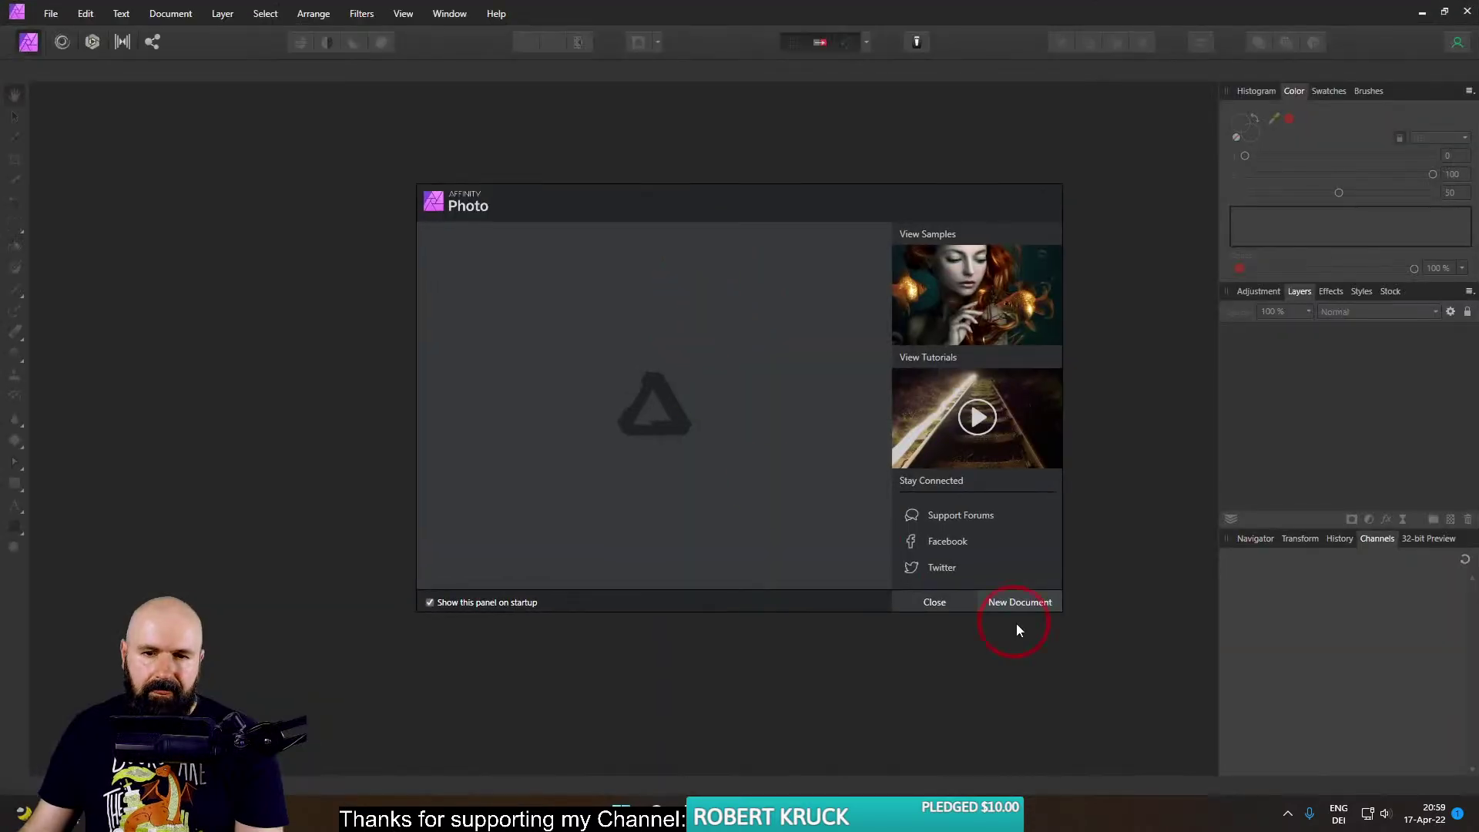
{"action": "left_click", "coordinate": [959, 604]}
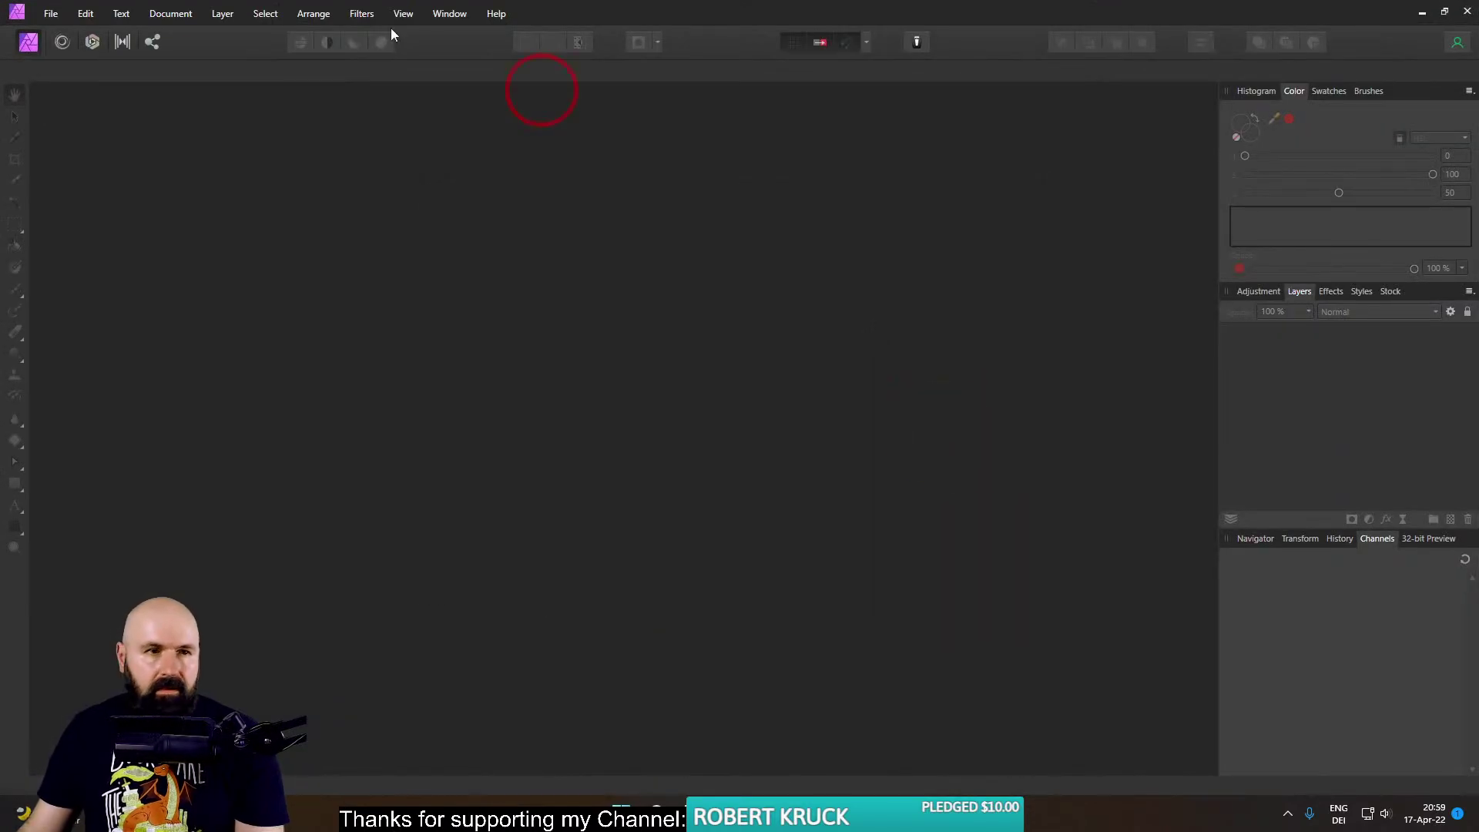
{"action": "left_click", "coordinate": [51, 13]}
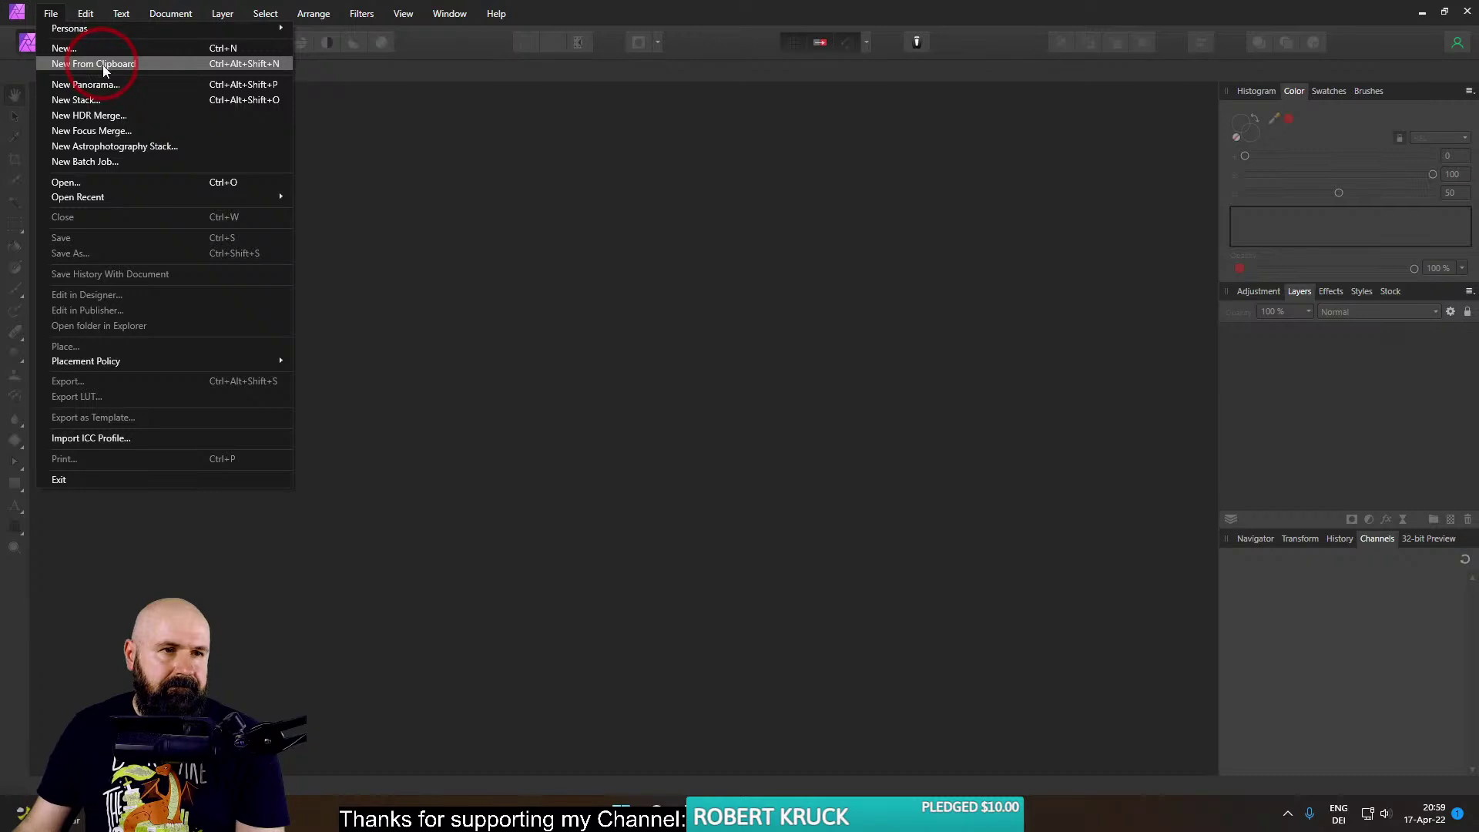
{"action": "left_click", "coordinate": [100, 64]}
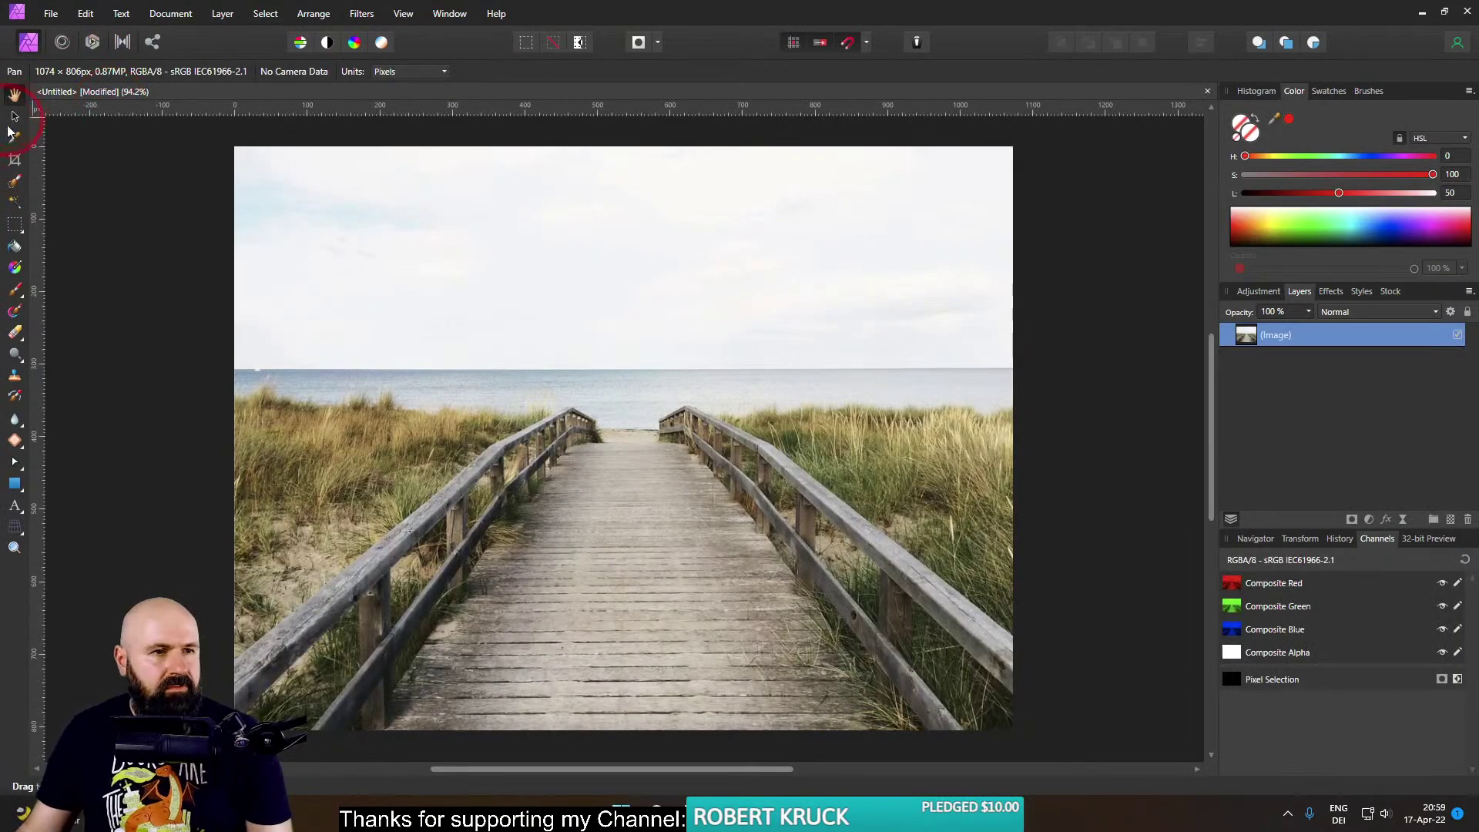
Crop the boardwalk photo in Unconstrained mode to about 697 × 806 px, keeping its left edge and cutting off the right part.
{"action": "left_click", "coordinate": [14, 159]}
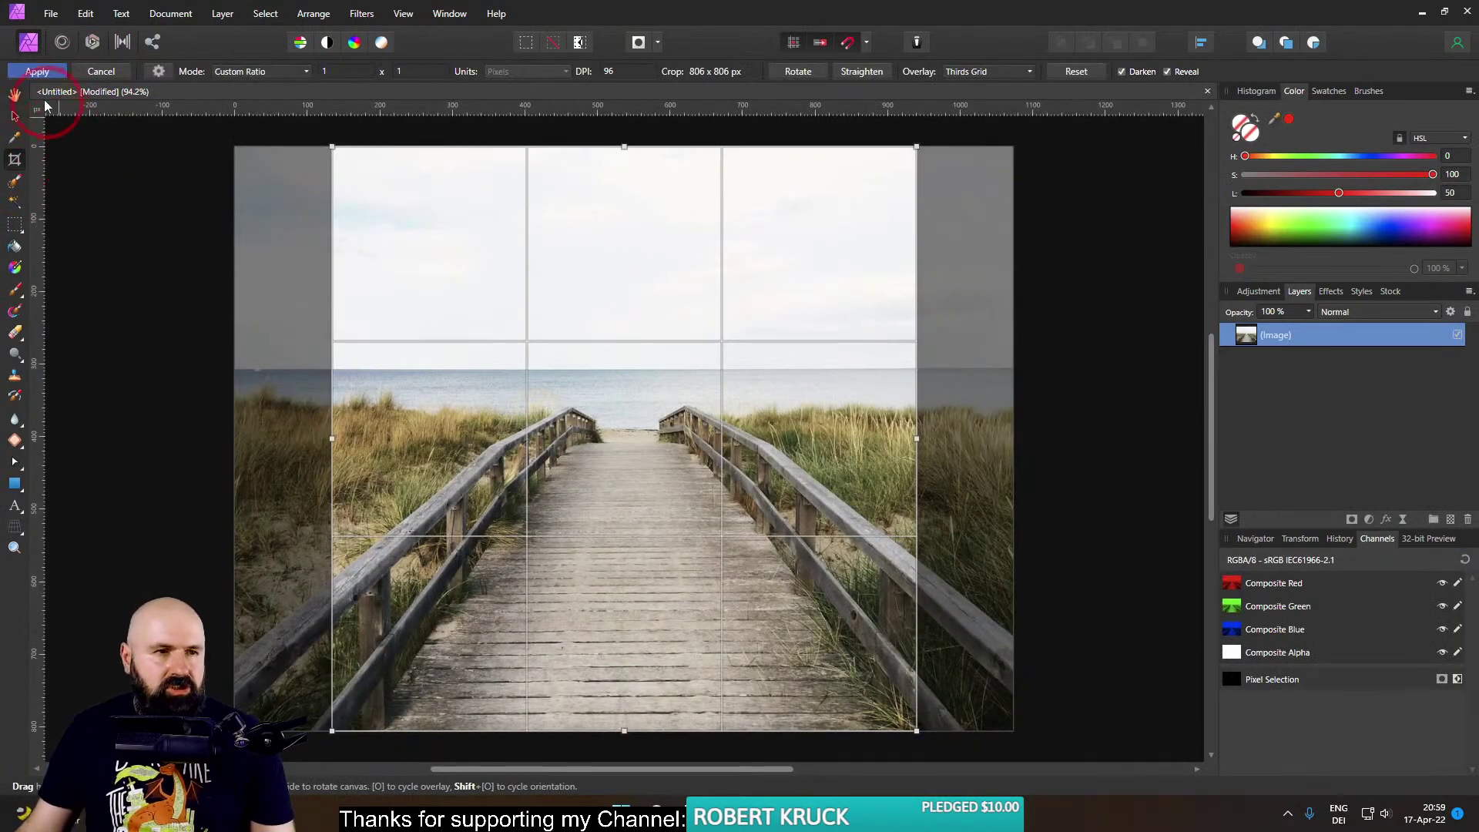
{"action": "left_click", "coordinate": [158, 71]}
{"action": "left_click", "coordinate": [240, 71]}
{"action": "left_click", "coordinate": [240, 71]}
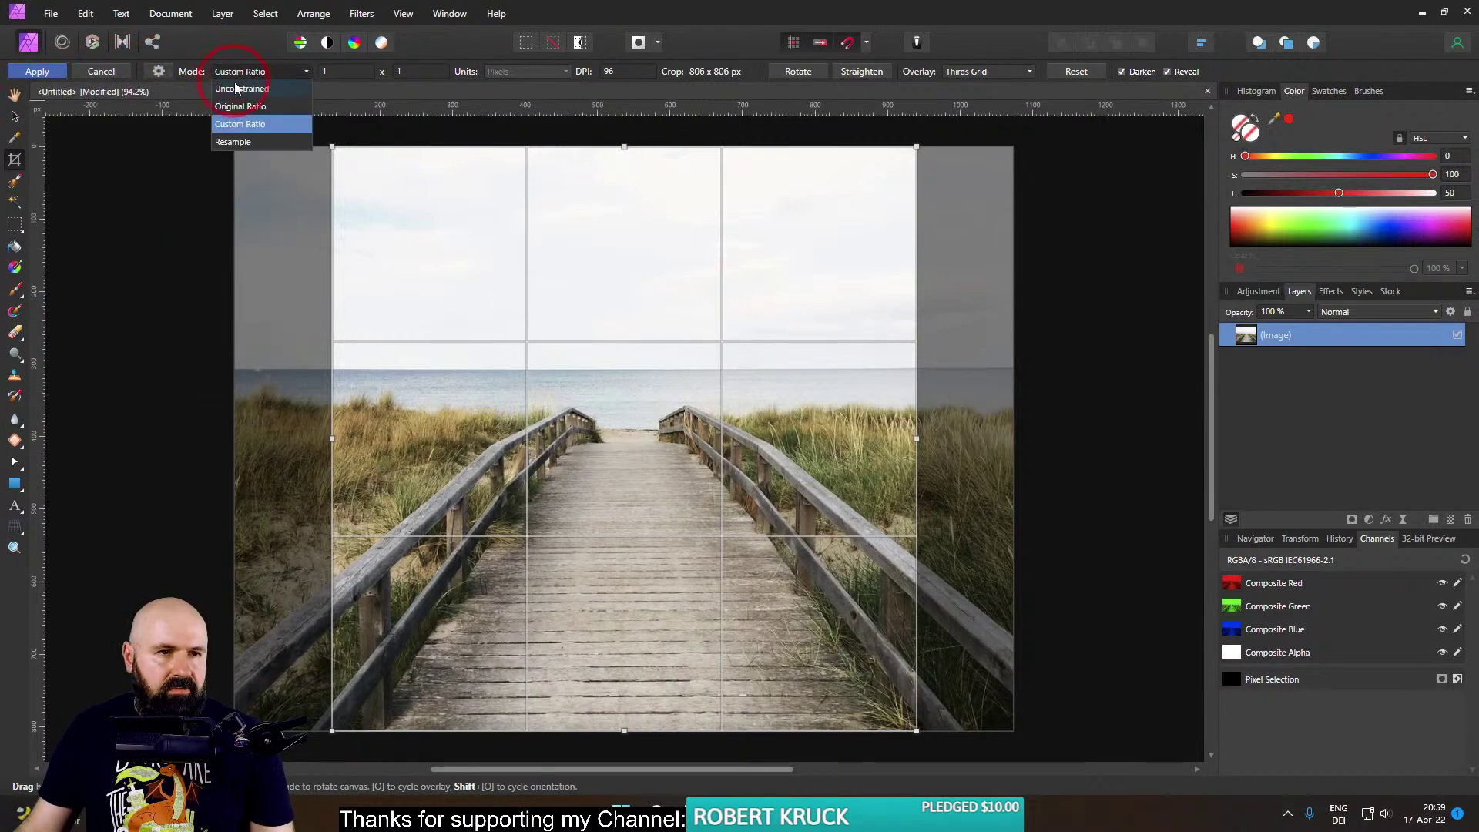
{"action": "left_click", "coordinate": [235, 88]}
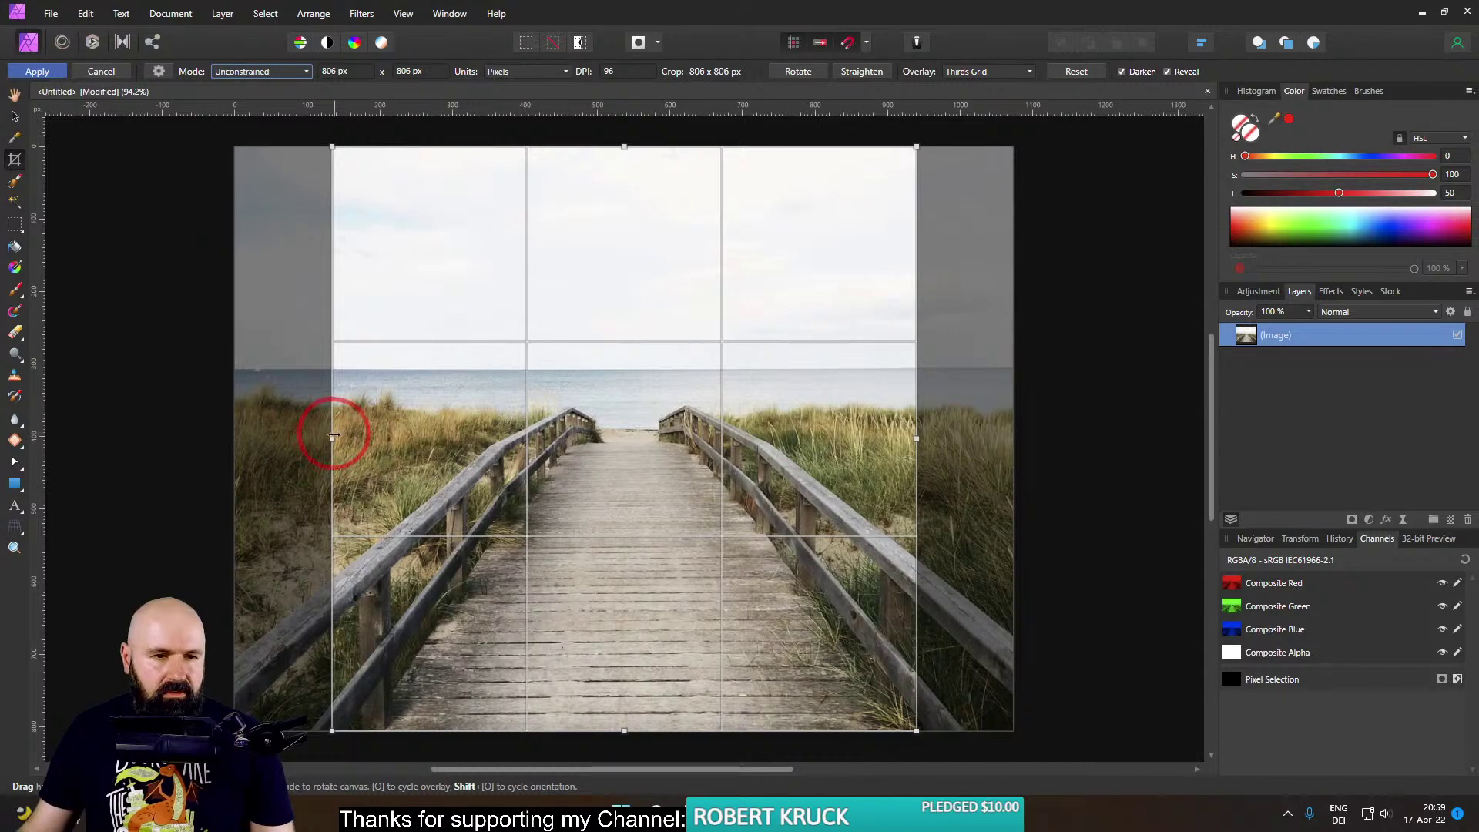
{"action": "left_click_drag", "start_coordinate": [332, 438], "coordinate": [235, 438]}
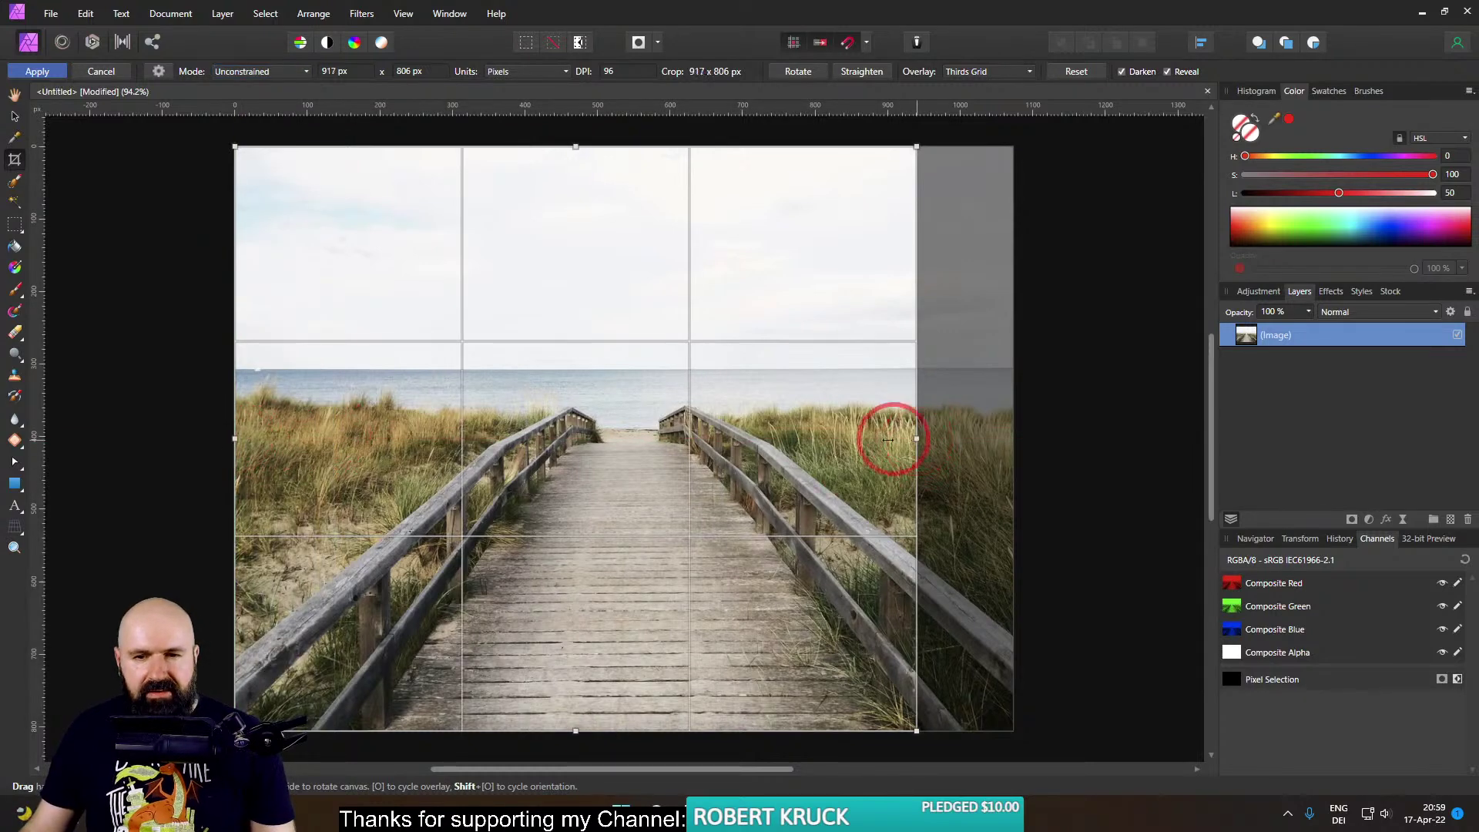
{"action": "left_click_drag", "start_coordinate": [916, 437], "coordinate": [740, 424]}
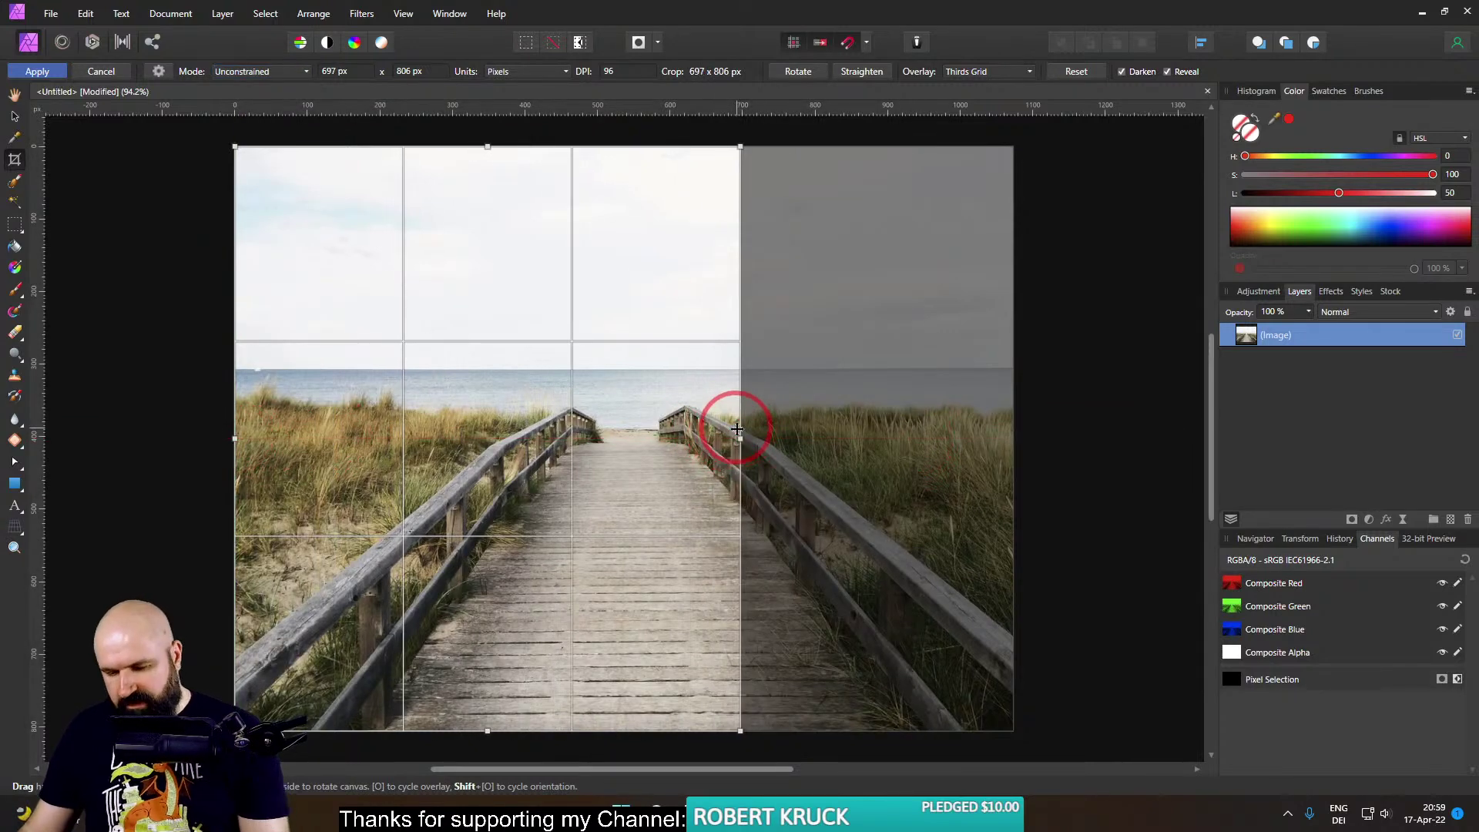
{"action": "key", "text": "h"}
Dab the Dodge tool on the sea near the horizon of the cropped photo and switch to the Burn tool.
{"action": "key", "text": "o"}
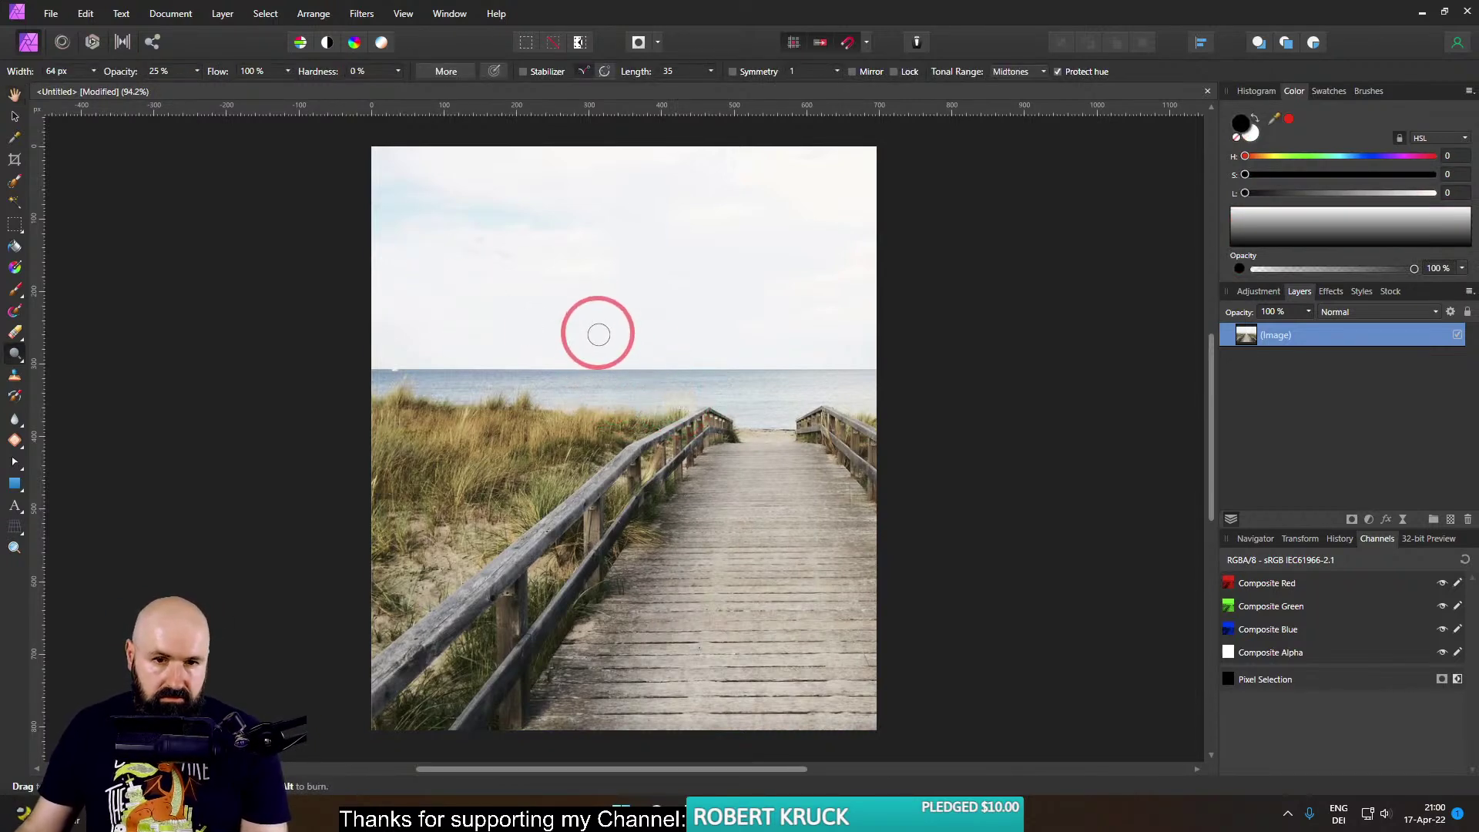
{"action": "left_click", "coordinate": [14, 116]}
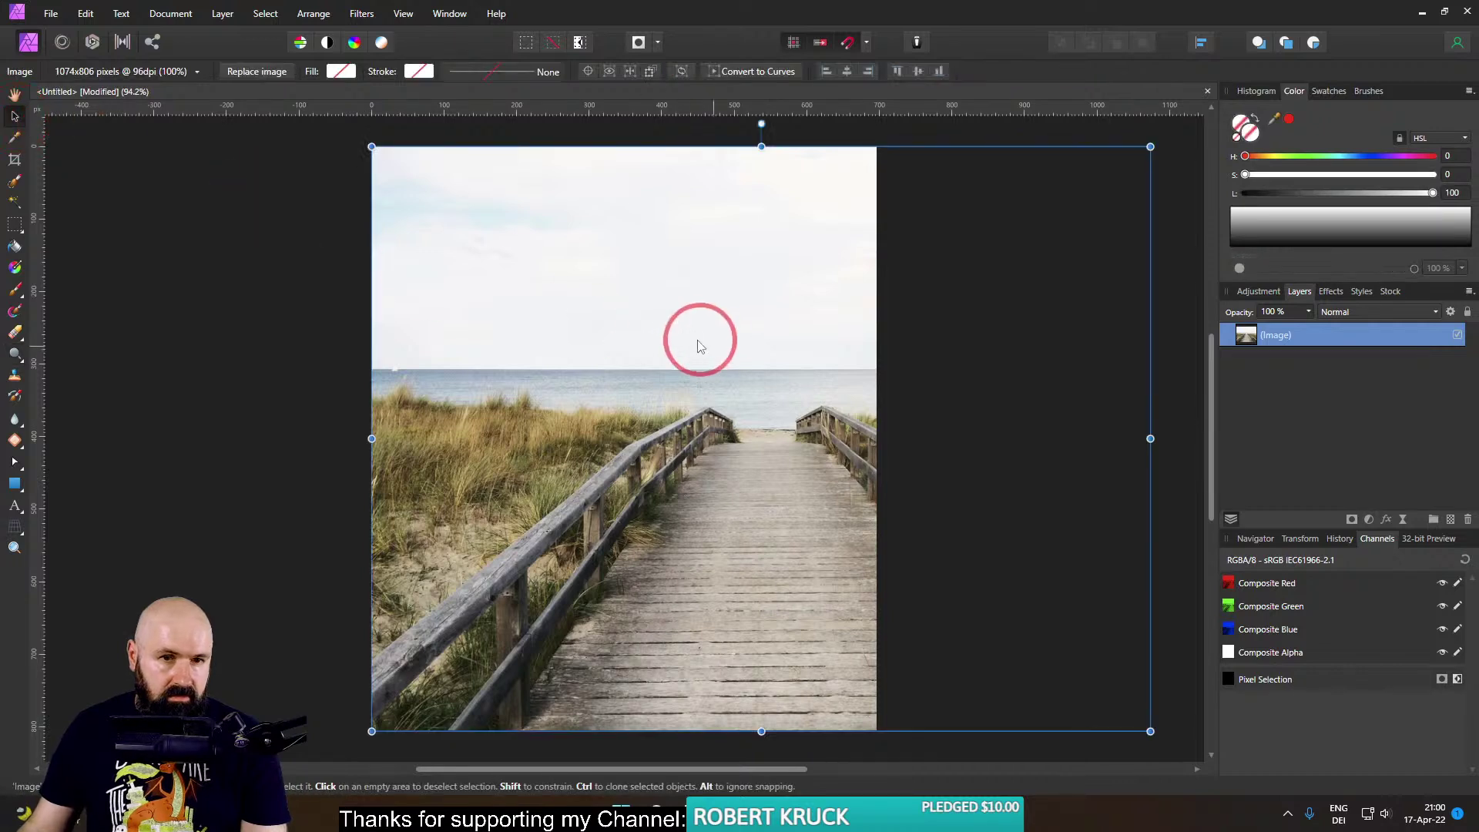
{"action": "key", "text": "o"}
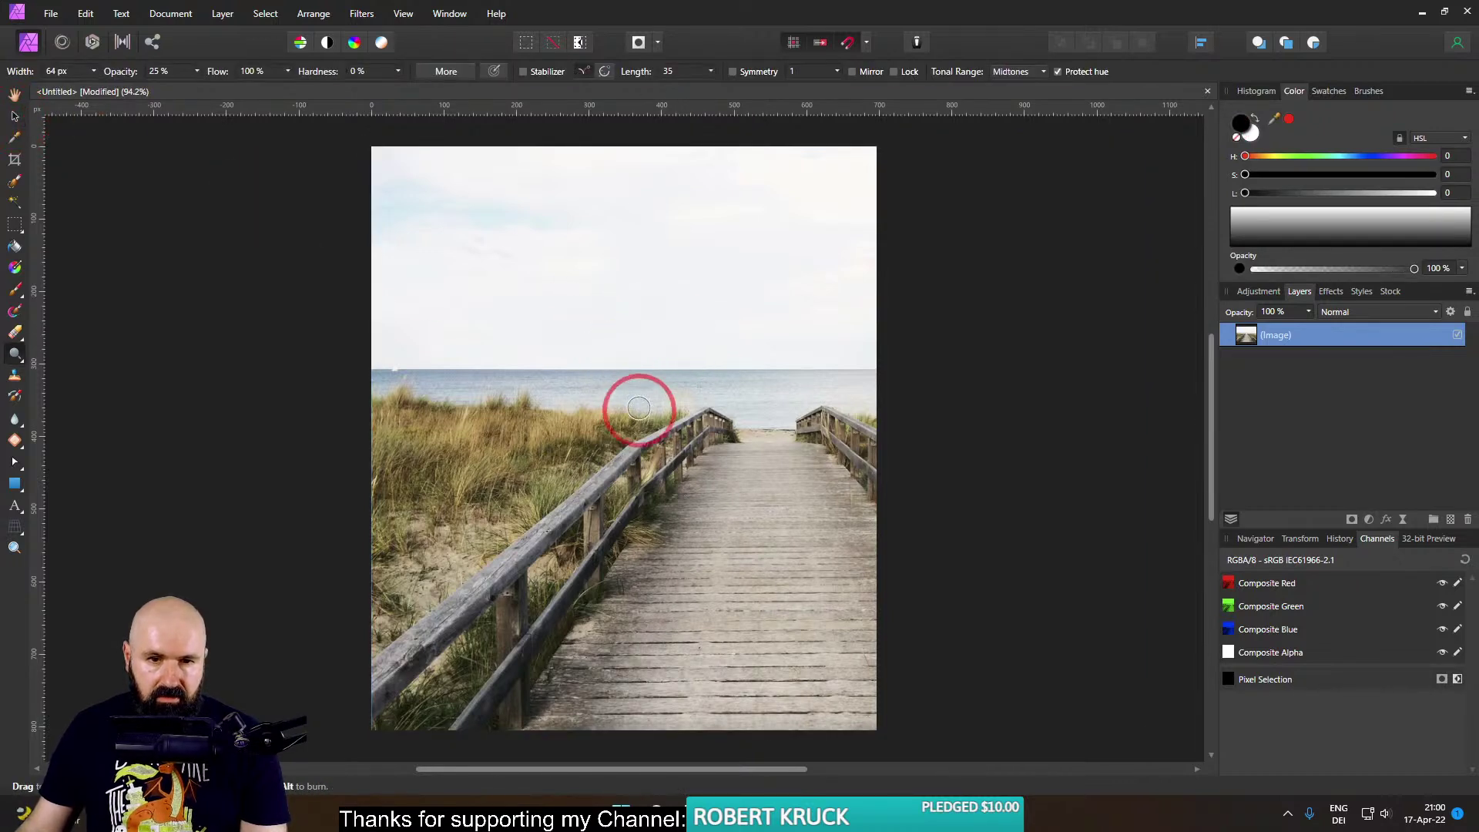
{"action": "left_click", "coordinate": [644, 379]}
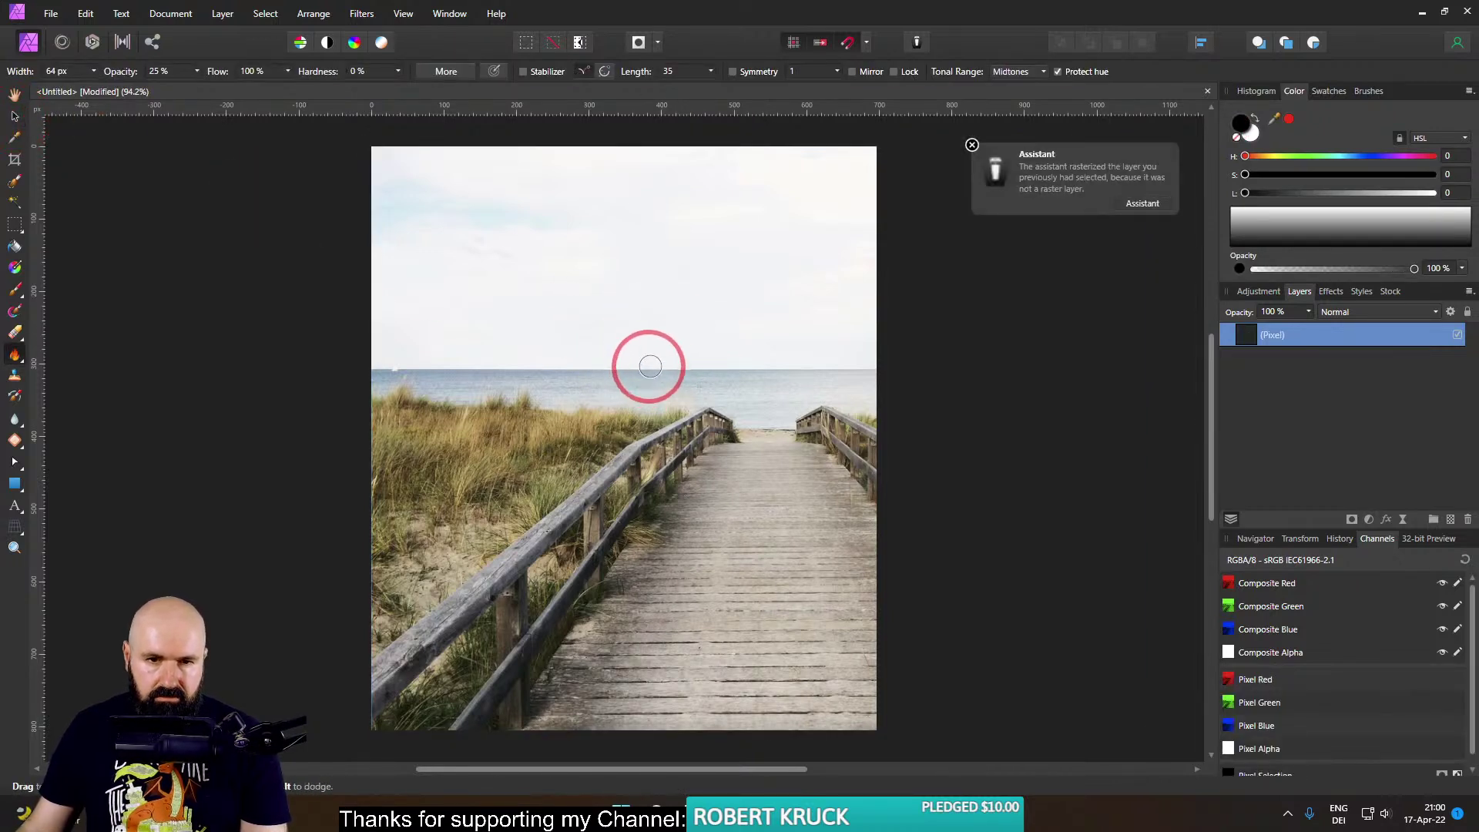
{"action": "key", "text": "o"}
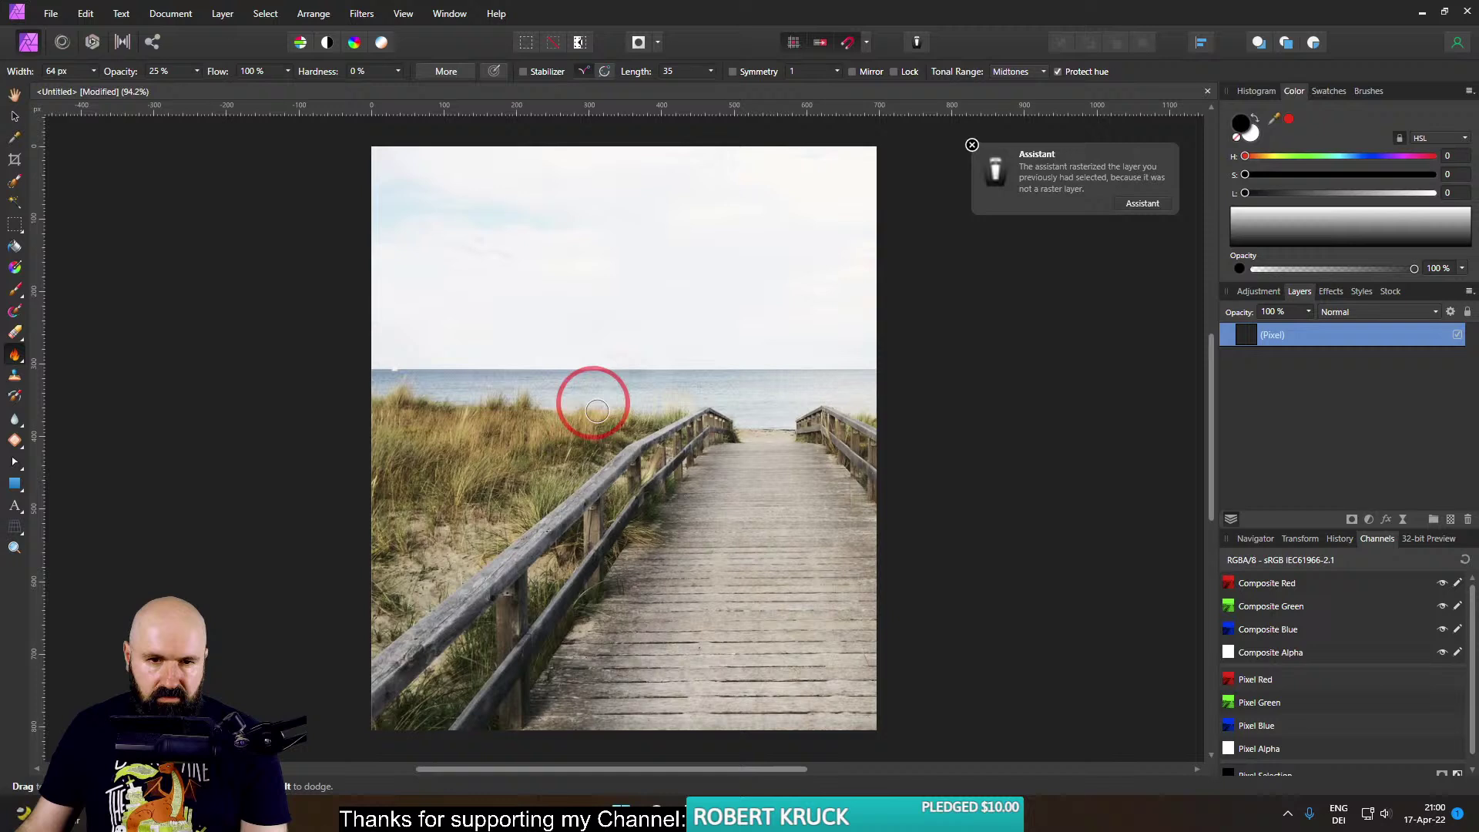
Dismiss the assistant notice and sketch a red stick figure over the wooden railing in the cropped boardwalk photo.
{"action": "left_click", "coordinate": [972, 146]}
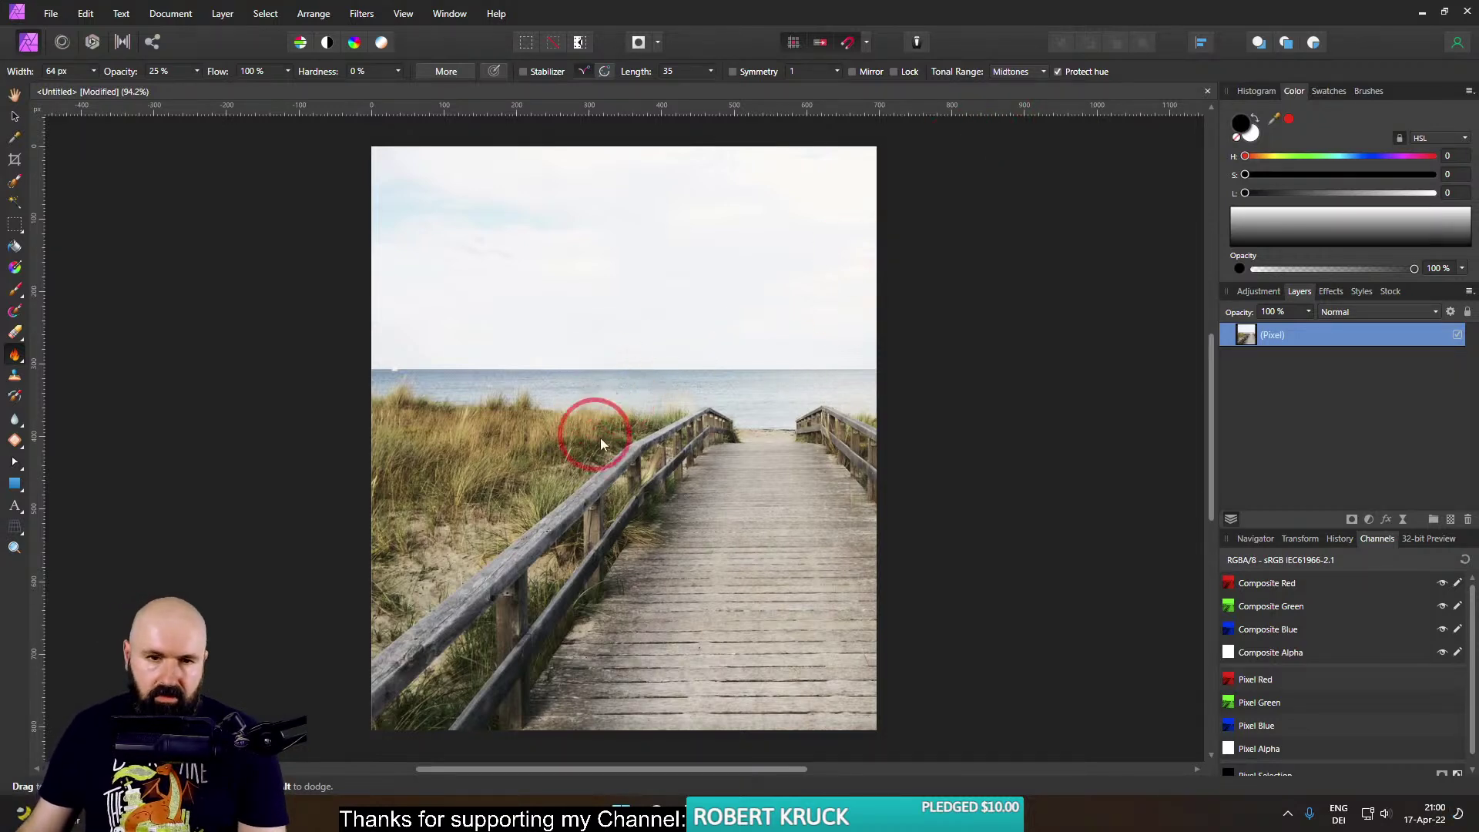
{"action": "mouse_move", "coordinate": [611, 397]}
{"action": "left_mouse_down"}
{"action": "mouse_move", "coordinate": [612, 588]}
{"action": "mouse_move", "coordinate": [609, 504]}
{"action": "mouse_move", "coordinate": [633, 512]}
{"action": "mouse_move", "coordinate": [603, 468]}
{"action": "mouse_move", "coordinate": [639, 493]}
{"action": "mouse_move", "coordinate": [603, 568]}
{"action": "mouse_move", "coordinate": [647, 576]}
{"action": "mouse_move", "coordinate": [613, 561]}
{"action": "mouse_move", "coordinate": [630, 611]}
{"action": "mouse_move", "coordinate": [625, 556]}
{"action": "mouse_move", "coordinate": [647, 620]}
{"action": "left_mouse_up"}
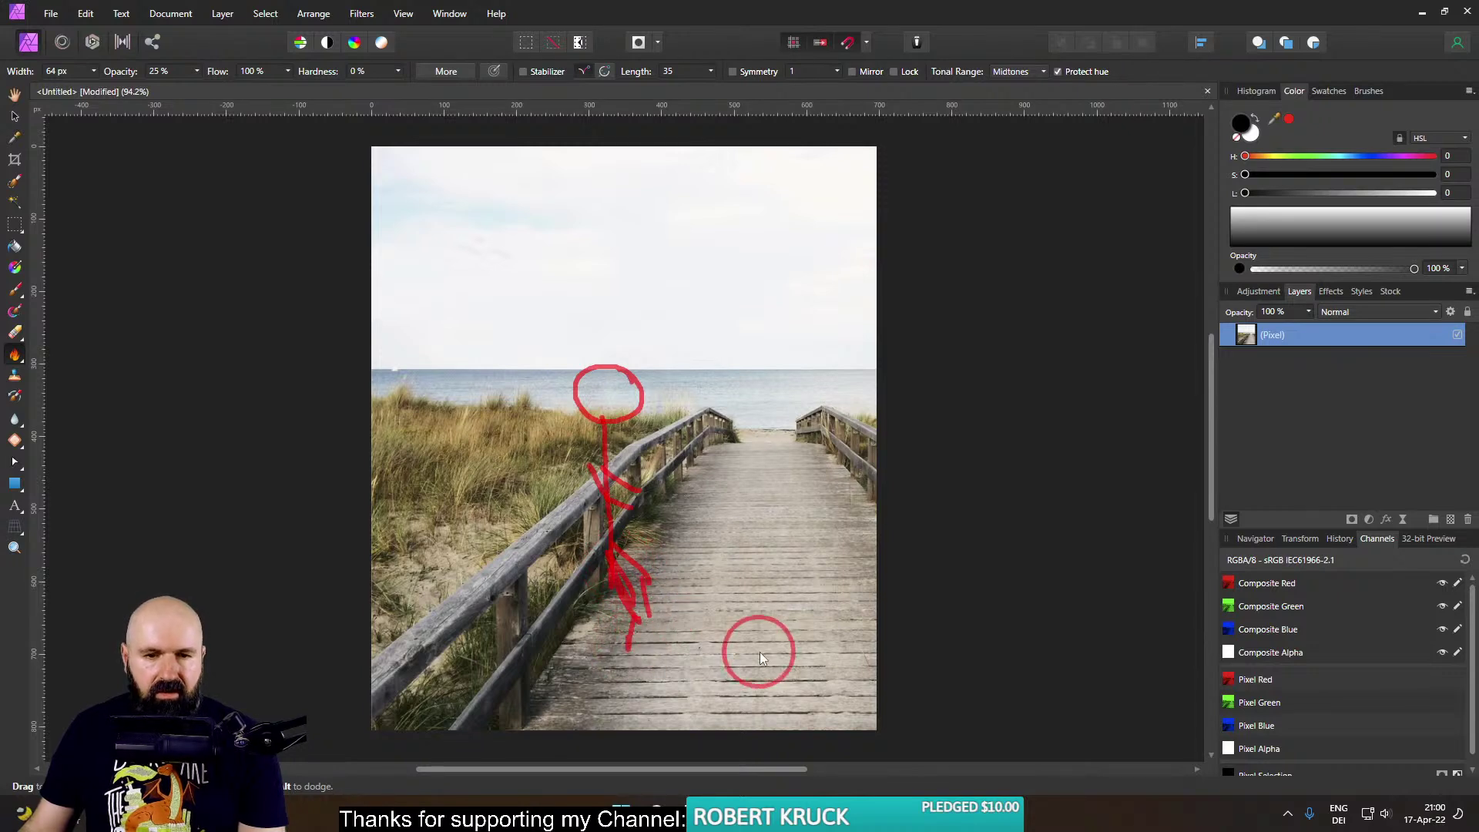
{"action": "left_click_drag", "start_coordinate": [650, 508], "coordinate": [652, 510]}
{"action": "left_click", "coordinate": [661, 344]}
{"action": "left_click", "coordinate": [958, 672]}
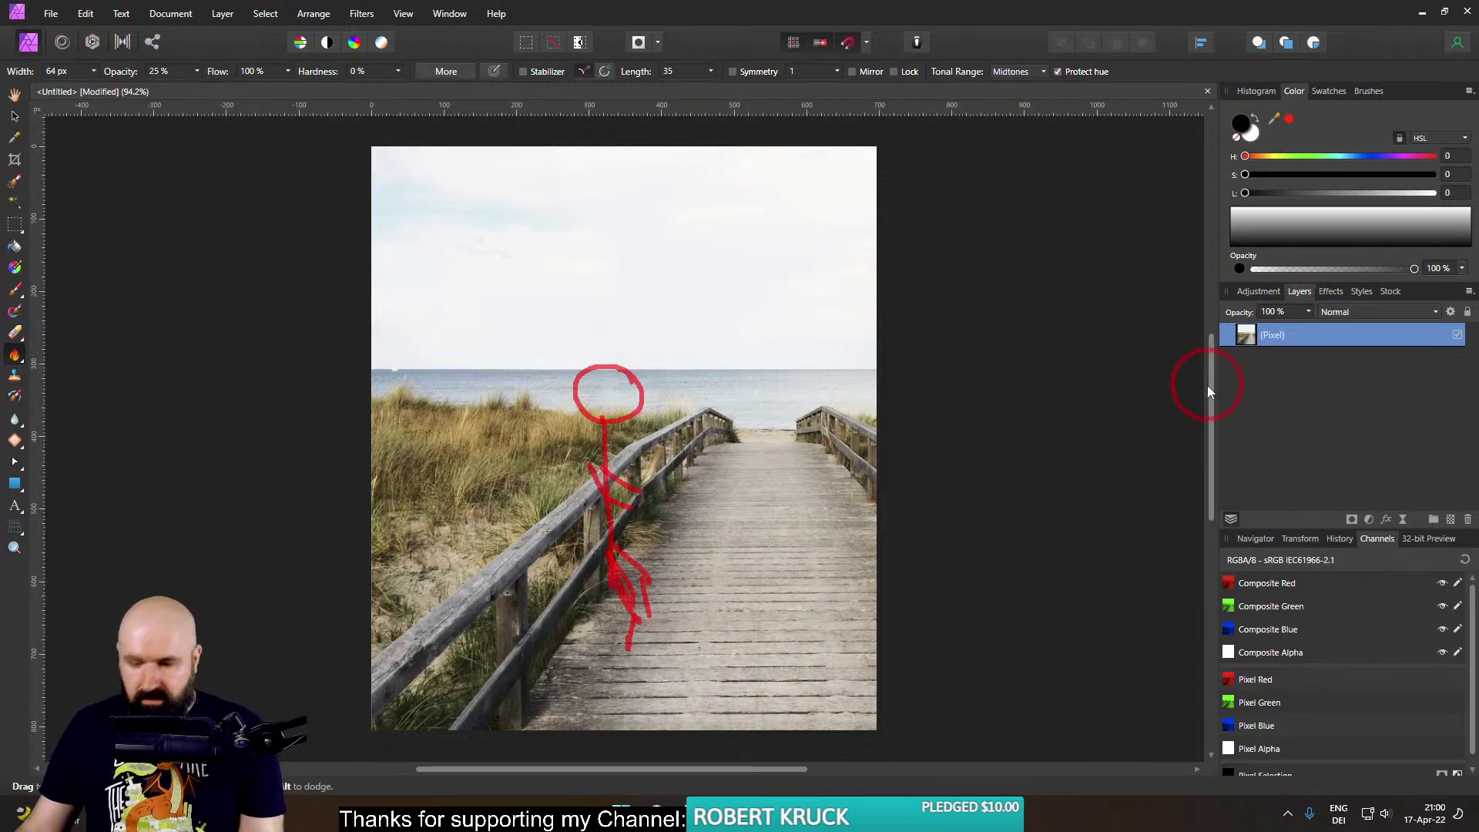
Clear the stick figure and undo the brush dab and the crop on the boardwalk photo.
{"action": "key", "text": "ctrl+z"}
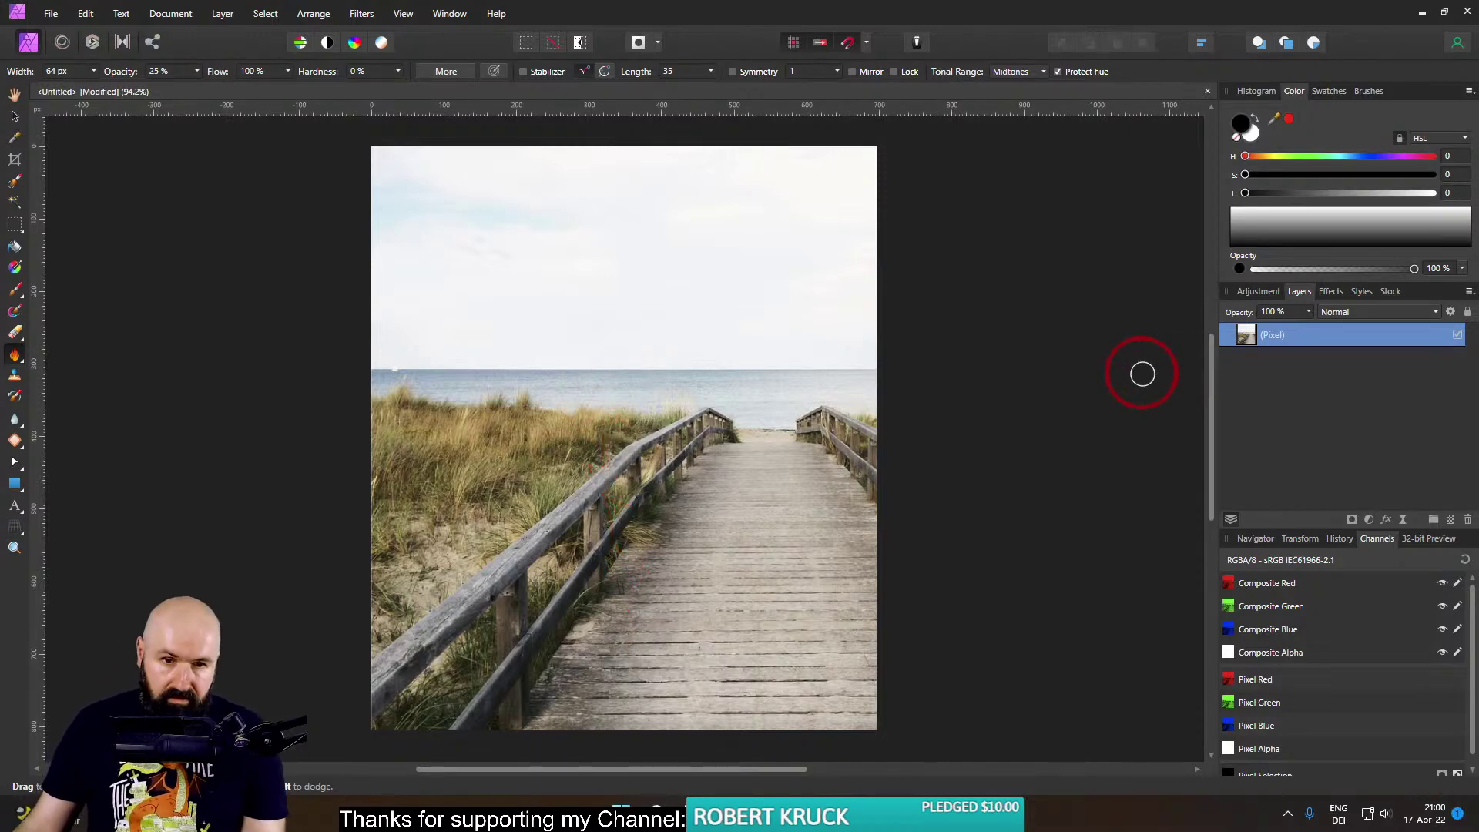
{"action": "key", "text": "ctrl+z"}
{"action": "key", "text": "ctrl+z"}
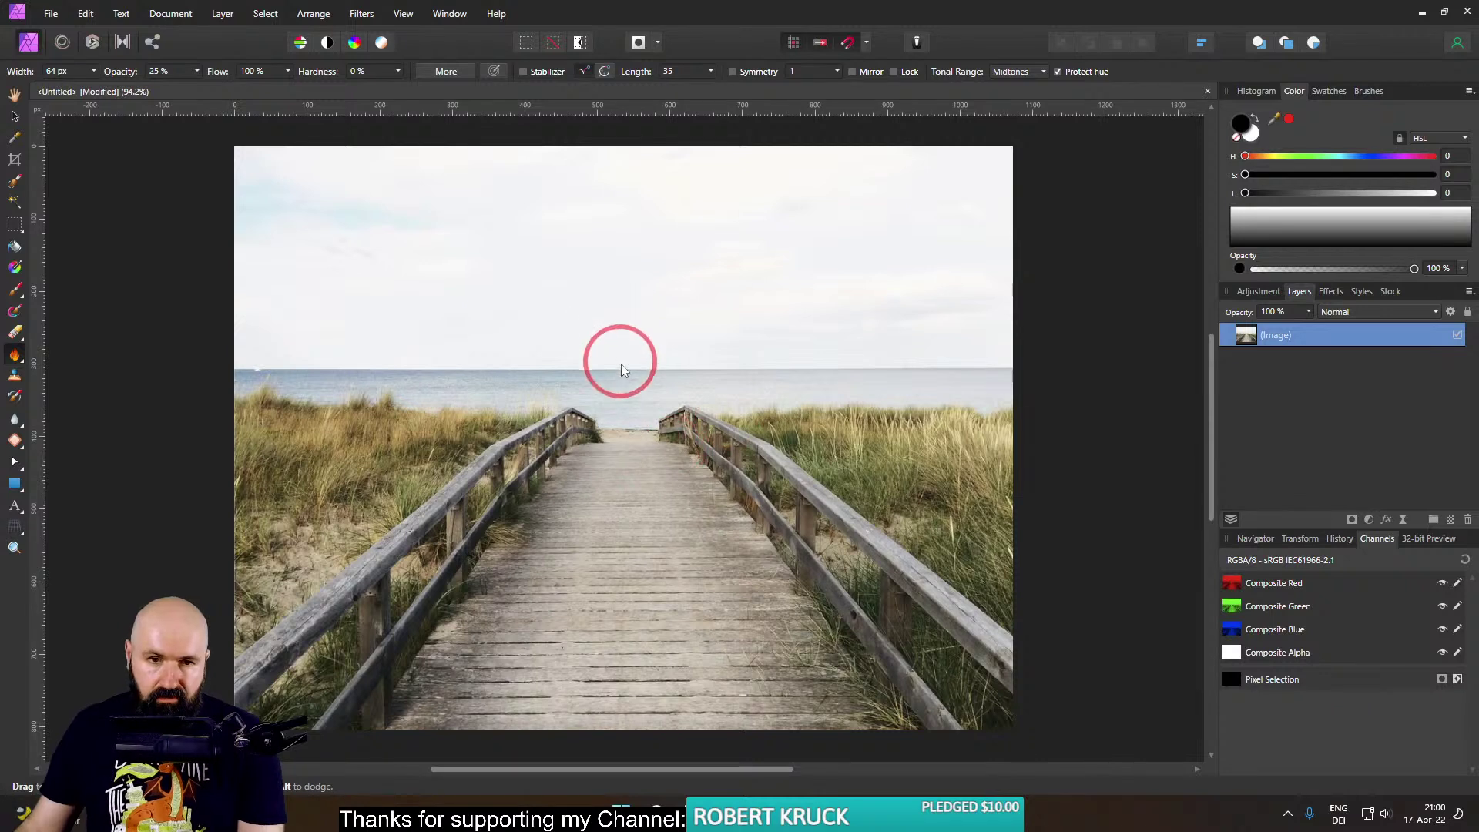
Sketch a red stick figure centred on the boardwalk of the uncropped photo and clear the sketch.
{"action": "mouse_move", "coordinate": [631, 393]}
{"action": "left_mouse_down"}
{"action": "mouse_move", "coordinate": [644, 339]}
{"action": "mouse_move", "coordinate": [633, 533]}
{"action": "left_mouse_up"}
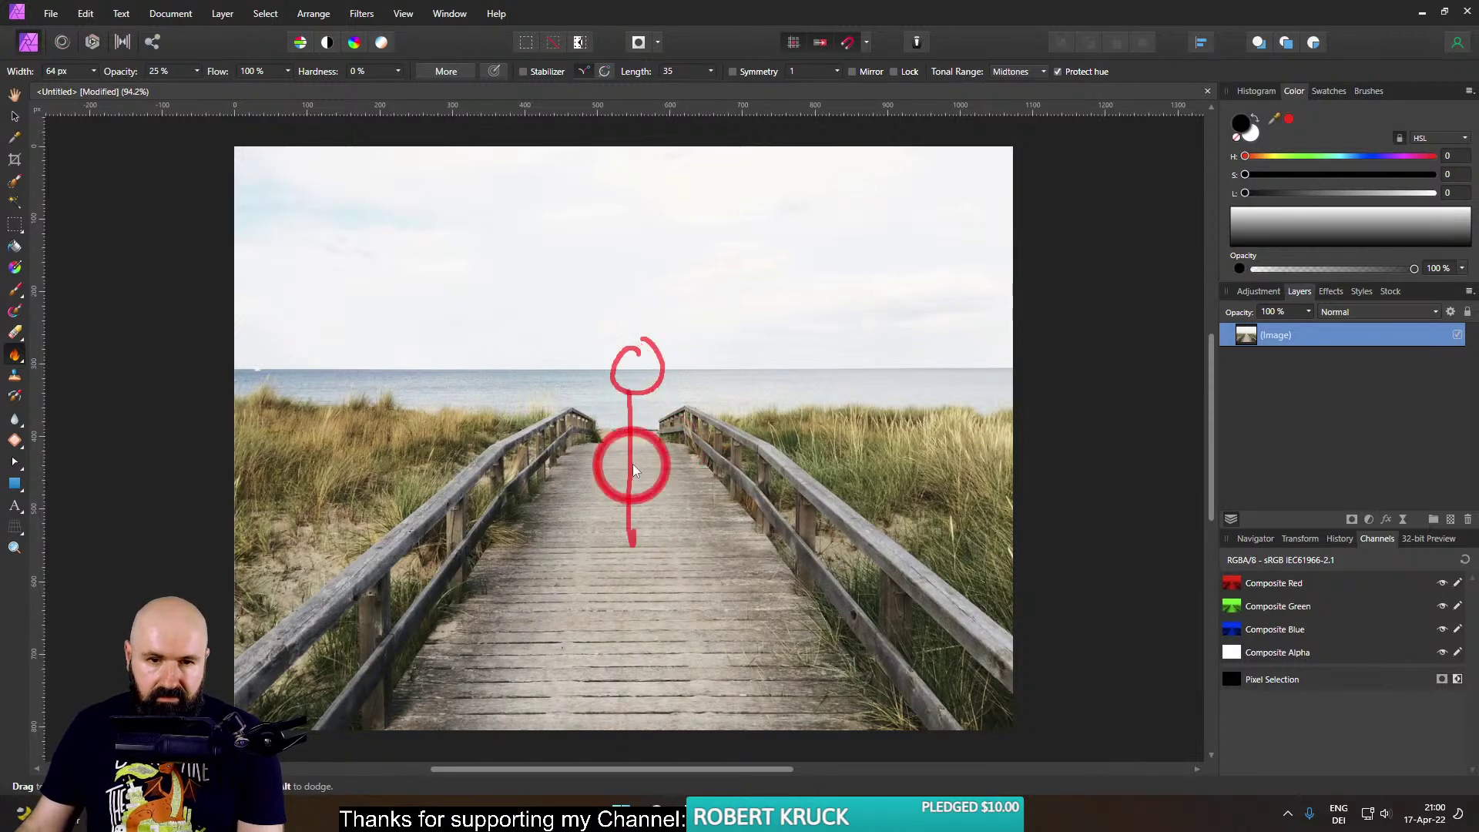
{"action": "left_click_drag", "start_coordinate": [640, 433], "coordinate": [706, 512]}
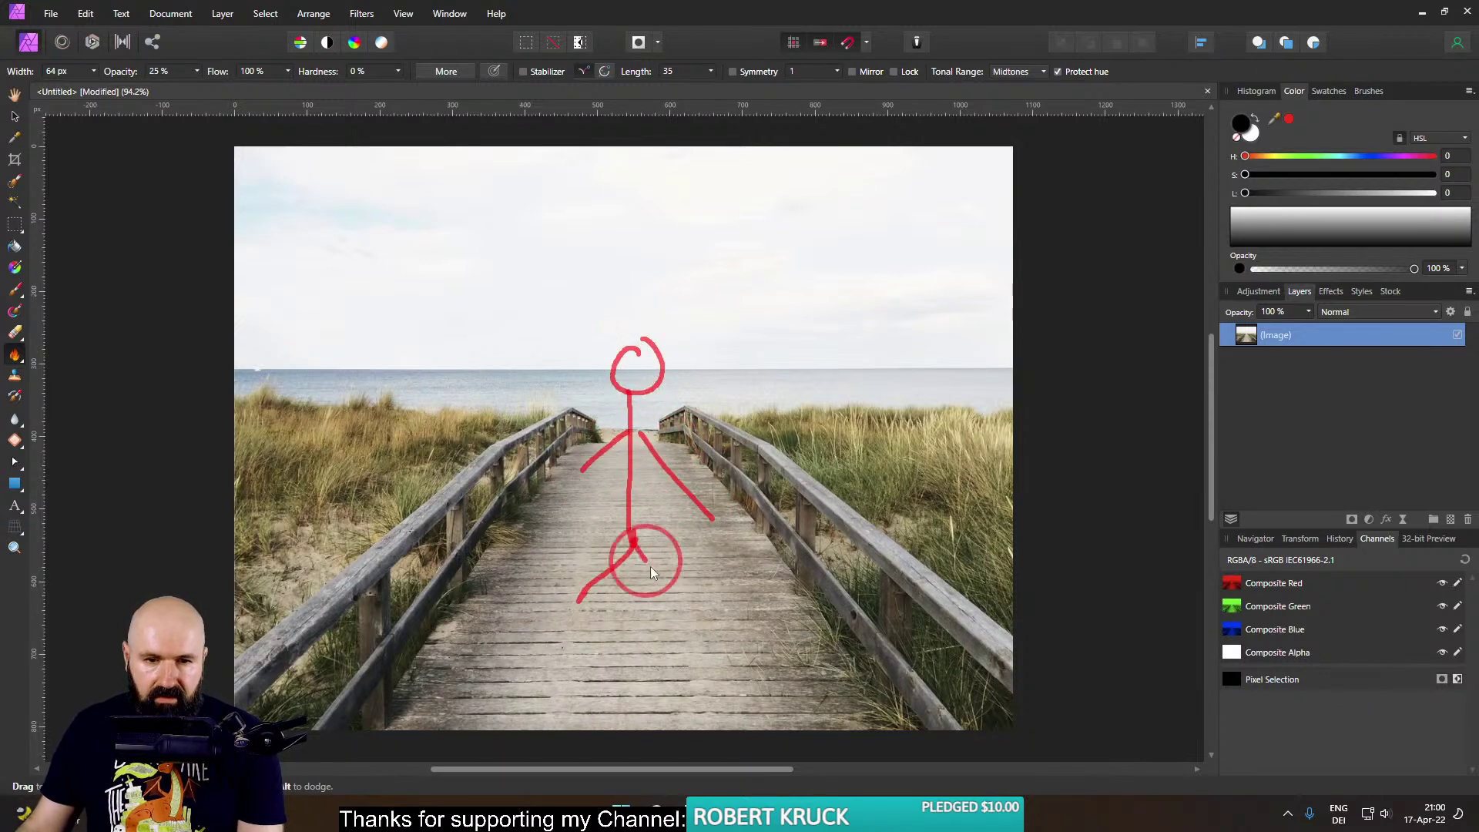
{"action": "mouse_move", "coordinate": [632, 543]}
{"action": "left_mouse_down"}
{"action": "mouse_move", "coordinate": [583, 603]}
{"action": "mouse_move", "coordinate": [570, 676]}
{"action": "left_mouse_up"}
{"action": "mouse_move", "coordinate": [632, 543]}
{"action": "left_mouse_down"}
{"action": "mouse_move", "coordinate": [701, 623]}
{"action": "mouse_move", "coordinate": [701, 664]}
{"action": "left_mouse_up"}
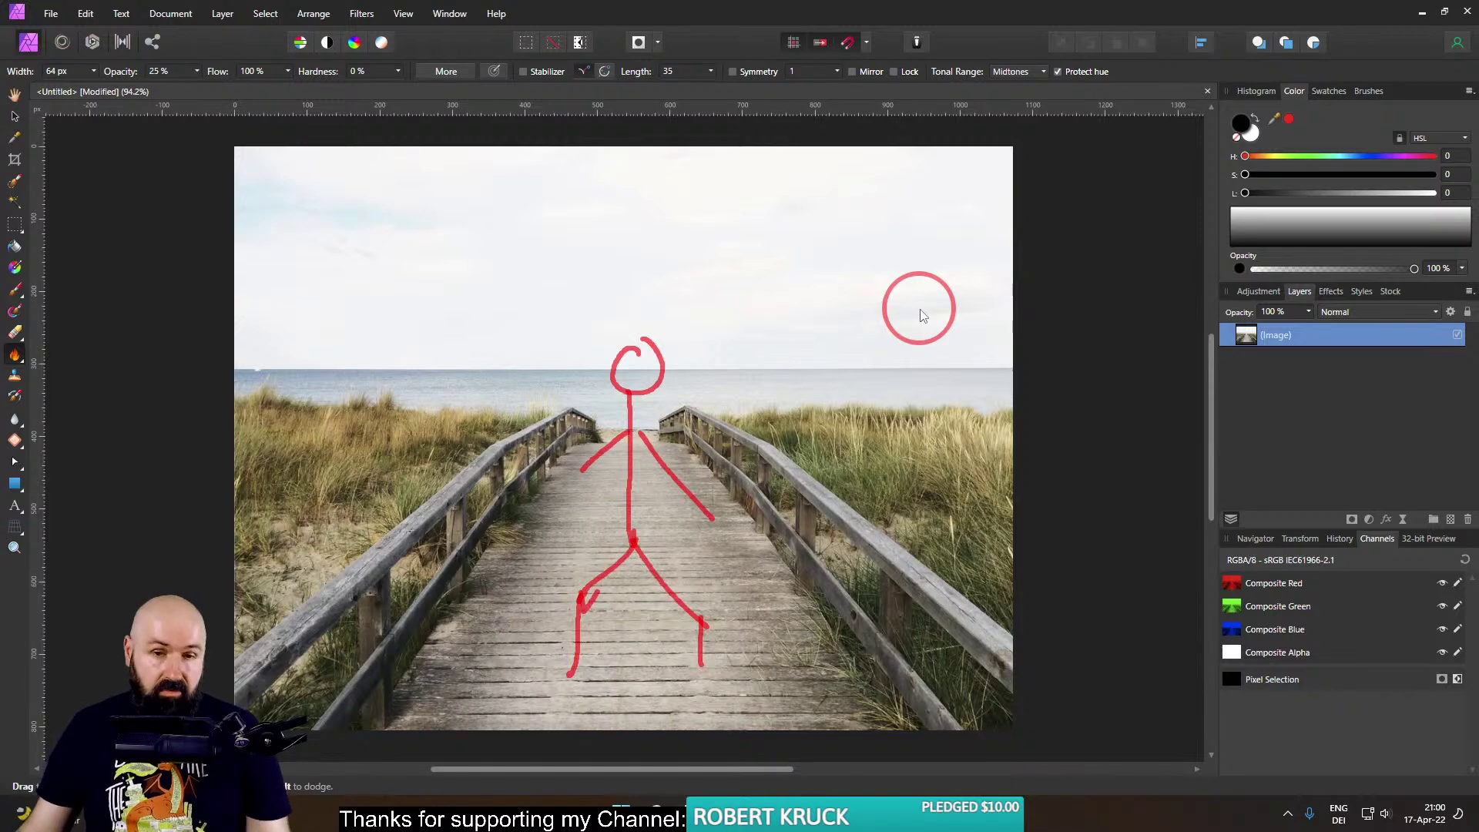
{"action": "left_click", "coordinate": [1102, 276]}
{"action": "key", "text": "Escape"}
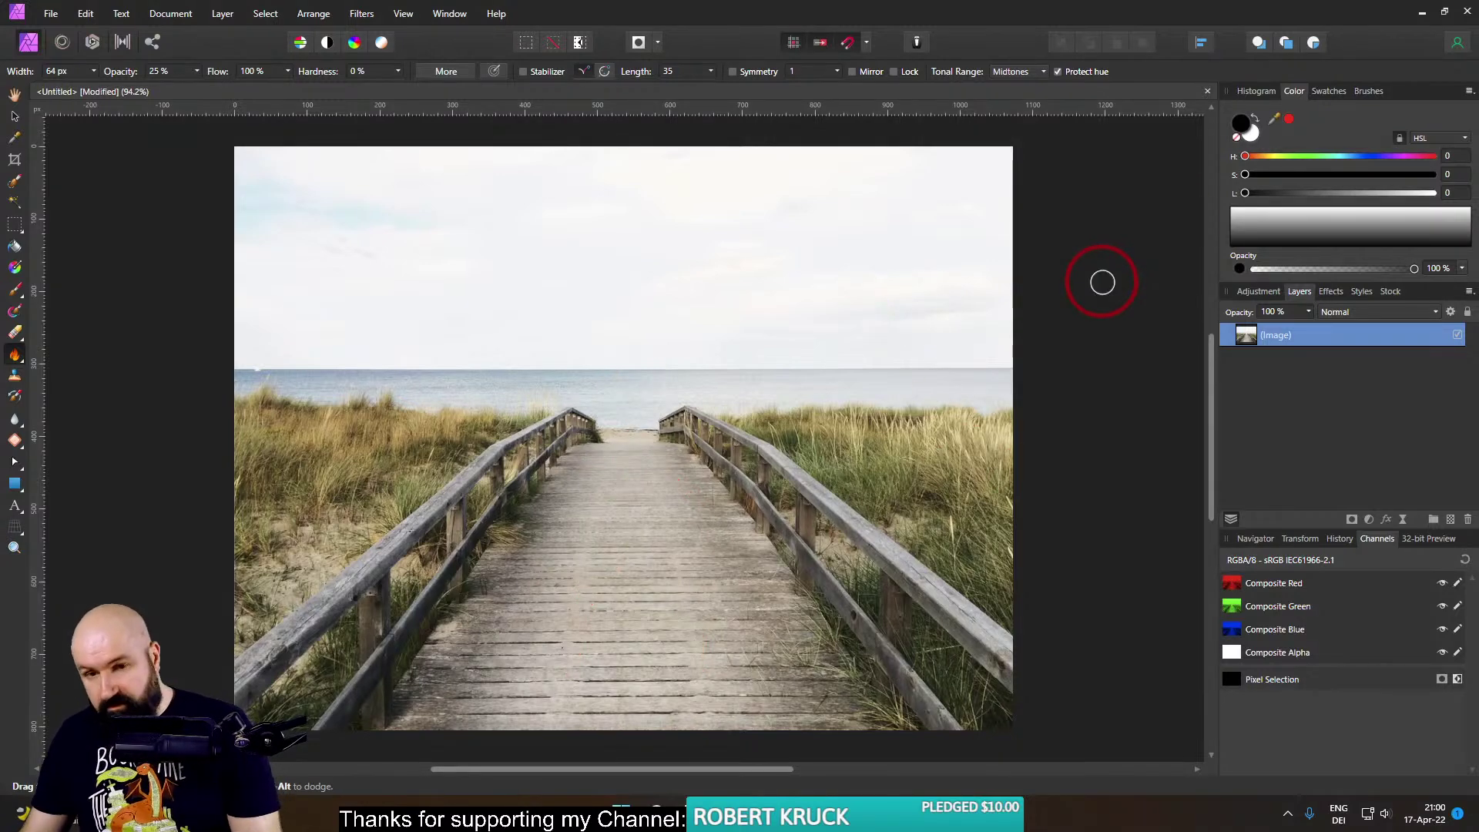
Close the boardwalk document without saving, exit Affinity Photo and return to the browser.
{"action": "key", "text": "ctrl+w"}
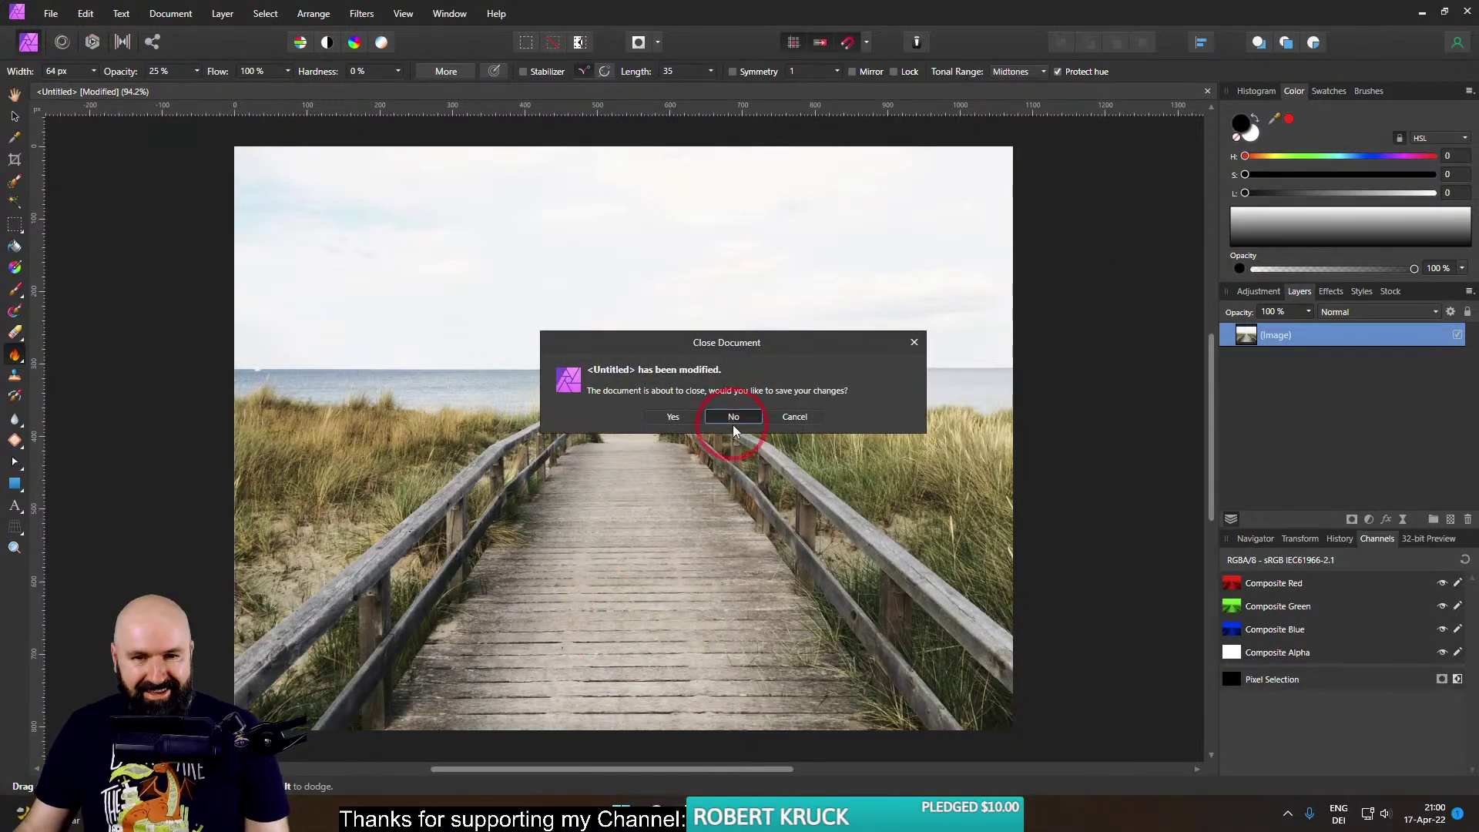
{"action": "left_click", "coordinate": [732, 417]}
{"action": "left_click", "coordinate": [1355, 96]}
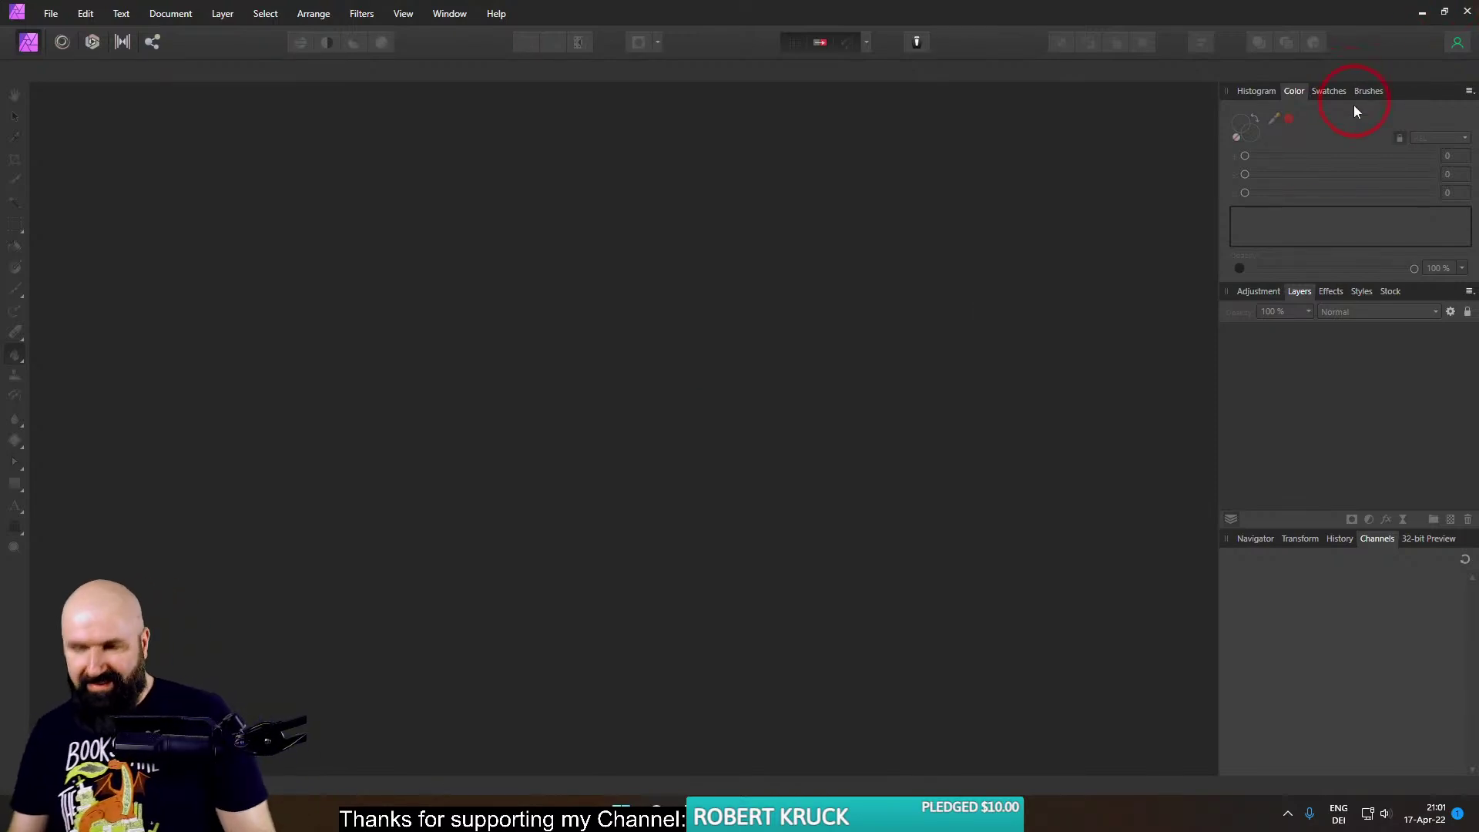
{"action": "left_click", "coordinate": [1469, 13]}
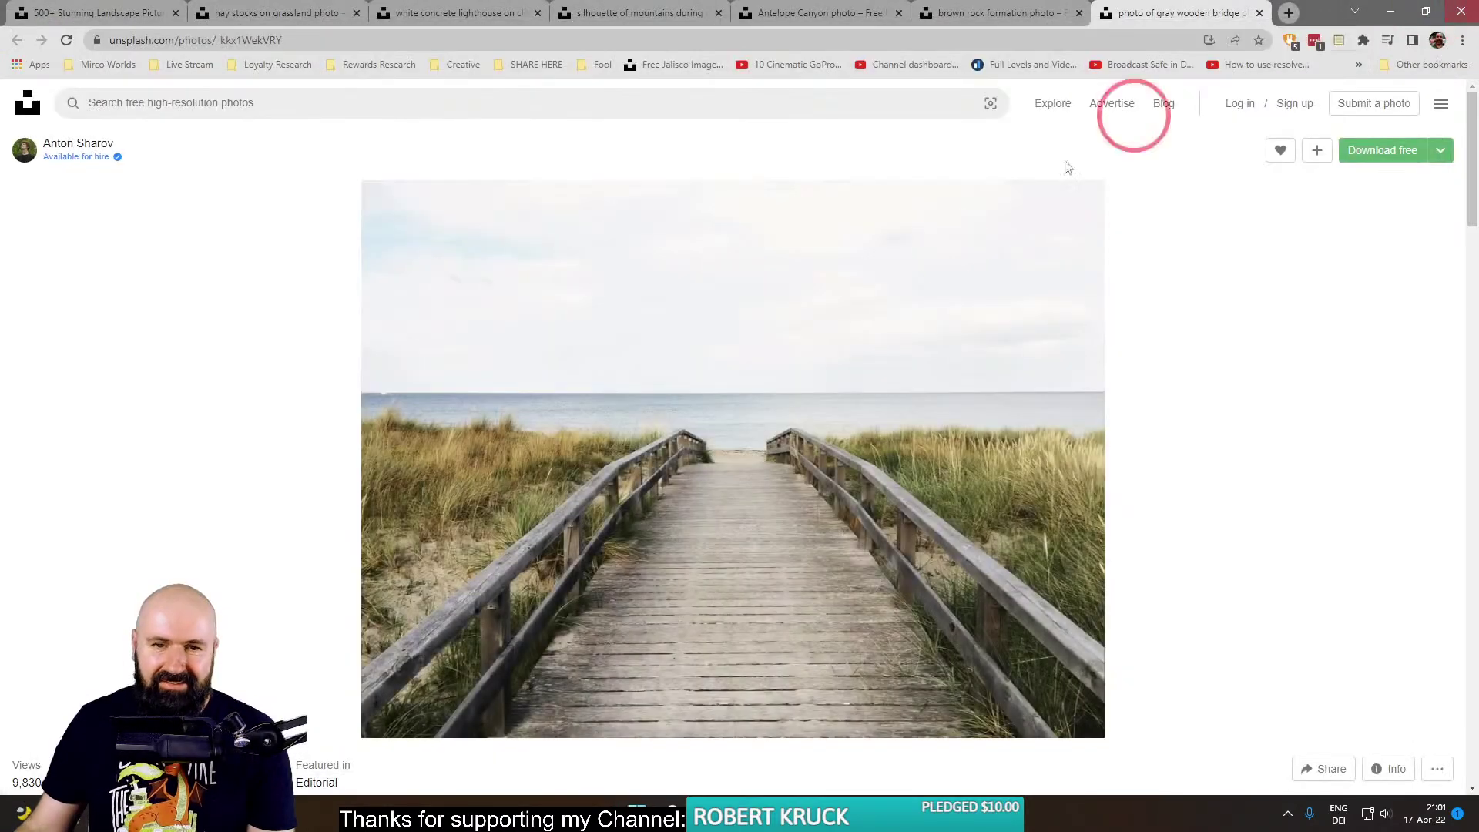
Return to the Unsplash landscape results, open the purple photo of mountains reflected on the beach in a new tab and display it.
{"action": "left_click", "coordinate": [108, 14]}
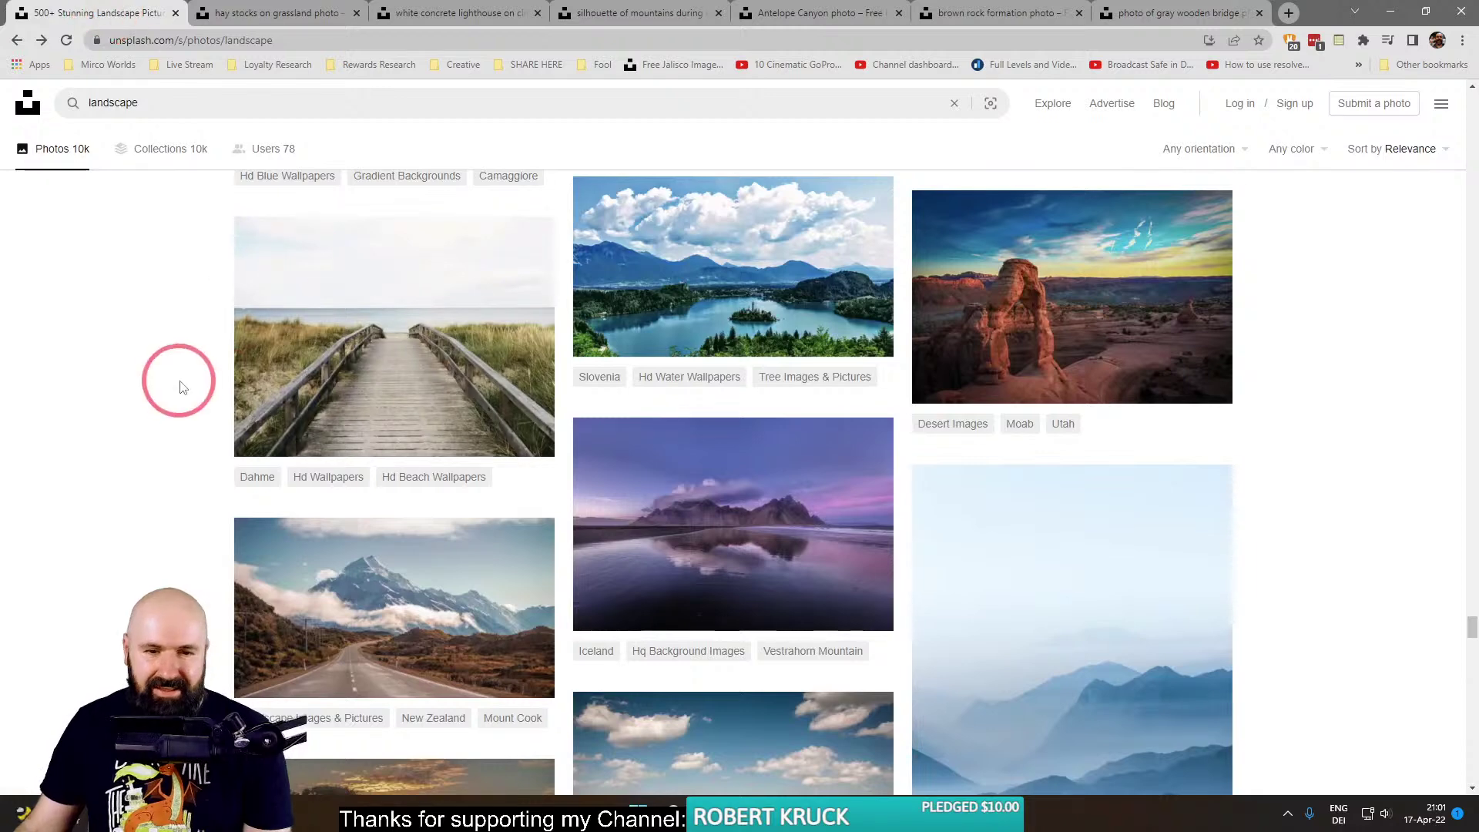
{"action": "scroll", "coordinate": [162, 386], "scroll_direction": "down", "scroll_amount": 1}
{"action": "right_click", "coordinate": [721, 433]}
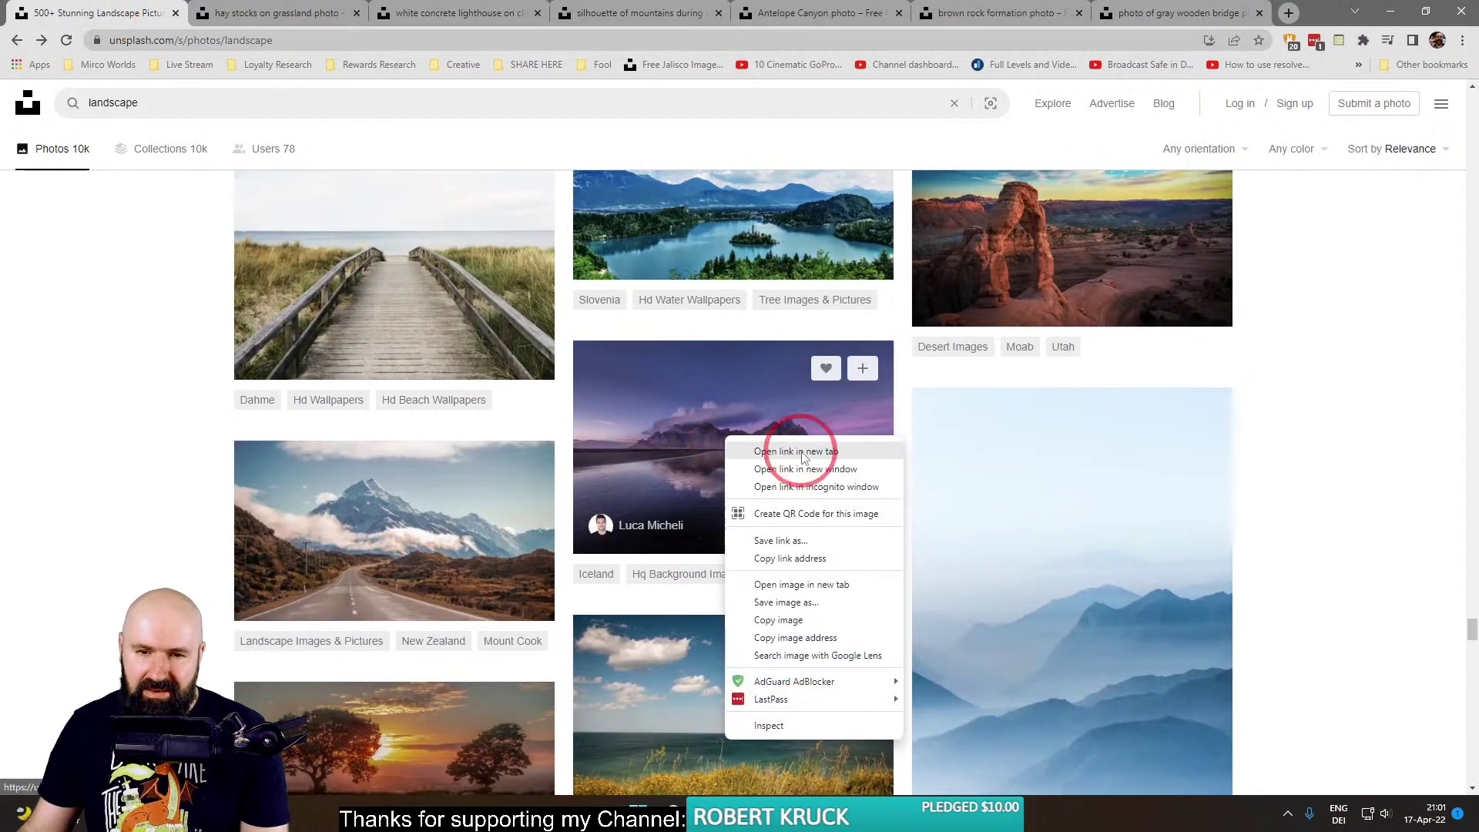
{"action": "left_click", "coordinate": [810, 453]}
{"action": "left_click", "coordinate": [1160, 15]}
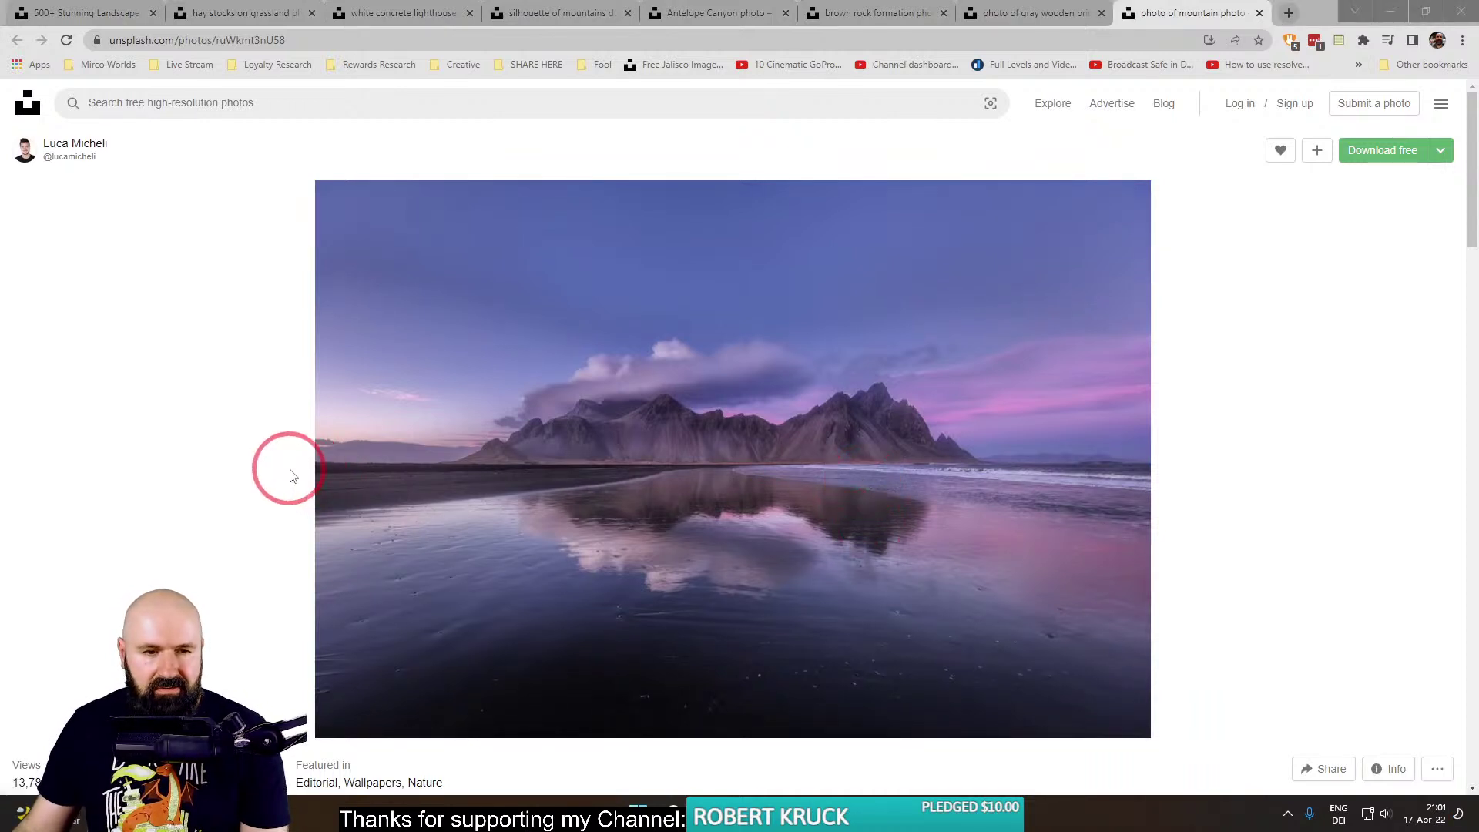
Mark the horizon and the lines converging towards the mountains on the purple beach photo, and clear the marks.
{"action": "left_click_drag", "start_coordinate": [287, 467], "coordinate": [1238, 460]}
{"action": "mouse_move", "coordinate": [263, 568]}
{"action": "left_mouse_down"}
{"action": "mouse_move", "coordinate": [663, 479]}
{"action": "mouse_move", "coordinate": [891, 518]}
{"action": "mouse_move", "coordinate": [1207, 614]}
{"action": "left_mouse_up"}
{"action": "left_click", "coordinate": [351, 698]}
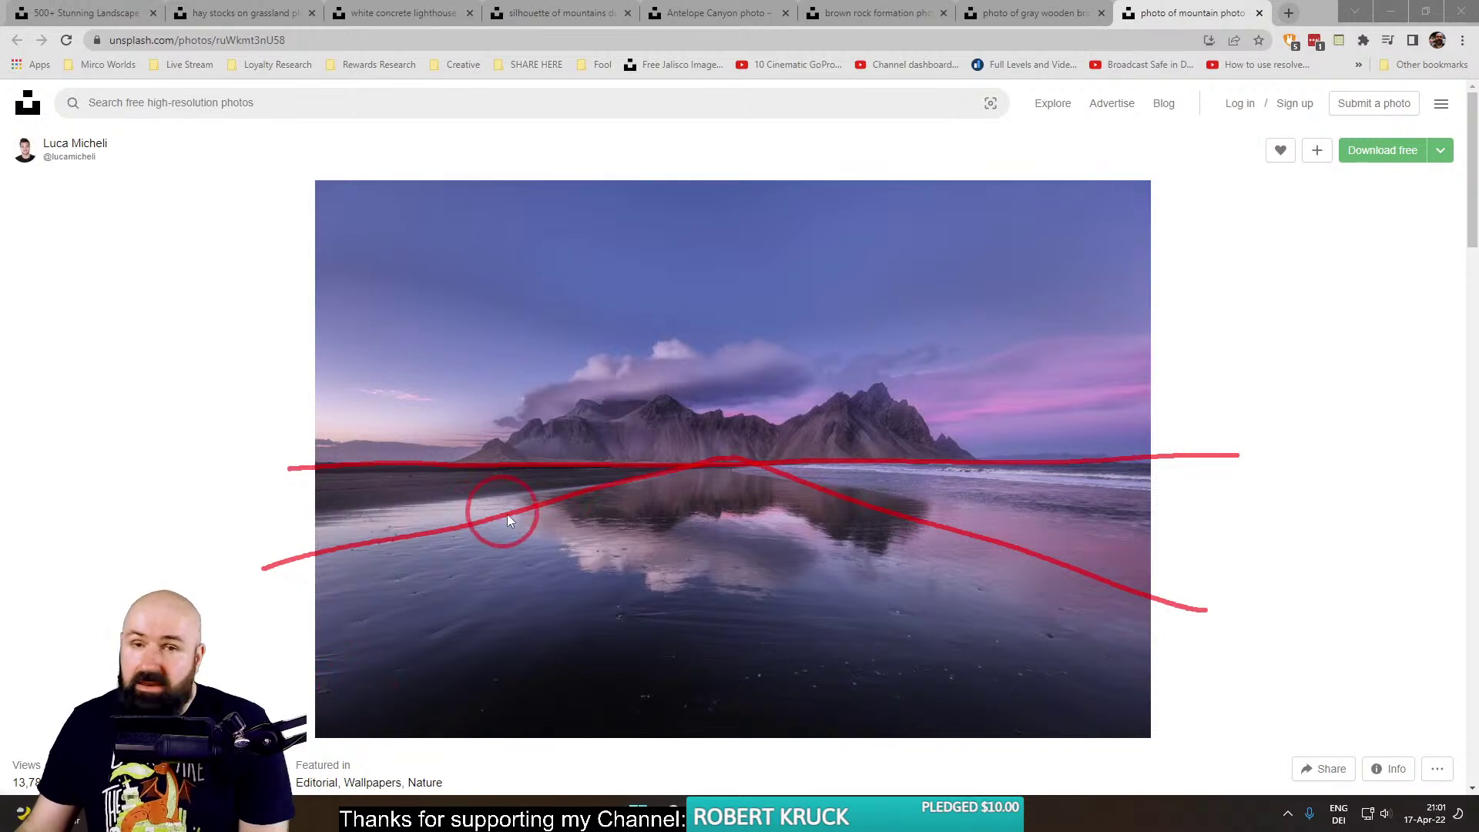
{"action": "key", "text": "Escape"}
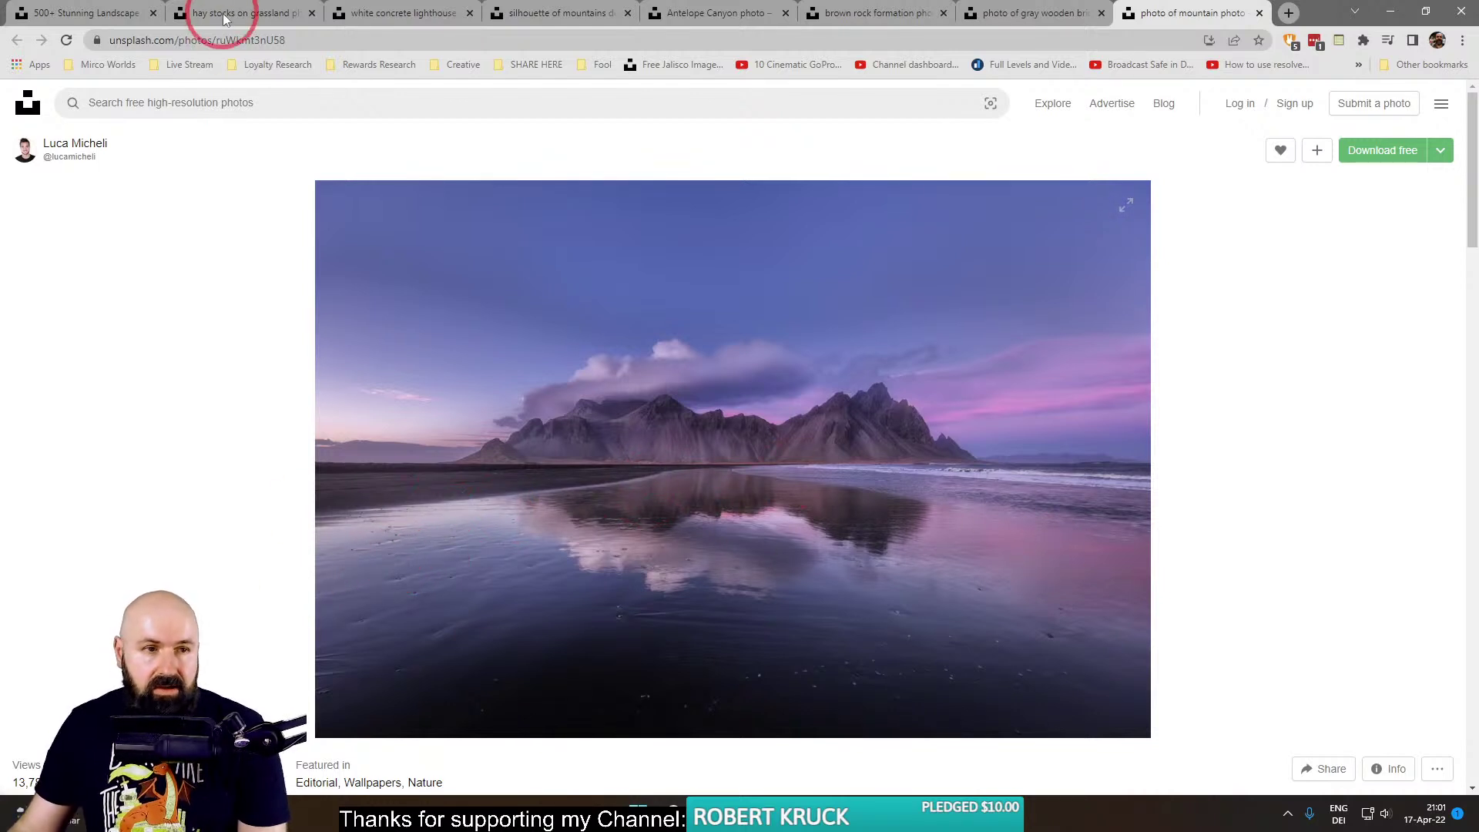
Browse further through the landscape results, open the photo of the wooden boat bow on a mountain lake in a new tab and display it.
{"action": "left_click", "coordinate": [70, 15]}
{"action": "scroll", "coordinate": [182, 439], "scroll_direction": "down", "scroll_amount": 5}
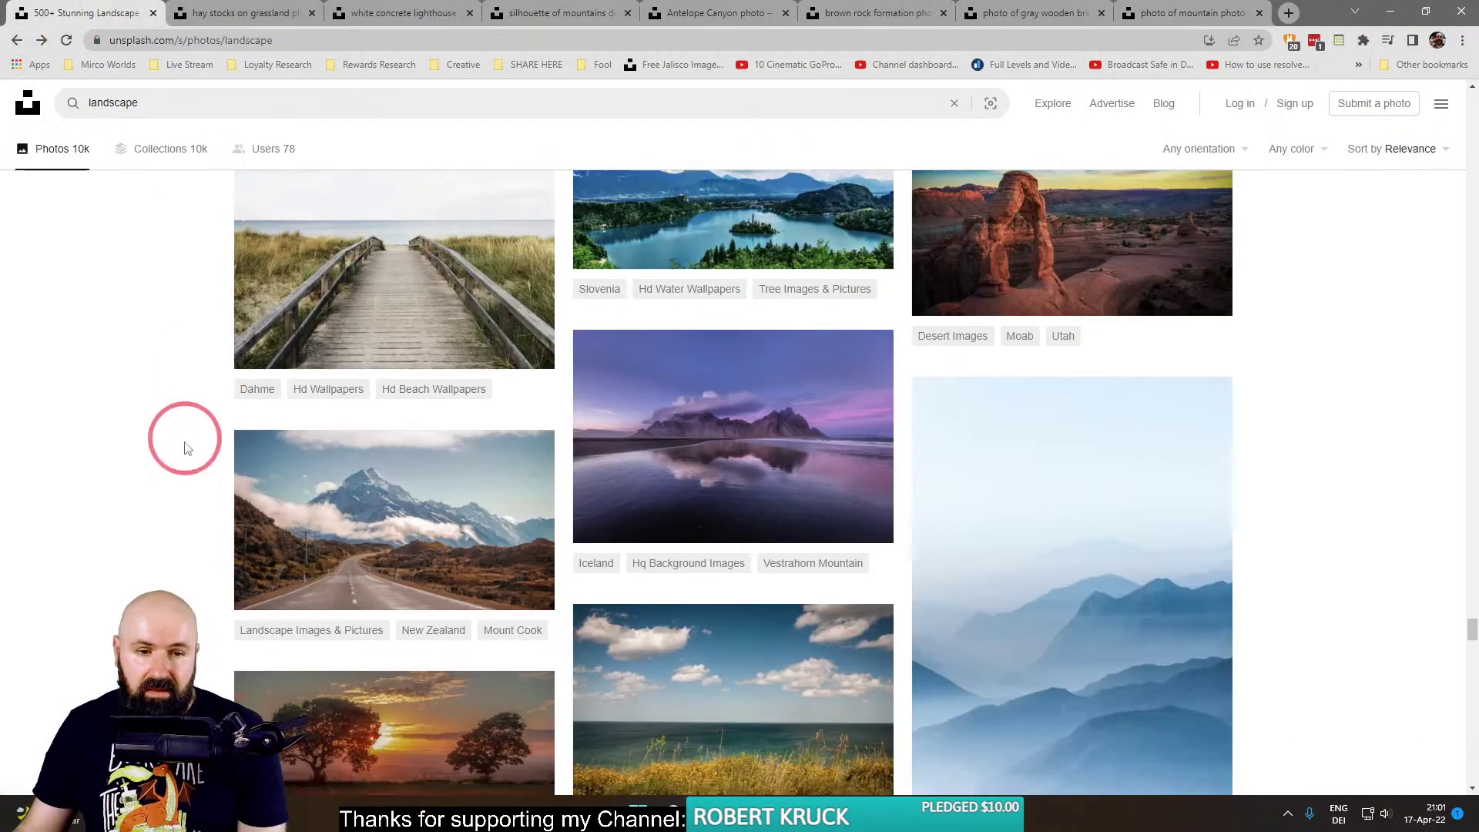
{"action": "scroll", "coordinate": [182, 455], "scroll_direction": "down", "scroll_amount": 3}
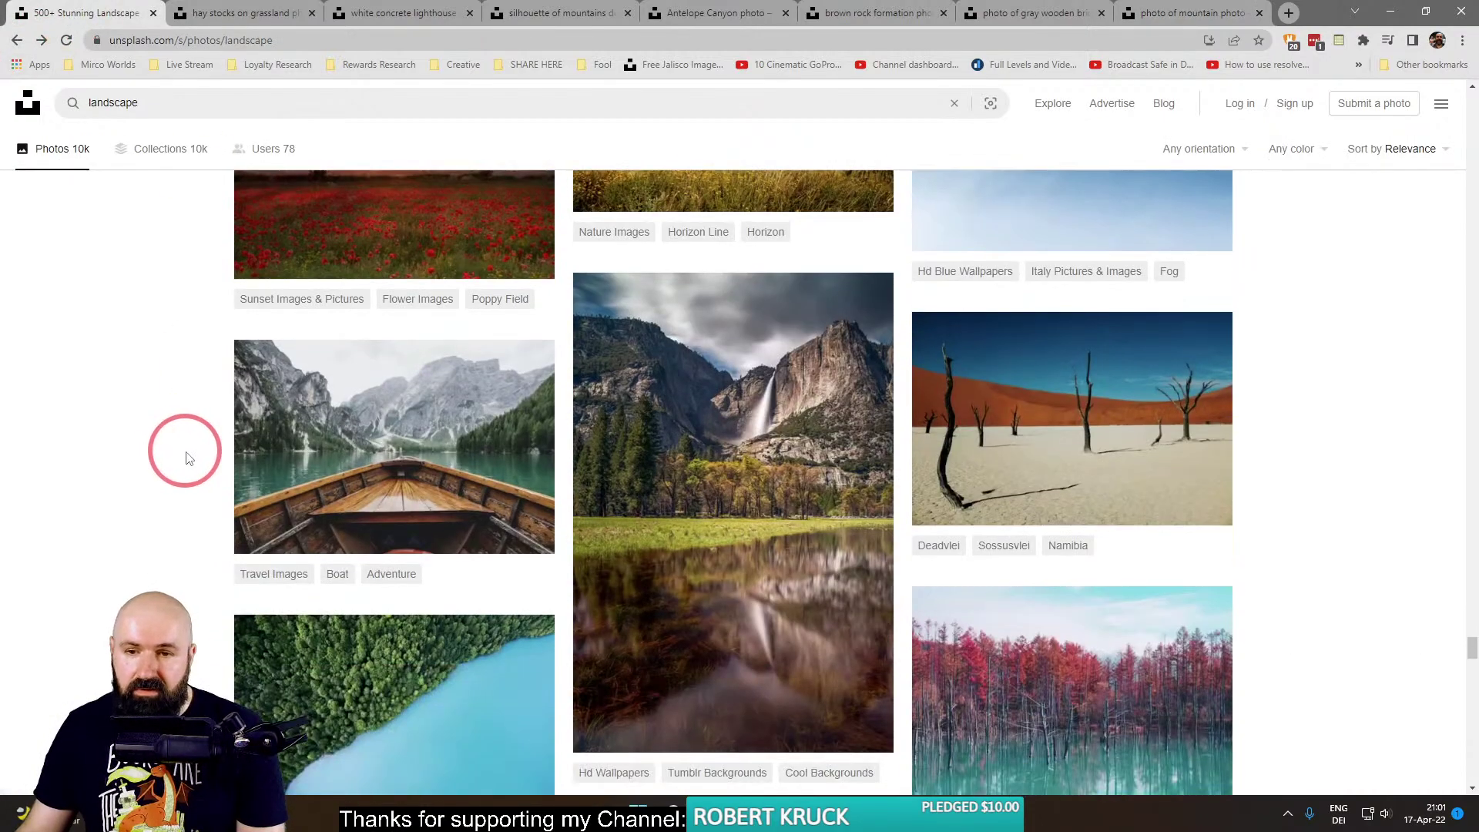
{"action": "scroll", "coordinate": [178, 455], "scroll_direction": "down", "scroll_amount": 3}
{"action": "scroll", "coordinate": [171, 454], "scroll_direction": "down", "scroll_amount": 2}
{"action": "scroll", "coordinate": [171, 455], "scroll_direction": "up", "scroll_amount": 5}
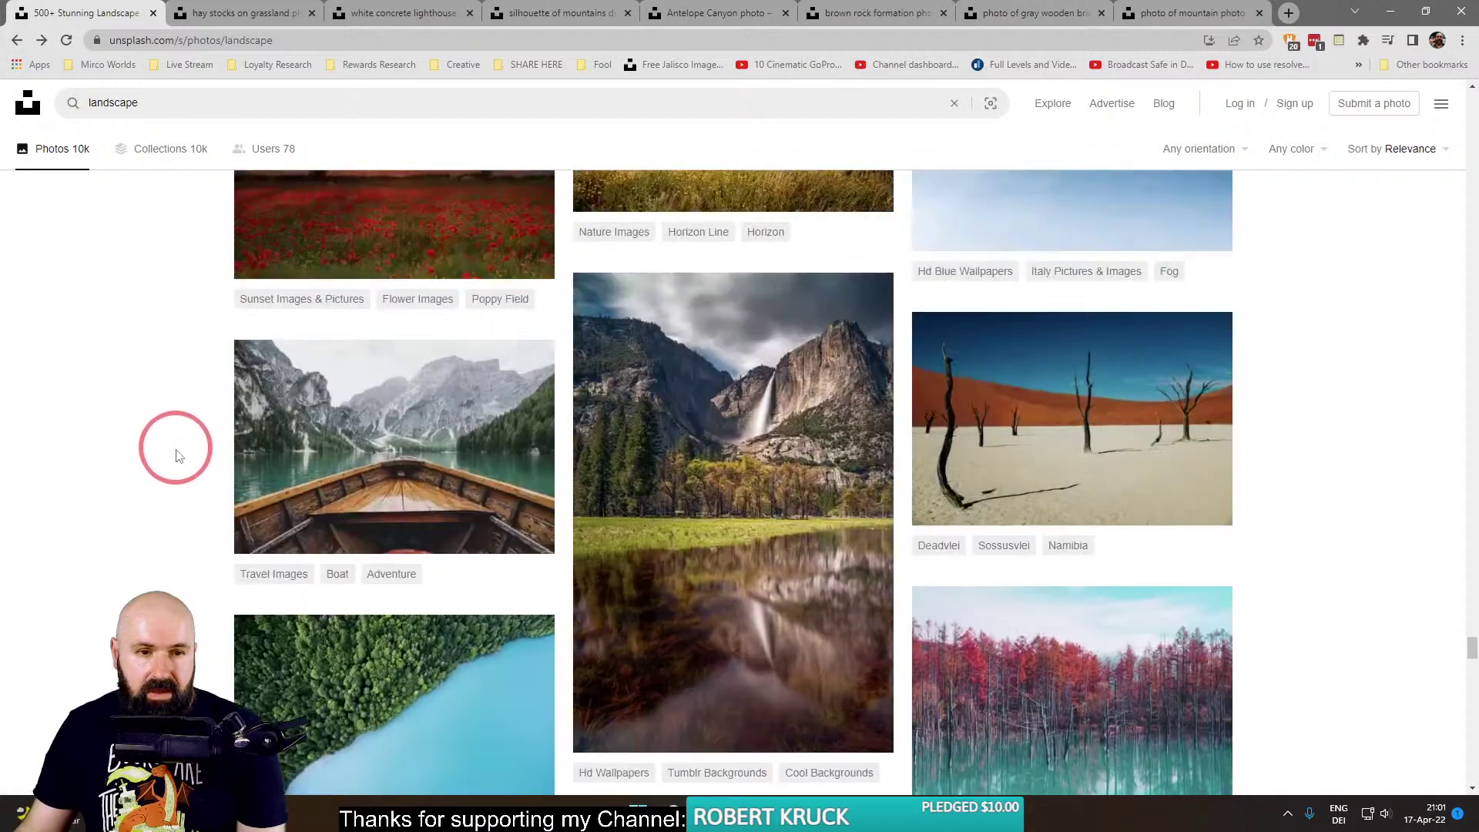
{"action": "right_click", "coordinate": [391, 439]}
{"action": "left_click", "coordinate": [483, 468]}
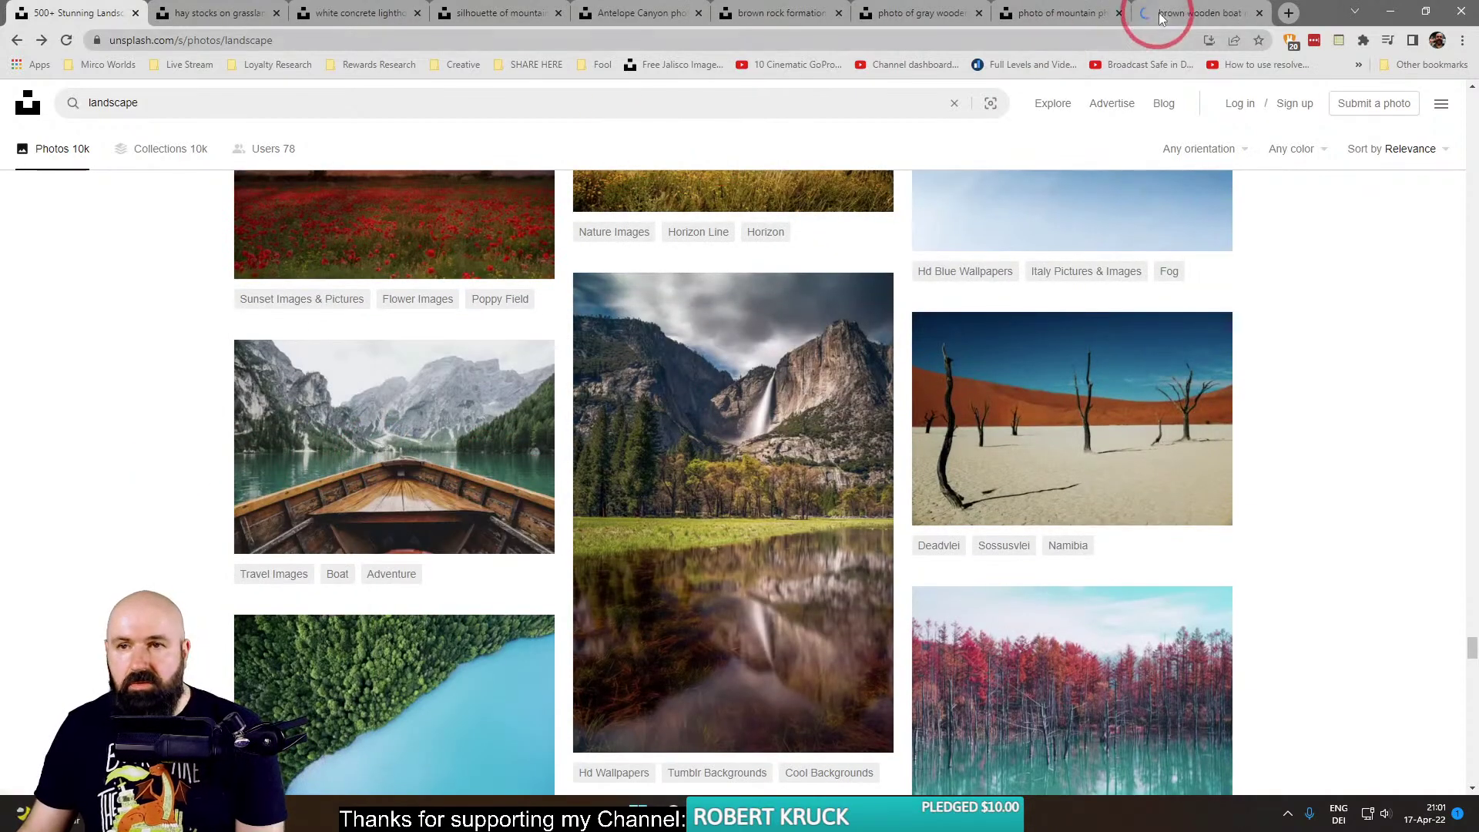
{"action": "left_click", "coordinate": [1163, 14]}
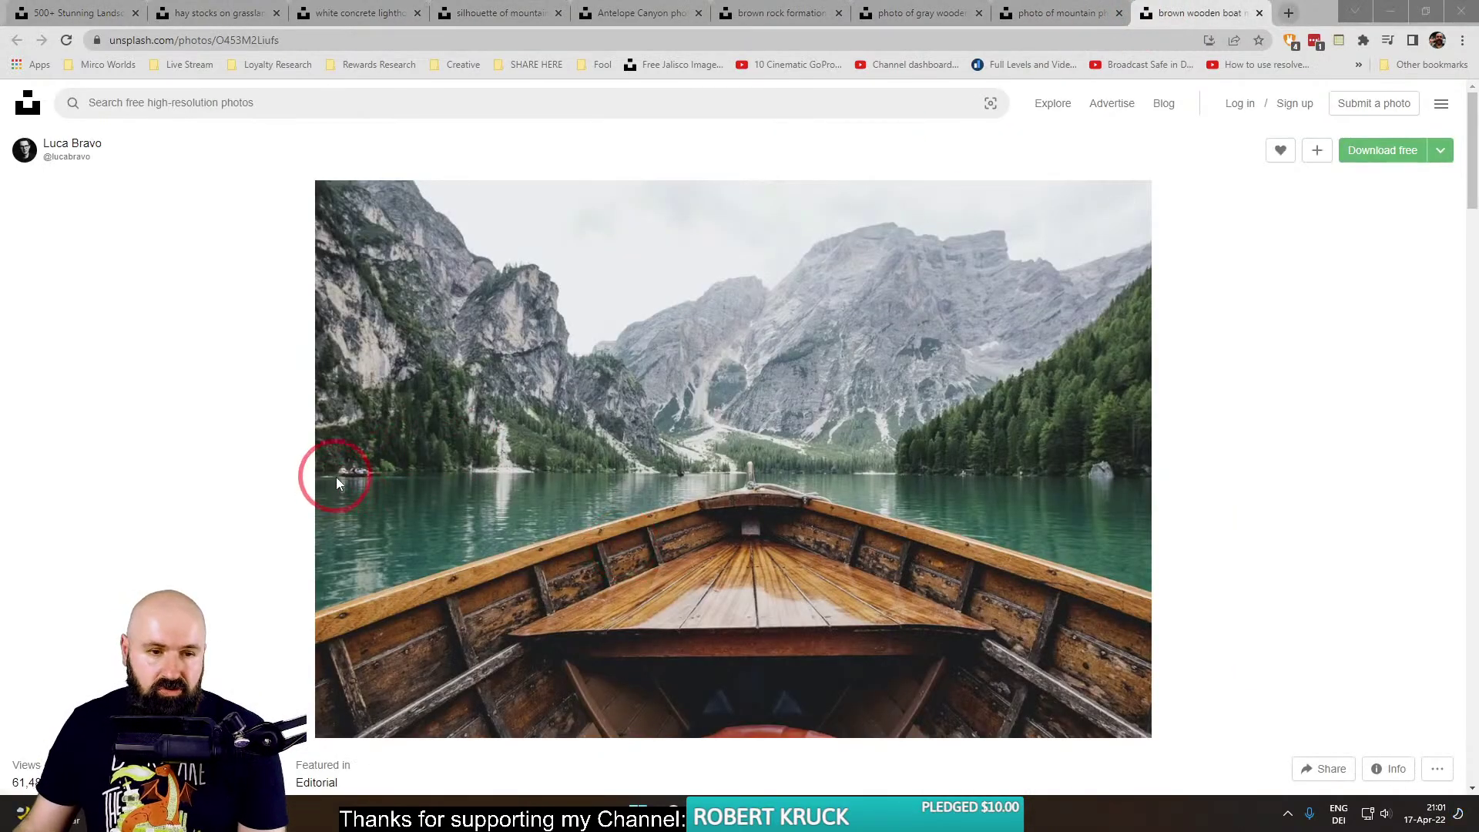
Mark the shoreline and the boat's converging side edges as leading lines on the boat photo, and clear the marks.
{"action": "left_click_drag", "start_coordinate": [301, 475], "coordinate": [1237, 472]}
{"action": "mouse_move", "coordinate": [291, 626]}
{"action": "left_mouse_down"}
{"action": "mouse_move", "coordinate": [773, 487]}
{"action": "mouse_move", "coordinate": [1228, 624]}
{"action": "left_mouse_up"}
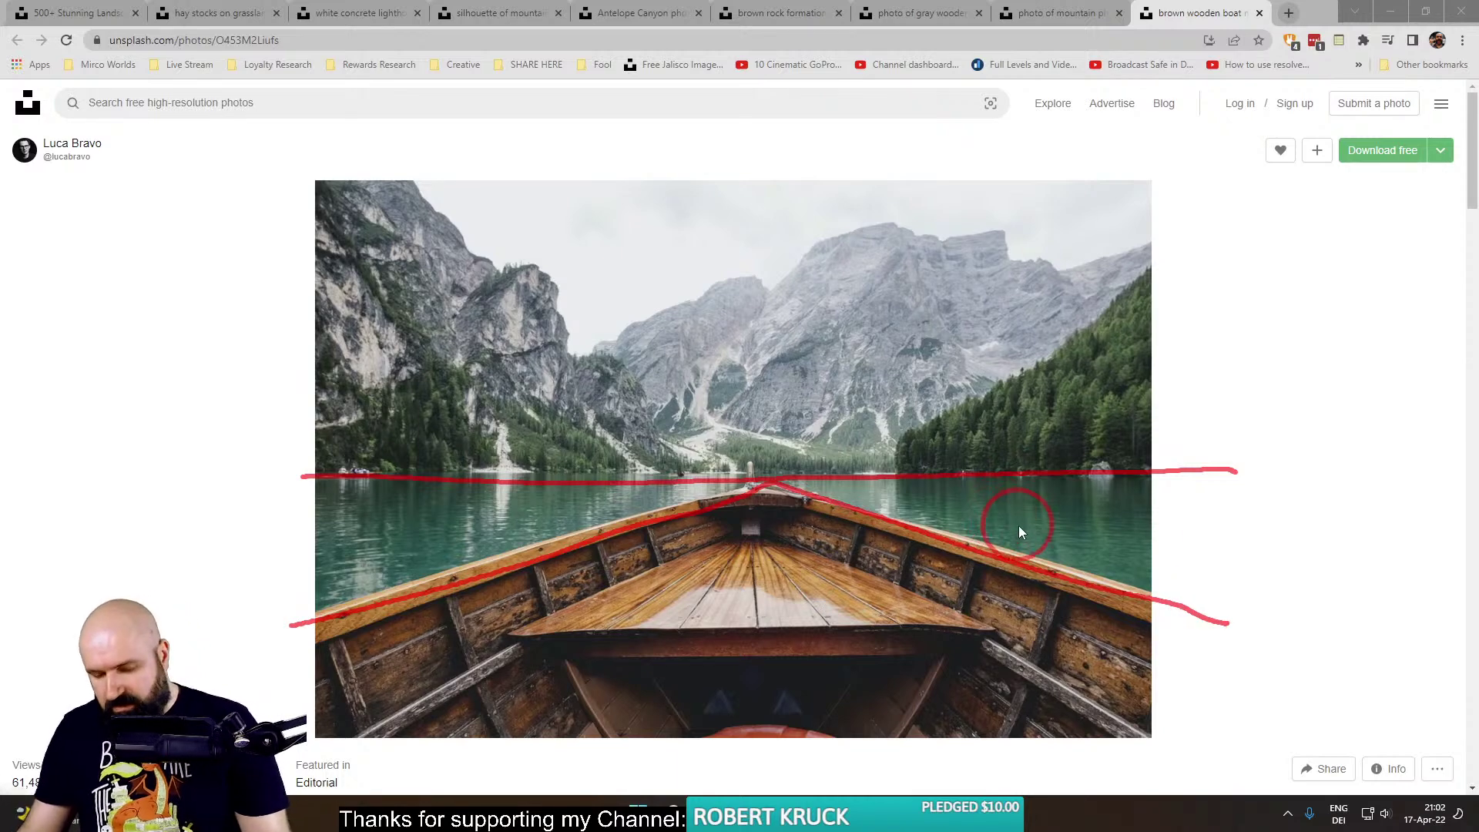
{"action": "key", "text": "Escape"}
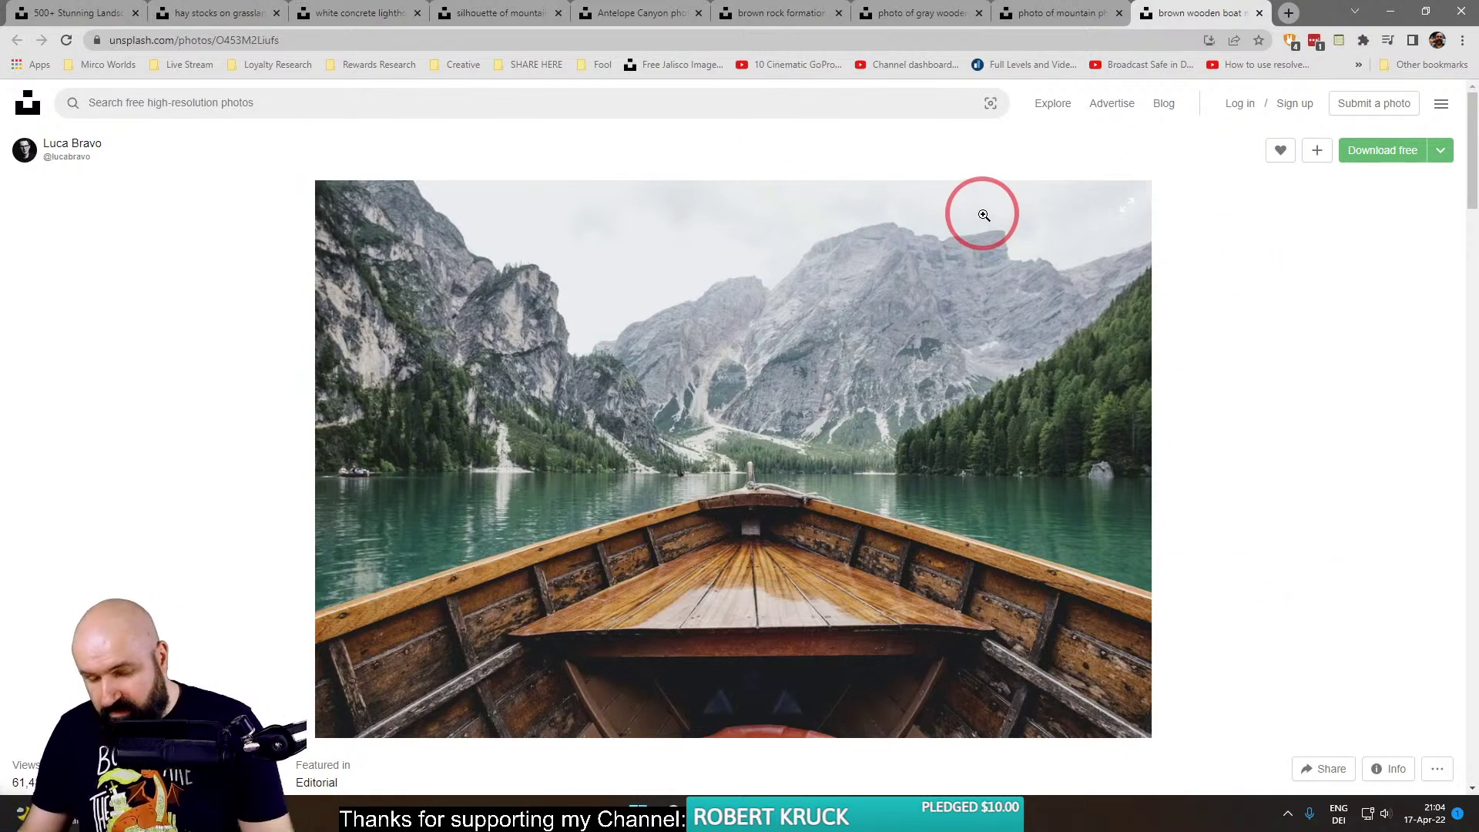
Return to the landscape results, open the photo of withered trees in front of a red dune in a new tab and display it.
{"action": "left_click", "coordinate": [63, 17]}
{"action": "scroll", "coordinate": [194, 356], "scroll_direction": "down", "scroll_amount": 2}
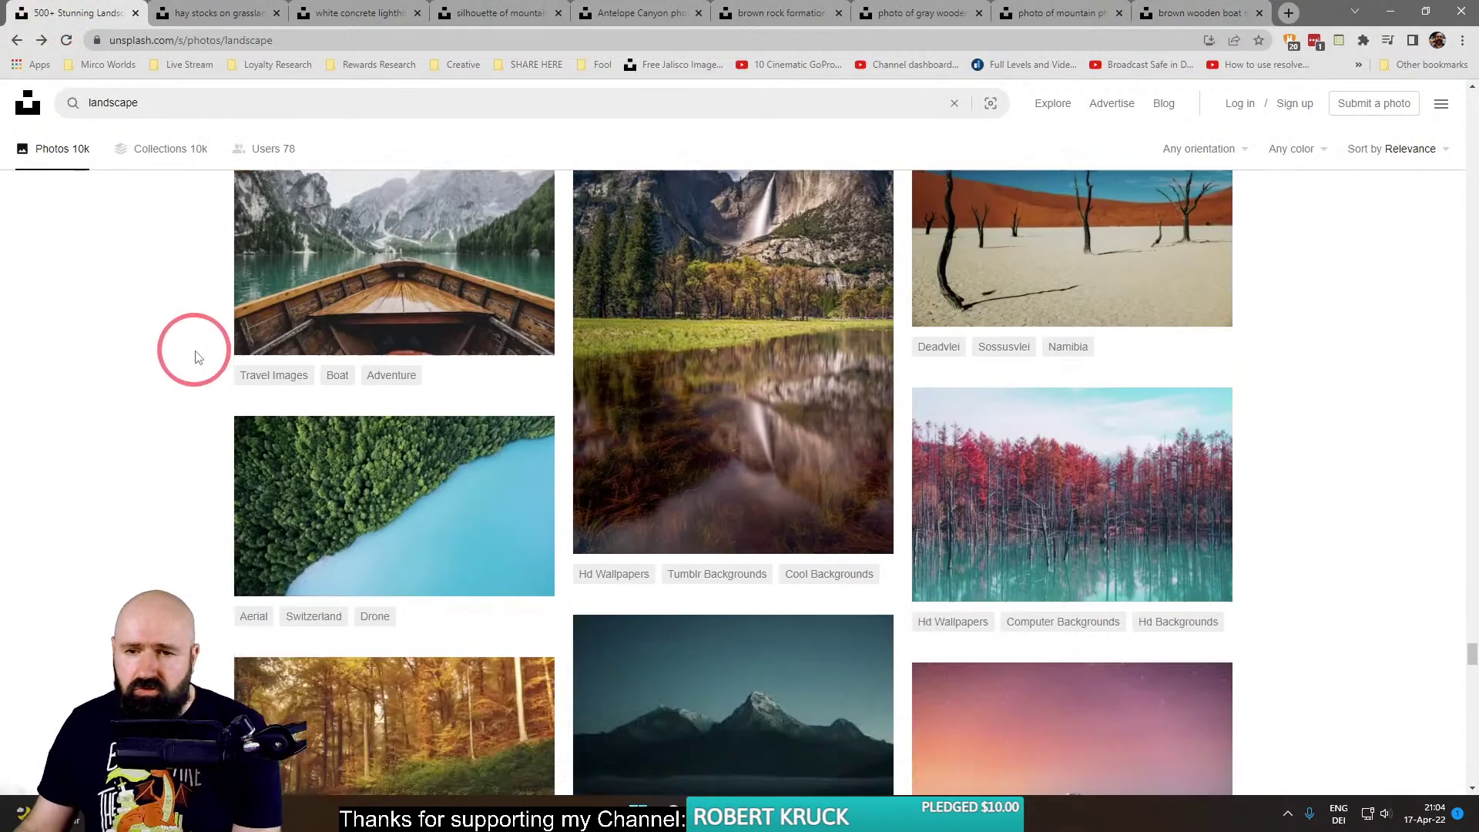
{"action": "scroll", "coordinate": [195, 356], "scroll_direction": "down", "scroll_amount": 2}
{"action": "scroll", "coordinate": [193, 350], "scroll_direction": "up", "scroll_amount": 4}
{"action": "right_click", "coordinate": [986, 329]}
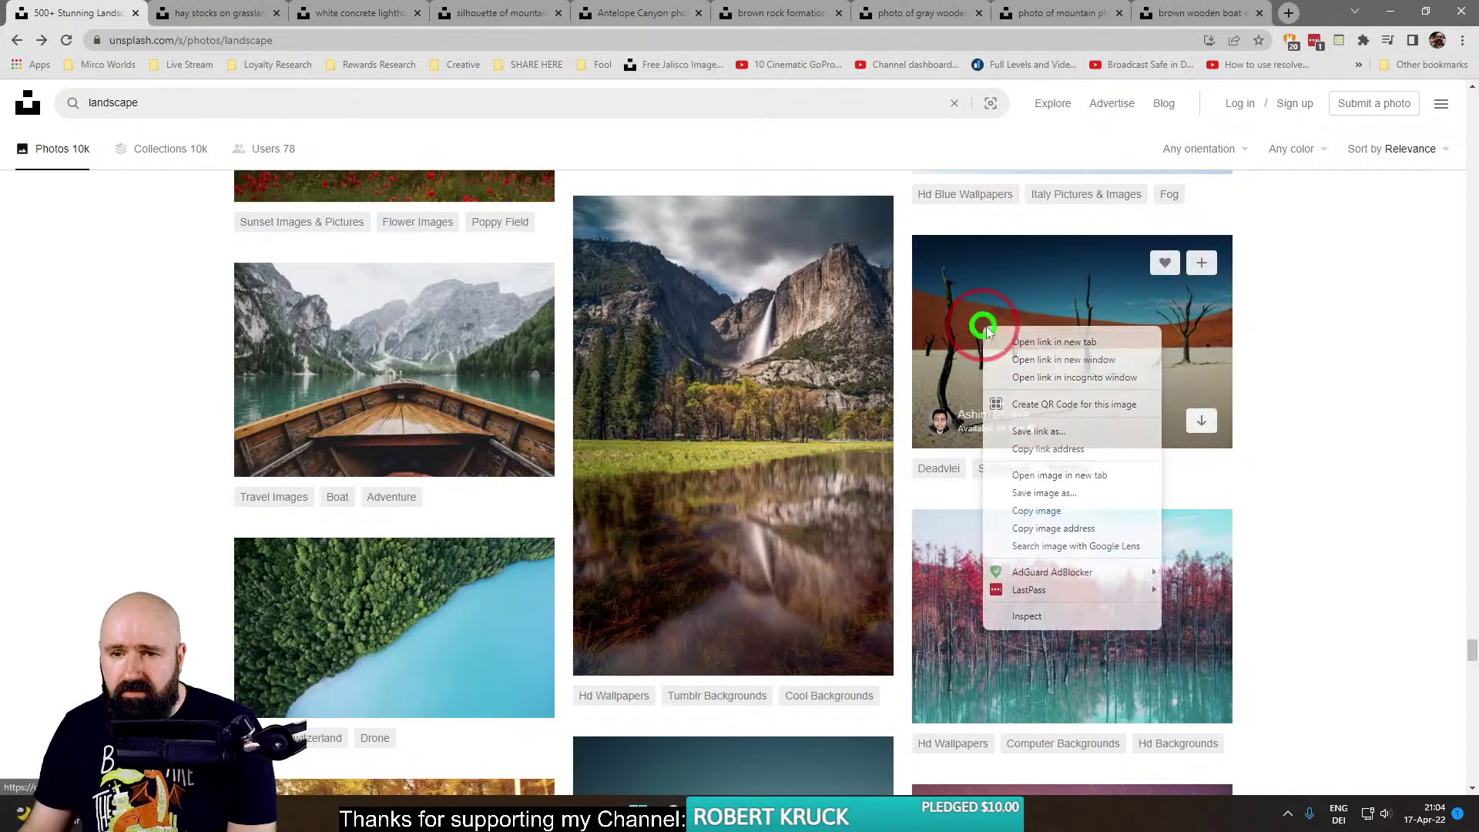
{"action": "left_click", "coordinate": [1036, 342]}
{"action": "left_click", "coordinate": [1155, 15]}
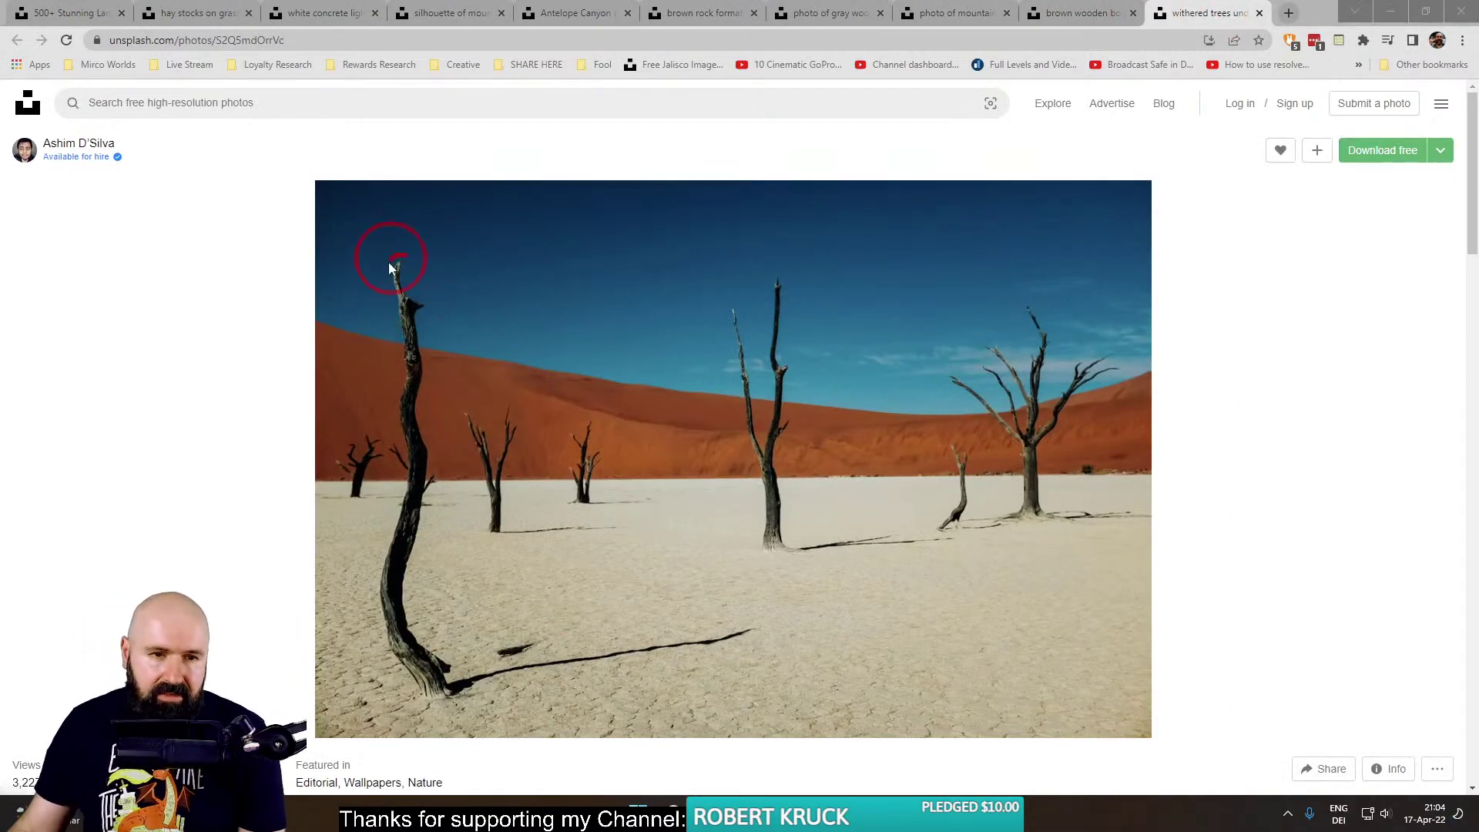
Circle the tall foreground tree and two small background trees in the desert photo to compare their sizes, and clear the circles.
{"action": "mouse_move", "coordinate": [391, 268]}
{"action": "left_mouse_down"}
{"action": "mouse_move", "coordinate": [344, 624]}
{"action": "mouse_move", "coordinate": [406, 717]}
{"action": "mouse_move", "coordinate": [431, 385]}
{"action": "mouse_move", "coordinate": [402, 286]}
{"action": "left_mouse_up"}
{"action": "mouse_move", "coordinate": [567, 416]}
{"action": "left_mouse_down"}
{"action": "mouse_move", "coordinate": [591, 428]}
{"action": "mouse_move", "coordinate": [546, 404]}
{"action": "left_mouse_up"}
{"action": "left_click_drag", "start_coordinate": [978, 450], "coordinate": [959, 427]}
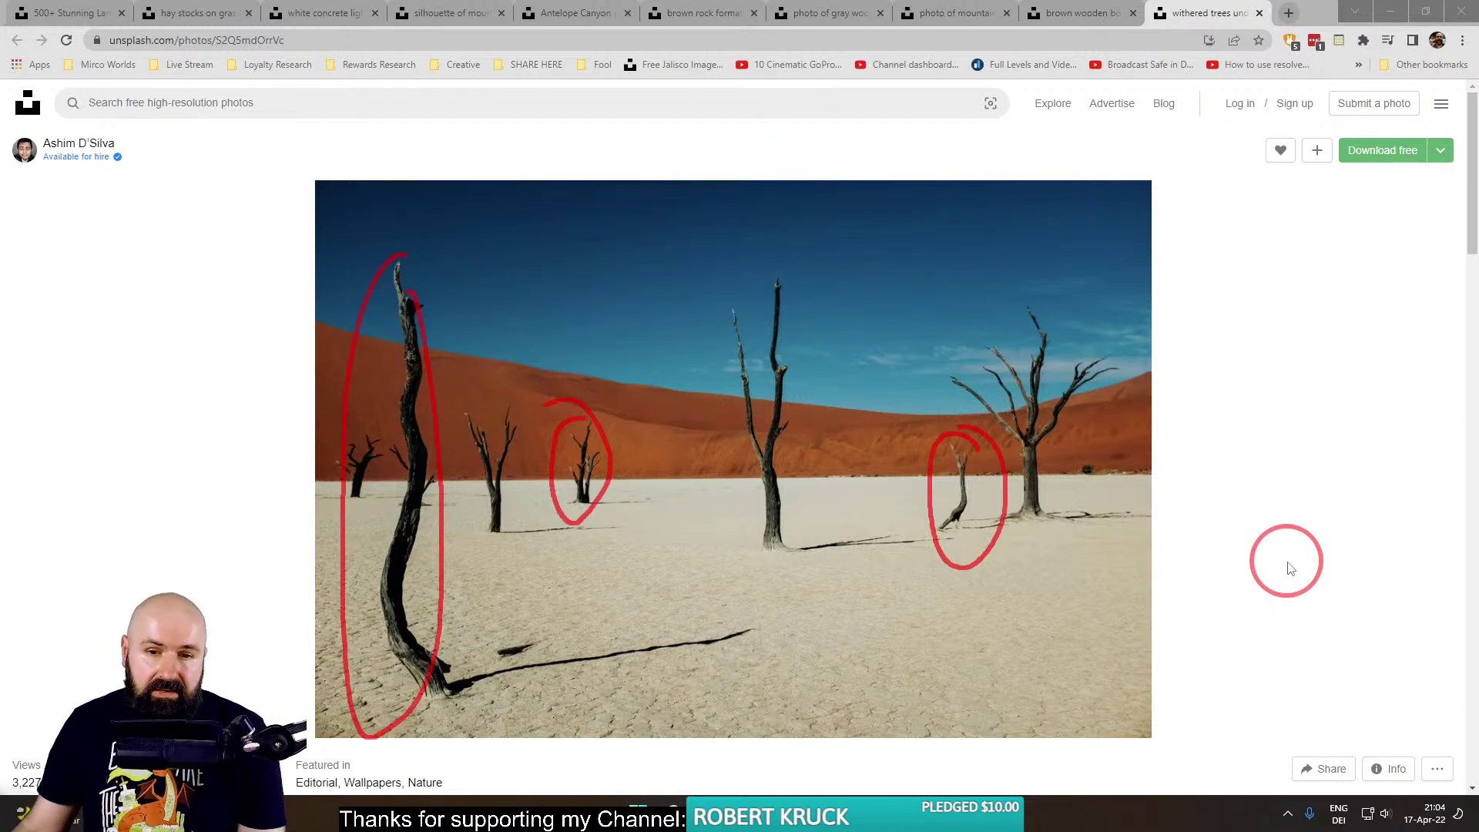
{"action": "key", "text": "Escape"}
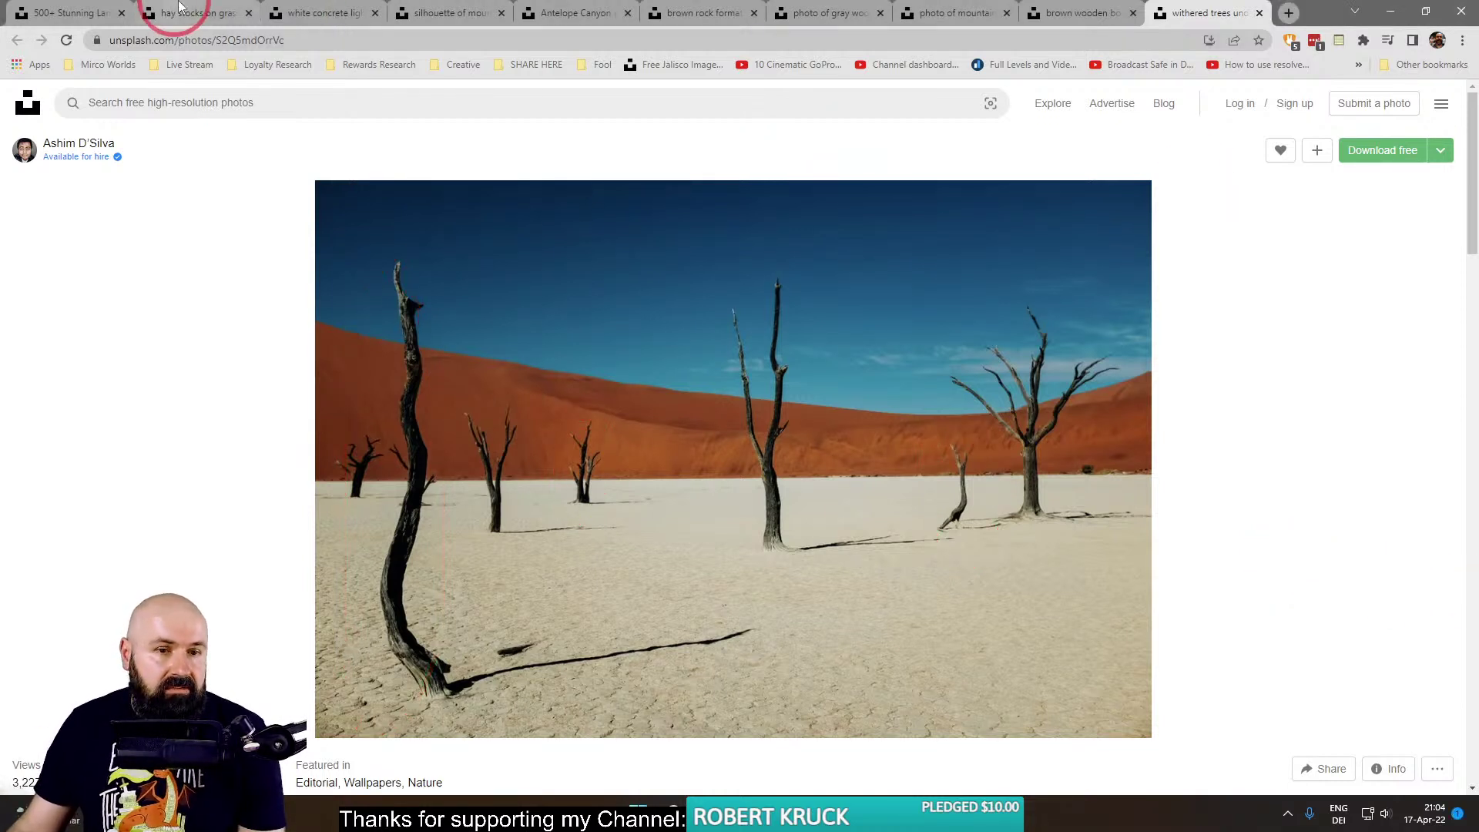
Mark the line where the desert ground meets the dune, circle areas of the ground and the sky, and clear the marks.
{"action": "left_click_drag", "start_coordinate": [288, 476], "coordinate": [1183, 464]}
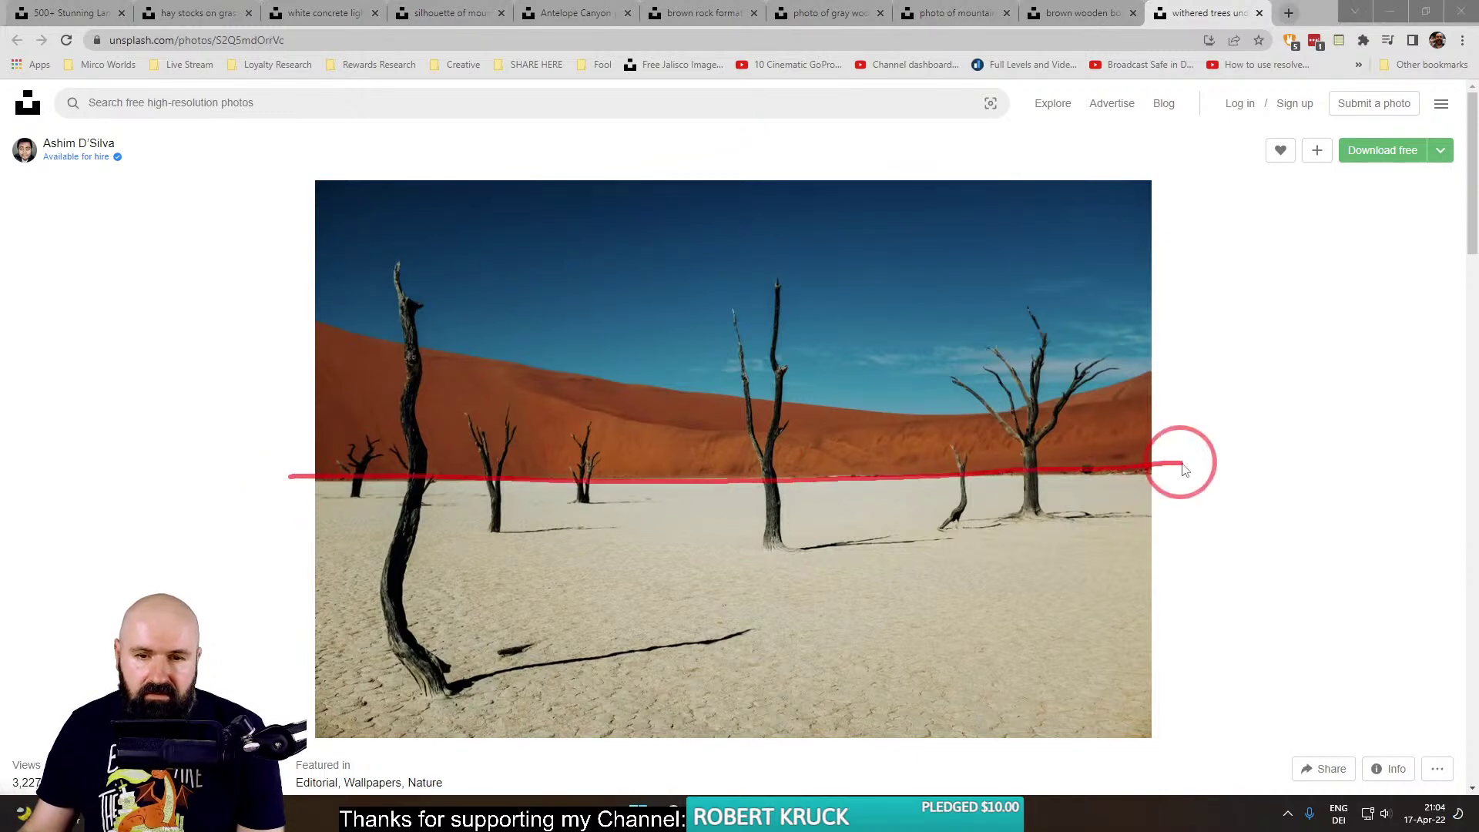
{"action": "left_click_drag", "start_coordinate": [667, 570], "coordinate": [678, 590]}
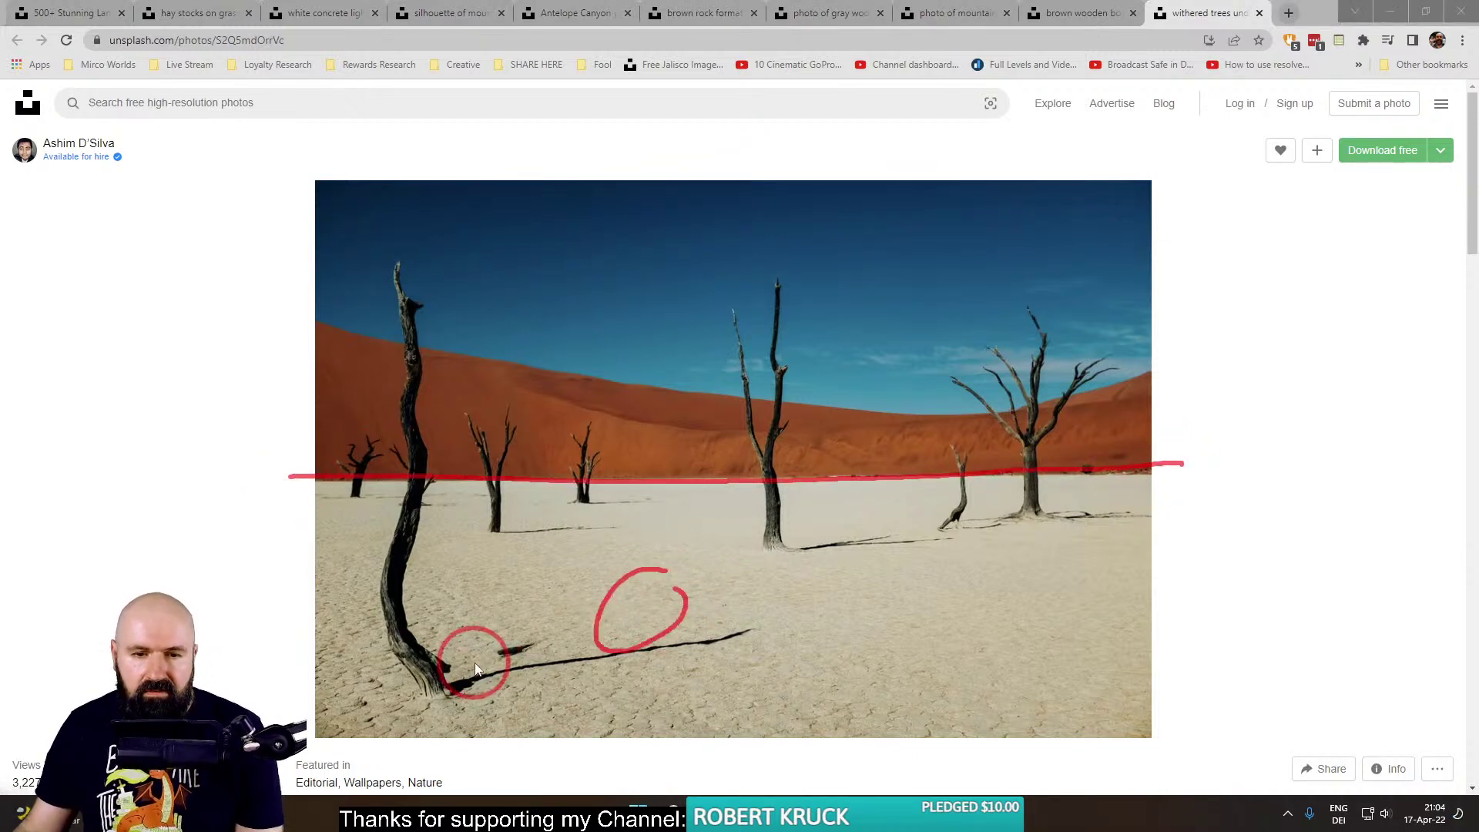
{"action": "left_click_drag", "start_coordinate": [573, 609], "coordinate": [570, 590]}
{"action": "key", "text": "ctrl+z"}
{"action": "left_click_drag", "start_coordinate": [674, 270], "coordinate": [593, 297]}
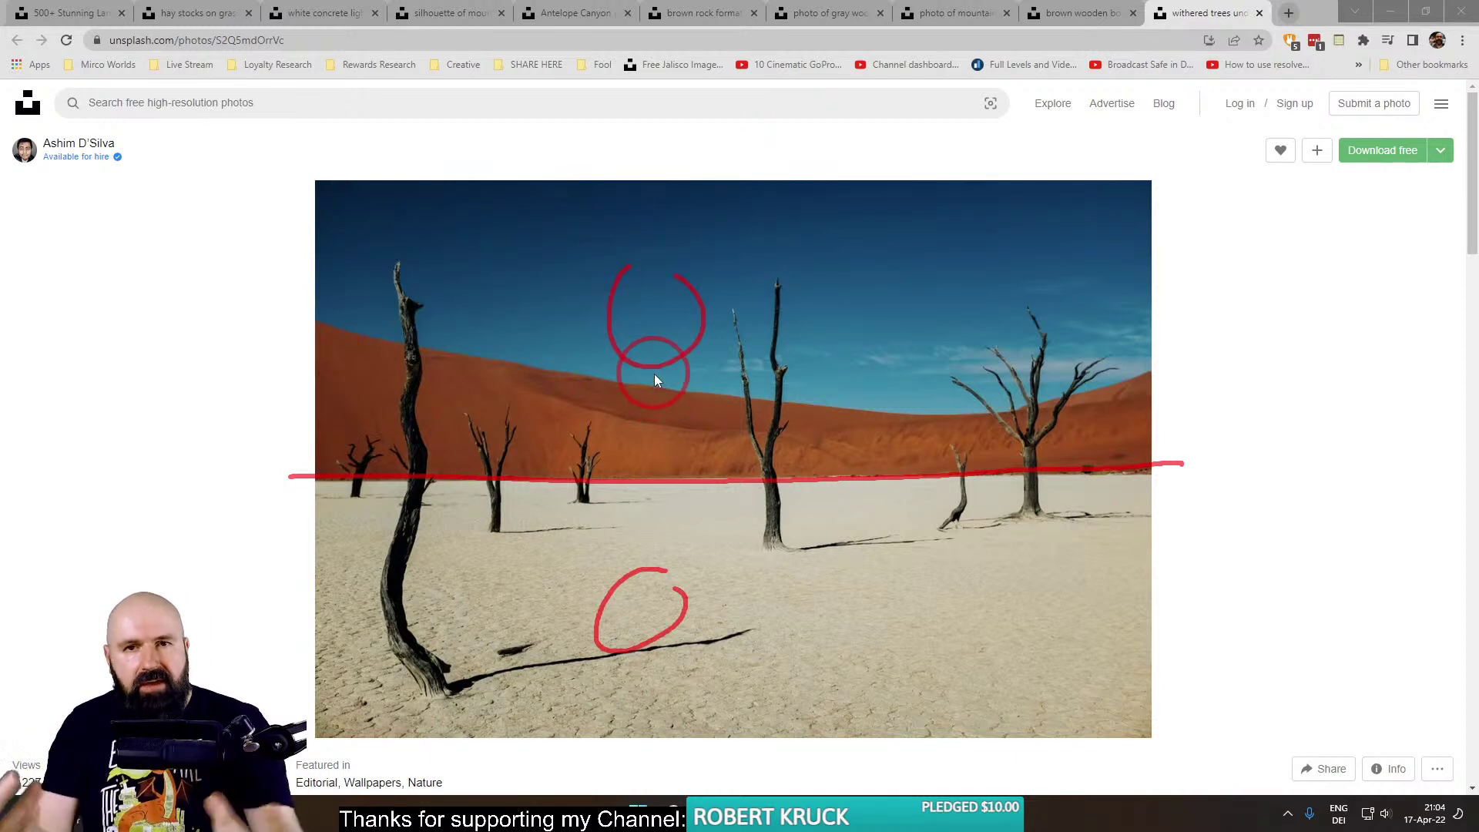
{"action": "key", "text": "Escape"}
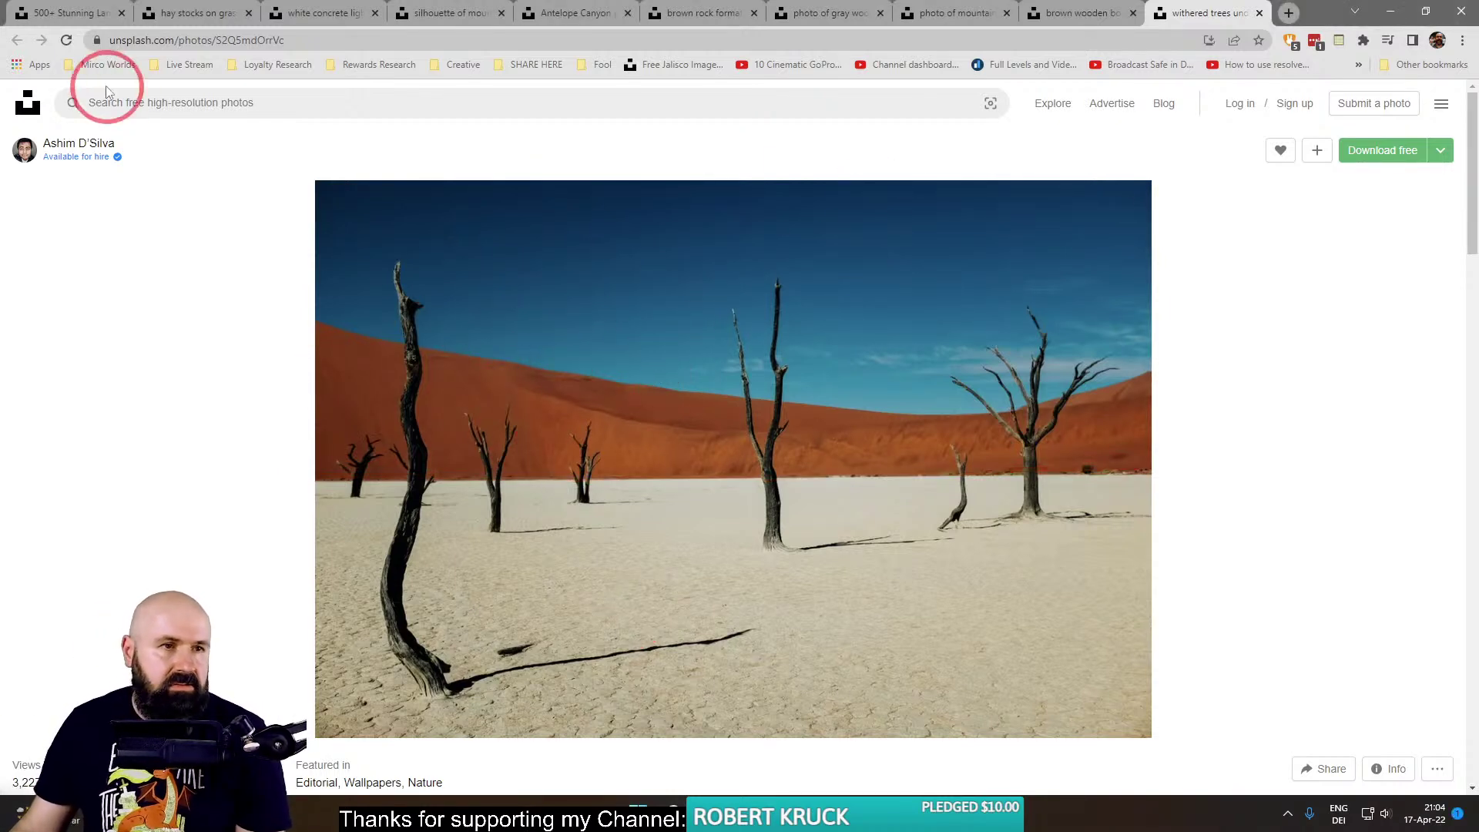
Return to the landscape results, open the aerial photo of green forest beside a blue lake in a new tab and display it.
{"action": "left_click", "coordinate": [54, 13]}
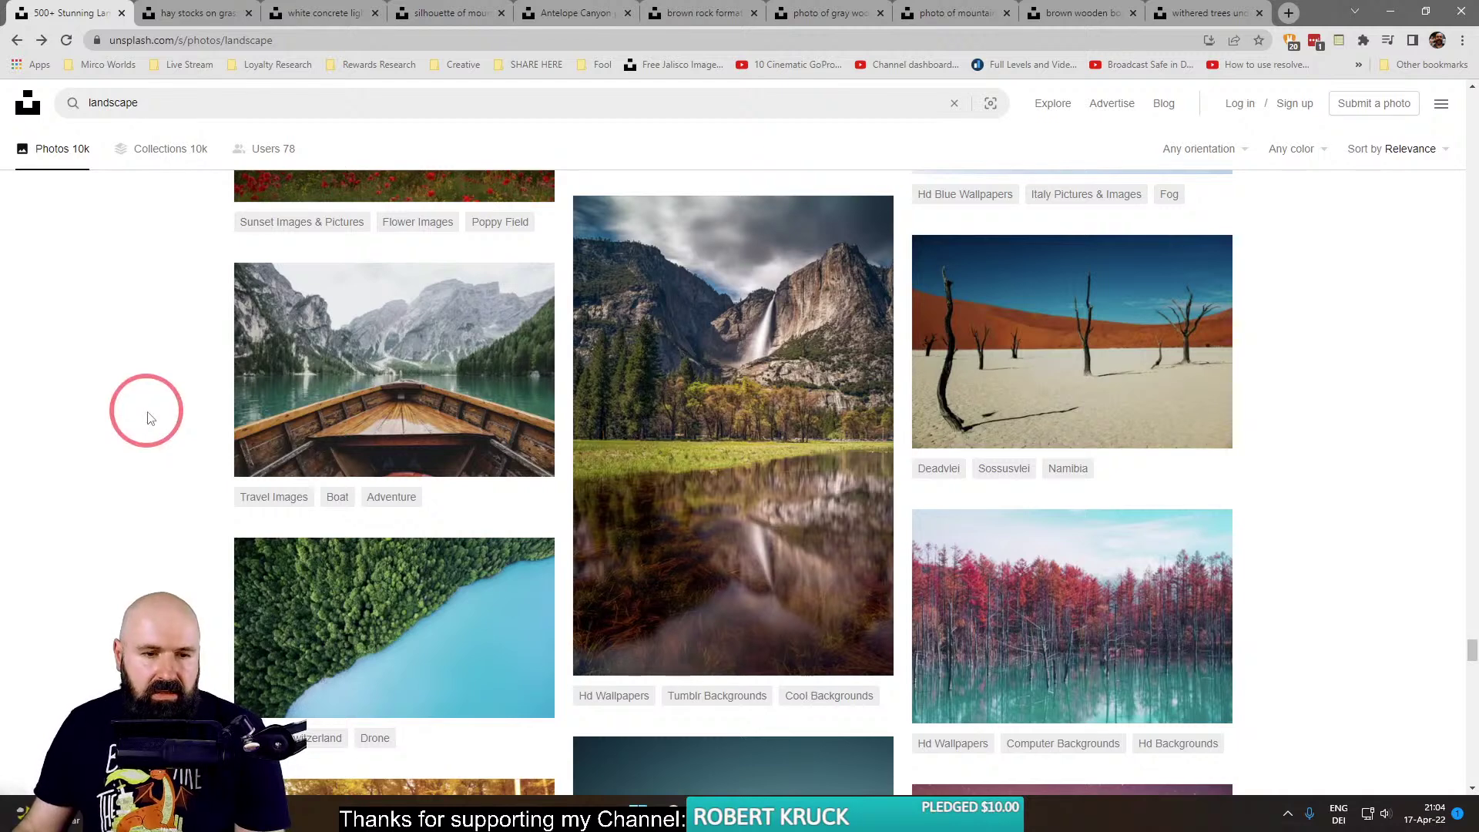
{"action": "scroll", "coordinate": [231, 409], "scroll_direction": "down", "scroll_amount": 3}
{"action": "right_click", "coordinate": [392, 411]}
{"action": "left_click", "coordinate": [456, 428]}
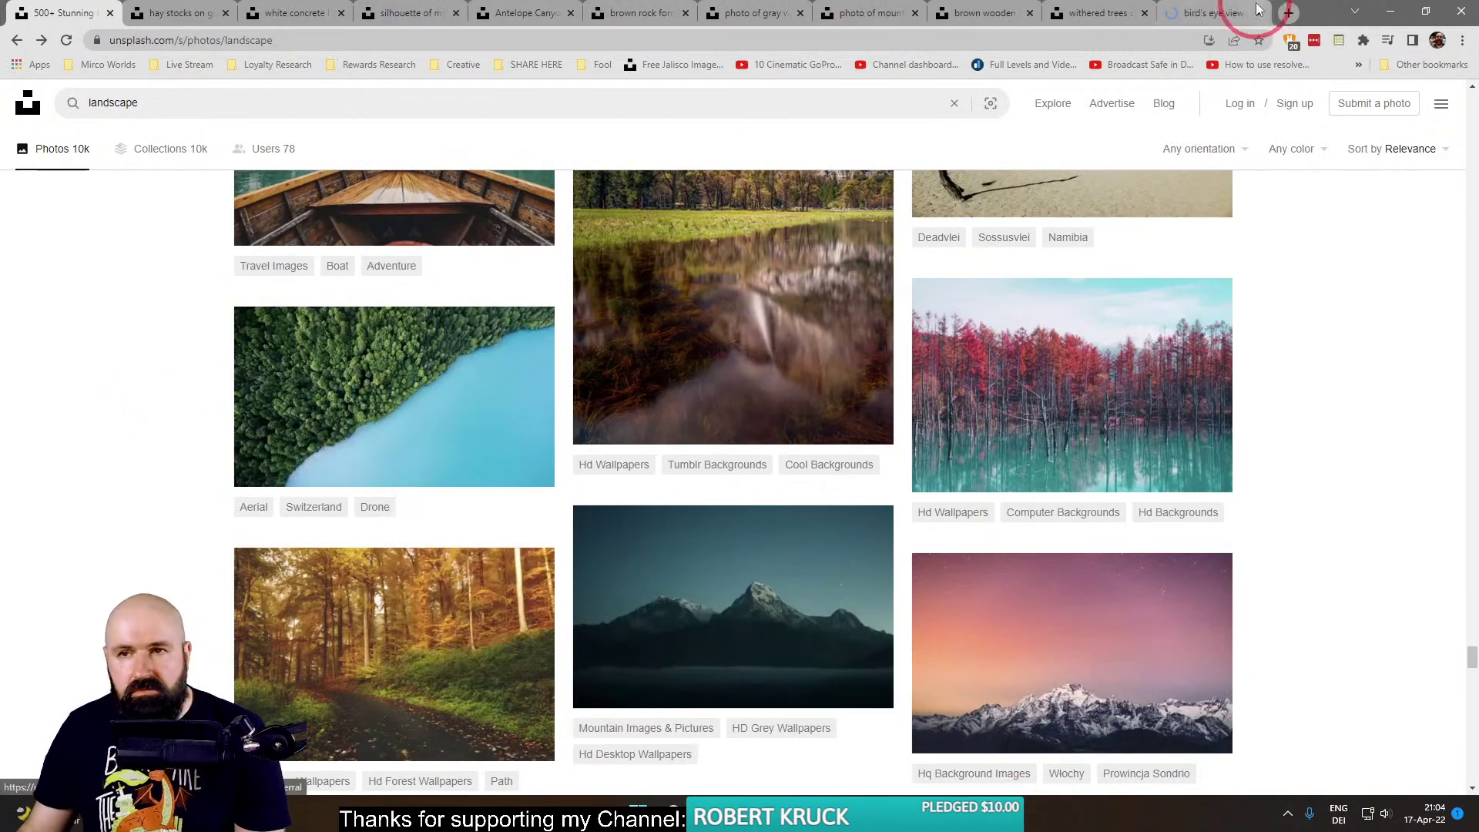
{"action": "left_click", "coordinate": [1233, 13]}
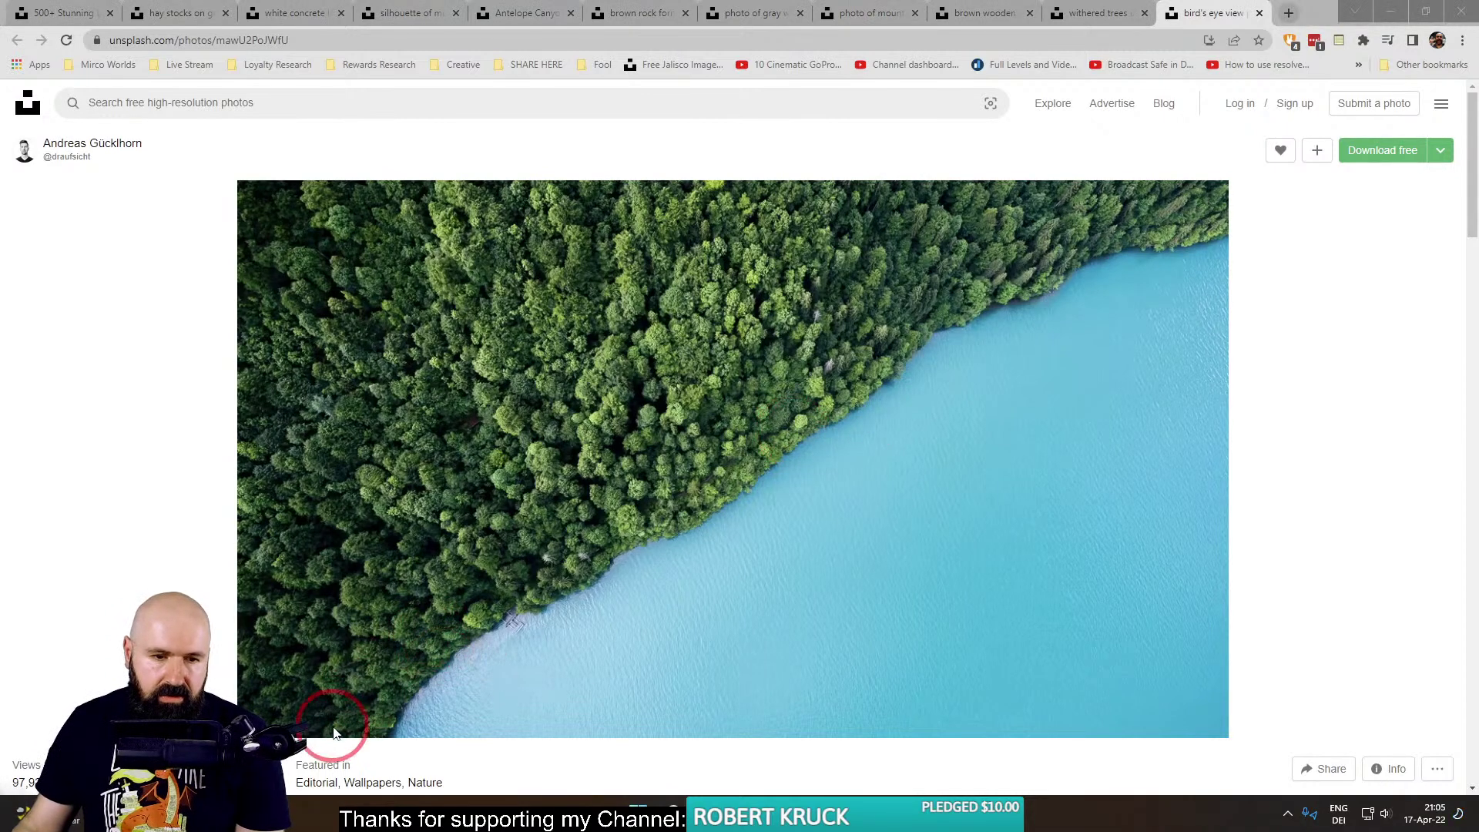
Mark the diagonal shoreline on the aerial photo, circle areas of the forest and the water, and clear the marks.
{"action": "mouse_move", "coordinate": [333, 726]}
{"action": "left_mouse_down"}
{"action": "mouse_move", "coordinate": [598, 555]}
{"action": "mouse_move", "coordinate": [1106, 272]}
{"action": "mouse_move", "coordinate": [1219, 169]}
{"action": "left_mouse_up"}
{"action": "left_click_drag", "start_coordinate": [555, 287], "coordinate": [552, 306]}
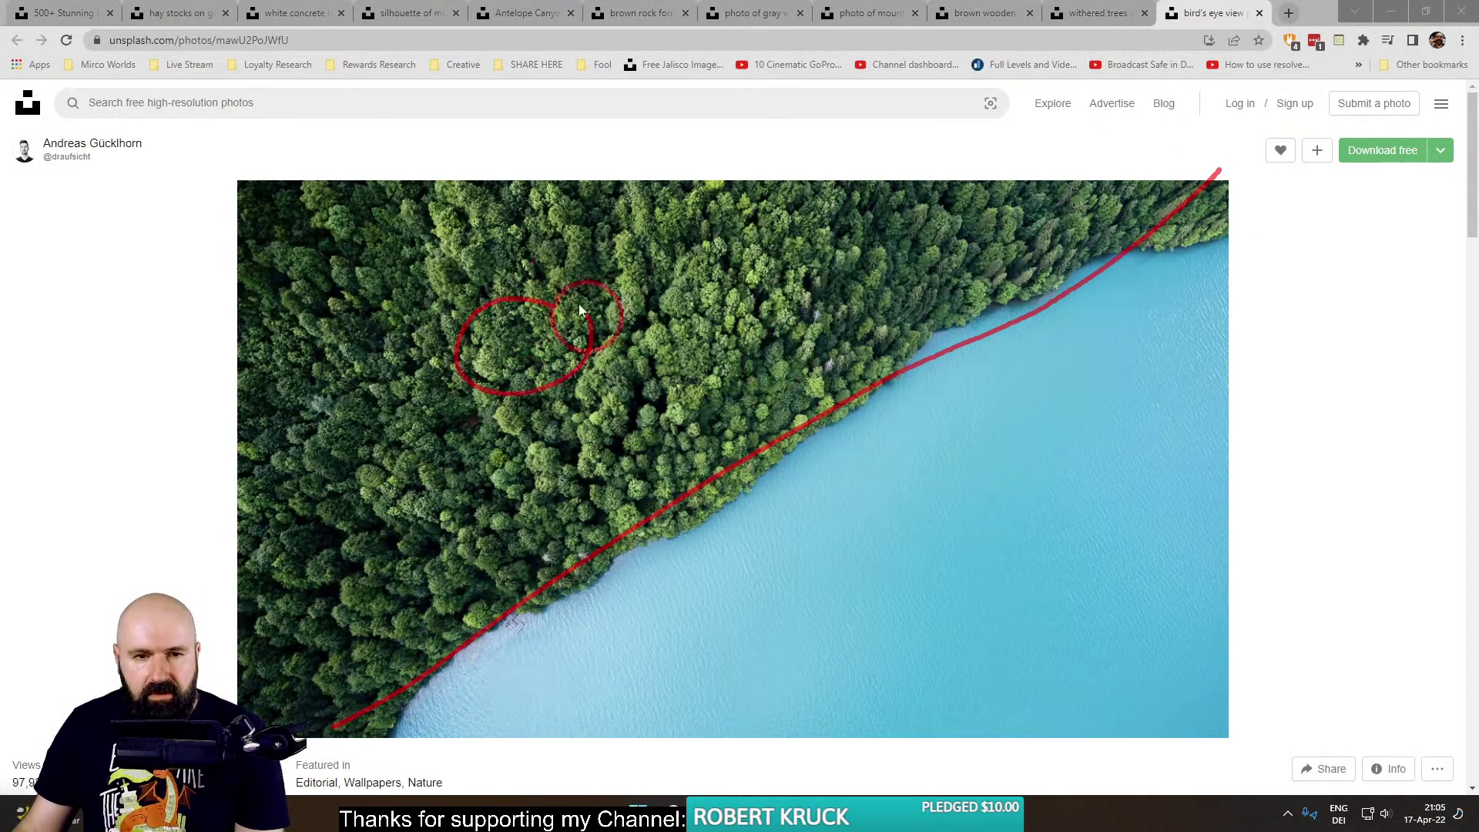
{"action": "left_click_drag", "start_coordinate": [967, 584], "coordinate": [972, 546]}
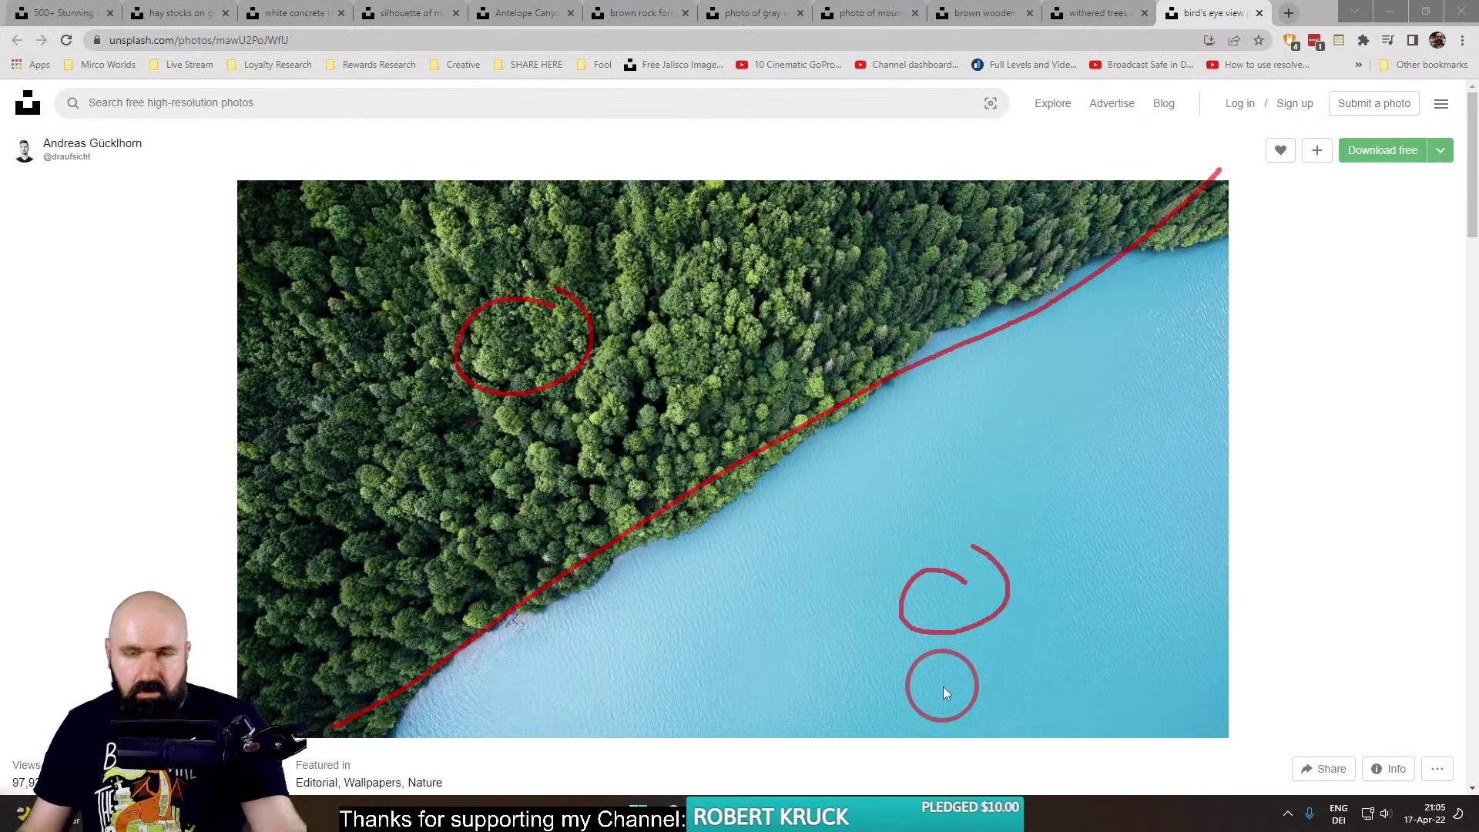
{"action": "key", "text": "Escape"}
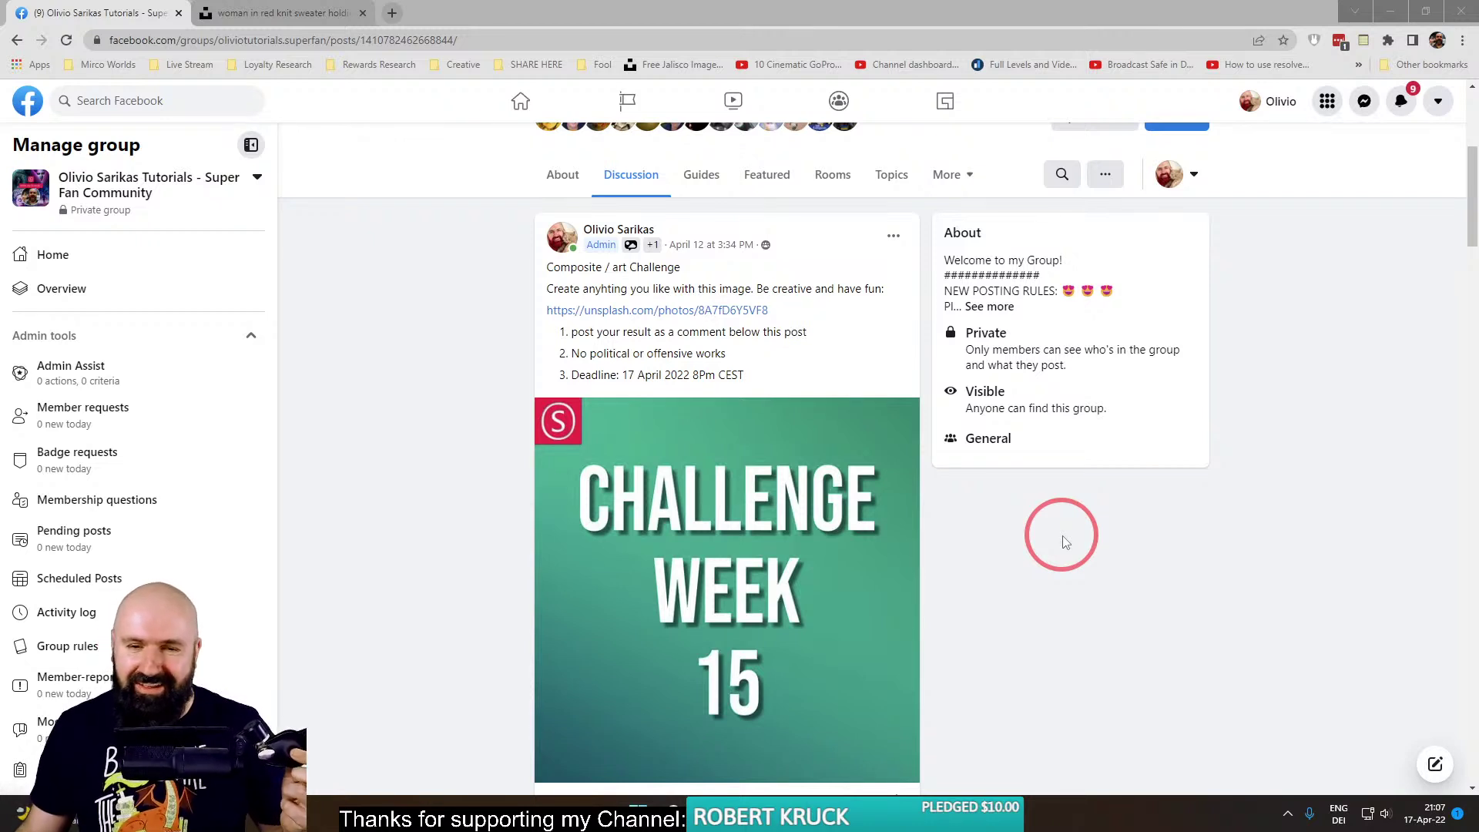
Browse the Challenge Week 15 post to its first entries, view the Unsplash source photo of the woman with orange halves, and return to the post.
{"action": "scroll", "coordinate": [1020, 495], "scroll_direction": "down", "scroll_amount": 5}
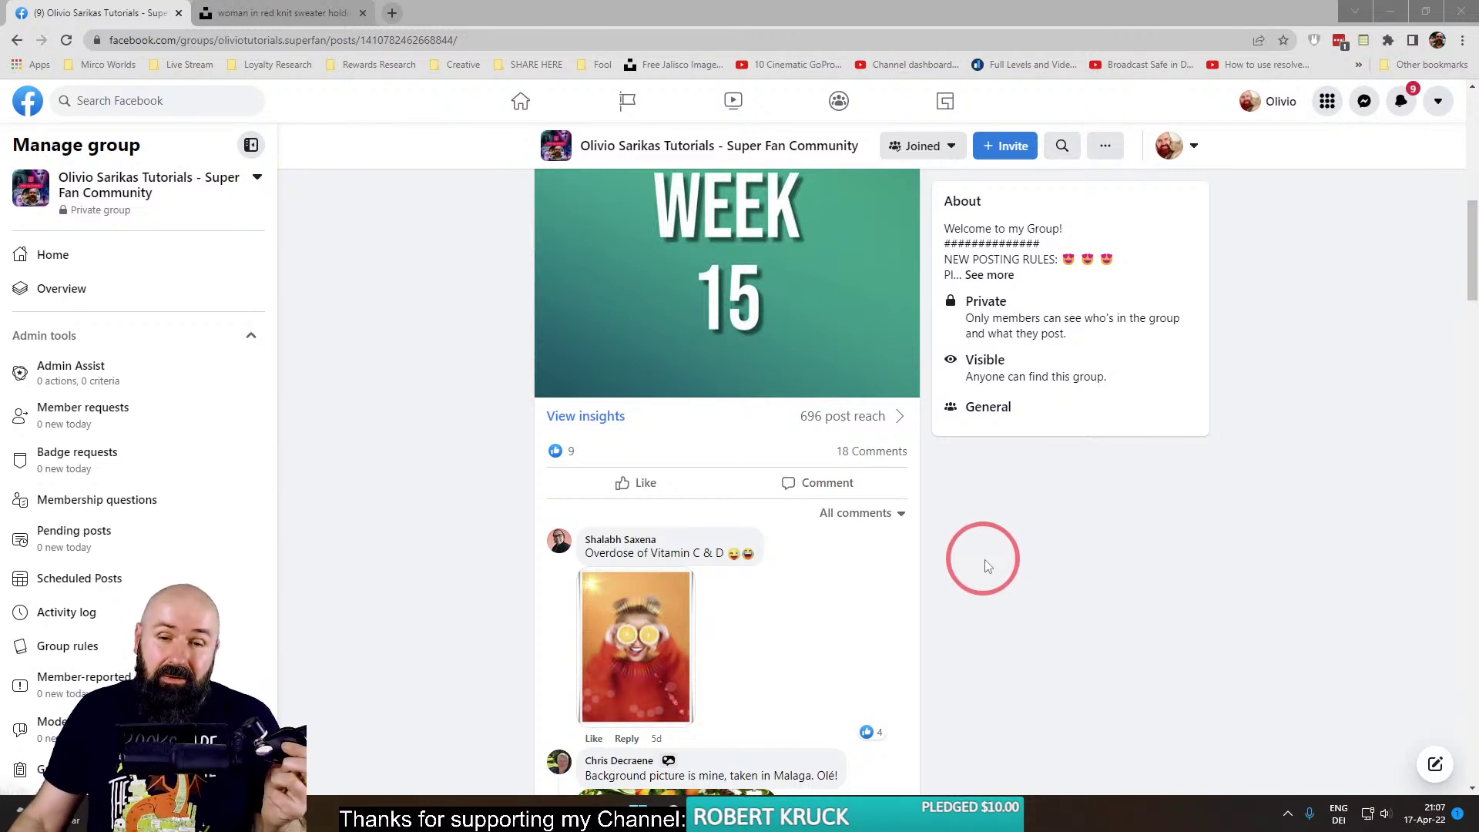
{"action": "scroll", "coordinate": [990, 555], "scroll_direction": "down", "scroll_amount": 2}
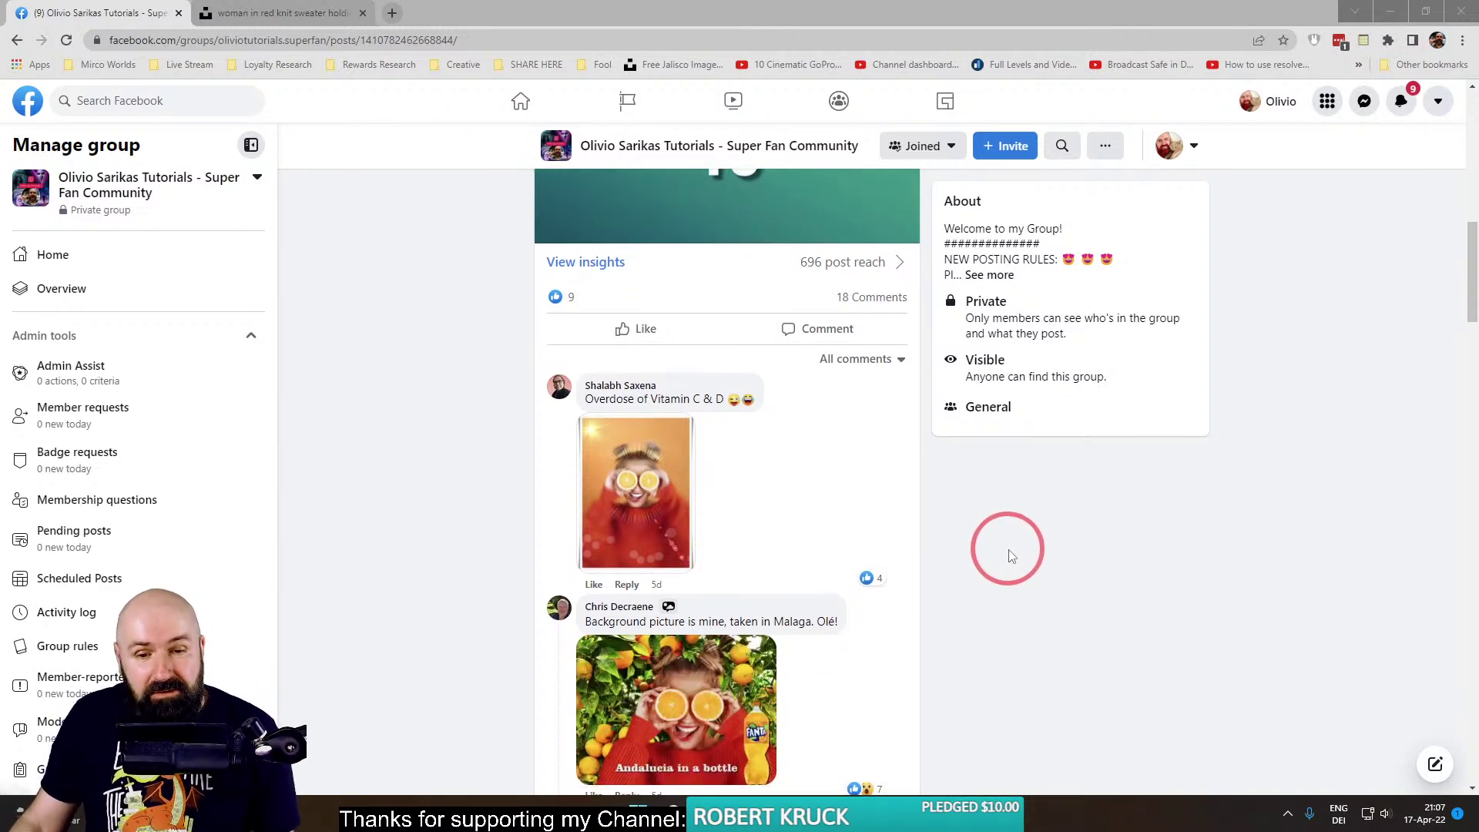
{"action": "left_click", "coordinate": [339, 13]}
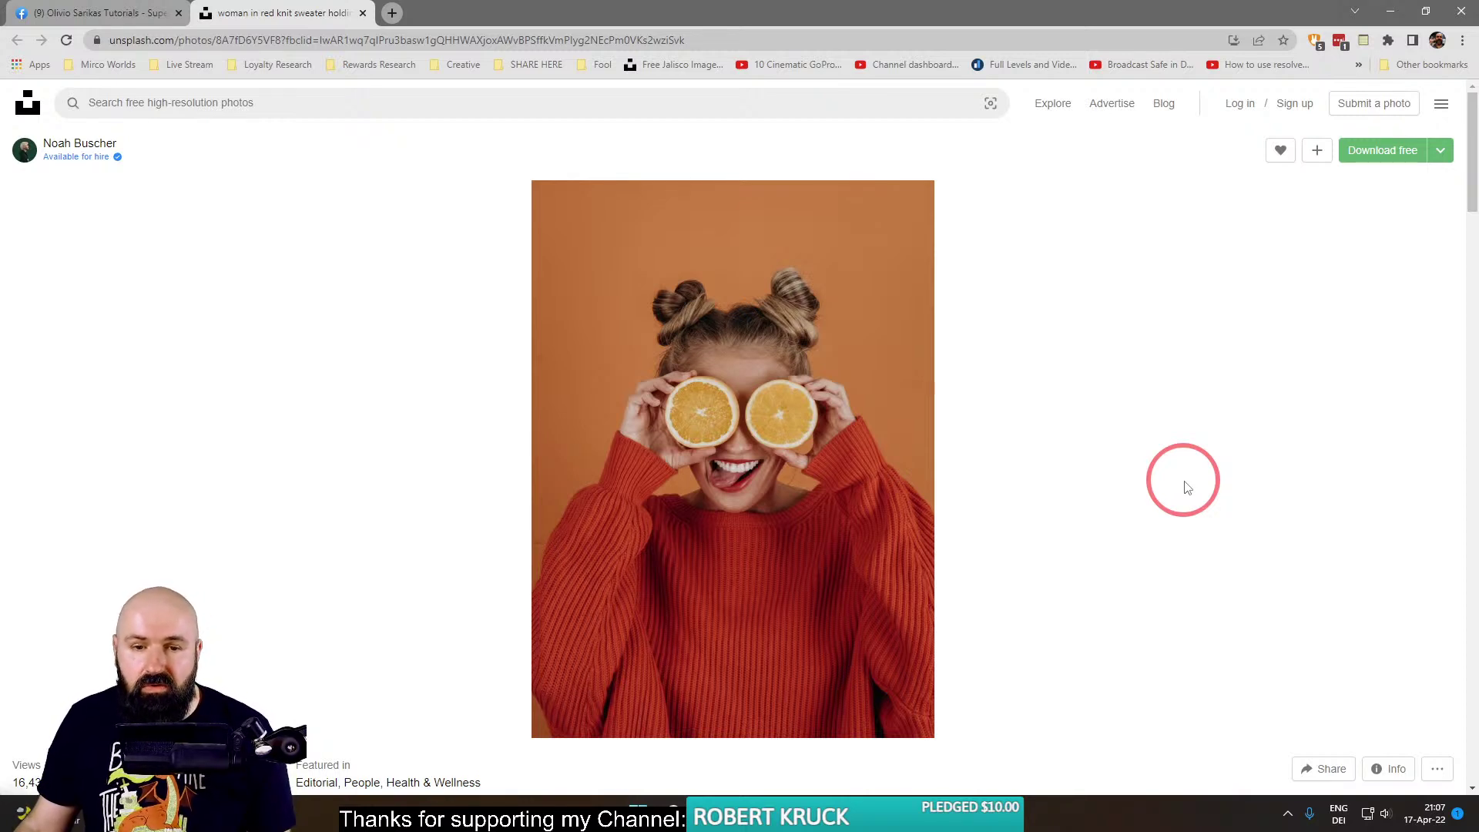
{"action": "left_click", "coordinate": [77, 13]}
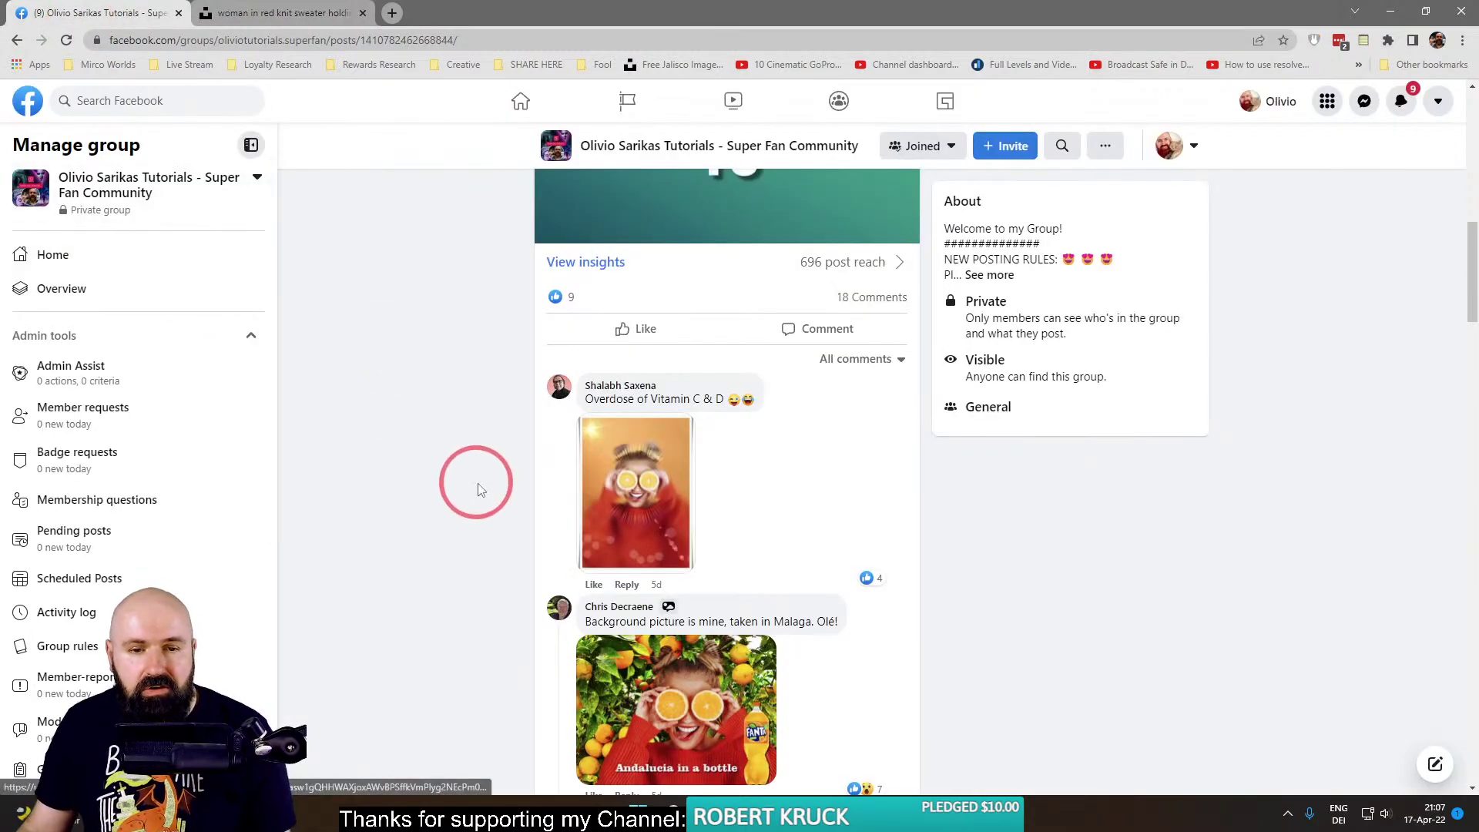
Open the "Overdose of Vitamin C & D" entry in a new tab, view it, then close it and return to the comments.
{"action": "right_click", "coordinate": [584, 479]}
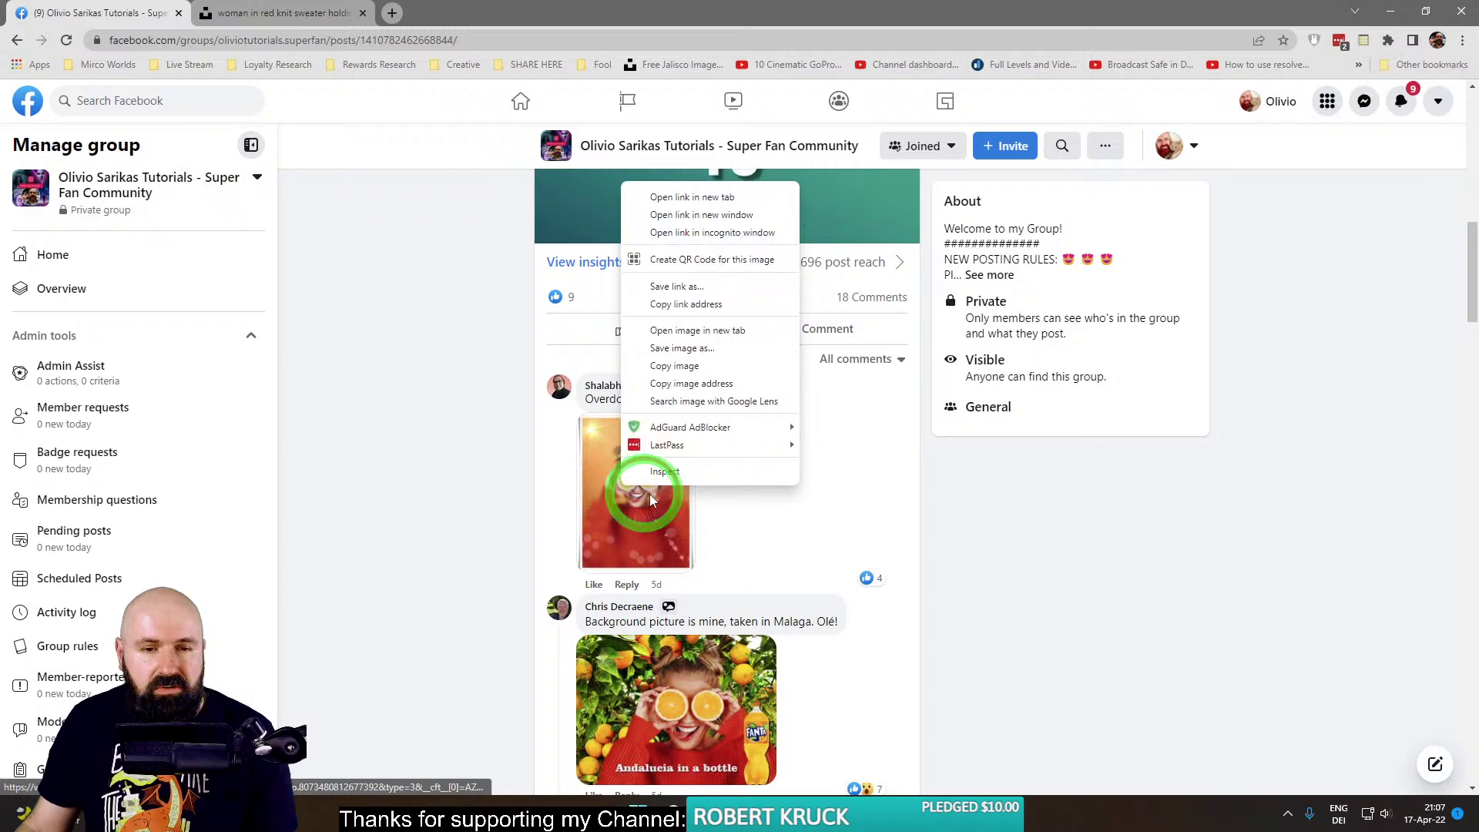
{"action": "left_click", "coordinate": [710, 192]}
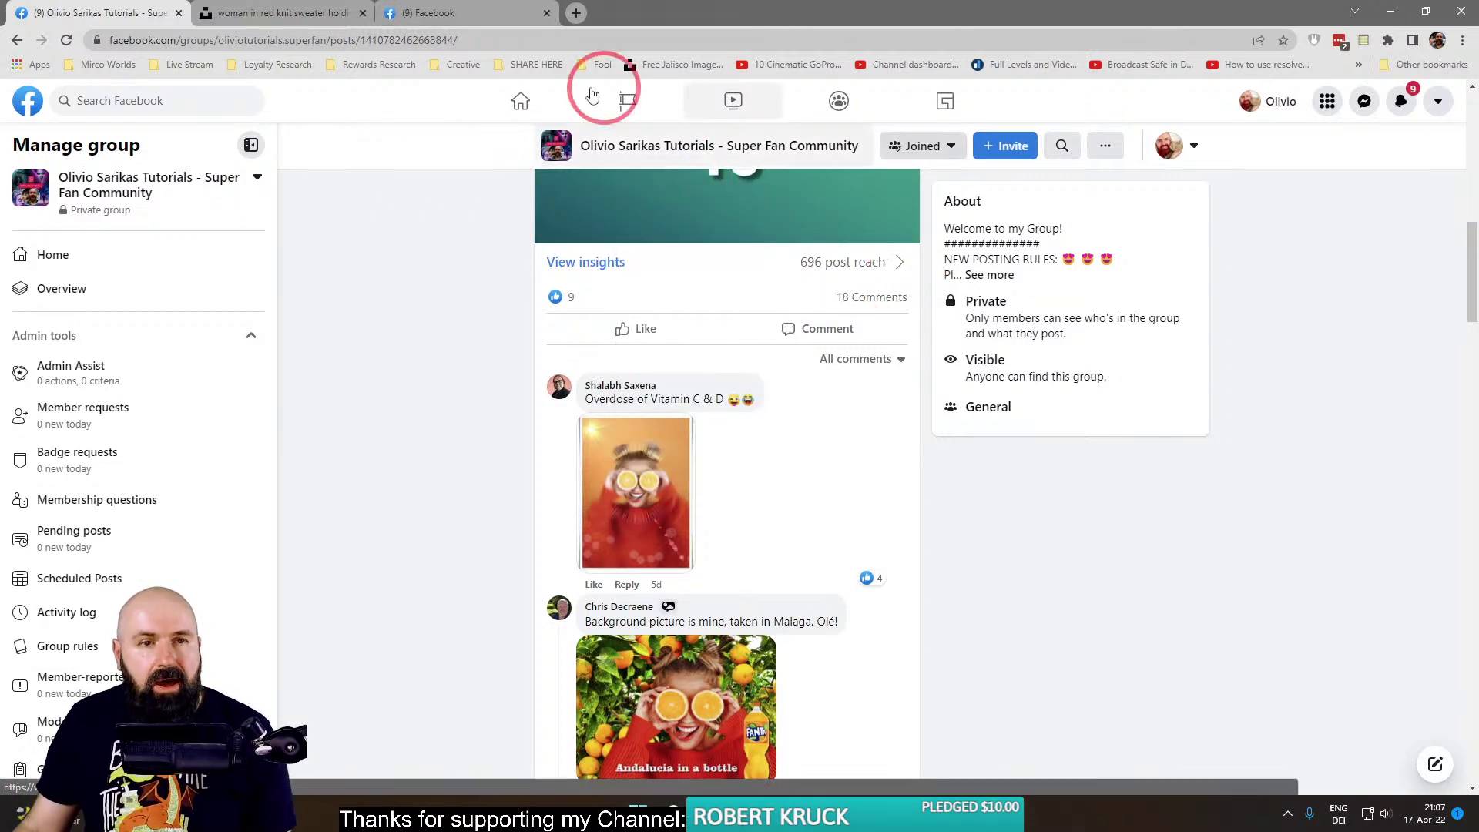
{"action": "left_click", "coordinate": [426, 13]}
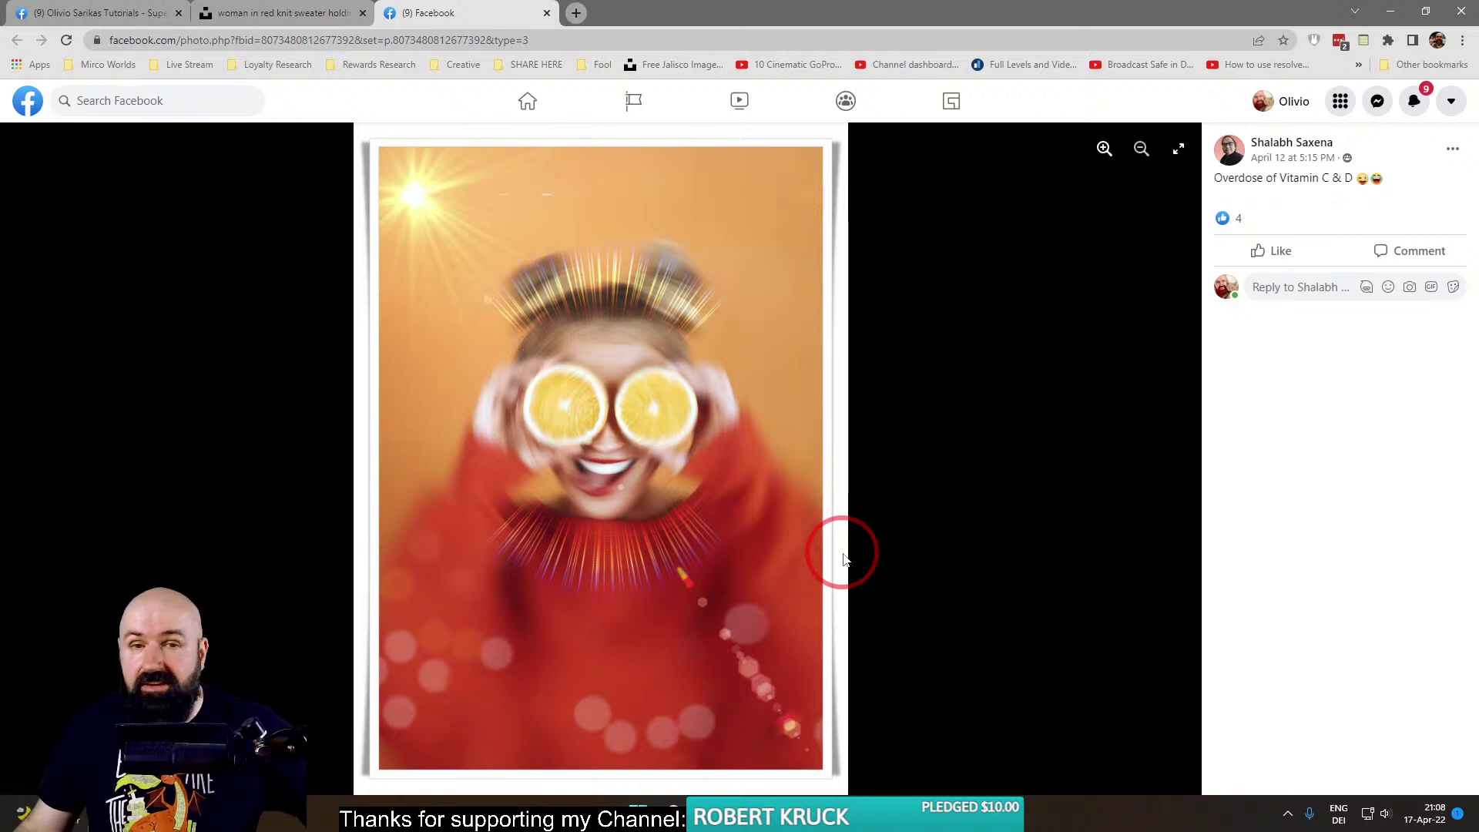
{"action": "left_click", "coordinate": [547, 13]}
{"action": "left_click", "coordinate": [115, 13]}
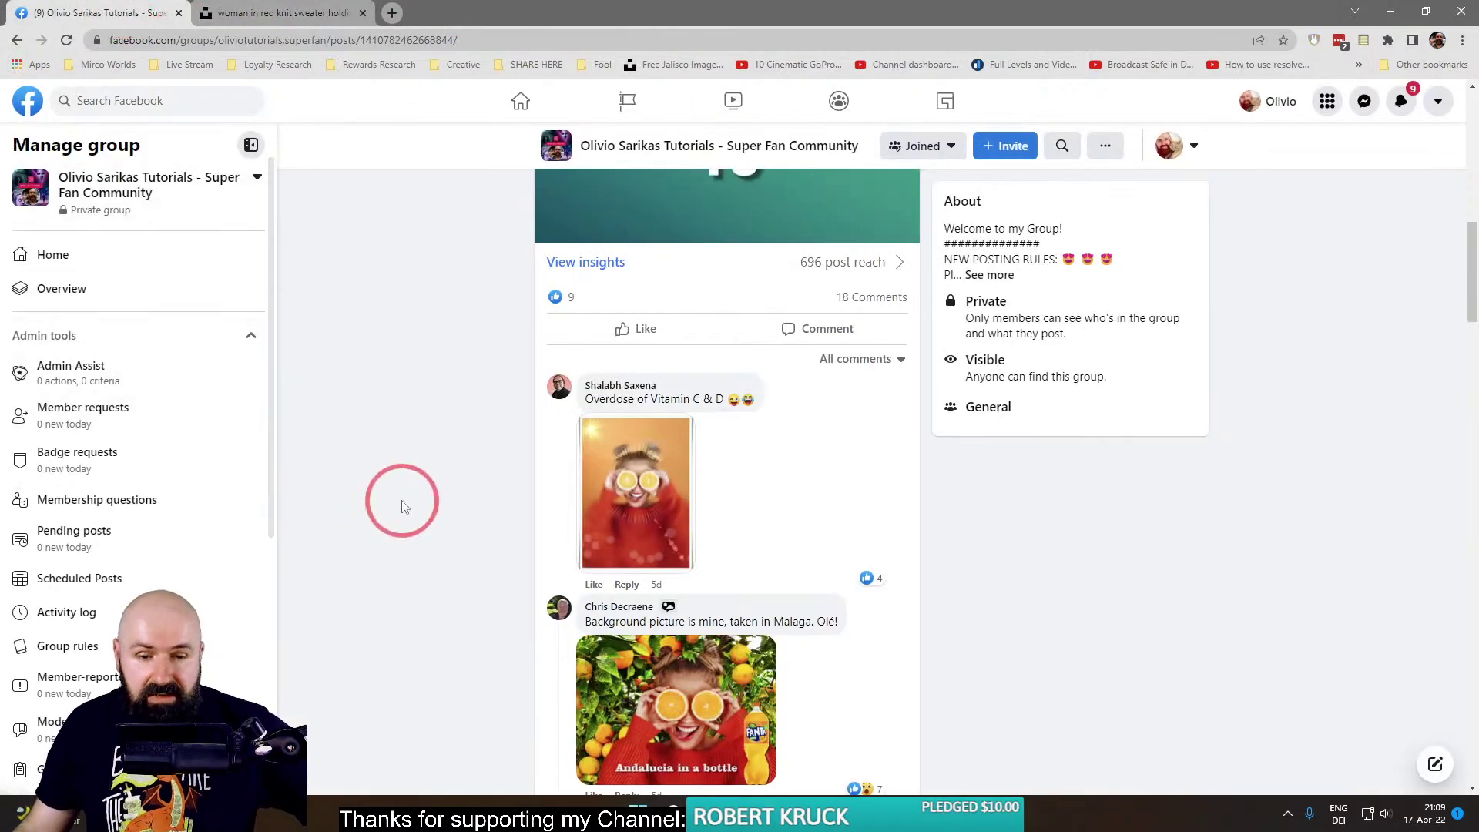
Open the "Andalucia in a bottle" entry in a new tab, close the Unsplash source photo and display the entry.
{"action": "scroll", "coordinate": [353, 473], "scroll_direction": "down", "scroll_amount": 5}
{"action": "right_click", "coordinate": [701, 354]}
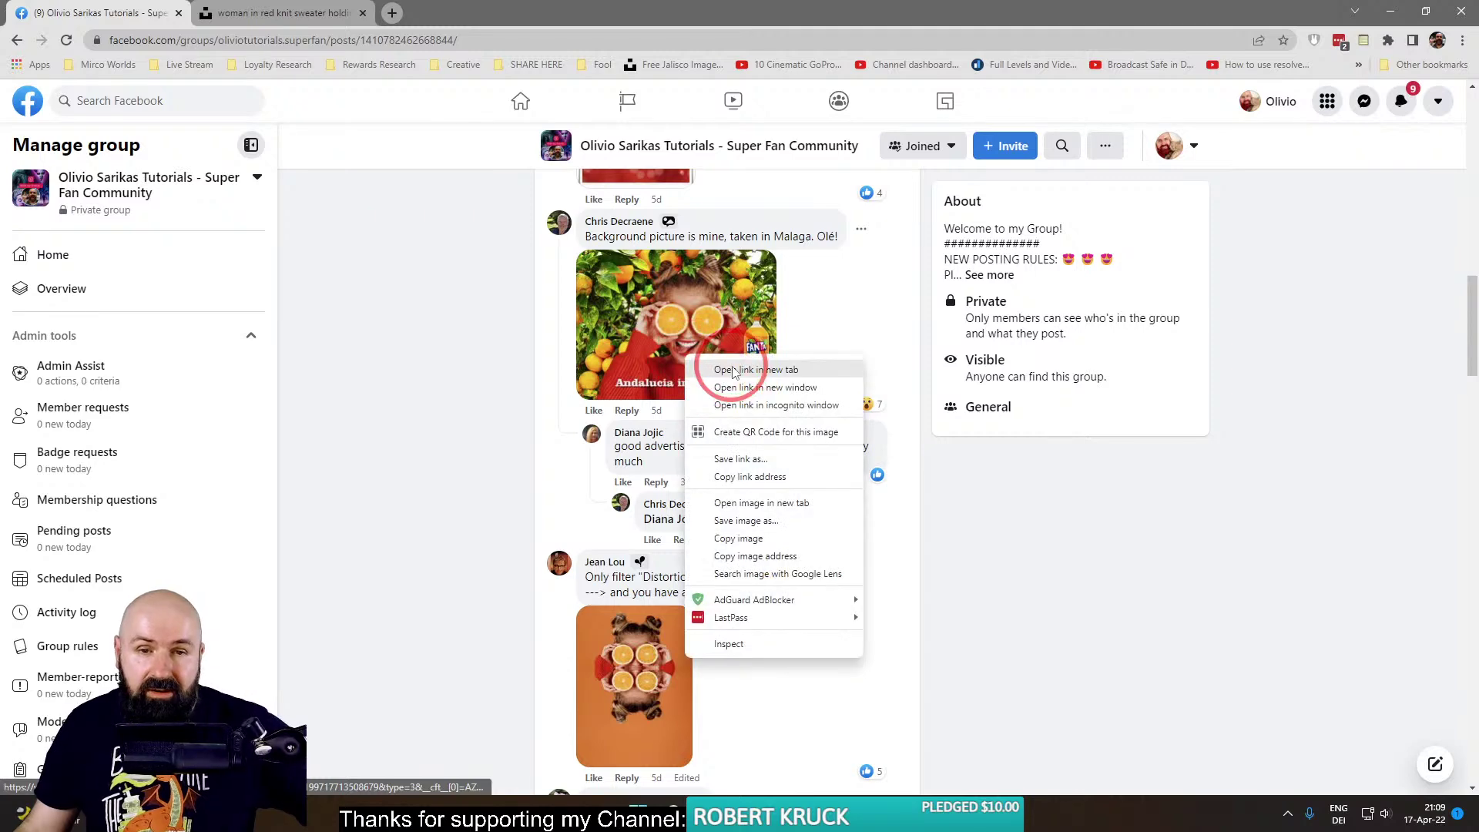
{"action": "left_click", "coordinate": [710, 368]}
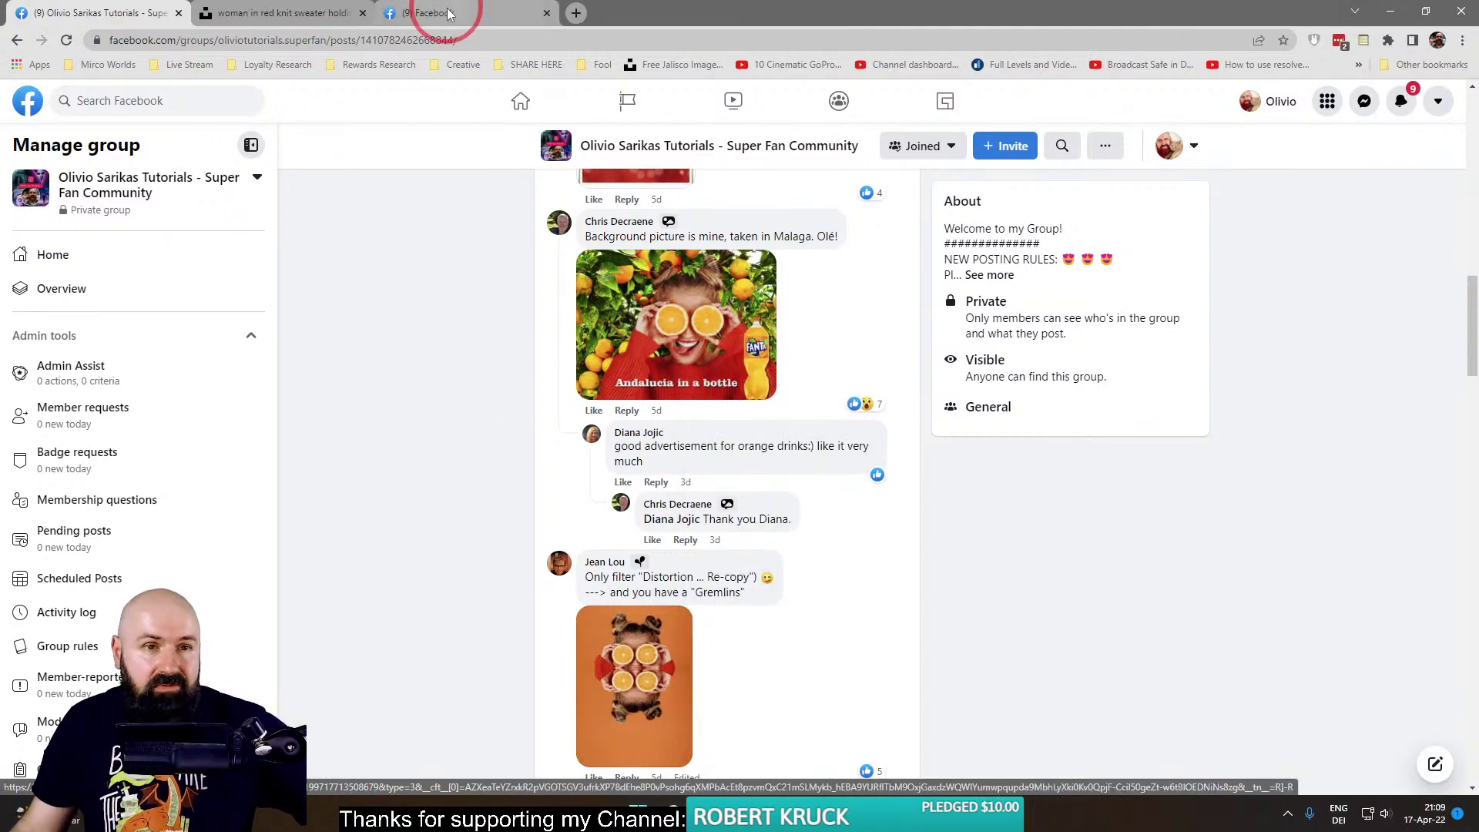
{"action": "left_click", "coordinate": [281, 12]}
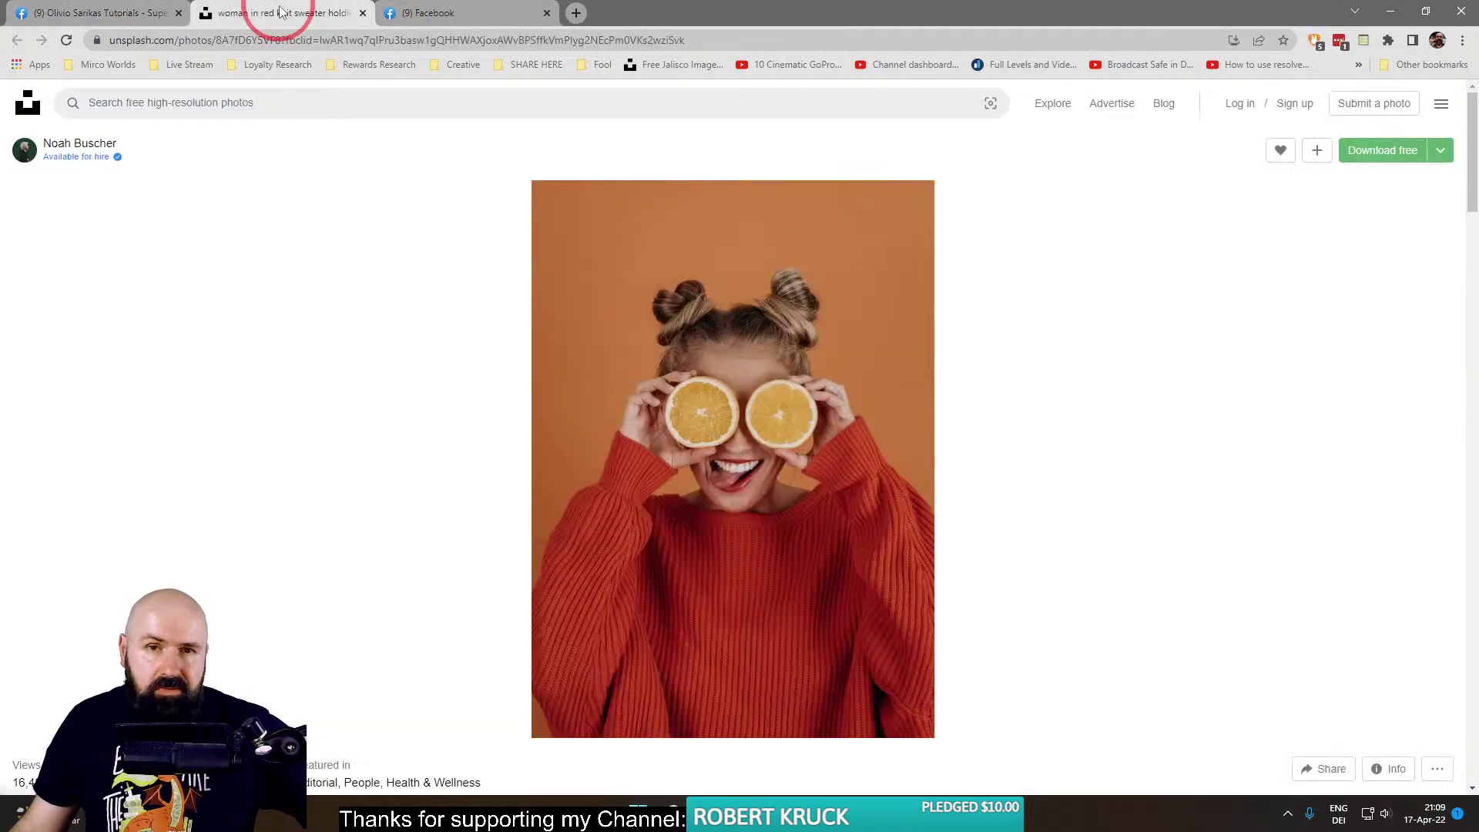
{"action": "left_click", "coordinate": [363, 13]}
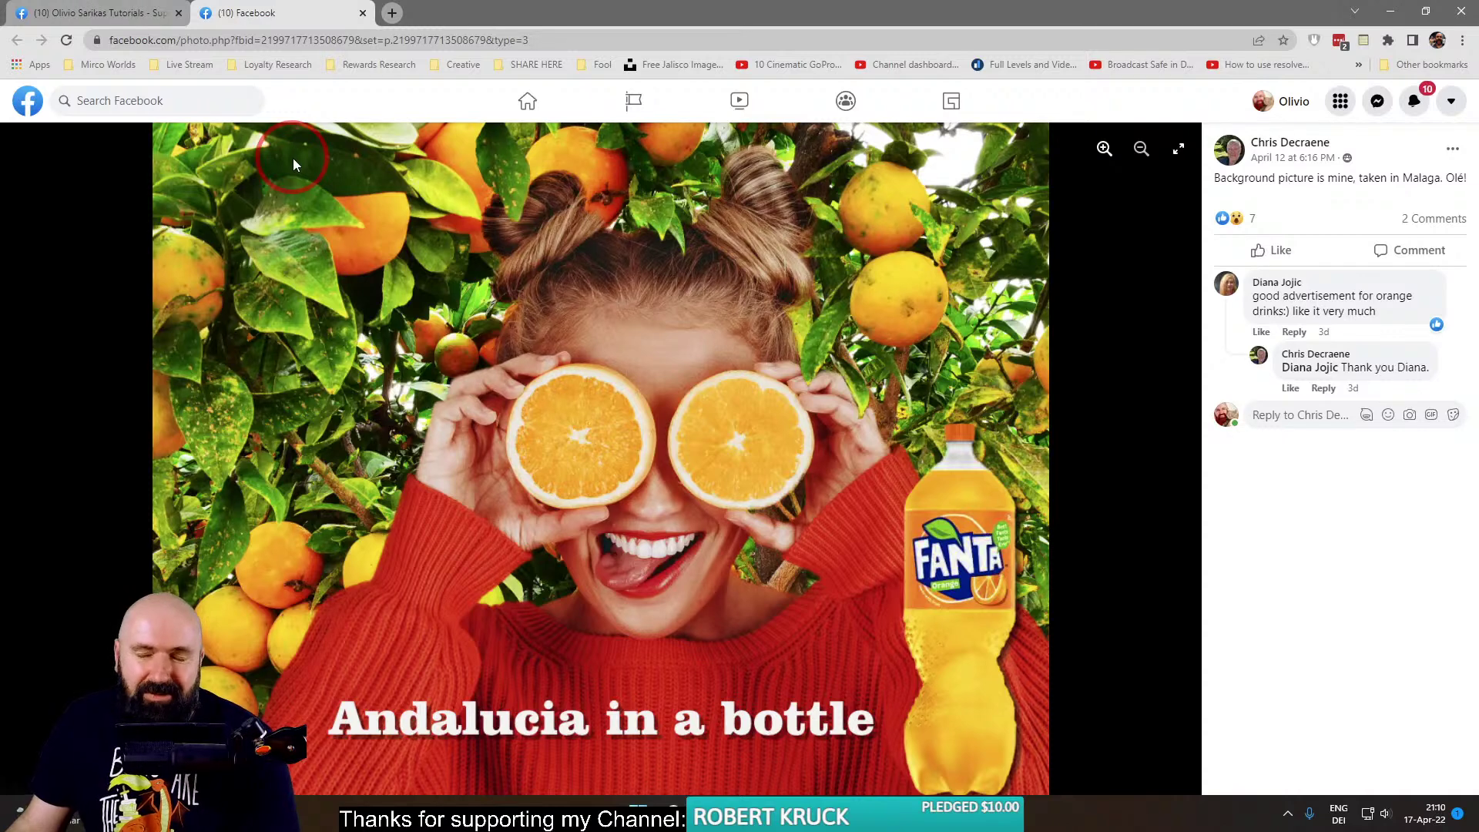
Return to the challenge comments, open the mirrored "Gremlins" entry in a new tab and display it.
{"action": "left_click", "coordinate": [112, 15]}
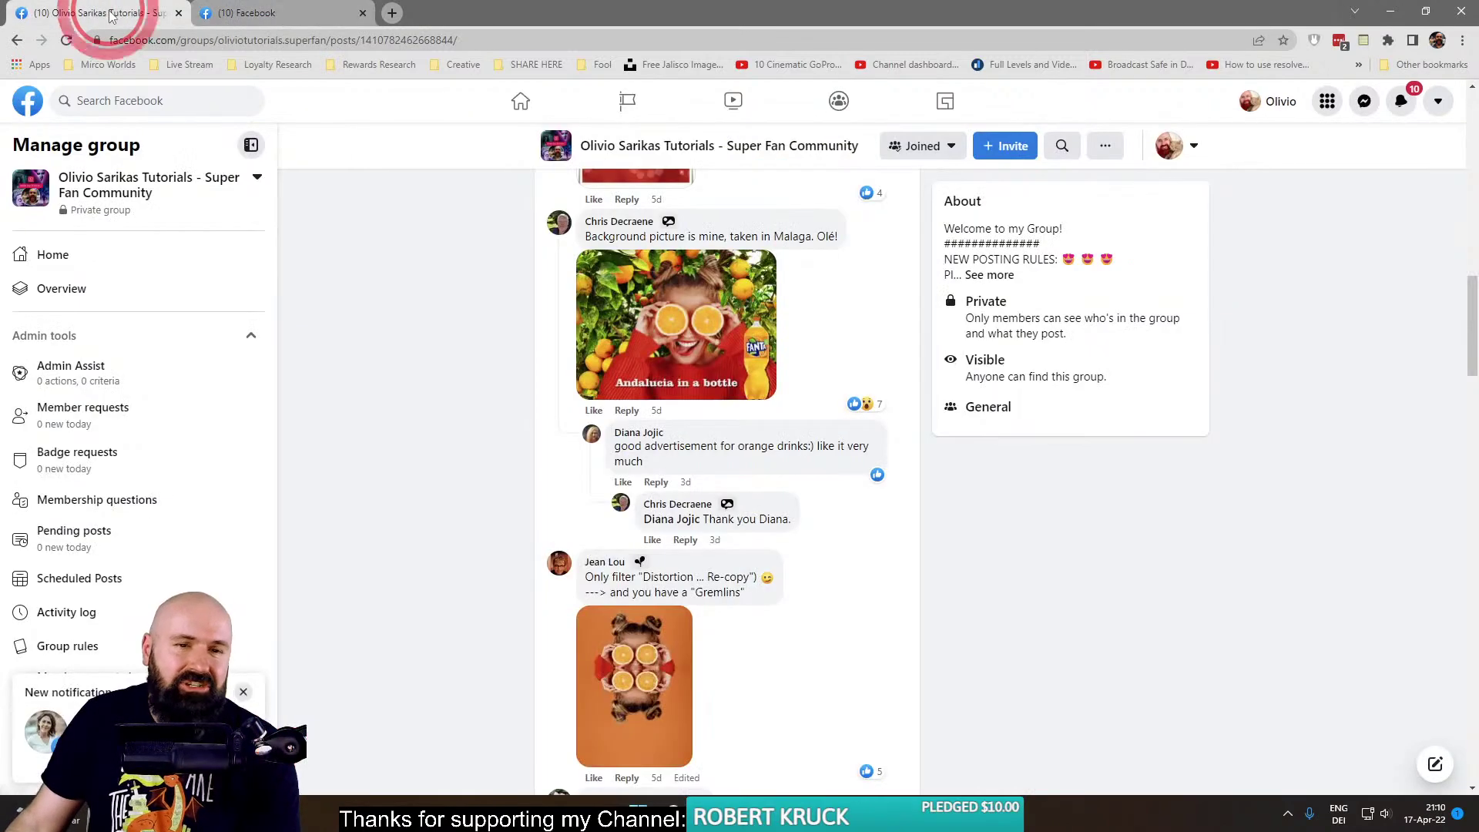
{"action": "scroll", "coordinate": [408, 316], "scroll_direction": "down", "scroll_amount": 4}
{"action": "right_click", "coordinate": [670, 379]}
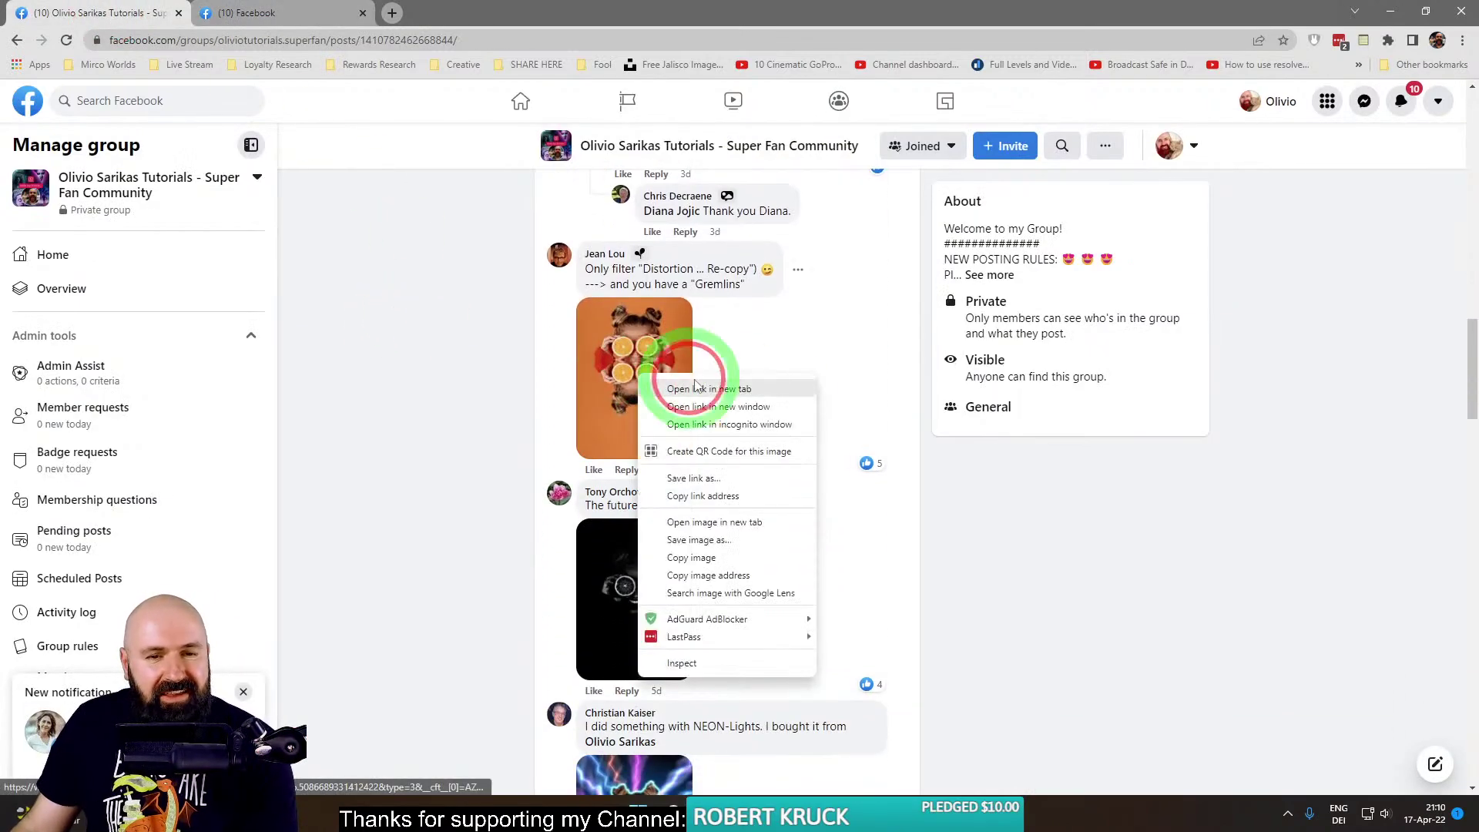
{"action": "left_click", "coordinate": [697, 385]}
{"action": "left_click", "coordinate": [432, 13]}
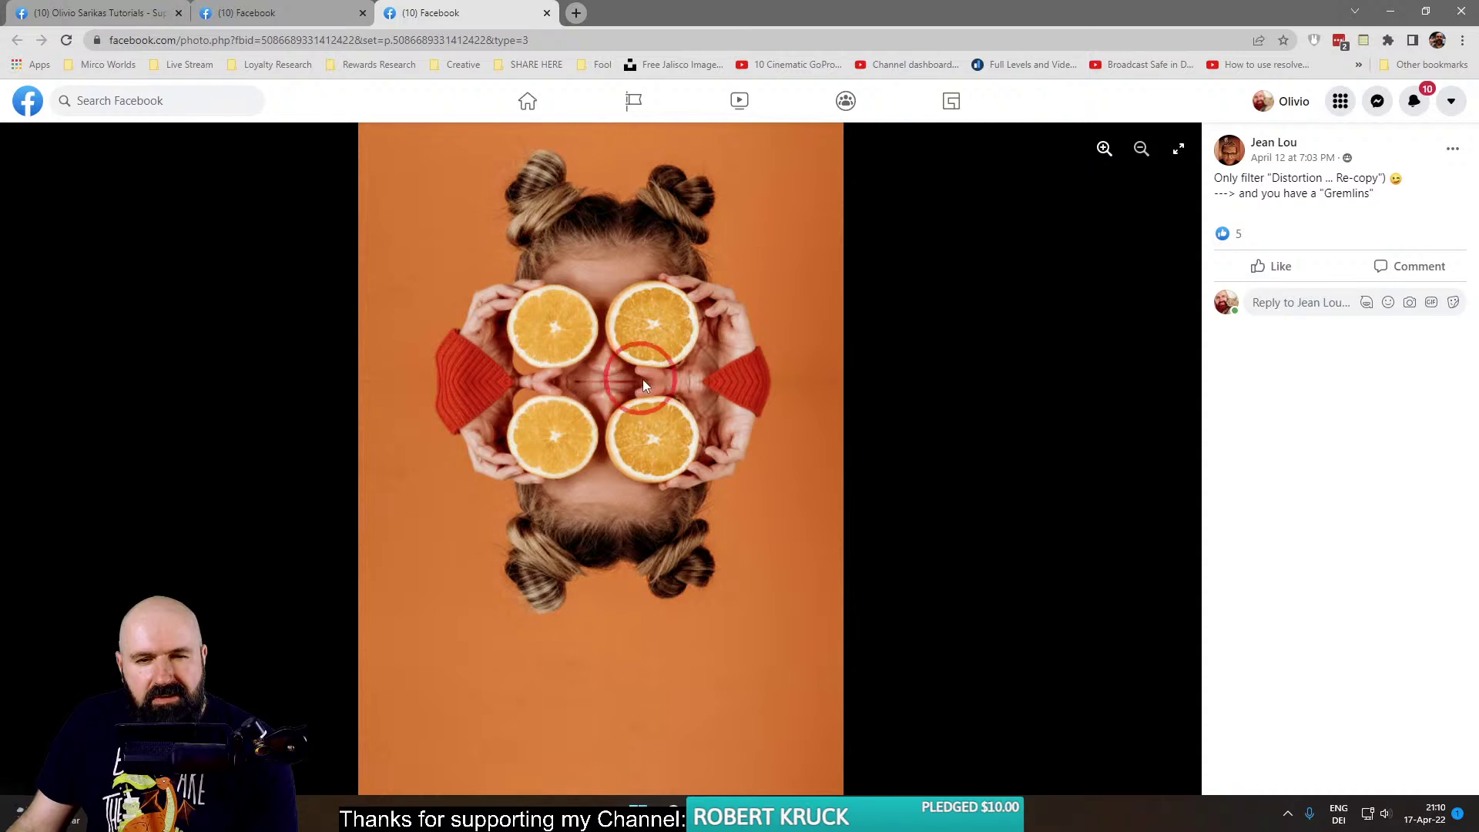
Enlarge the mirrored "Gremlins" image to inspect the face, restore the full view and close the entry.
{"action": "left_click", "coordinate": [1102, 149]}
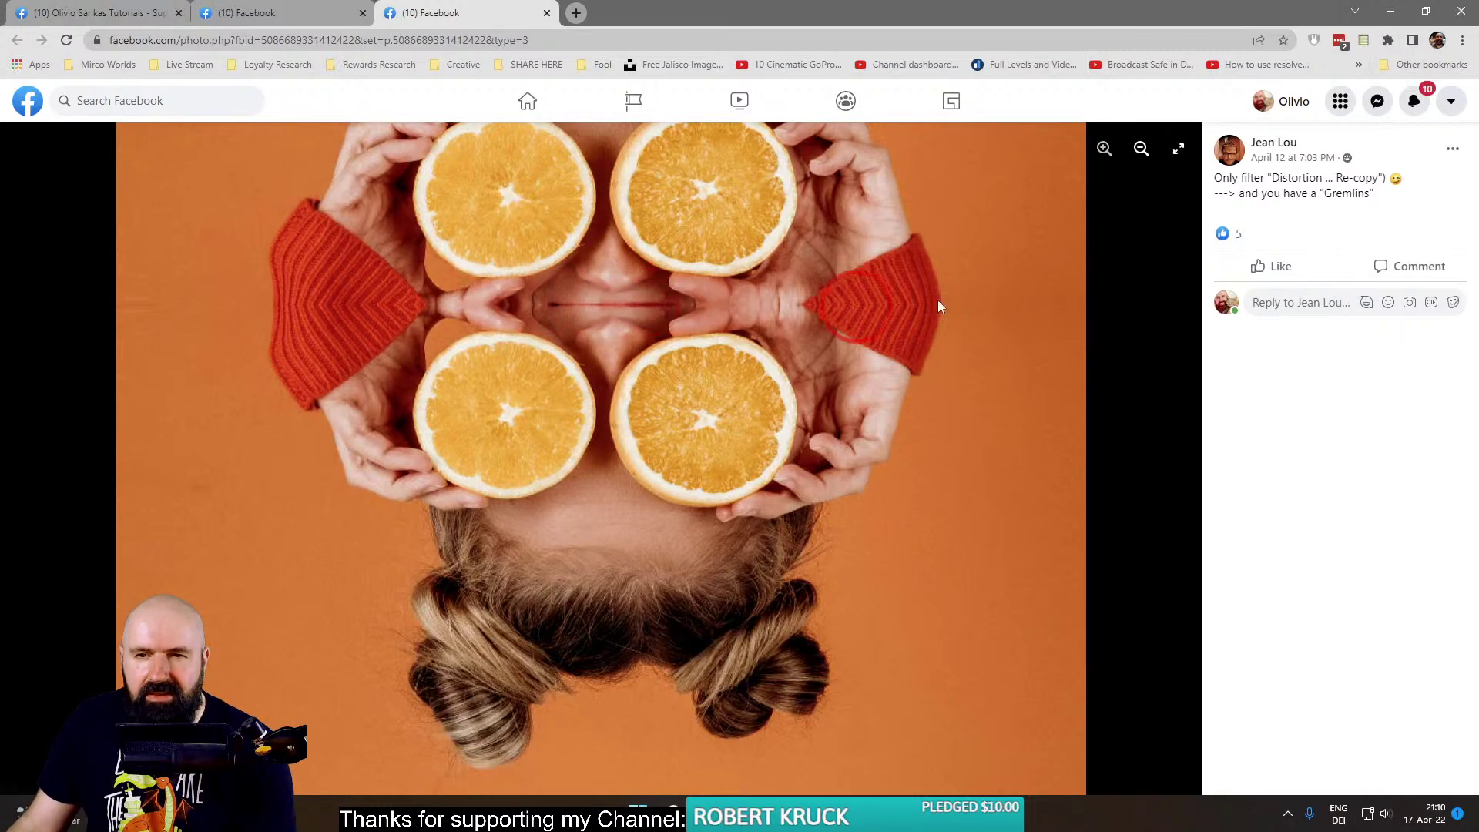
{"action": "left_click", "coordinate": [1142, 150]}
{"action": "left_click", "coordinate": [1142, 150]}
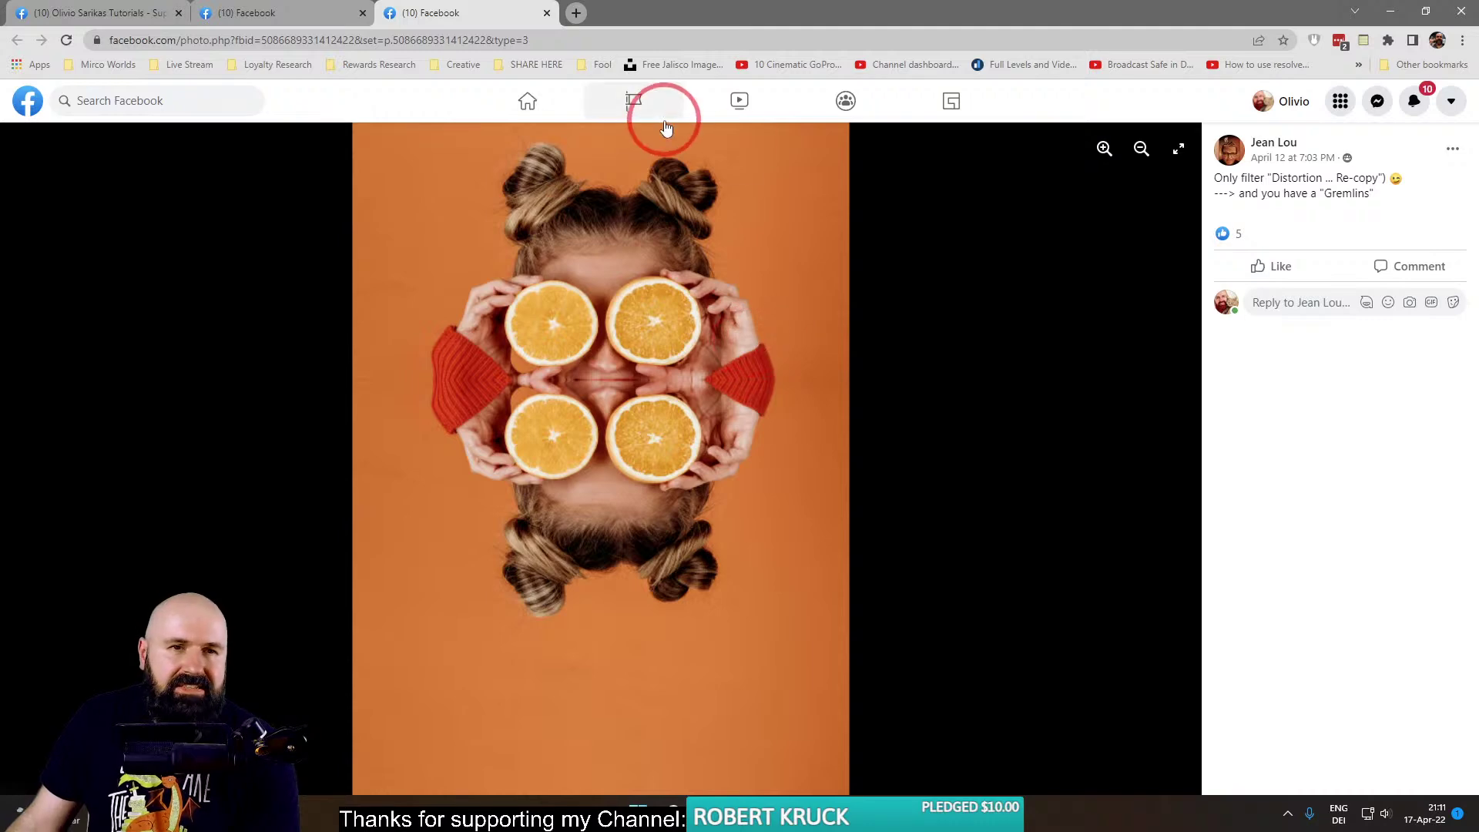
{"action": "left_click", "coordinate": [547, 13]}
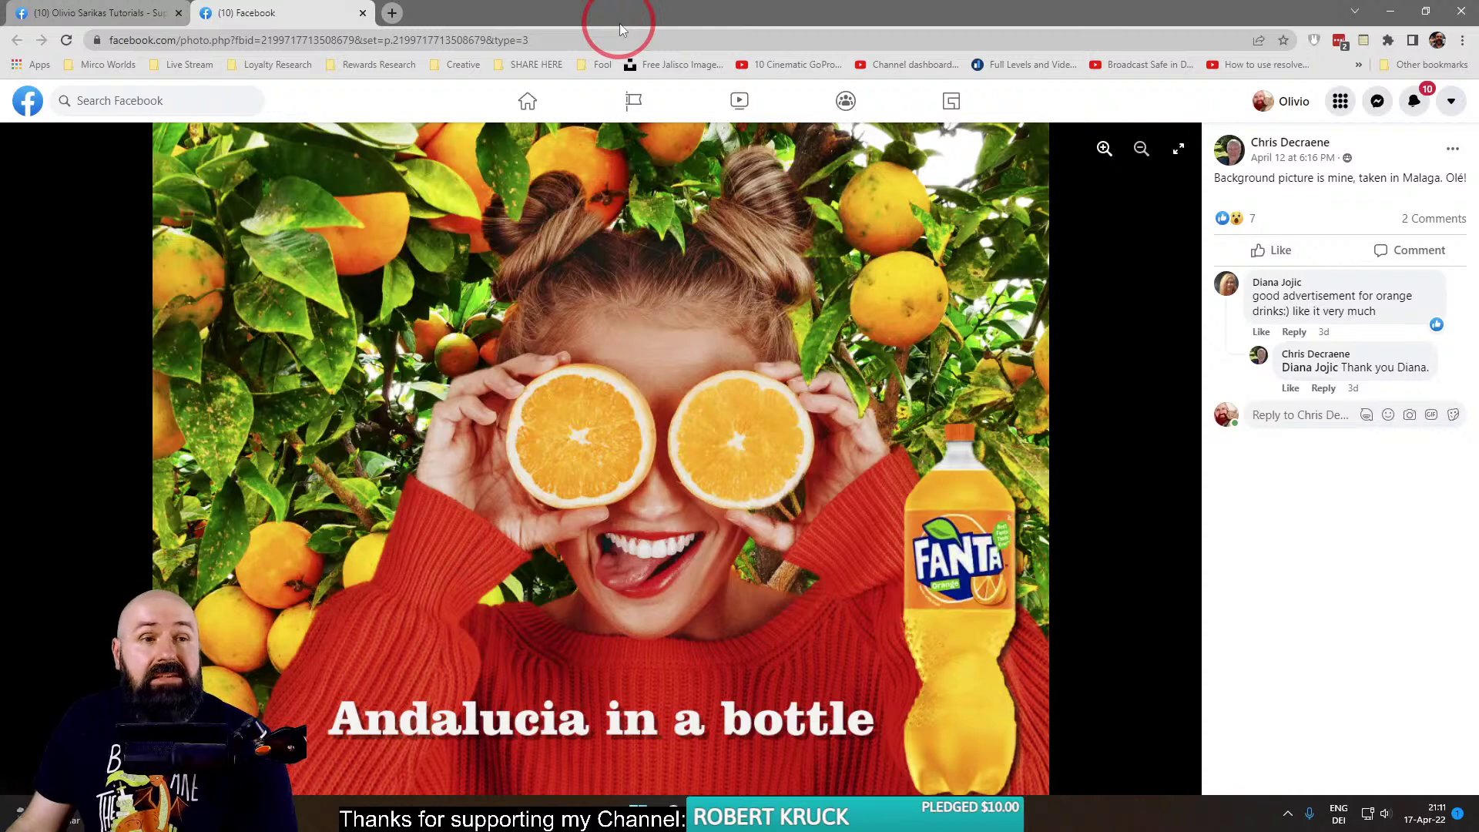
Return to the challenge comments, open the dark "The future's not orange" entry in a new tab and display it.
{"action": "left_click", "coordinate": [129, 15]}
{"action": "scroll", "coordinate": [439, 357], "scroll_direction": "down", "scroll_amount": 3}
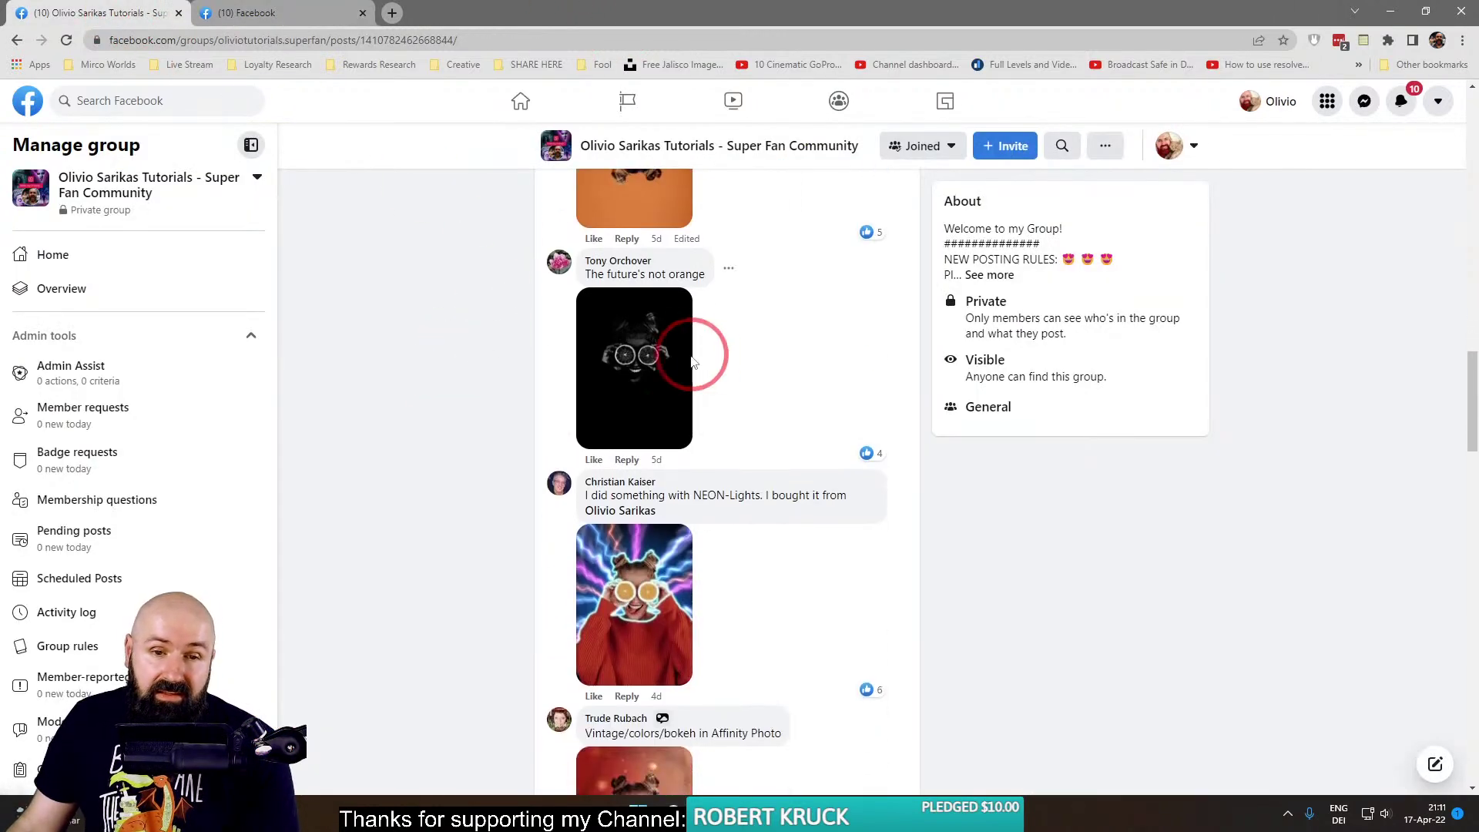
{"action": "scroll", "coordinate": [532, 332], "scroll_direction": "up", "scroll_amount": 6}
{"action": "scroll", "coordinate": [504, 331], "scroll_direction": "down", "scroll_amount": 3}
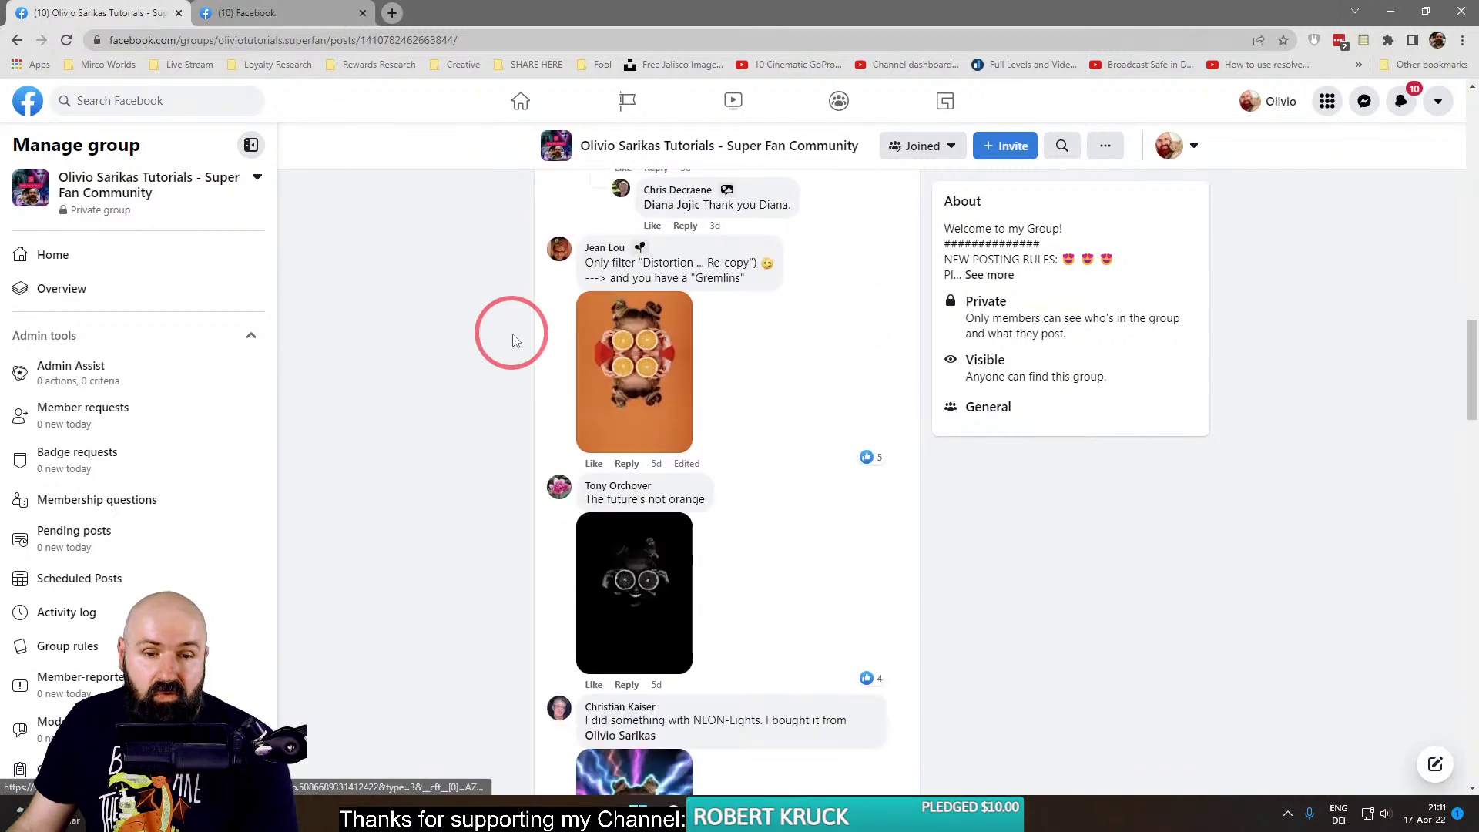
{"action": "scroll", "coordinate": [514, 340], "scroll_direction": "down", "scroll_amount": 3}
{"action": "right_click", "coordinate": [595, 357]}
{"action": "left_click", "coordinate": [693, 368]}
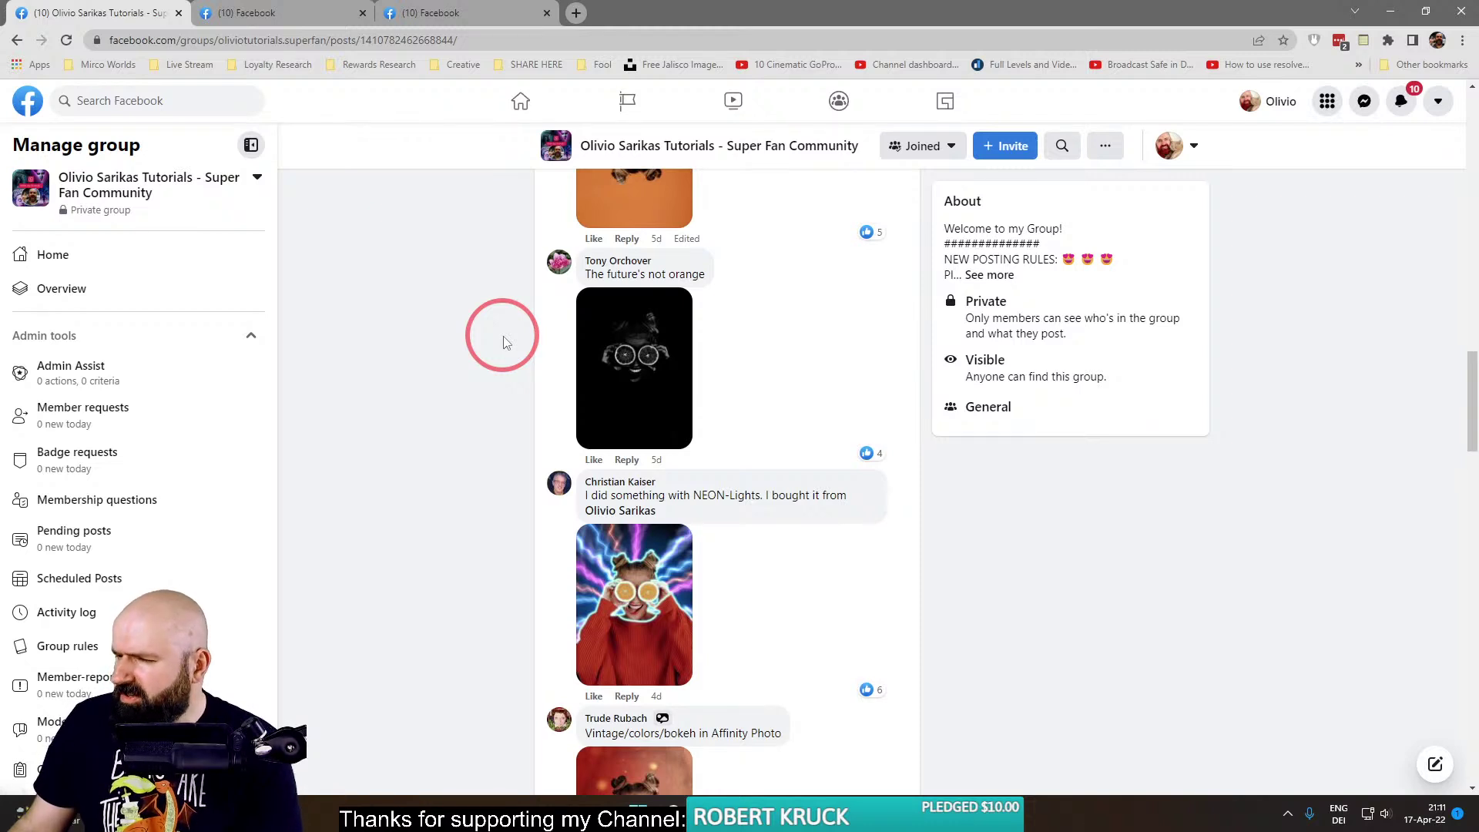
{"action": "left_click", "coordinate": [247, 12]}
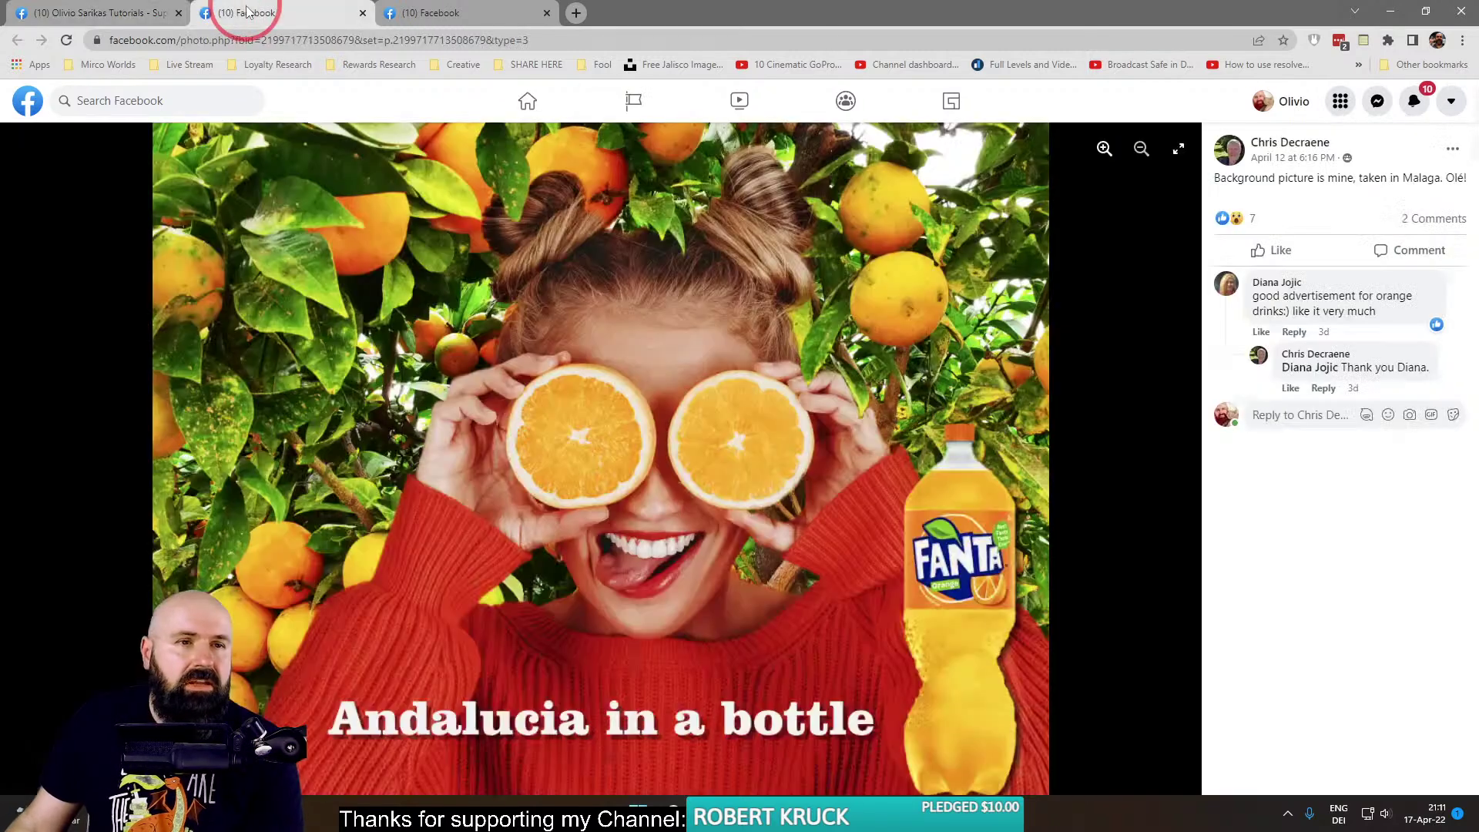
{"action": "left_click", "coordinate": [432, 12]}
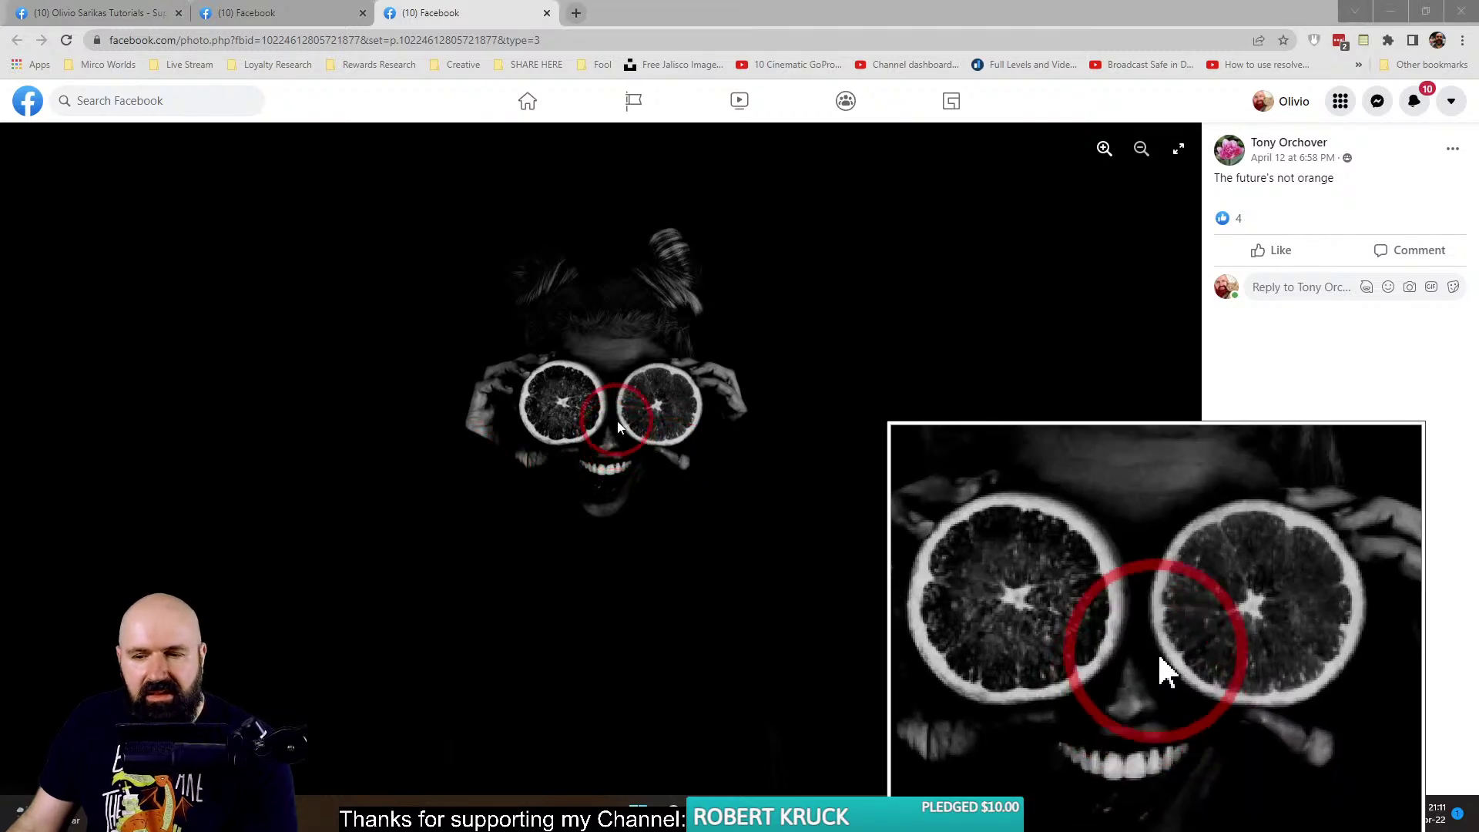
Enlarge the dark face image to inspect its details, restore the full view and close the entry.
{"action": "left_click", "coordinate": [1105, 147]}
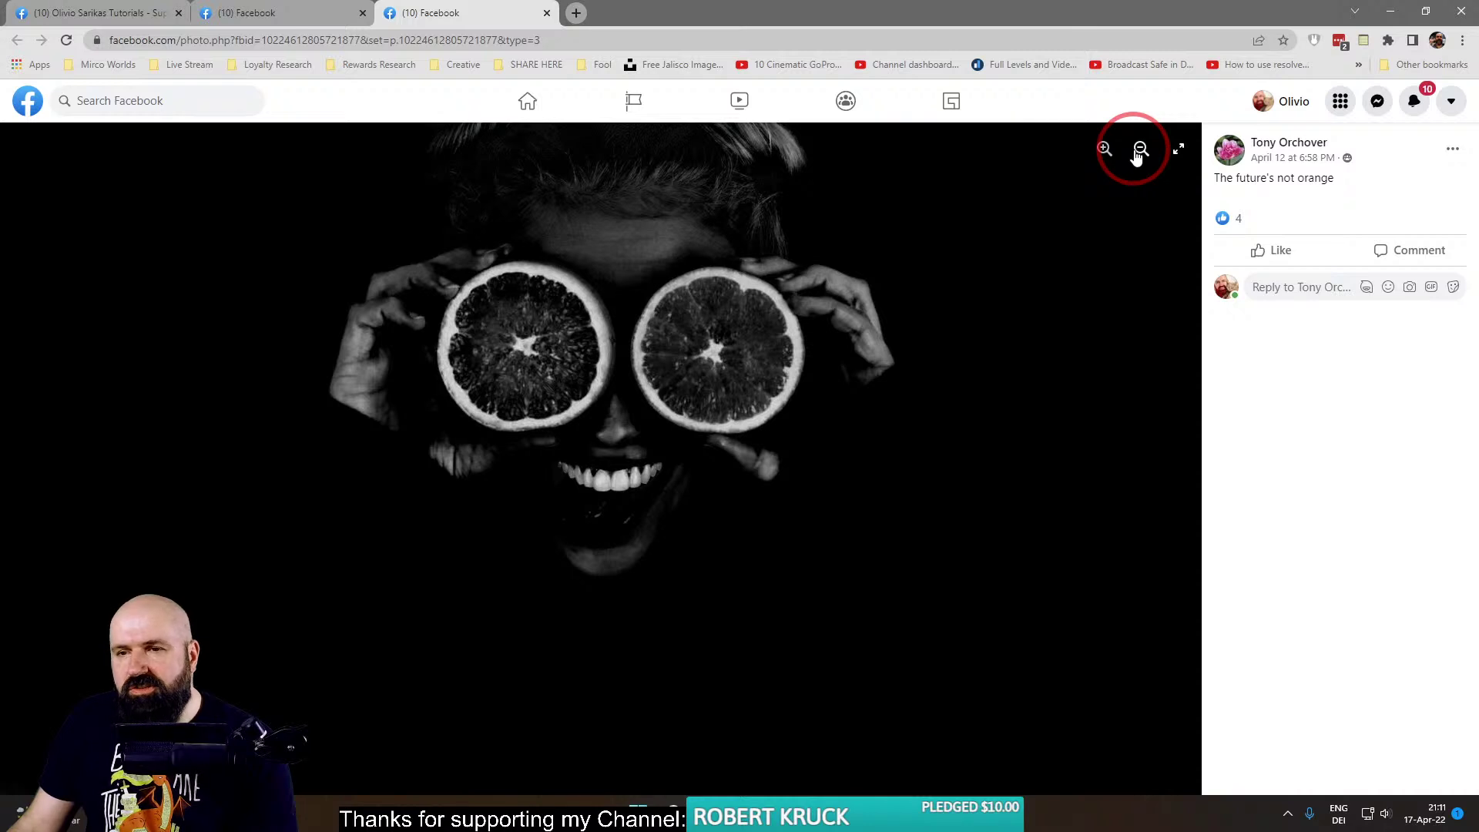
{"action": "left_click", "coordinate": [1138, 151]}
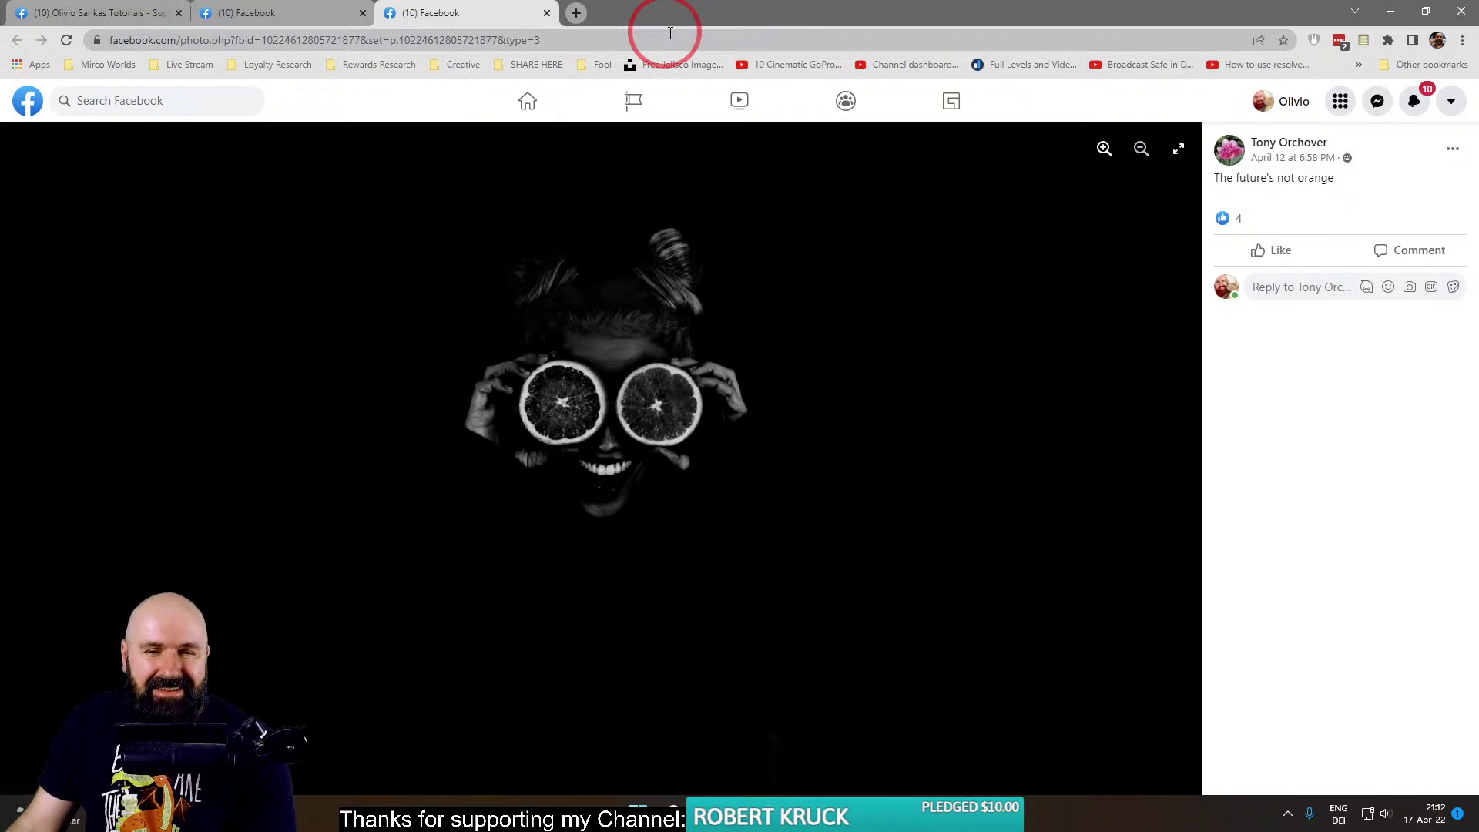
{"action": "left_click", "coordinate": [547, 13]}
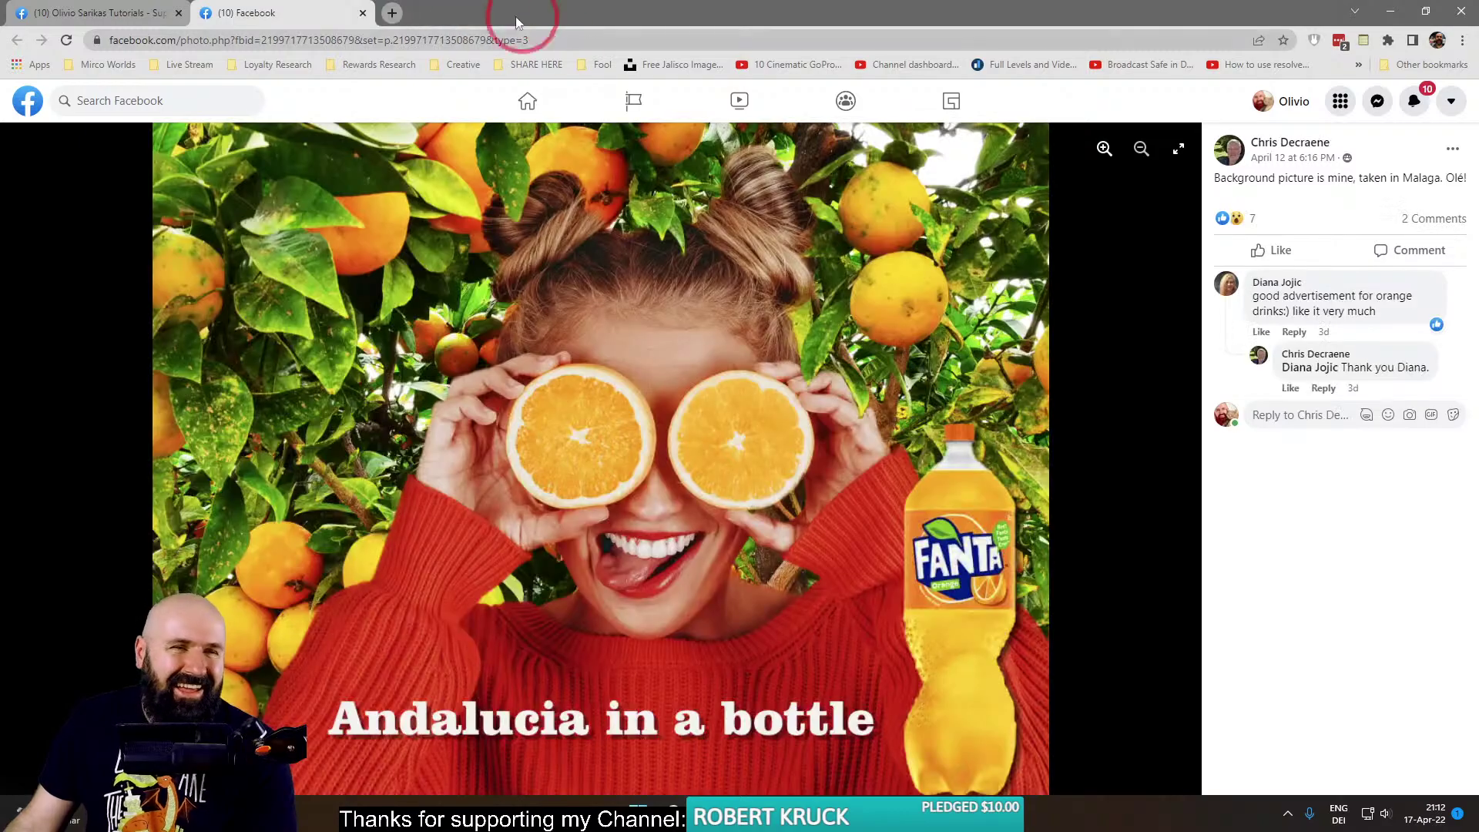
Close the "Andalucia in a bottle" entry and search Google for "pinaple plant" in a new tab.
{"action": "left_click", "coordinate": [363, 13]}
{"action": "left_click", "coordinate": [210, 13]}
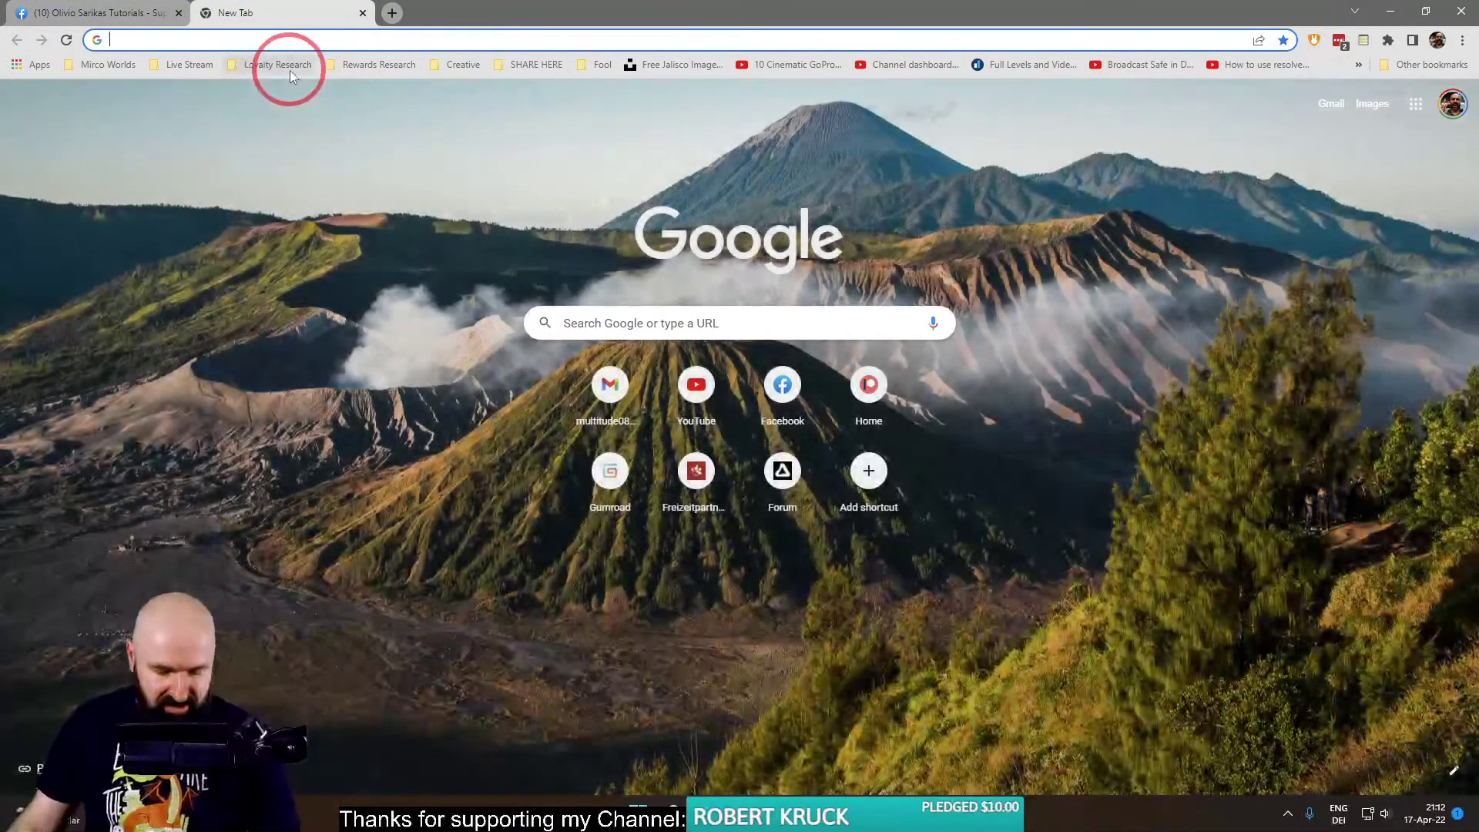
{"action": "type", "text": "pinaple plant"}
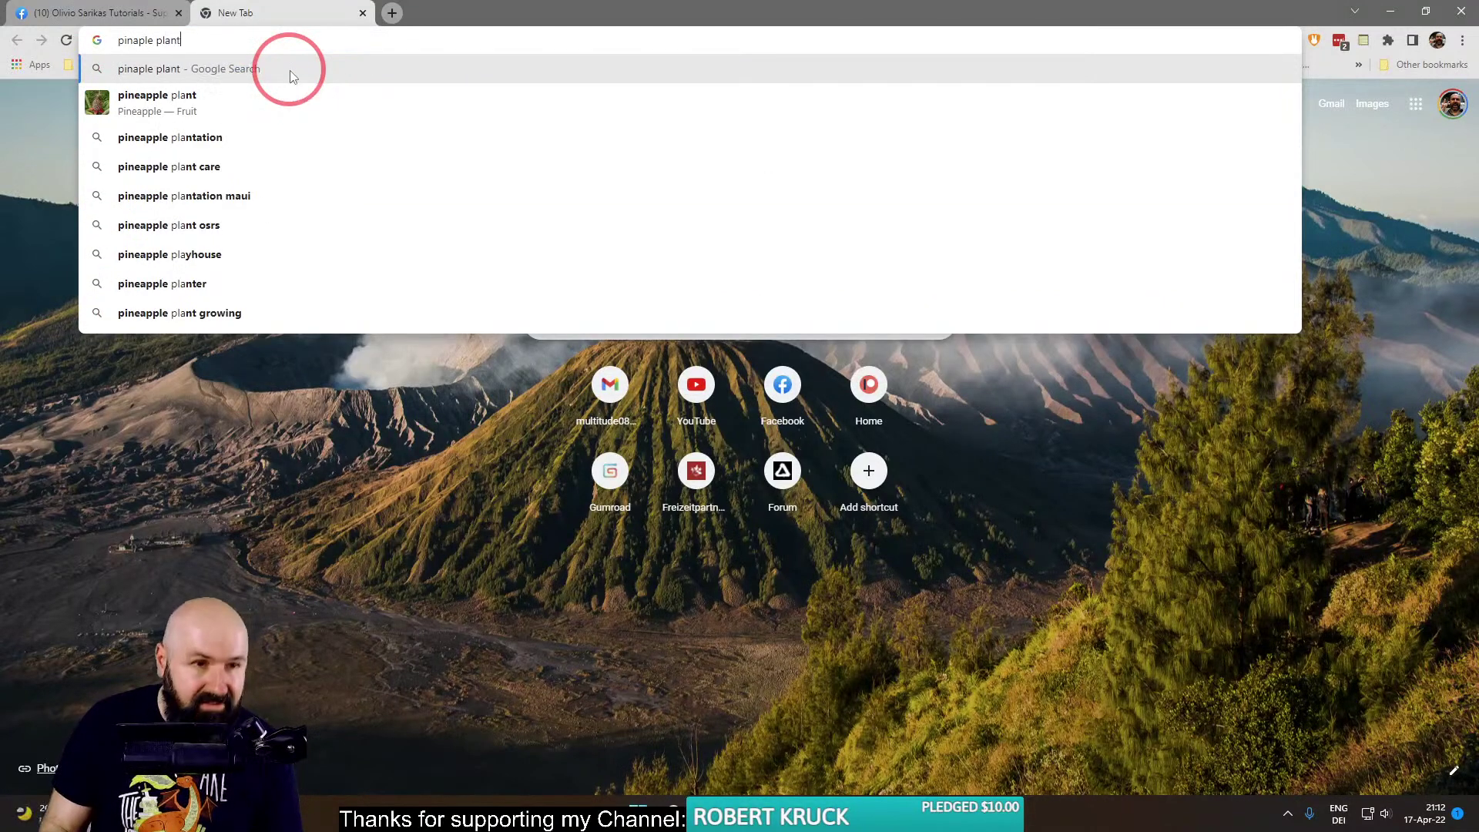
{"action": "left_click", "coordinate": [290, 71]}
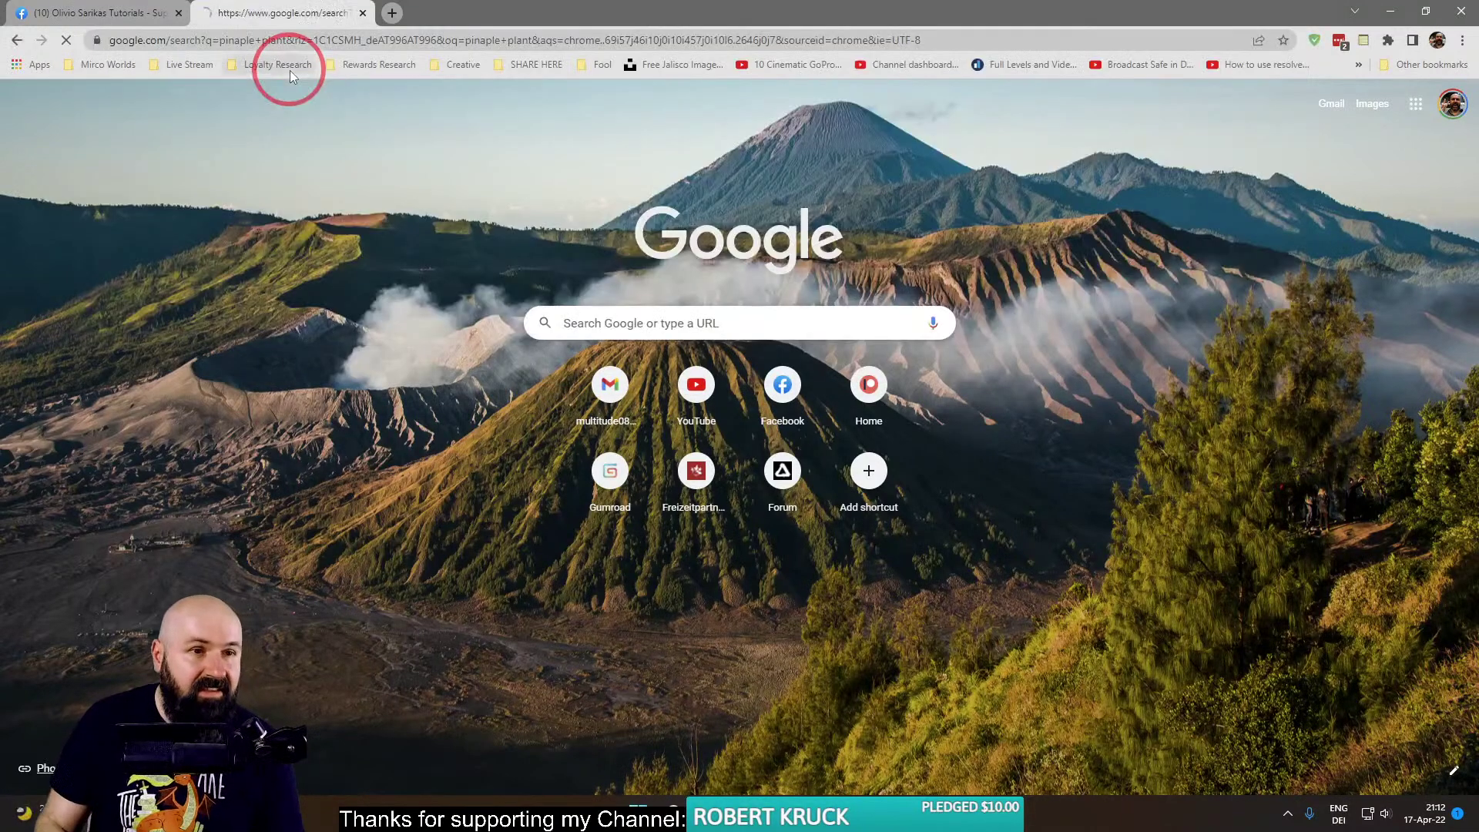
Show image results for the pineapple plant search and preview the Lazy Flora potted houseplant and the iStock close-up of a growing pineapple.
{"action": "left_click", "coordinate": [348, 245]}
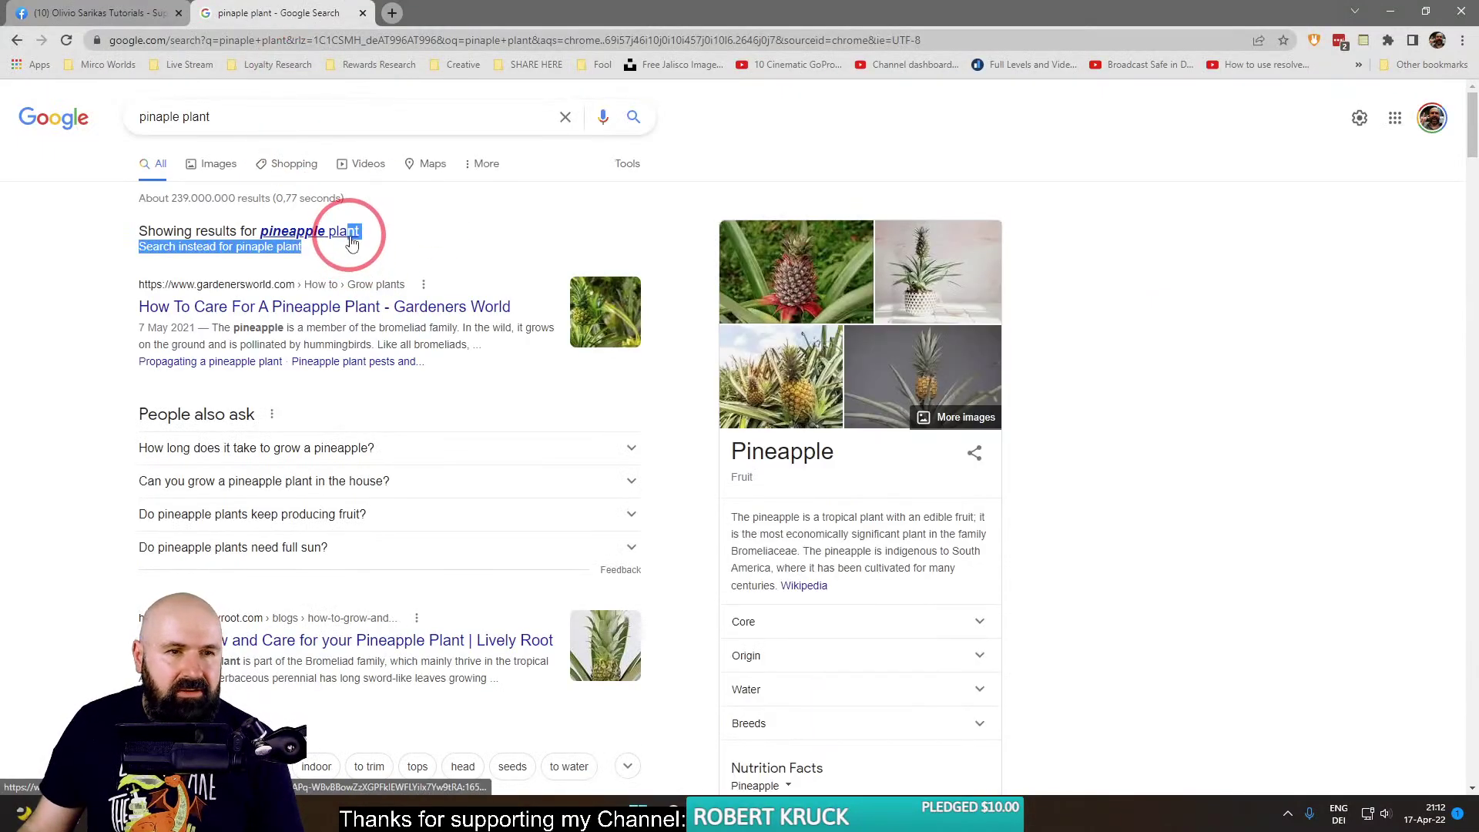
{"action": "left_click", "coordinate": [213, 164]}
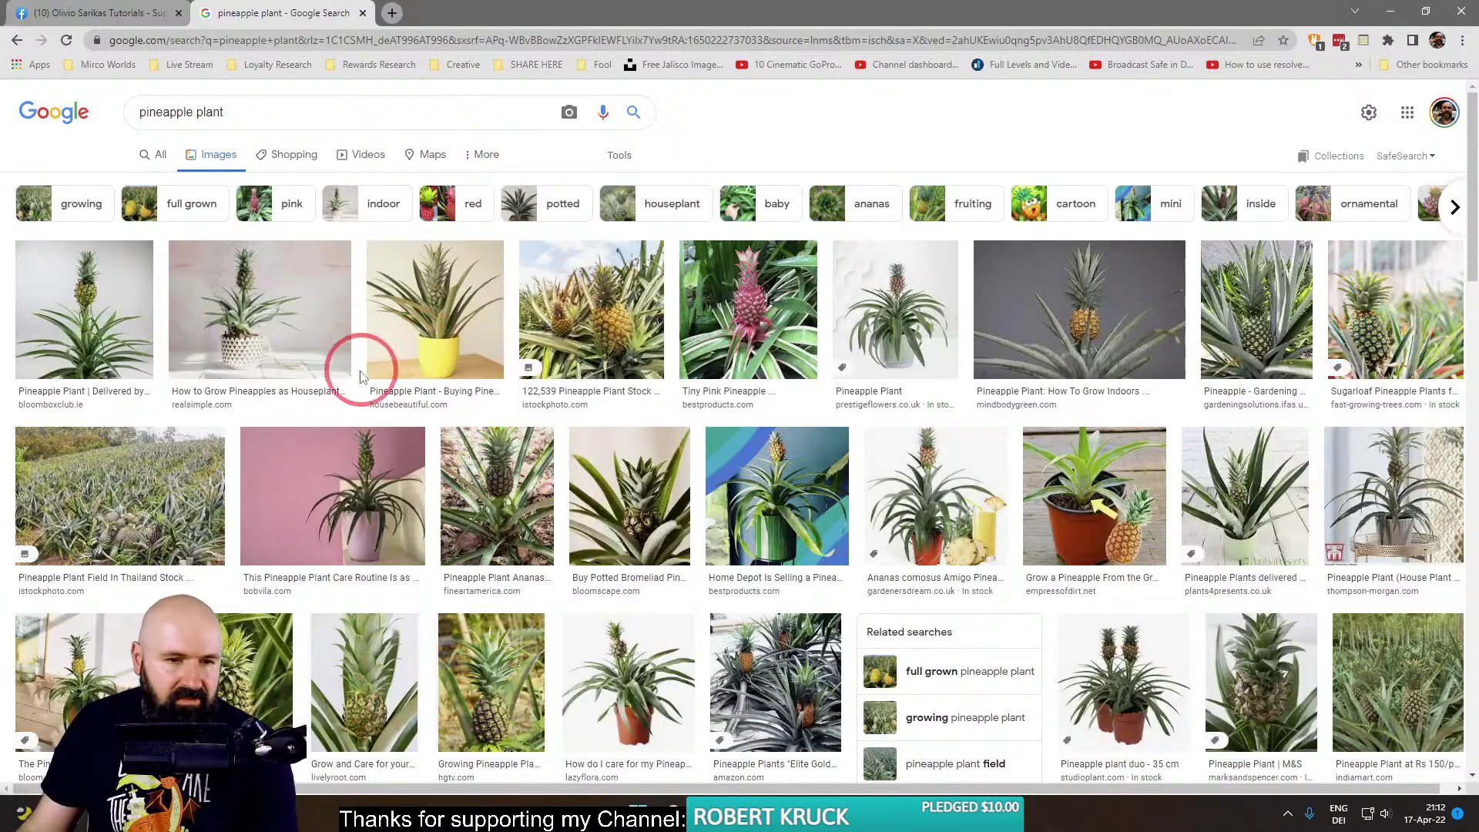
{"action": "scroll", "coordinate": [262, 368], "scroll_direction": "down", "scroll_amount": 3}
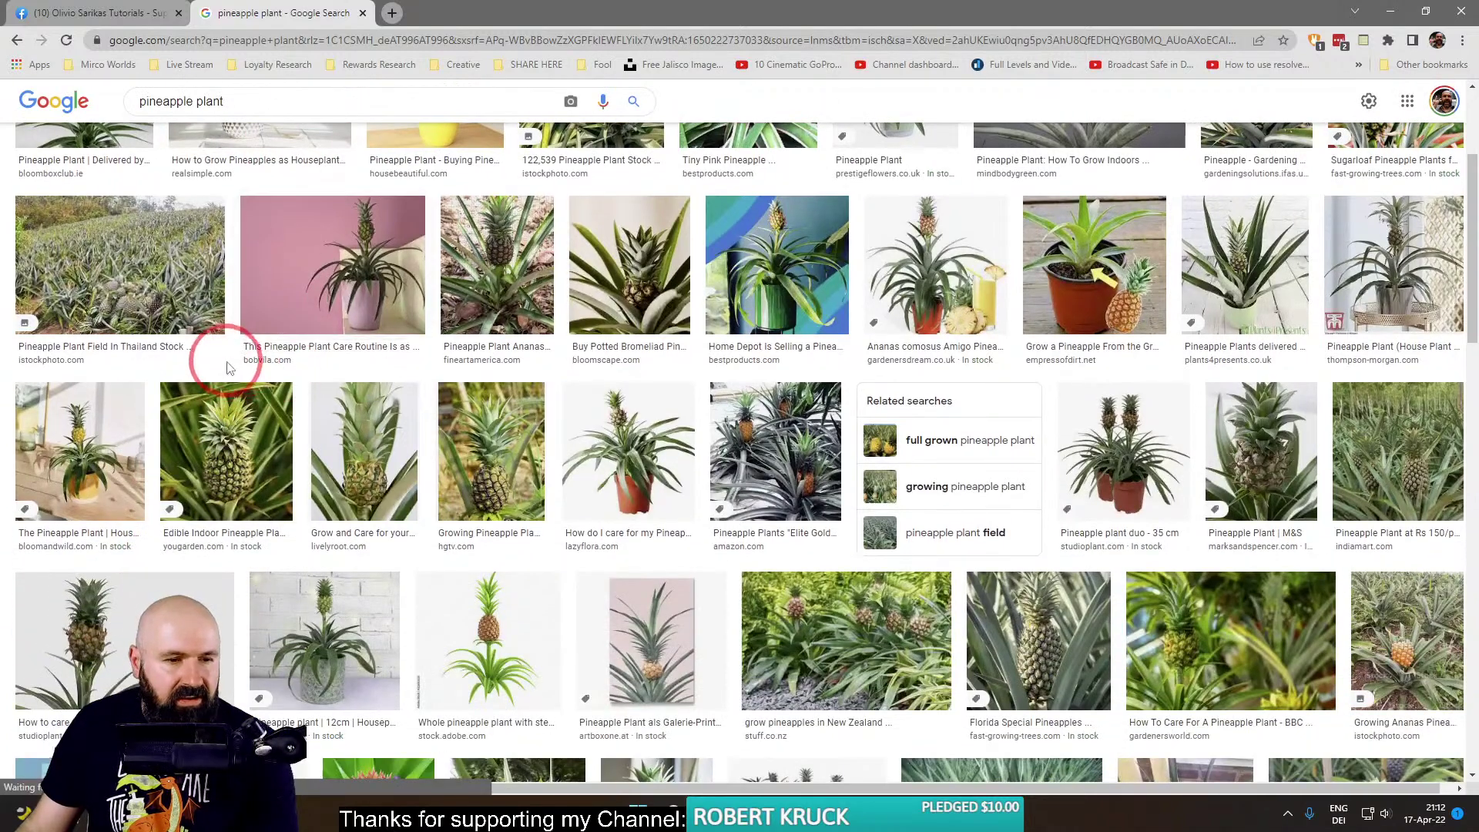
{"action": "left_click", "coordinate": [308, 639]}
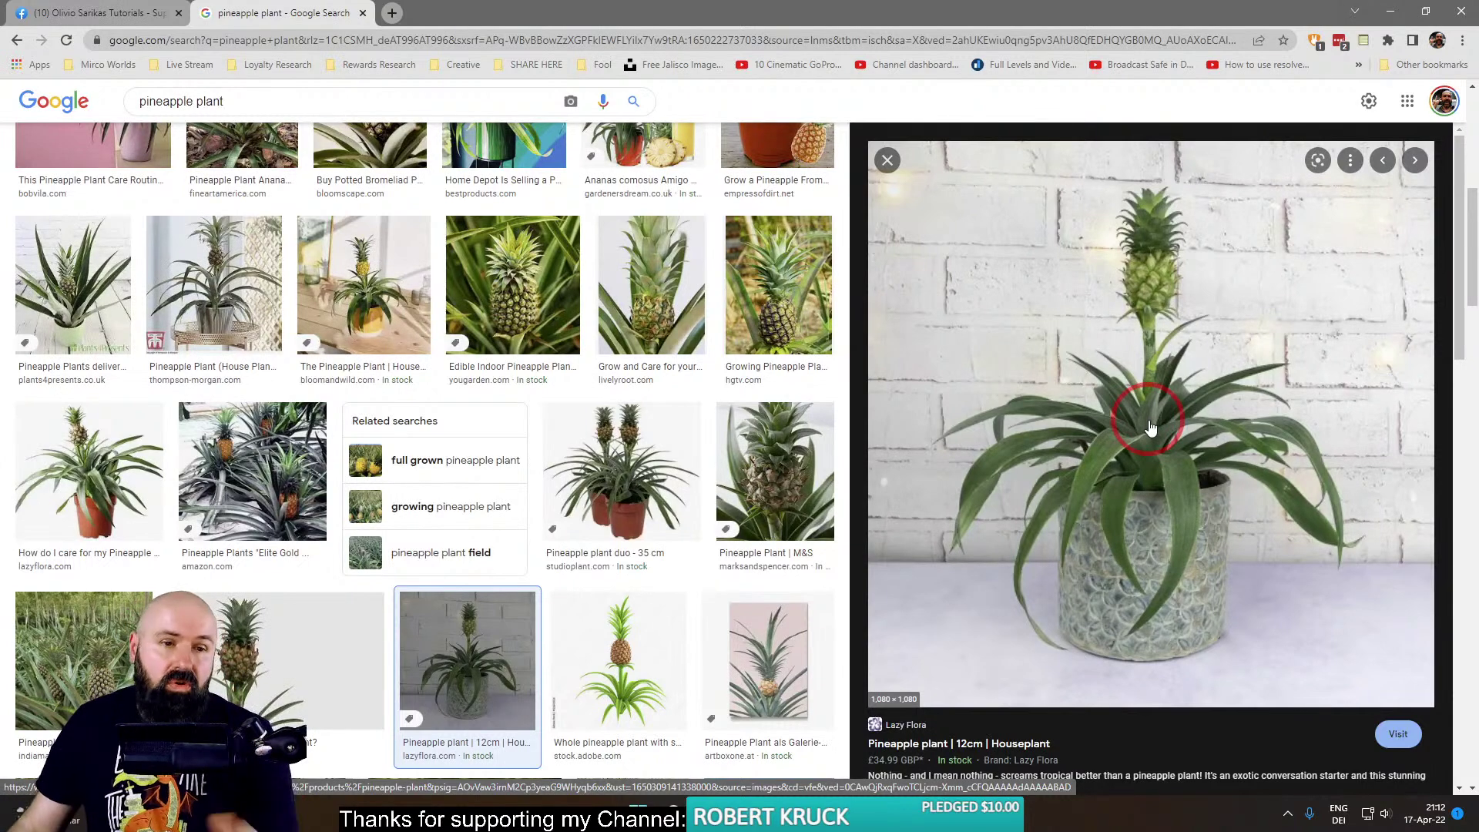
{"action": "scroll", "coordinate": [732, 501], "scroll_direction": "down", "scroll_amount": 7}
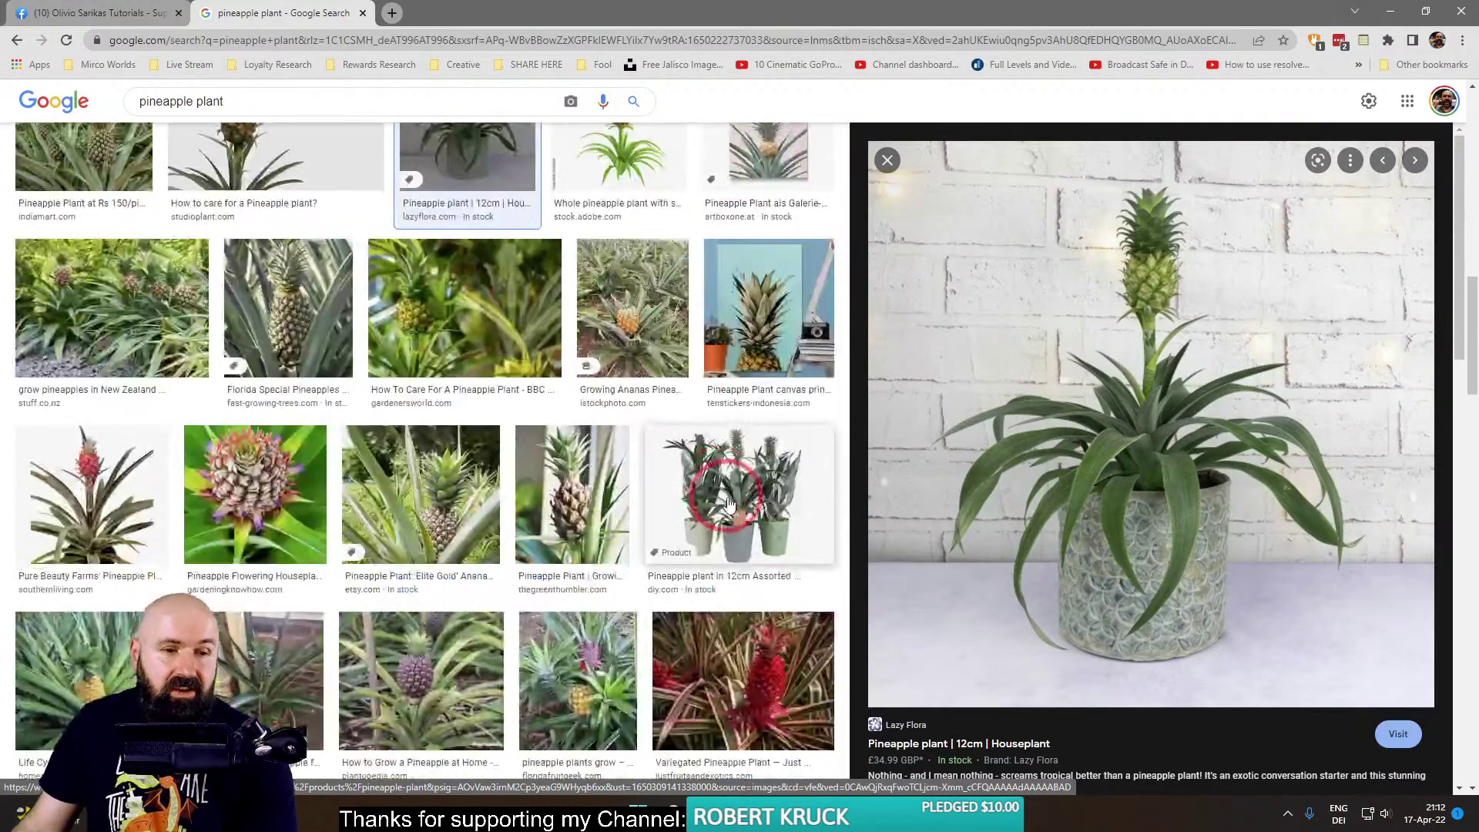
{"action": "left_click", "coordinate": [631, 338]}
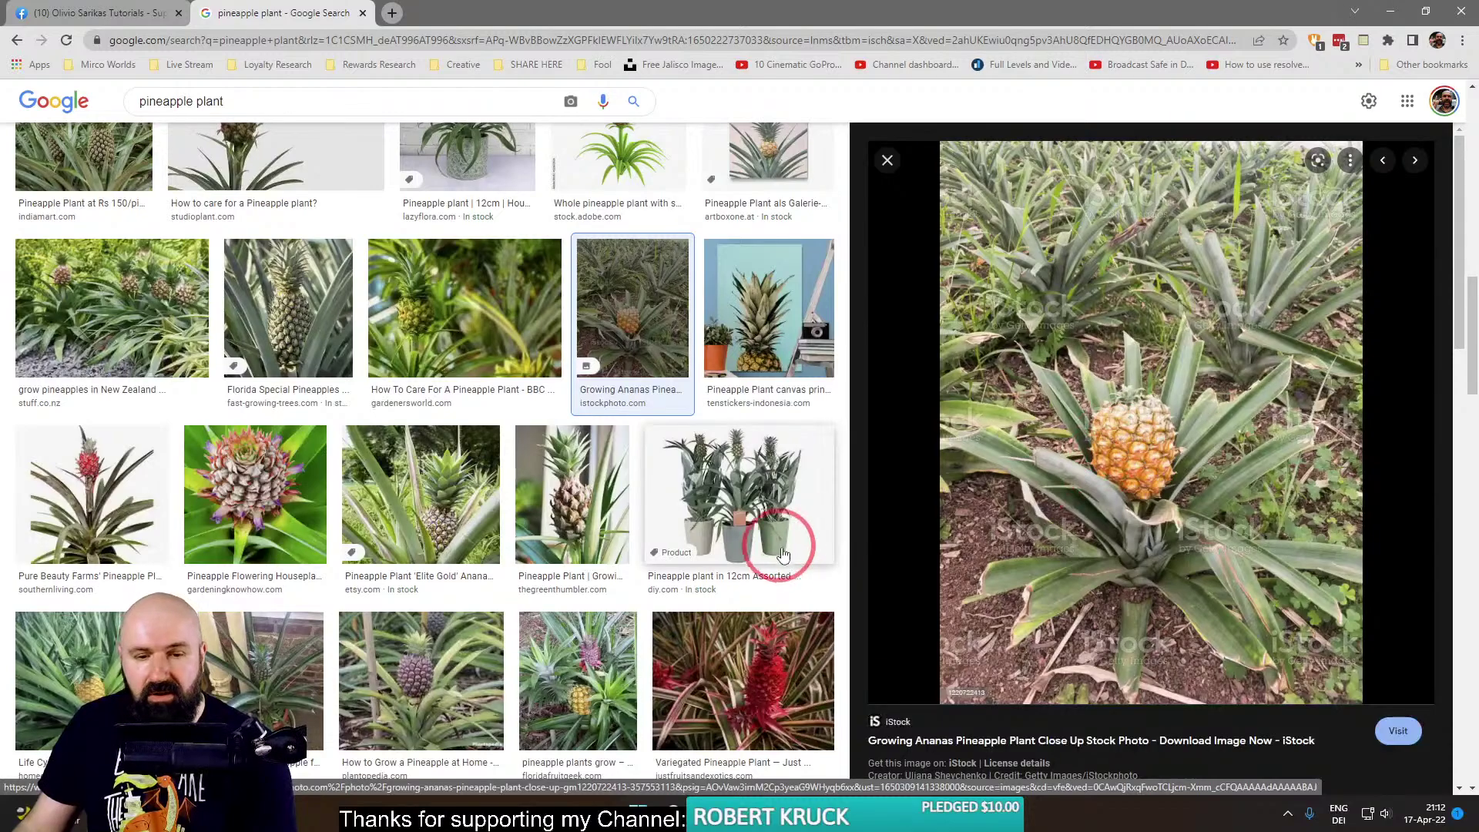
Browse further through the pineapple plant images and preview the eBay photo of a potted pineapple plant.
{"action": "scroll", "coordinate": [783, 555], "scroll_direction": "down", "scroll_amount": 4}
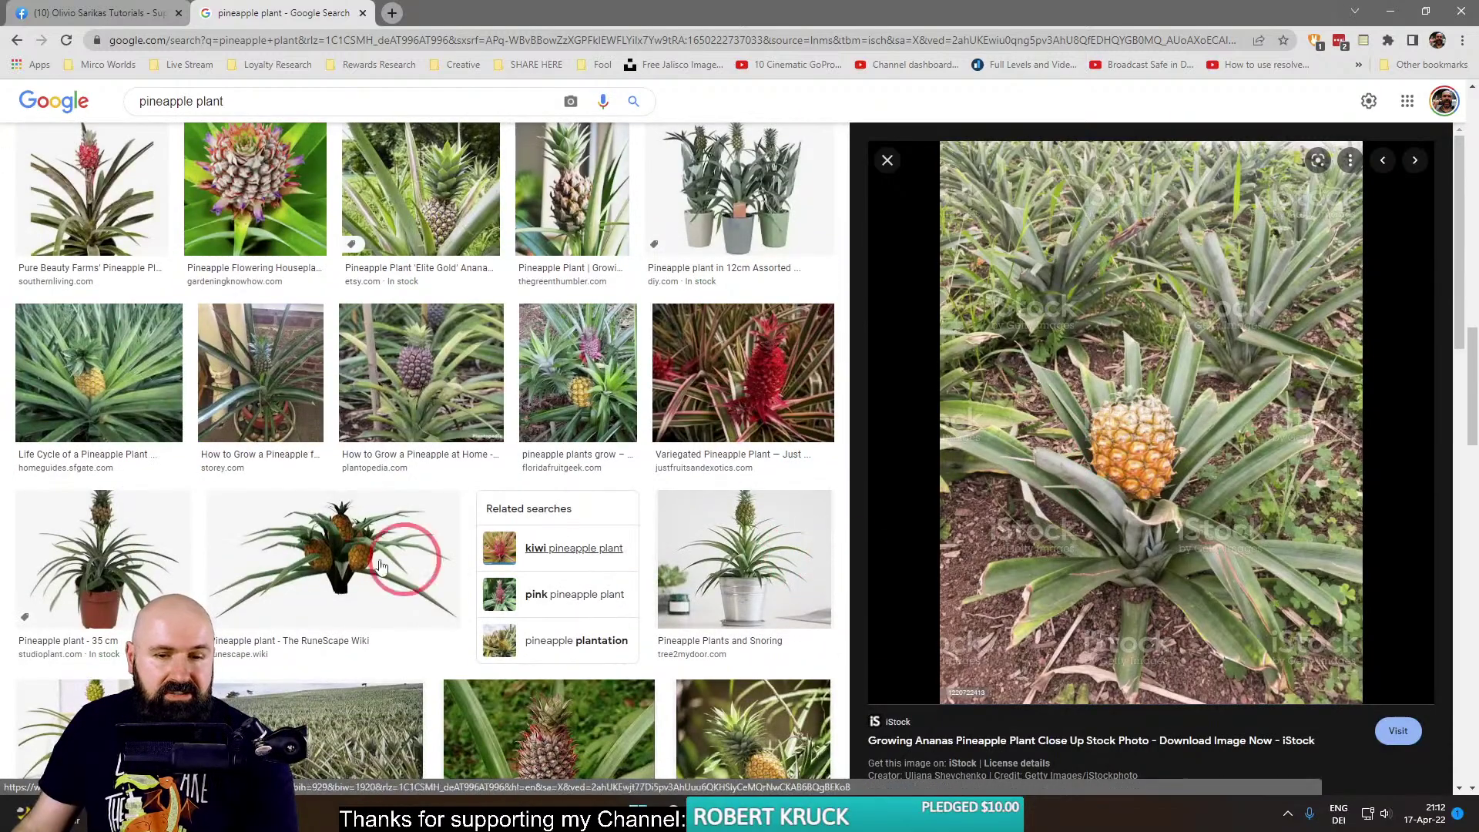
{"action": "scroll", "coordinate": [740, 539], "scroll_direction": "down", "scroll_amount": 4}
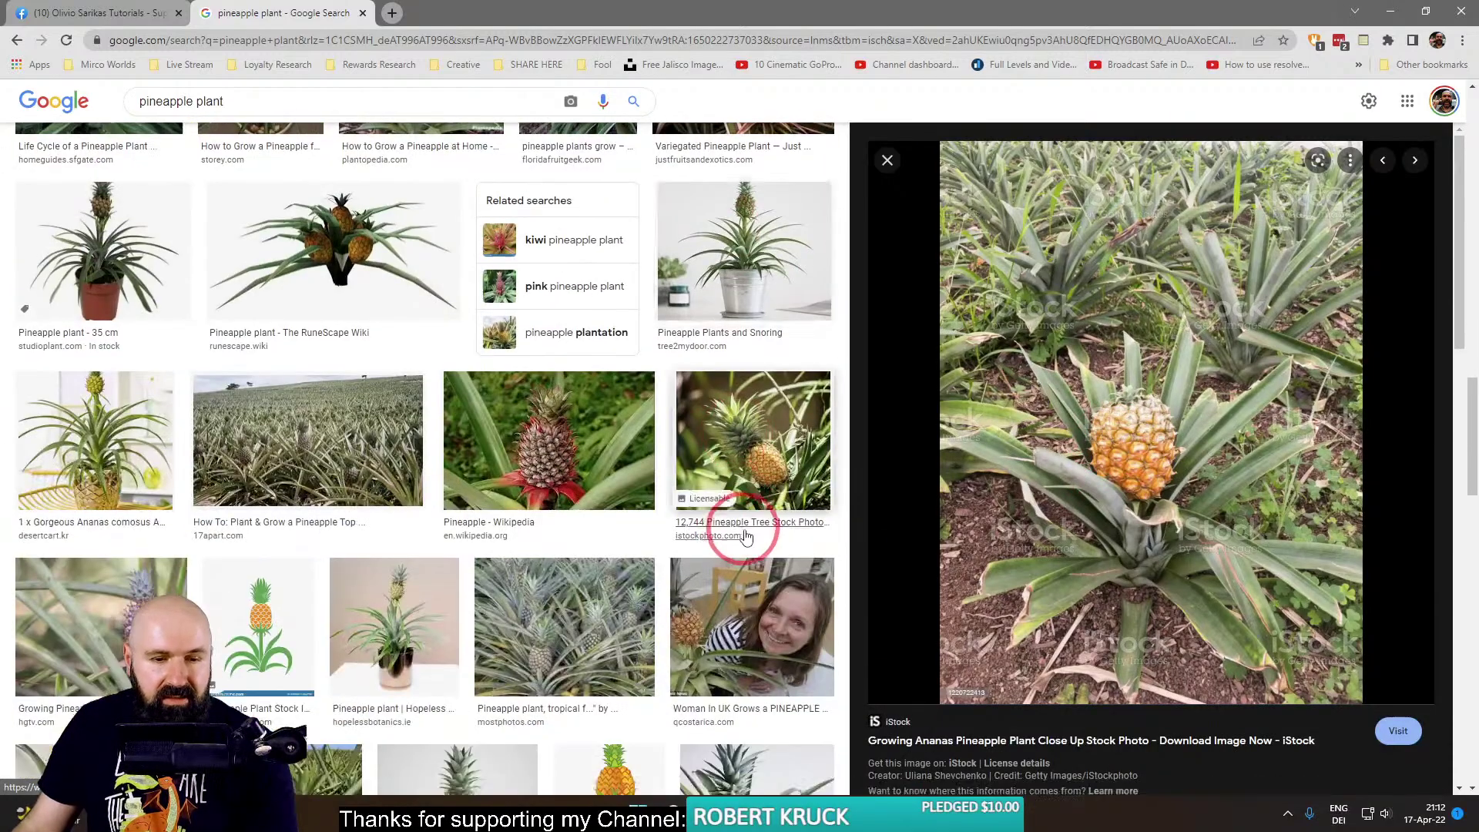
{"action": "scroll", "coordinate": [746, 535], "scroll_direction": "down", "scroll_amount": 1}
{"action": "scroll", "coordinate": [661, 493], "scroll_direction": "down", "scroll_amount": 2}
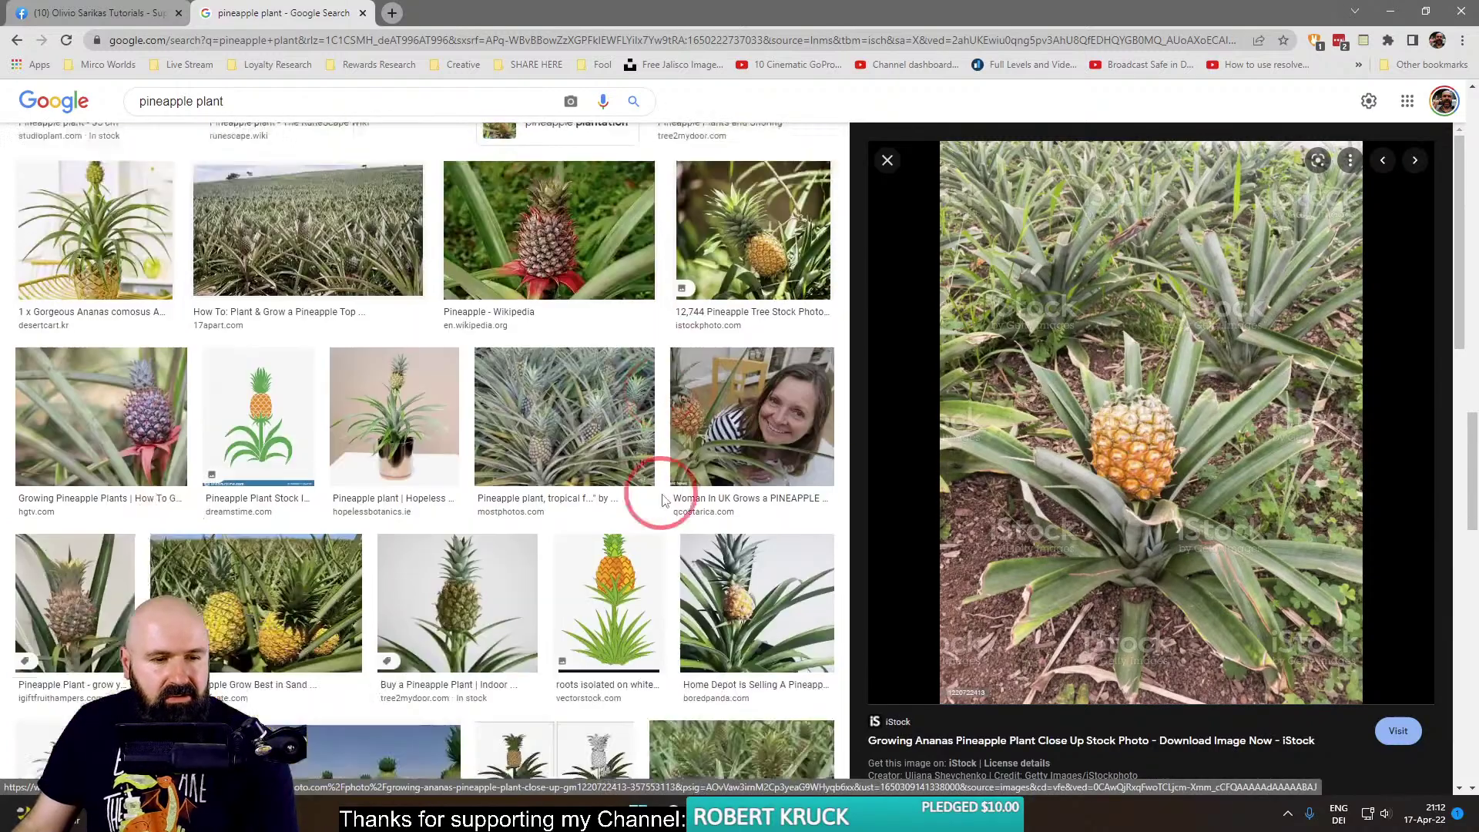
{"action": "scroll", "coordinate": [661, 500], "scroll_direction": "down", "scroll_amount": 7}
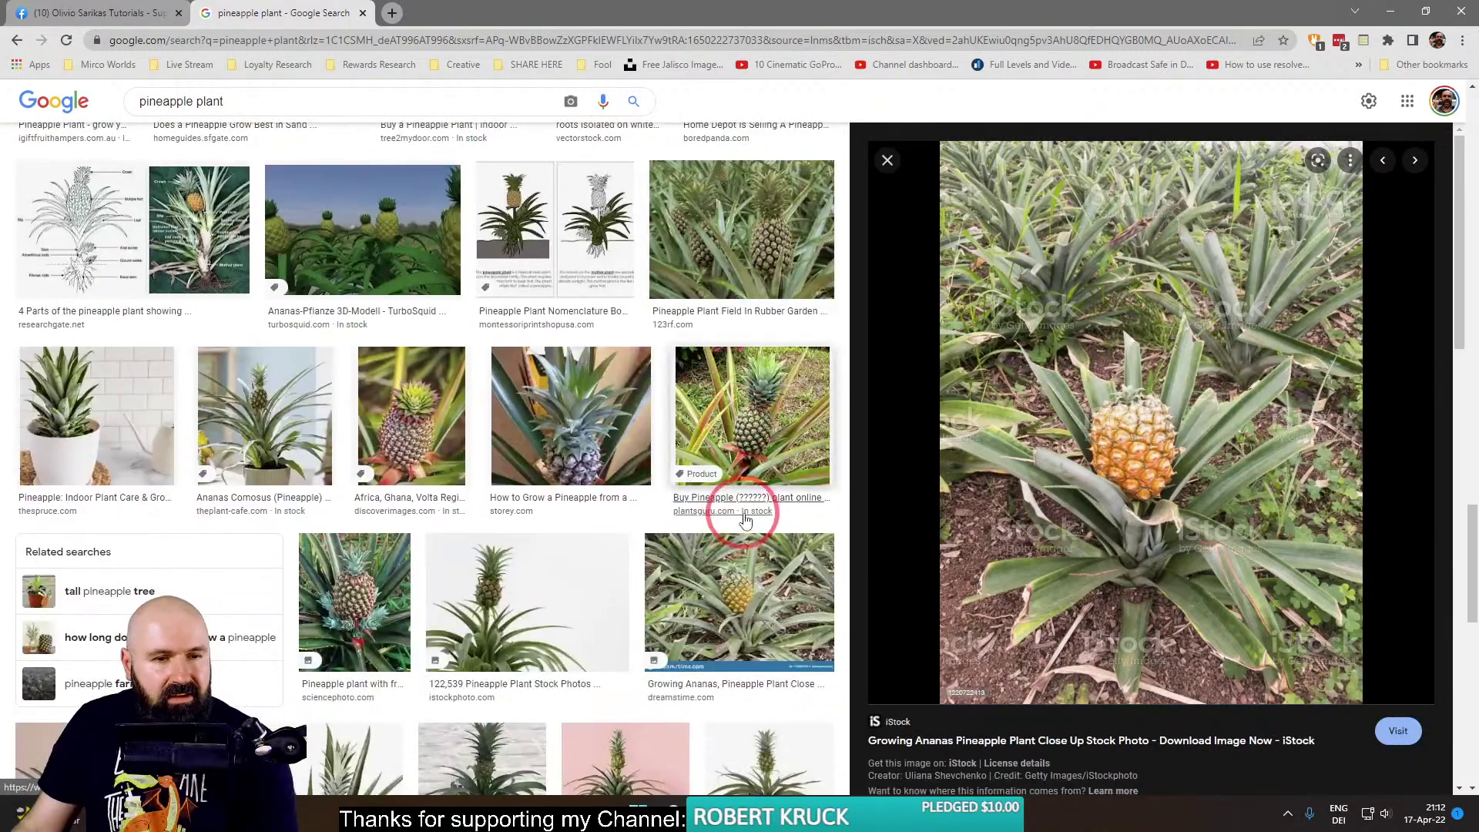
{"action": "scroll", "coordinate": [746, 518], "scroll_direction": "down", "scroll_amount": 5}
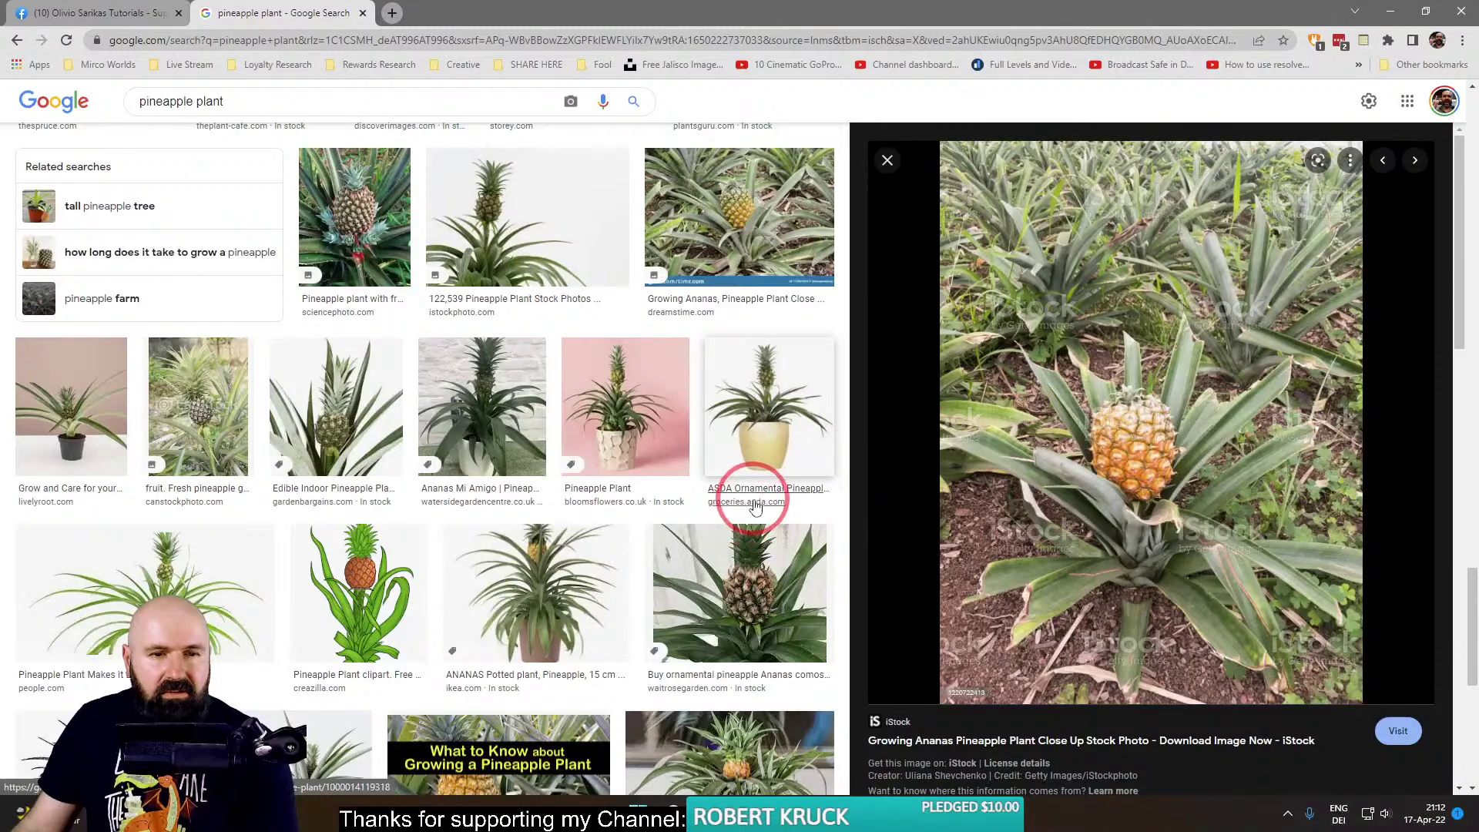
{"action": "scroll", "coordinate": [755, 505], "scroll_direction": "down", "scroll_amount": 8}
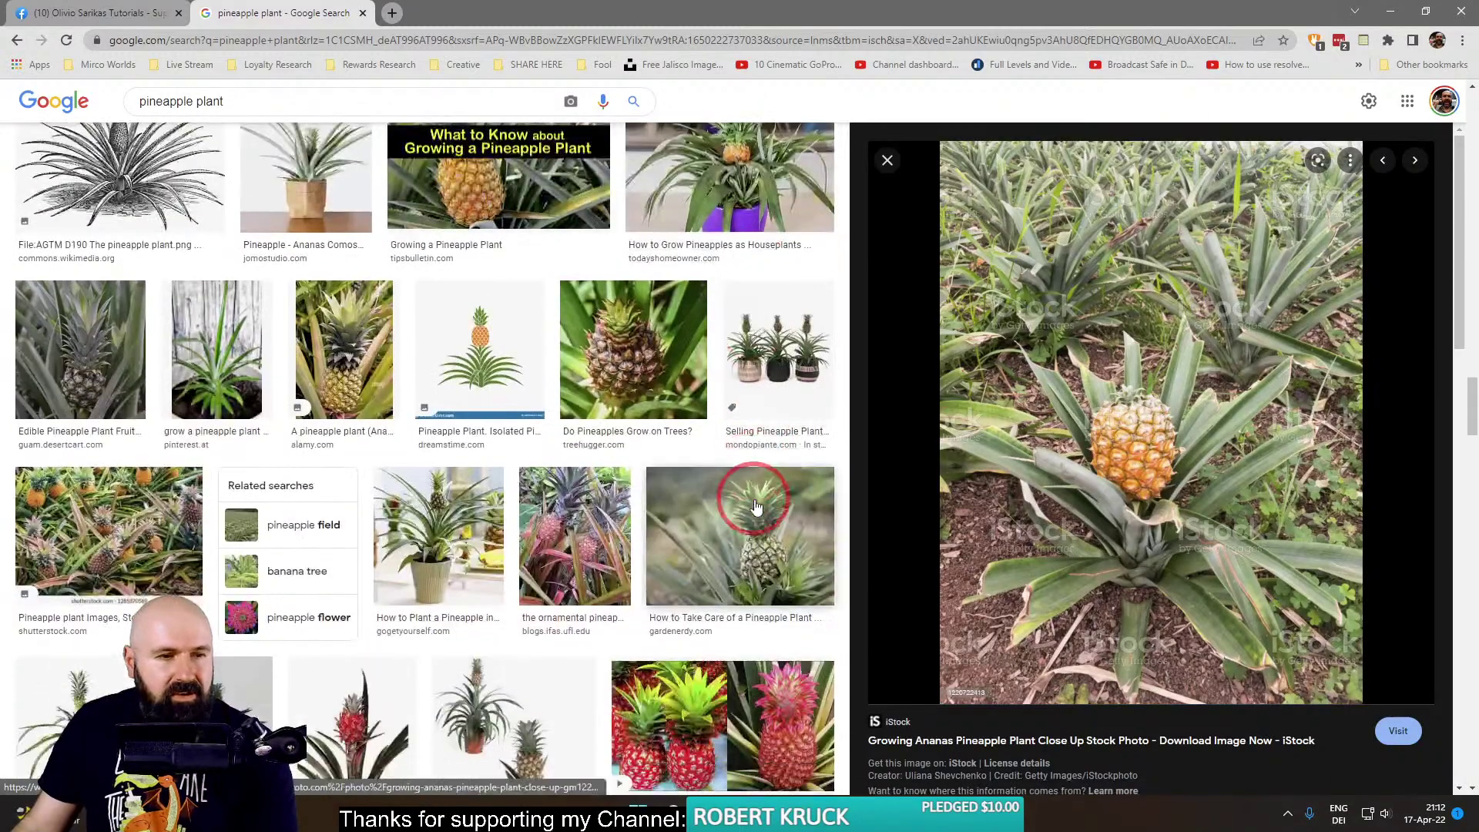
{"action": "scroll", "coordinate": [755, 506], "scroll_direction": "down", "scroll_amount": 6}
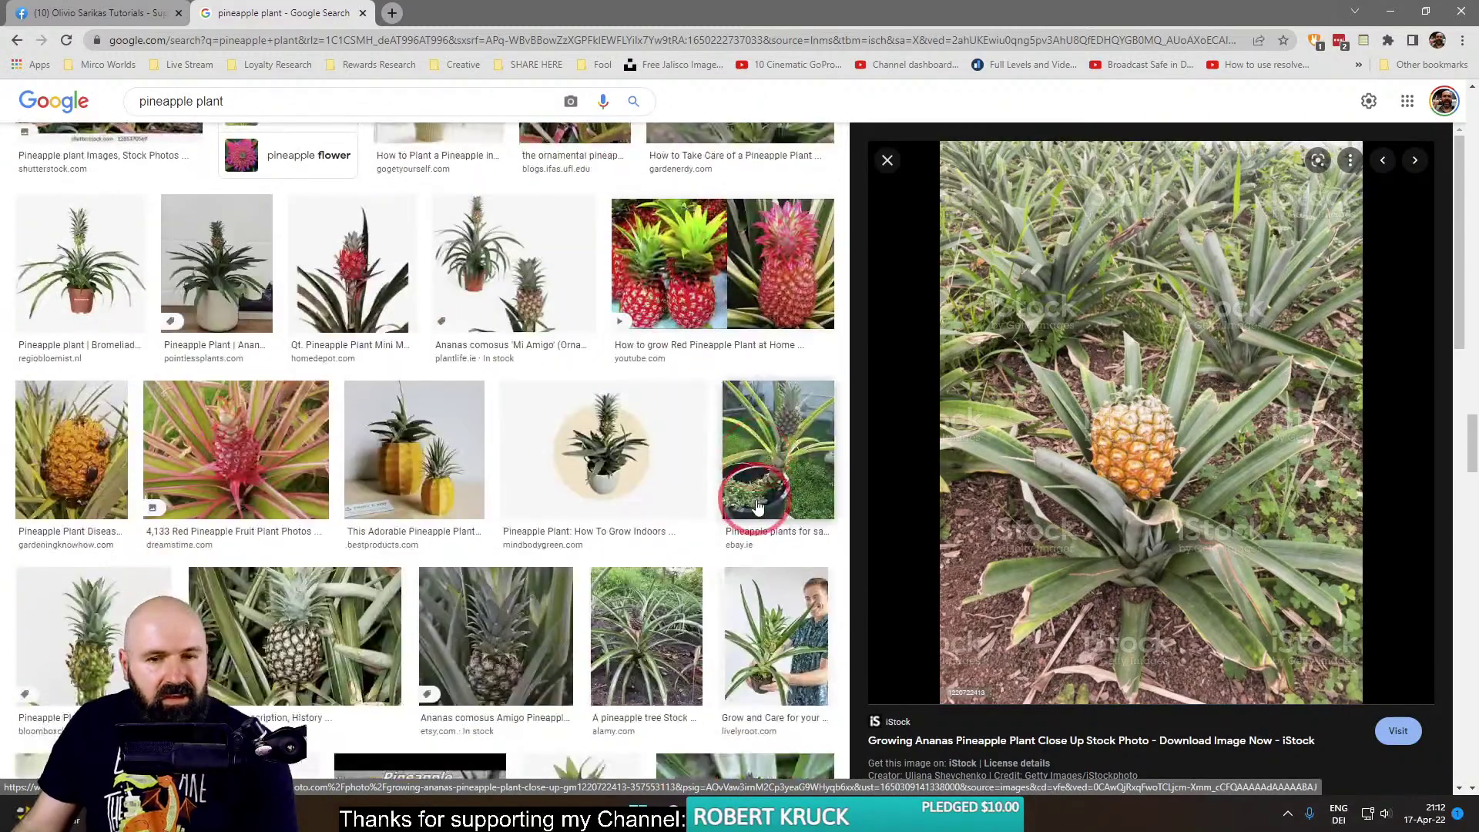
{"action": "left_click", "coordinate": [796, 468]}
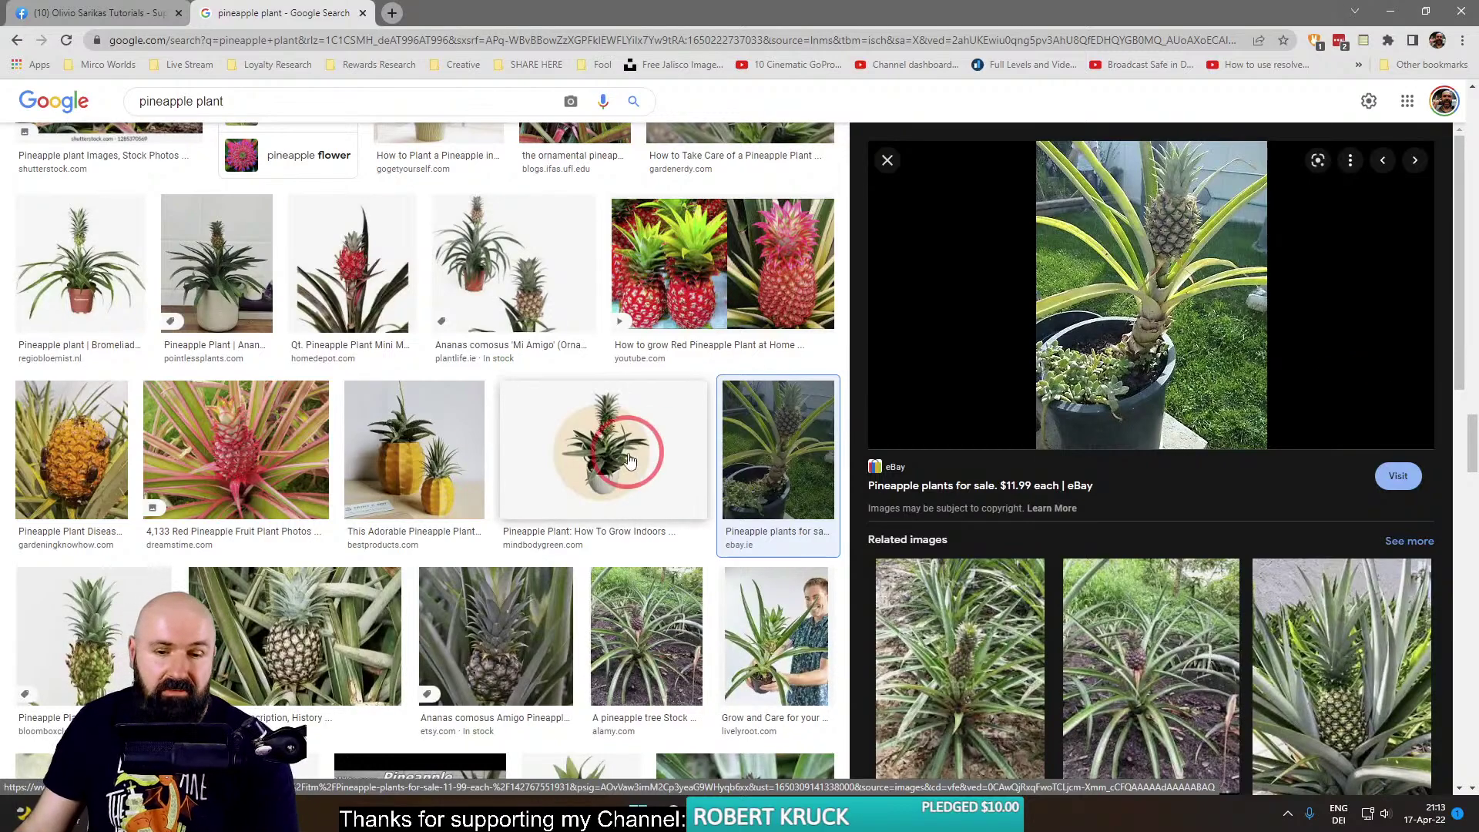
{"action": "scroll", "coordinate": [650, 429], "scroll_direction": "down", "scroll_amount": 5}
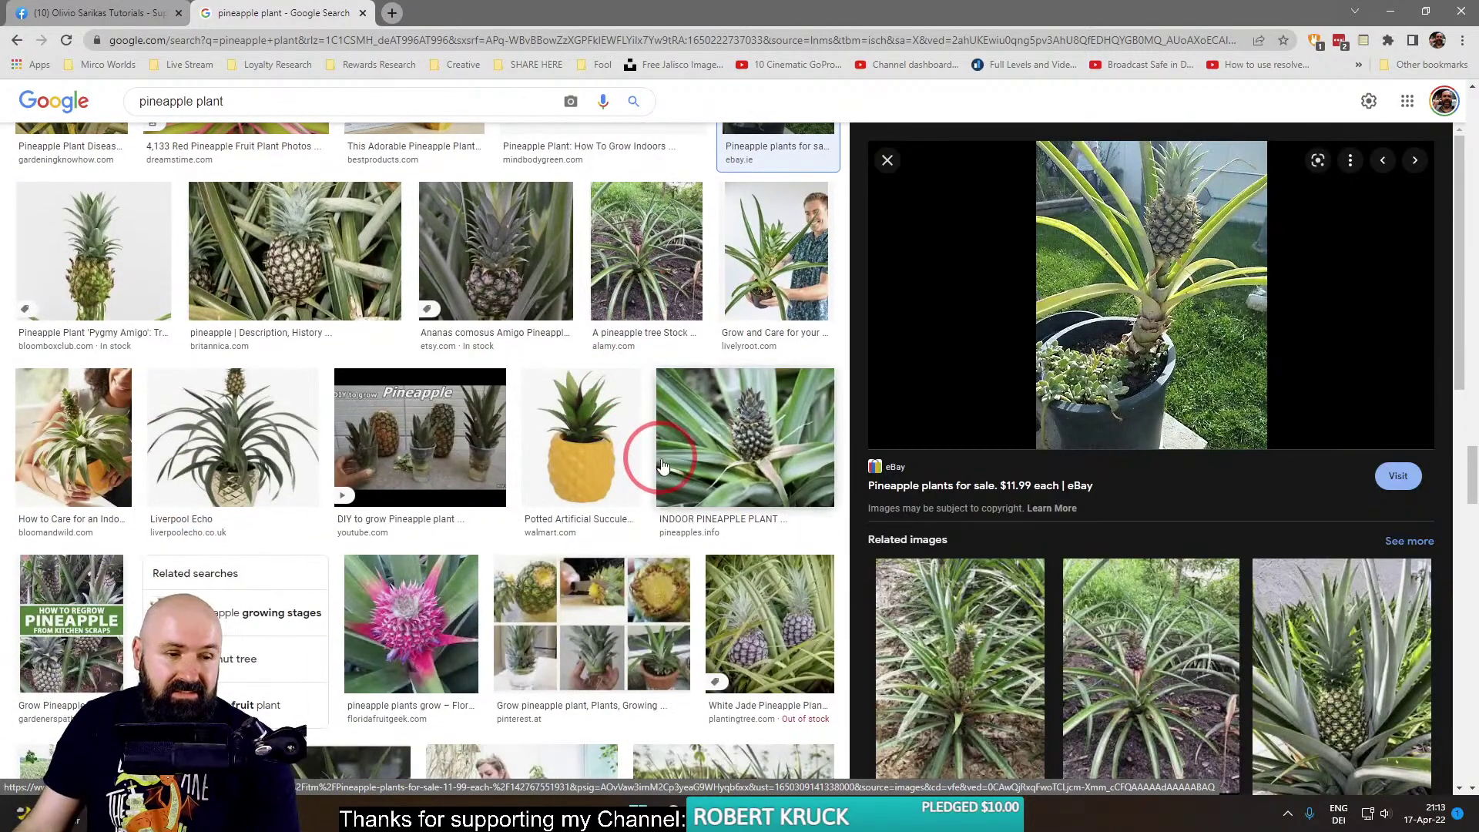
Replace the image search query with "bannana blossom" and run the search.
{"action": "scroll", "coordinate": [662, 465], "scroll_direction": "up", "scroll_amount": 15}
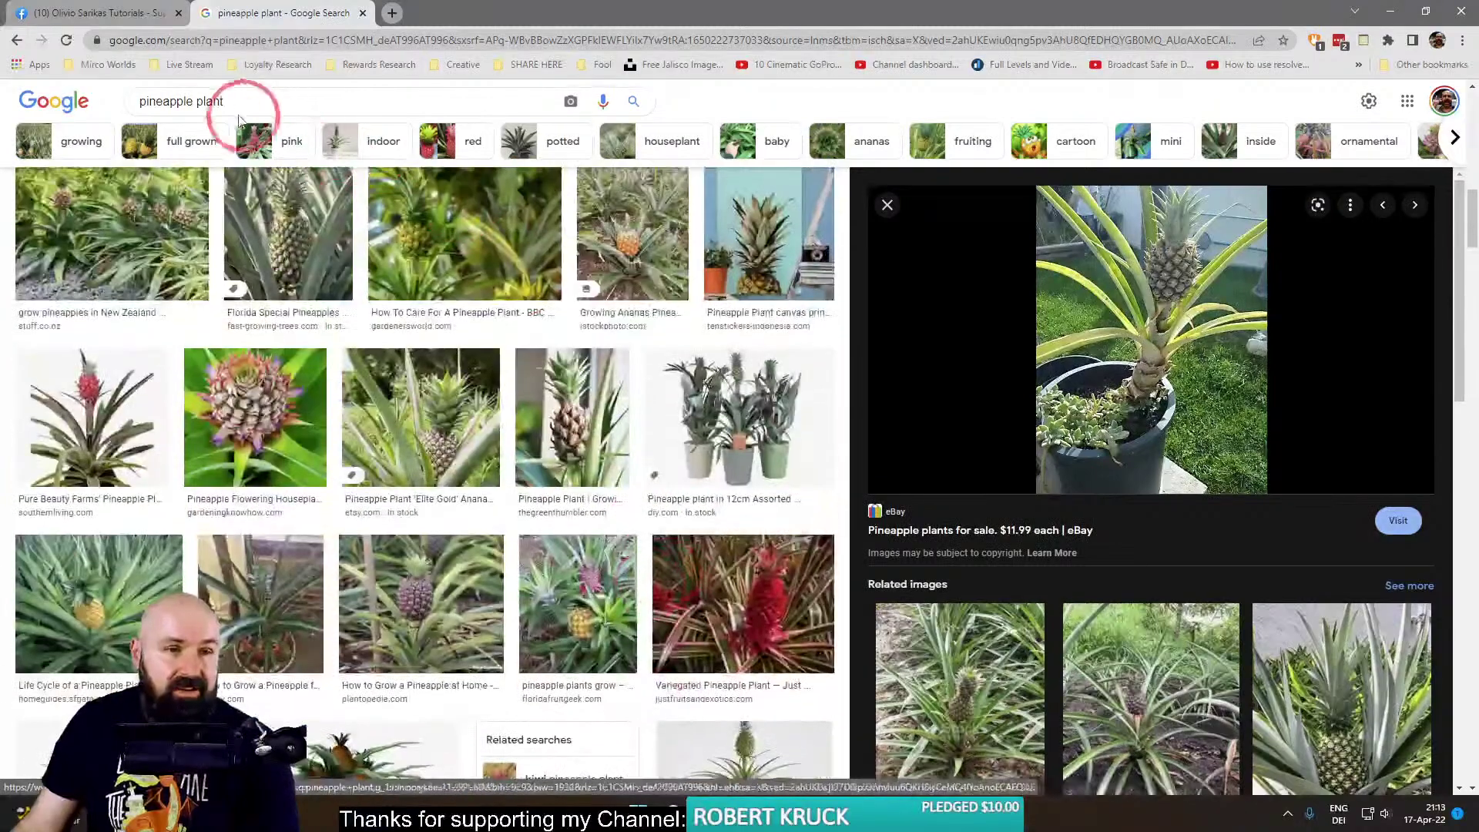
{"action": "left_click", "coordinate": [237, 114]}
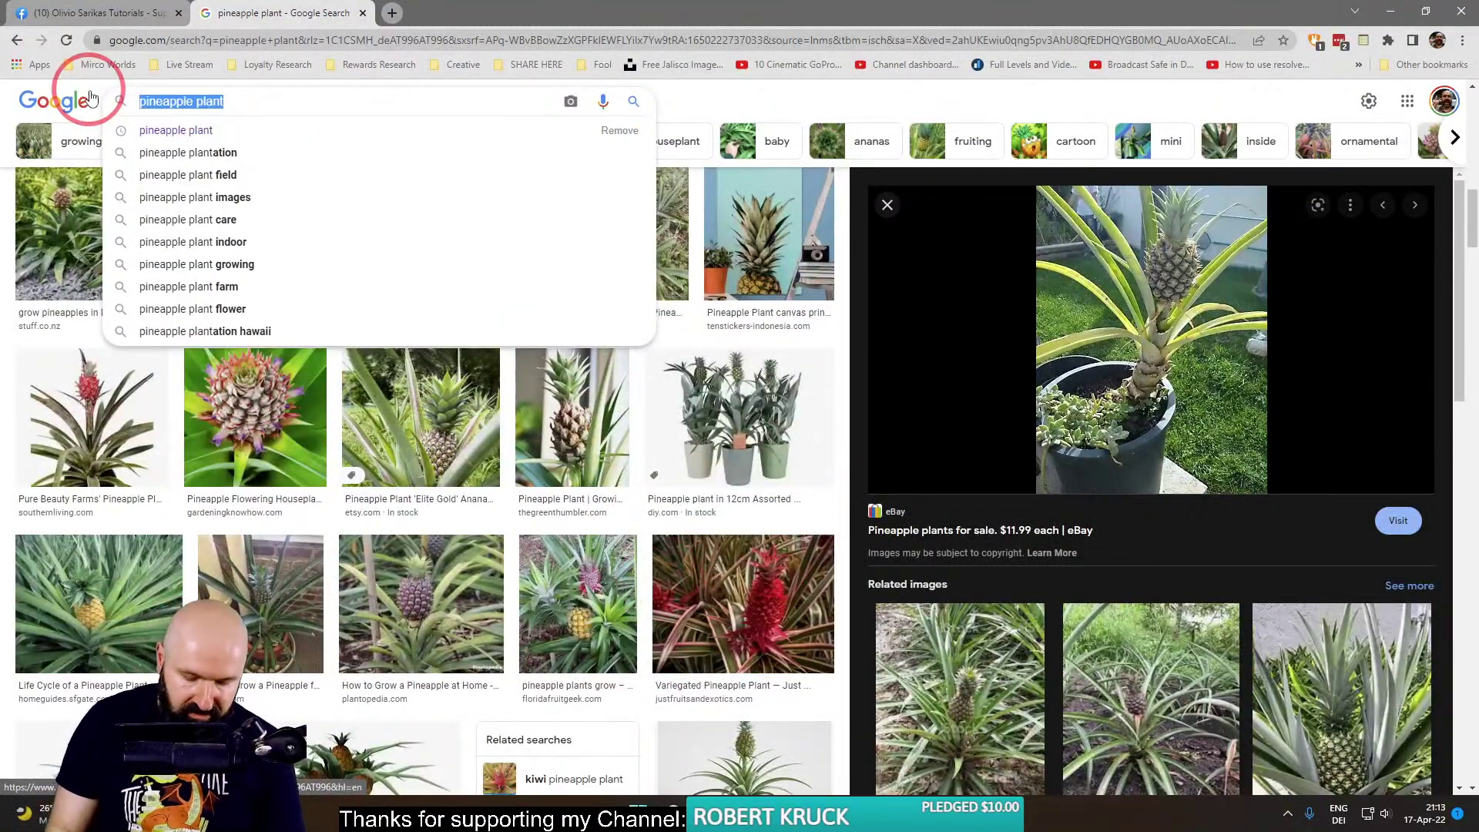
{"action": "type", "text": "bannana"}
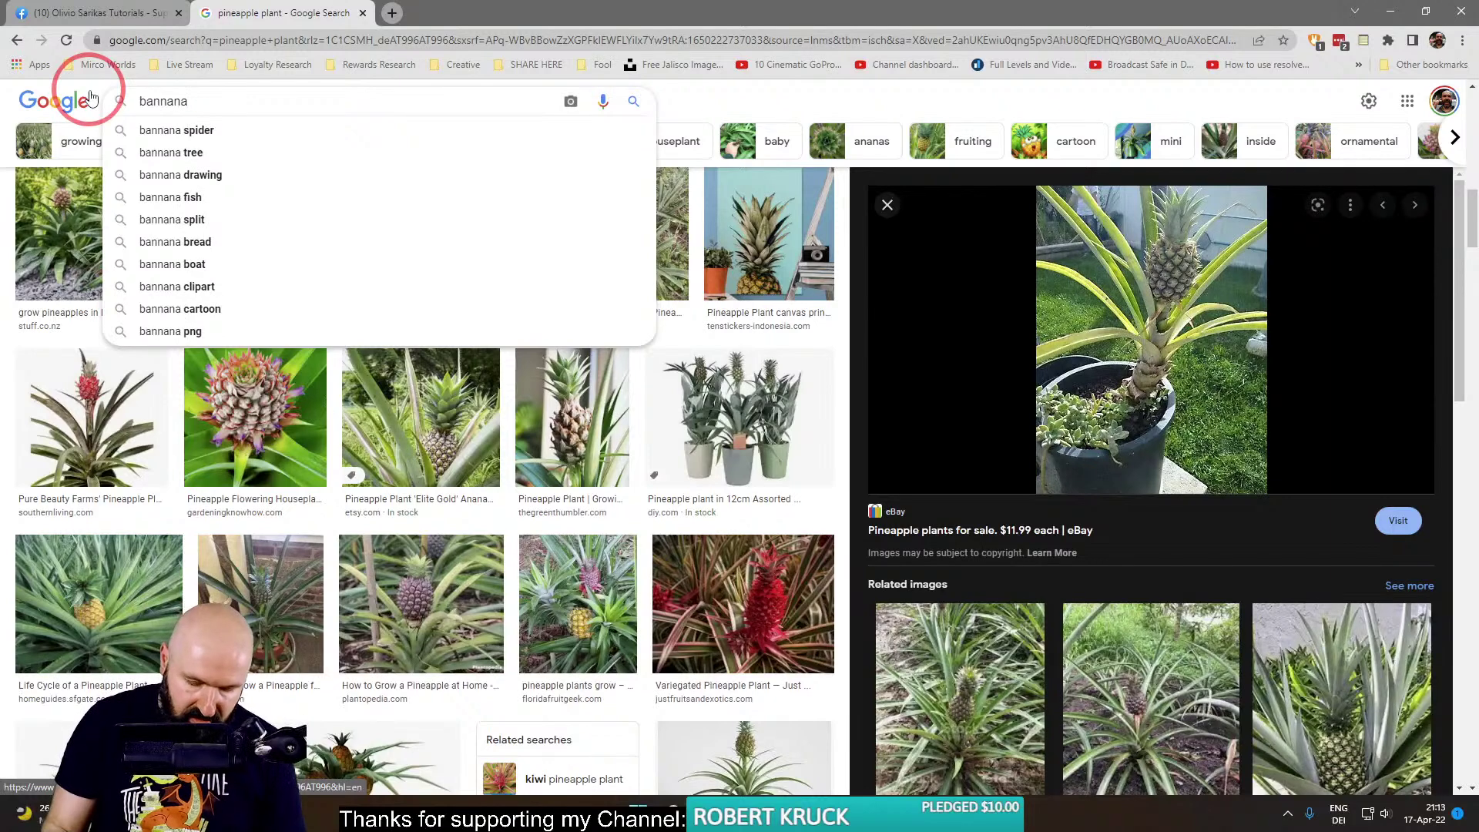
{"action": "type", "text": " blo"}
{"action": "key", "text": "Down"}
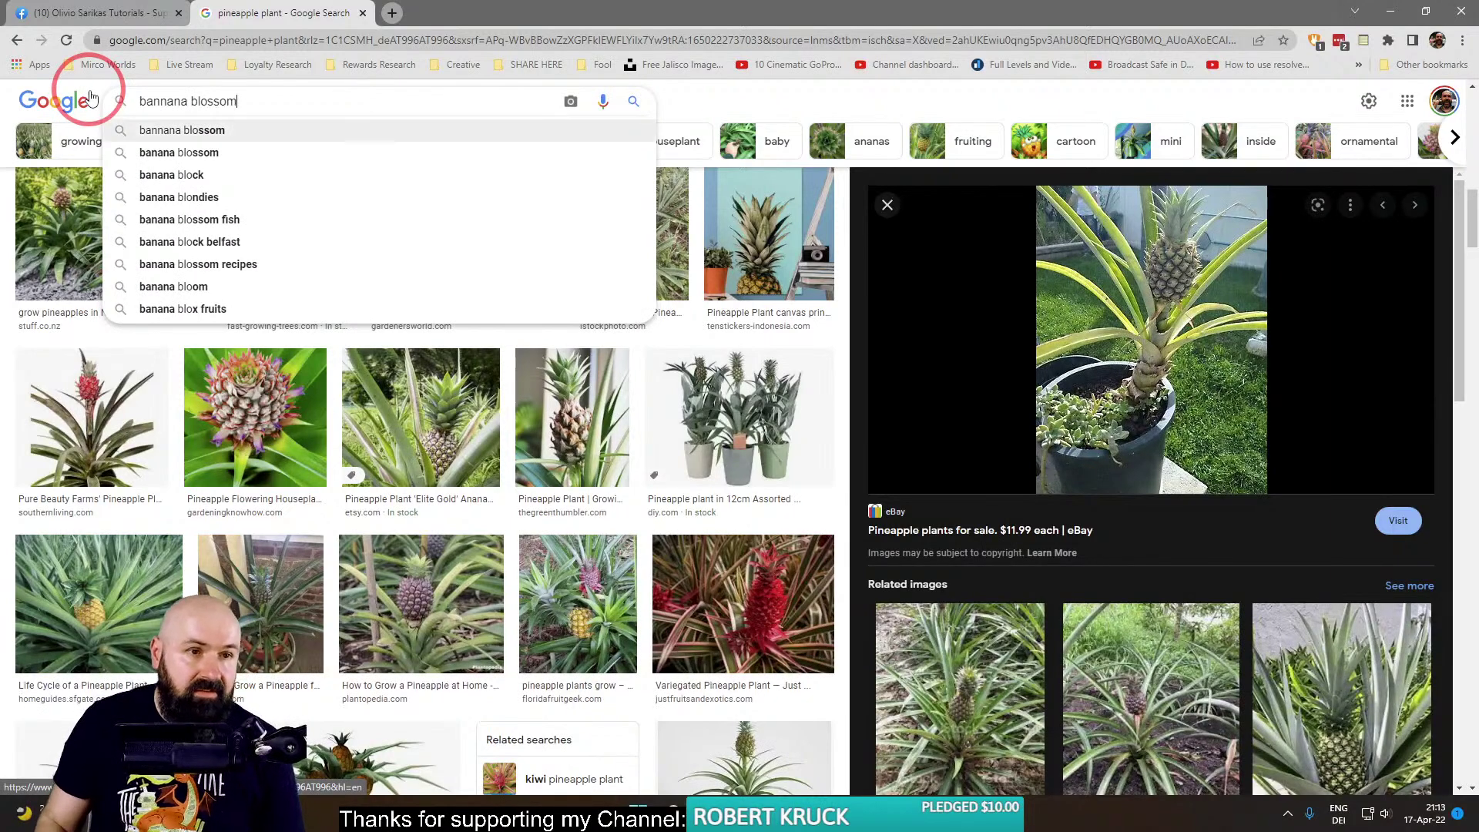
{"action": "key", "text": "Return"}
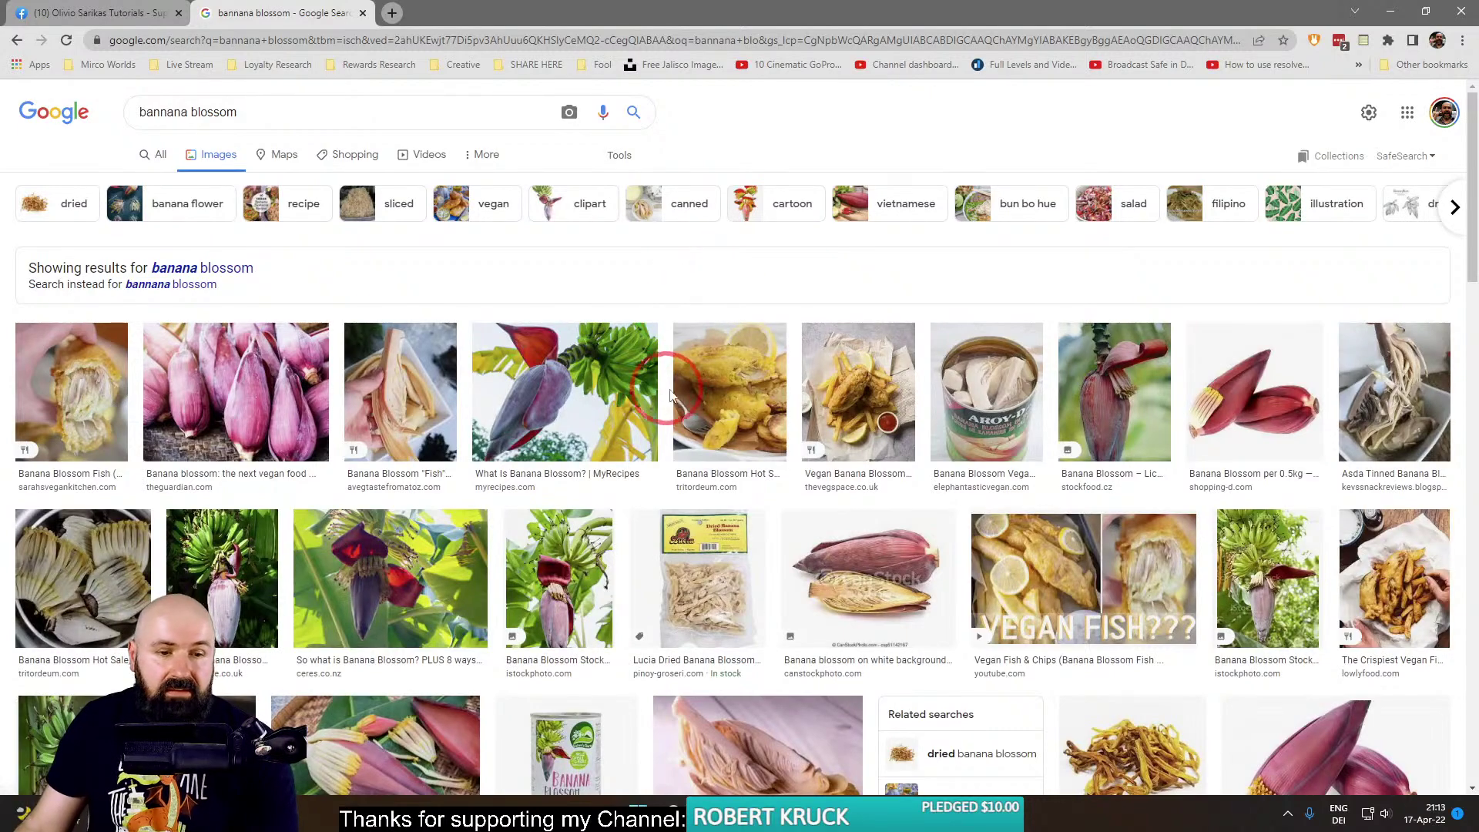
Preview the banana blossom photos from Ceres Organics, StockFood and The Veg Space one after another.
{"action": "scroll", "coordinate": [698, 327], "scroll_direction": "down", "scroll_amount": 3}
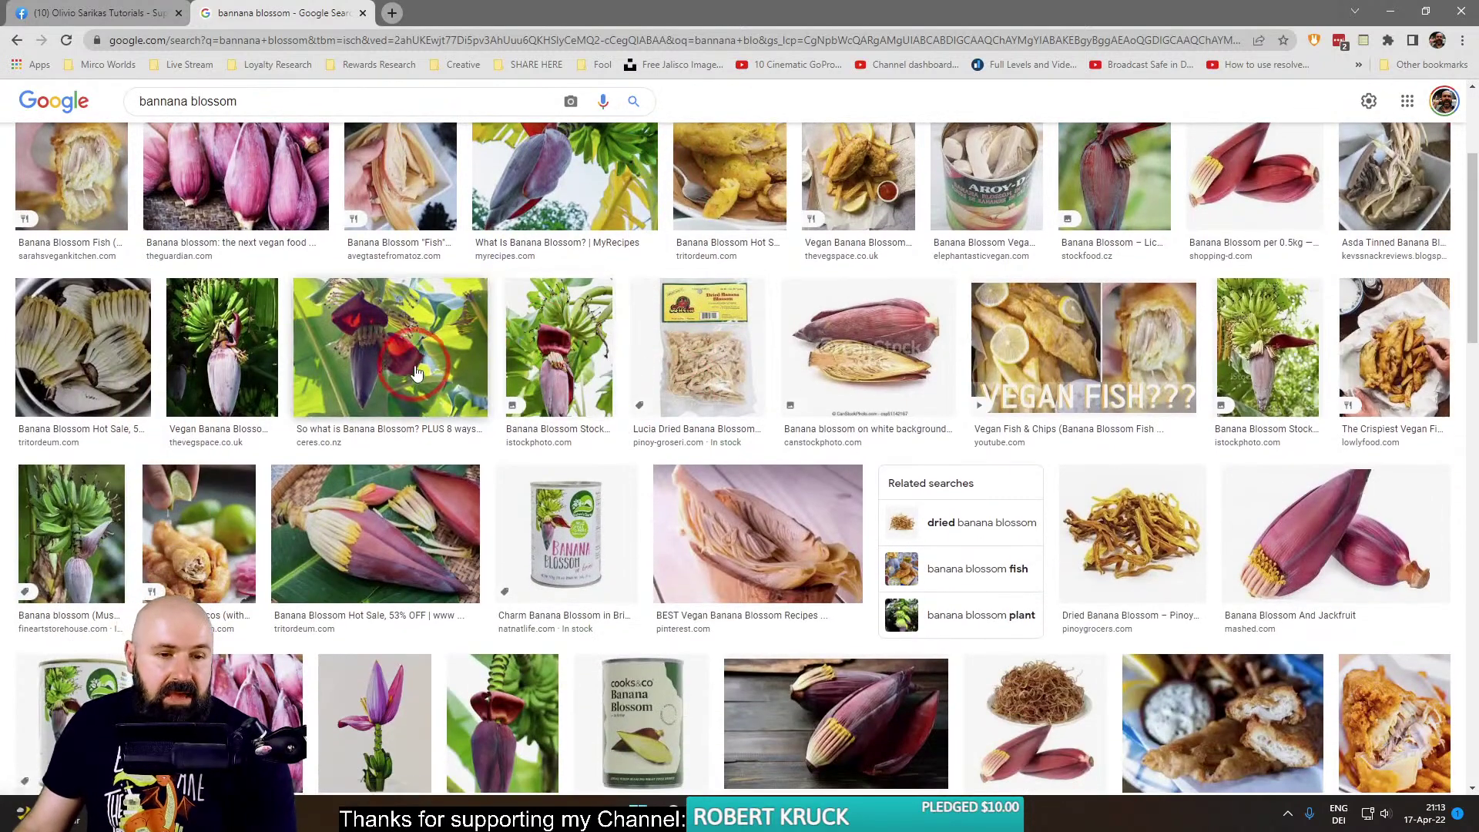
{"action": "left_click", "coordinate": [443, 373]}
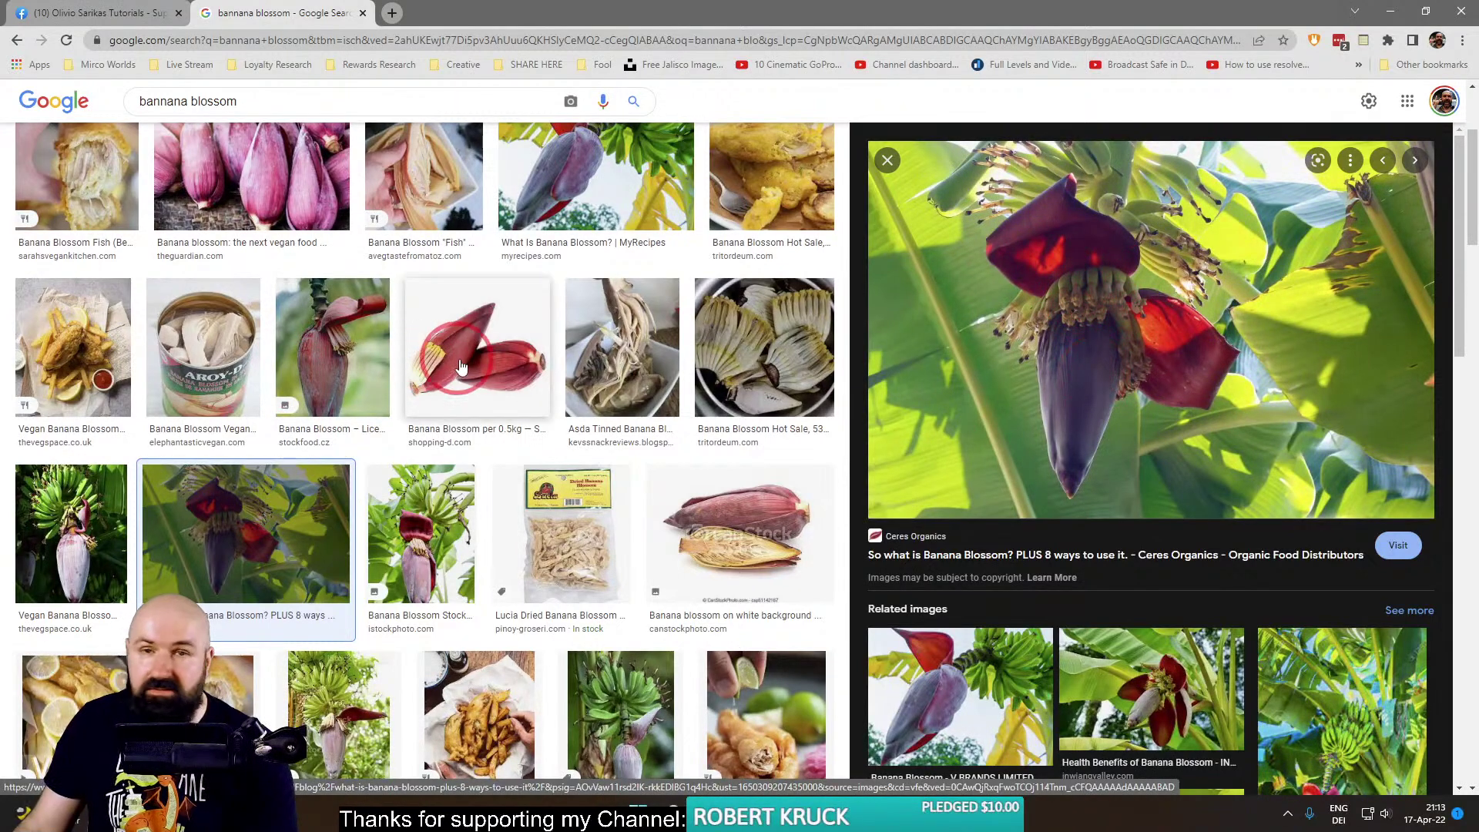
{"action": "left_click", "coordinate": [343, 358]}
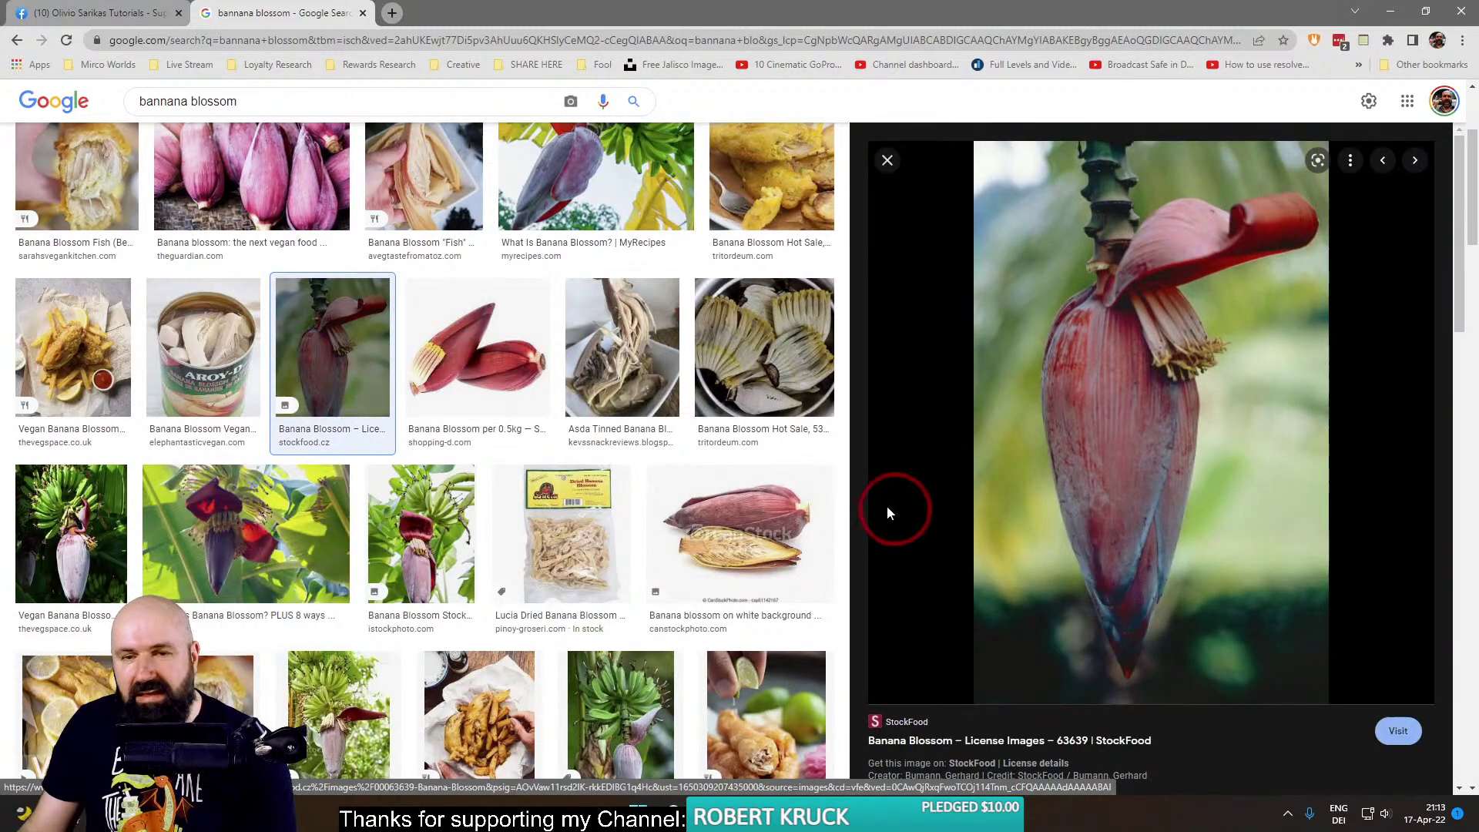
{"action": "left_click", "coordinate": [115, 504]}
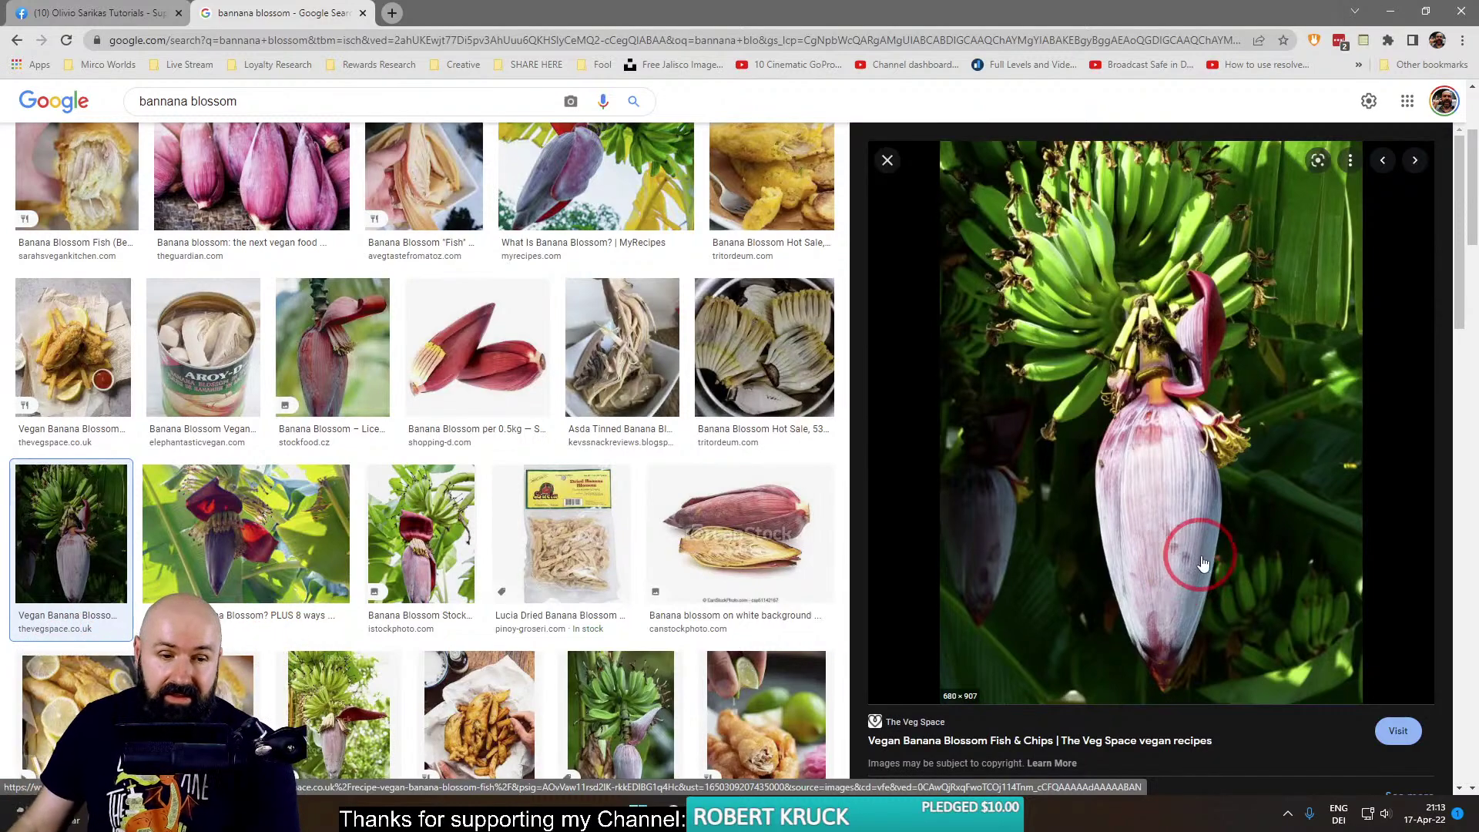
Browse more banana blossom images, previewing the Thai Food and Travel photo of a cut blossom and the related FloraQueen photo.
{"action": "scroll", "coordinate": [752, 492], "scroll_direction": "down", "scroll_amount": 8}
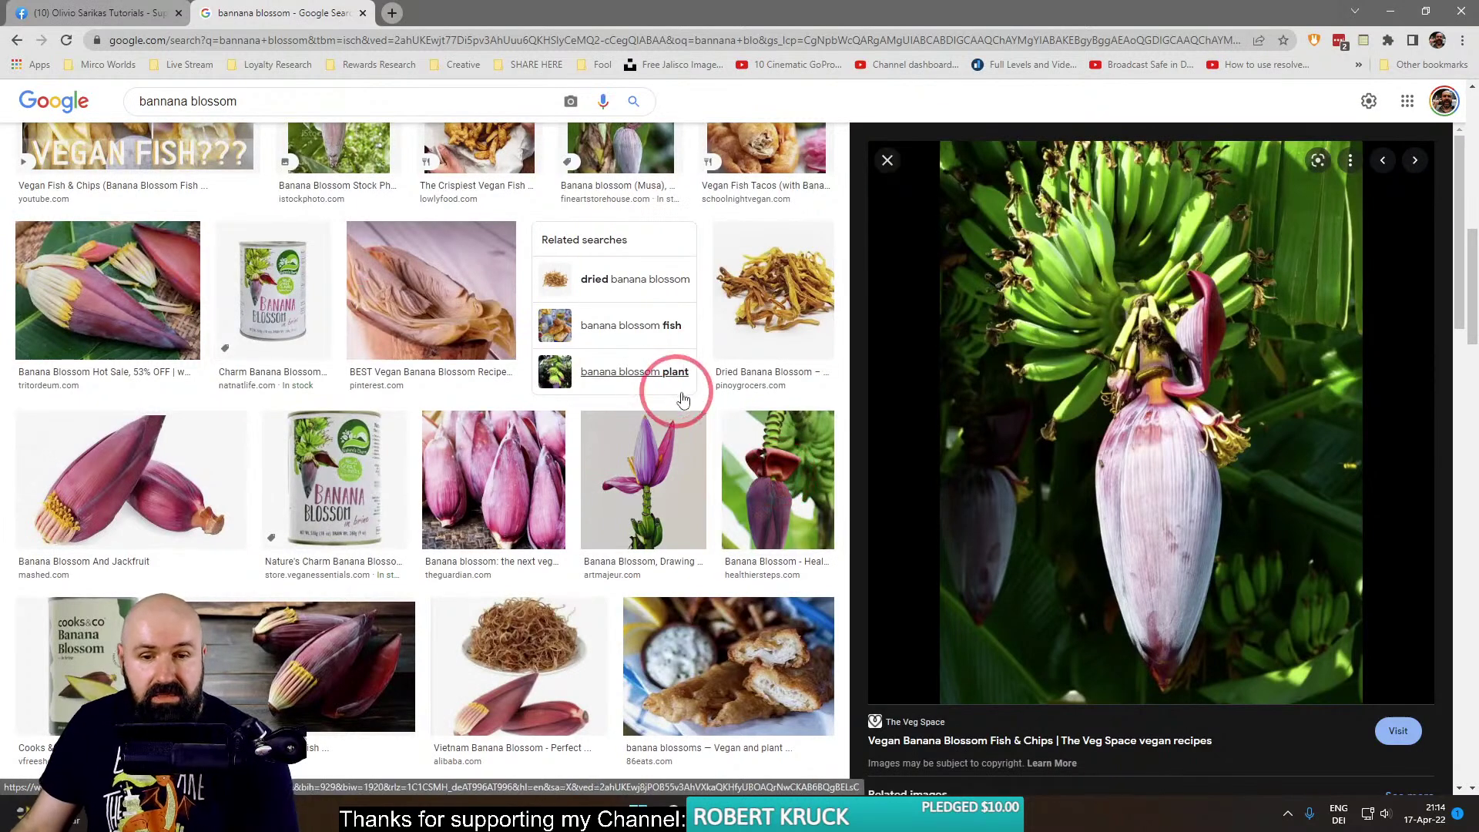
{"action": "scroll", "coordinate": [713, 402], "scroll_direction": "down", "scroll_amount": 4}
{"action": "scroll", "coordinate": [713, 402], "scroll_direction": "down", "scroll_amount": 1}
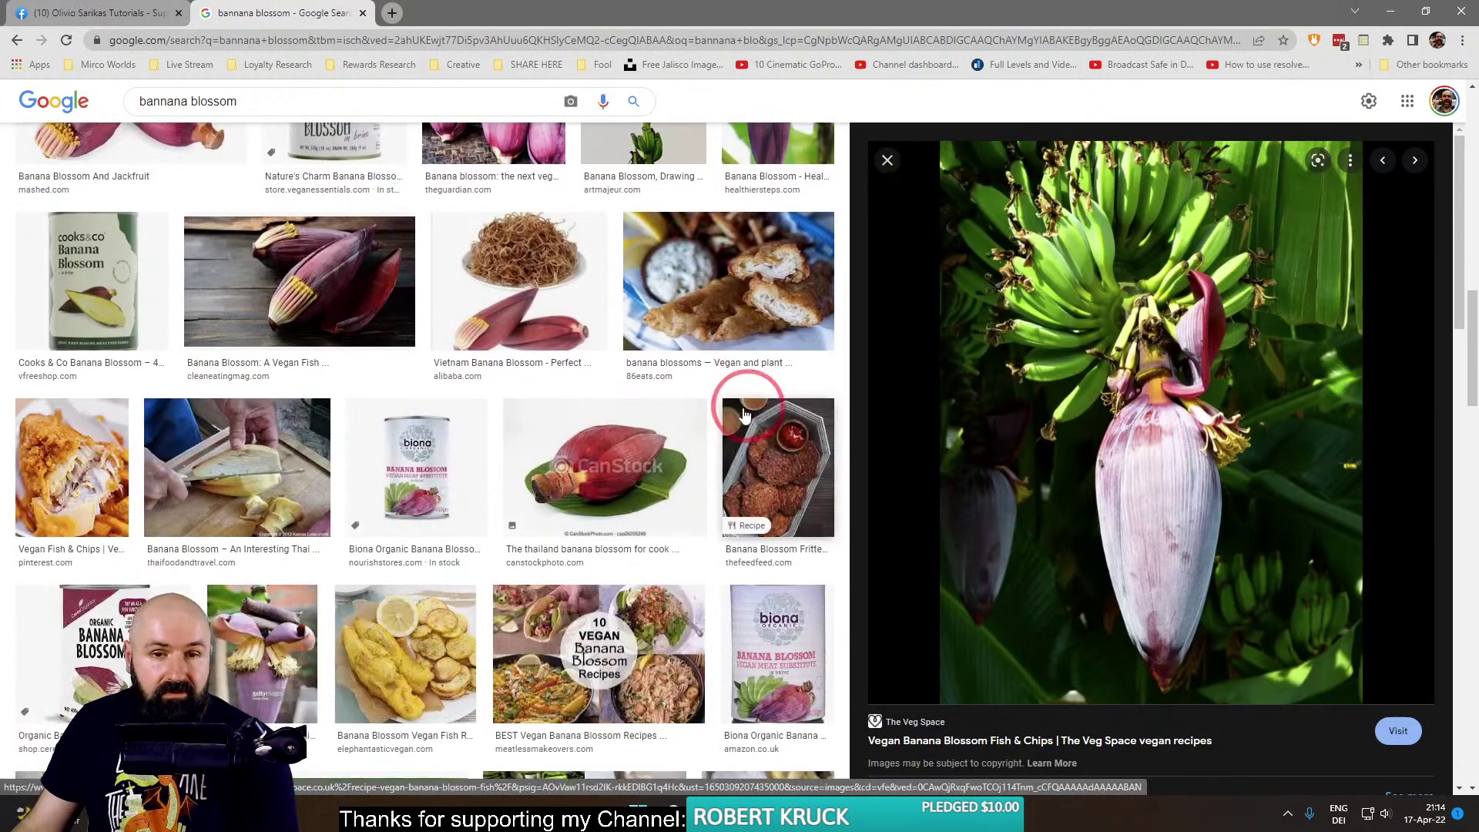
{"action": "left_click", "coordinate": [284, 465]}
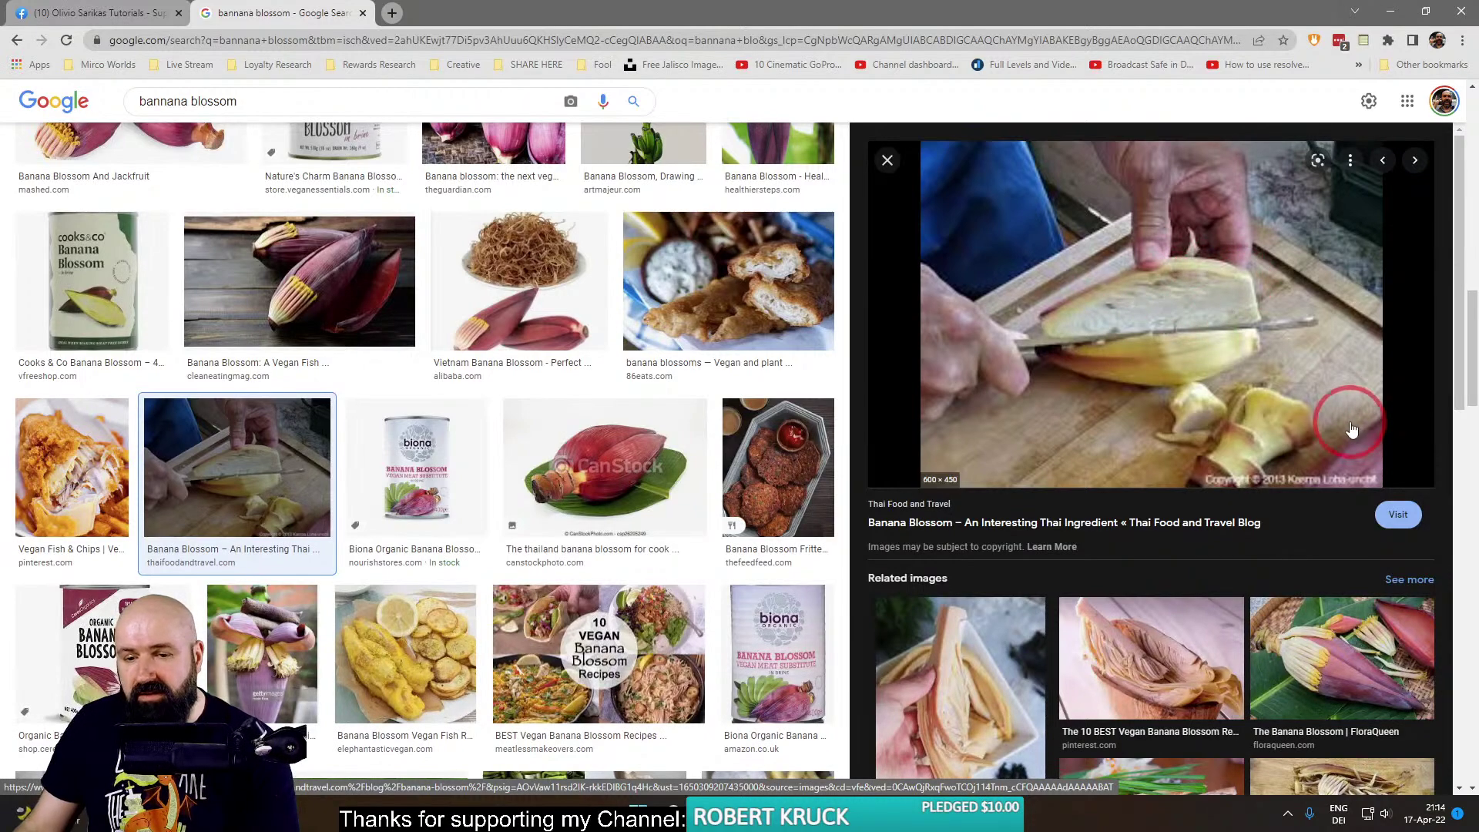
{"action": "scroll", "coordinate": [1357, 414], "scroll_direction": "down", "scroll_amount": 4}
{"action": "scroll", "coordinate": [743, 379], "scroll_direction": "down", "scroll_amount": 7}
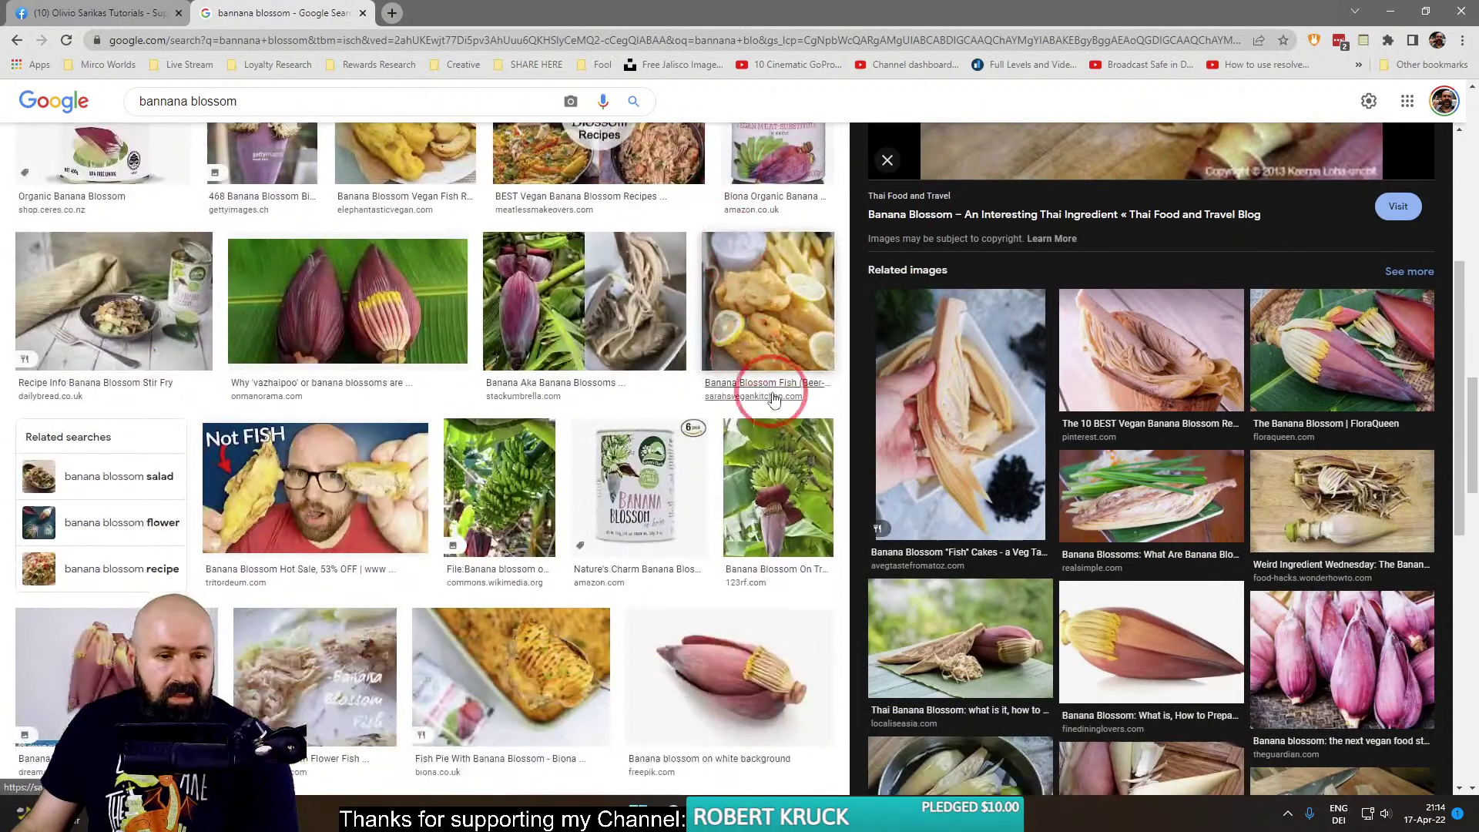
{"action": "scroll", "coordinate": [776, 398], "scroll_direction": "down", "scroll_amount": 8}
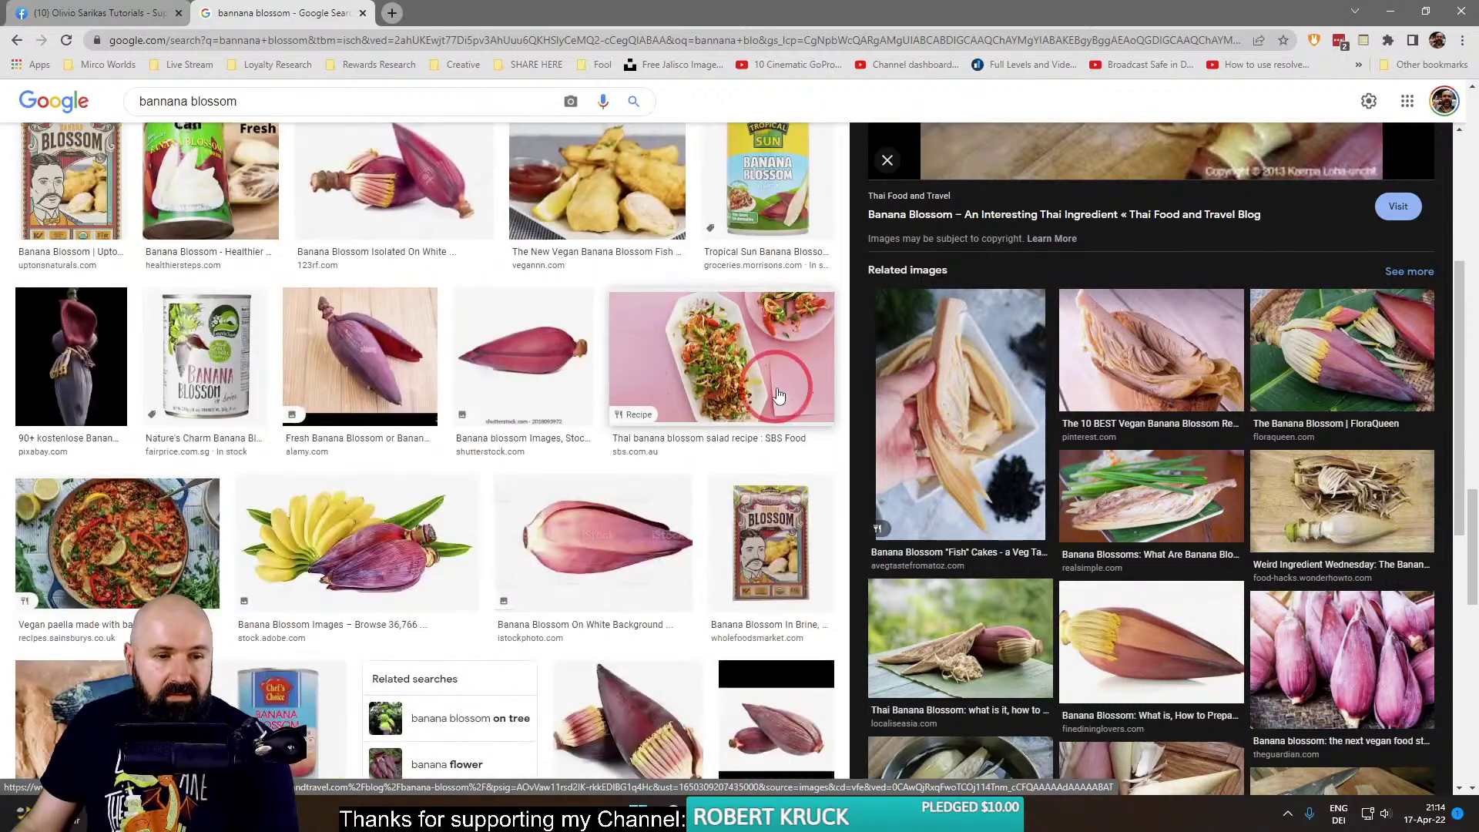
{"action": "scroll", "coordinate": [776, 398], "scroll_direction": "up", "scroll_amount": 15}
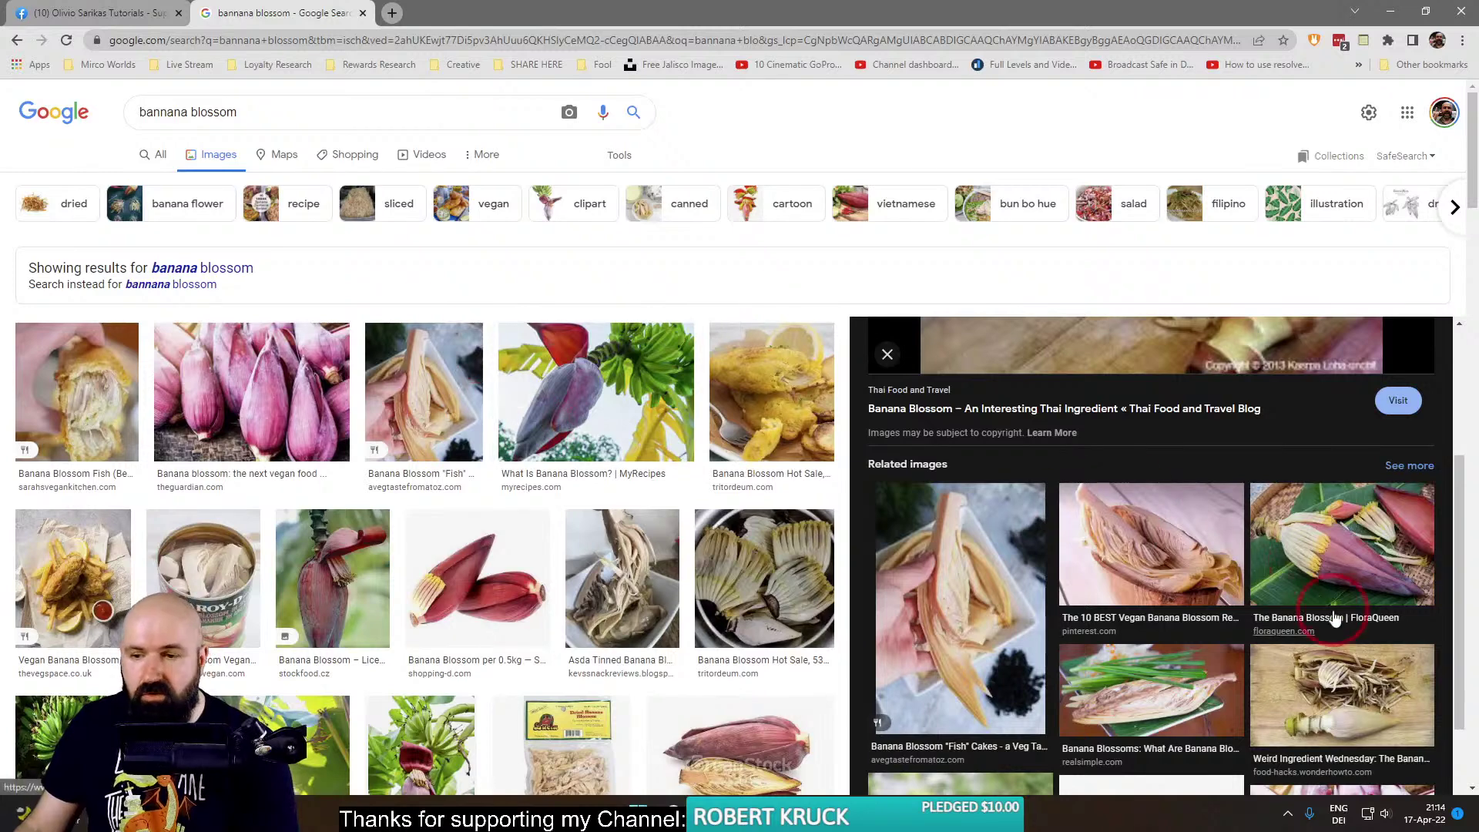
{"action": "left_click", "coordinate": [1344, 558]}
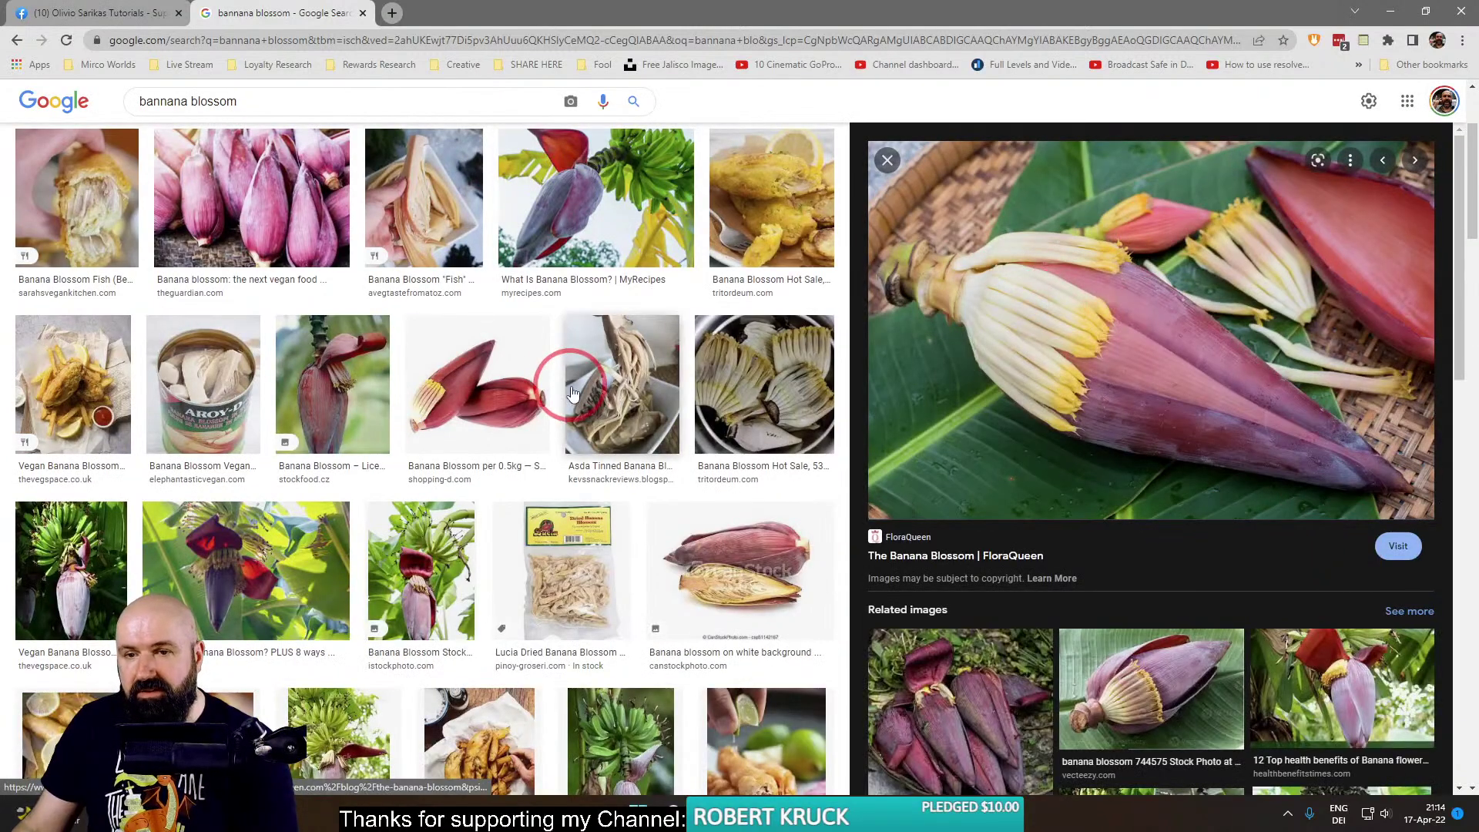
Close the image search, return to the challenge comments, and open the NEON-Lights entry in a new tab and display it.
{"action": "left_click", "coordinate": [362, 13]}
{"action": "scroll", "coordinate": [373, 363], "scroll_direction": "down", "scroll_amount": 4}
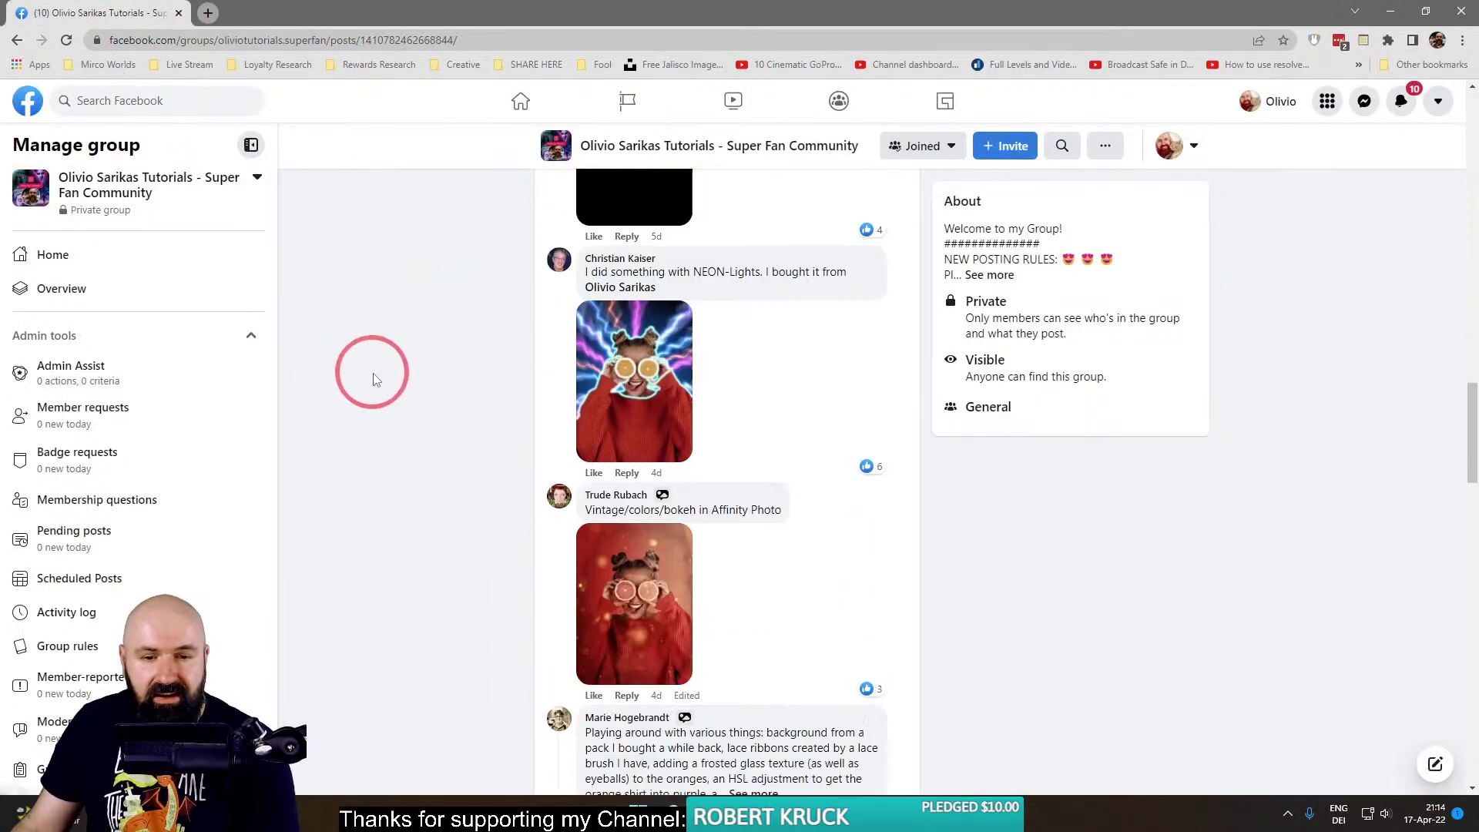
{"action": "scroll", "coordinate": [653, 279], "scroll_direction": "up", "scroll_amount": 1}
{"action": "right_click", "coordinate": [633, 359]}
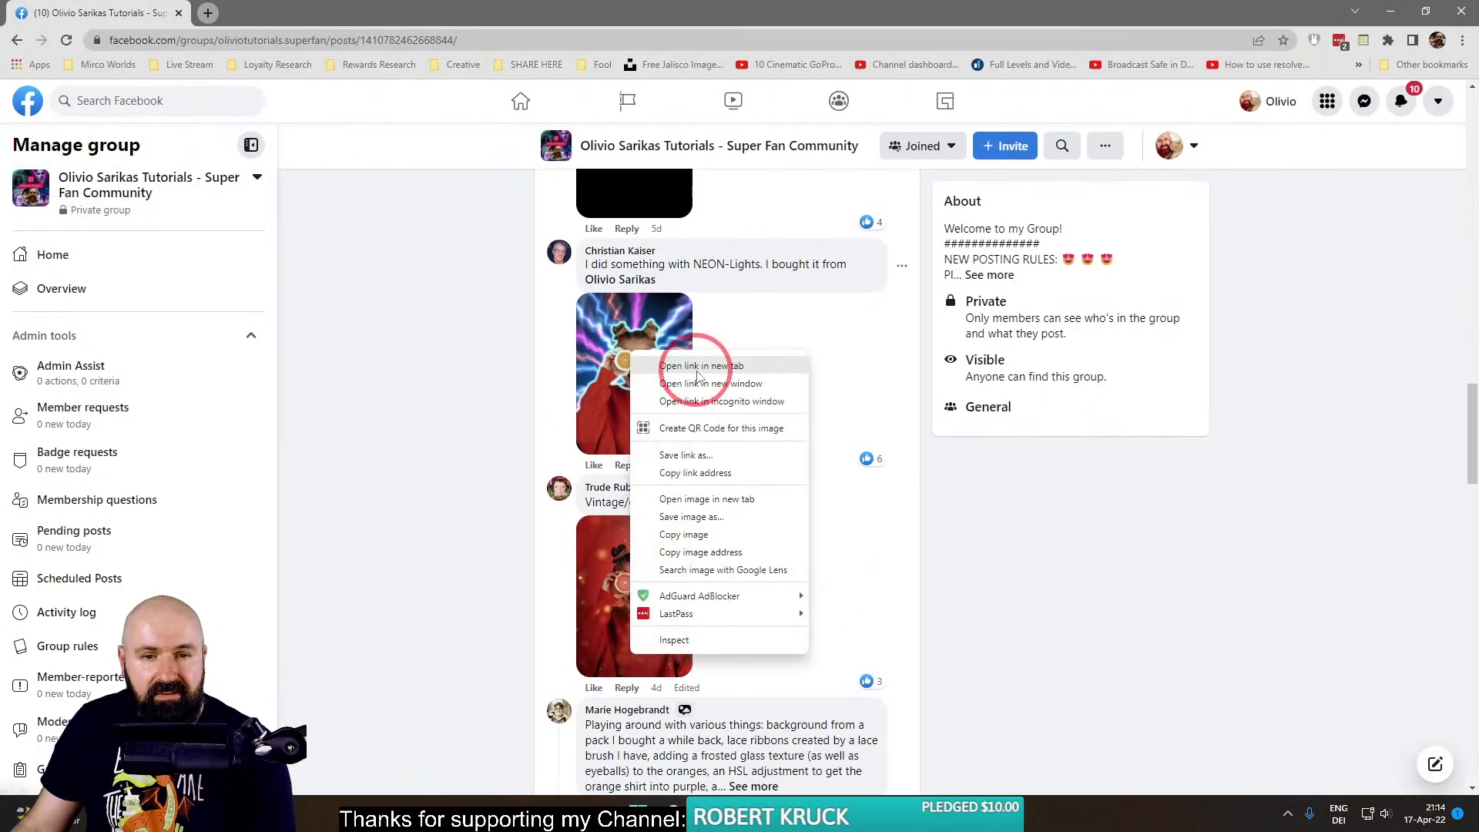
{"action": "left_click", "coordinate": [697, 370]}
{"action": "left_click", "coordinate": [274, 13]}
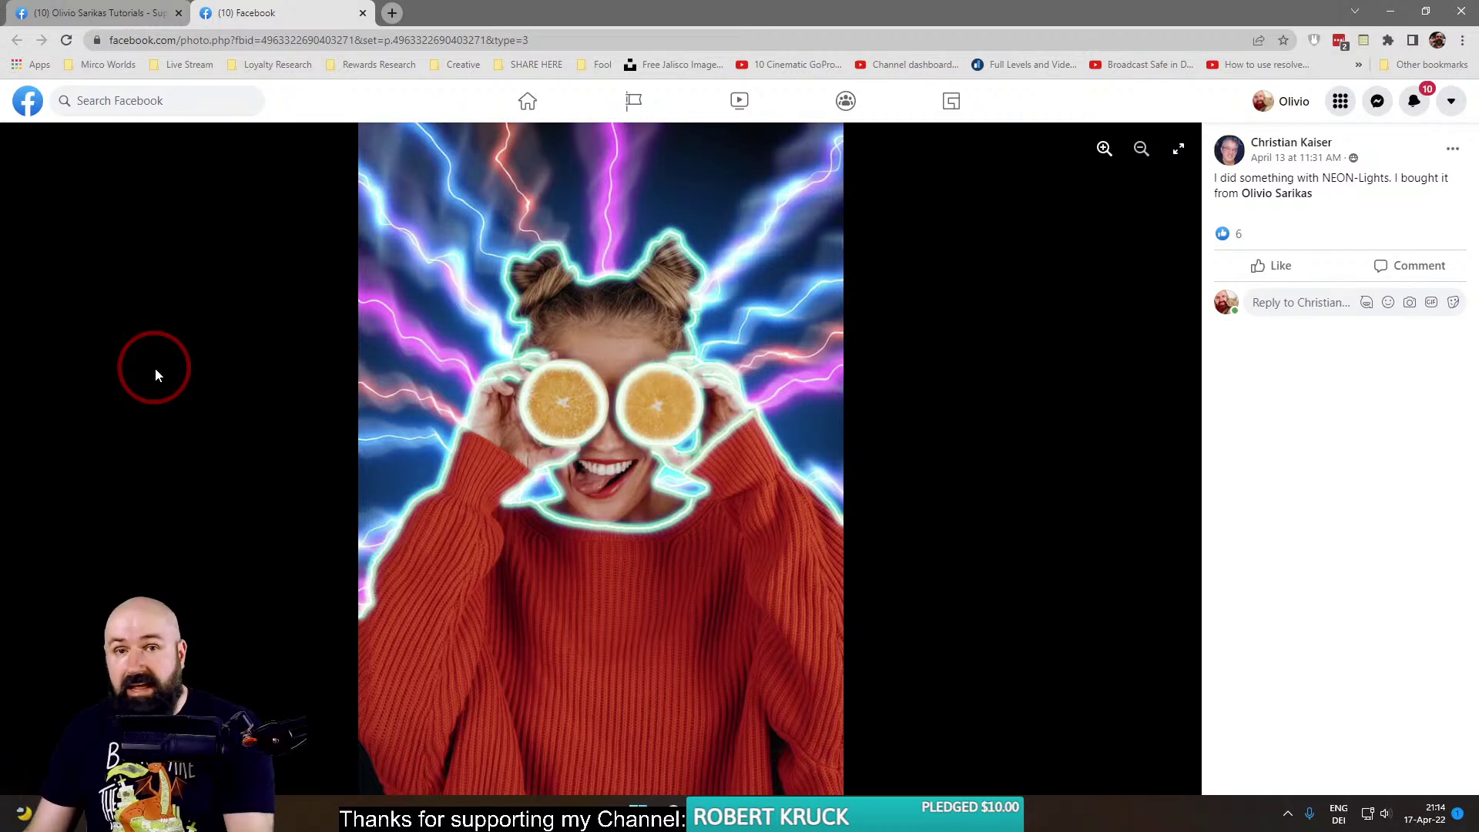
Search Google in a new tab for "highlander lighting" and show the image results.
{"action": "left_click", "coordinate": [392, 12]}
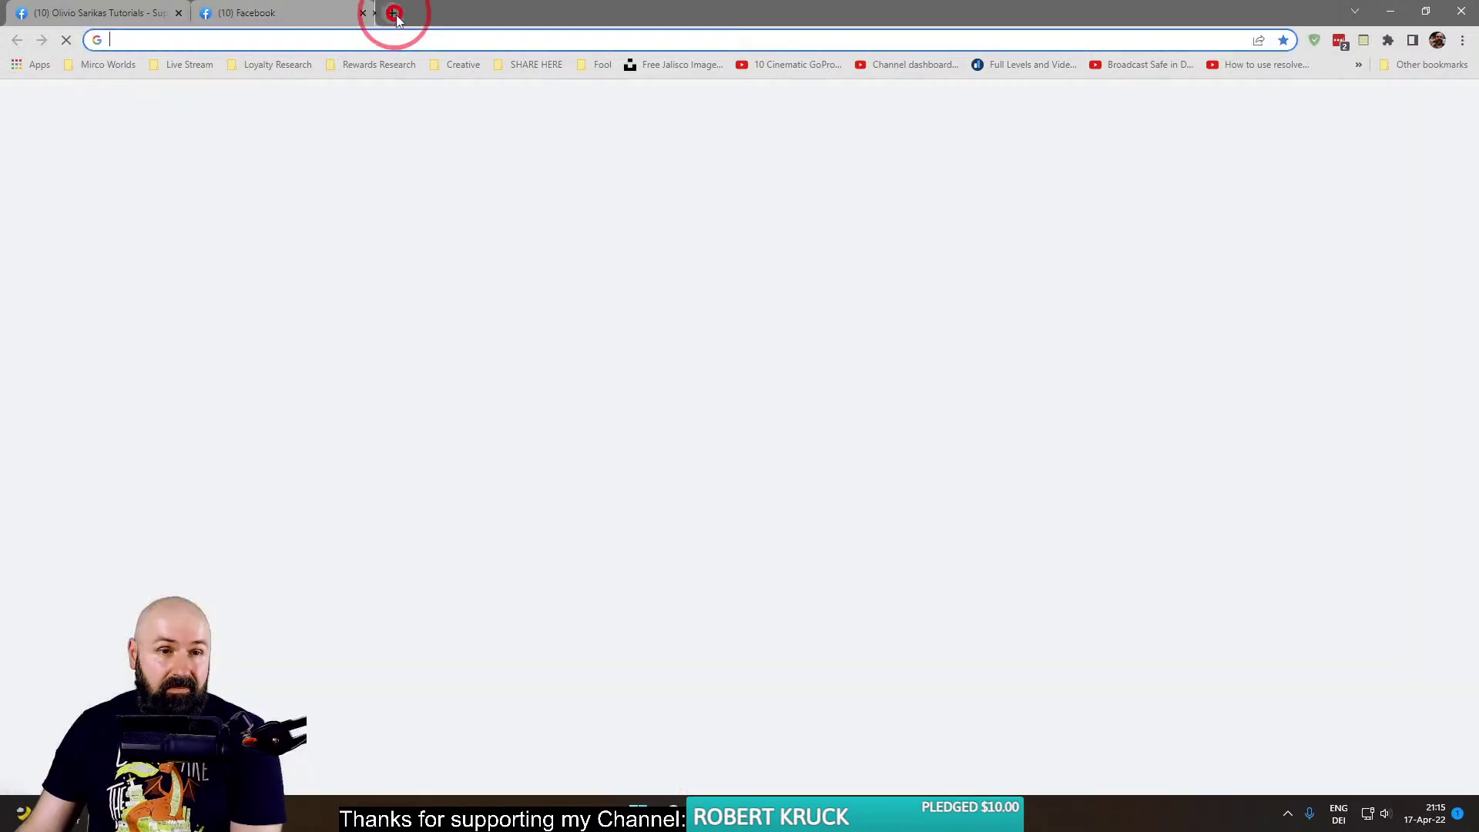
{"action": "type", "text": "highl"}
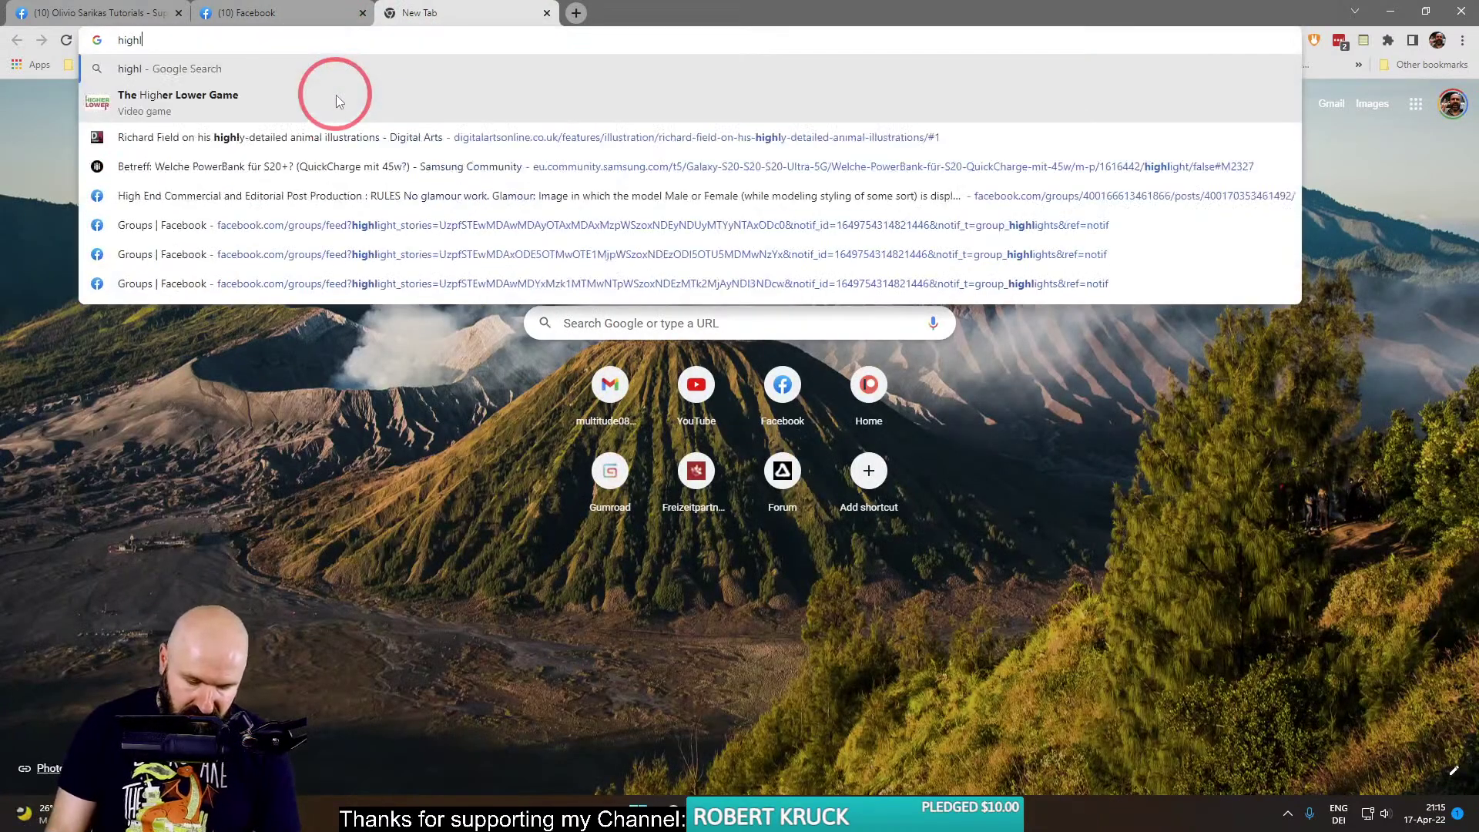
{"action": "type", "text": "ander lighting"}
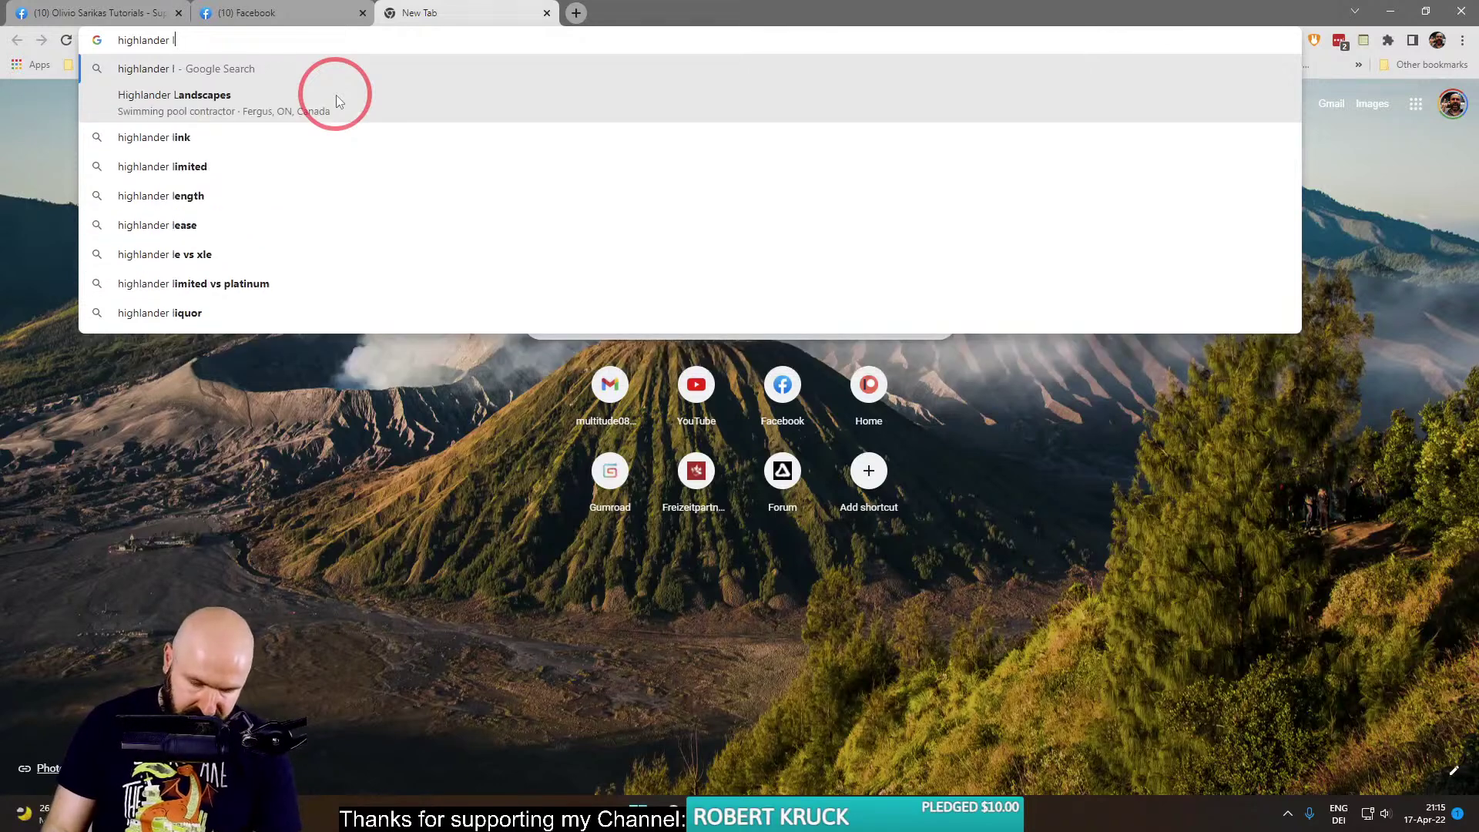
{"action": "key", "text": "Return"}
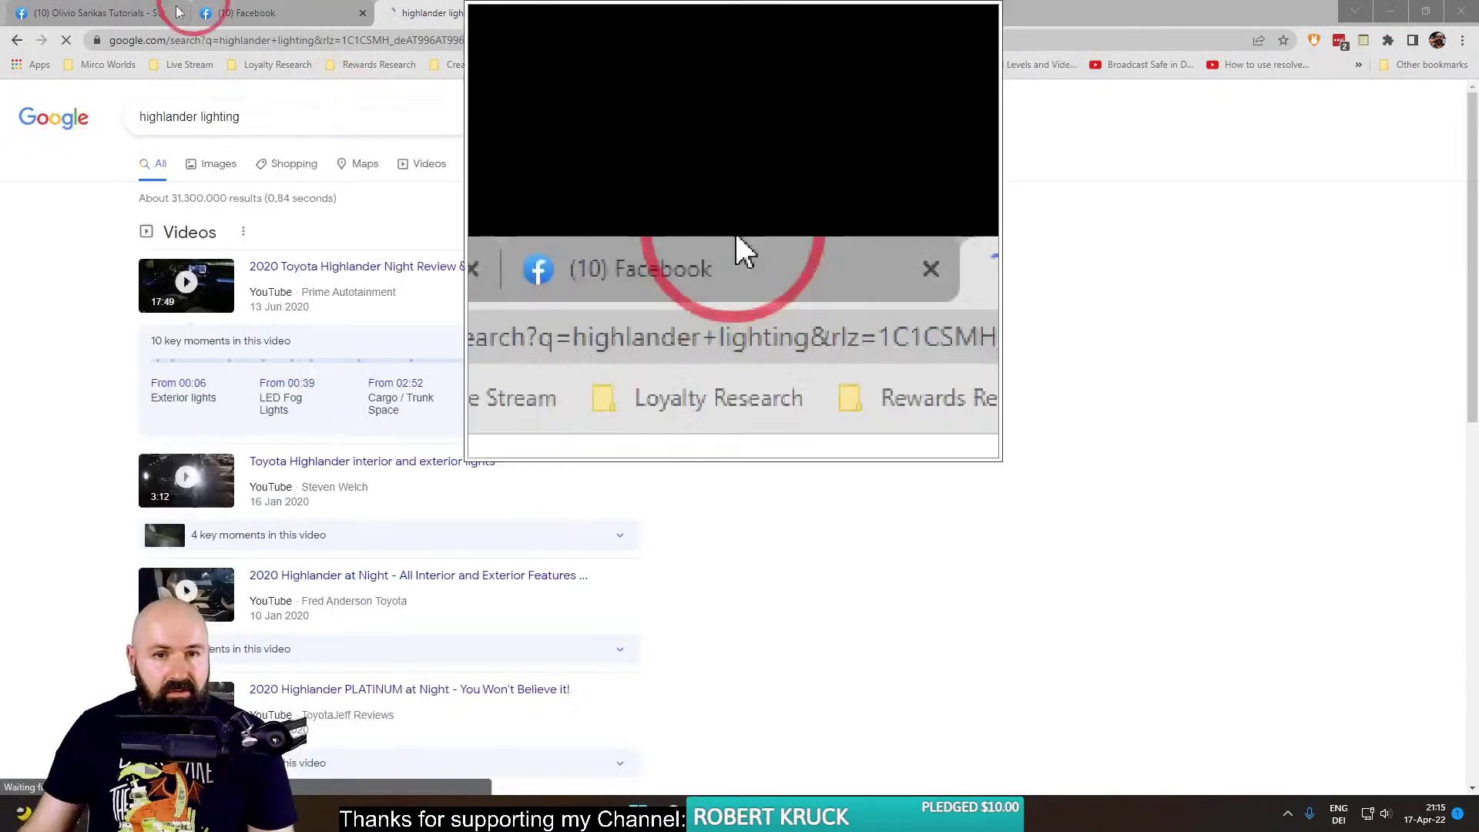
{"action": "left_click", "coordinate": [214, 163]}
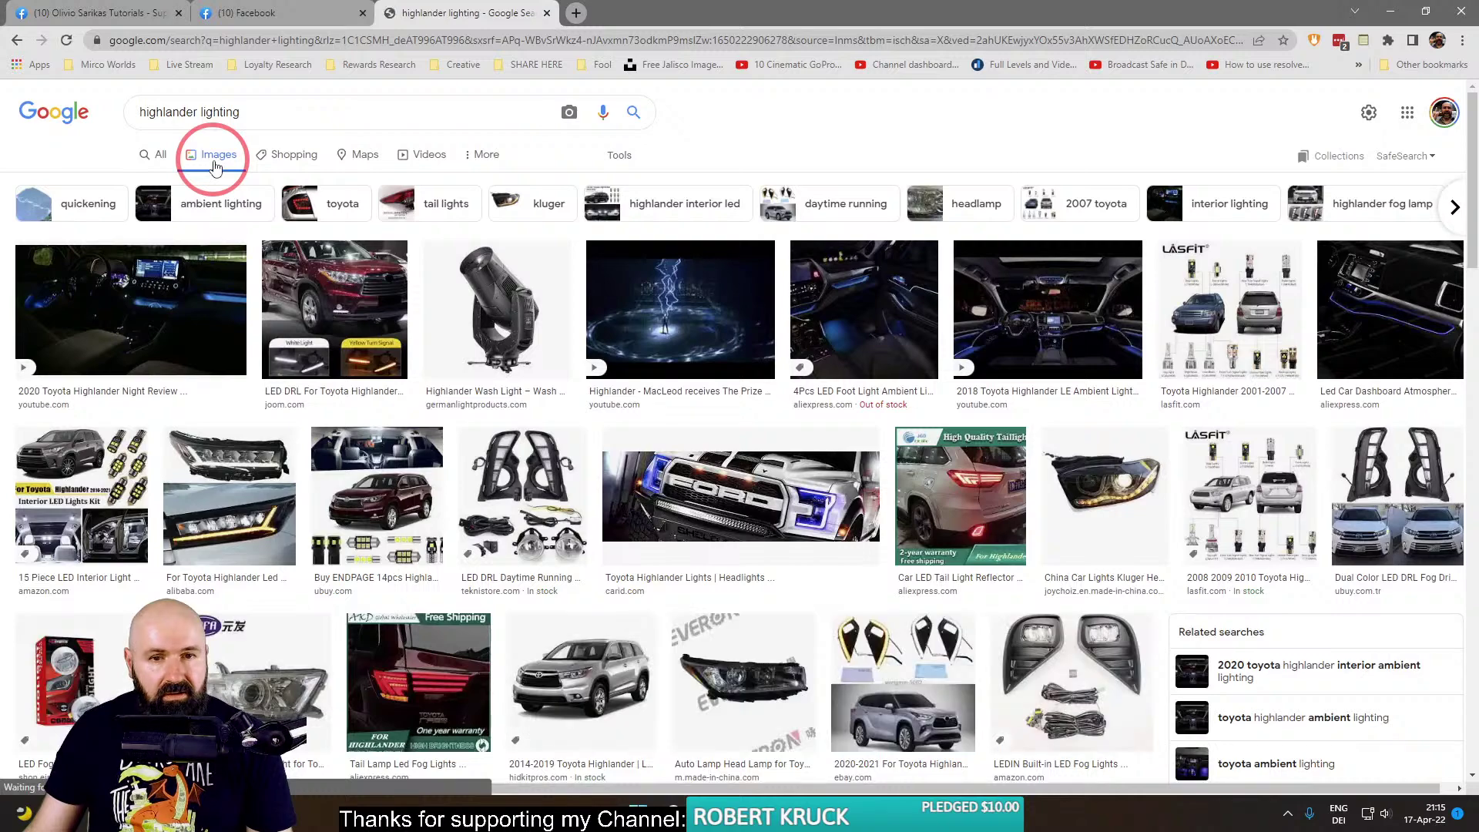
Preview the "Highlander - MacLeod receives The Prize" image, browse its related images, and preview the That Hashtag Show picture.
{"action": "left_click", "coordinate": [660, 276]}
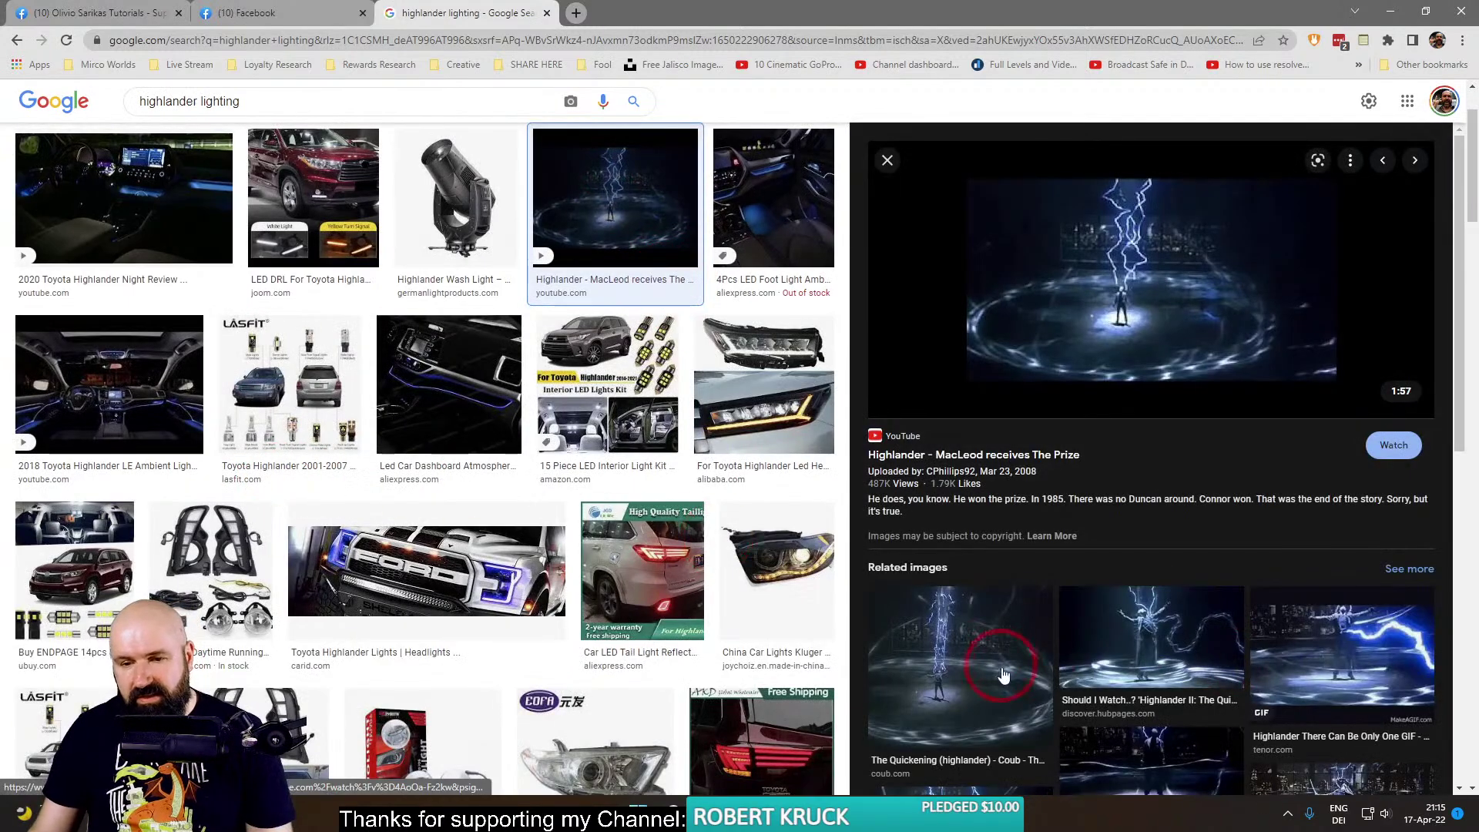
{"action": "scroll", "coordinate": [968, 556], "scroll_direction": "down", "scroll_amount": 5}
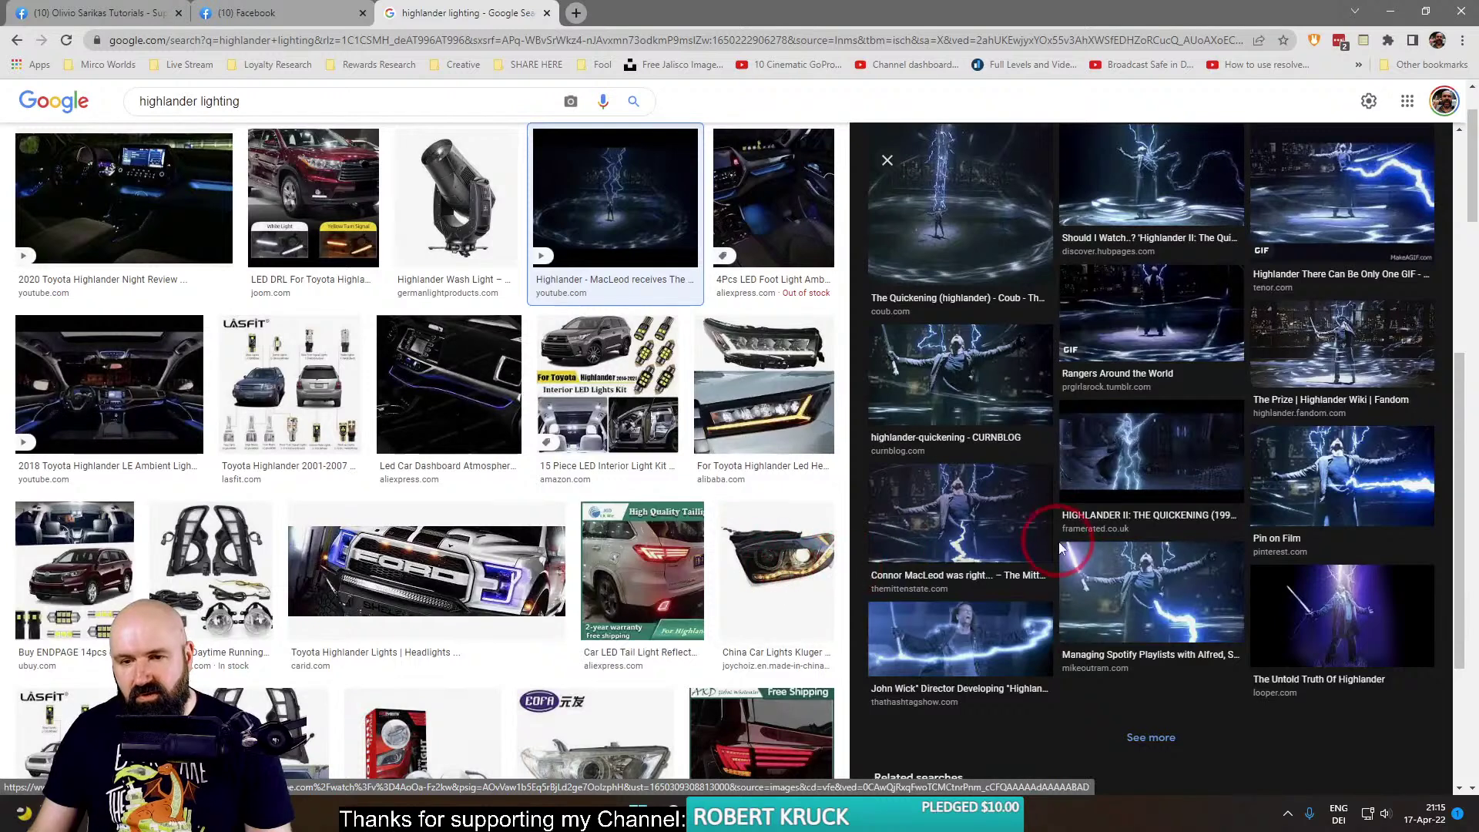
{"action": "left_click", "coordinate": [994, 642]}
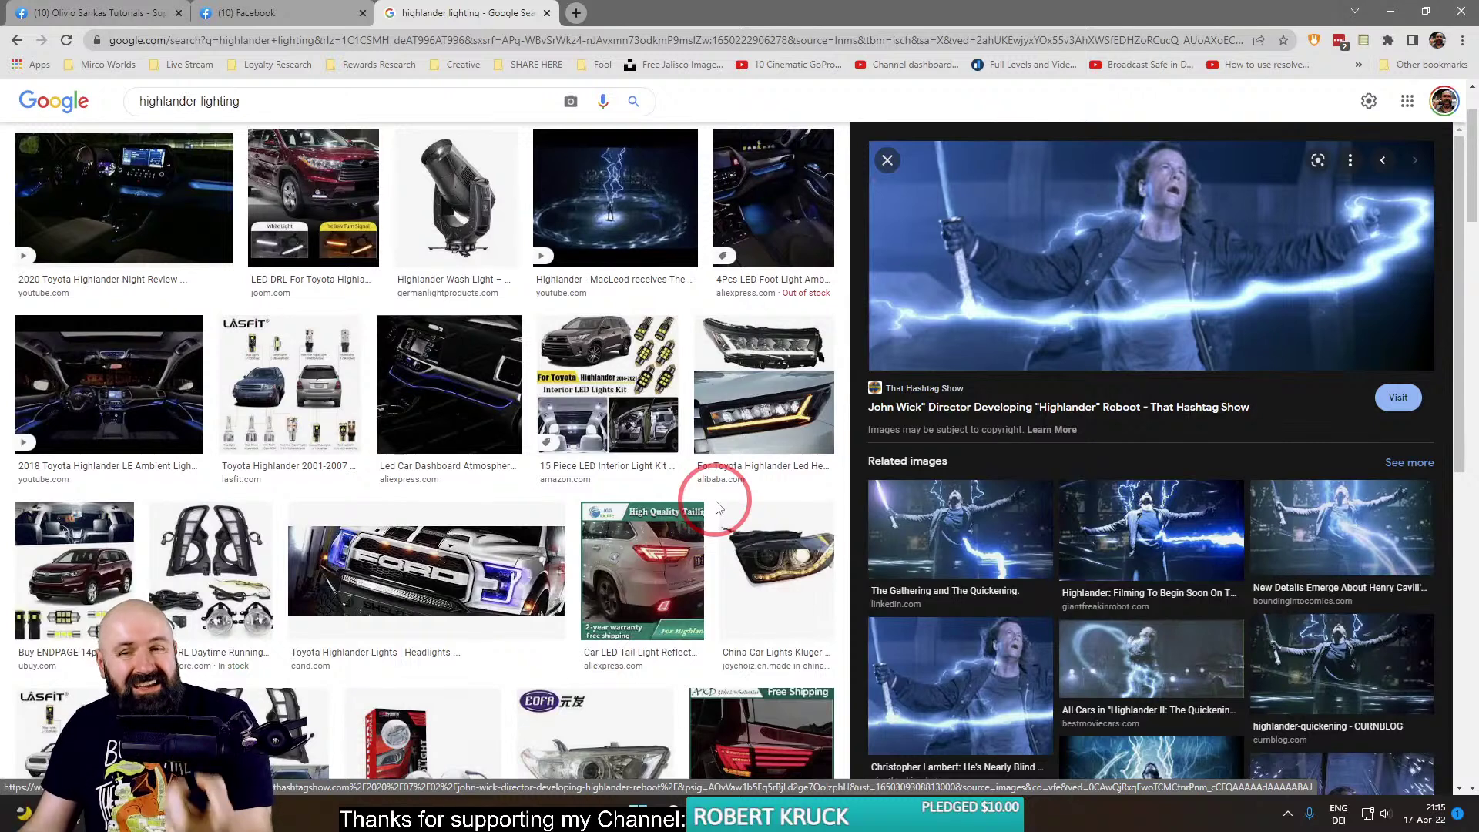
Close the image search and the NEON-Lights entry, then open the "Vintage/colors/bokeh in Affinity Photo" entry in a new tab and display it.
{"action": "left_click", "coordinate": [547, 13]}
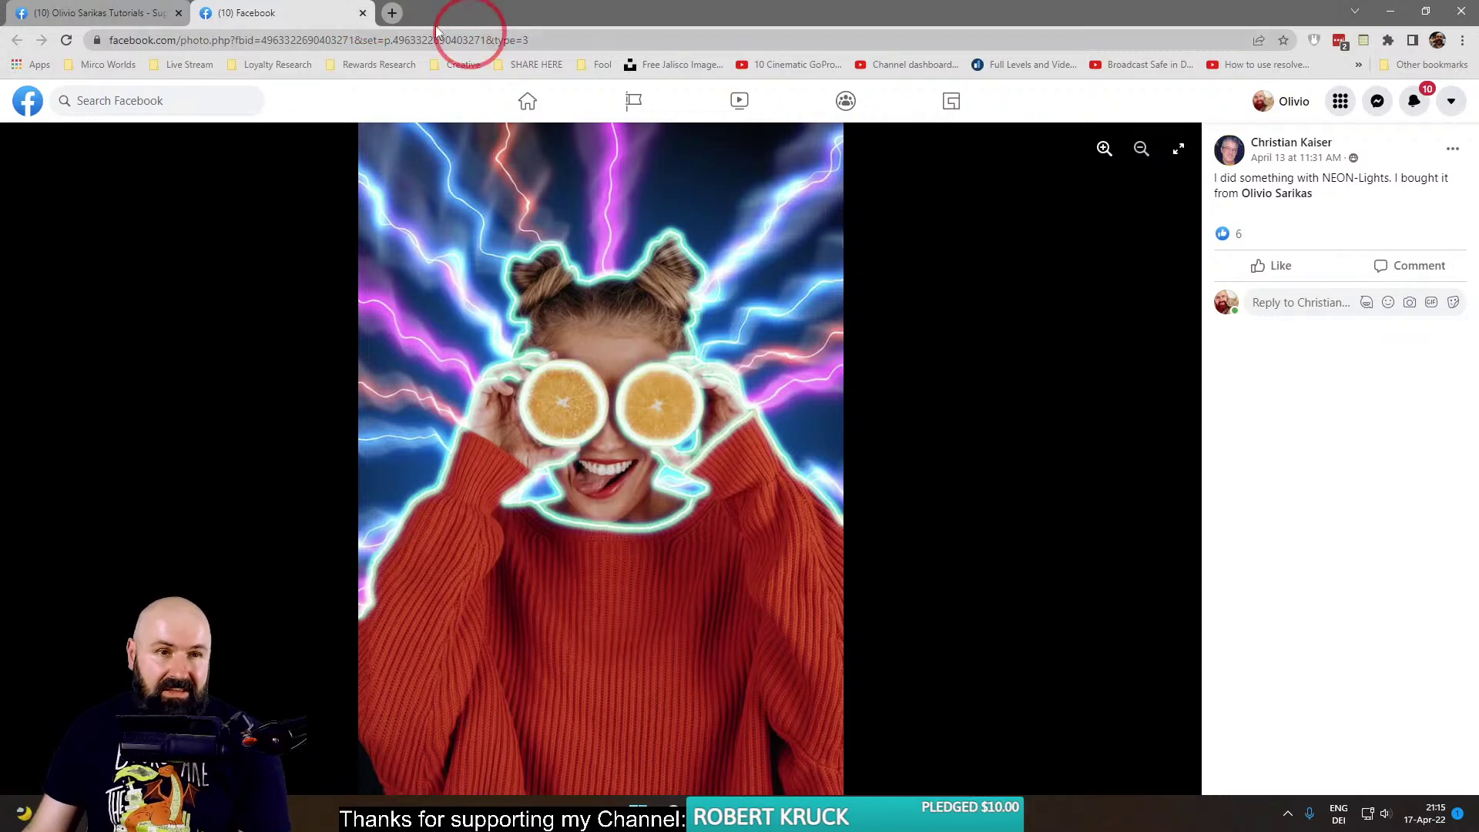
{"action": "left_click", "coordinate": [363, 13]}
{"action": "scroll", "coordinate": [373, 367], "scroll_direction": "down", "scroll_amount": 3}
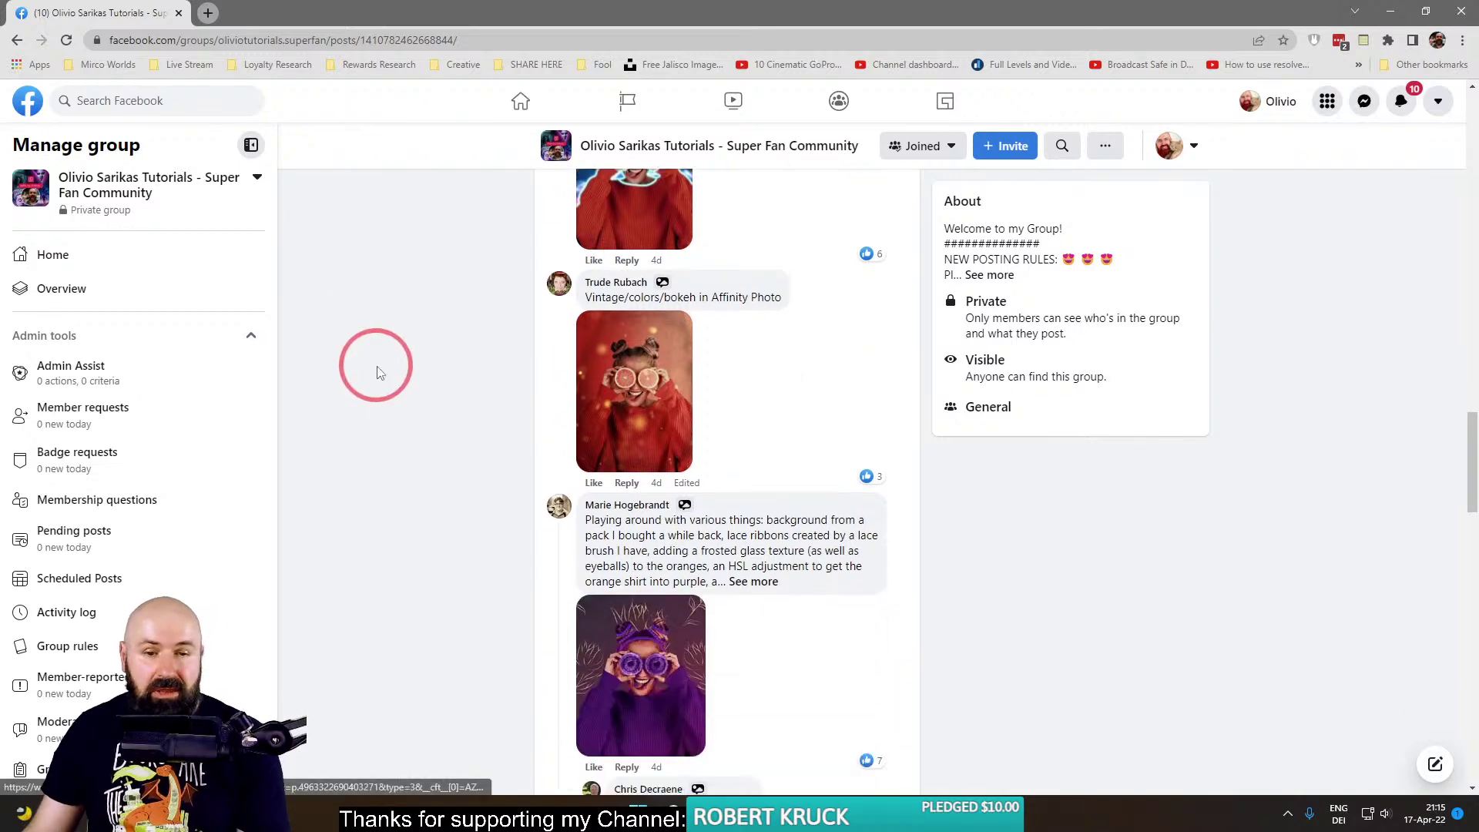
{"action": "right_click", "coordinate": [630, 358]}
{"action": "left_click", "coordinate": [746, 393]}
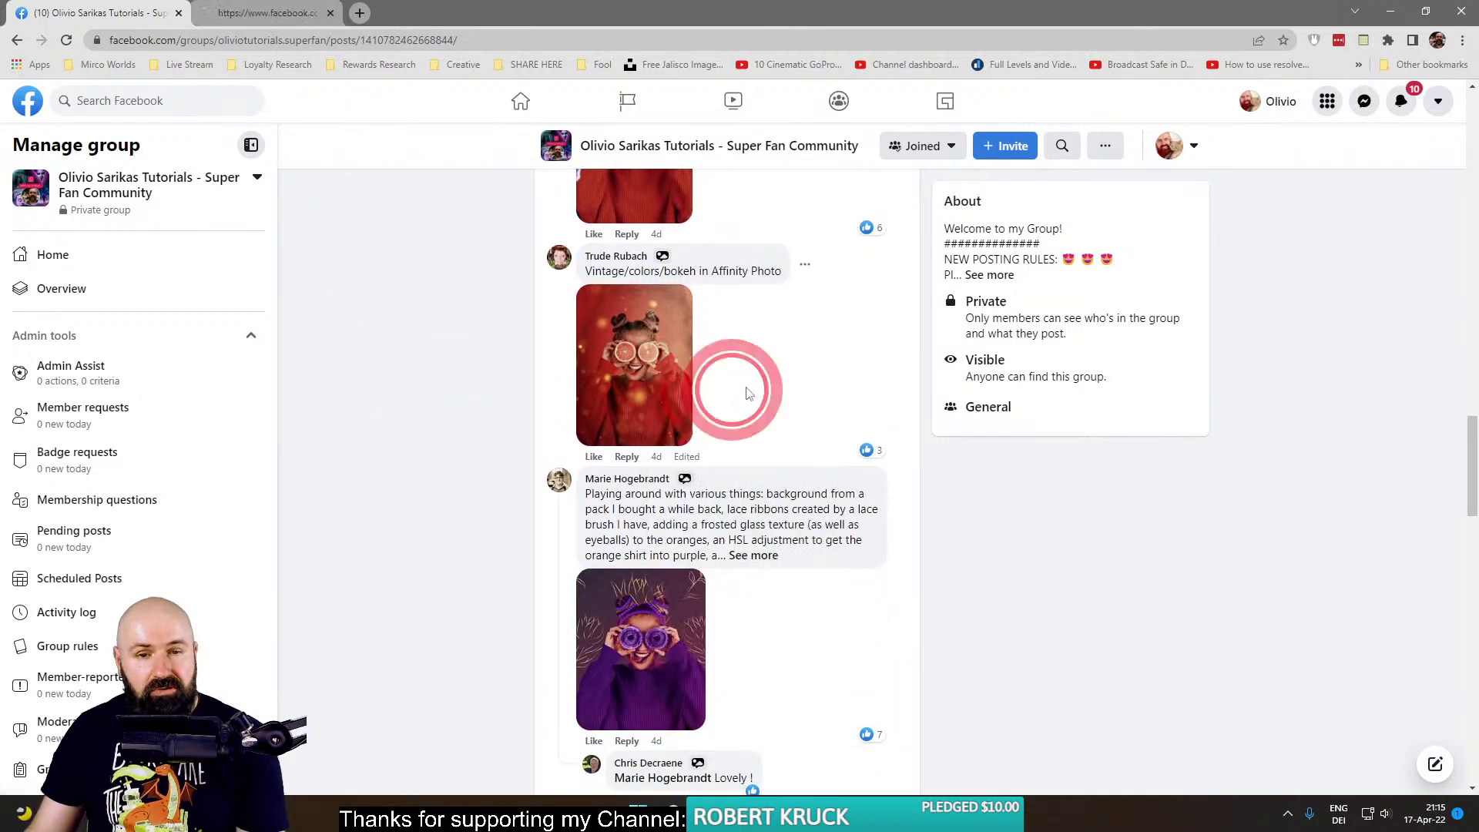
{"action": "left_click", "coordinate": [257, 13]}
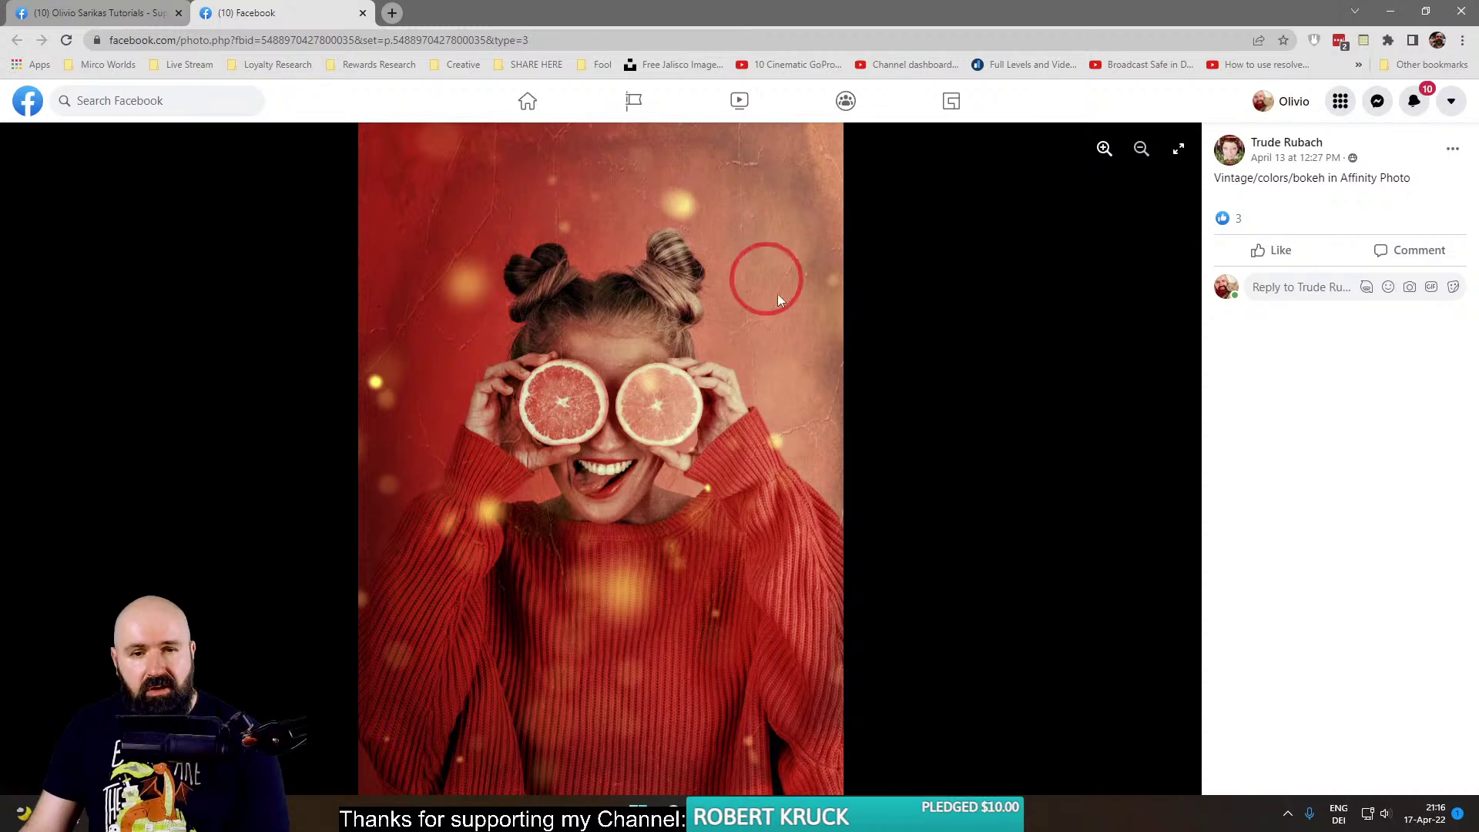
Enlarge the vintage bokeh entry and examine the citrus slices, face and sweater up close.
{"action": "left_click", "coordinate": [1106, 150]}
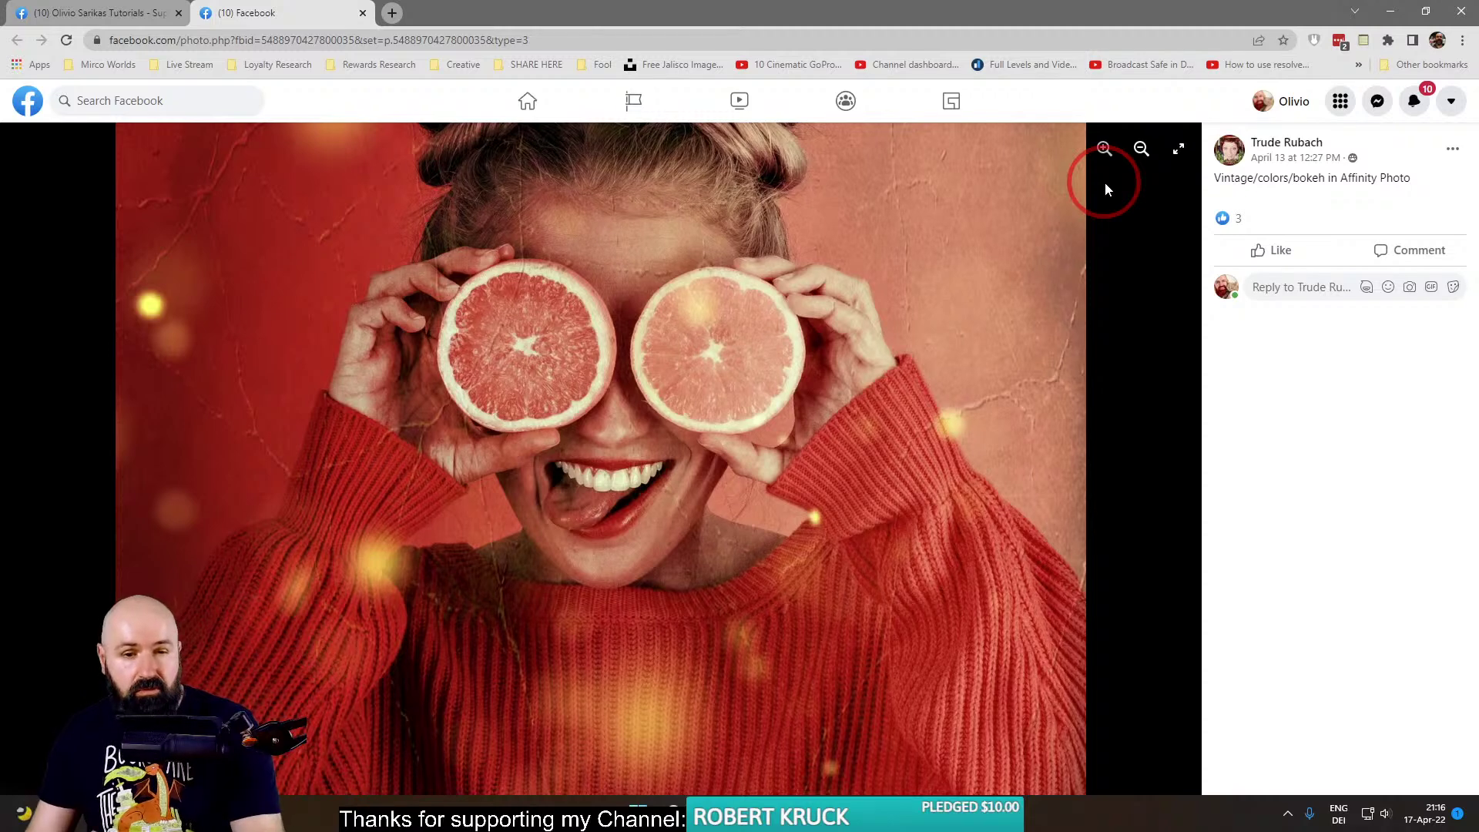
{"action": "left_click", "coordinate": [1141, 150]}
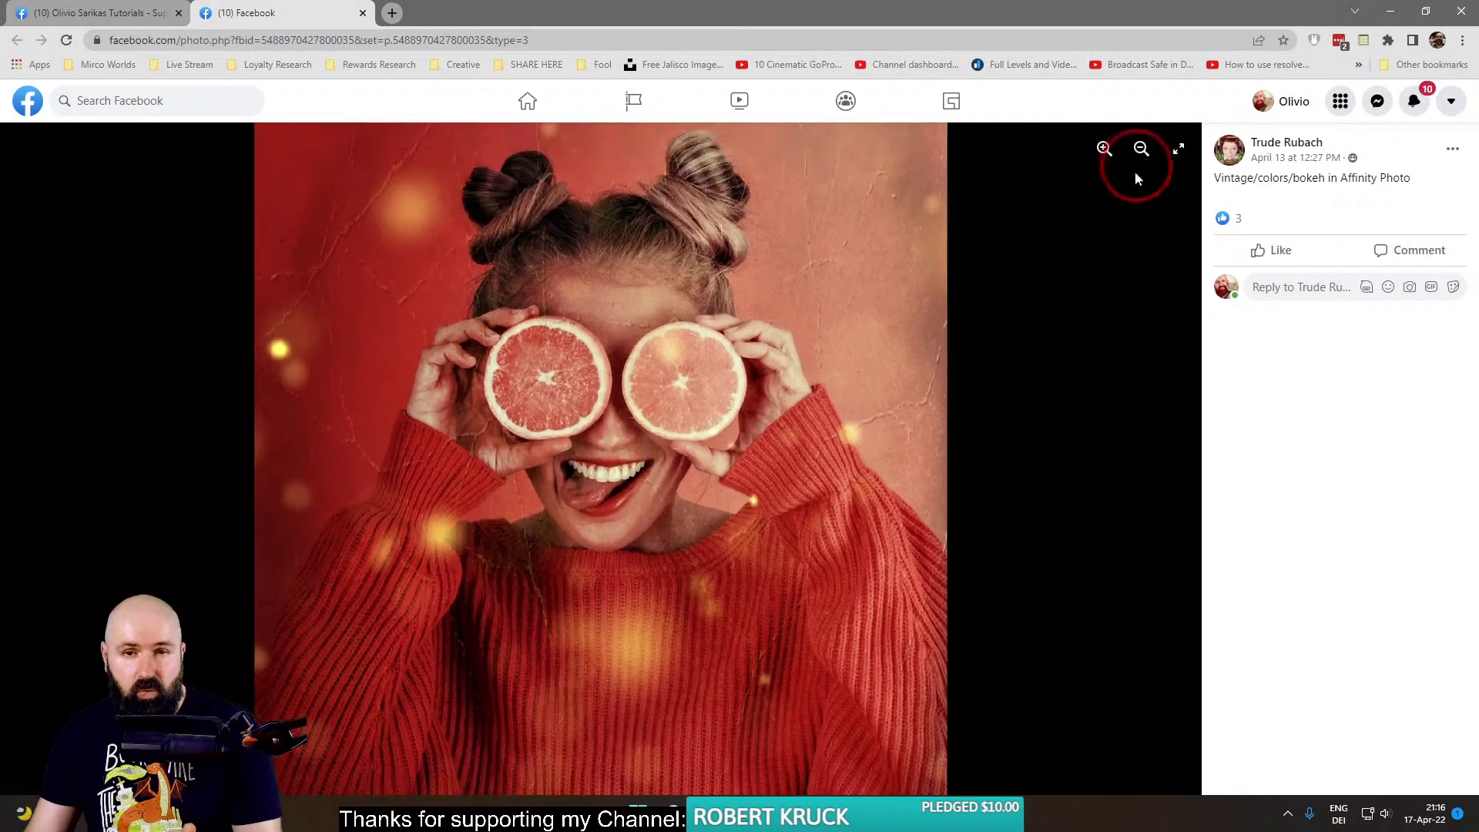
{"action": "left_click", "coordinate": [1103, 150]}
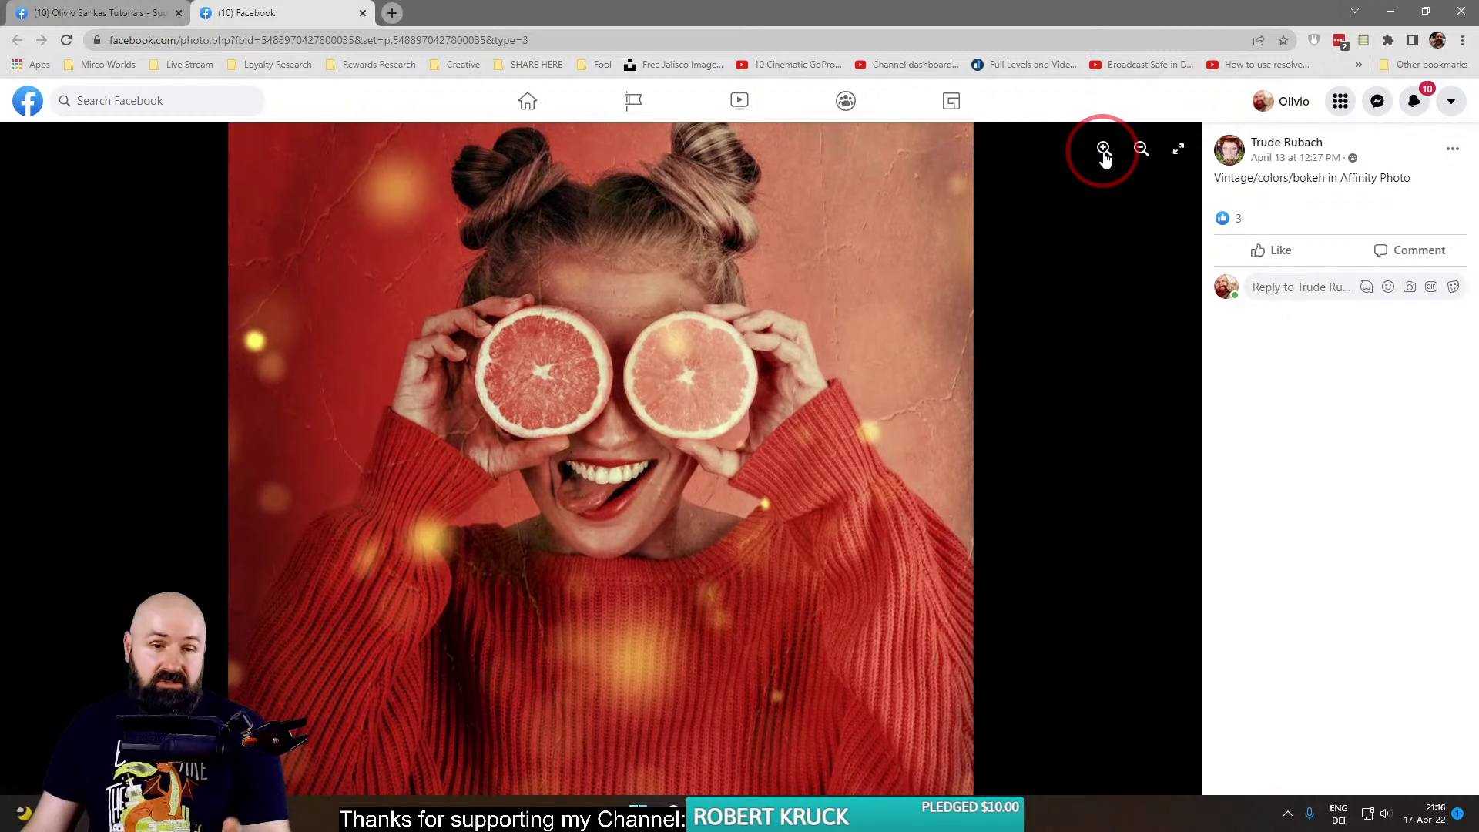
{"action": "left_click", "coordinate": [766, 438]}
{"action": "left_click", "coordinate": [631, 310]}
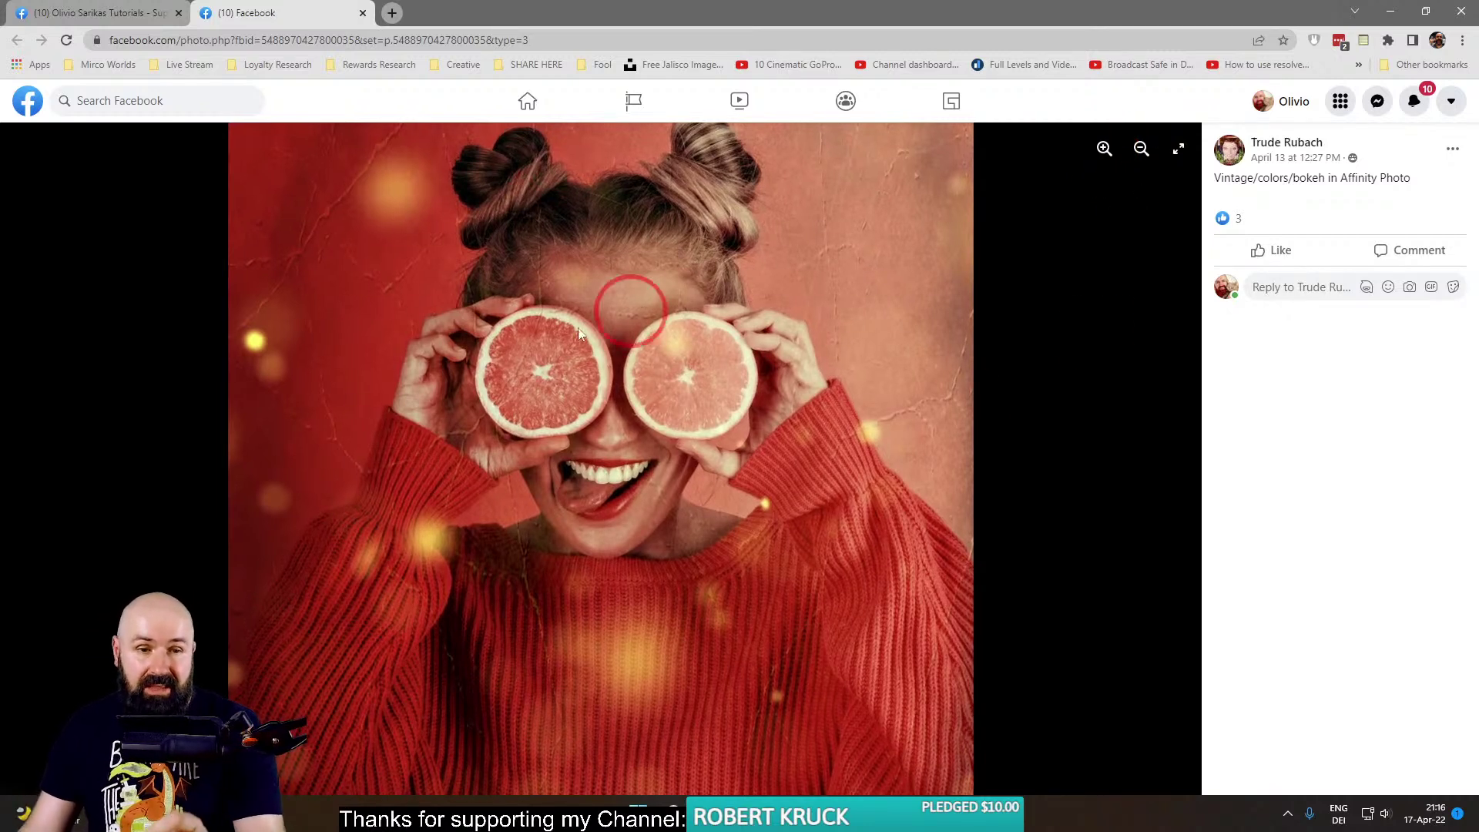
{"action": "left_click", "coordinate": [526, 632]}
{"action": "left_click", "coordinate": [656, 347]}
{"action": "left_click", "coordinate": [745, 366]}
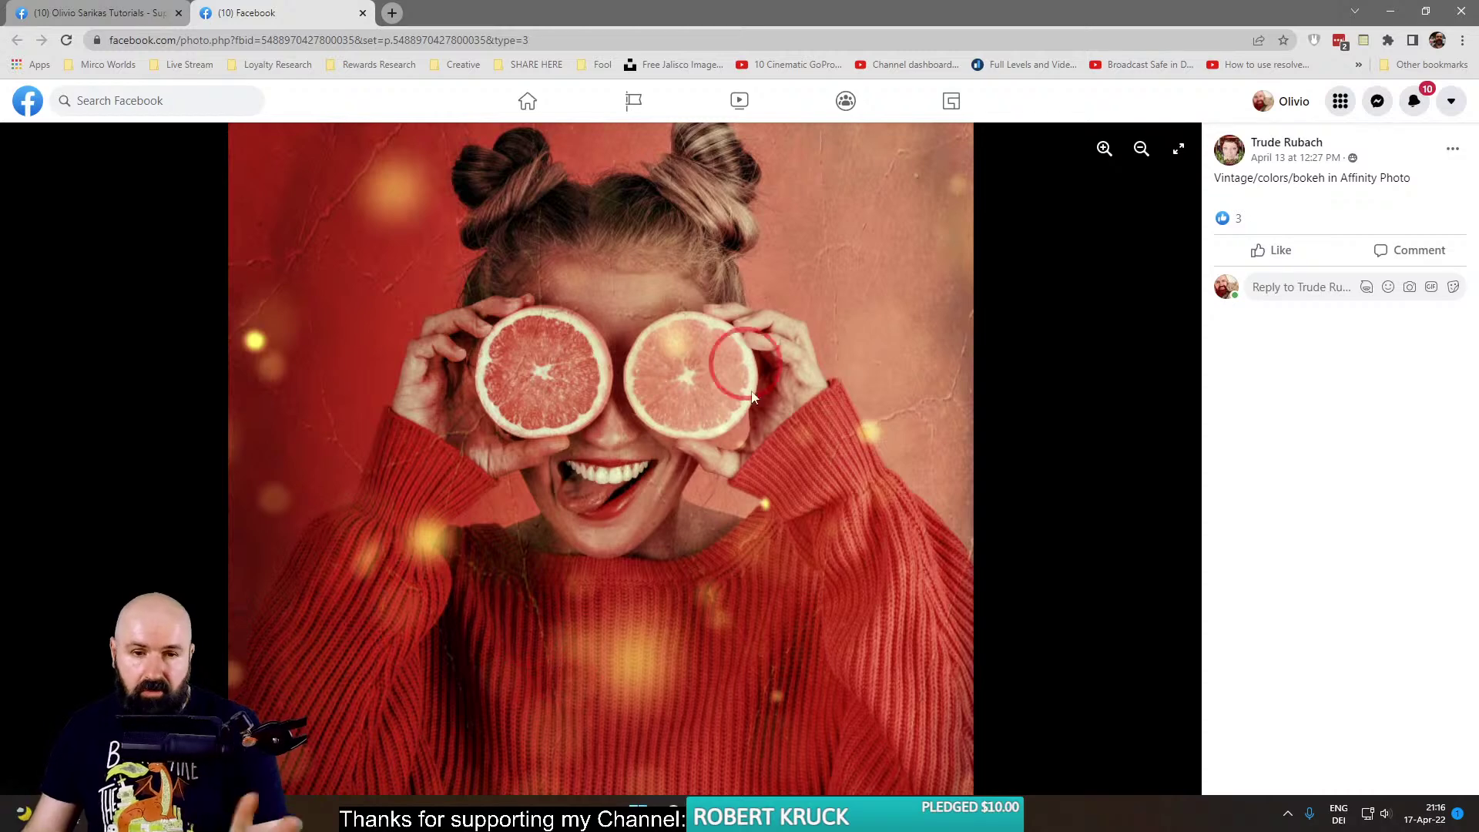
{"action": "left_click", "coordinate": [768, 458]}
Zoom the vintage bokeh entry back out to the whole picture and examine its bokeh lights, background and citrus slices.
{"action": "left_click", "coordinate": [1141, 149]}
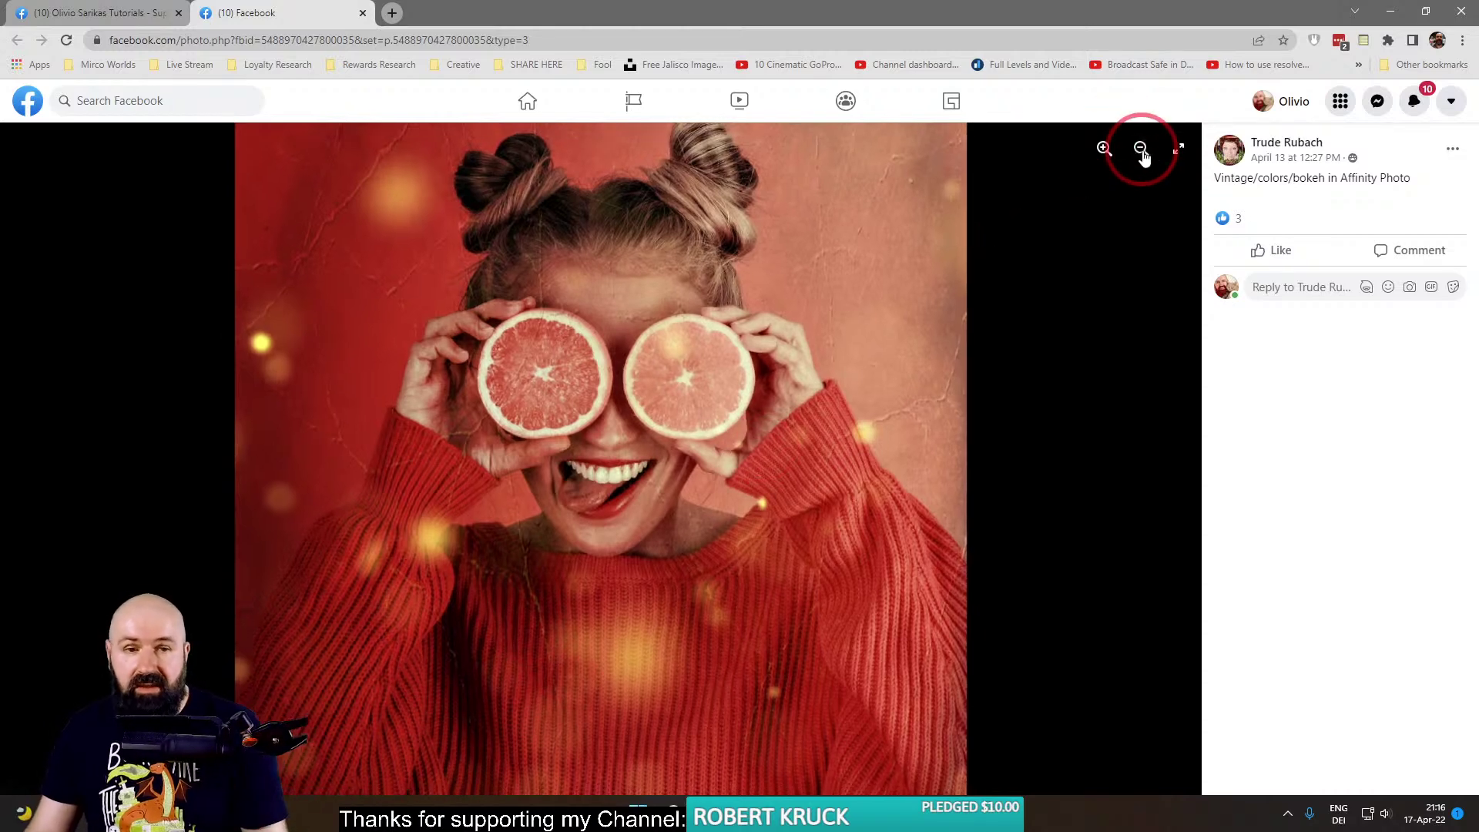
{"action": "left_click", "coordinate": [709, 654]}
{"action": "left_click", "coordinate": [690, 158]}
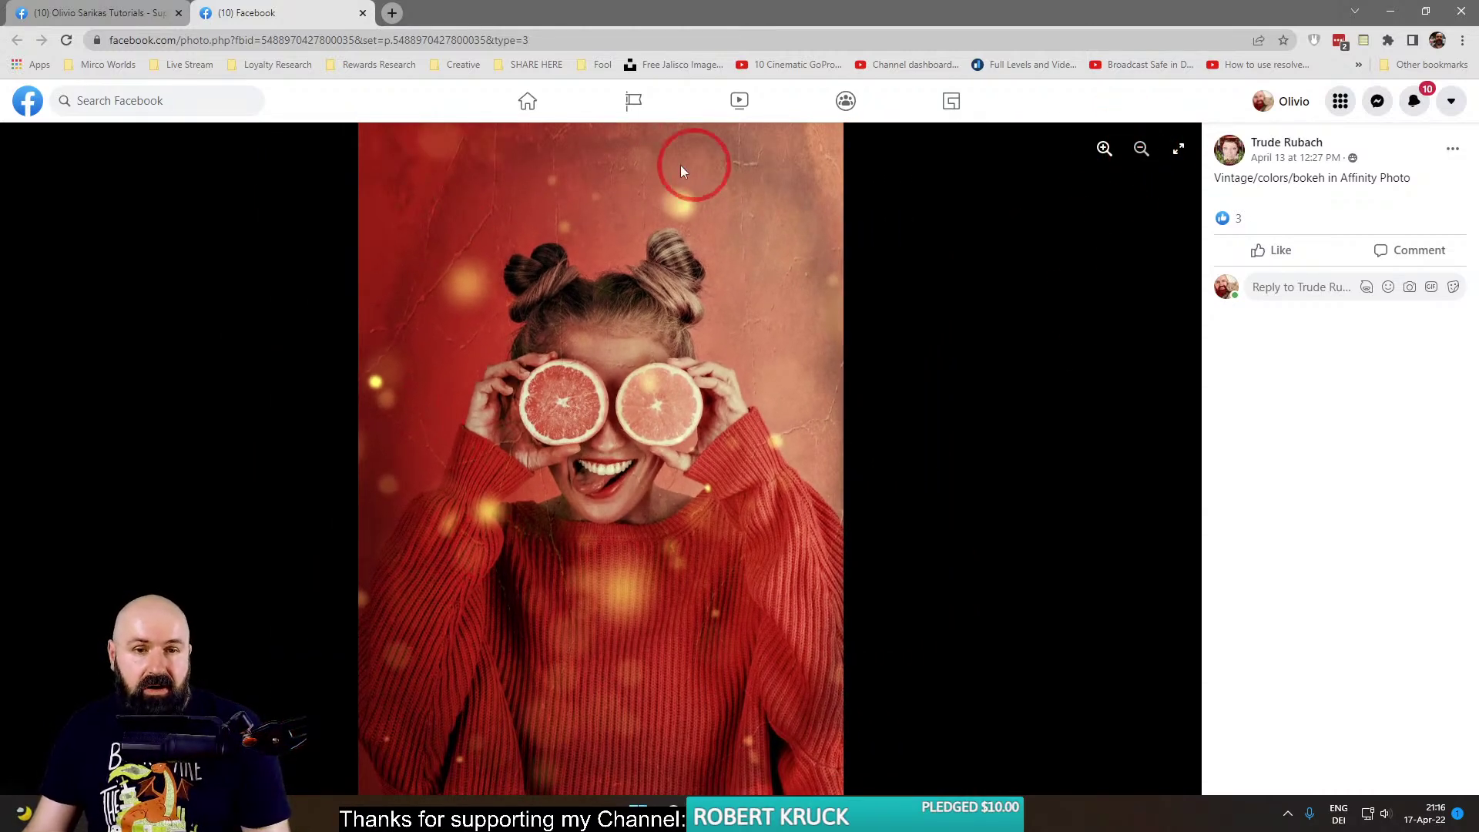
{"action": "left_click", "coordinate": [744, 630]}
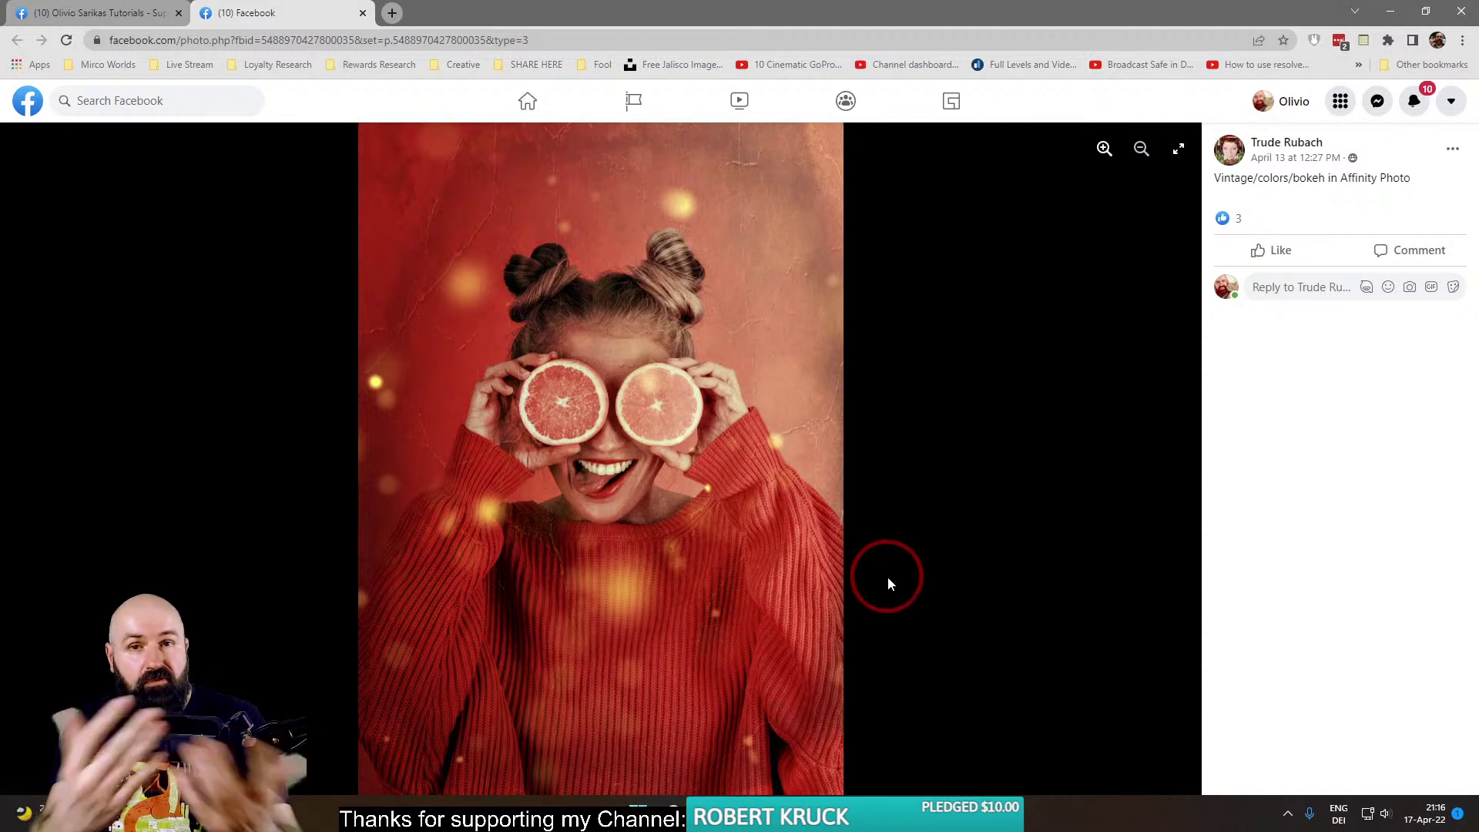
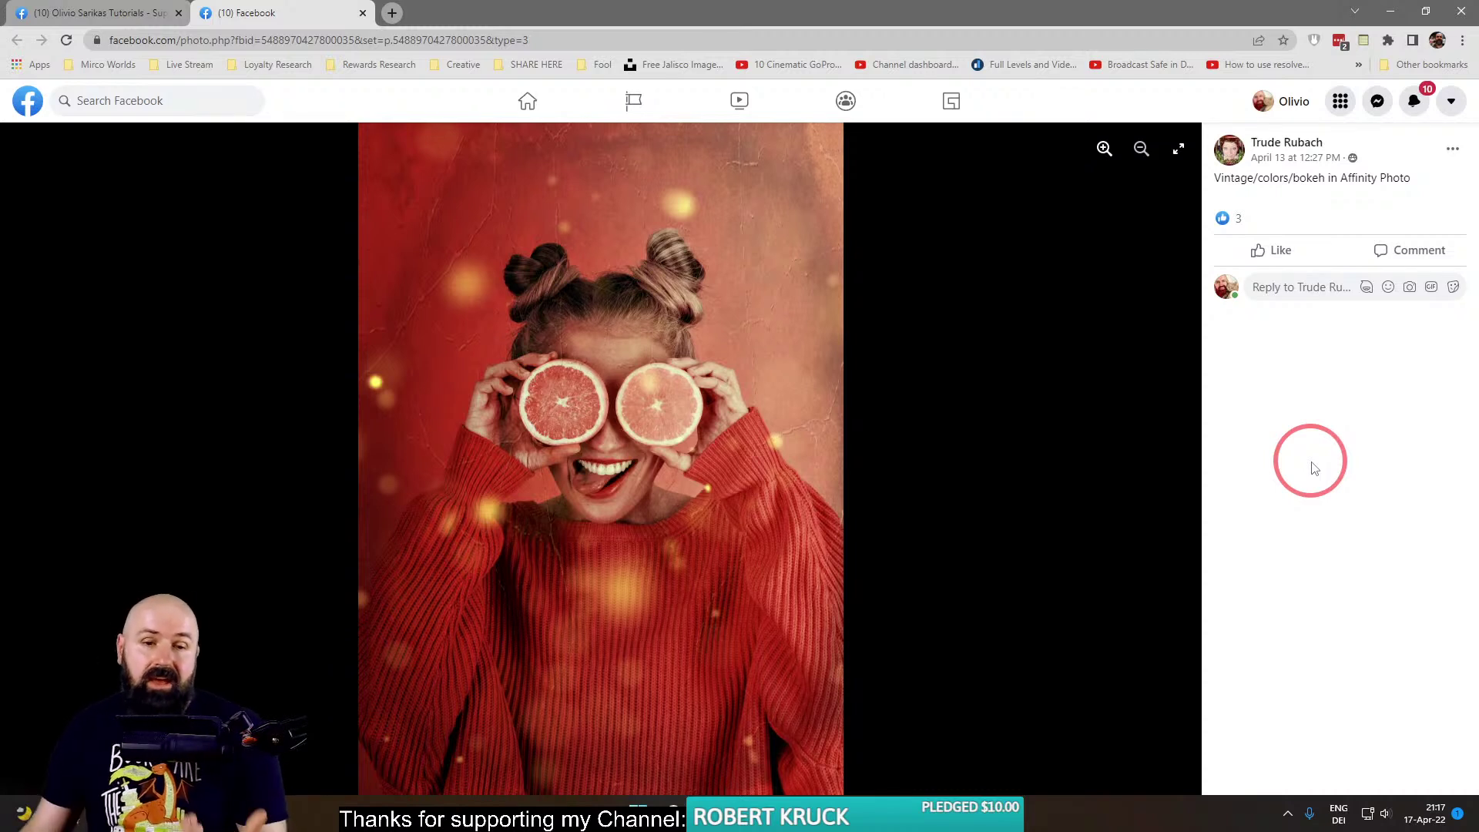
{"action": "left_click", "coordinate": [826, 422]}
{"action": "left_click", "coordinate": [523, 401]}
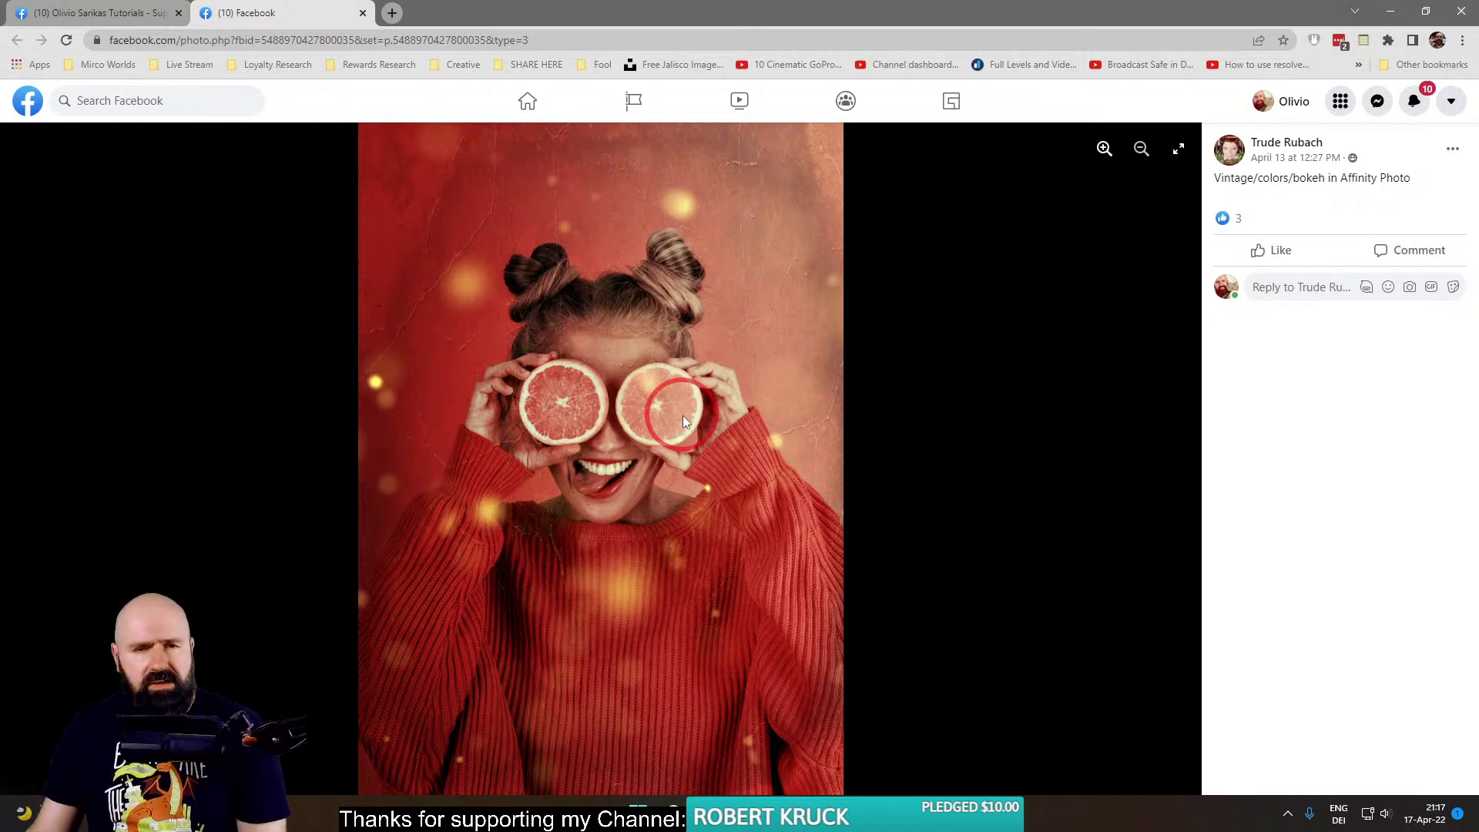
{"action": "left_click", "coordinate": [544, 407]}
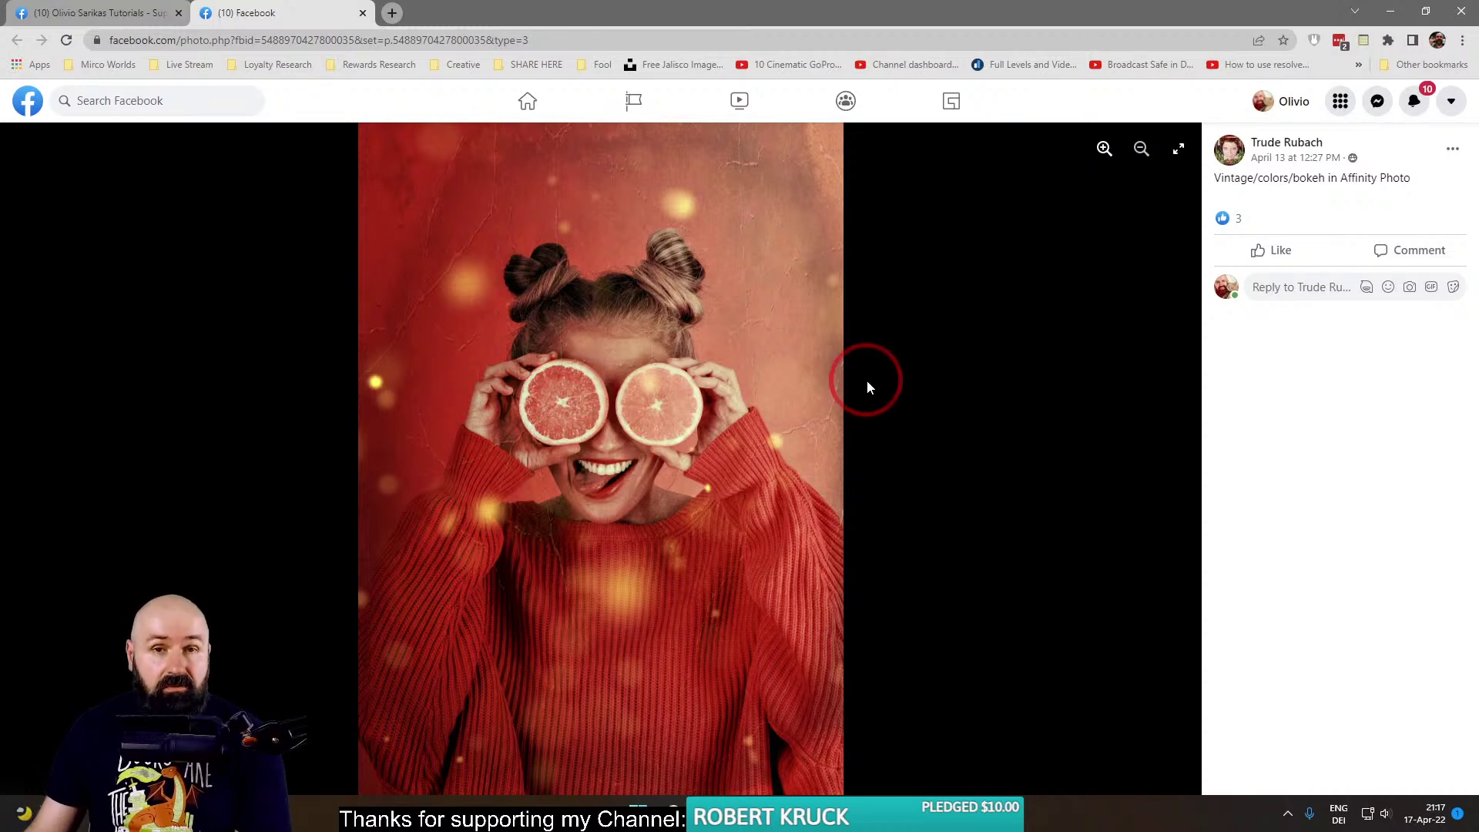
Close the vintage bokeh entry, then open the purple entry with lace ribbons and eyeball oranges in a new tab and display it.
{"action": "left_click", "coordinate": [363, 14]}
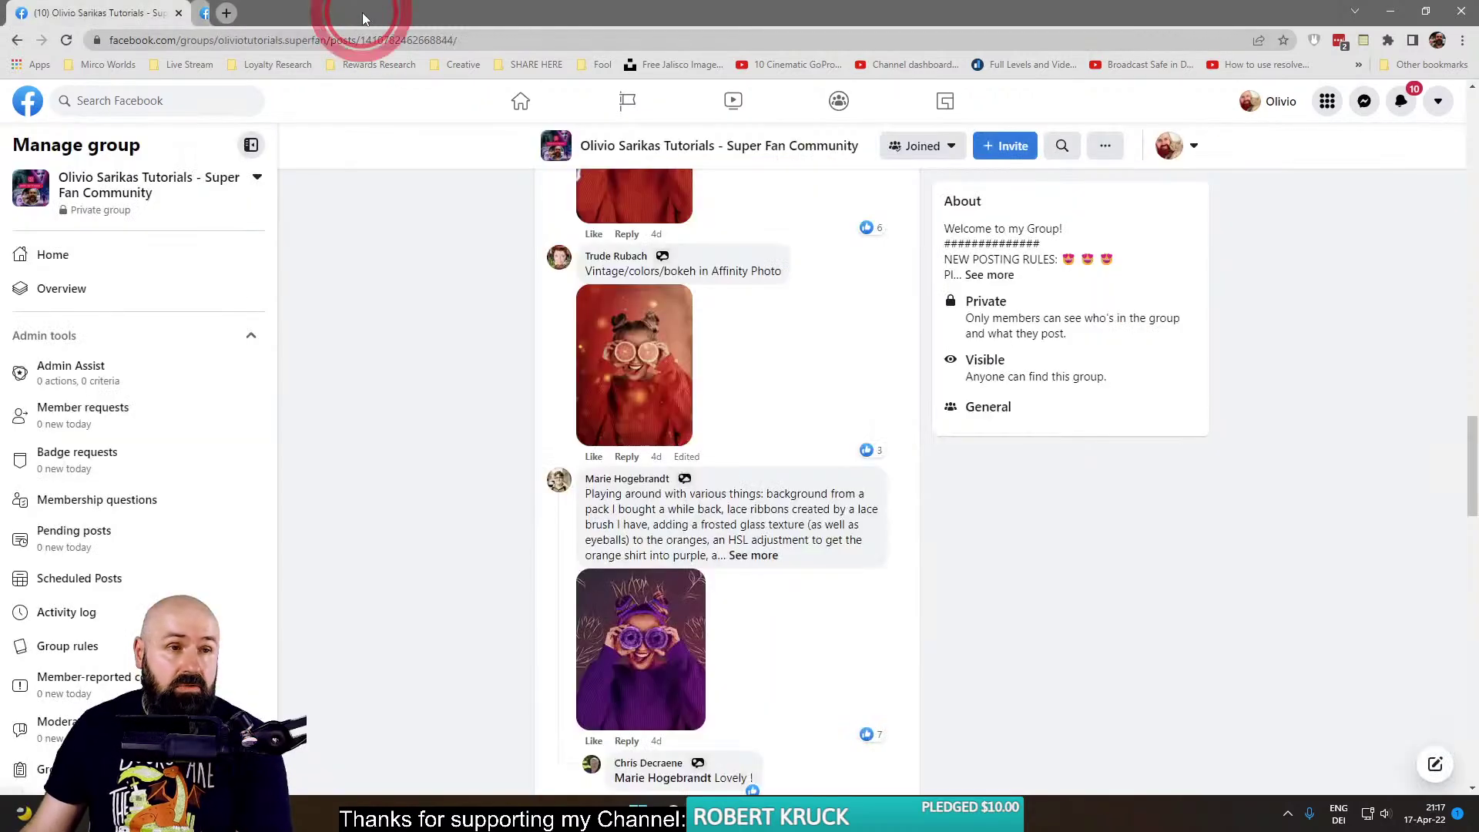
{"action": "scroll", "coordinate": [439, 366], "scroll_direction": "down", "scroll_amount": 3}
{"action": "right_click", "coordinate": [628, 414]}
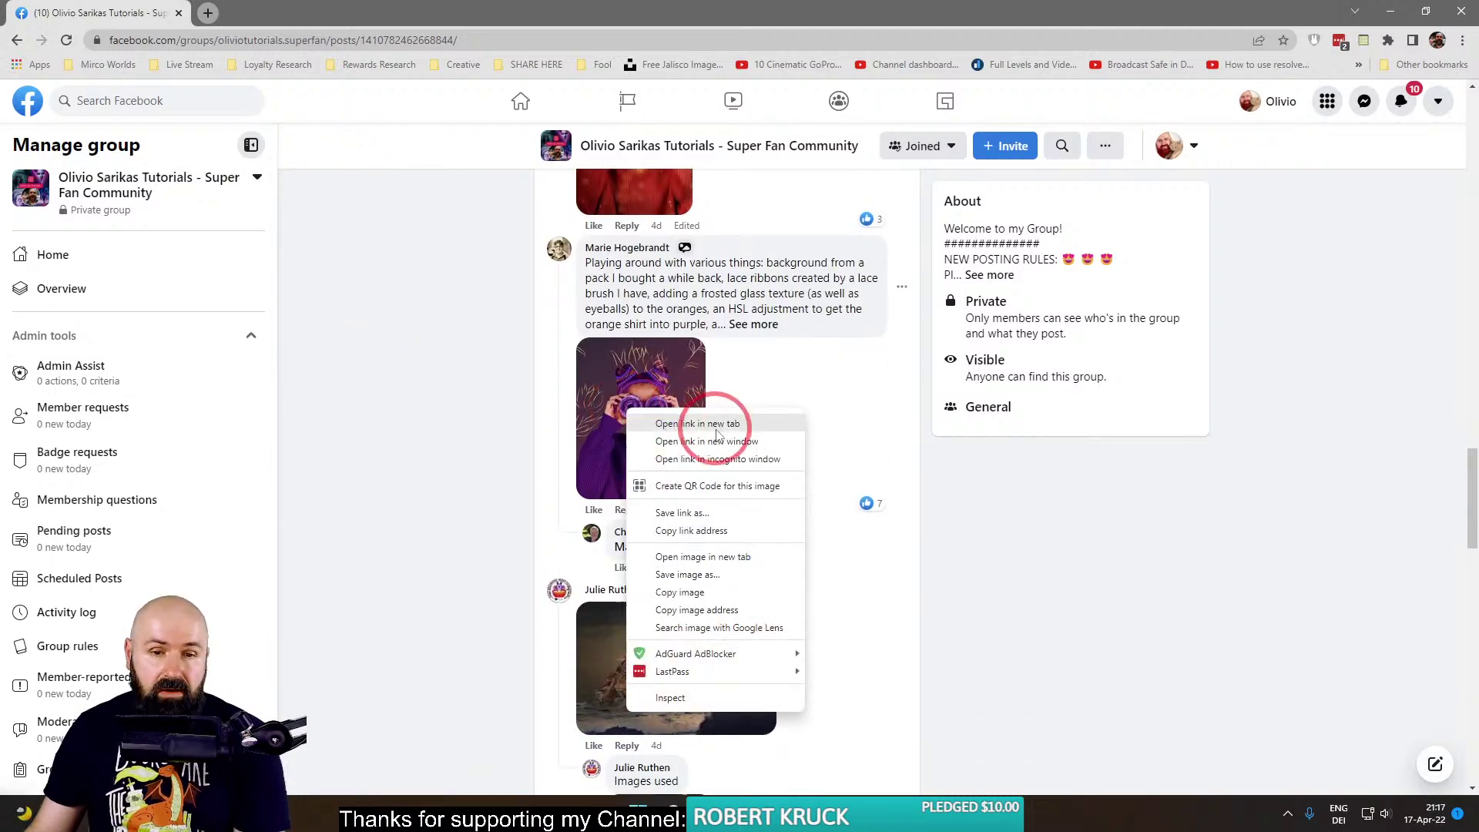
{"action": "left_click", "coordinate": [697, 423]}
{"action": "left_click", "coordinate": [247, 13]}
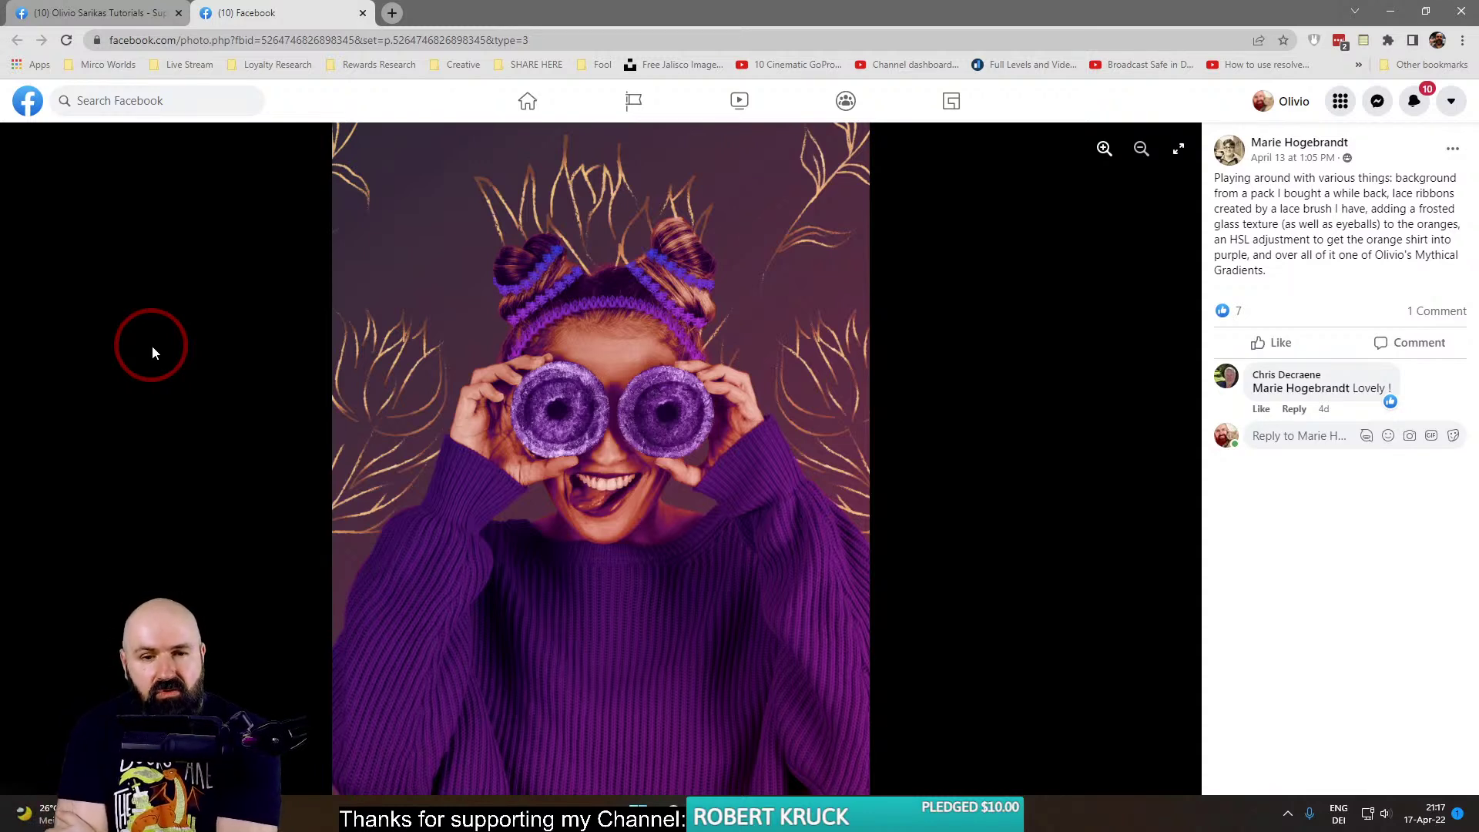
Examine the purple lace entry both enlarged and as a whole, comparing the eyeball oranges, face and background, ending zoomed out.
{"action": "left_click", "coordinate": [1101, 147]}
{"action": "left_click", "coordinate": [1104, 148]}
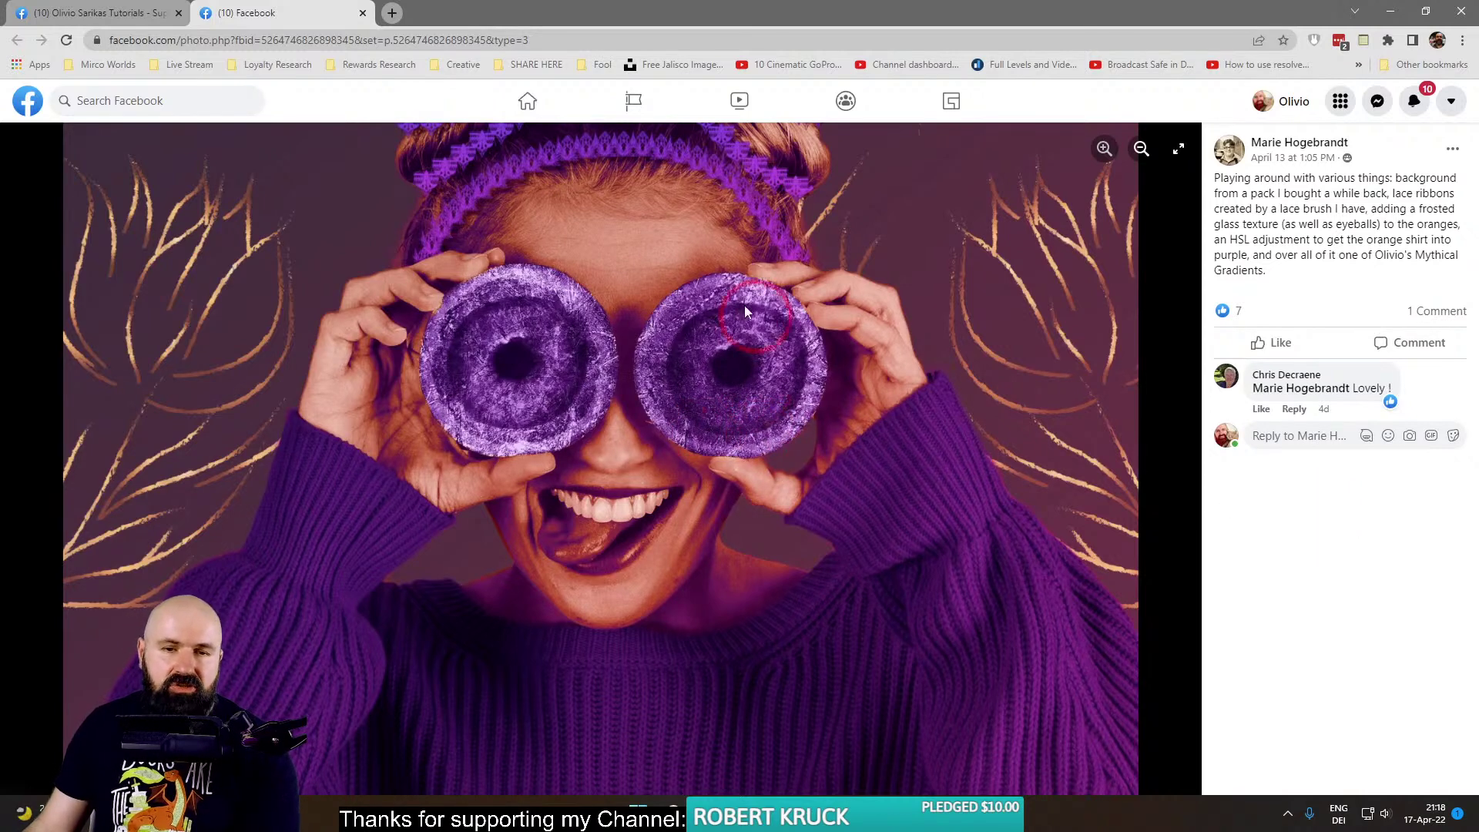
{"action": "left_click", "coordinate": [449, 357]}
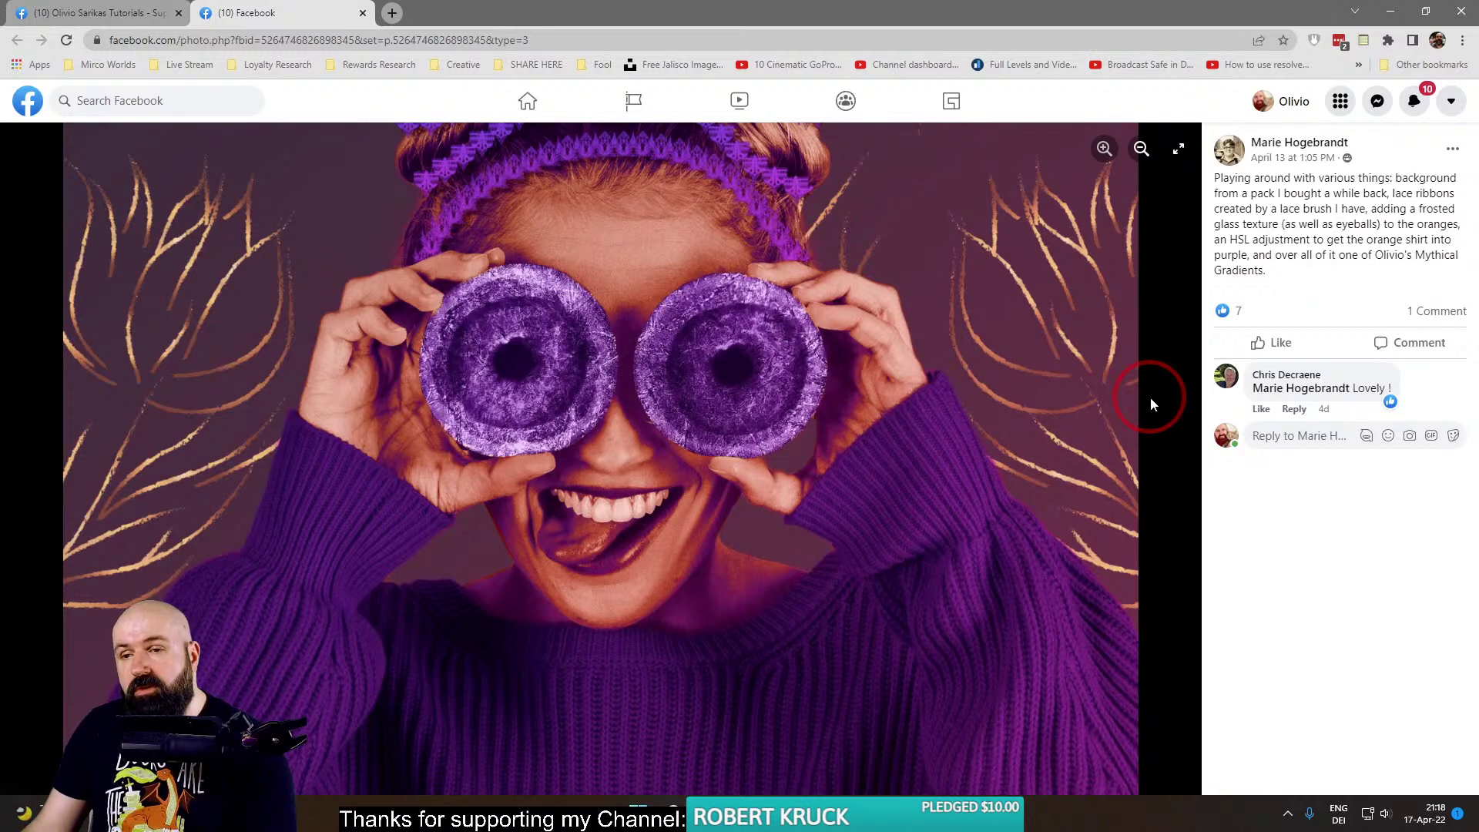
{"action": "left_click", "coordinate": [1142, 149]}
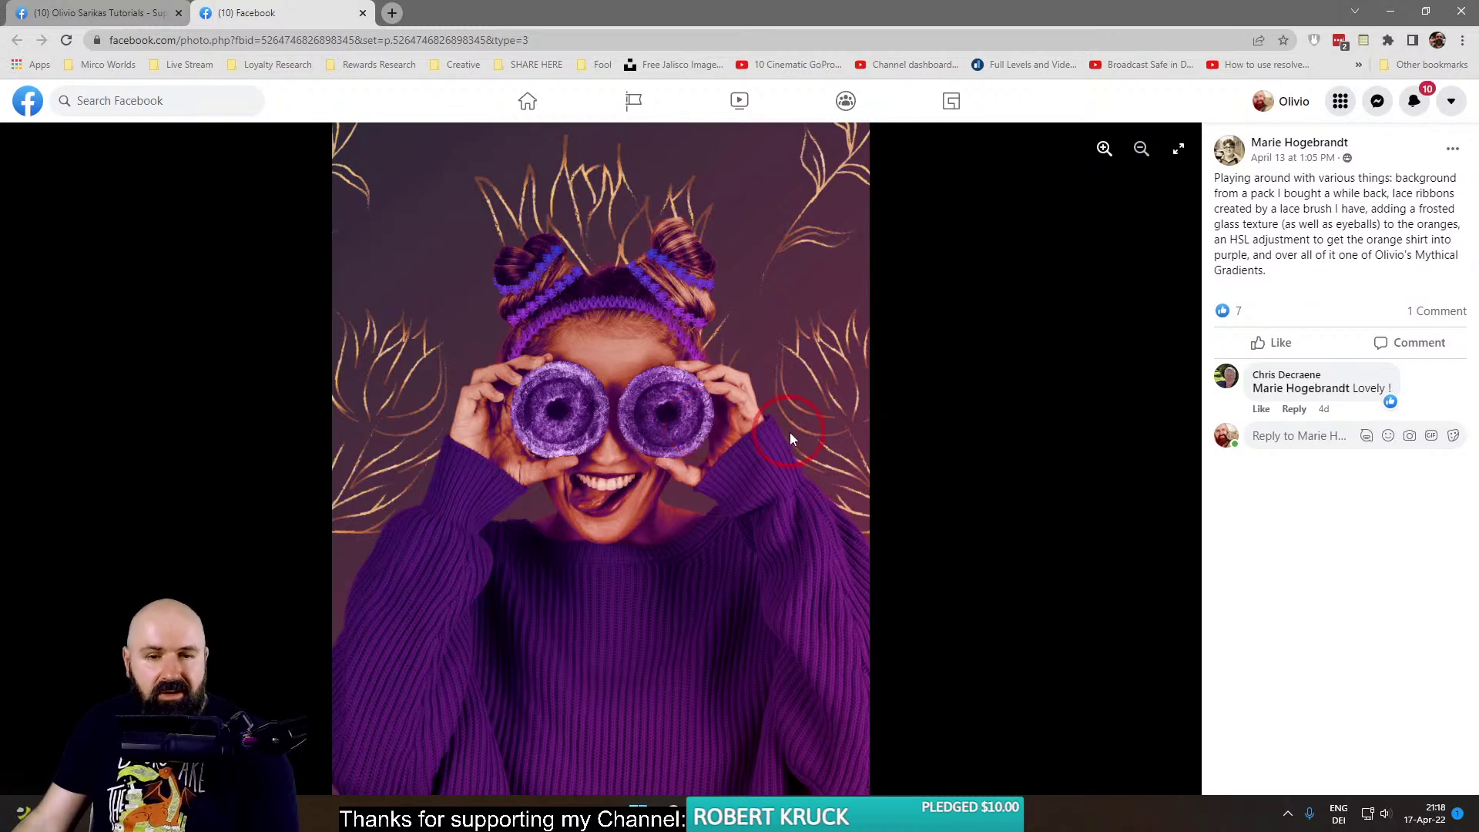
{"action": "left_click", "coordinate": [1103, 148]}
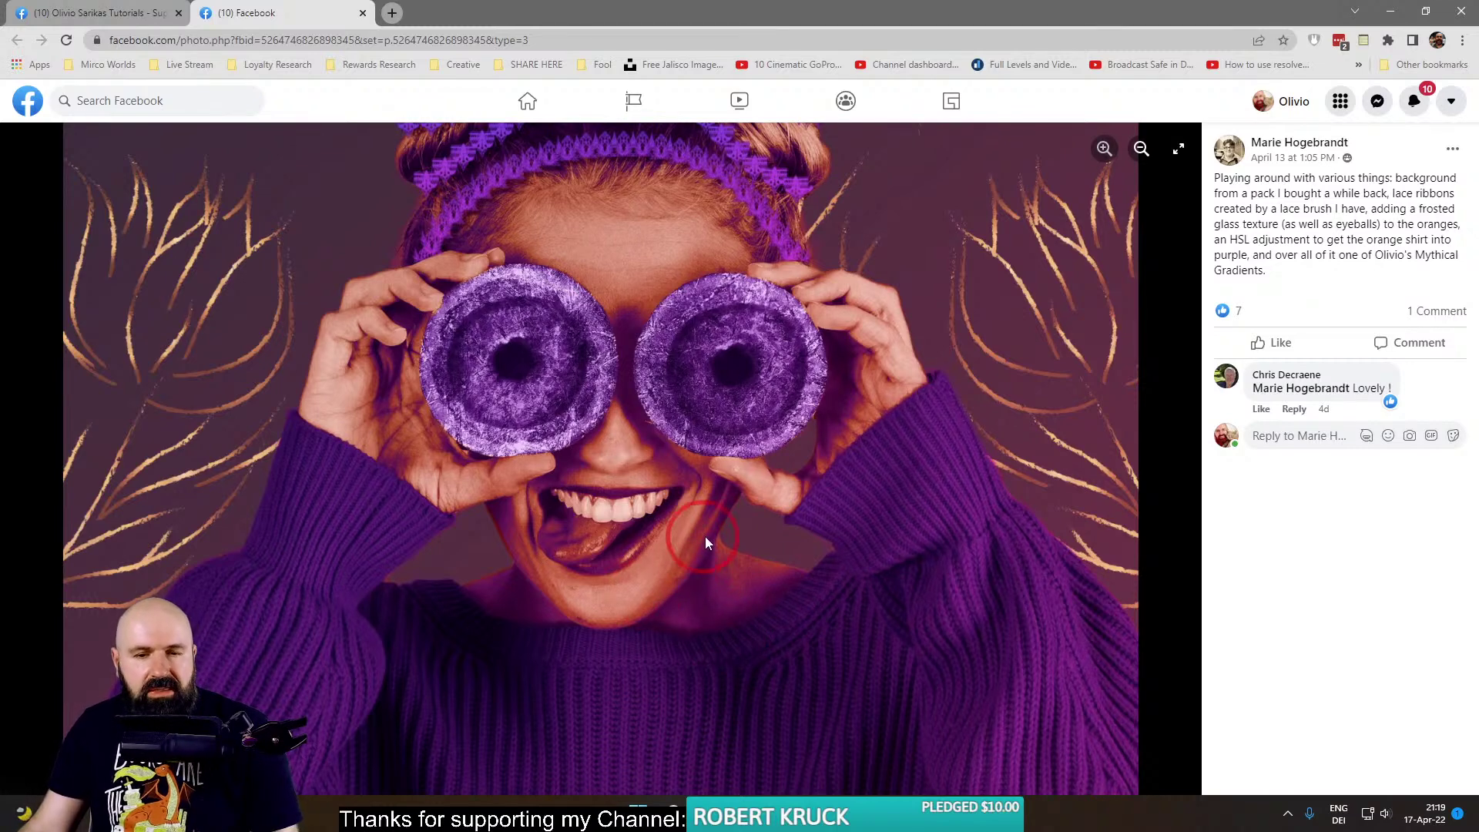
{"action": "left_click", "coordinate": [1141, 149]}
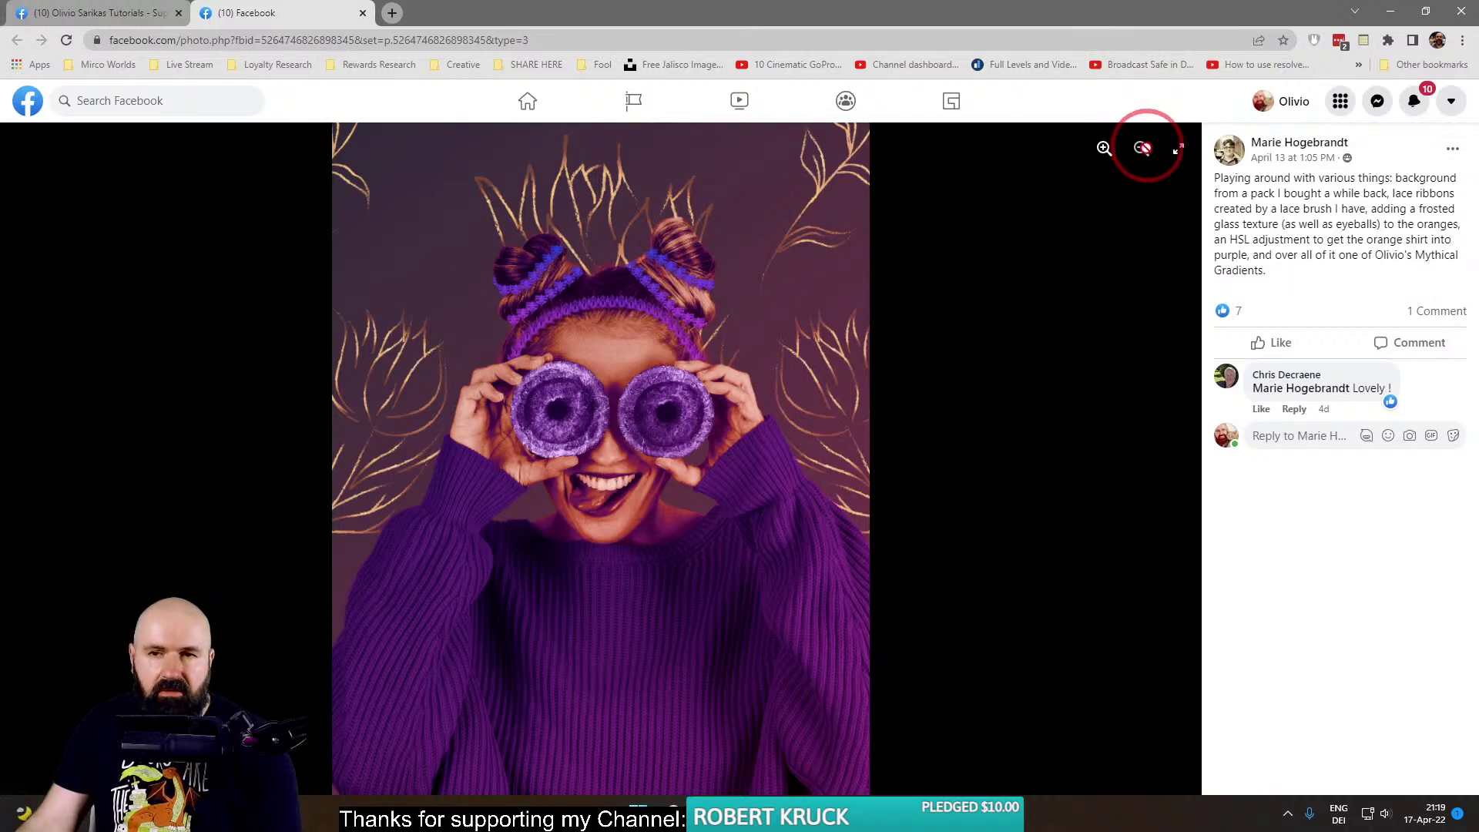
Close the purple entry, open the iguana seascape entry and its "Images used" reply picture in new tabs, and display the seascape.
{"action": "left_click", "coordinate": [362, 13]}
{"action": "scroll", "coordinate": [449, 429], "scroll_direction": "down", "scroll_amount": 4}
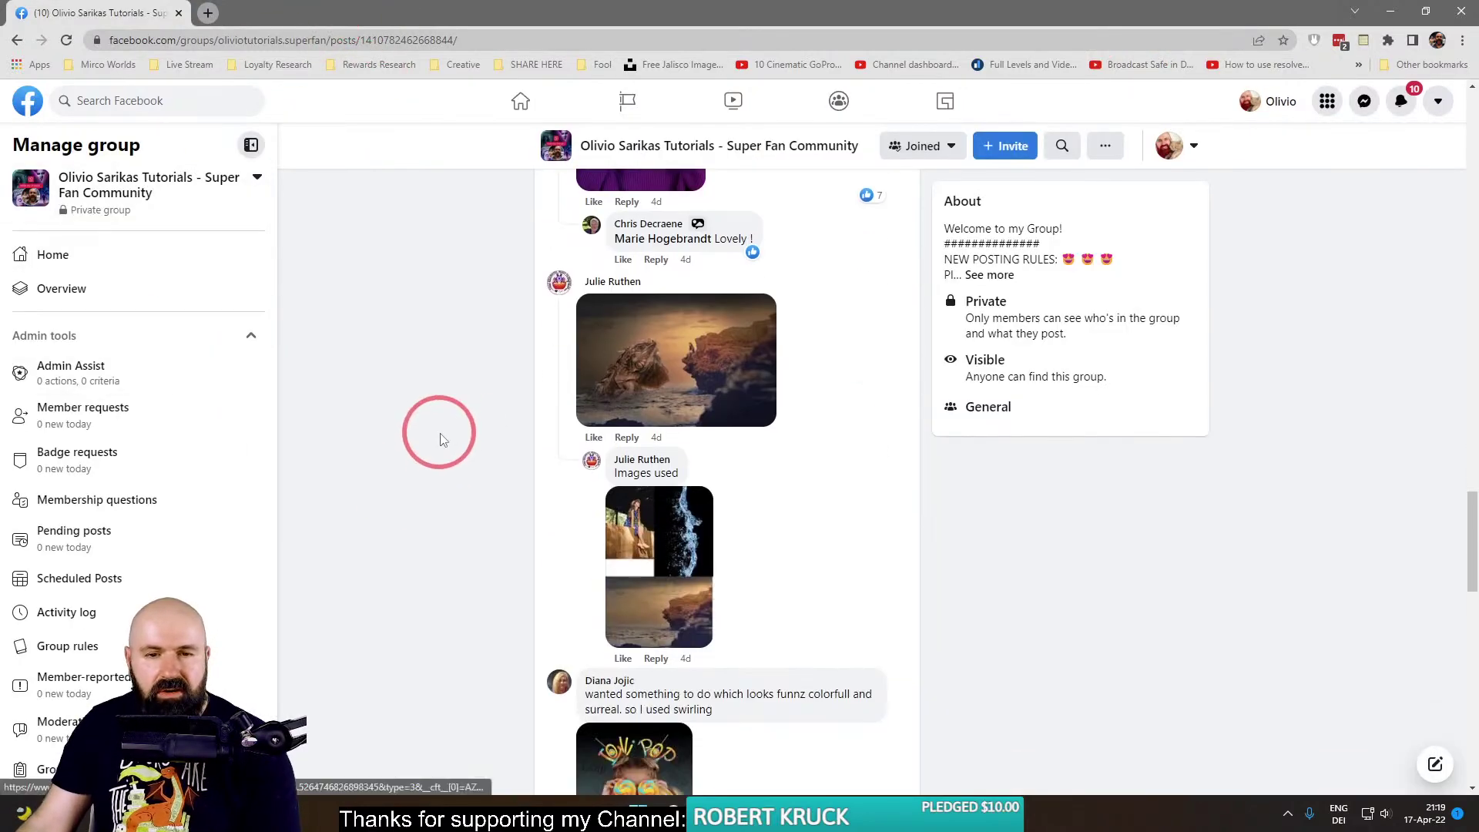
{"action": "right_click", "coordinate": [652, 385]}
{"action": "left_click", "coordinate": [710, 408]}
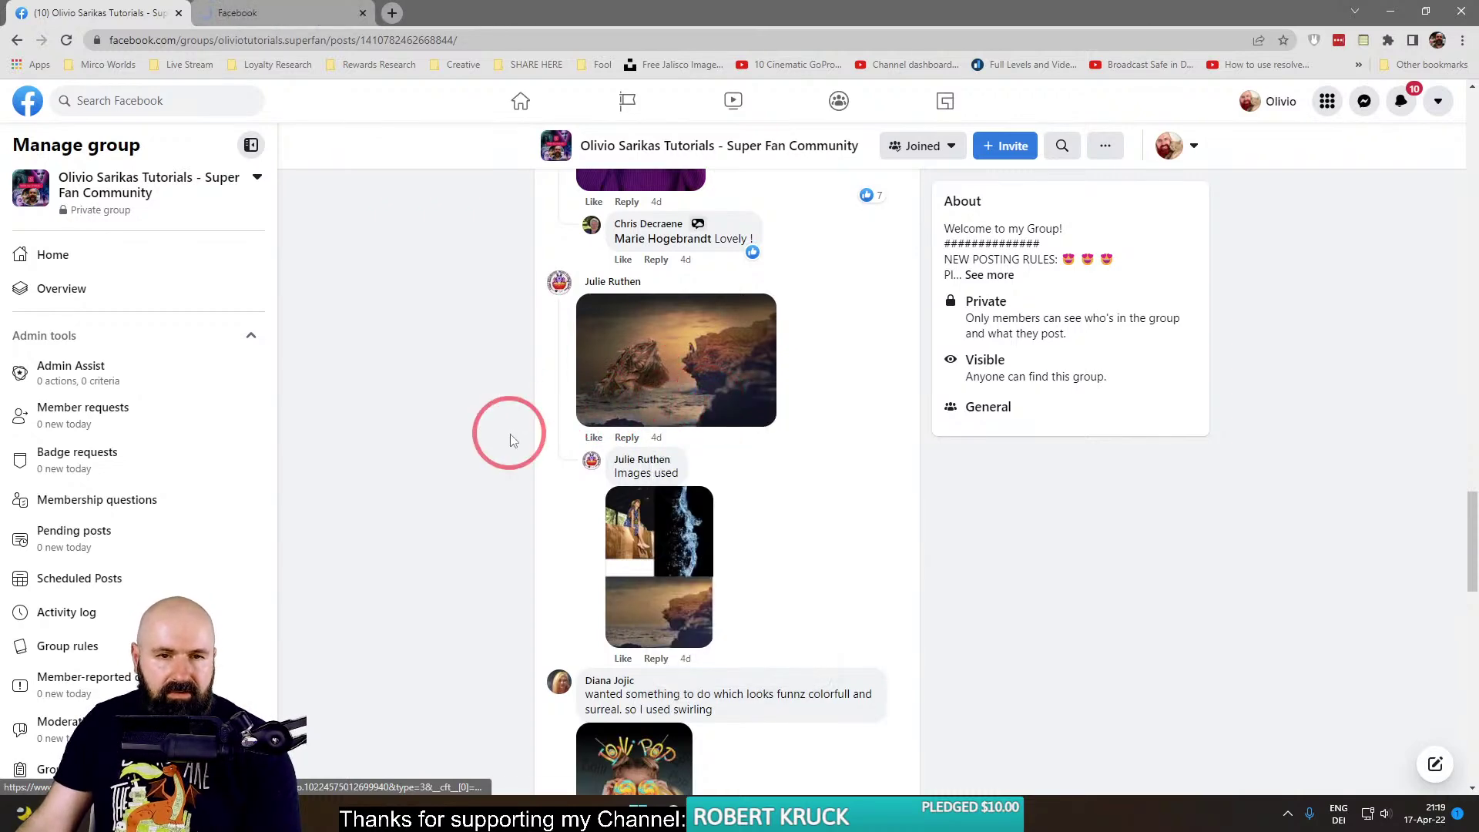
{"action": "right_click", "coordinate": [659, 537]}
{"action": "left_click", "coordinate": [742, 257]}
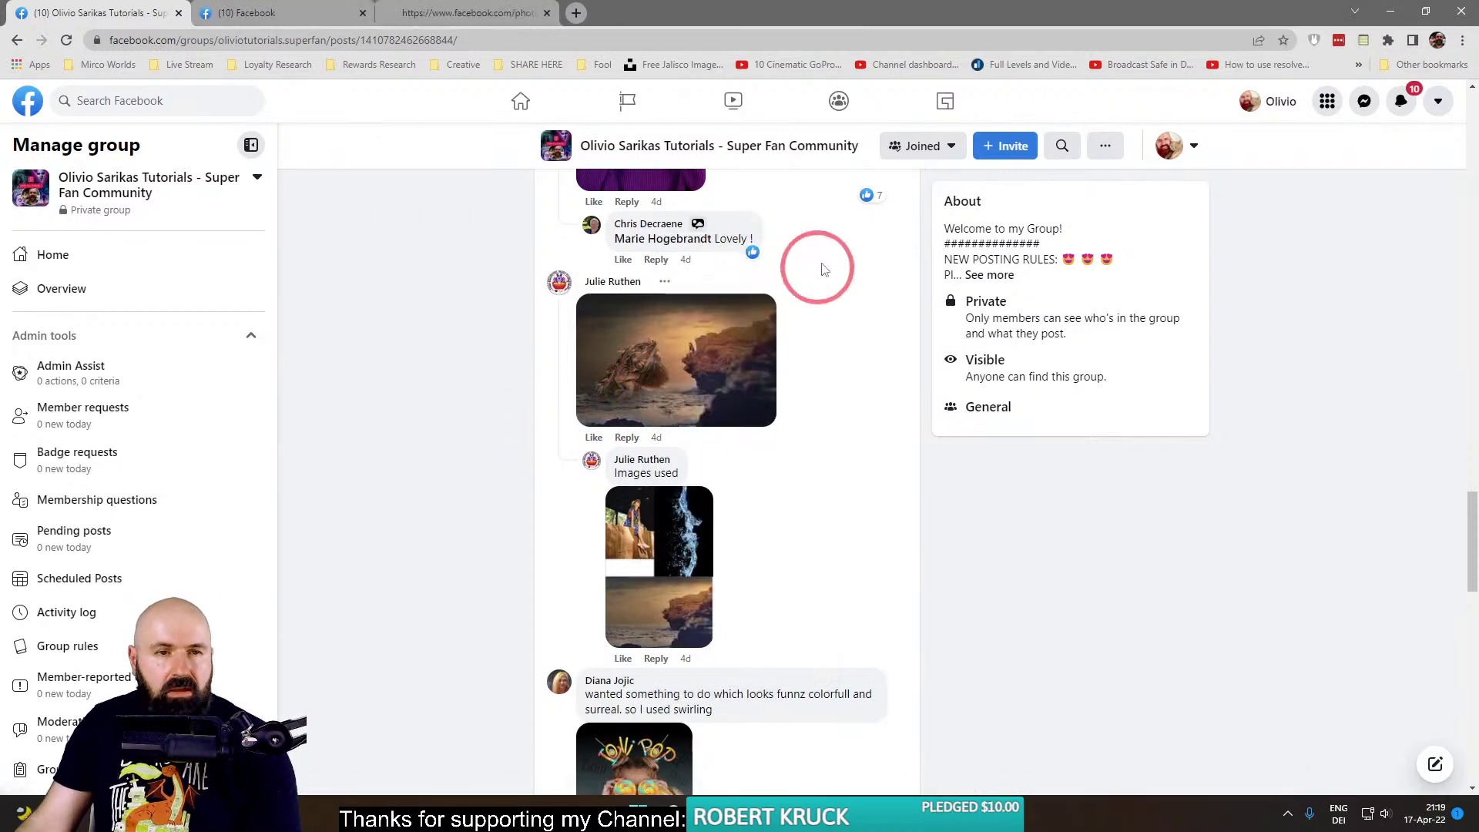
{"action": "left_click", "coordinate": [247, 13]}
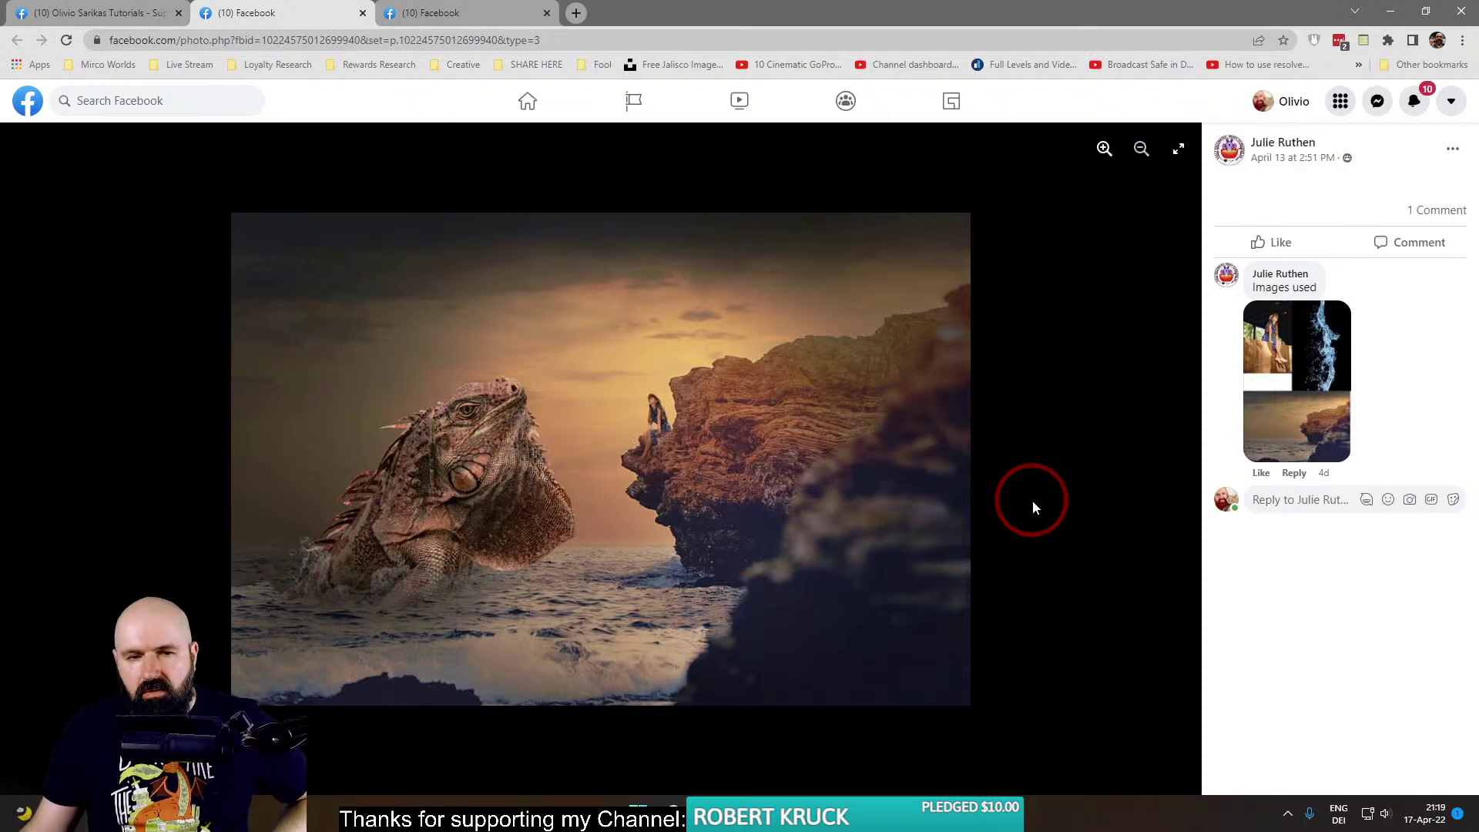
Compare the iguana seascape entry with its "Images used" picture, ending on the seascape.
{"action": "left_click", "coordinate": [479, 19]}
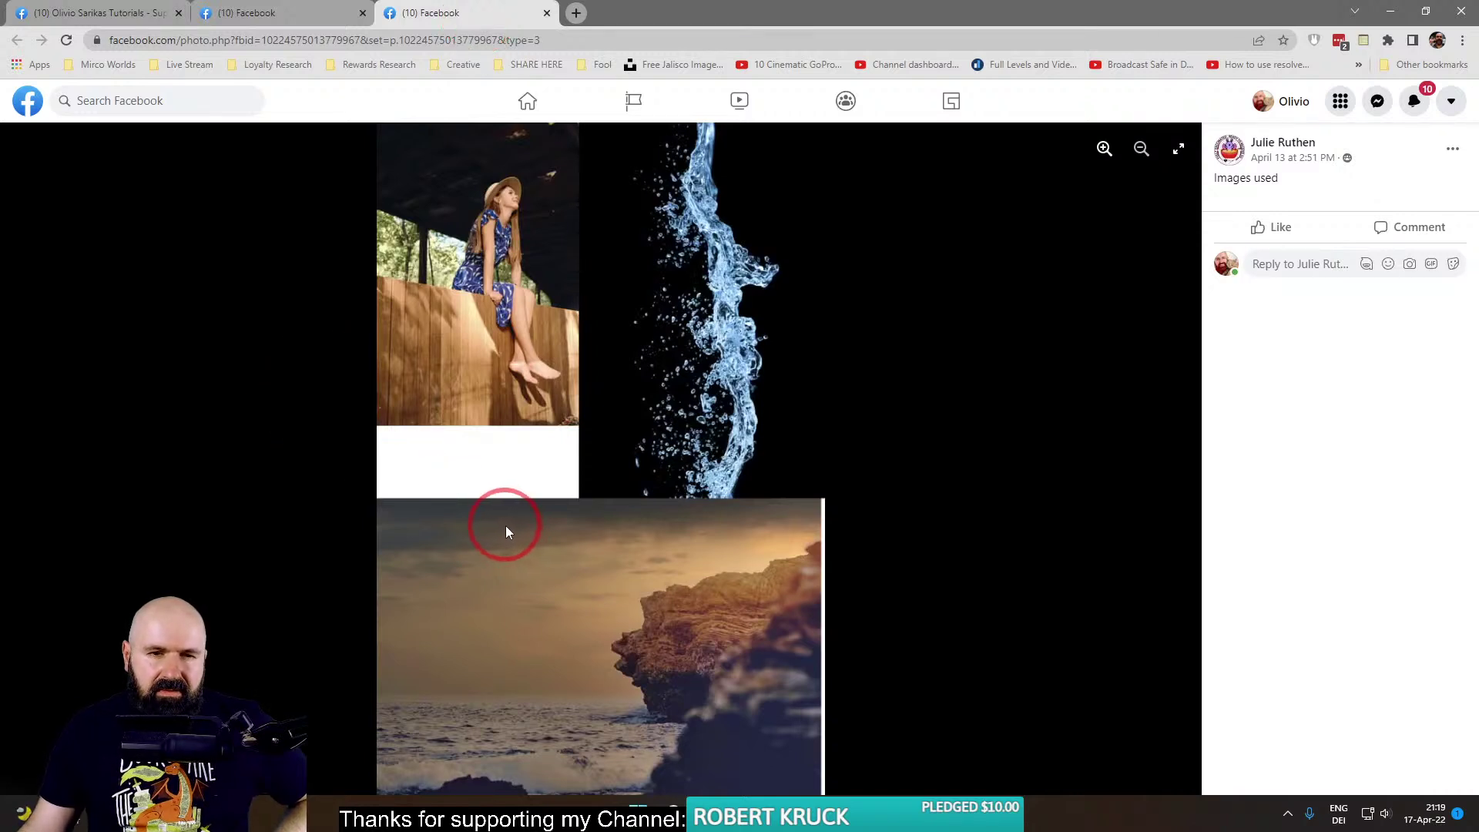
{"action": "left_click", "coordinate": [291, 14]}
{"action": "left_click", "coordinate": [598, 432]}
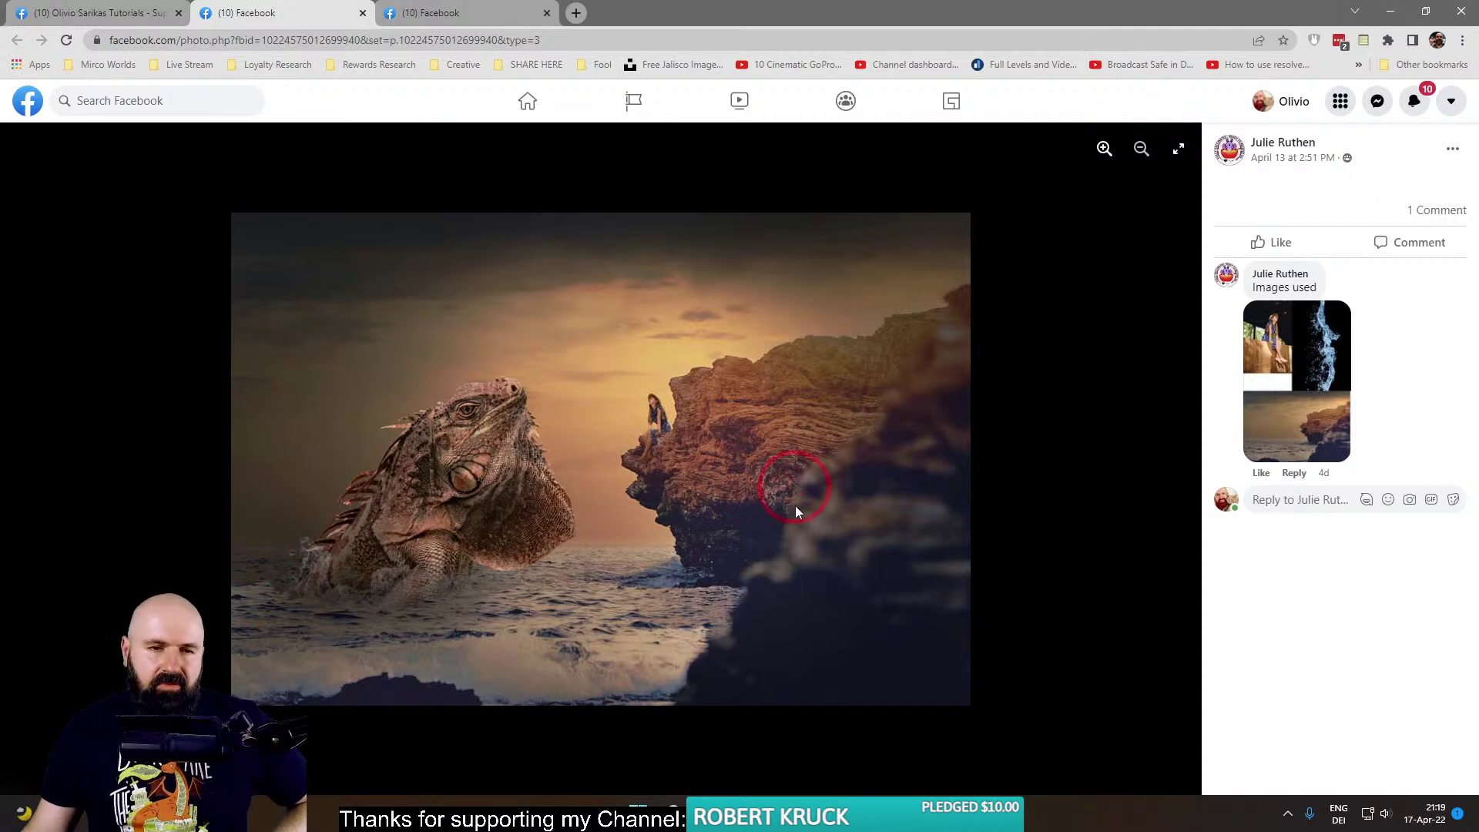
{"action": "left_click", "coordinate": [395, 14]}
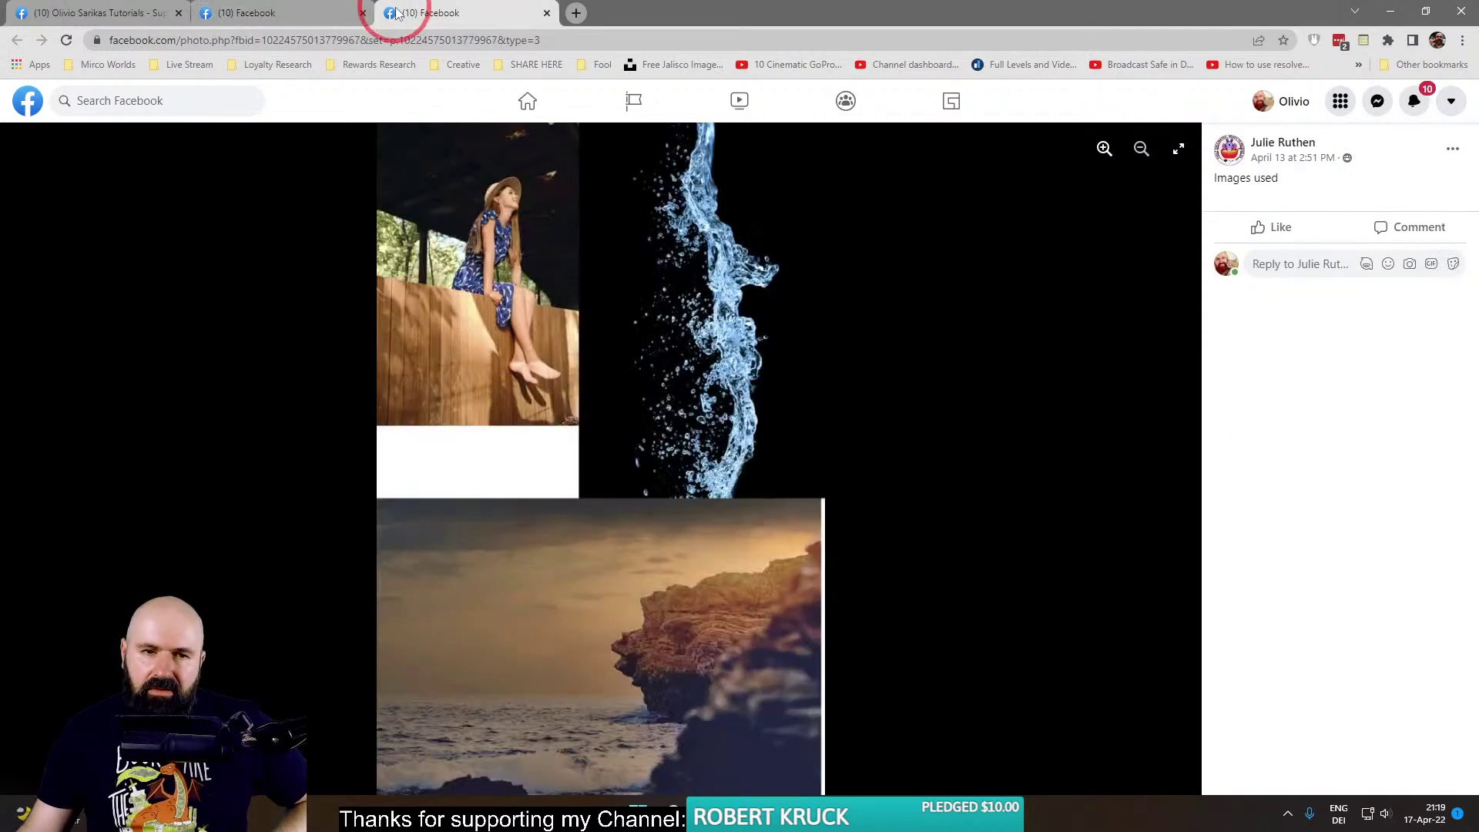
{"action": "left_click", "coordinate": [331, 16]}
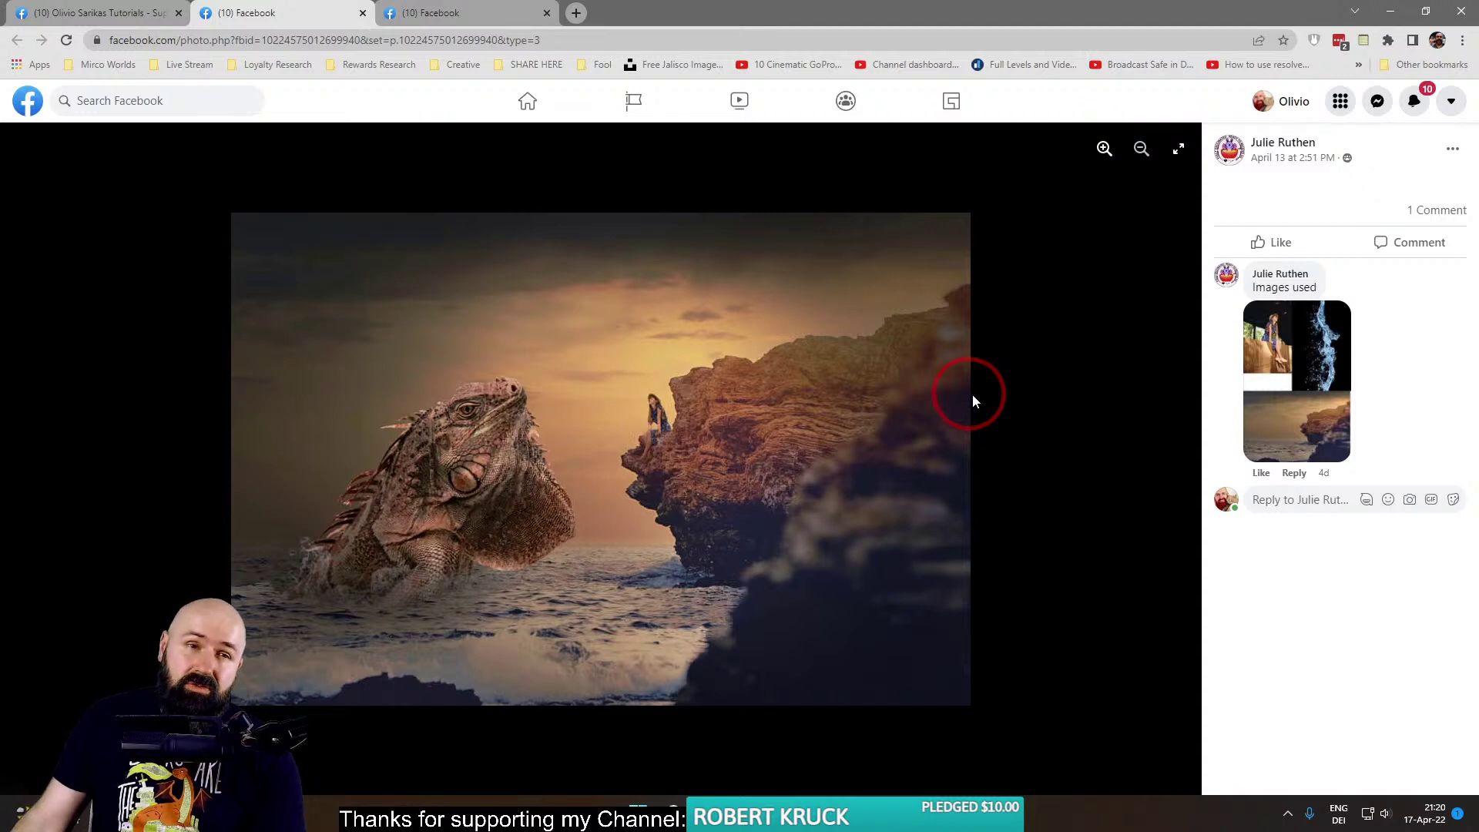
Close the iguana seascape and its source images, then open the "Lolli Pop" swirl entry in a new tab and display it.
{"action": "left_click", "coordinate": [362, 13]}
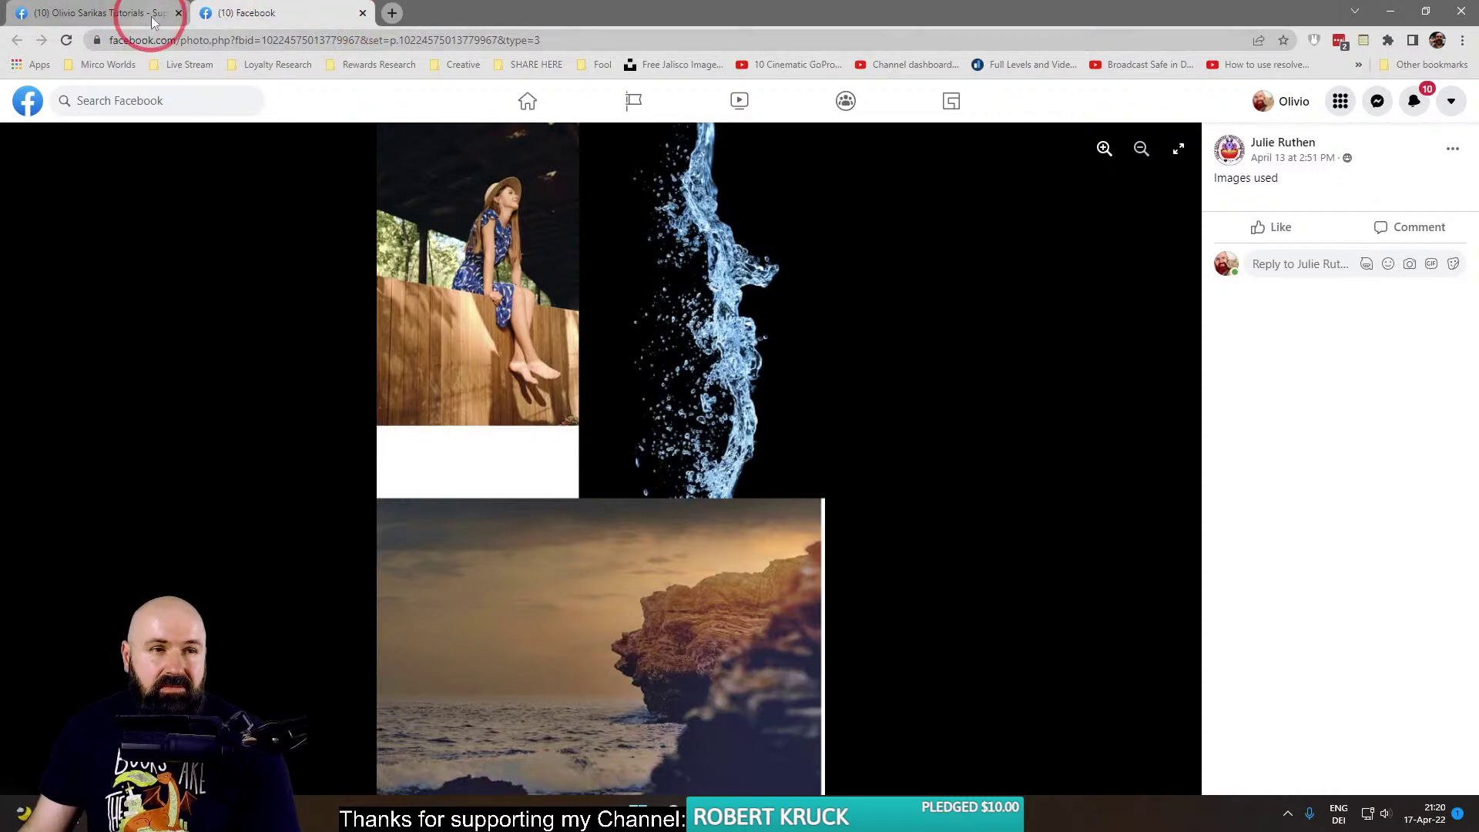
{"action": "left_click", "coordinate": [151, 17]}
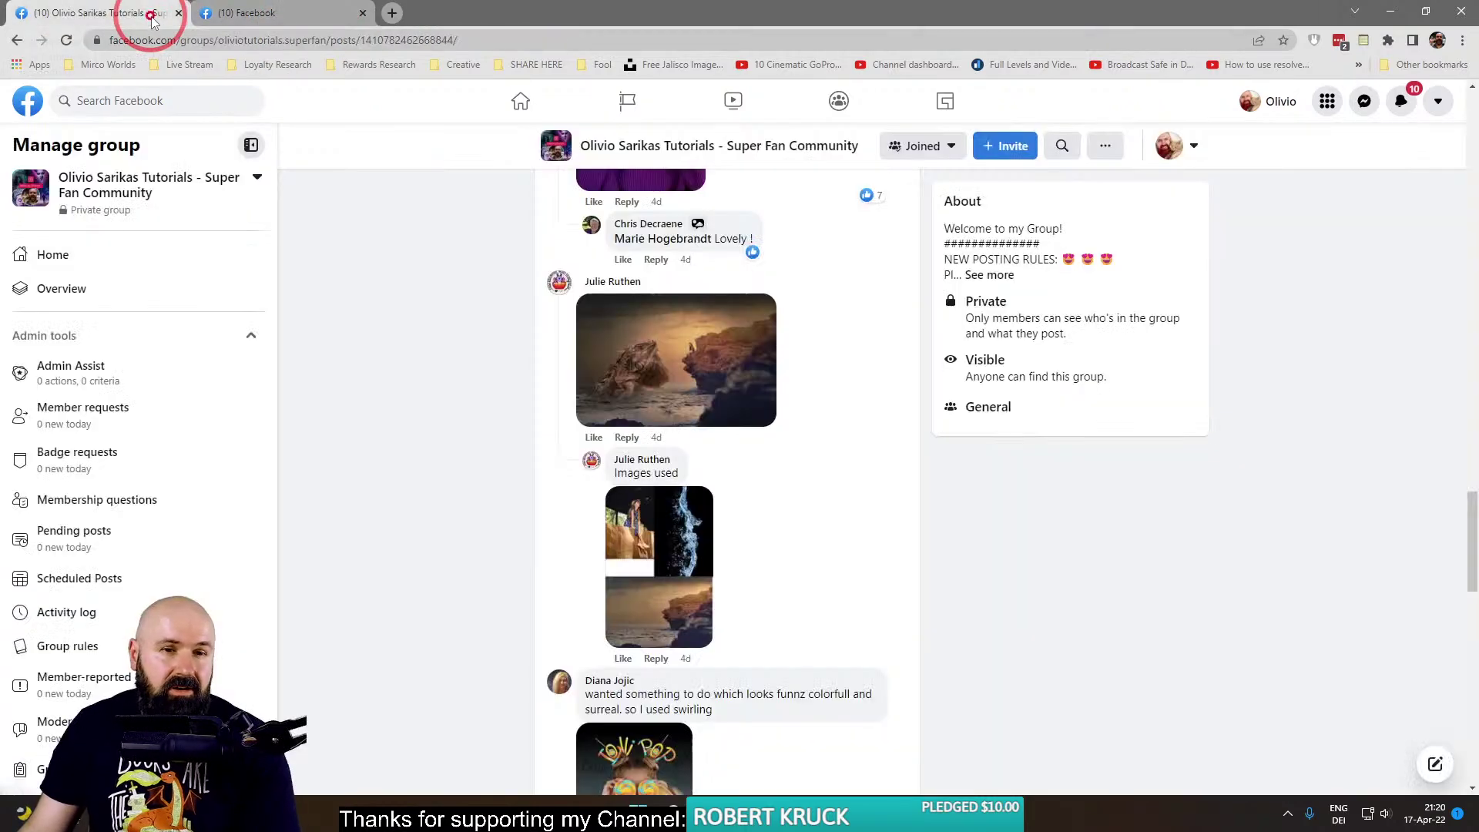
{"action": "left_click", "coordinate": [362, 13]}
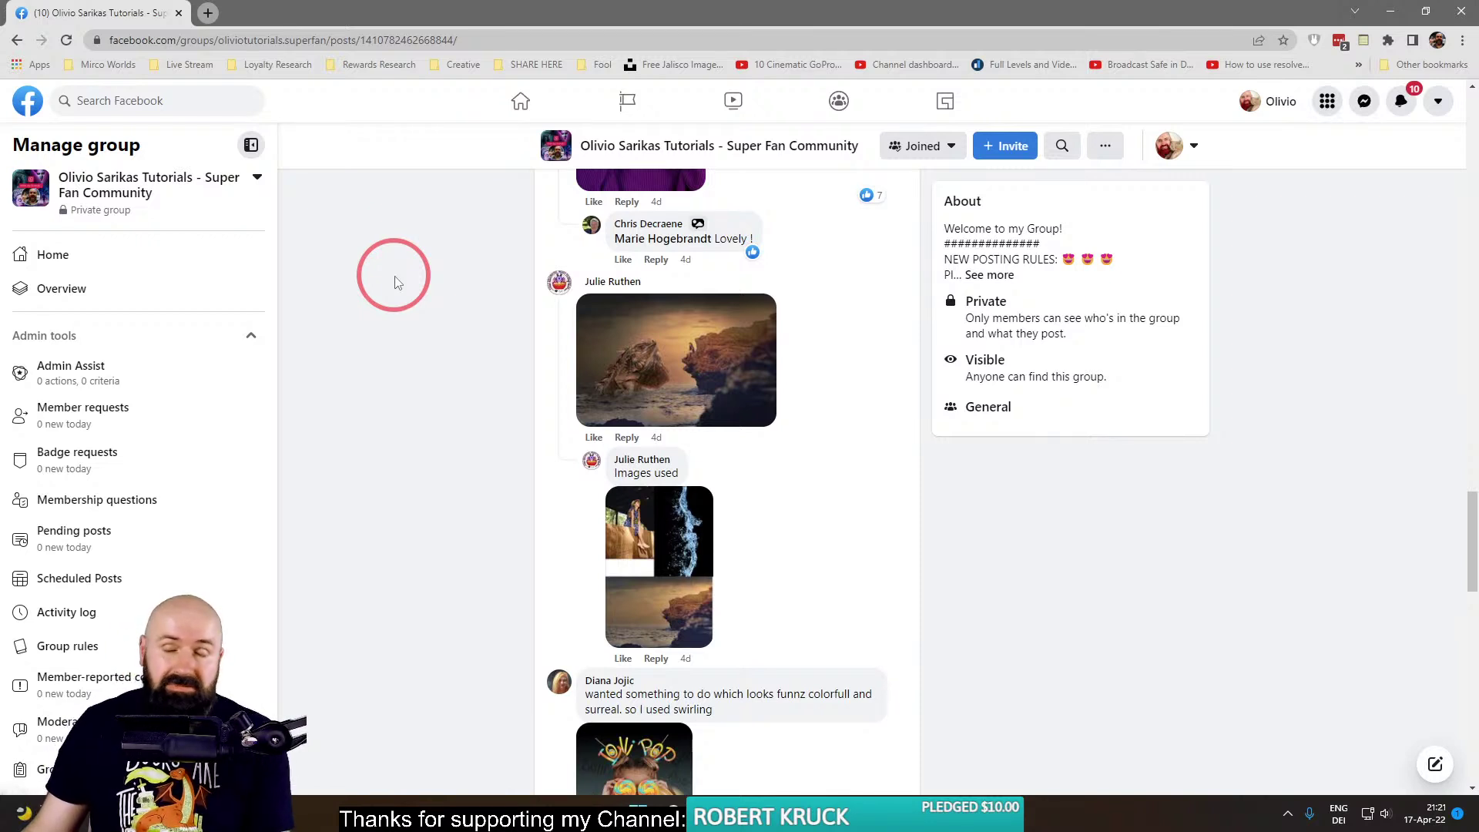
{"action": "scroll", "coordinate": [478, 445], "scroll_direction": "down", "scroll_amount": 5}
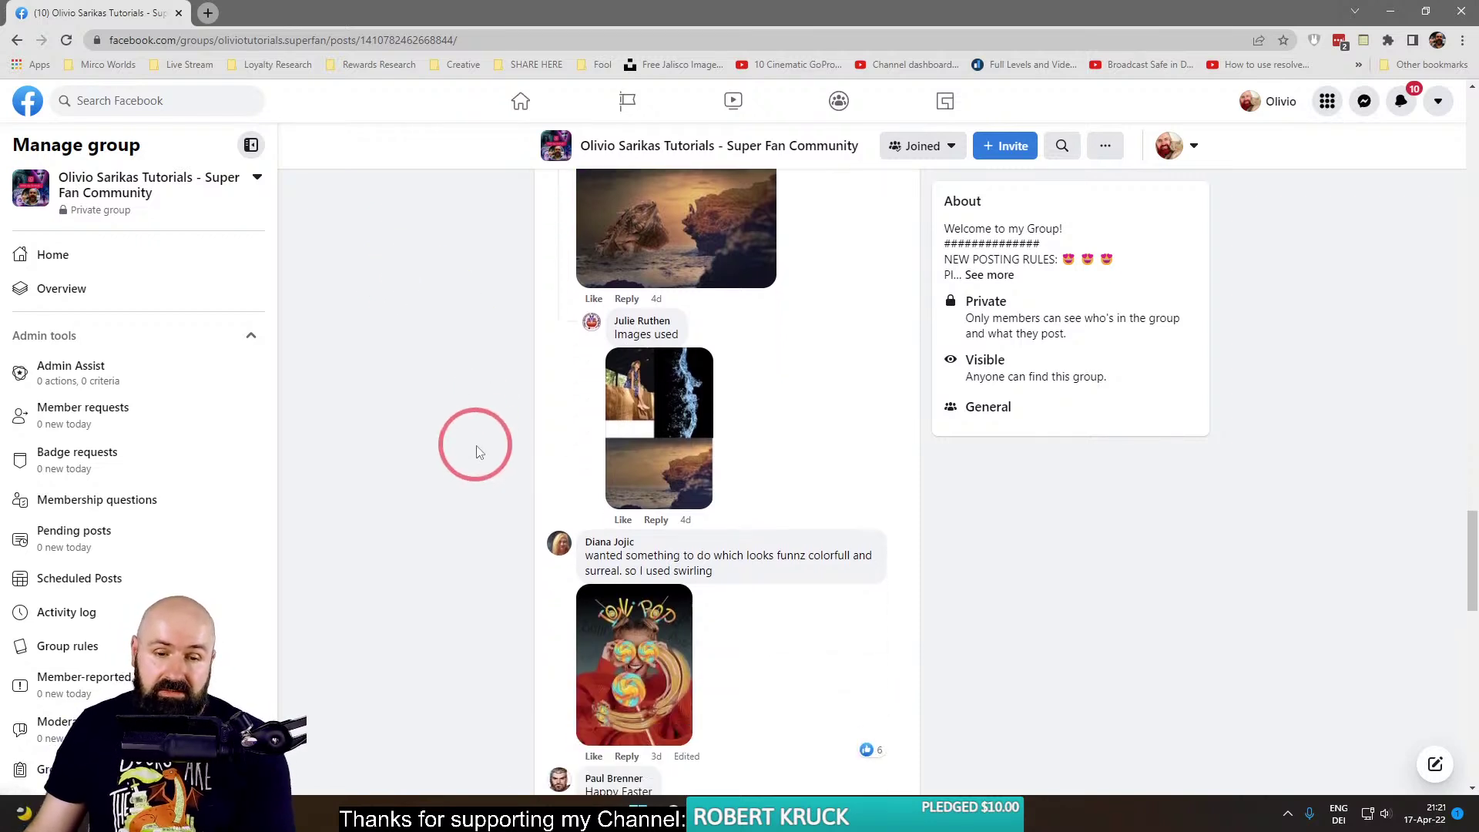
{"action": "scroll", "coordinate": [462, 439], "scroll_direction": "down", "scroll_amount": 1}
{"action": "right_click", "coordinate": [691, 334]}
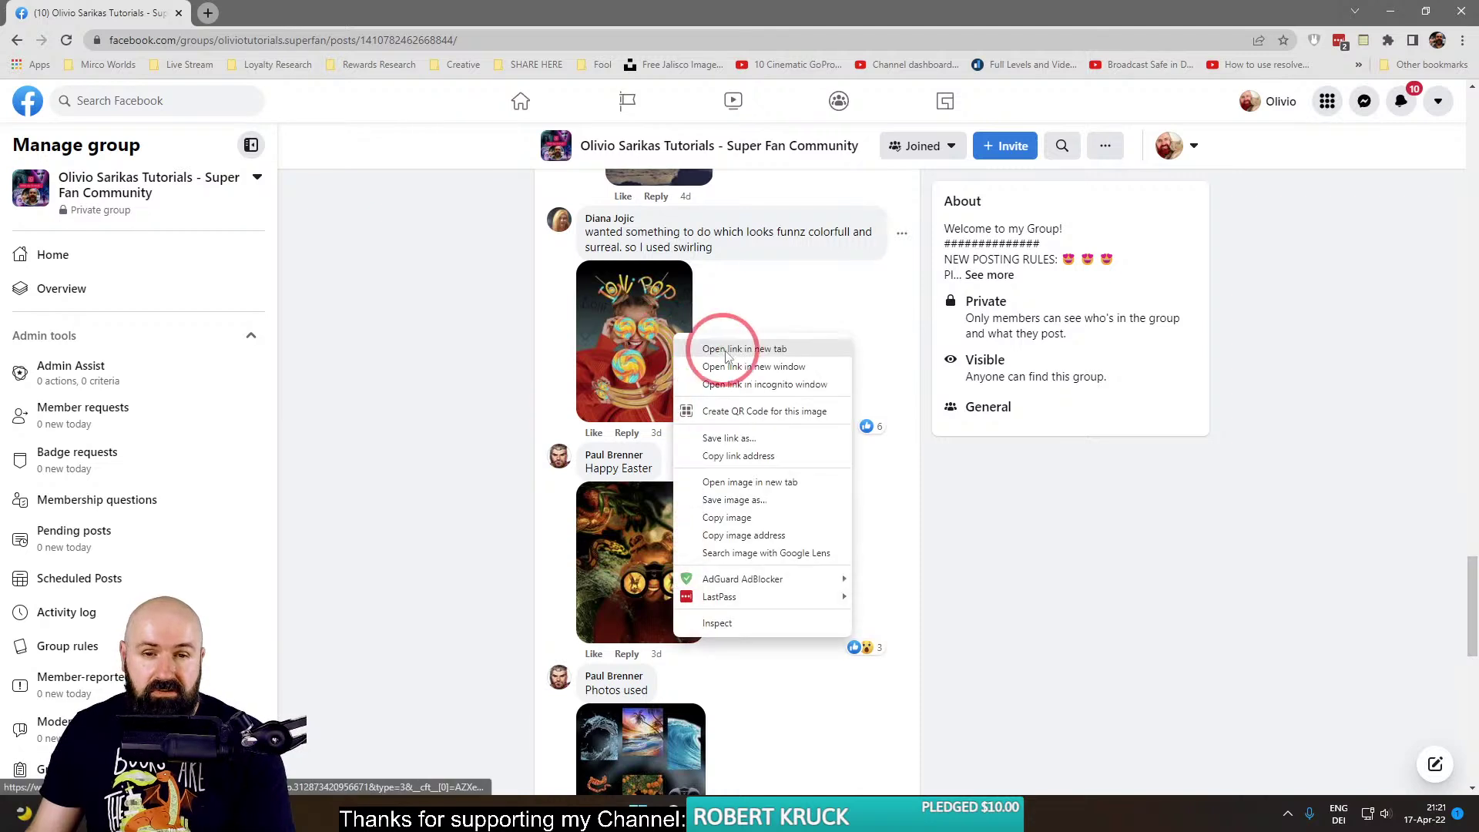
{"action": "left_click", "coordinate": [725, 345]}
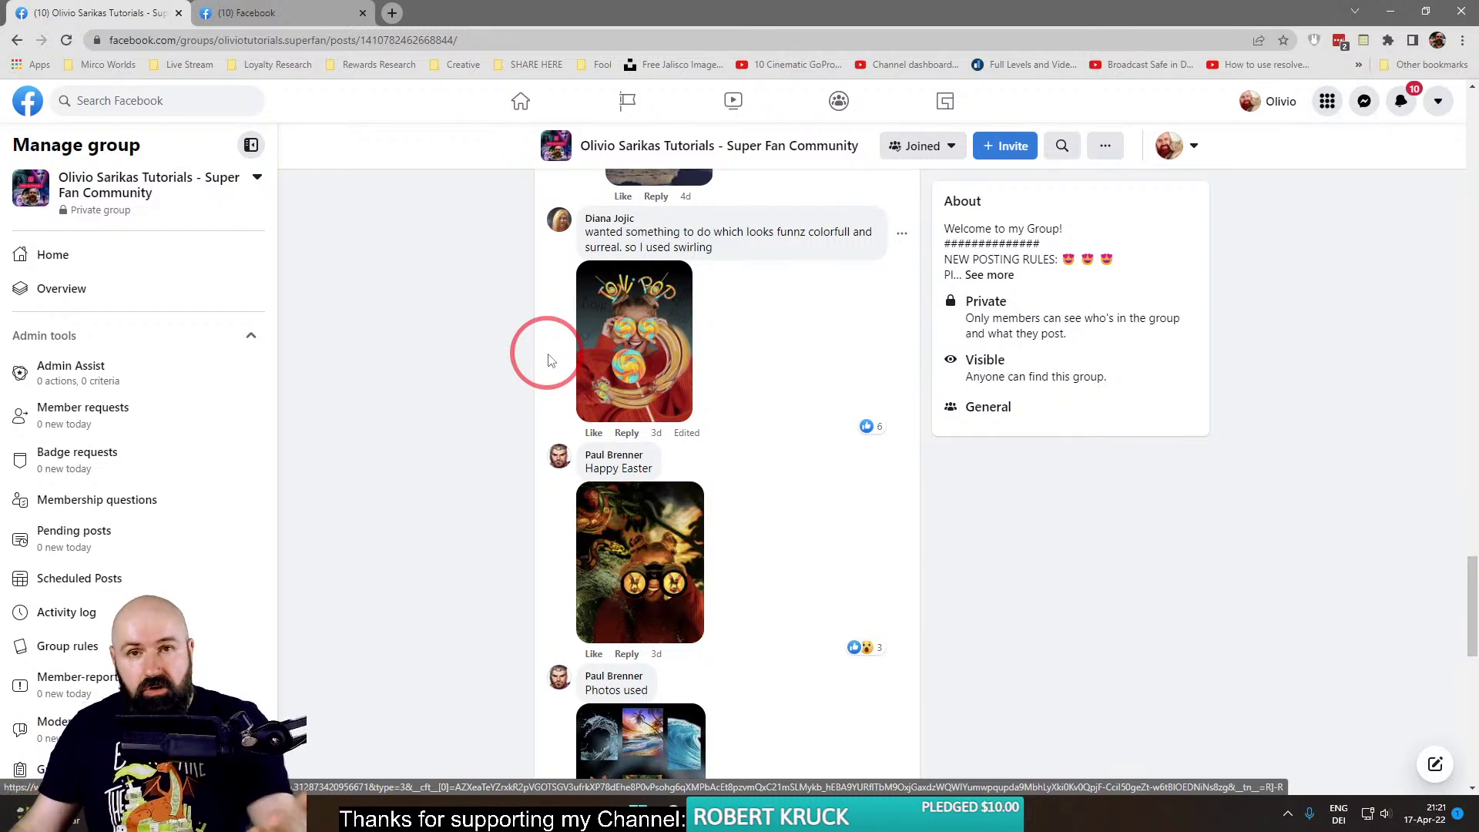
{"action": "left_click", "coordinate": [247, 14]}
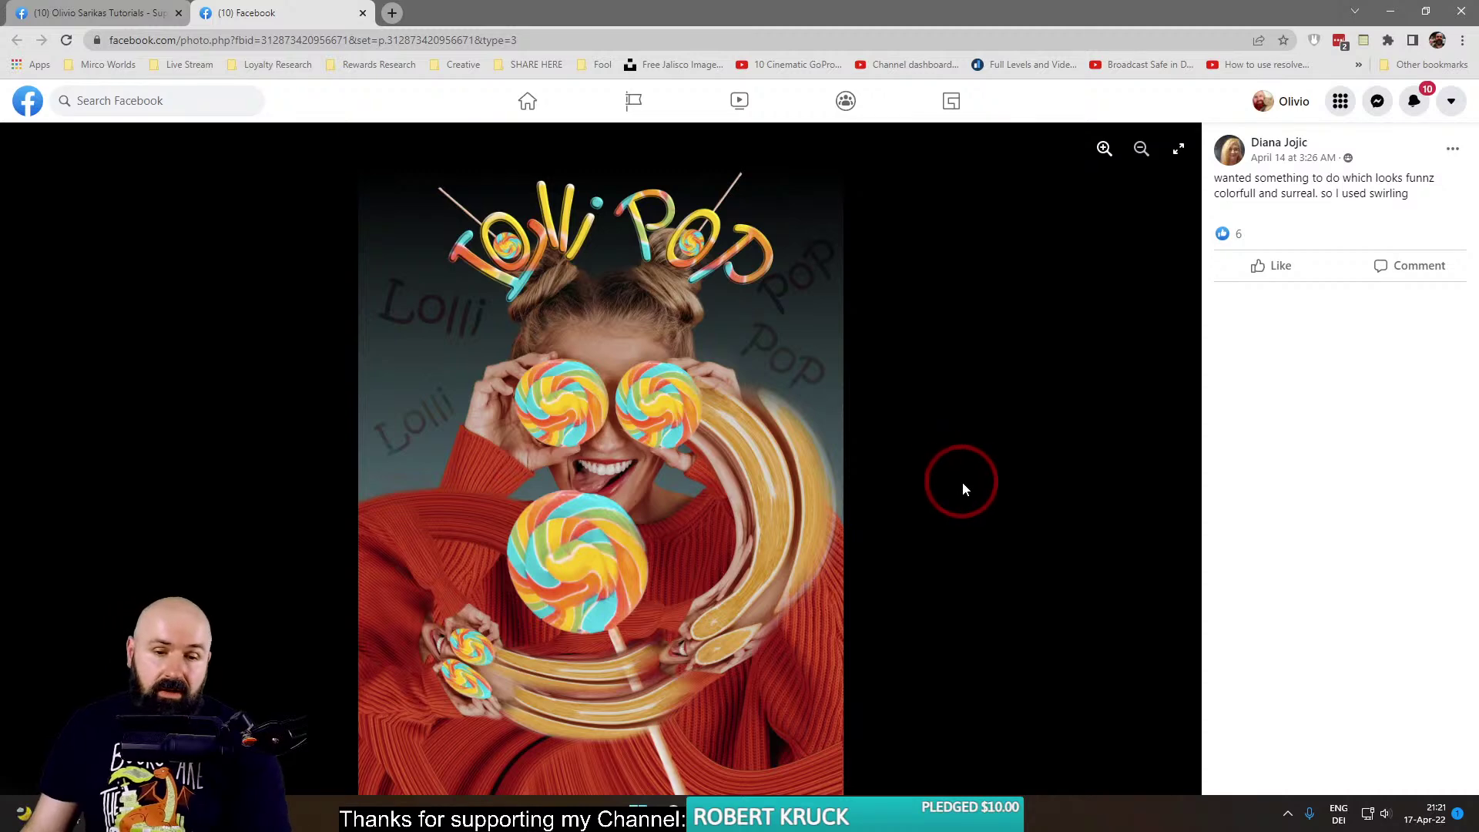
Examine the "Lolli Pop" entry enlarged and as a whole, covering the swirled arms, lollipops and title lettering, ending zoomed out.
{"action": "left_click", "coordinate": [1104, 148]}
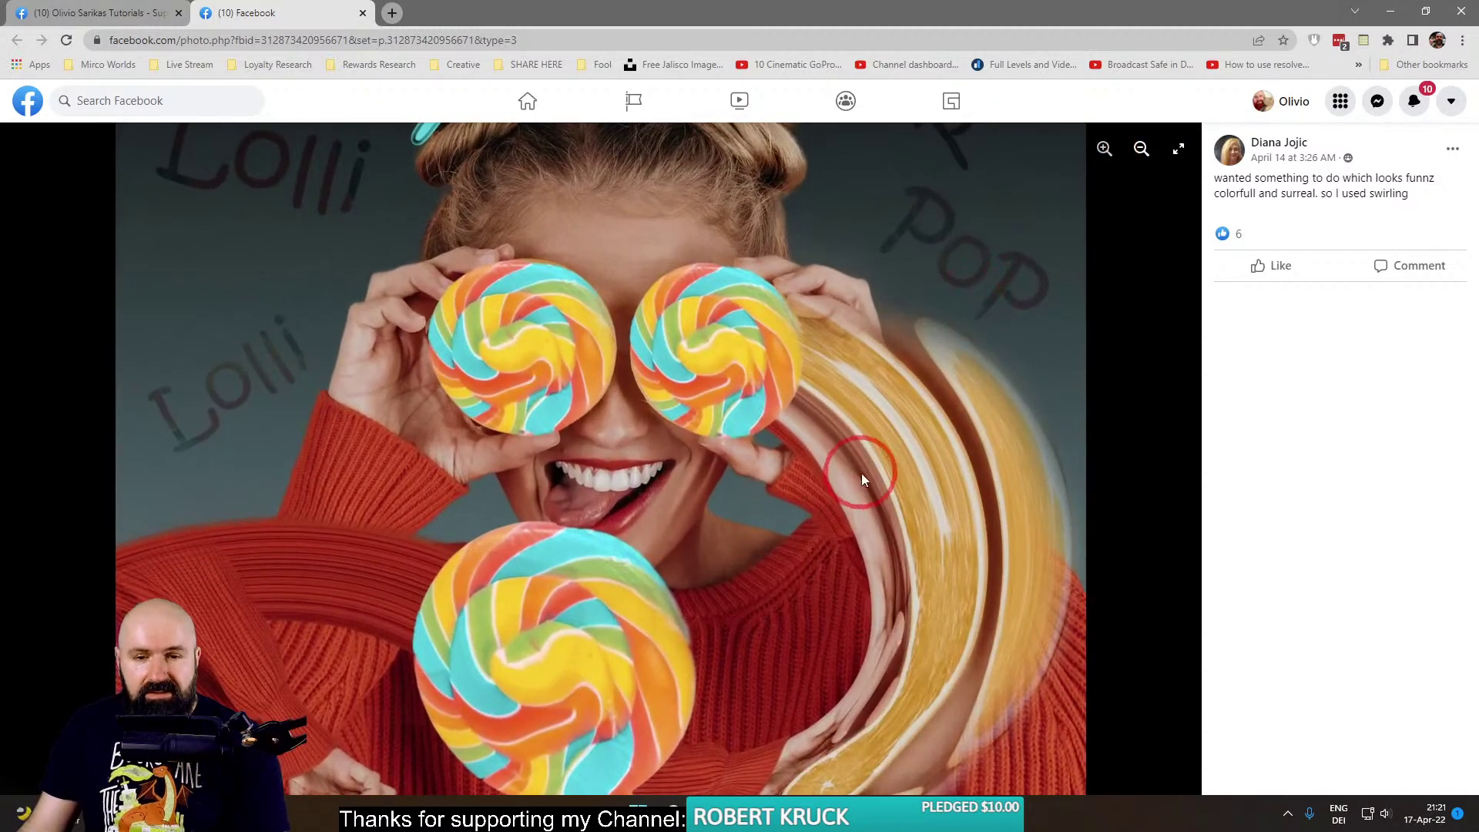
{"action": "left_click_drag", "start_coordinate": [806, 594], "coordinate": [769, 238]}
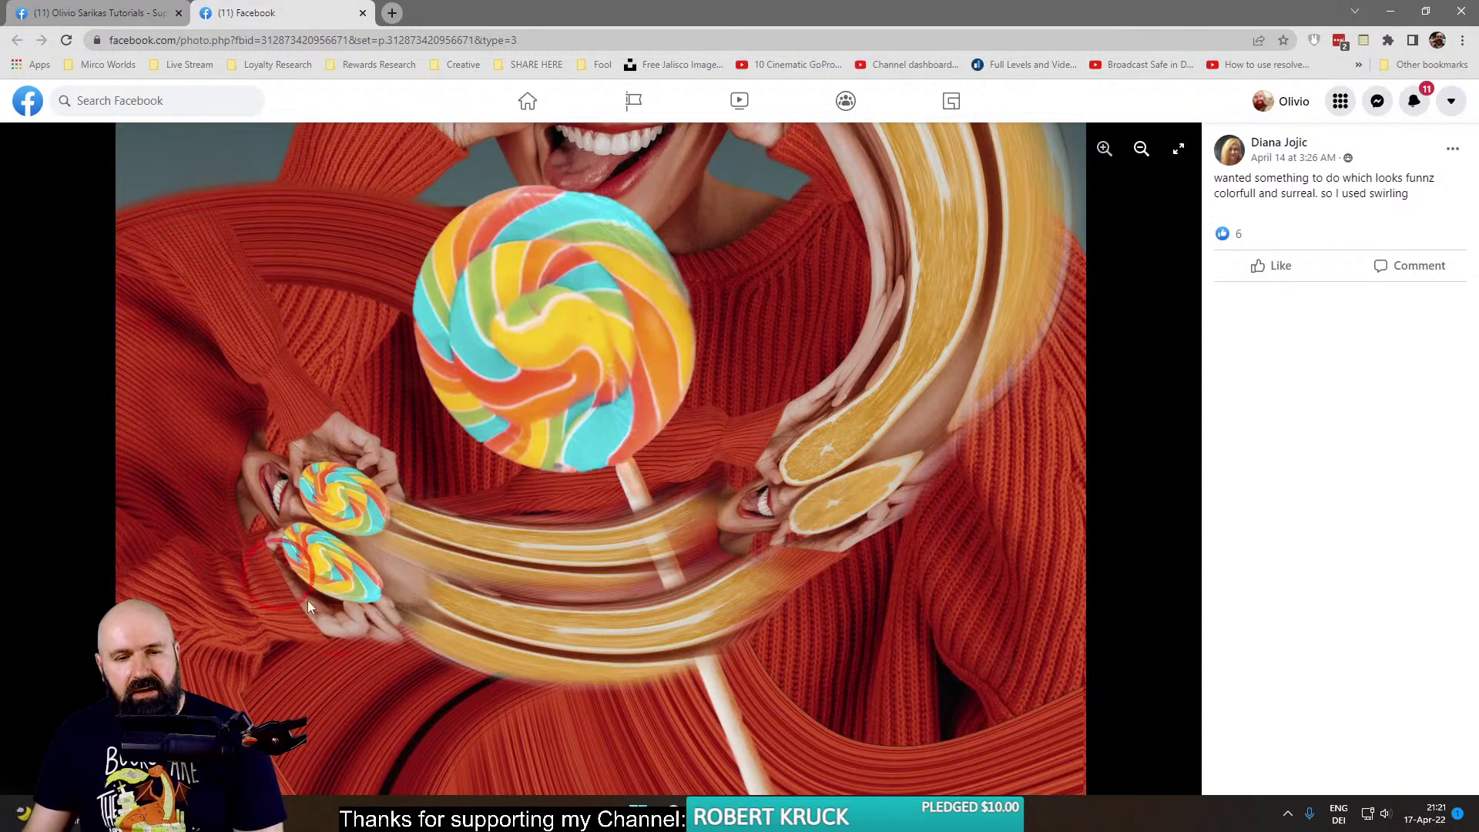
{"action": "left_click", "coordinate": [1148, 155]}
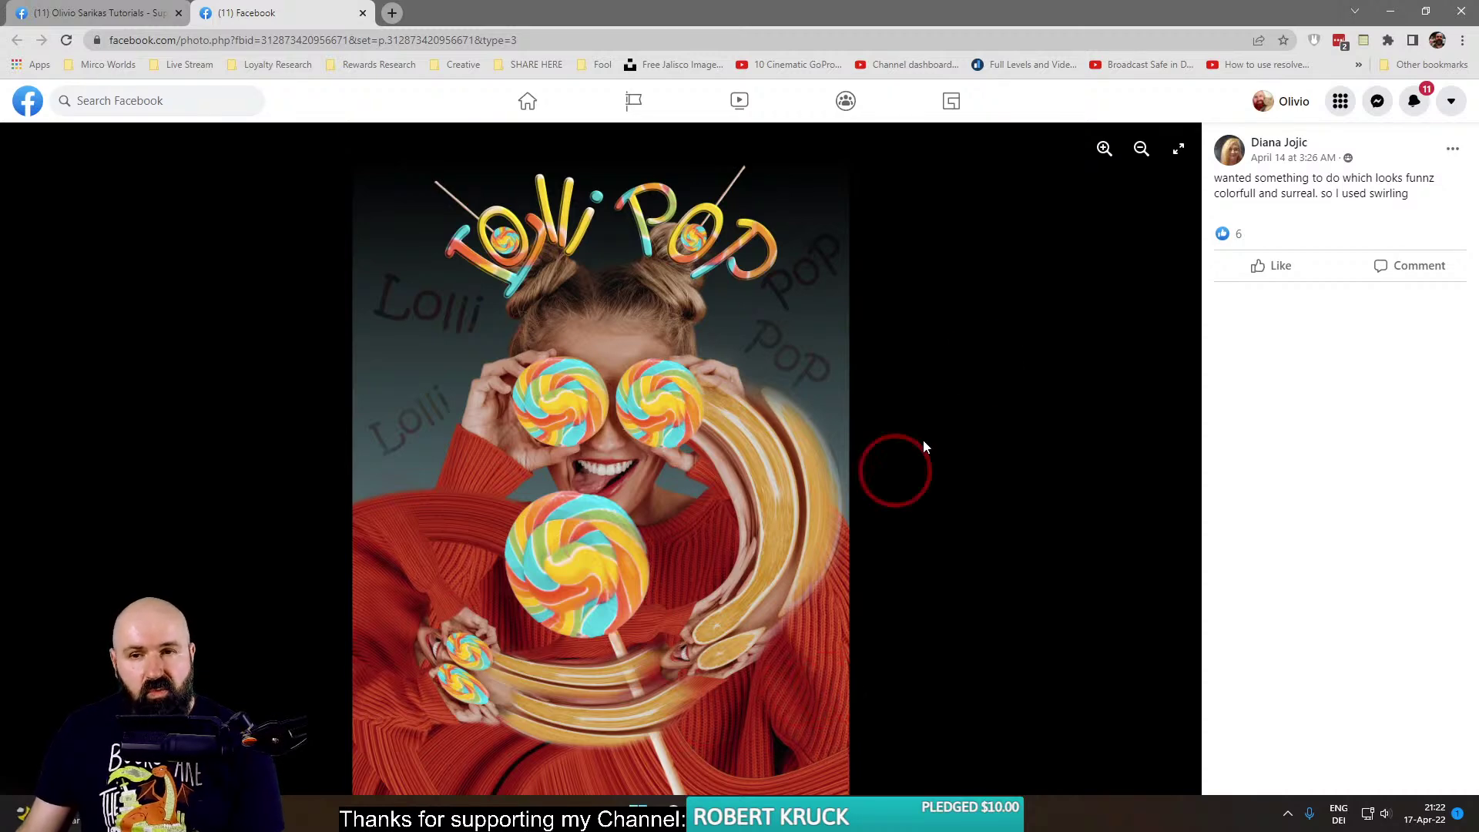
{"action": "left_click", "coordinate": [1104, 148]}
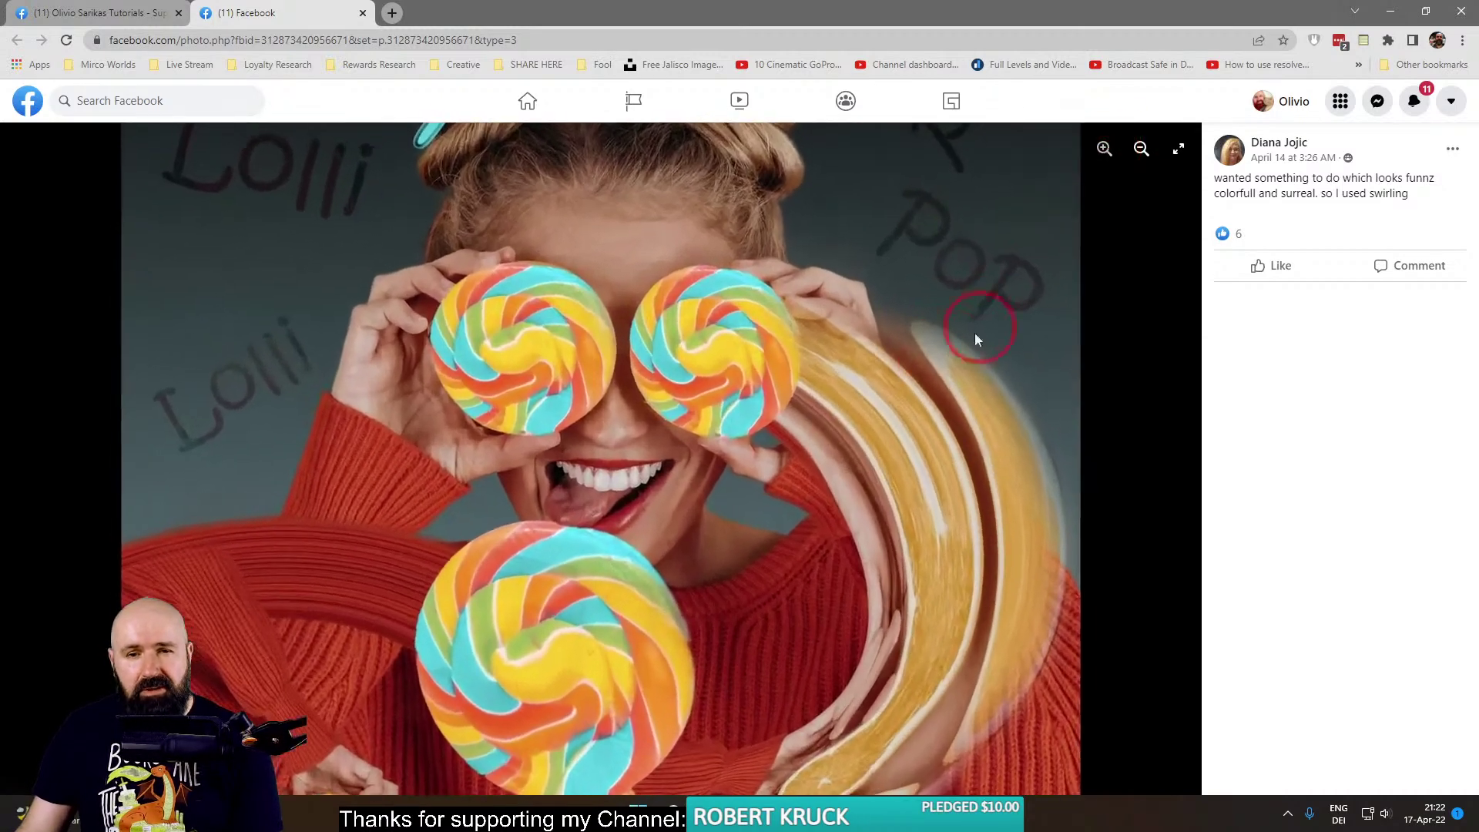
{"action": "left_click_drag", "start_coordinate": [917, 252], "coordinate": [926, 505]}
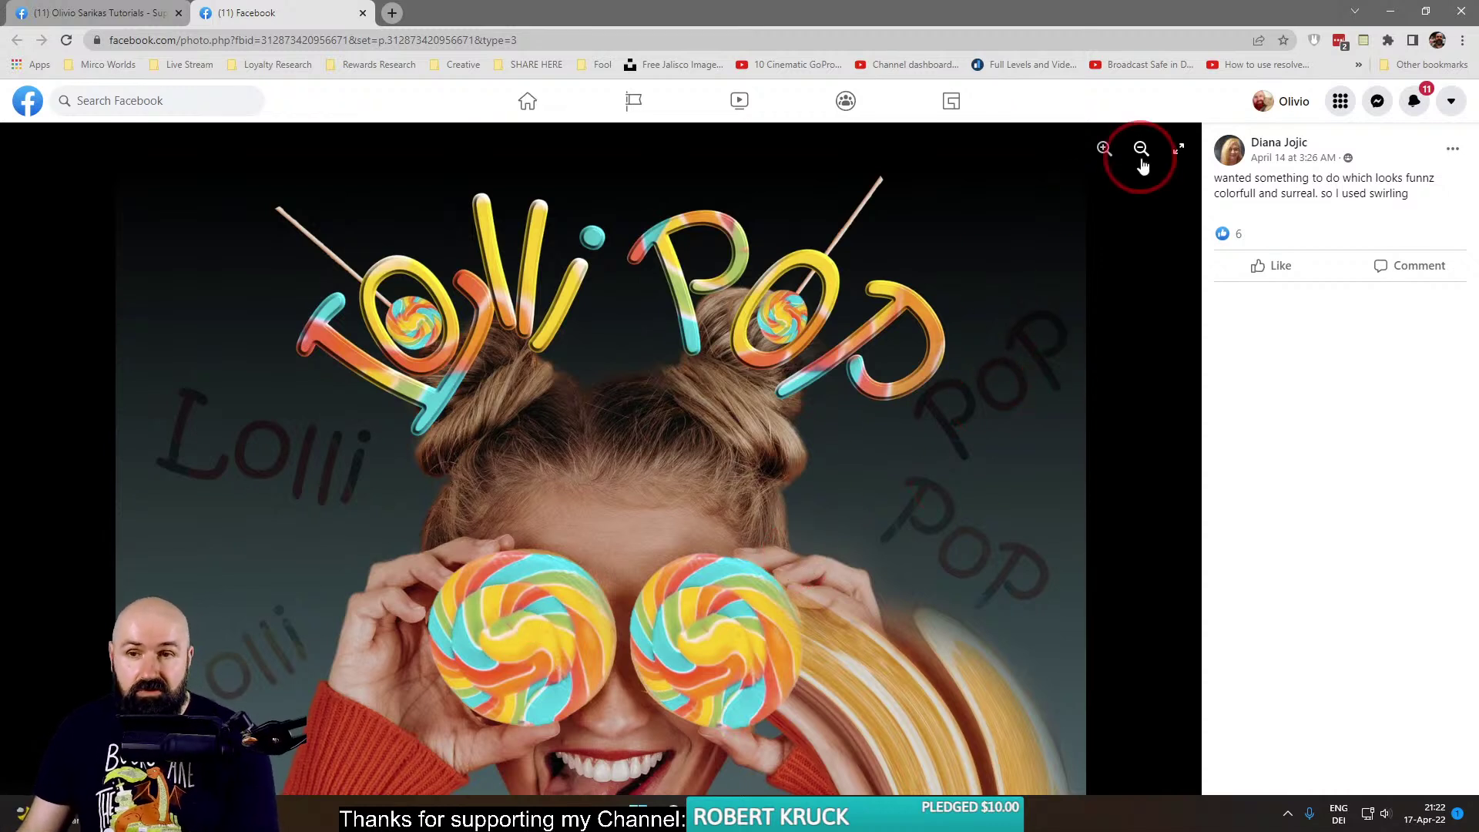
{"action": "left_click", "coordinate": [1105, 148]}
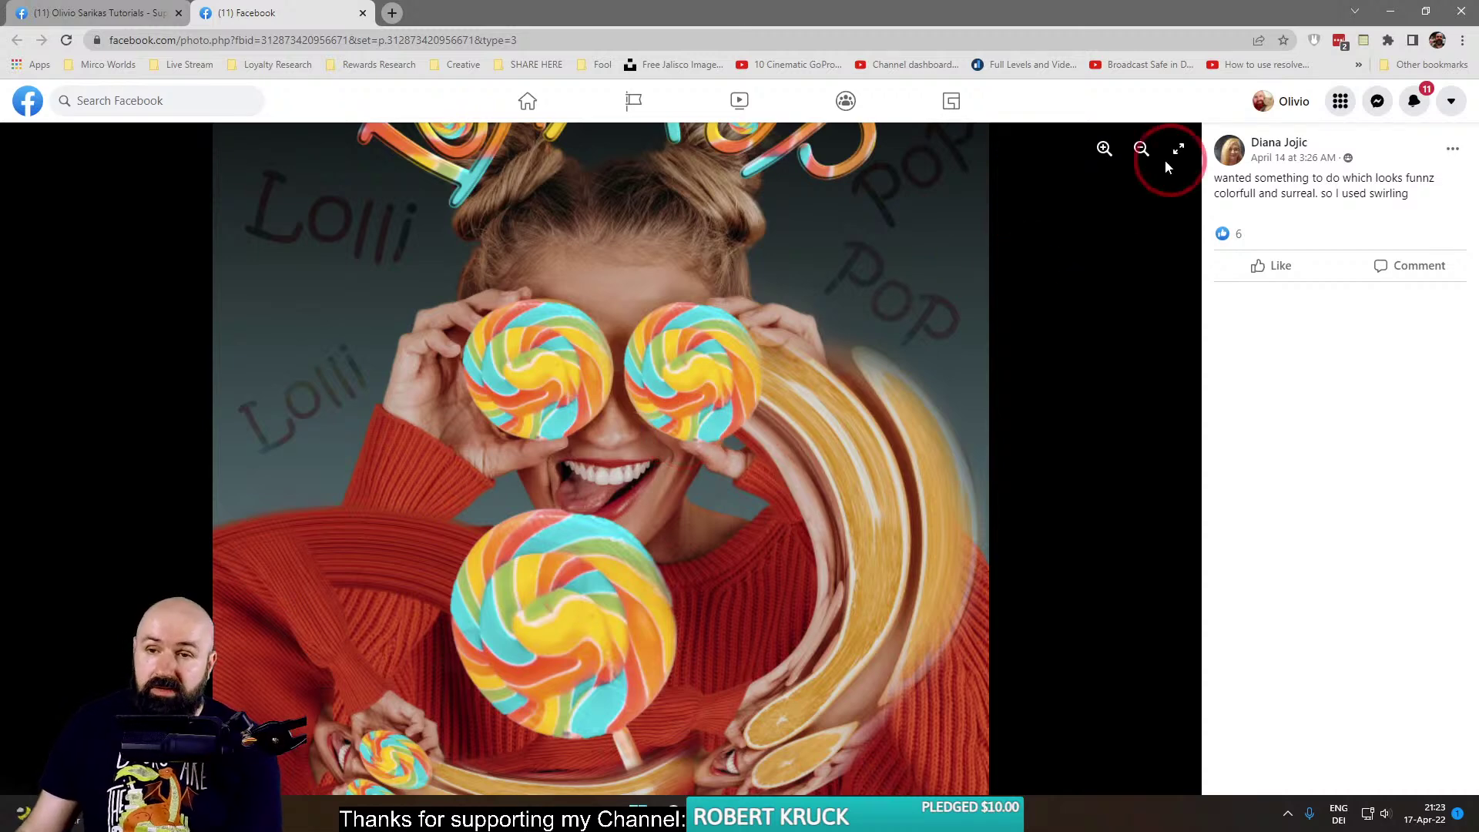
{"action": "left_click", "coordinate": [1140, 149]}
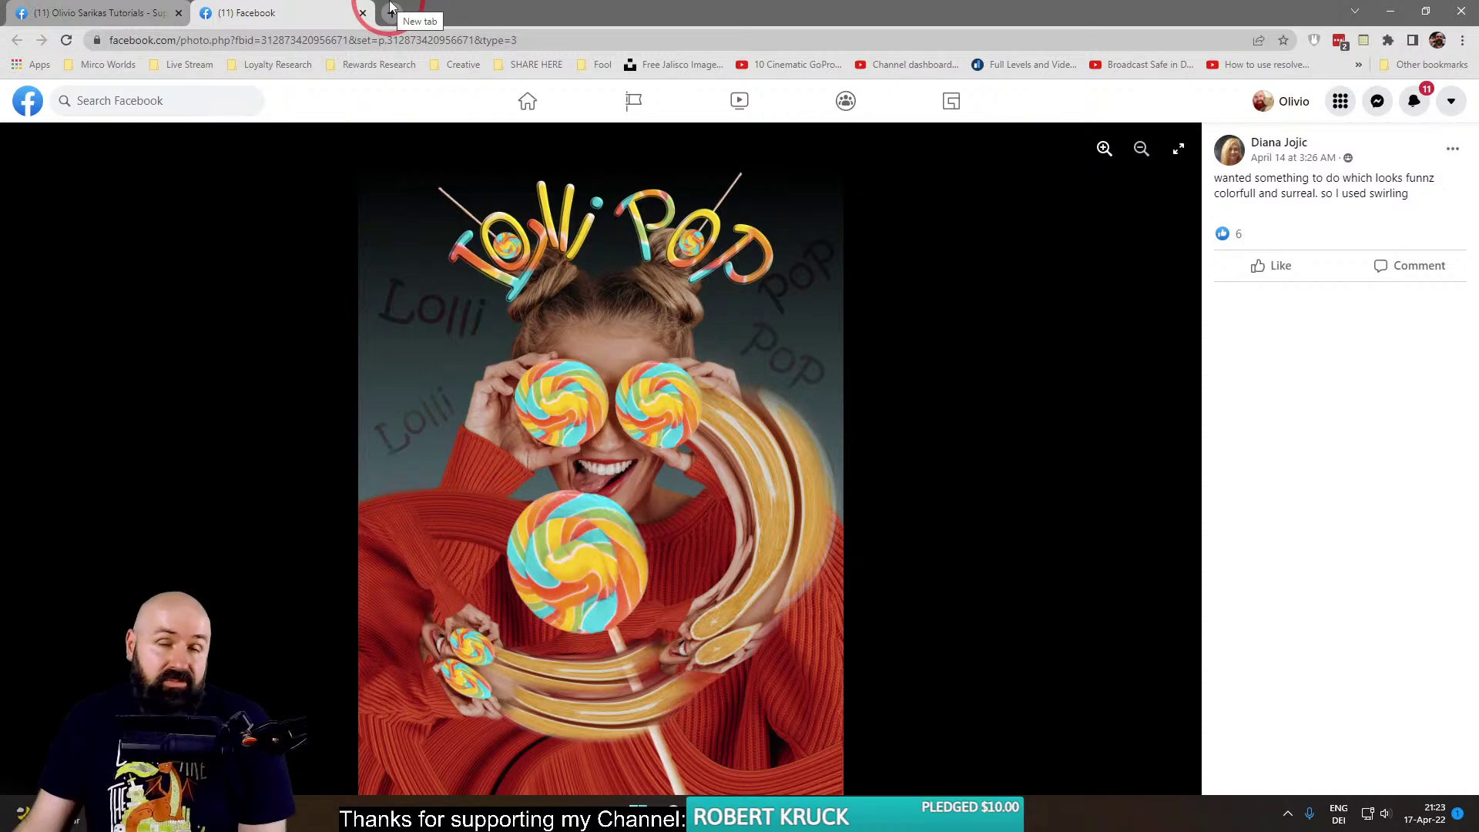
Close the "Lolli Pop" entry, open the "Happy Easter" entry and its "Photos used" picture in new tabs, and display the Easter entry.
{"action": "left_click", "coordinate": [362, 13]}
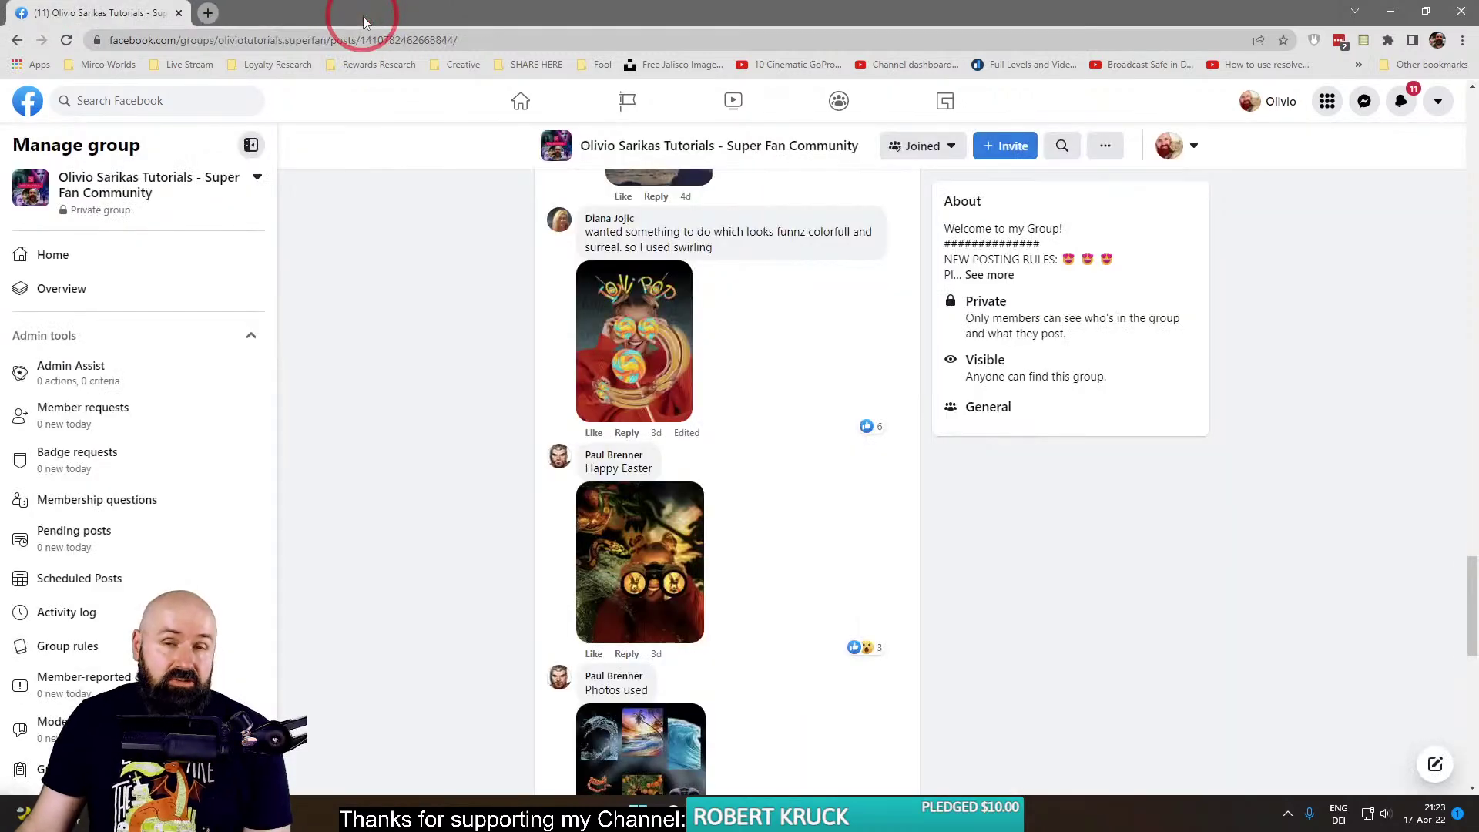
{"action": "scroll", "coordinate": [483, 495], "scroll_direction": "down", "scroll_amount": 3}
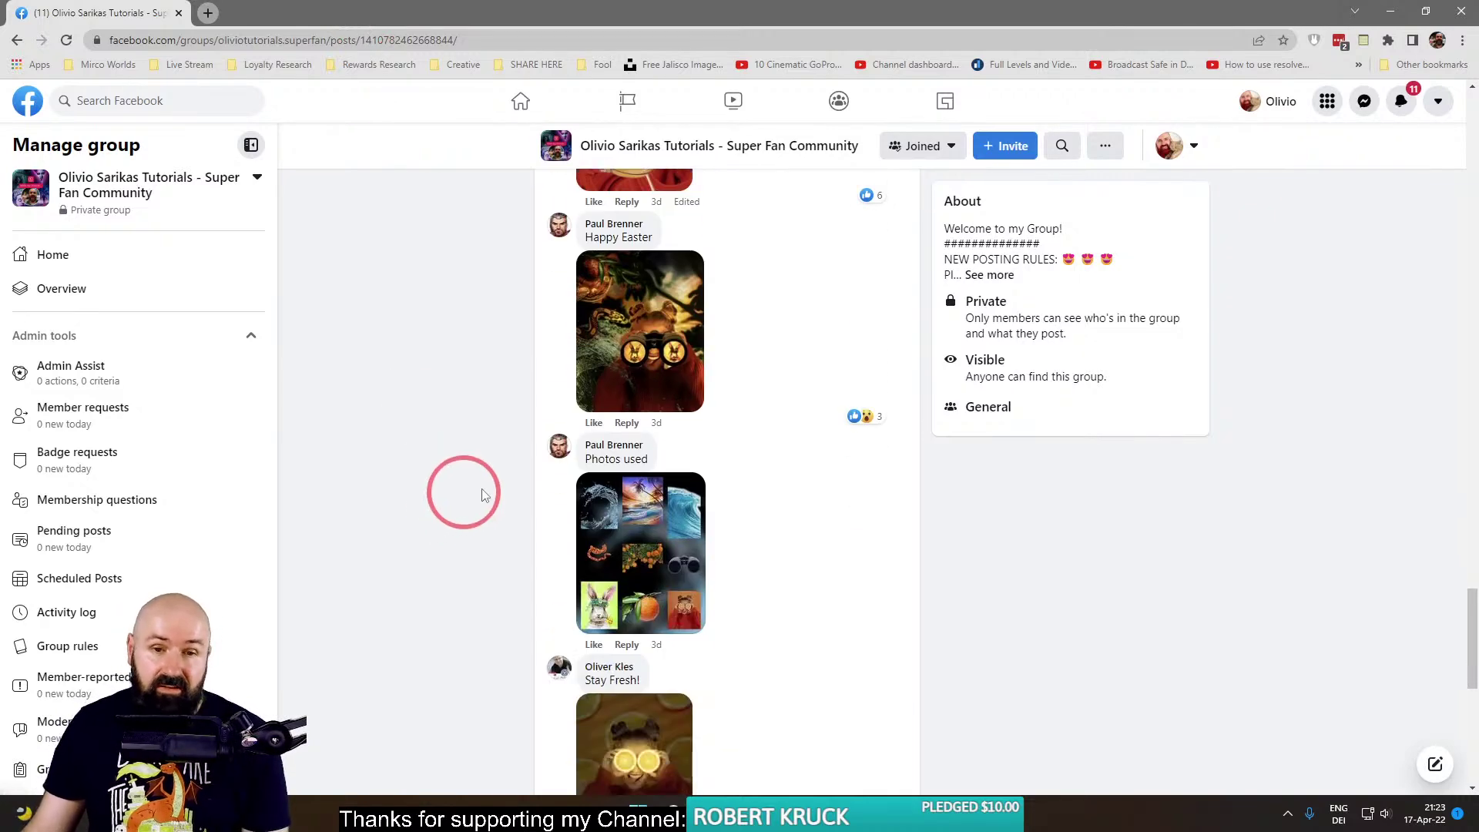
{"action": "right_click", "coordinate": [670, 328]}
{"action": "left_click", "coordinate": [725, 342]}
{"action": "scroll", "coordinate": [464, 430], "scroll_direction": "down", "scroll_amount": 1}
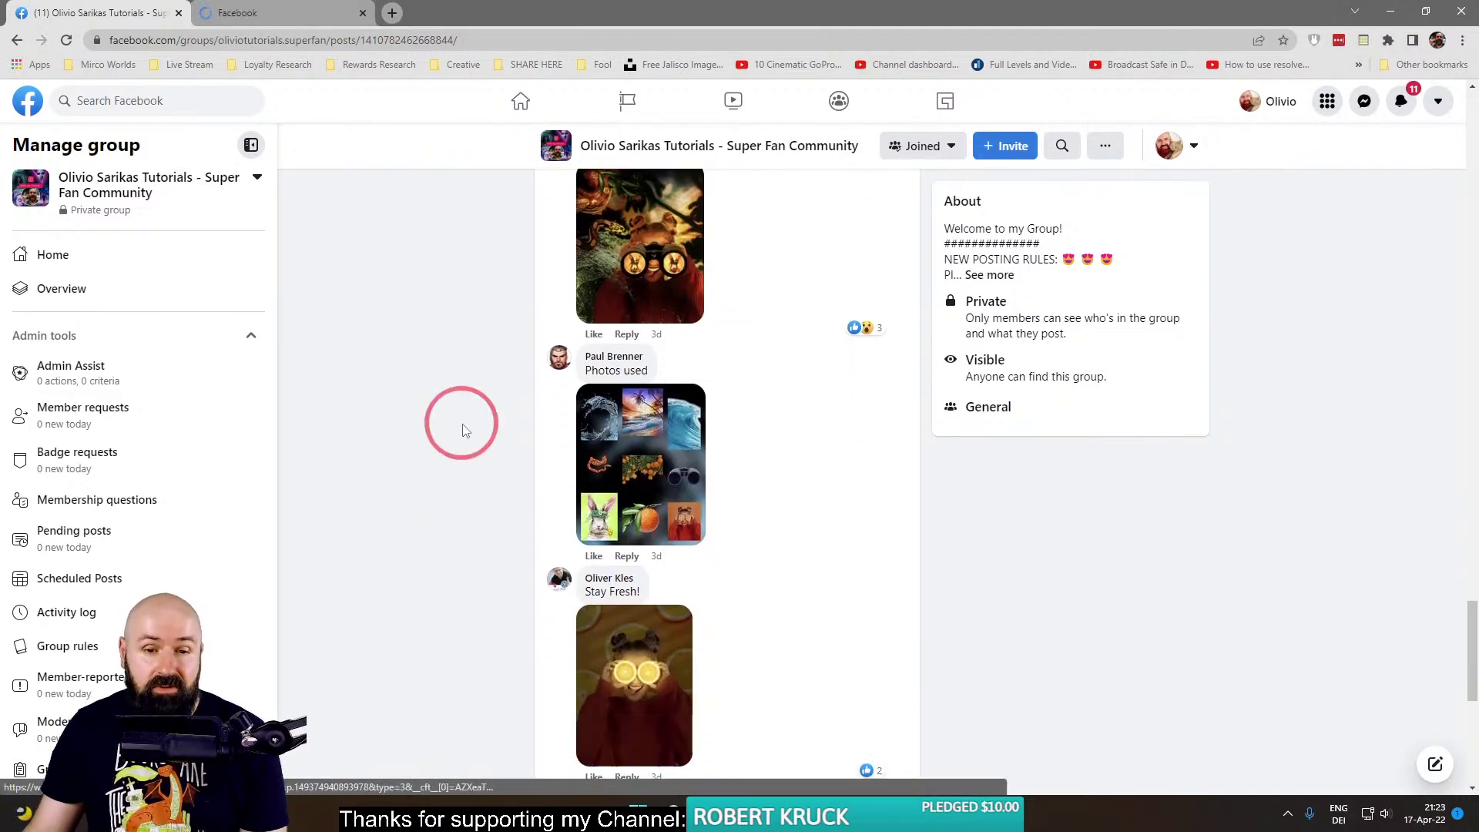
{"action": "scroll", "coordinate": [464, 430], "scroll_direction": "down", "scroll_amount": 1}
{"action": "right_click", "coordinate": [679, 409]}
{"action": "left_click", "coordinate": [724, 420]}
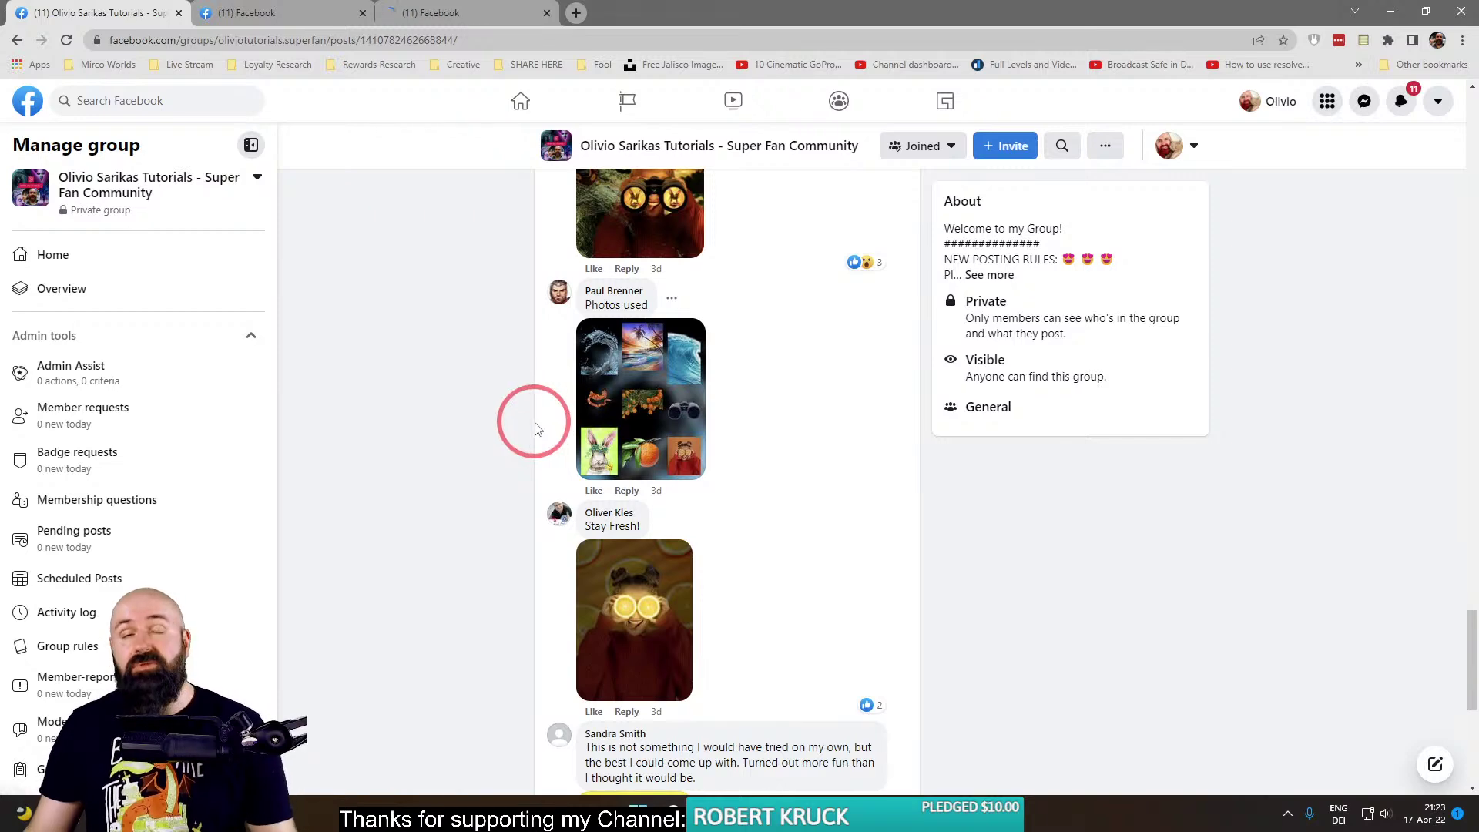
{"action": "left_click", "coordinate": [262, 13]}
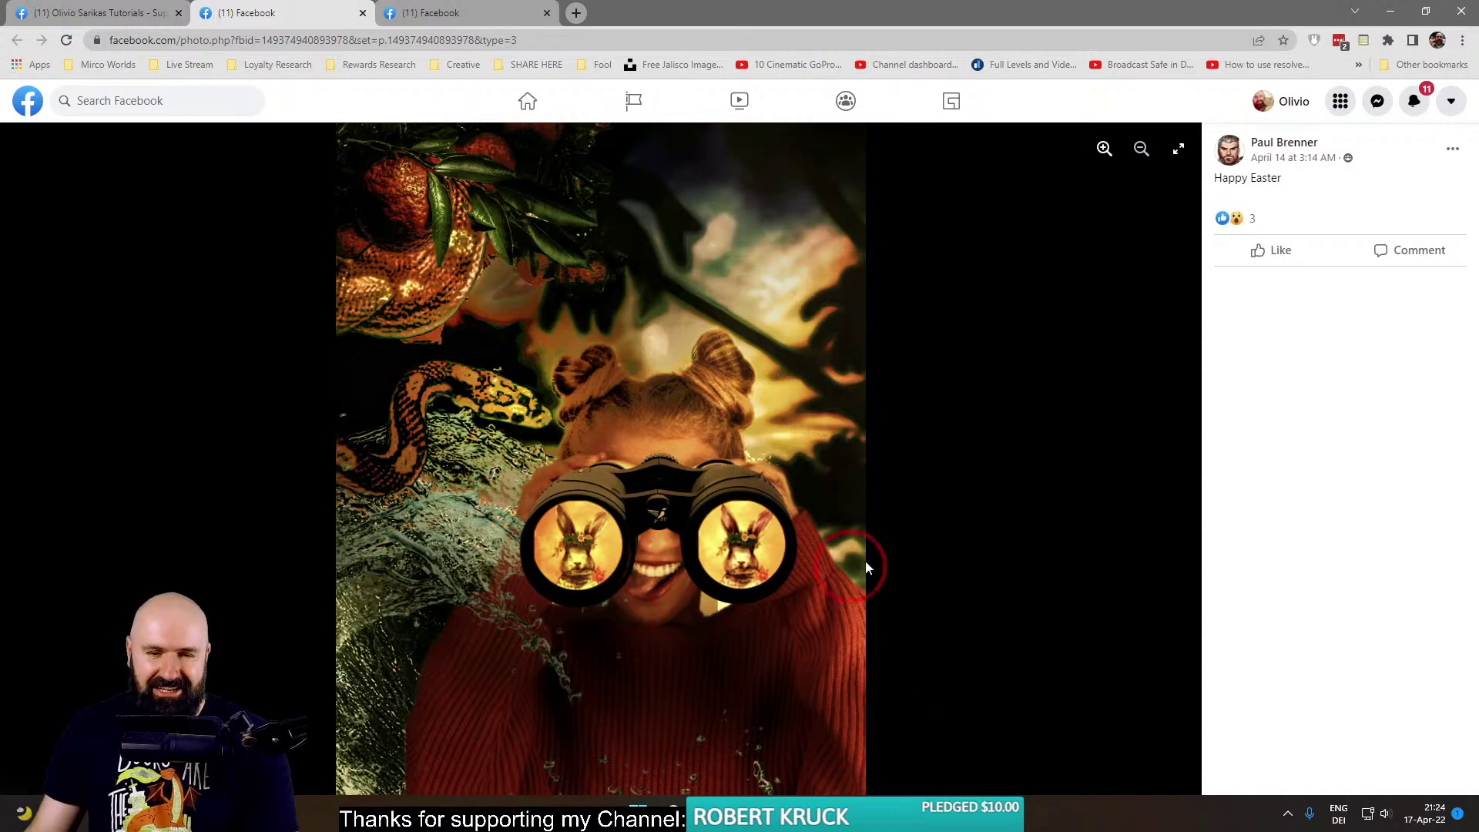
Examine the "Happy Easter" entry enlarged, checking the binoculars, snake, oranges and sky behind the girl's head.
{"action": "left_click", "coordinate": [1104, 149]}
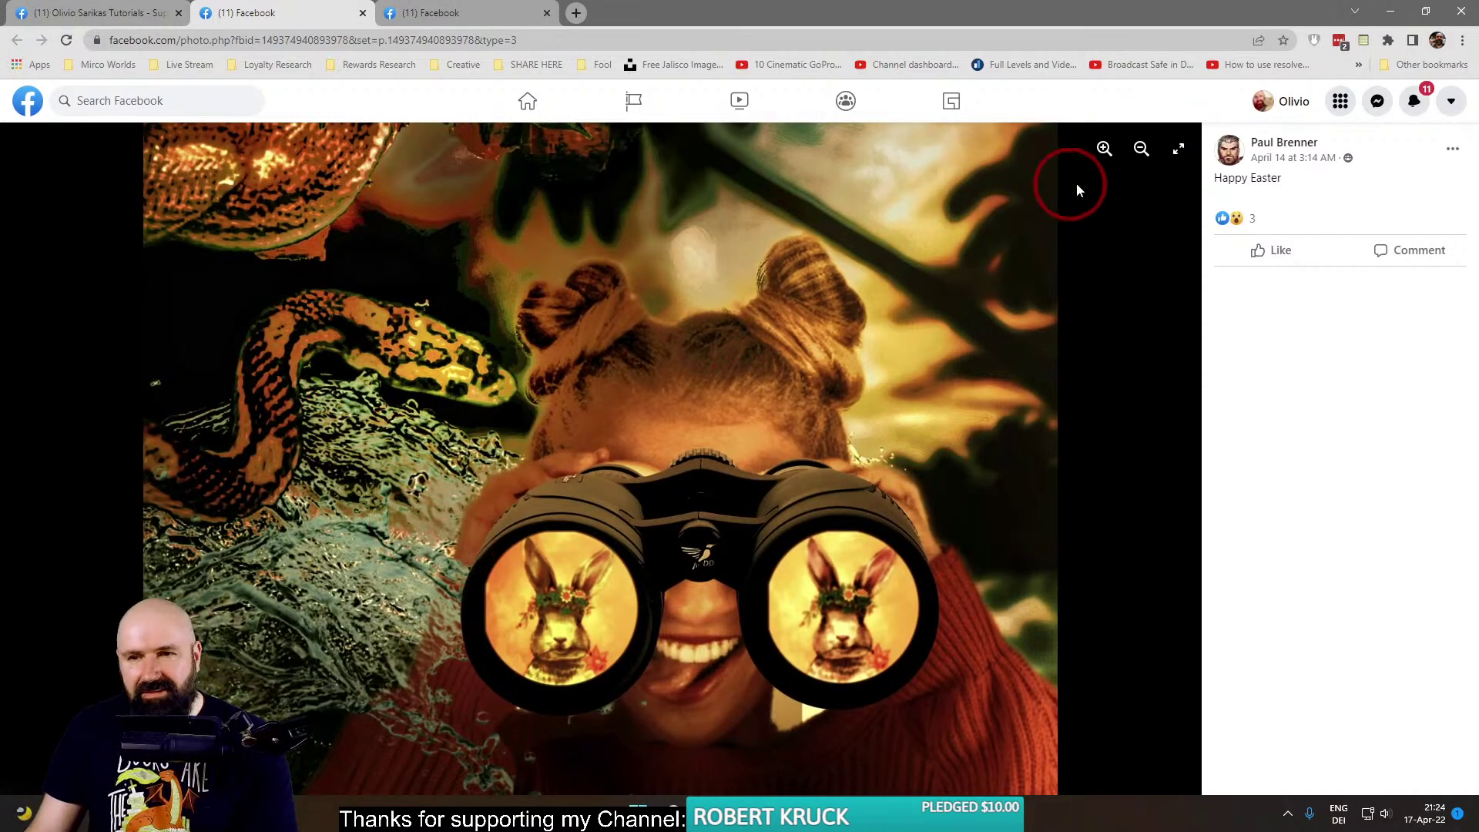
{"action": "left_click", "coordinate": [1141, 150]}
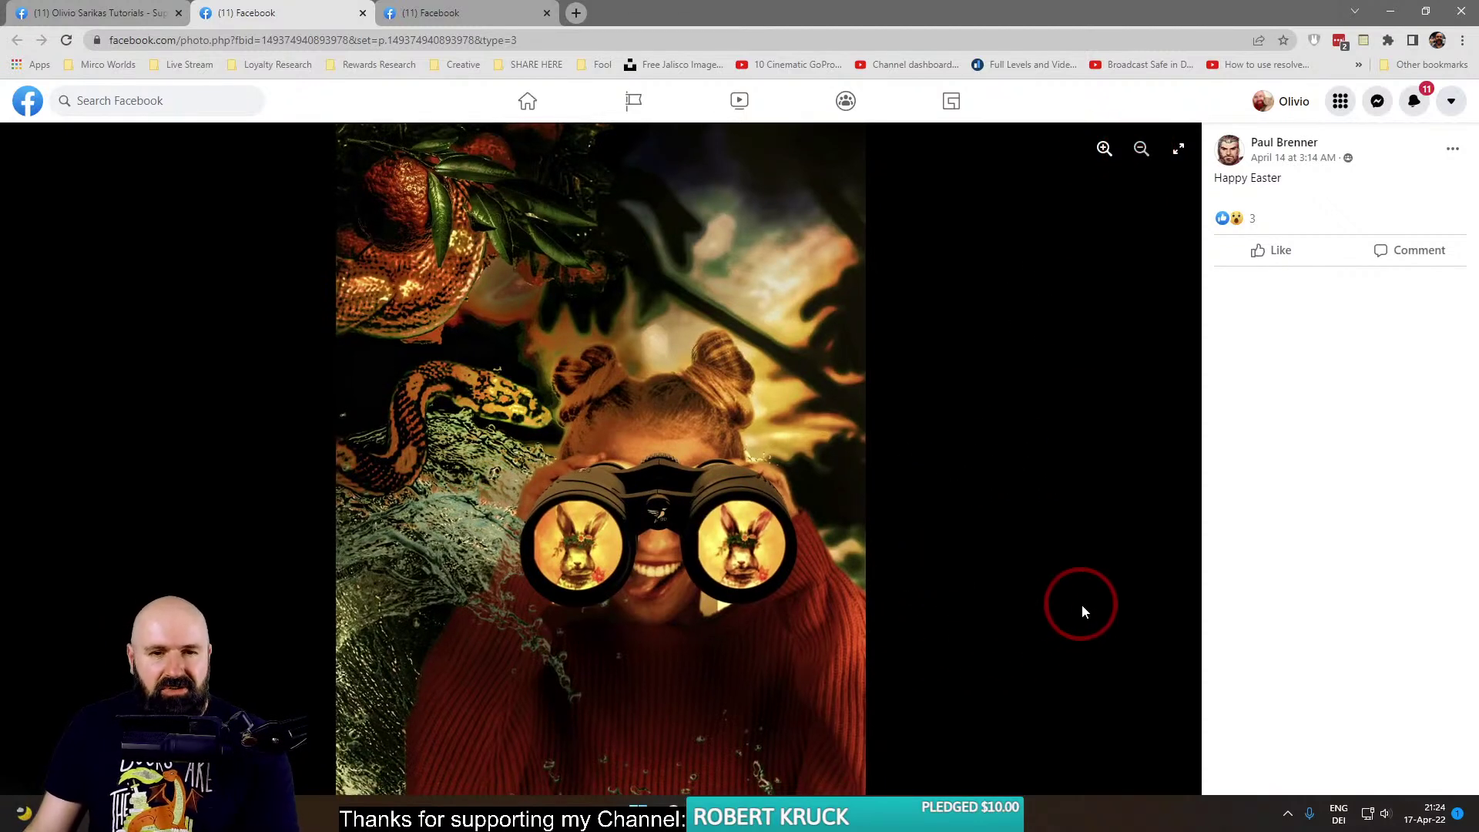
{"action": "left_click", "coordinate": [1105, 149]}
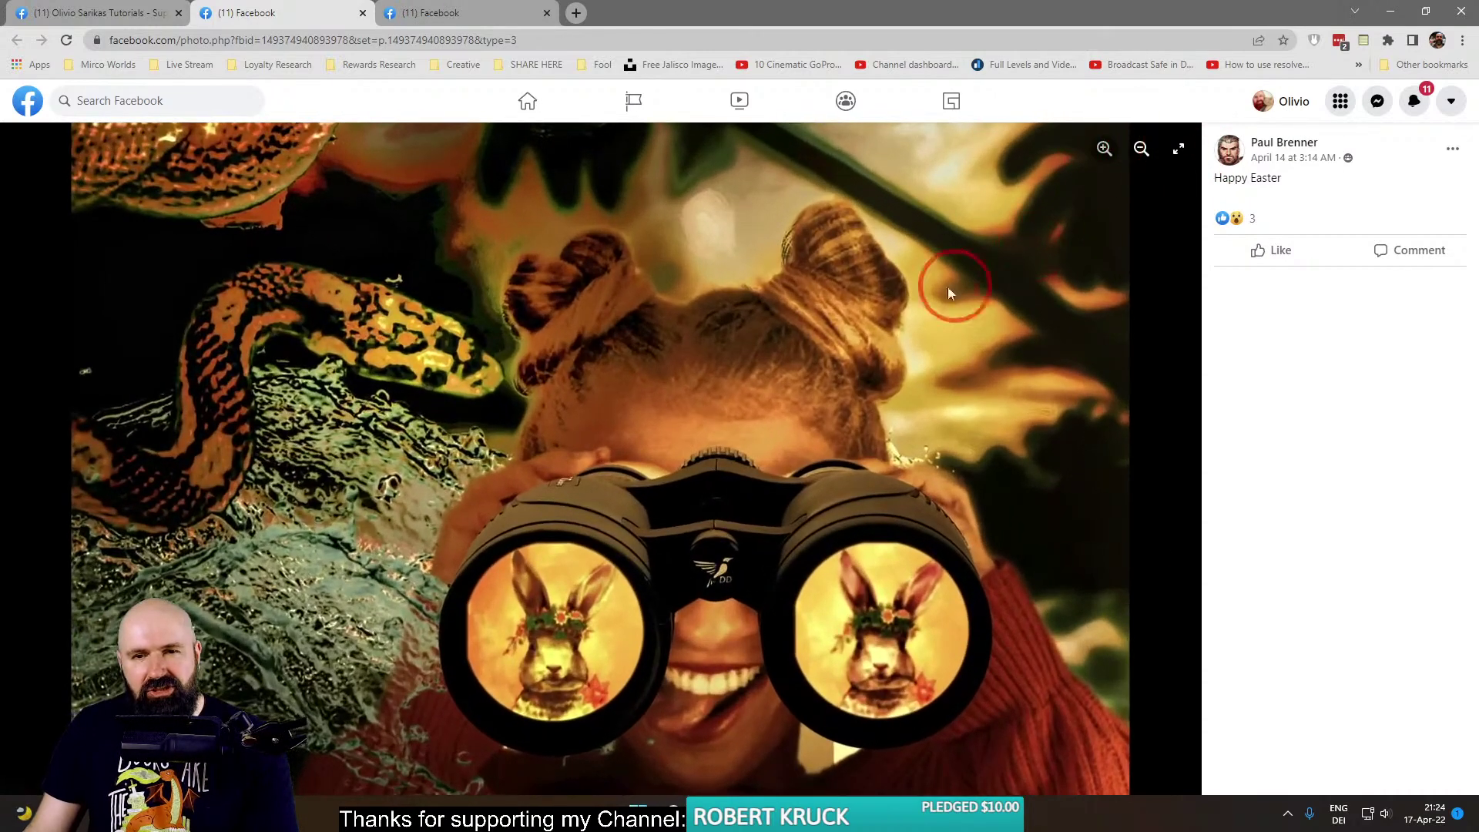
{"action": "left_click_drag", "start_coordinate": [1180, 165], "coordinate": [769, 428]}
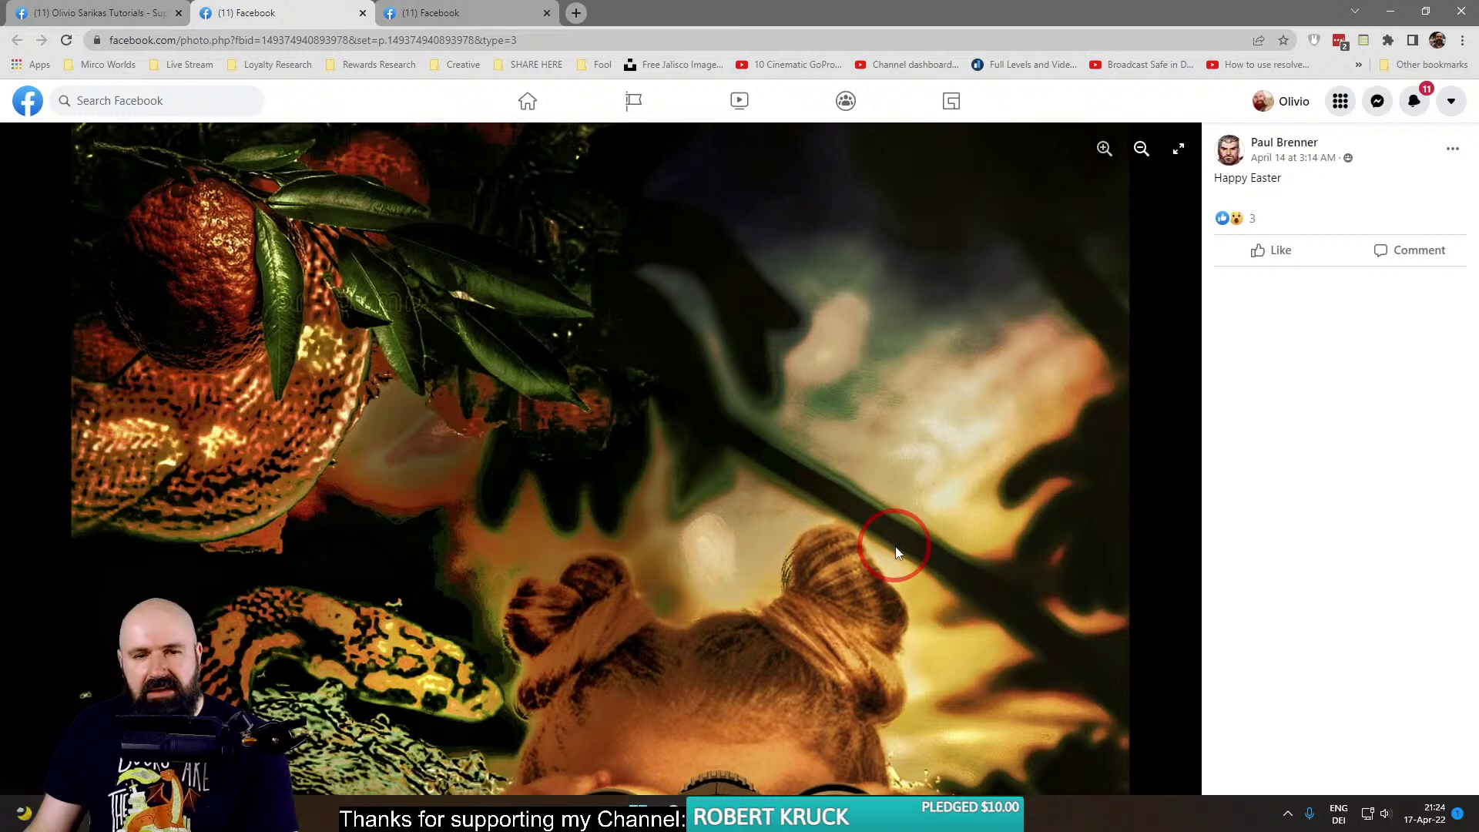
View the whole "Happy Easter" picture again, and close it to look over its "Photos used" collage.
{"action": "left_click", "coordinate": [1141, 148]}
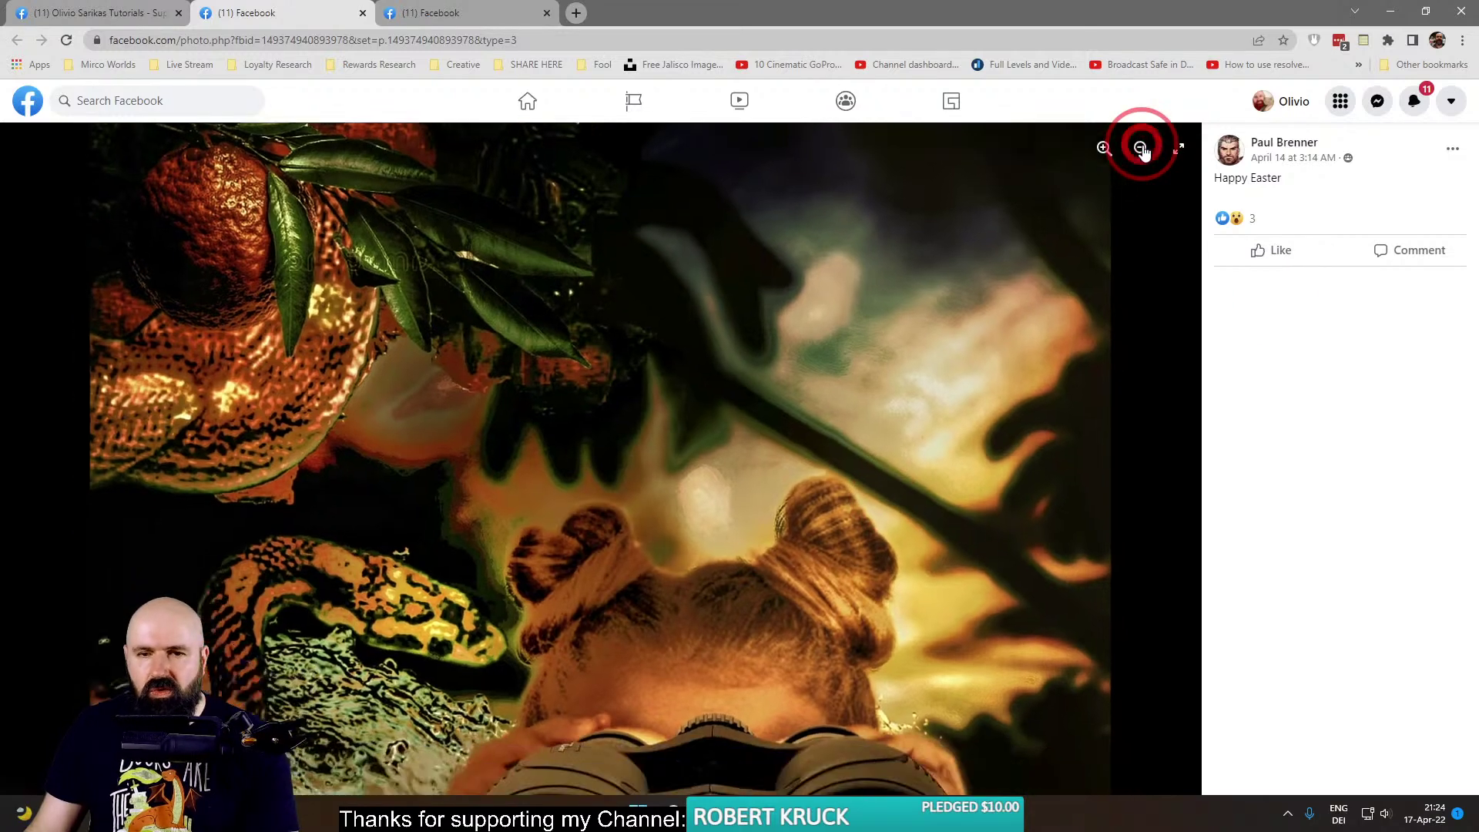
{"action": "left_click", "coordinate": [1141, 148]}
{"action": "left_click", "coordinate": [1141, 148]}
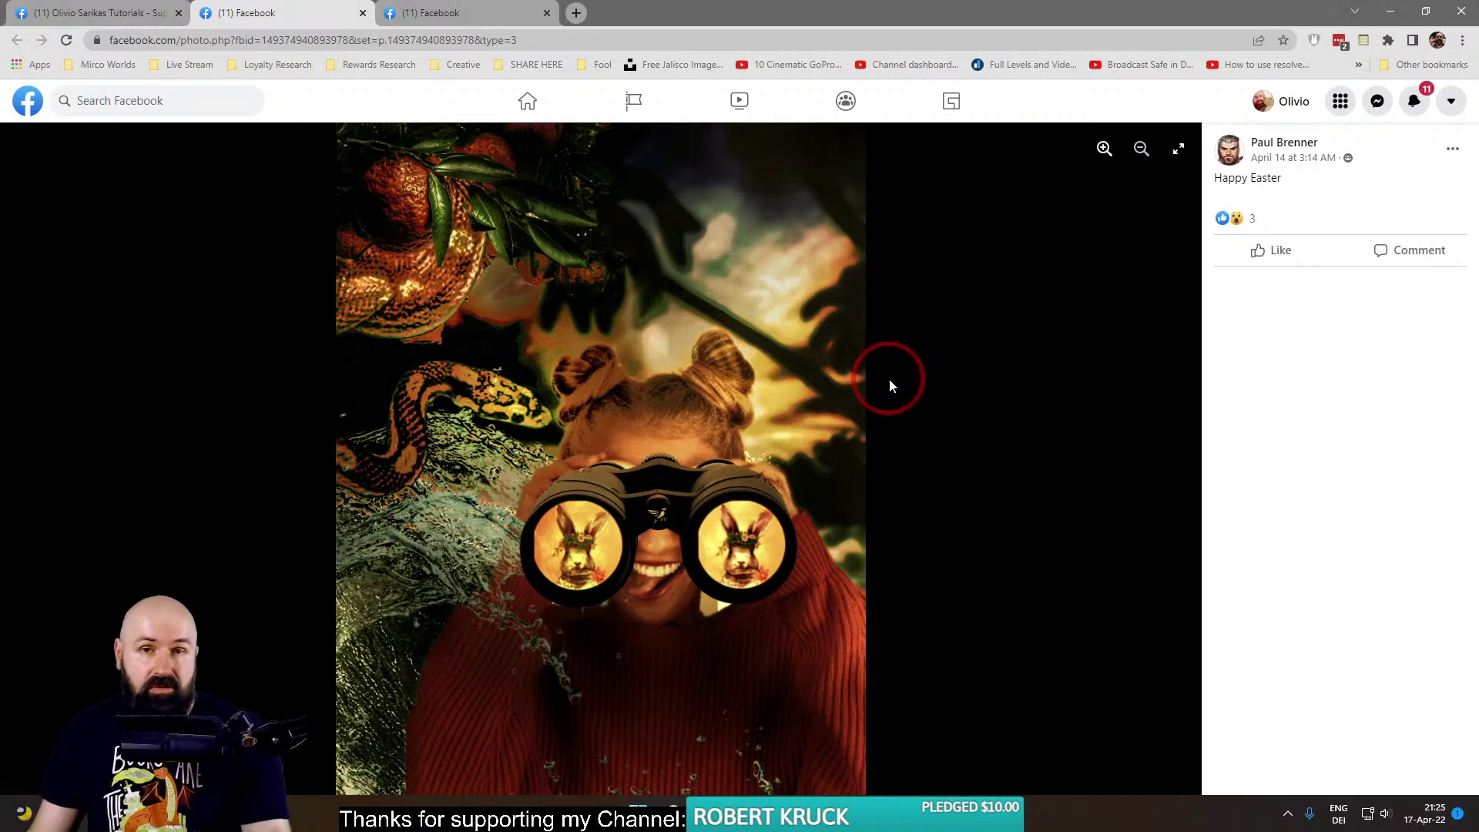
{"action": "left_click", "coordinate": [362, 13]}
{"action": "left_click", "coordinate": [257, 217]}
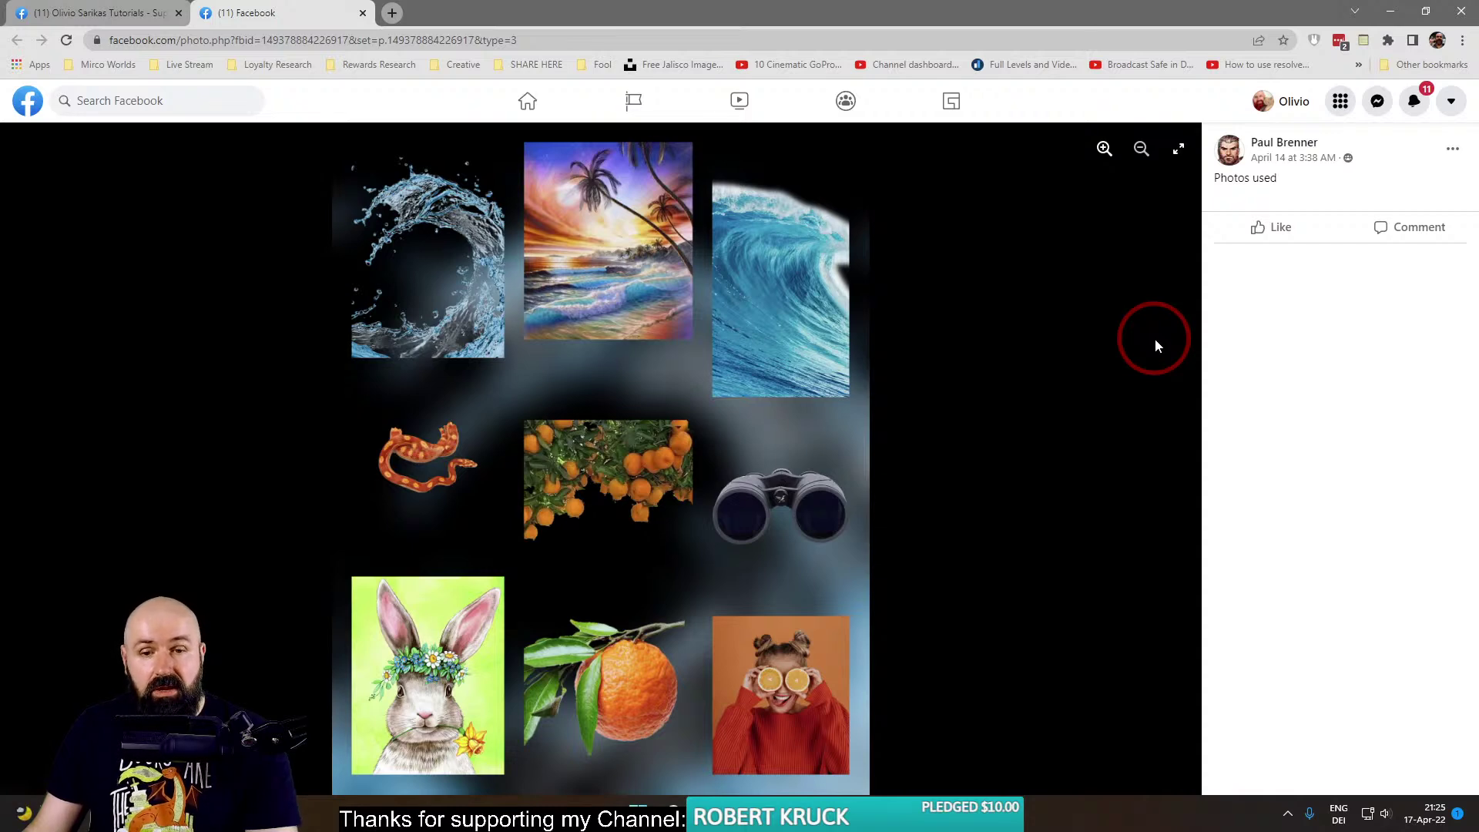
Close the "Photos used" collage, then open the "Stay Fresh!" entry in a new tab and display it.
{"action": "left_click", "coordinate": [363, 13]}
{"action": "scroll", "coordinate": [430, 472], "scroll_direction": "down", "scroll_amount": 1}
{"action": "right_click", "coordinate": [669, 410]}
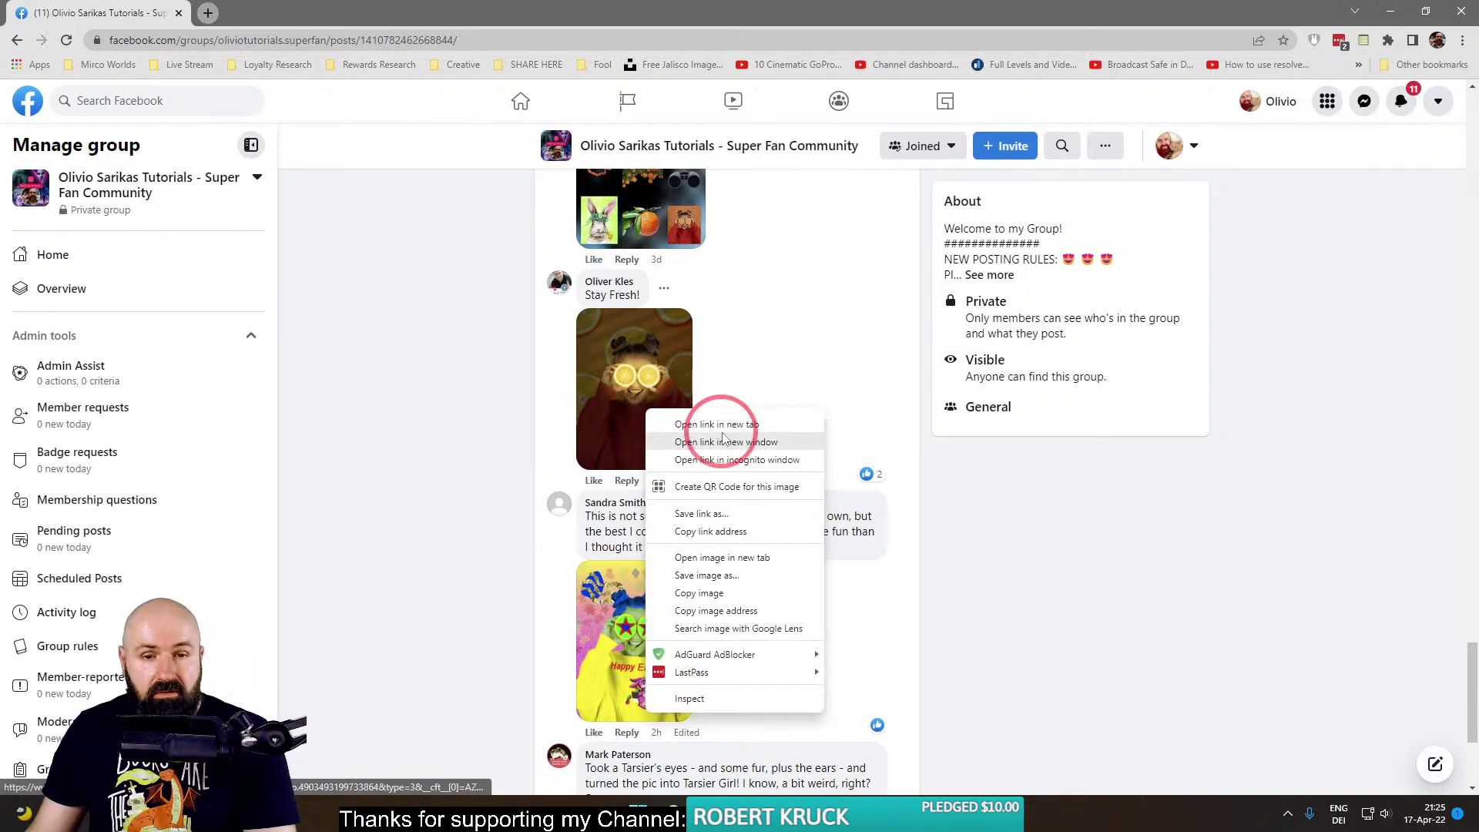
{"action": "left_click", "coordinate": [705, 422]}
{"action": "left_click", "coordinate": [258, 12]}
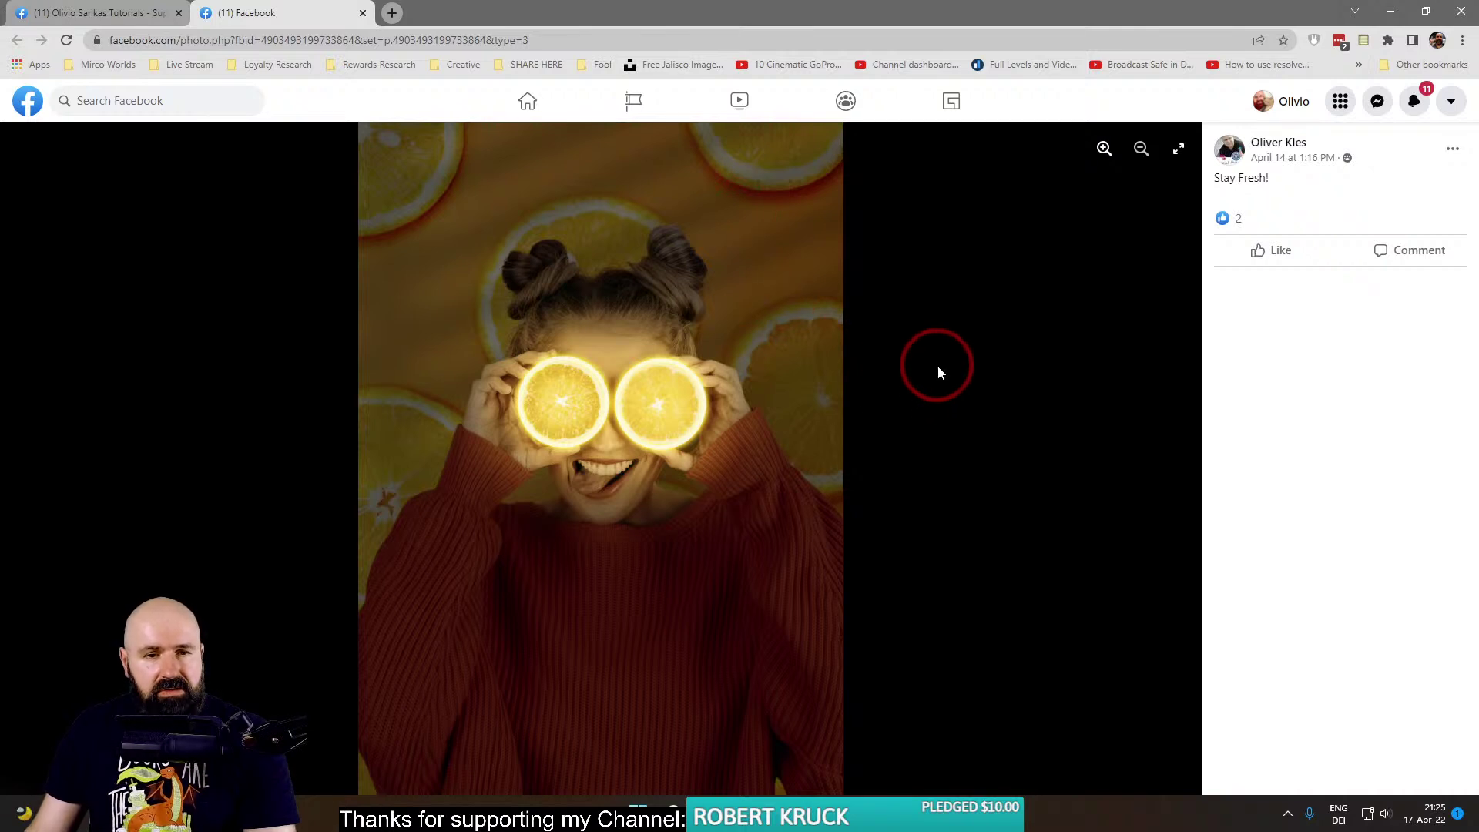
Enlarge the "Stay Fresh!" entry and examine the glowing citrus slices, the face and the hair buns.
{"action": "left_click", "coordinate": [1104, 149]}
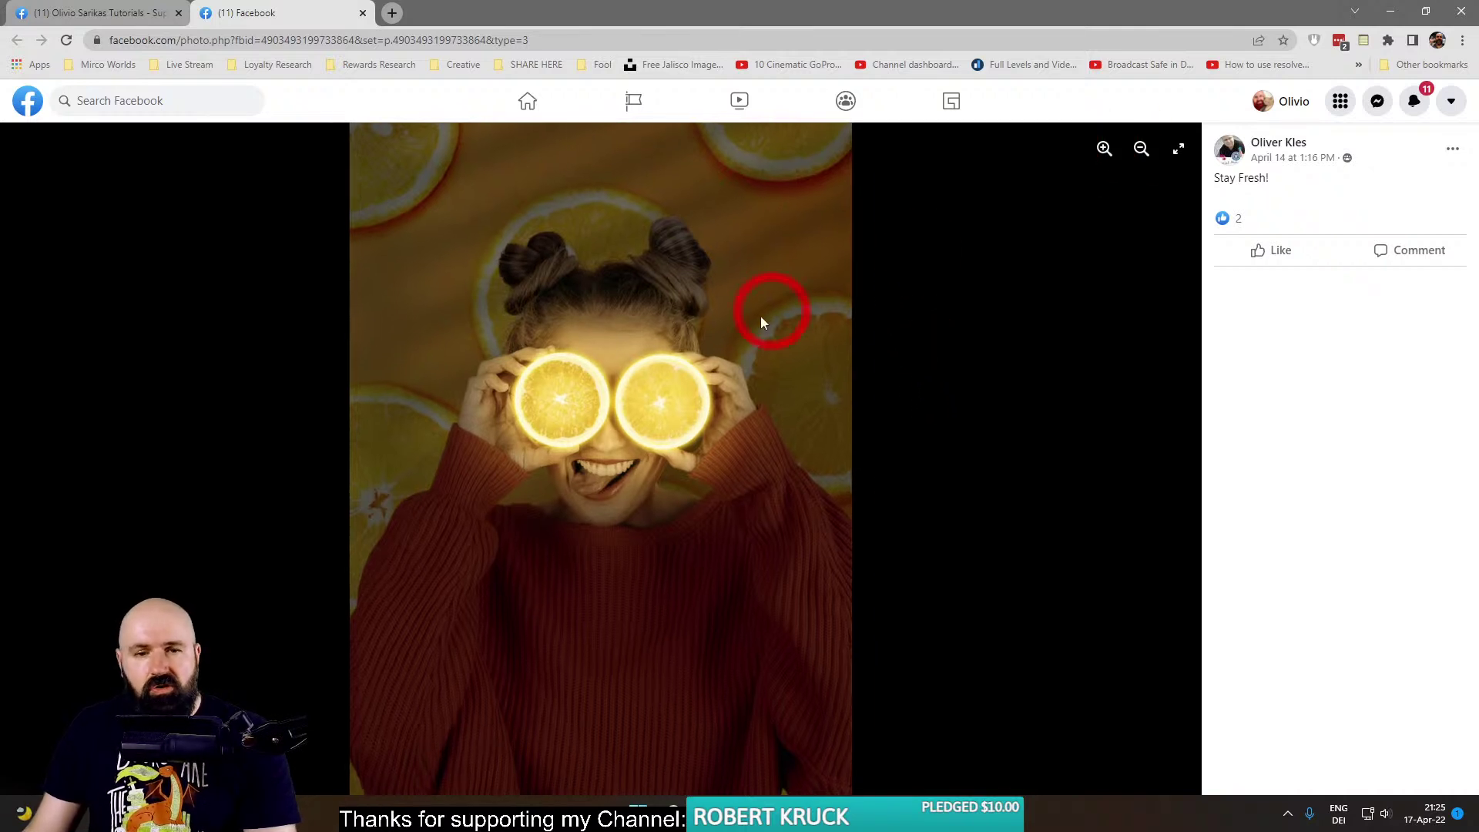
{"action": "left_click", "coordinate": [1105, 149]}
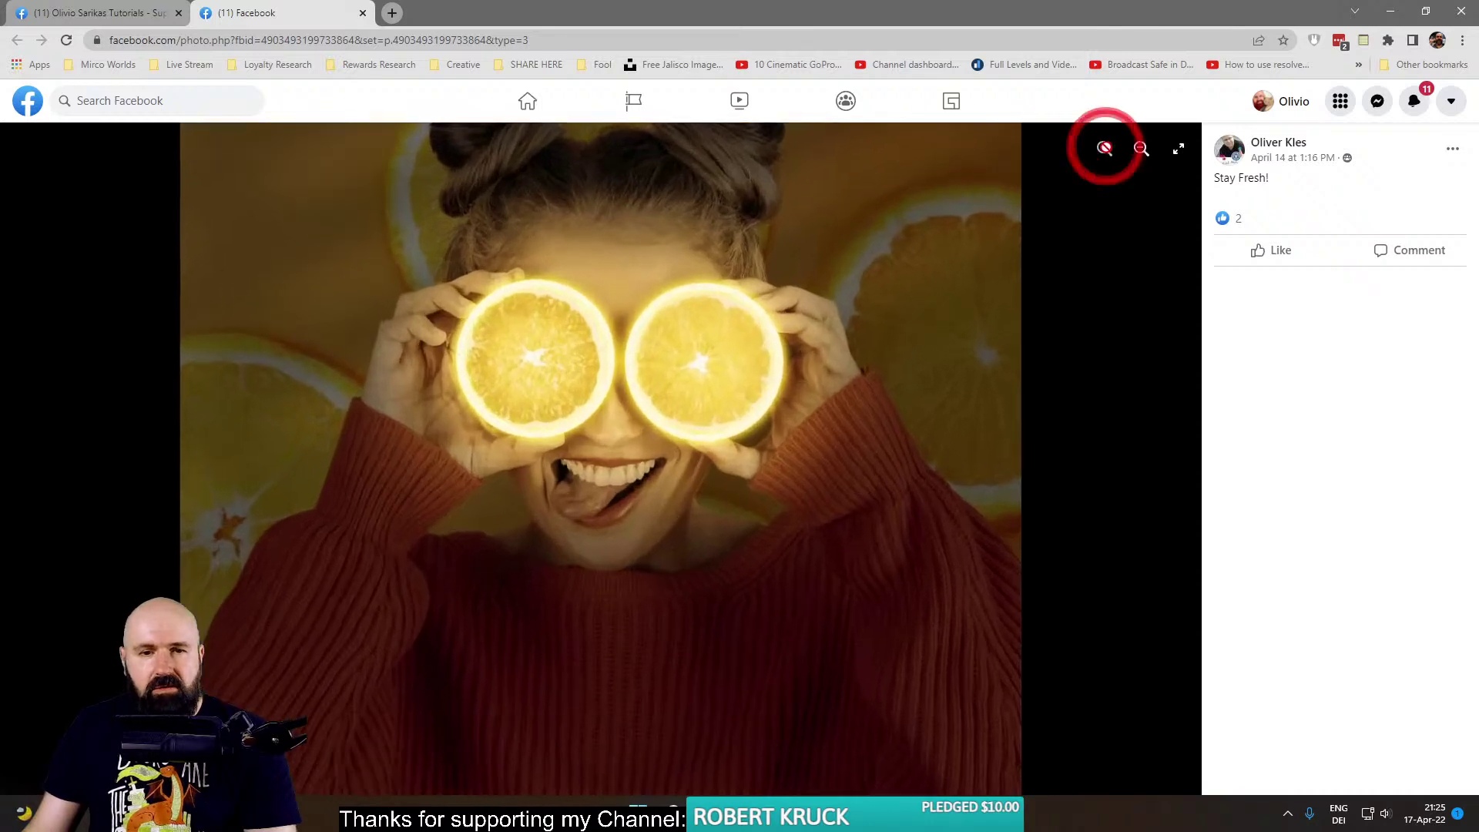
{"action": "left_click", "coordinate": [1104, 148]}
{"action": "left_click_drag", "start_coordinate": [1017, 321], "coordinate": [714, 399]}
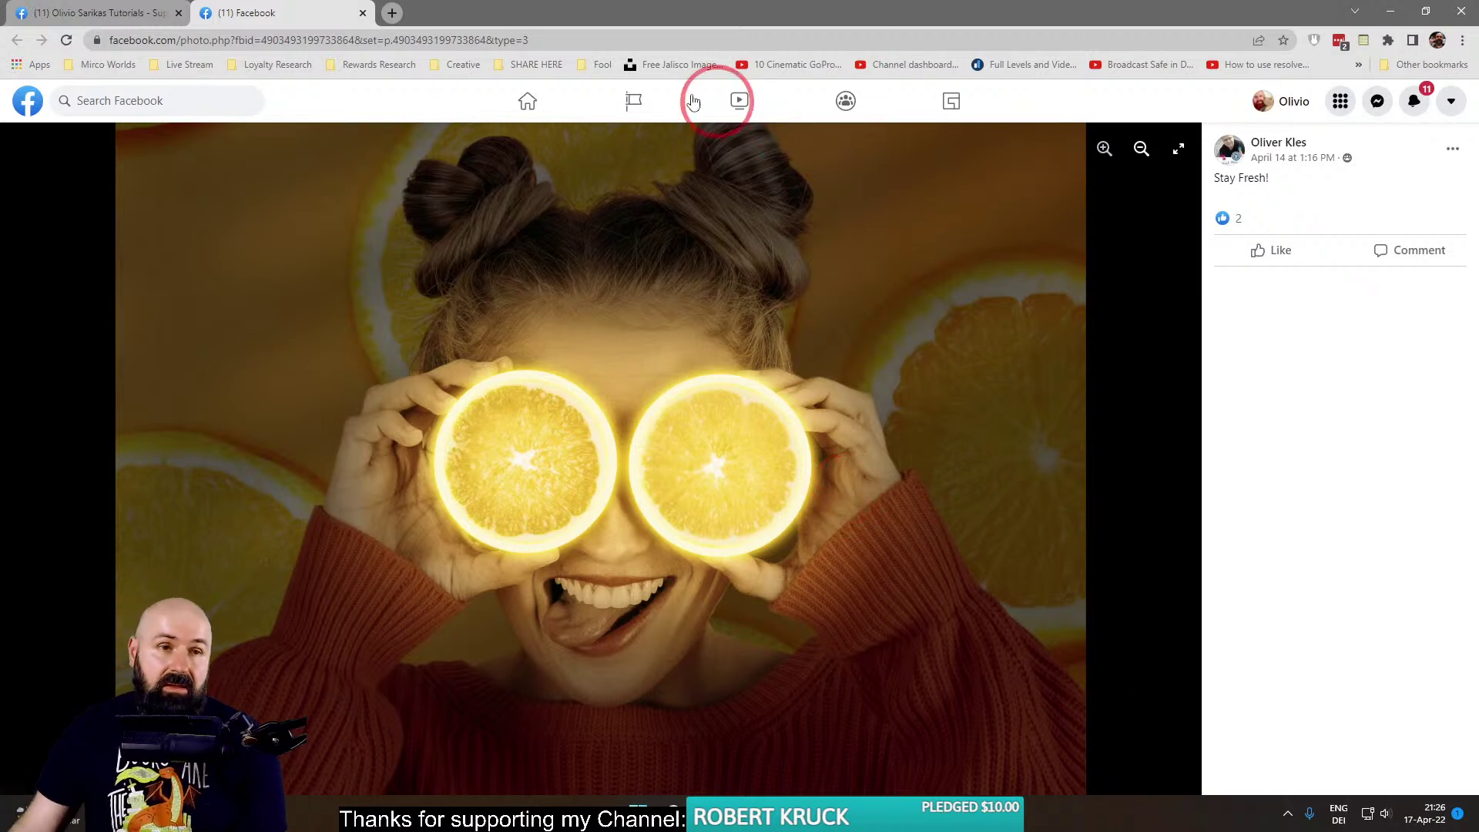
Close the "Stay Fresh!" entry, open the yellow-sweater "Happy Easter!" entry in a new tab and display it.
{"action": "left_click", "coordinate": [362, 13]}
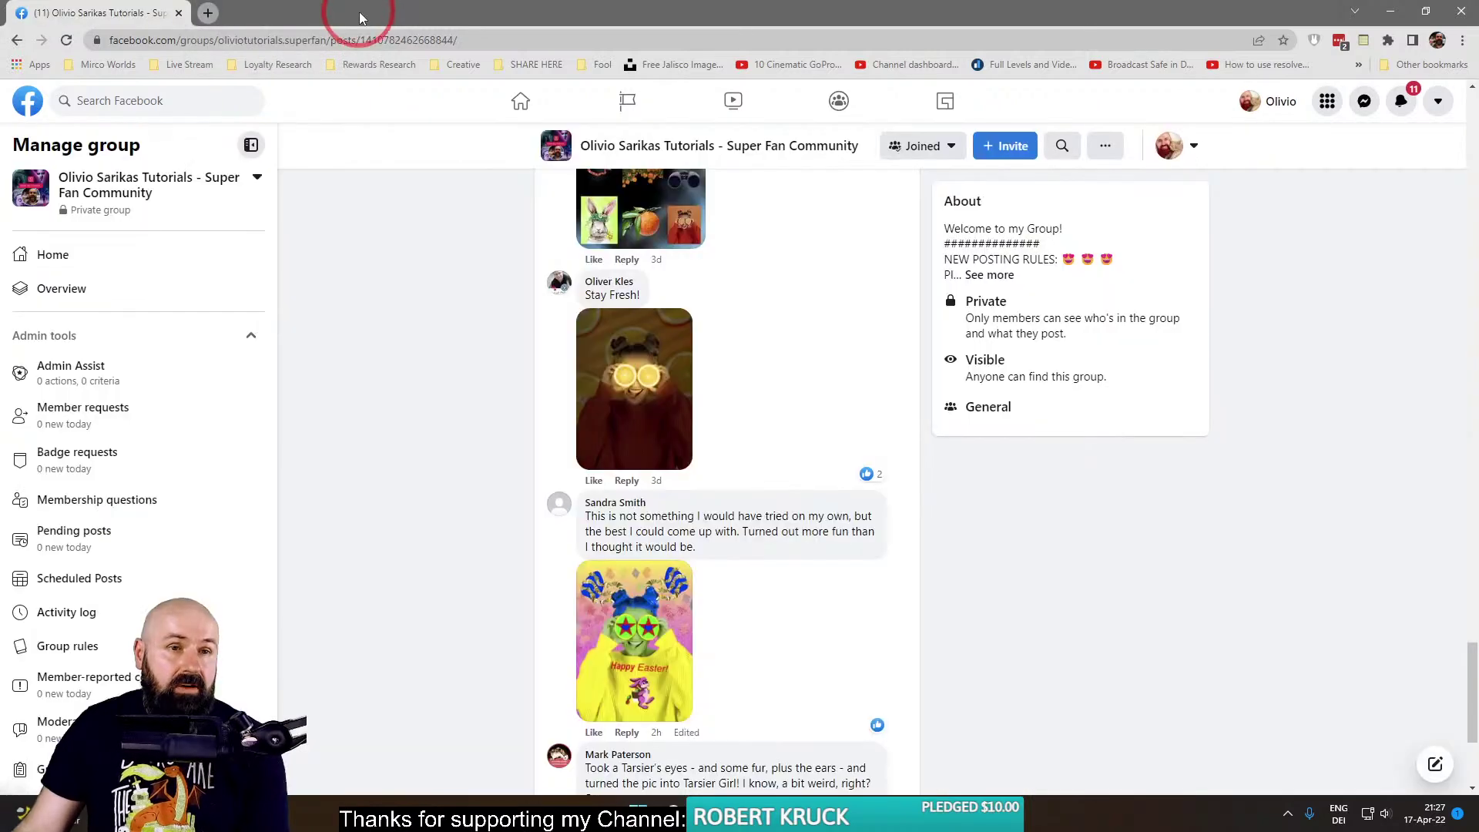
{"action": "scroll", "coordinate": [414, 501], "scroll_direction": "down", "scroll_amount": 3}
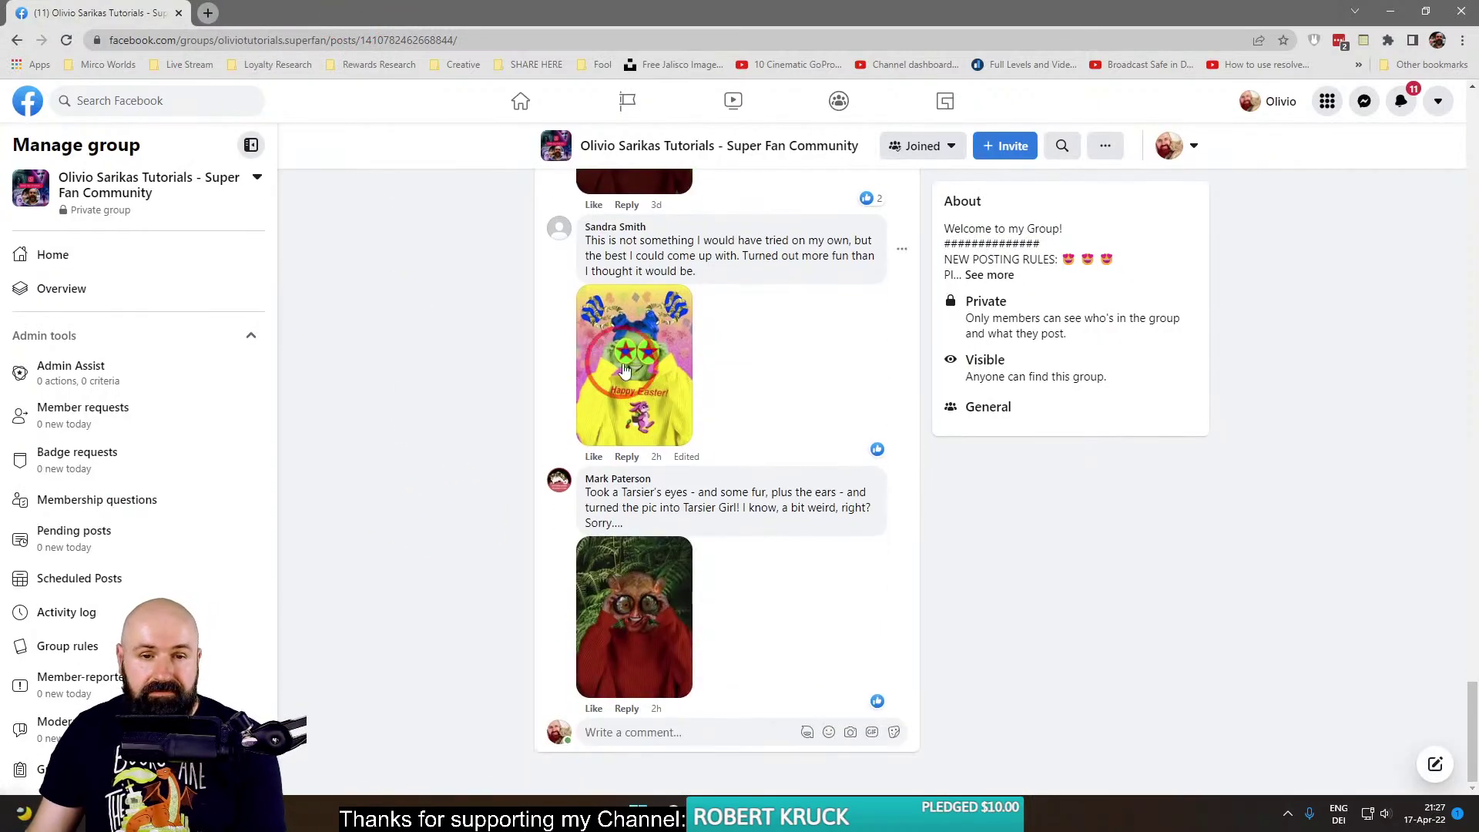
{"action": "right_click", "coordinate": [682, 369]}
{"action": "left_click", "coordinate": [701, 379]}
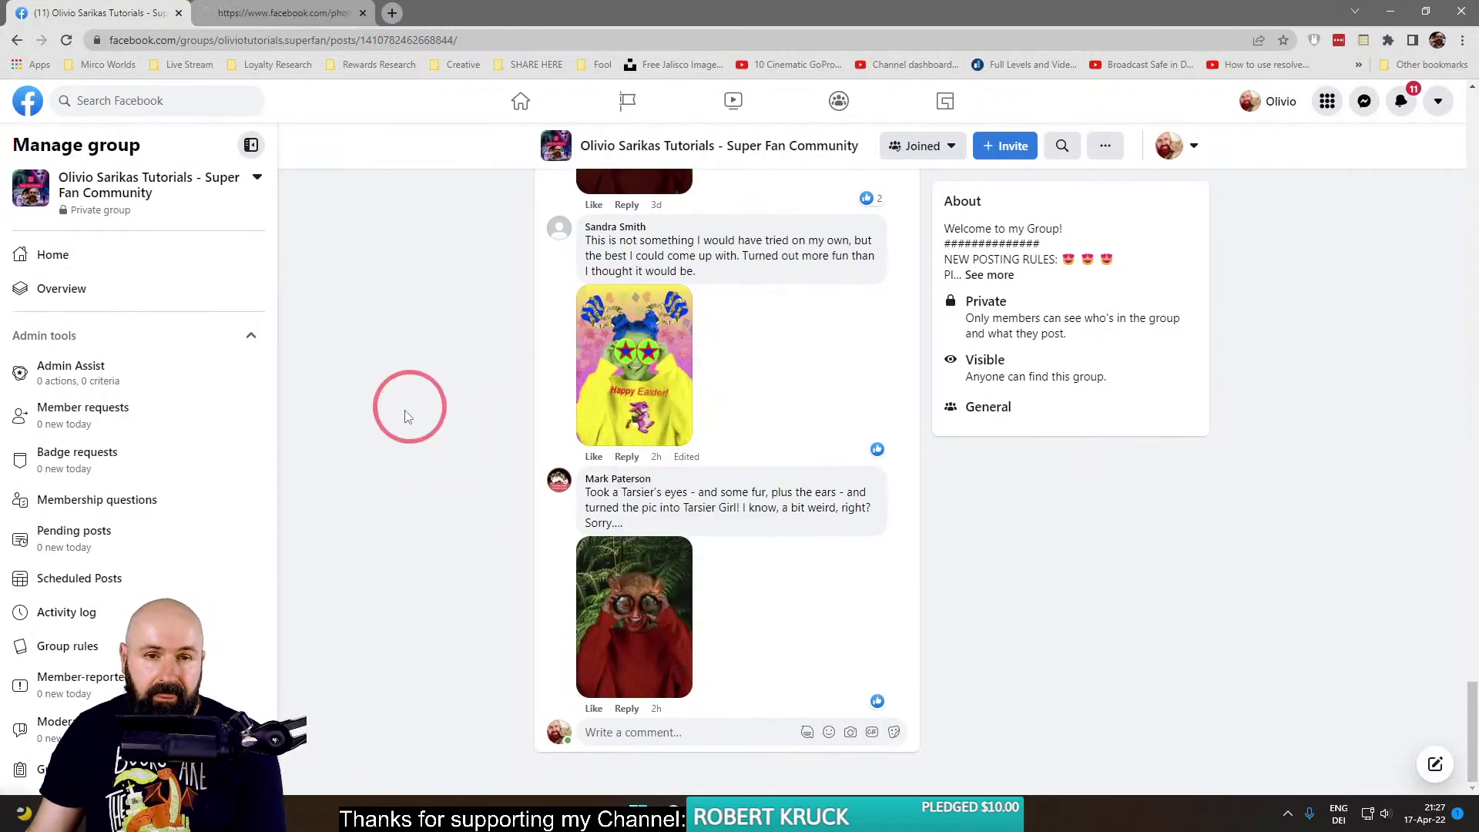
{"action": "left_click", "coordinate": [266, 13]}
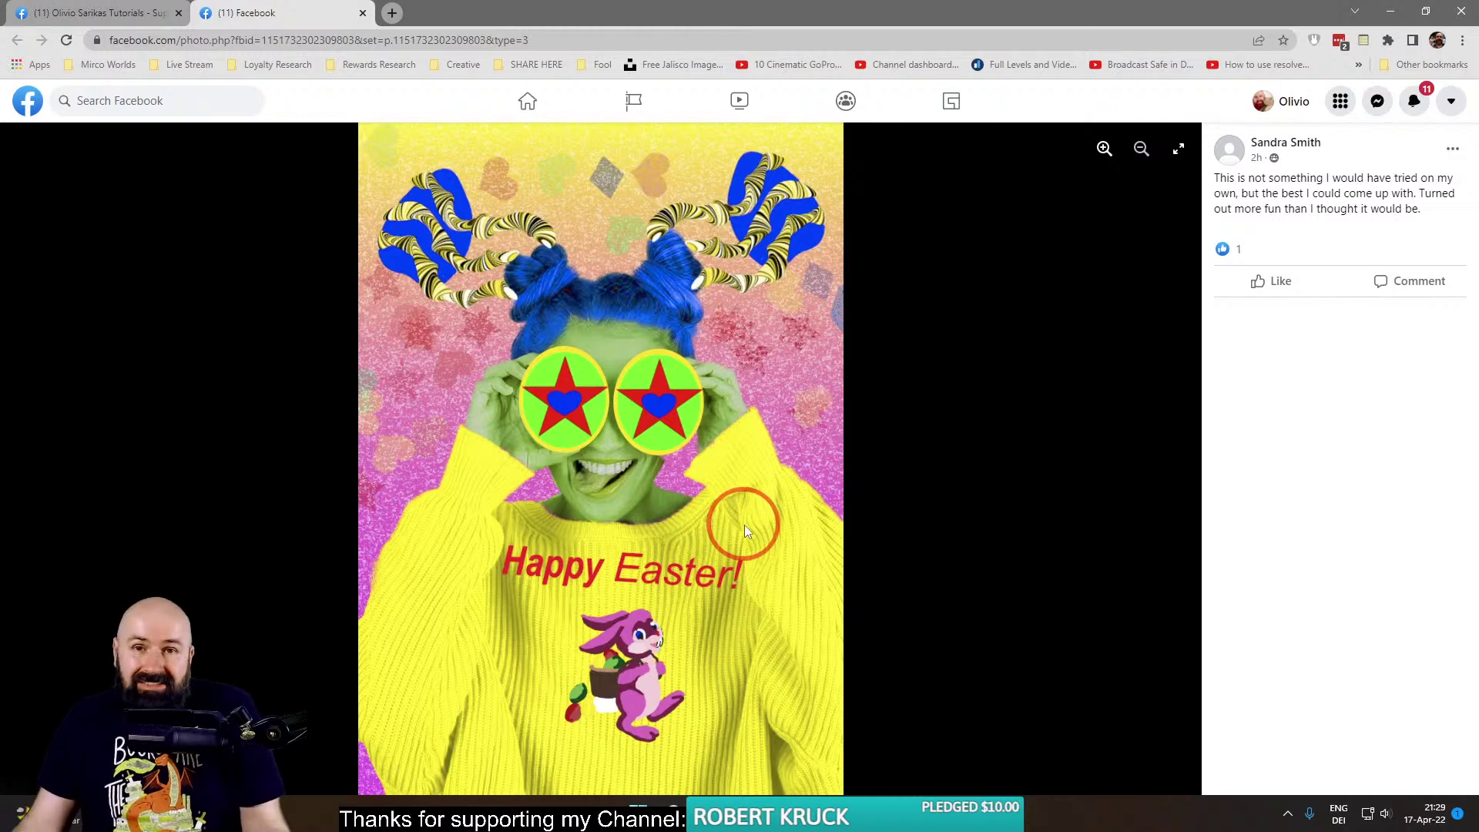
Close the yellow-sweater entry, open the Tarsier Girl entry in a new tab and display it.
{"action": "left_click", "coordinate": [363, 13]}
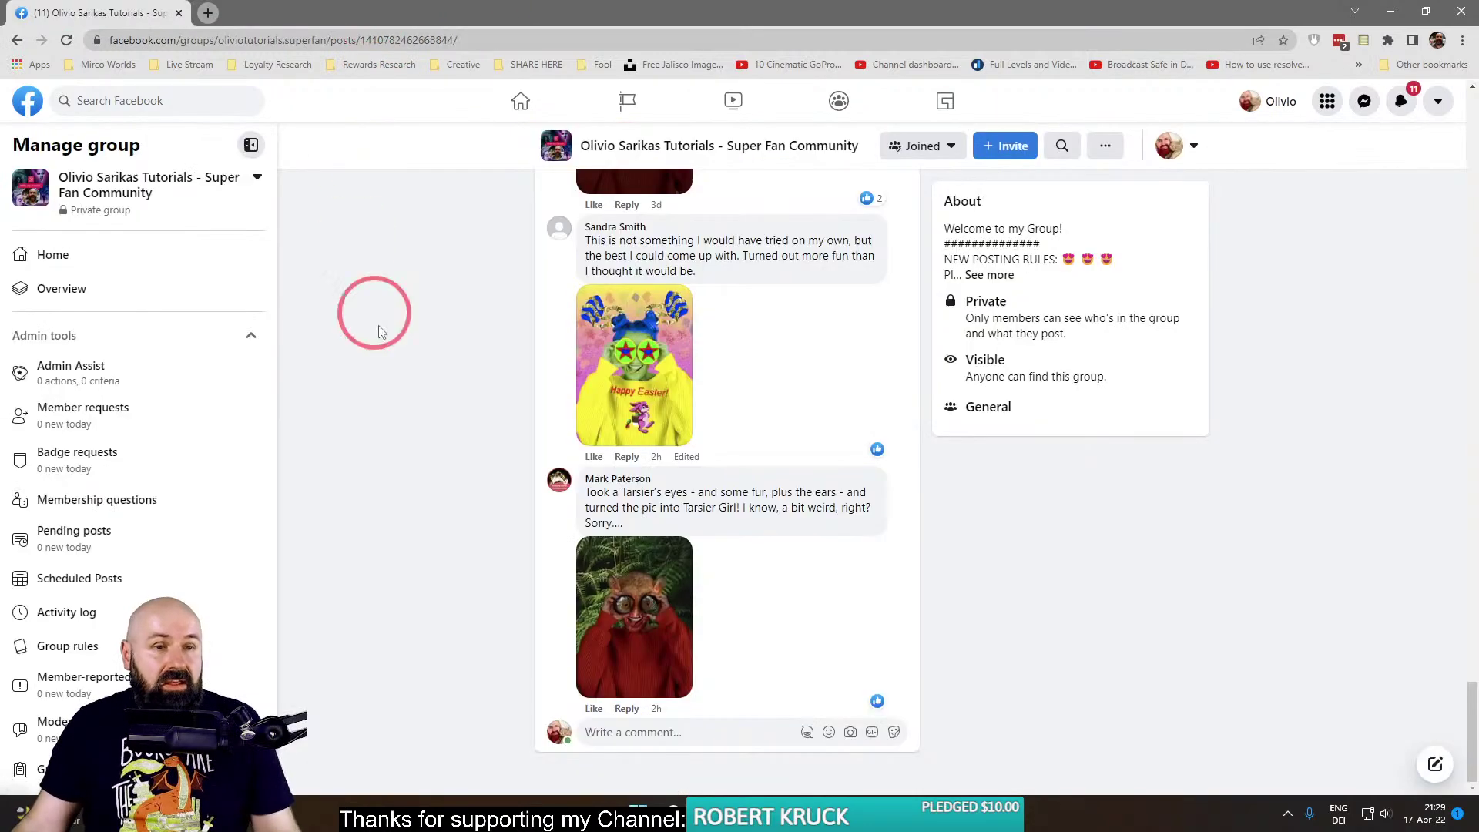
{"action": "right_click", "coordinate": [665, 593]}
{"action": "left_click", "coordinate": [704, 339]}
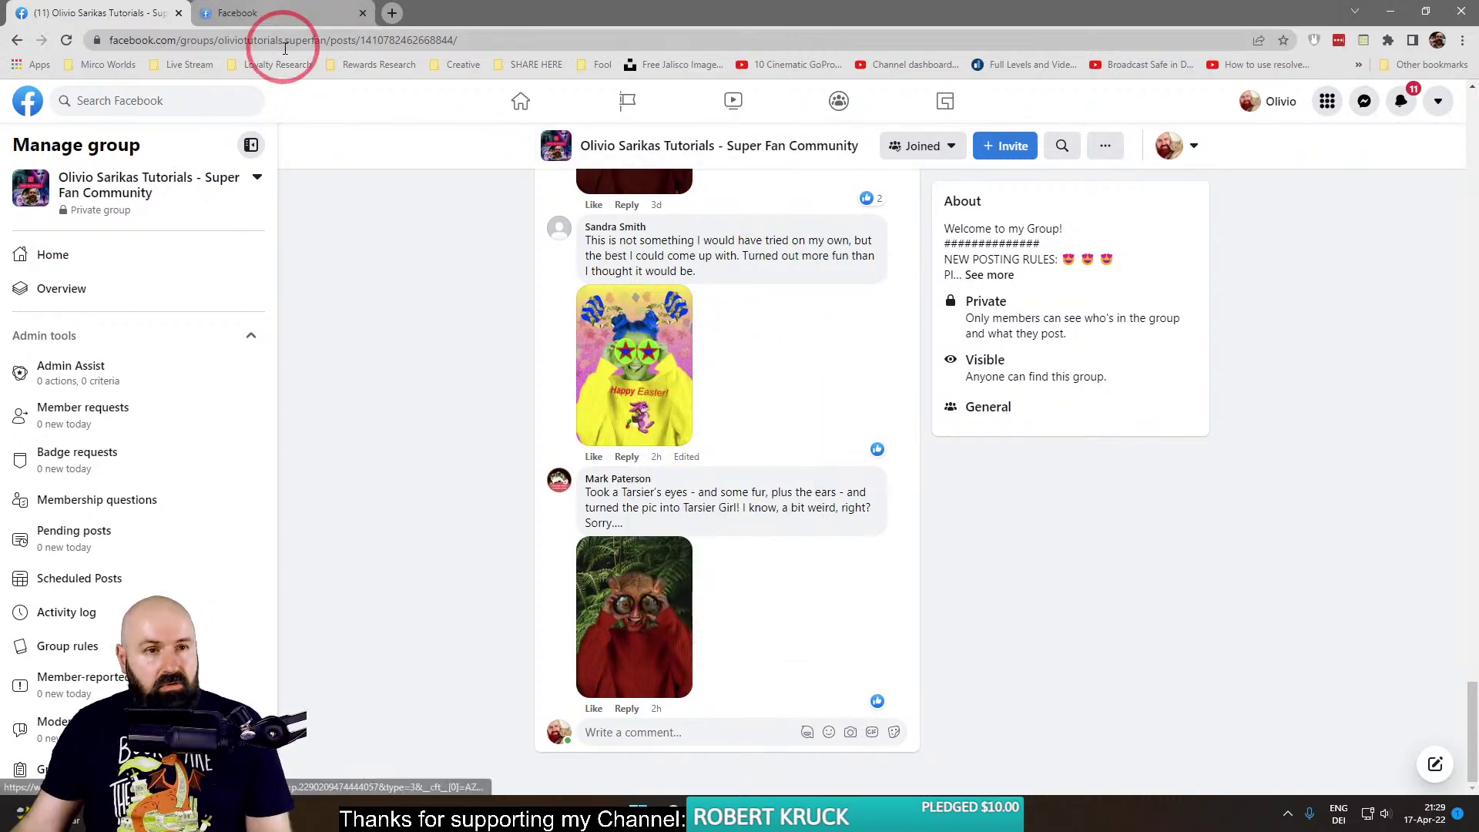
{"action": "left_click", "coordinate": [275, 14]}
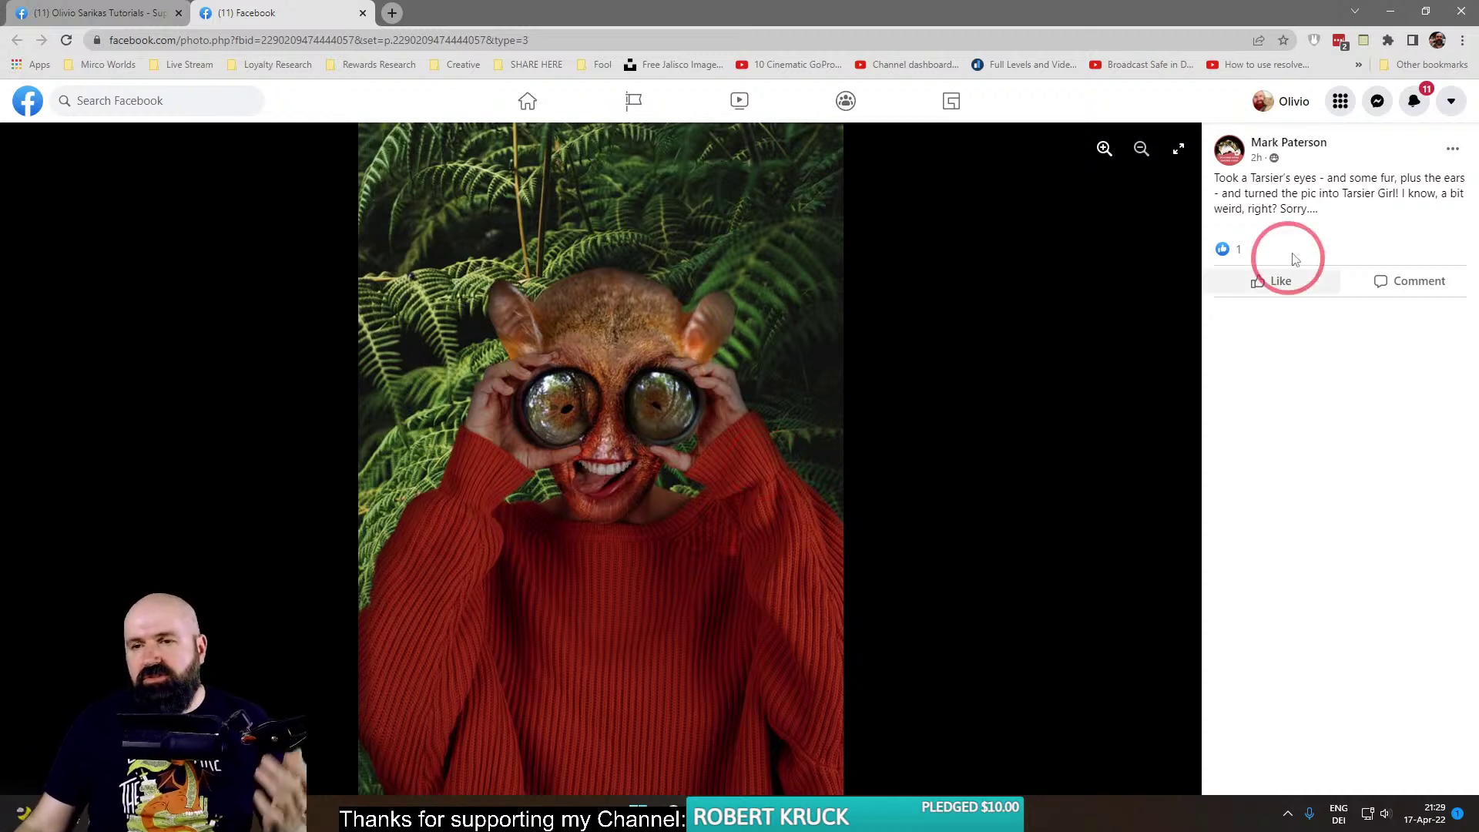
Search Google in a new tab for the word "Tarsier" copied from the entry's caption, and preview two tarsier photos.
{"action": "left_click_drag", "start_coordinate": [1284, 179], "coordinate": [1250, 179]}
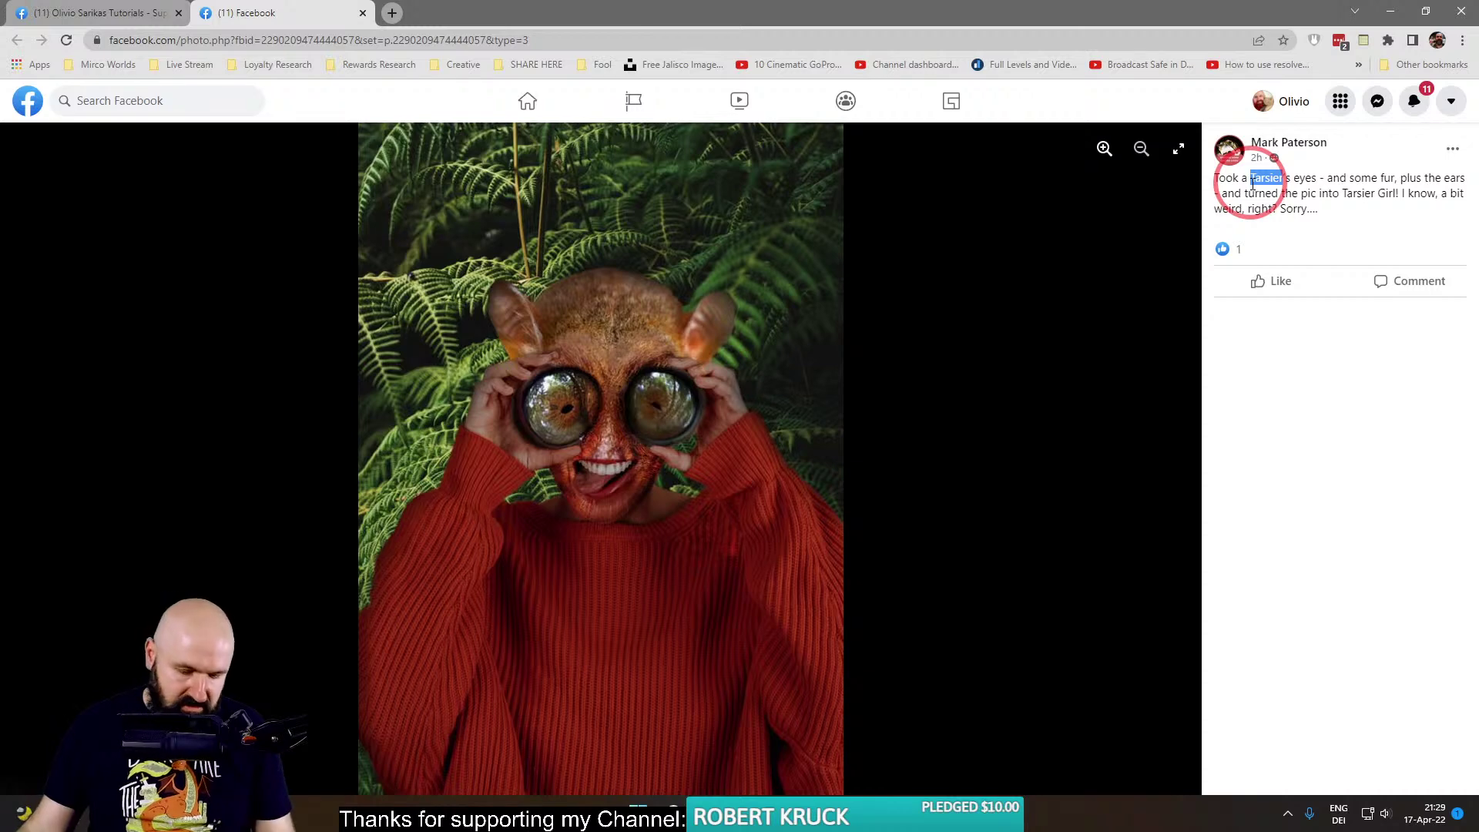
{"action": "key", "text": "ctrl+c"}
{"action": "key", "text": "ctrl+t"}
{"action": "key", "text": "ctrl+v"}
{"action": "key", "text": "Return"}
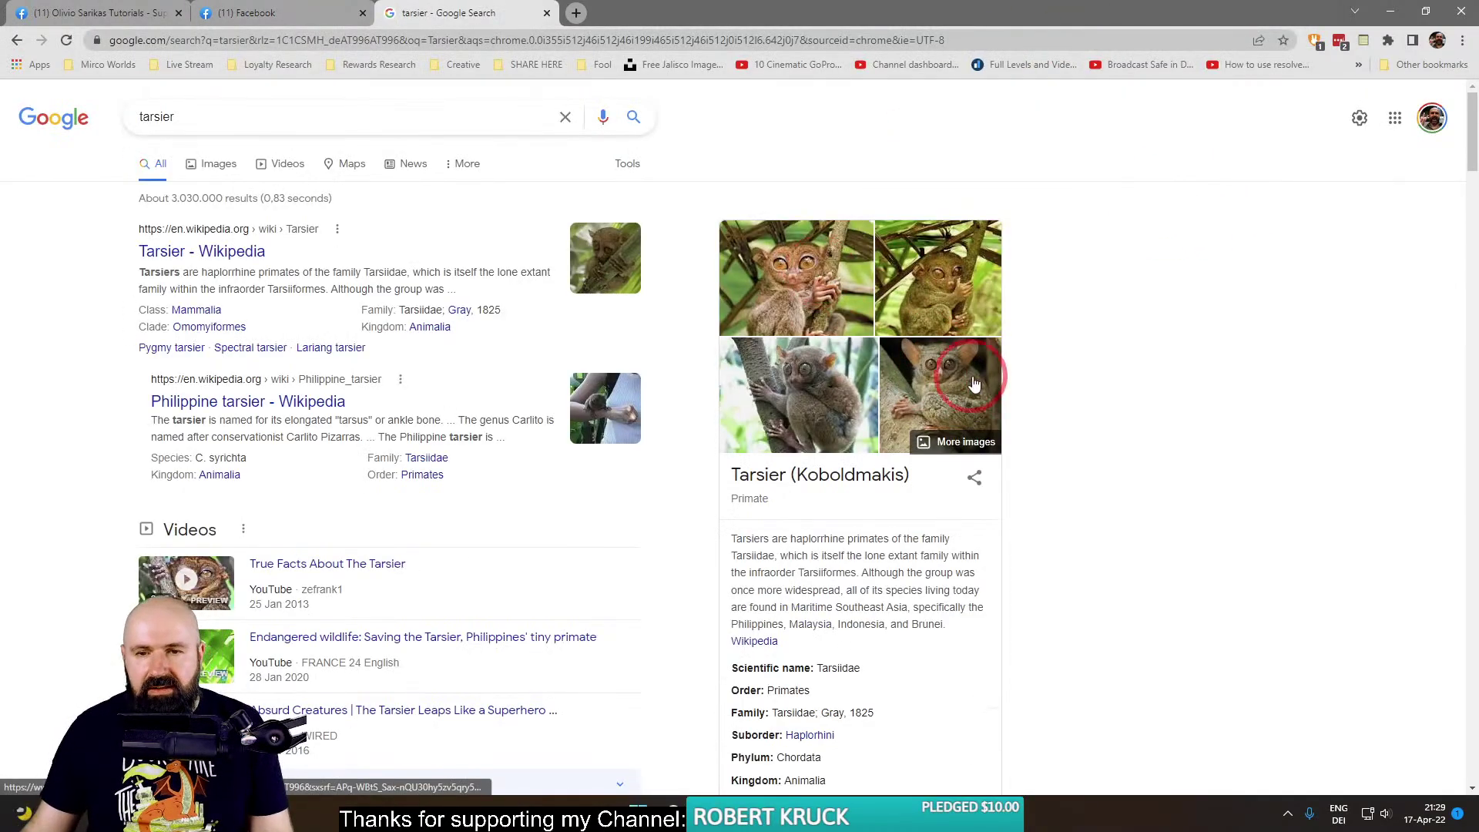
{"action": "left_click", "coordinate": [792, 383]}
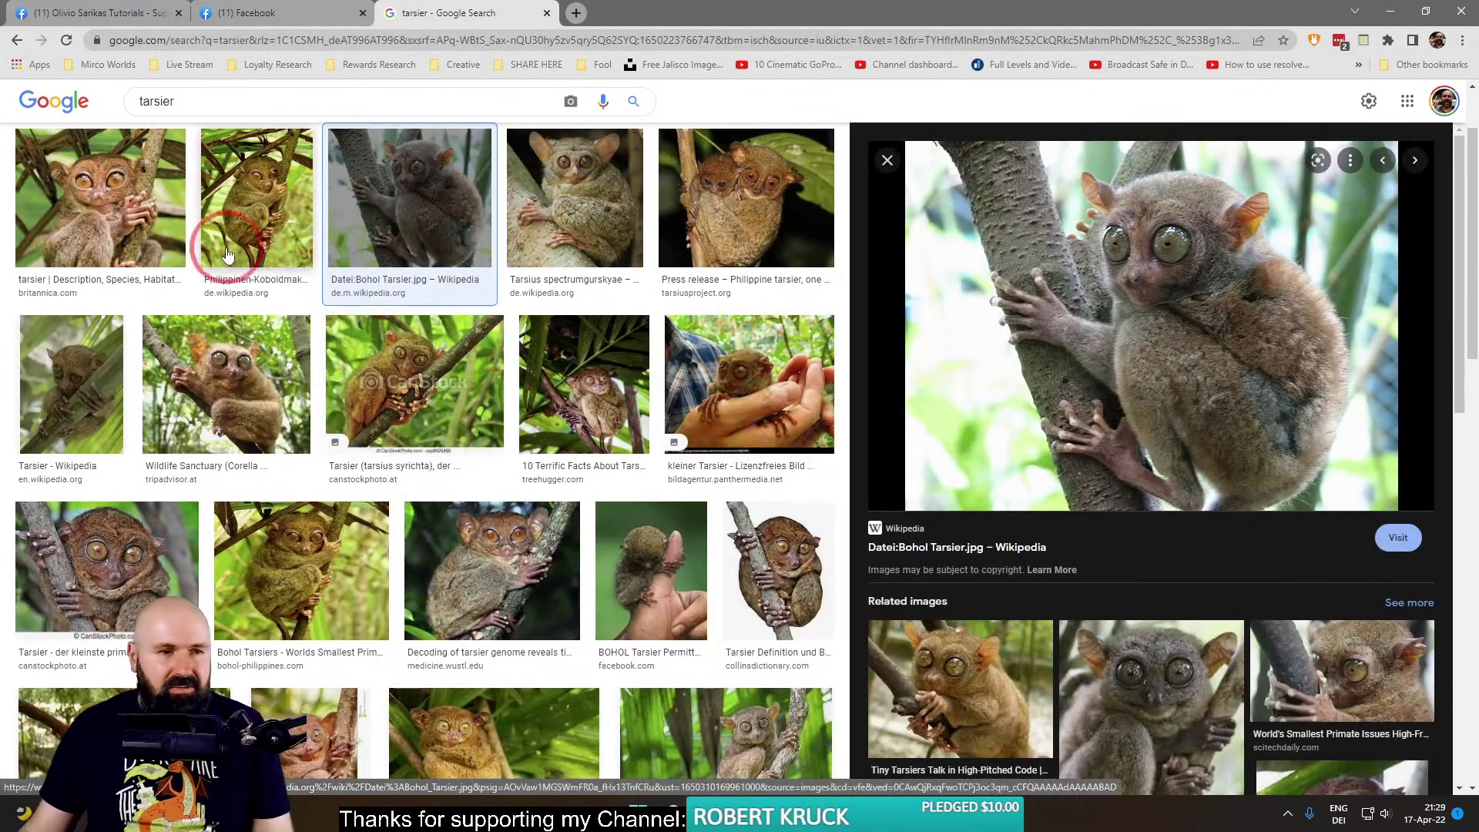
{"action": "left_click", "coordinate": [231, 379]}
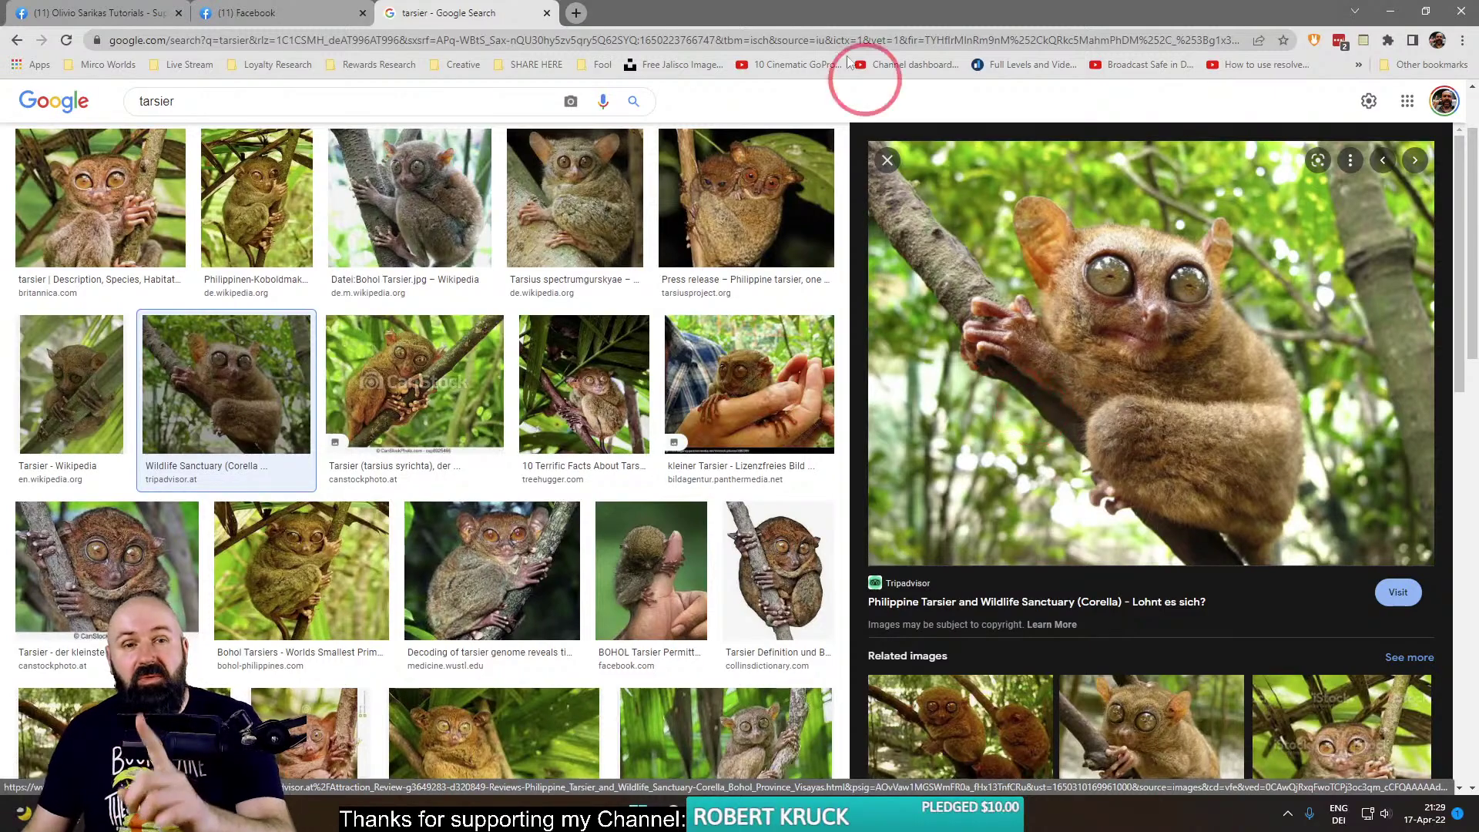
Search Google for "quokka" in another new tab and show the image results.
{"action": "left_click", "coordinate": [578, 14]}
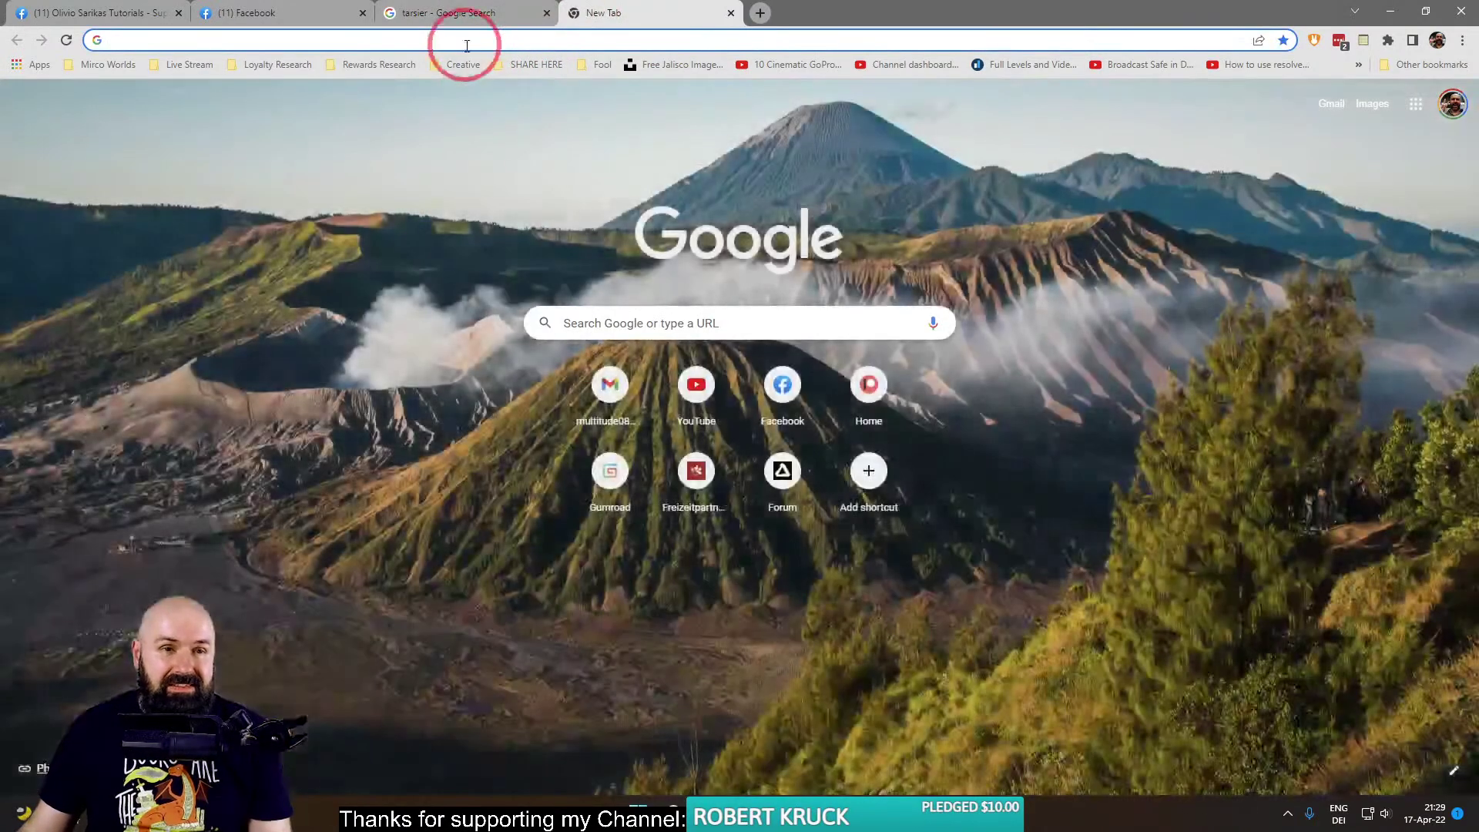
{"action": "type", "text": "quoka"}
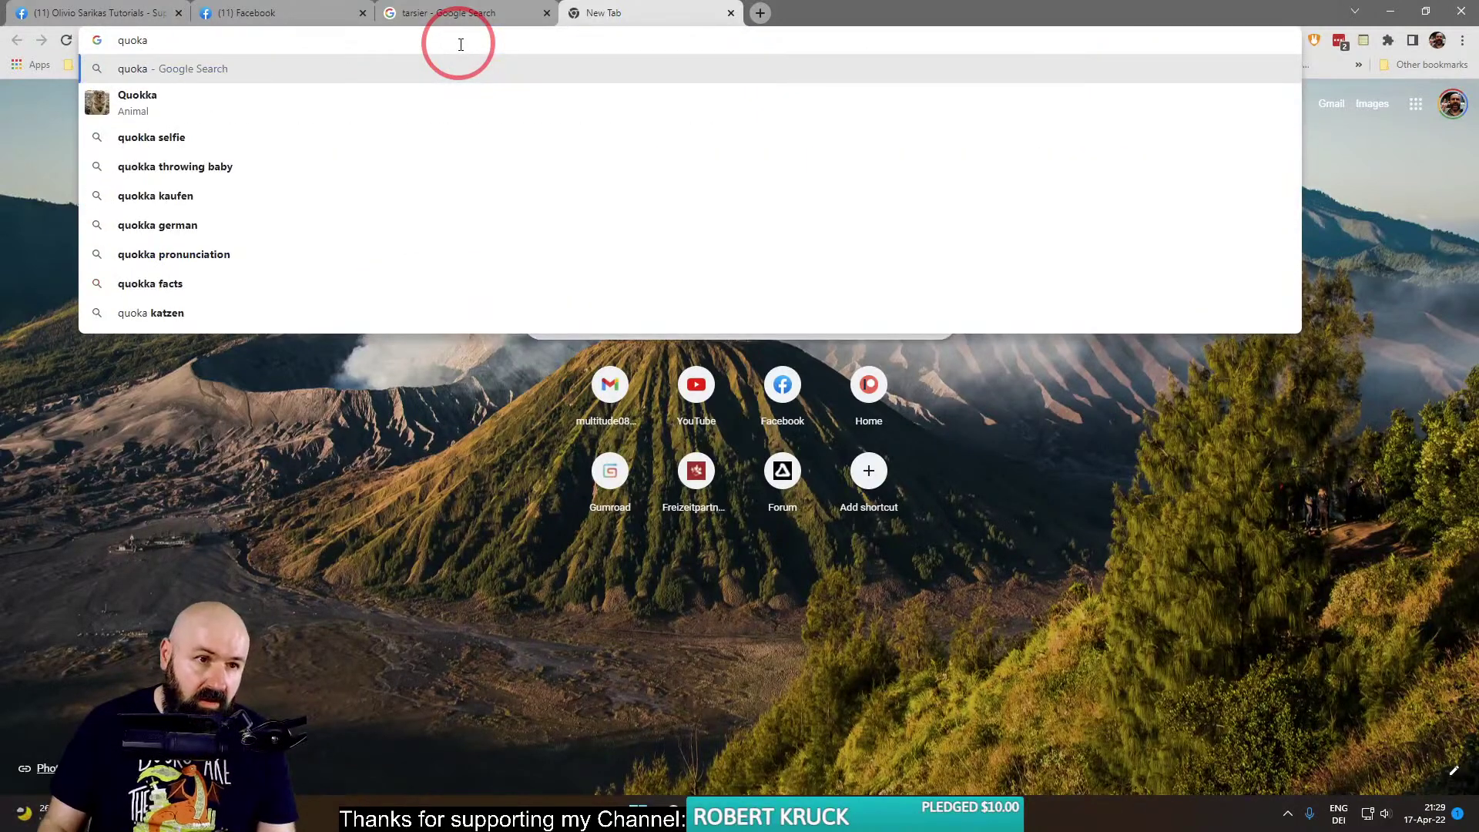
{"action": "key", "text": "Down"}
{"action": "key", "text": "Return"}
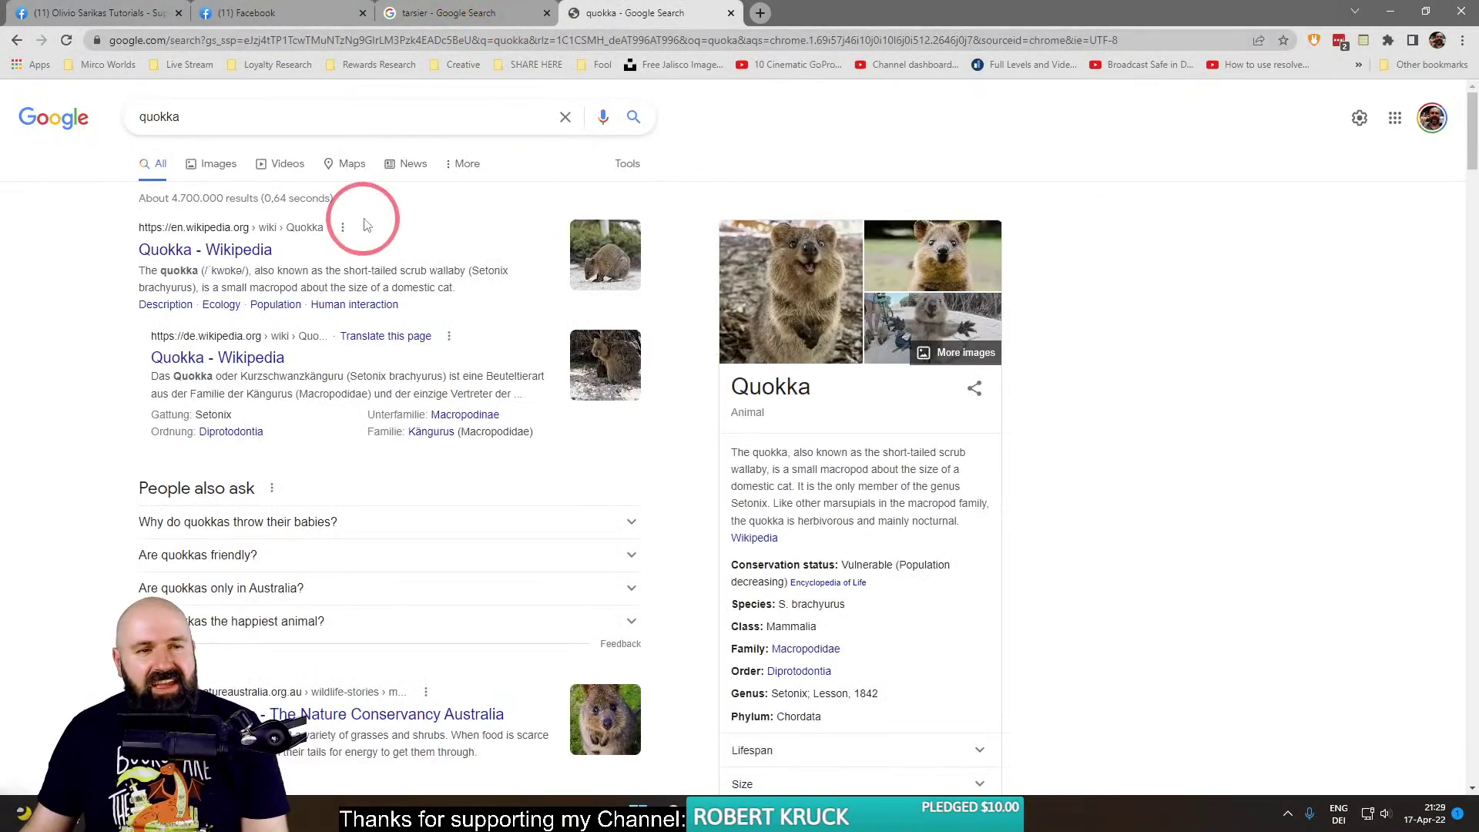
{"action": "left_click", "coordinate": [219, 165]}
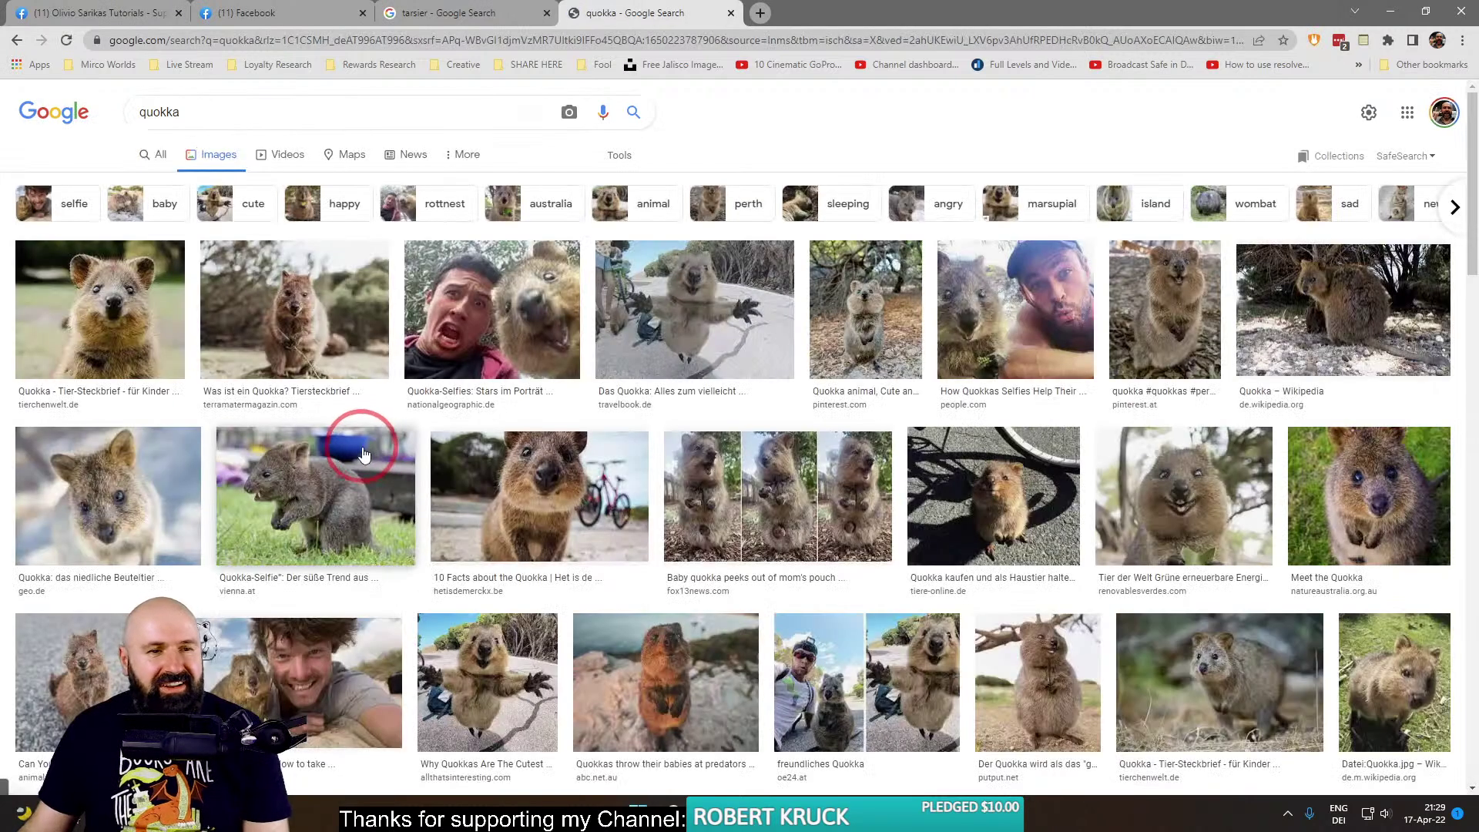
Preview several quokka photos, including the selfie and the one with outstretched arms, and return to the Tarsier Girl entry.
{"action": "left_click", "coordinate": [1204, 532]}
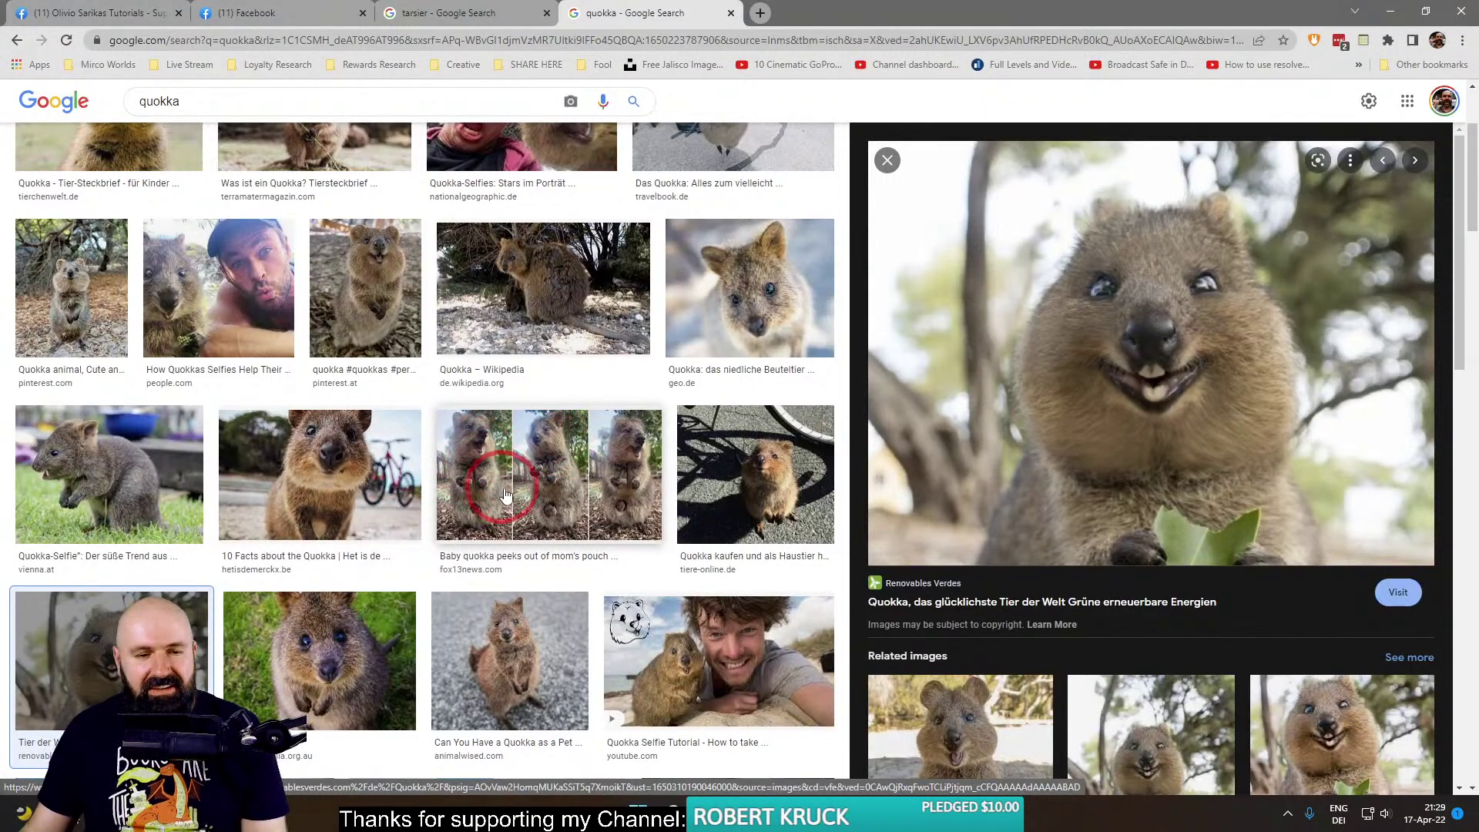
{"action": "left_click", "coordinate": [717, 659]}
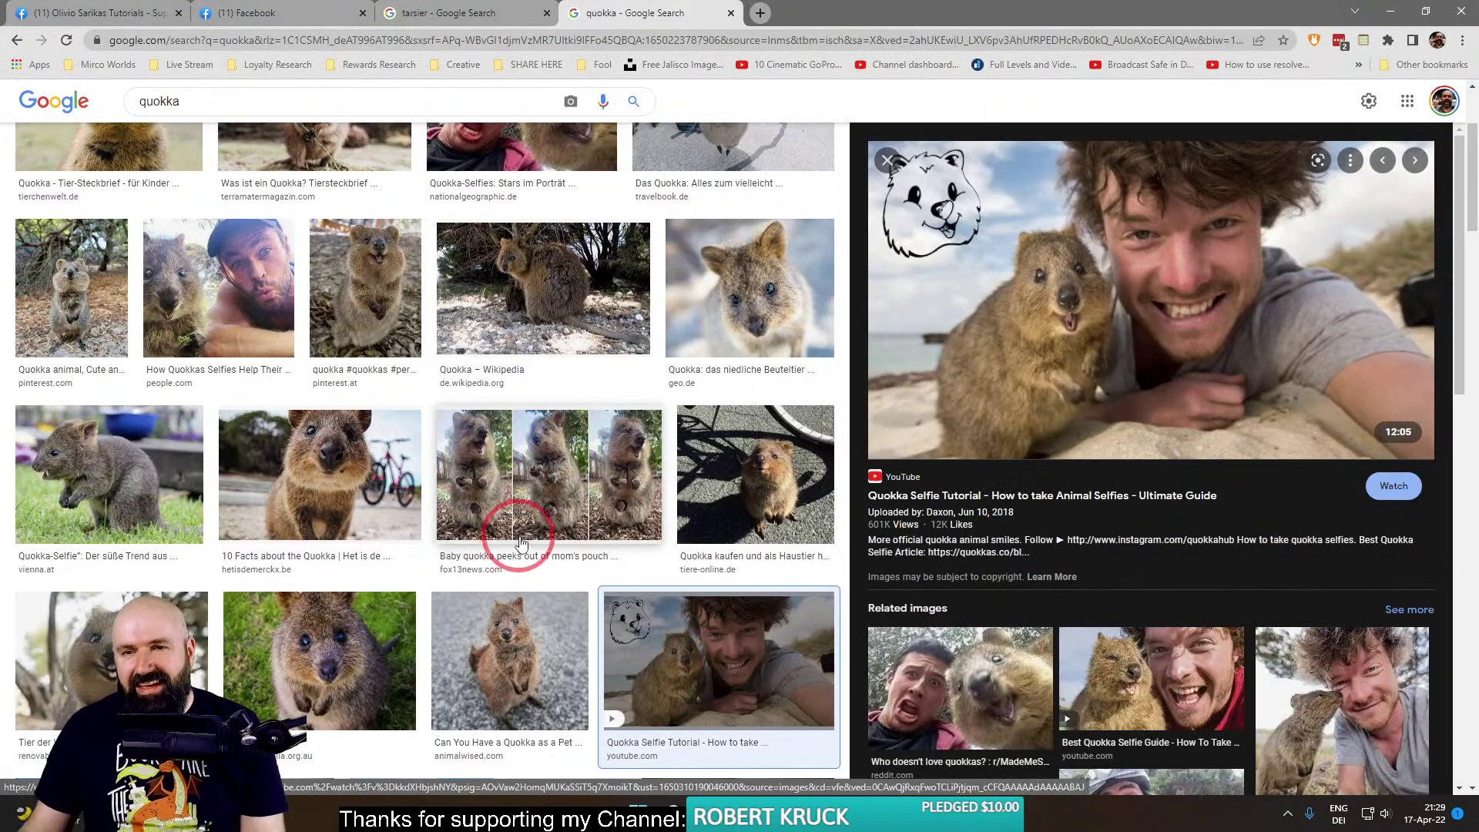
{"action": "left_click", "coordinate": [42, 628]}
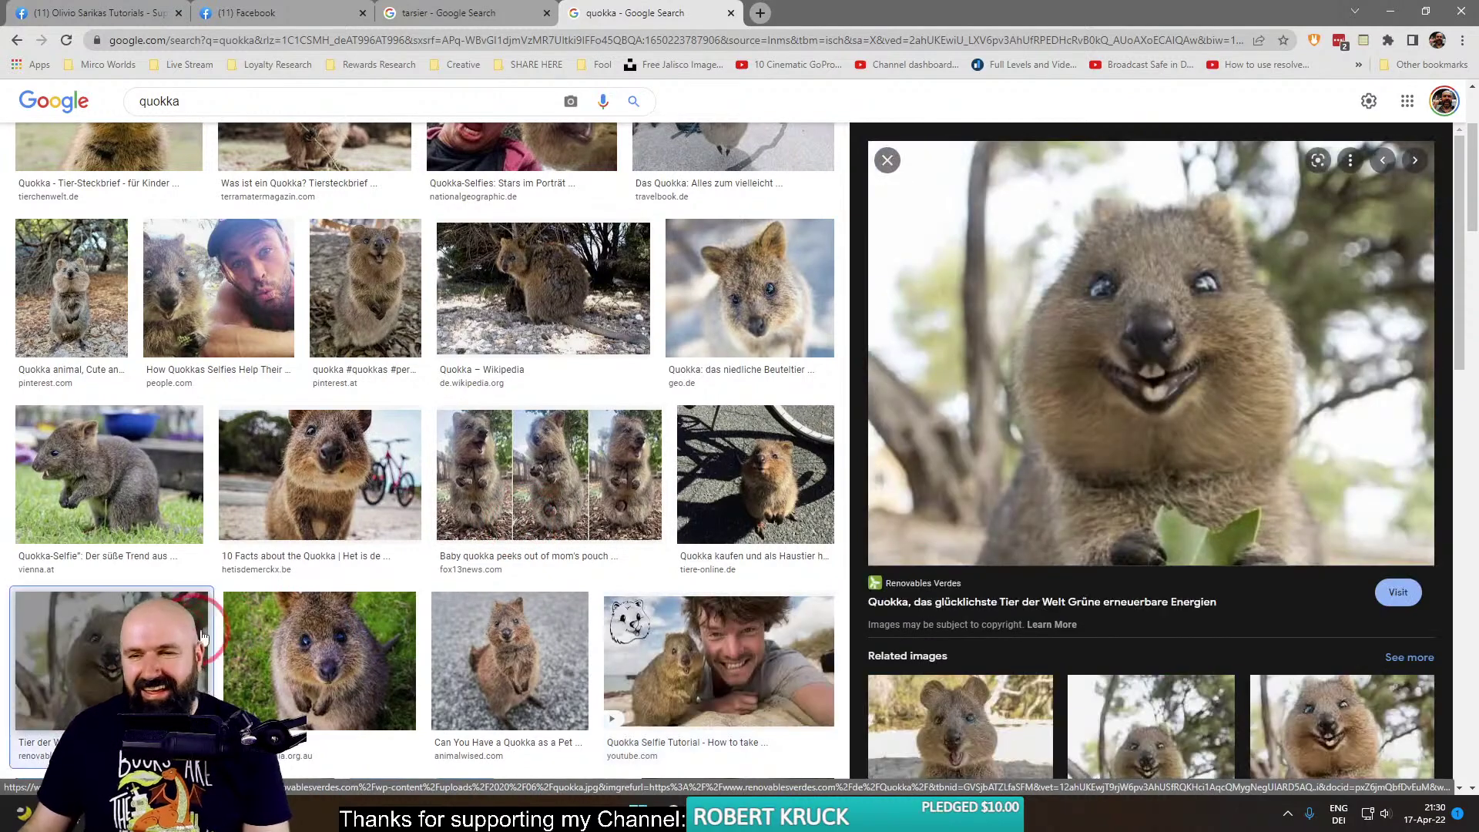
{"action": "scroll", "coordinate": [493, 571], "scroll_direction": "down", "scroll_amount": 5}
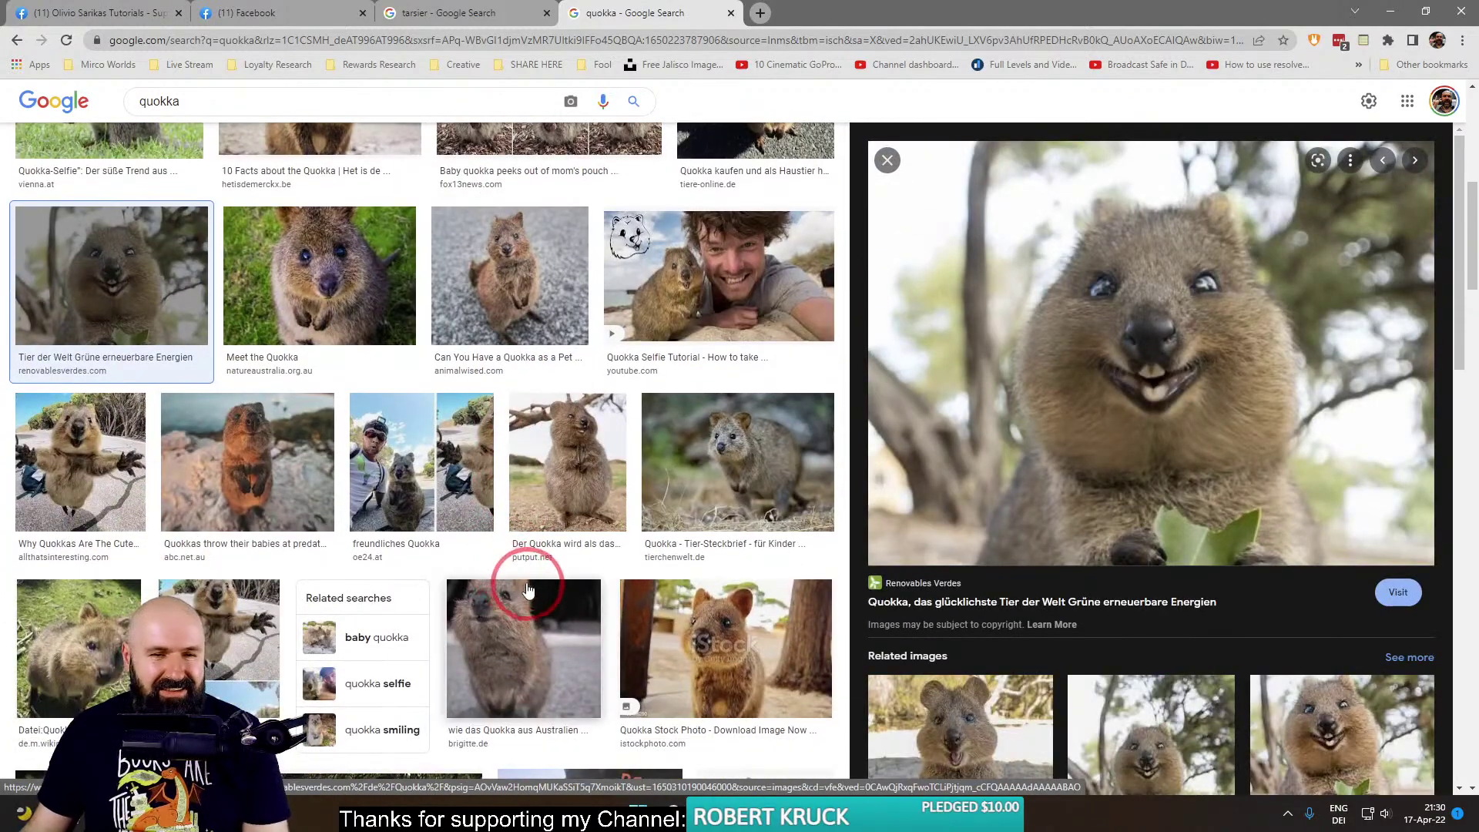
{"action": "left_click", "coordinate": [77, 462]}
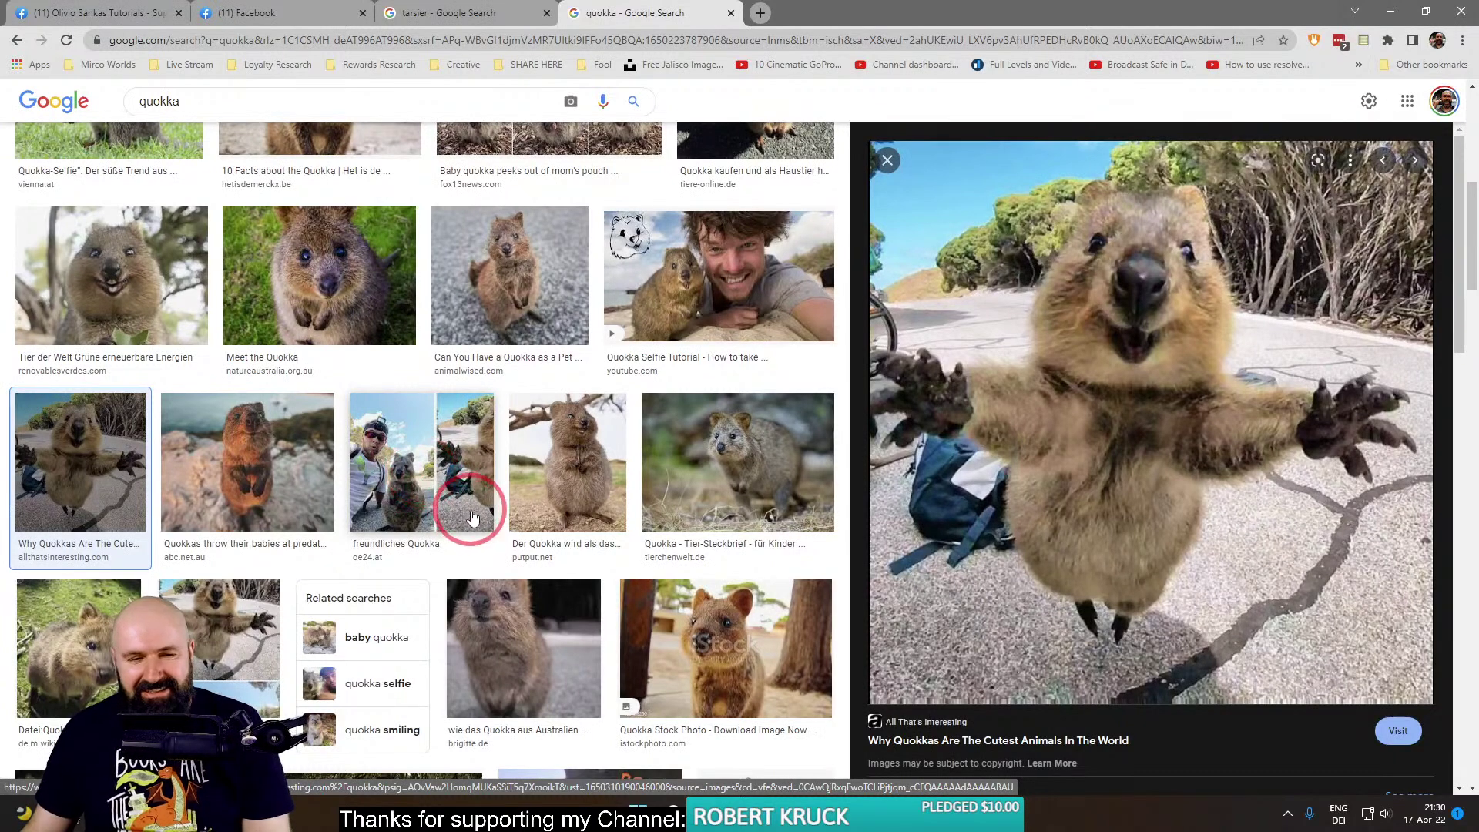
{"action": "left_click", "coordinate": [589, 493]}
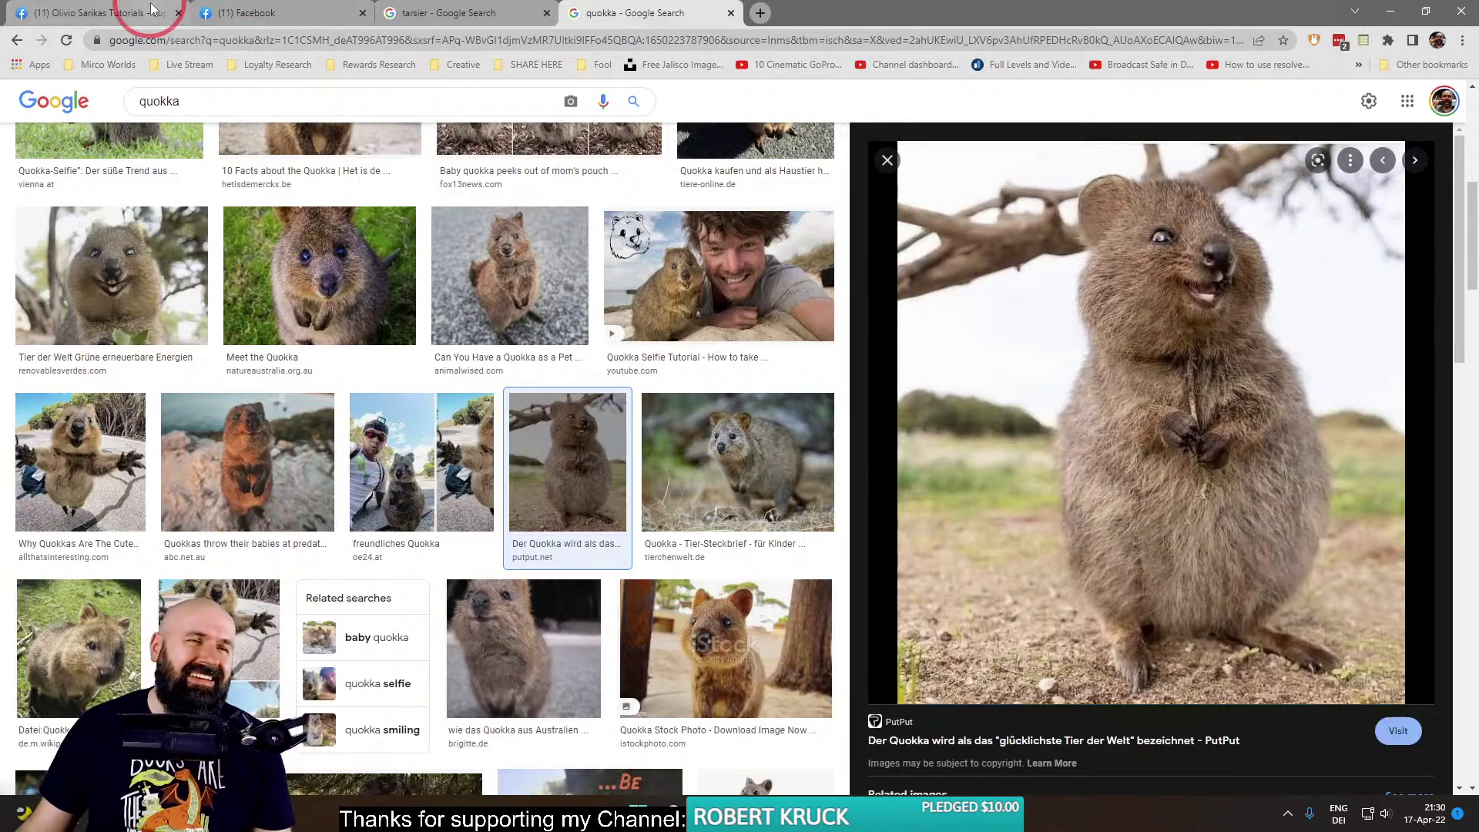
{"action": "left_click", "coordinate": [115, 14]}
{"action": "left_click", "coordinate": [251, 9]}
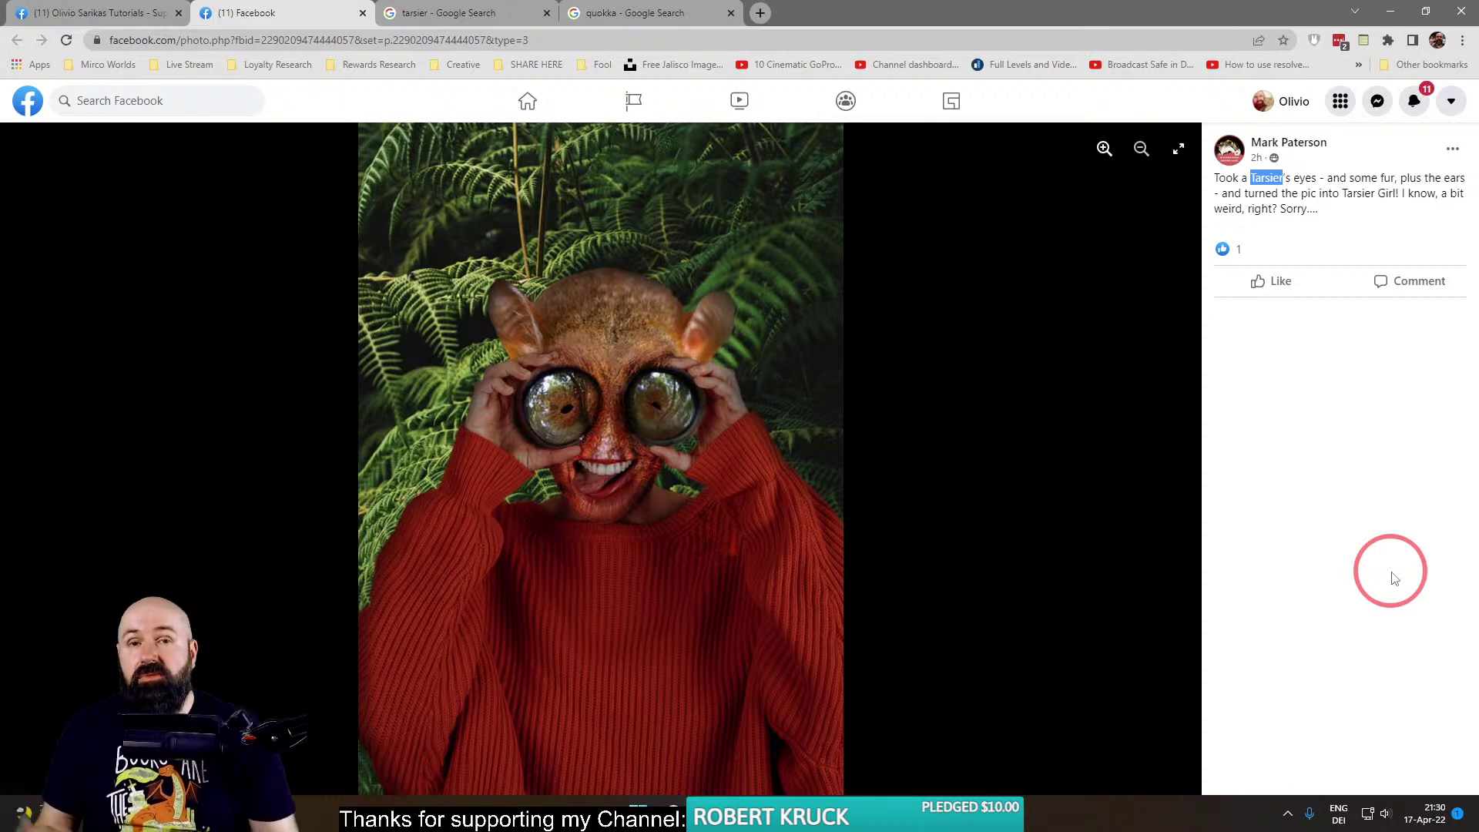
Reuse the quokka image search tab to search for images of "grimm tv show".
{"action": "left_click", "coordinate": [664, 13]}
{"action": "left_click", "coordinate": [319, 102]}
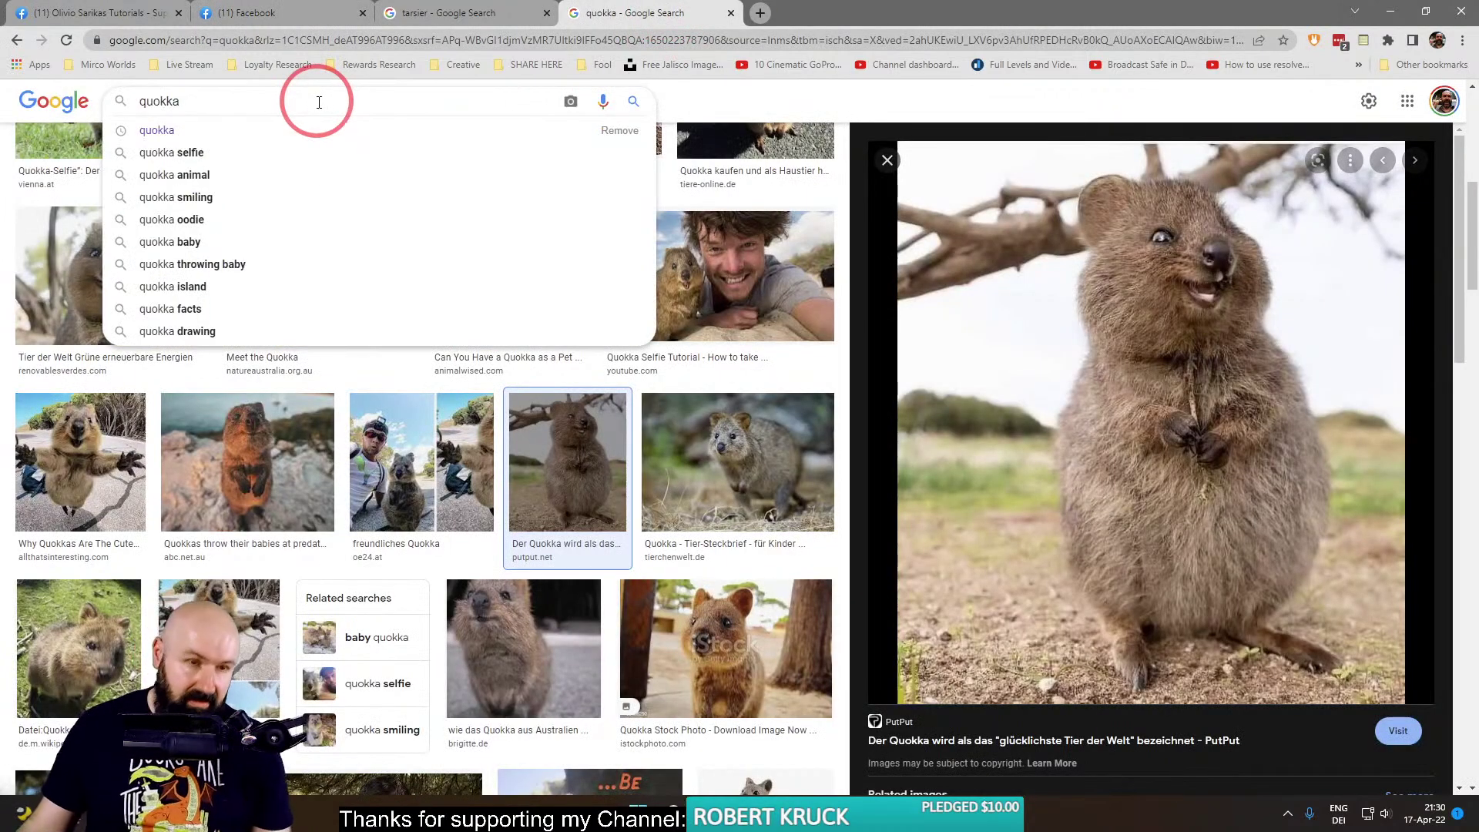
{"action": "type", "text": "grimm tv sh"}
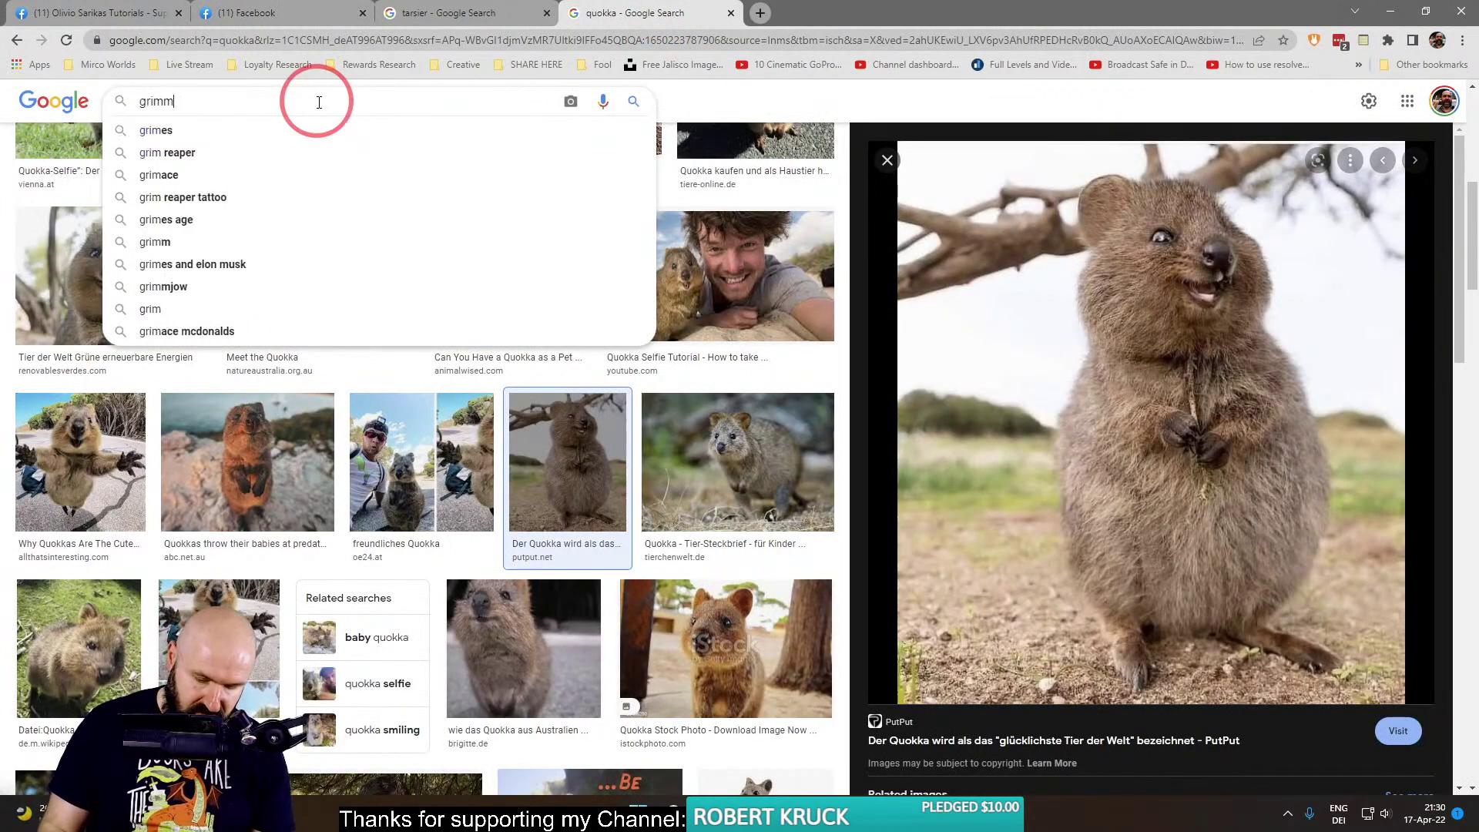
{"action": "type", "text": "ow"}
{"action": "key", "text": "Return"}
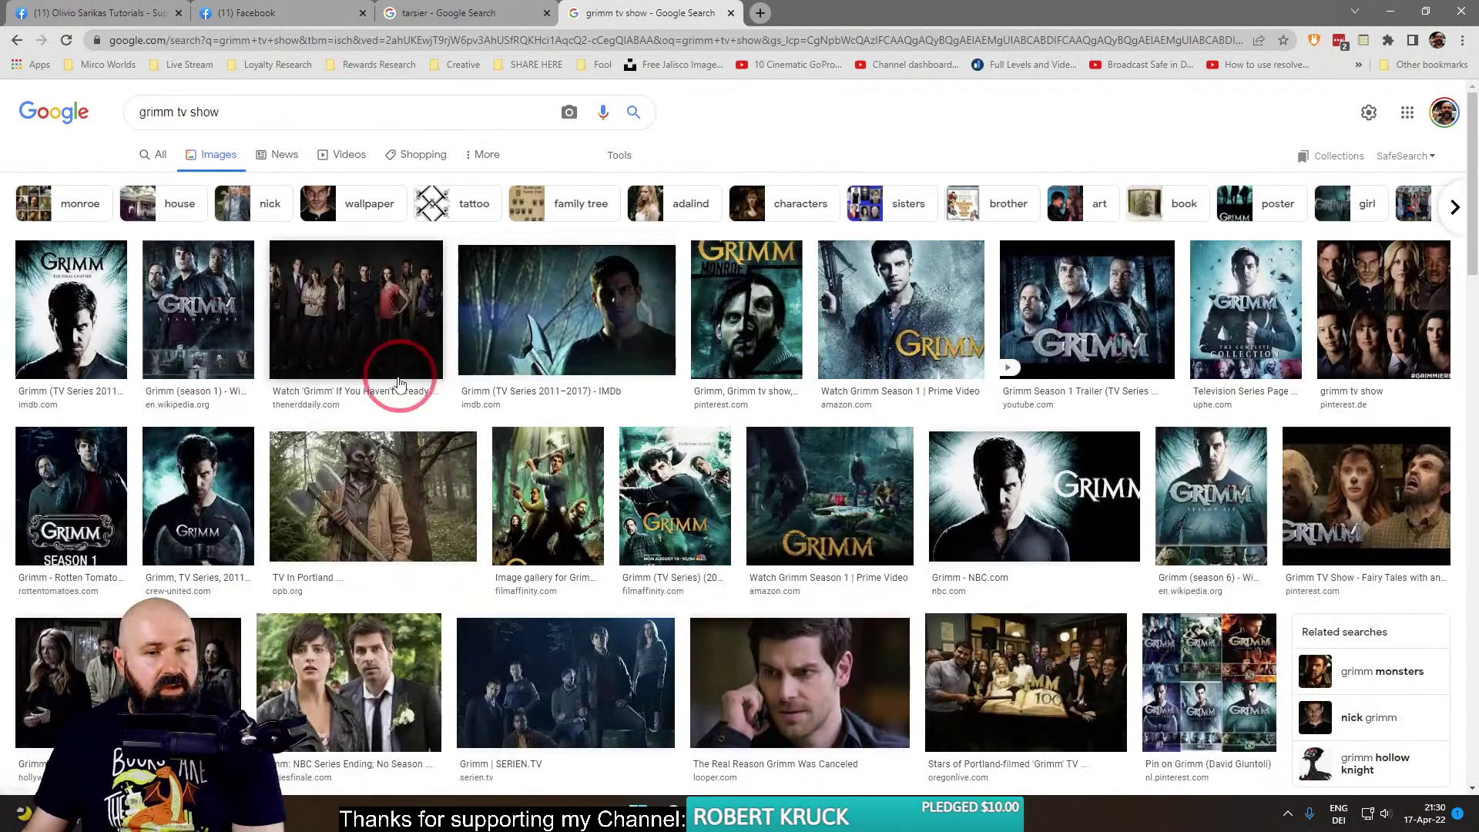
Preview the Grimm pictures with animal-like faces and look through the image results for more creature characters.
{"action": "left_click", "coordinate": [1343, 508]}
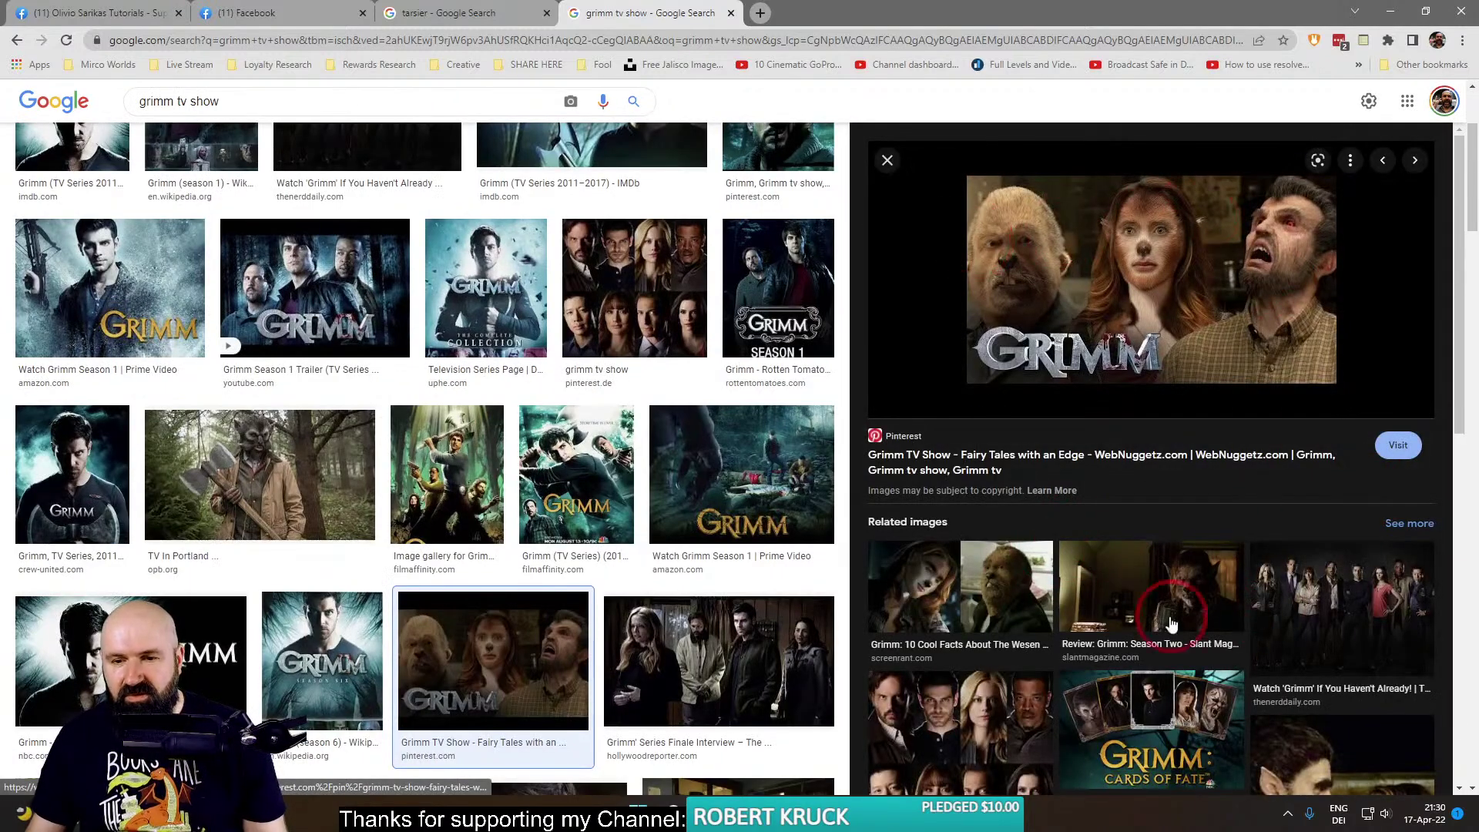
{"action": "left_click", "coordinate": [964, 603]}
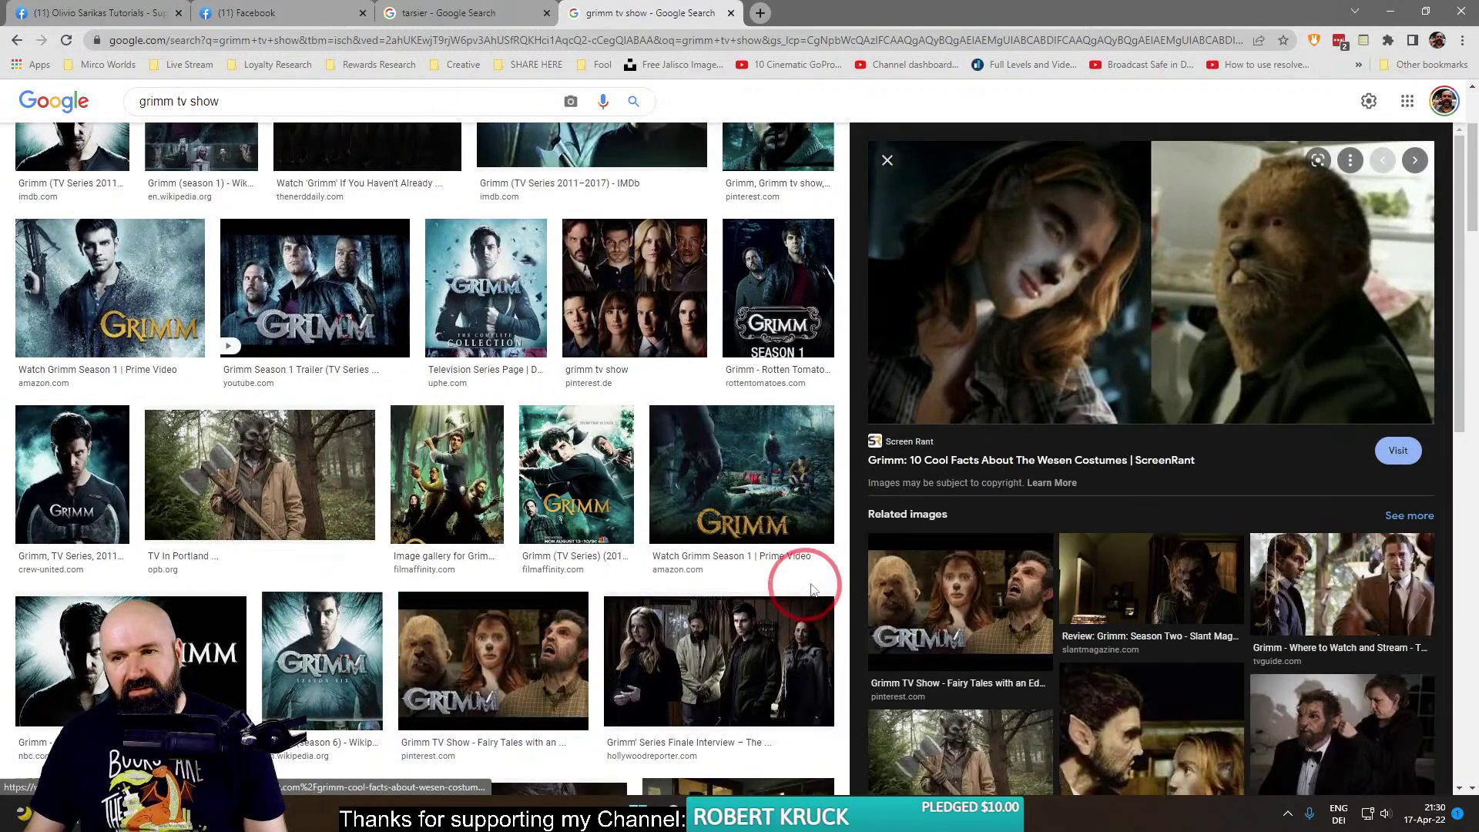
{"action": "scroll", "coordinate": [661, 521], "scroll_direction": "down", "scroll_amount": 5}
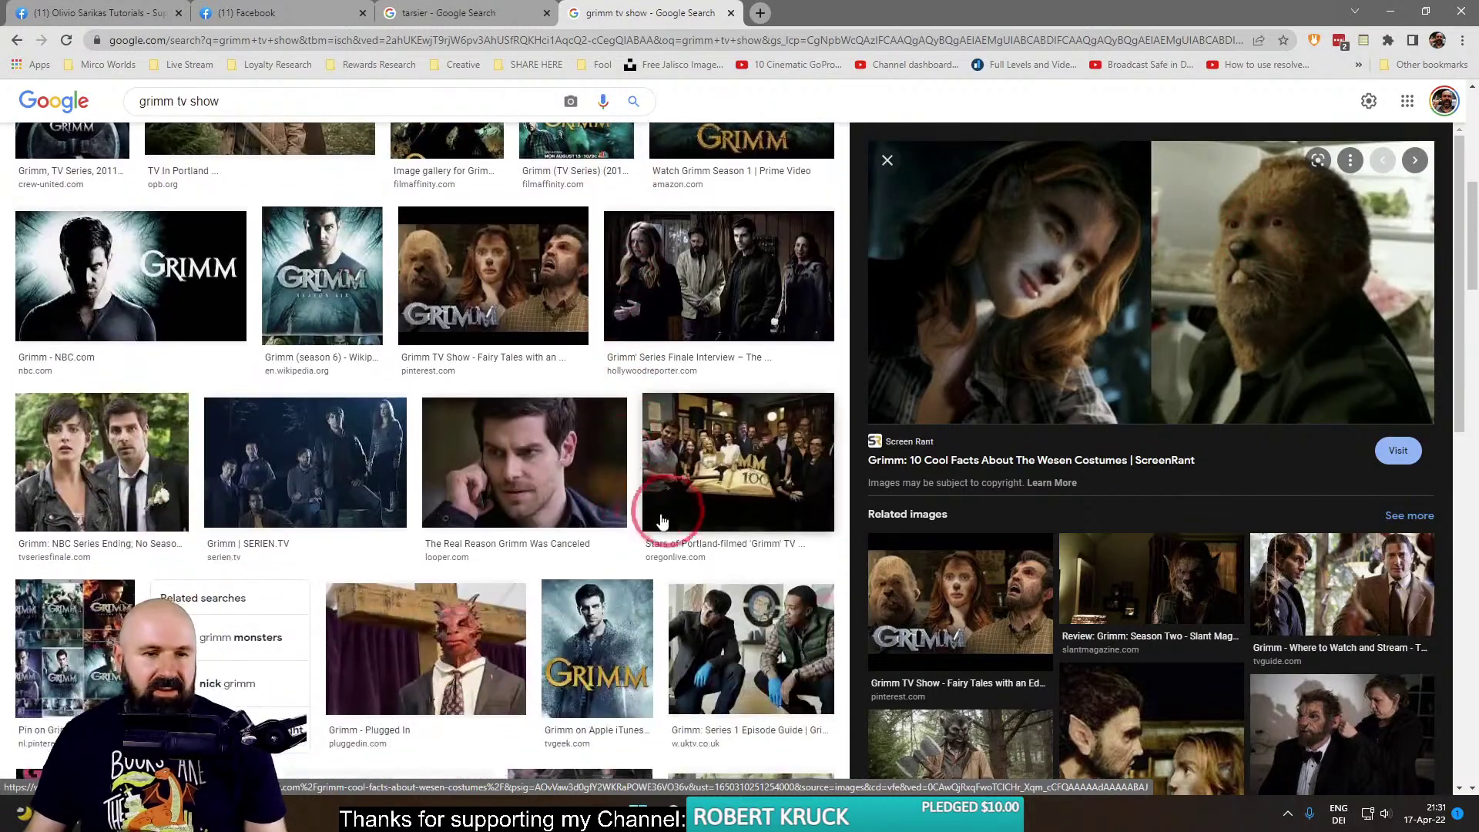
{"action": "scroll", "coordinate": [661, 522], "scroll_direction": "down", "scroll_amount": 5}
{"action": "scroll", "coordinate": [669, 530], "scroll_direction": "down", "scroll_amount": 5}
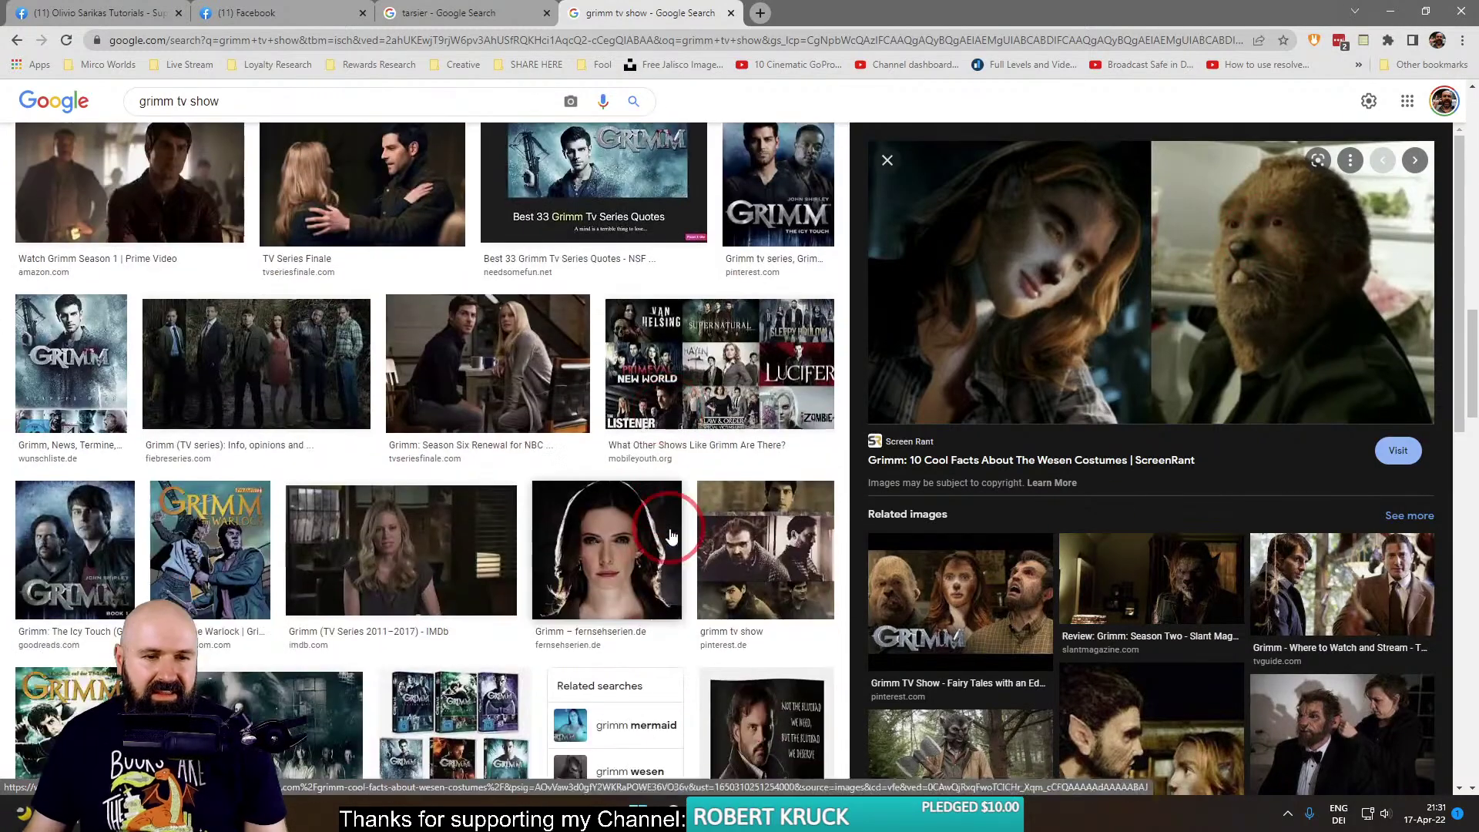
{"action": "scroll", "coordinate": [672, 535], "scroll_direction": "down", "scroll_amount": 15}
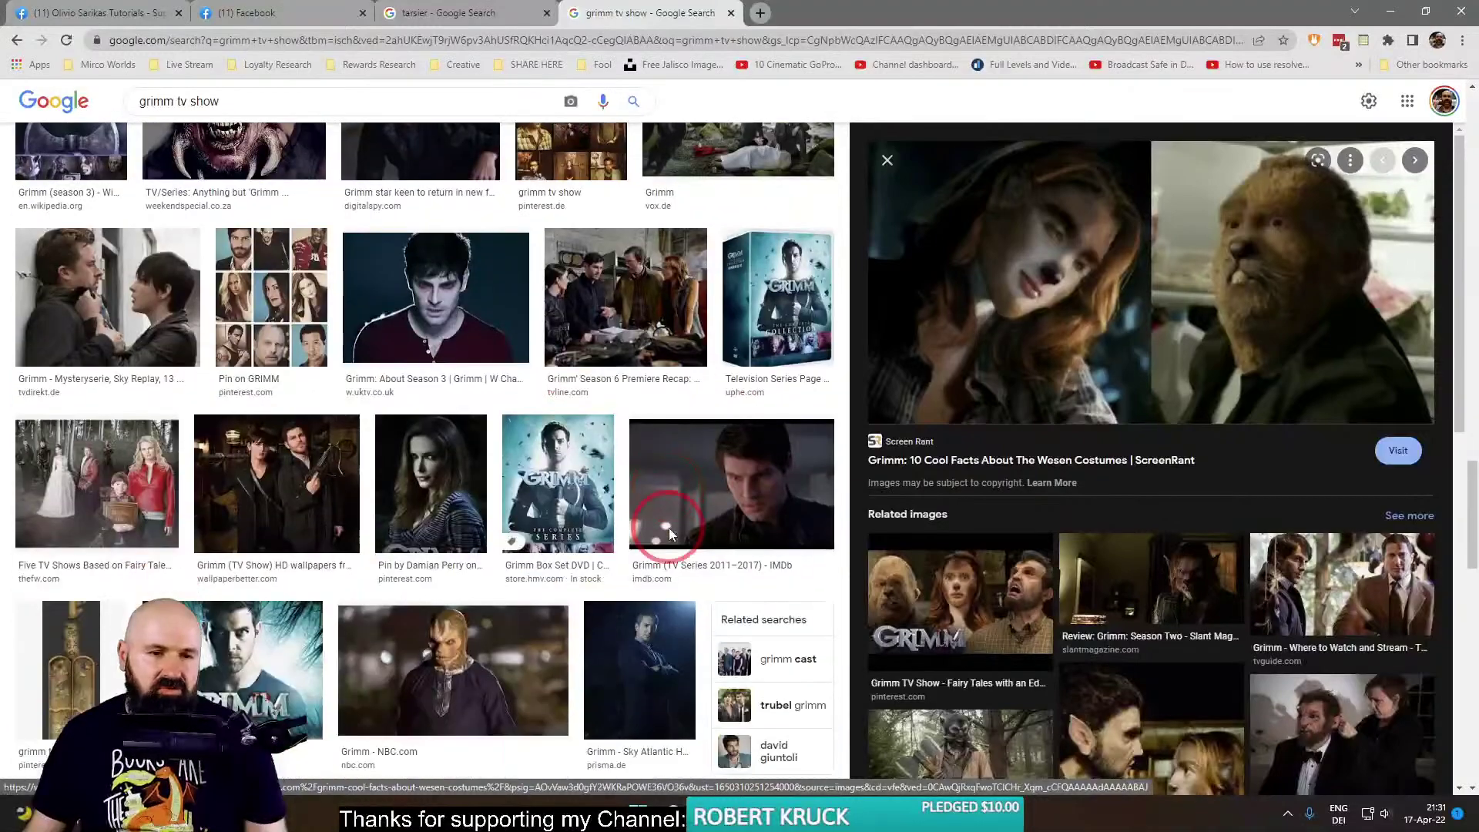
{"action": "scroll", "coordinate": [670, 524], "scroll_direction": "down", "scroll_amount": 6}
{"action": "scroll", "coordinate": [685, 518], "scroll_direction": "up", "scroll_amount": 10}
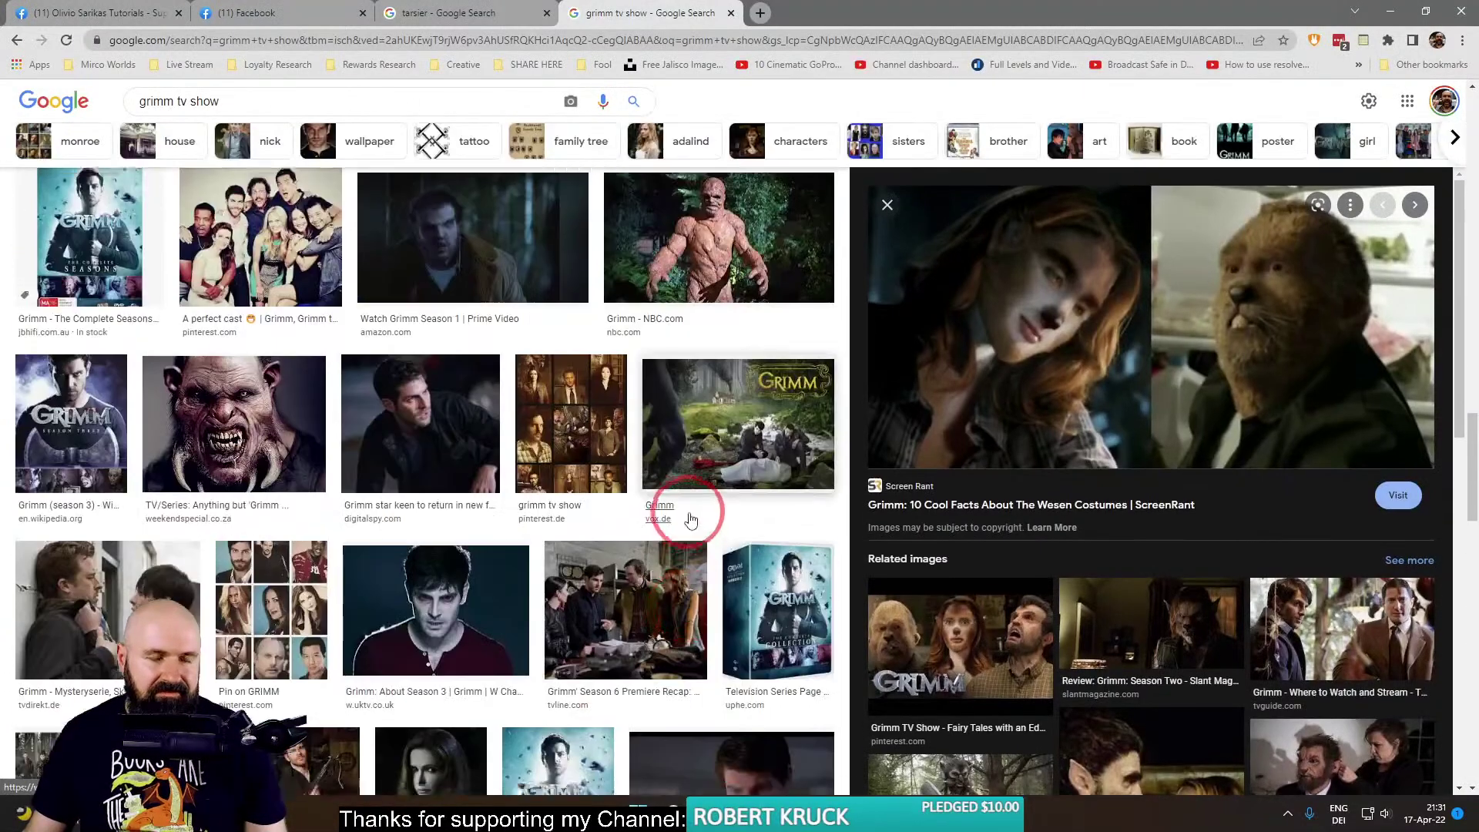
{"action": "scroll", "coordinate": [690, 521], "scroll_direction": "down", "scroll_amount": 5}
Narrow the Grimm image results to "monroe" and preview the "monster book and makeup effects" photo.
{"action": "left_click_drag", "start_coordinate": [178, 100], "coordinate": [288, 102]}
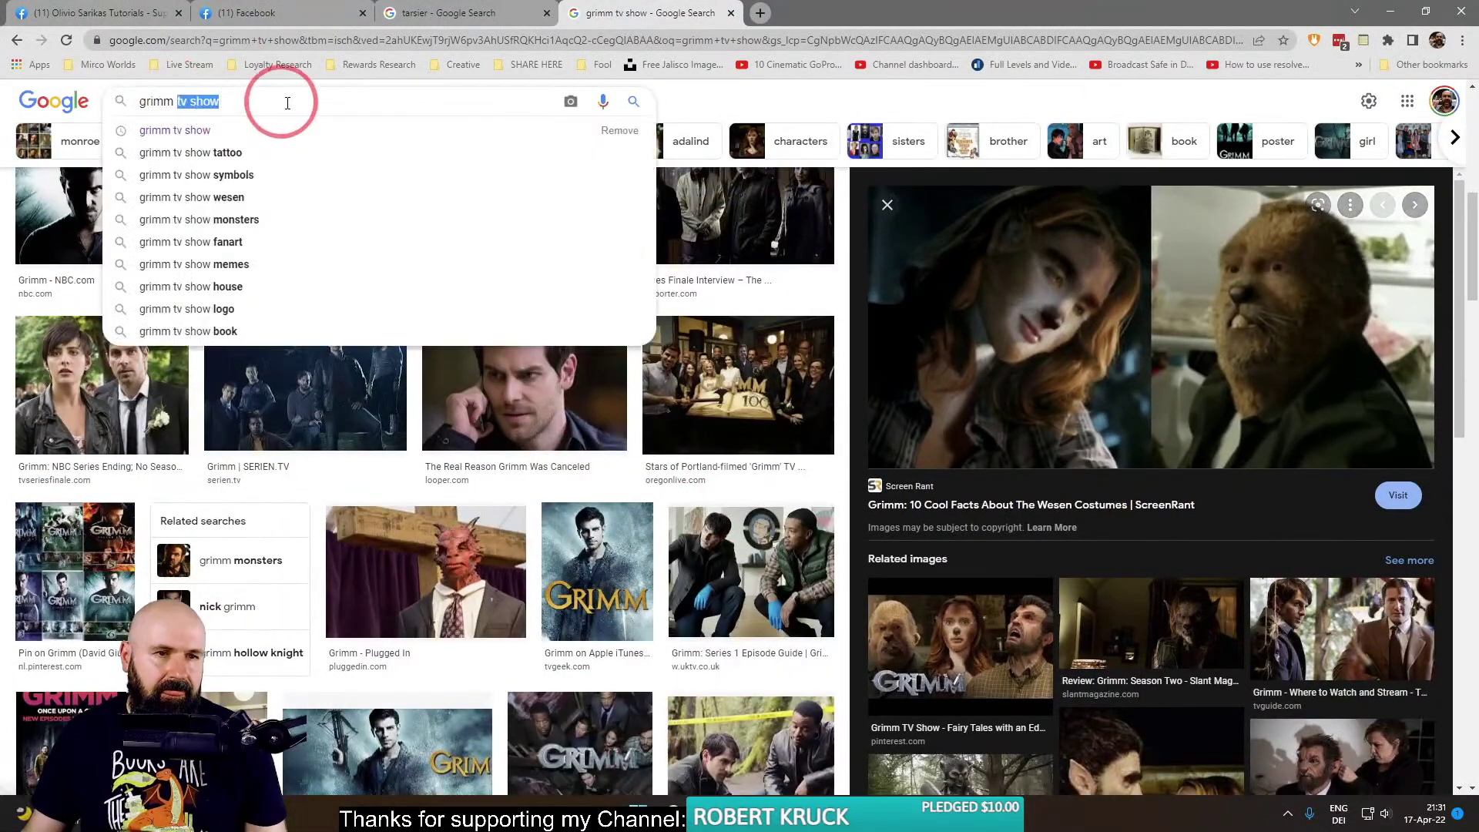
{"action": "left_click", "coordinate": [69, 142]}
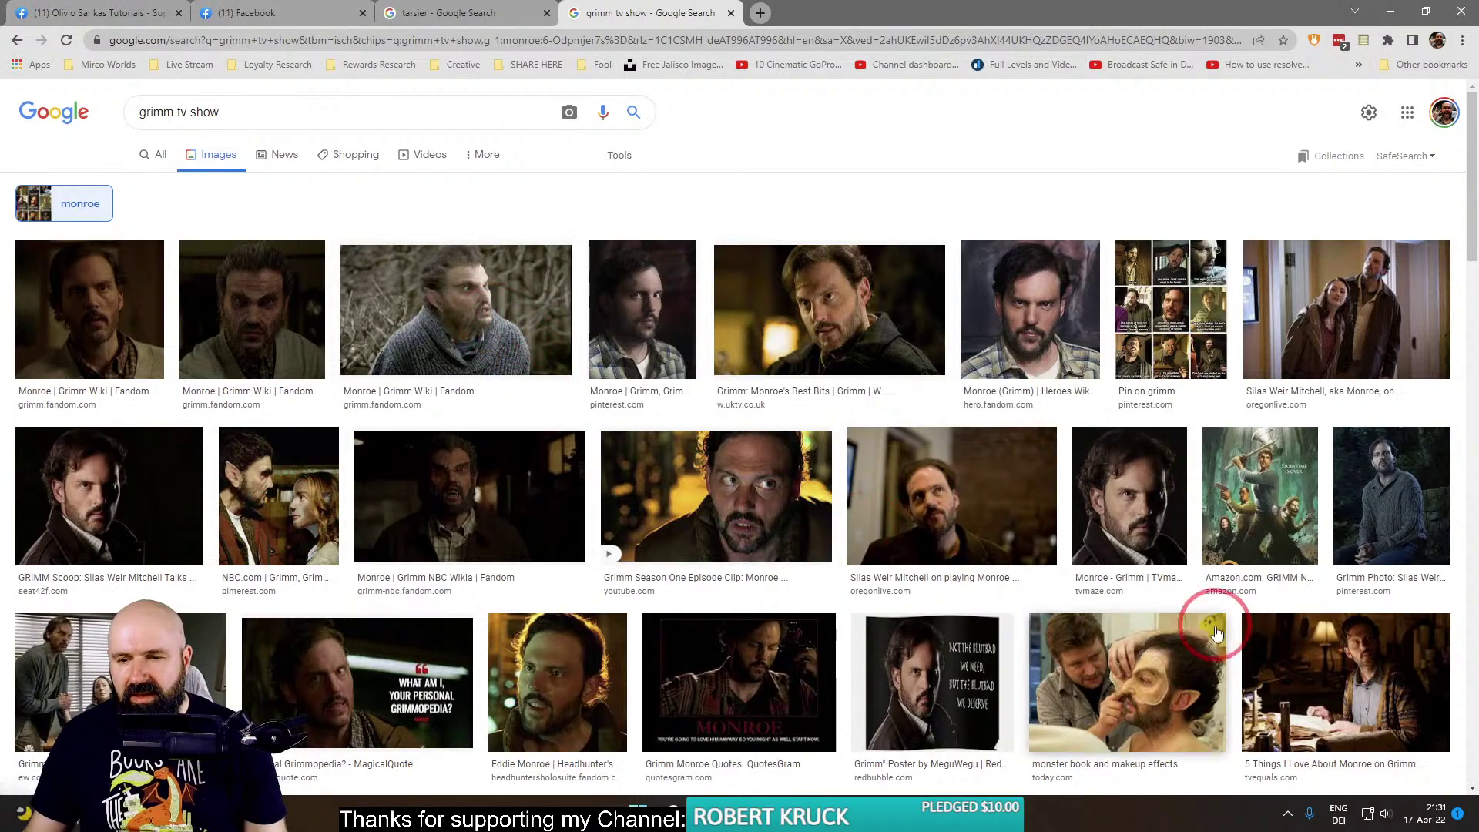
{"action": "left_click", "coordinate": [1131, 683]}
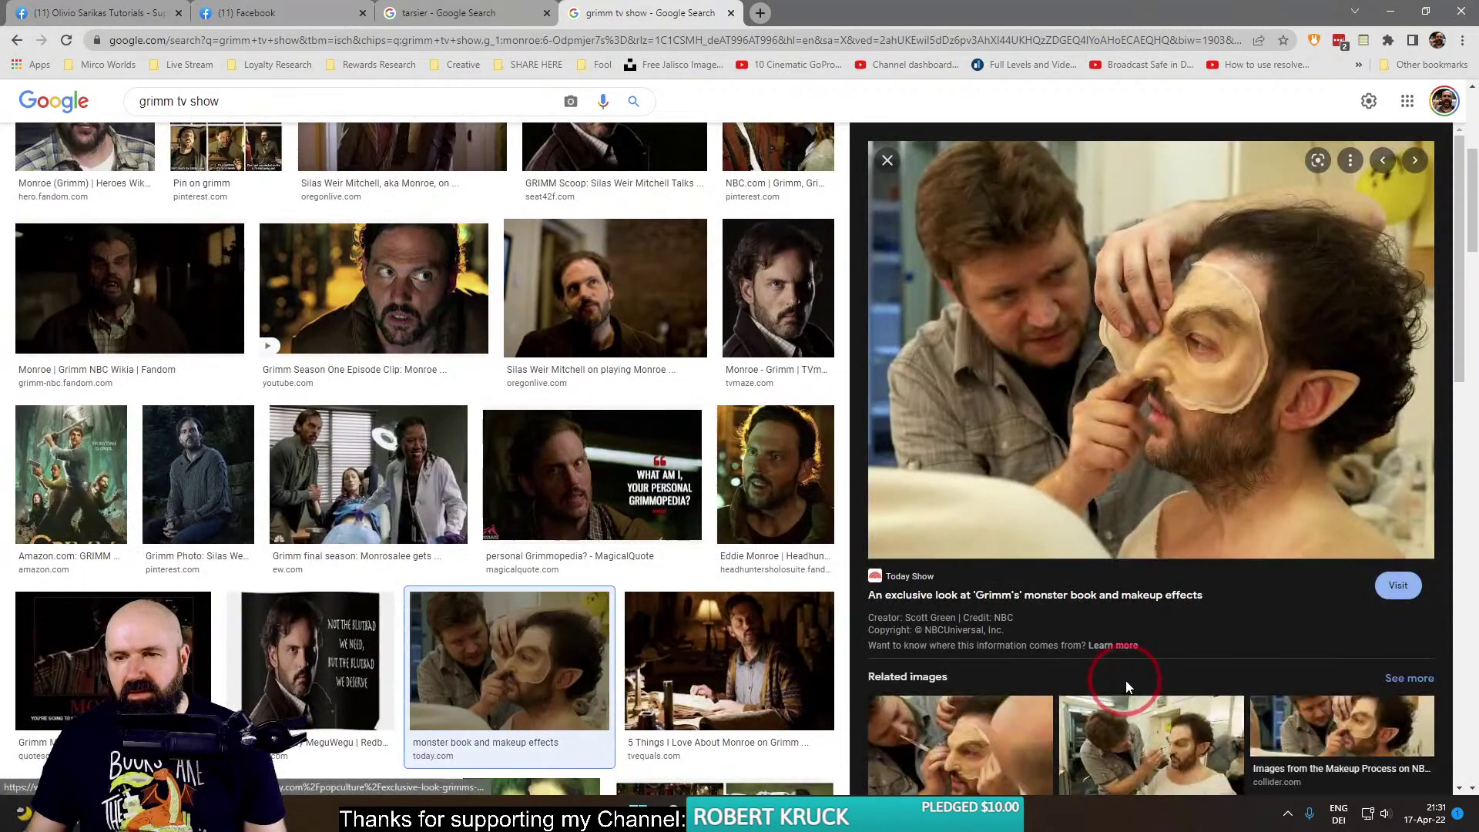
{"action": "scroll", "coordinate": [662, 554], "scroll_direction": "down", "scroll_amount": 4}
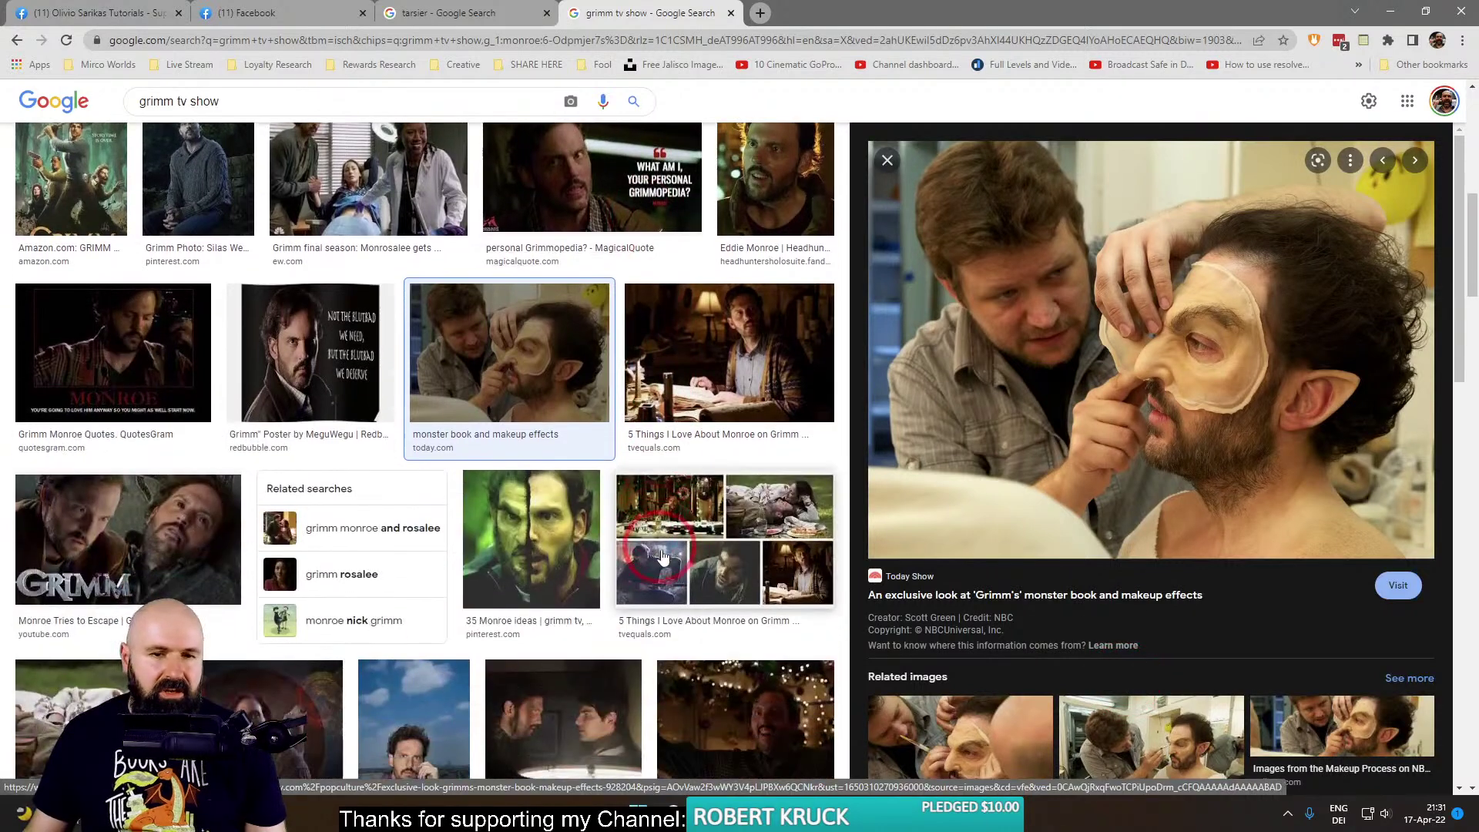
Preview the green split-face Monroe picture, close the Grimm image search, and return to the Tarsier Girl entry.
{"action": "scroll", "coordinate": [688, 554], "scroll_direction": "down", "scroll_amount": 3}
{"action": "left_click", "coordinate": [505, 354]}
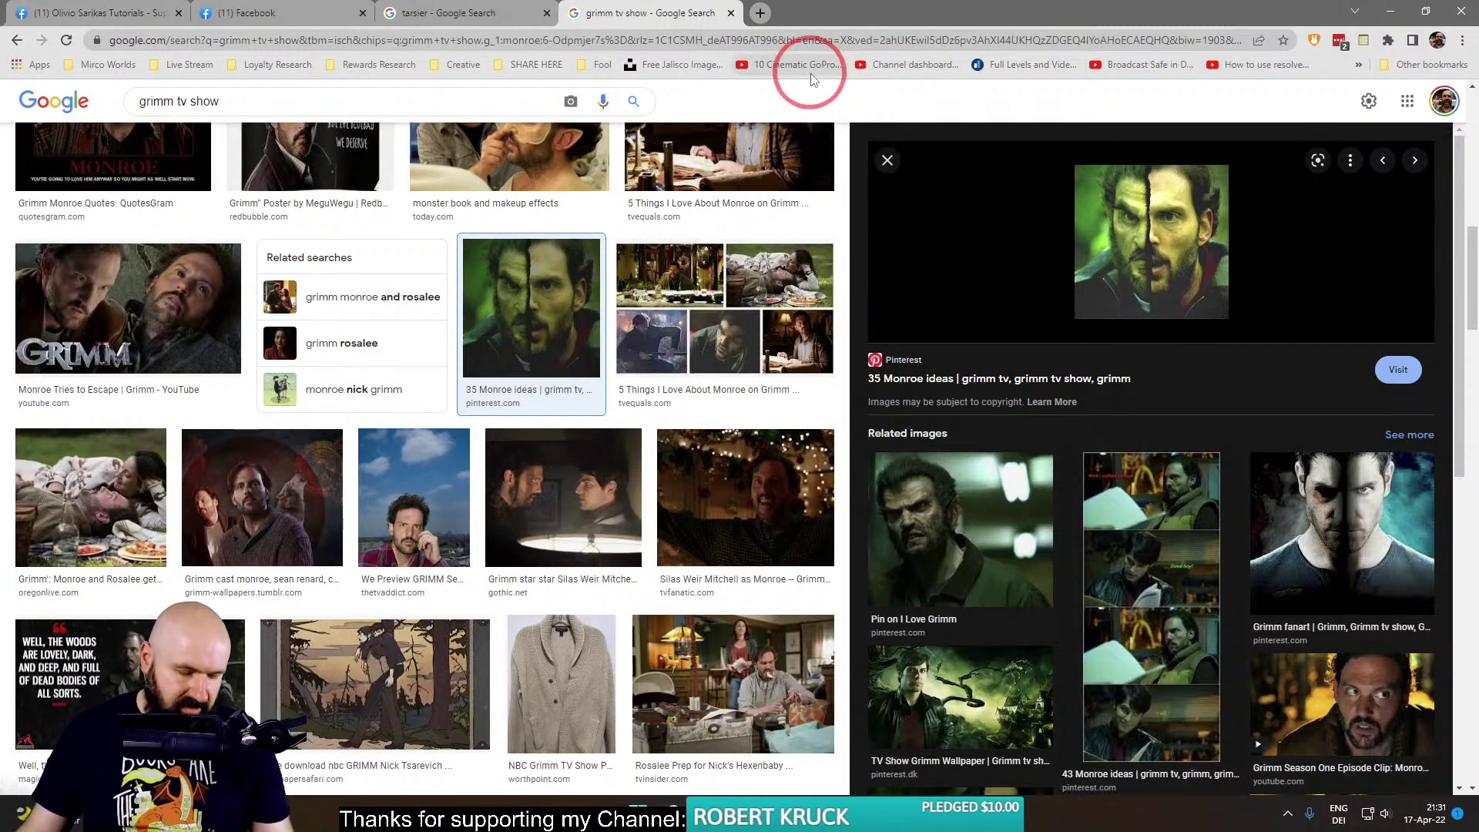
{"action": "key", "text": "ctrl+shift+Tab"}
{"action": "left_click", "coordinate": [163, 13]}
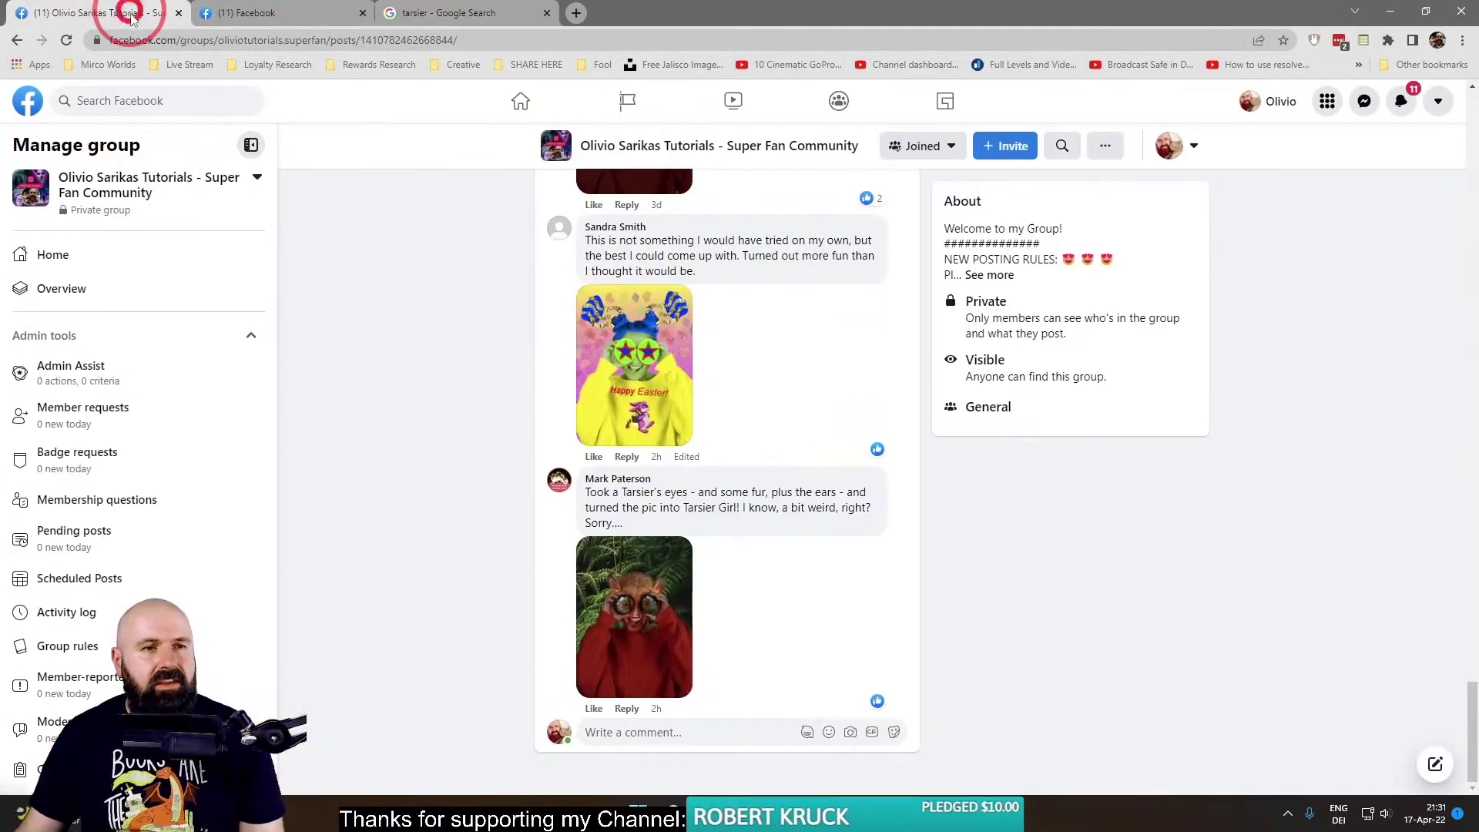
{"action": "left_click", "coordinate": [307, 15]}
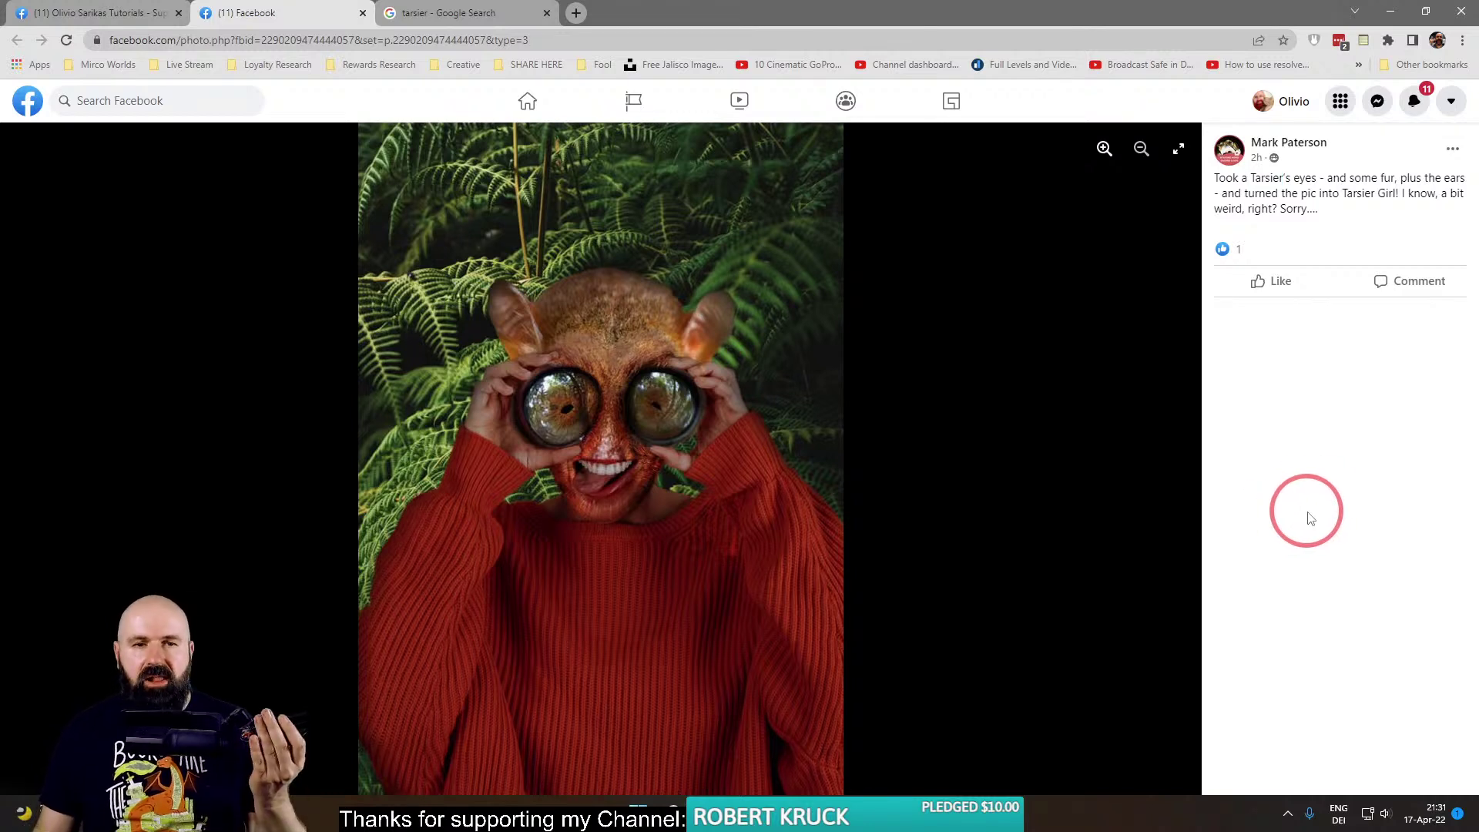
Enlarge the Tarsier Girl picture further and bring the head with its fur and ear edges into view.
{"action": "left_click", "coordinate": [1102, 154]}
{"action": "left_click", "coordinate": [1103, 150]}
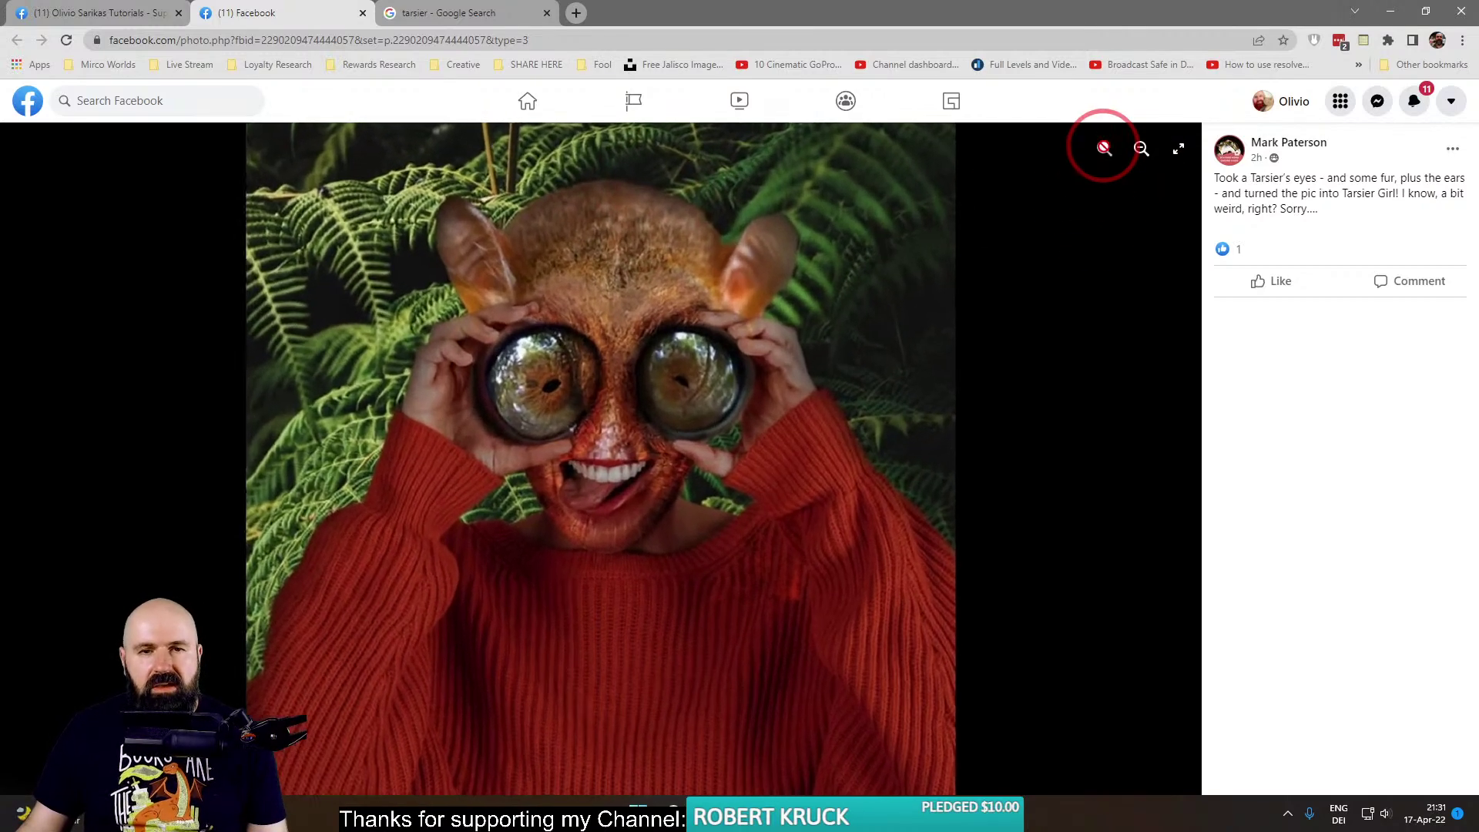
{"action": "left_click", "coordinate": [784, 379]}
{"action": "left_click_drag", "start_coordinate": [717, 397], "coordinate": [609, 312]}
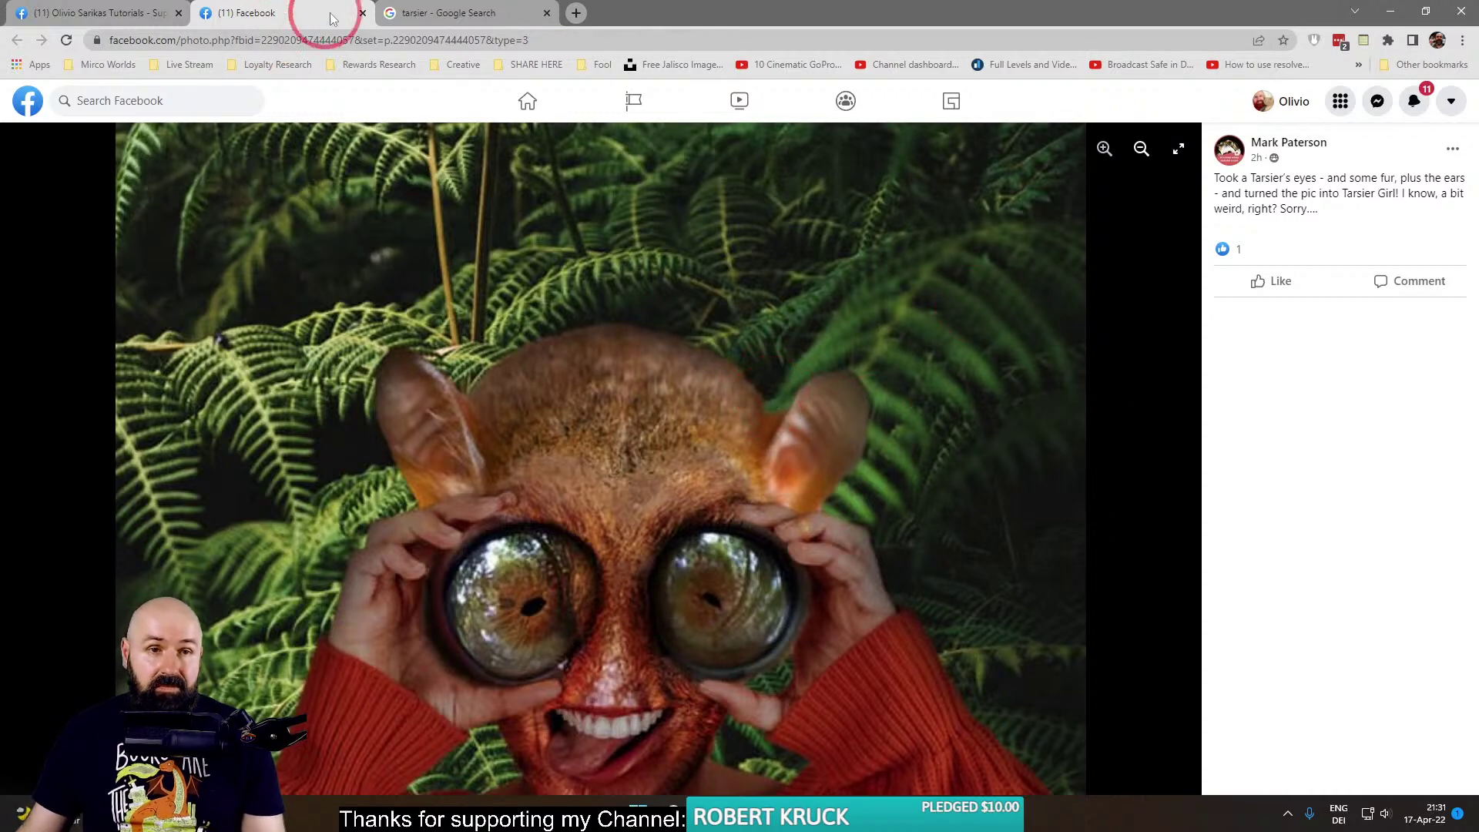
Reuse the tarsier search tab to search Google for "photoshop hair brush".
{"action": "left_click", "coordinate": [458, 13]}
{"action": "left_click", "coordinate": [97, 101]}
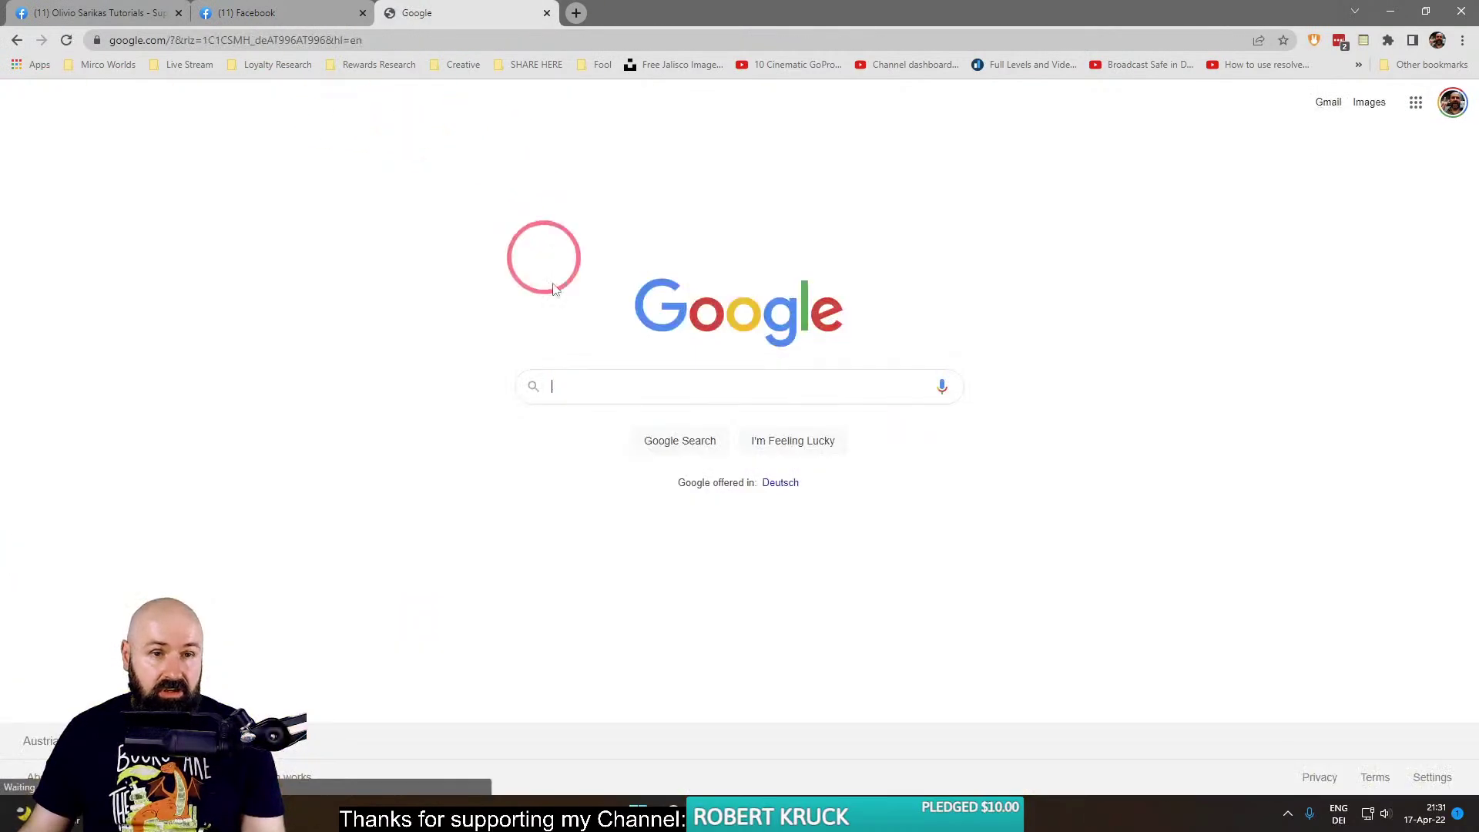
{"action": "left_click", "coordinate": [594, 391]}
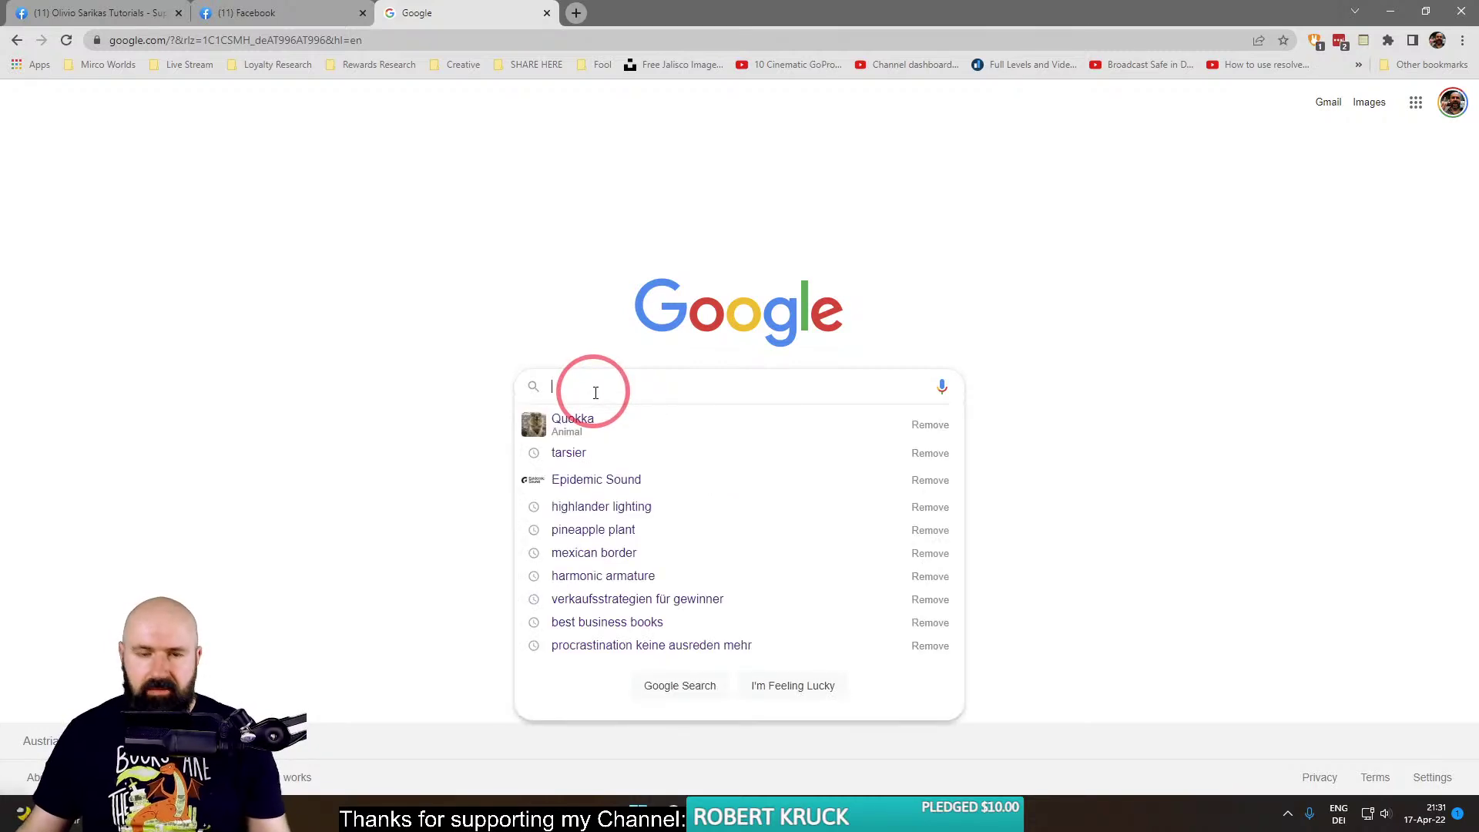
{"action": "type", "text": "phot"}
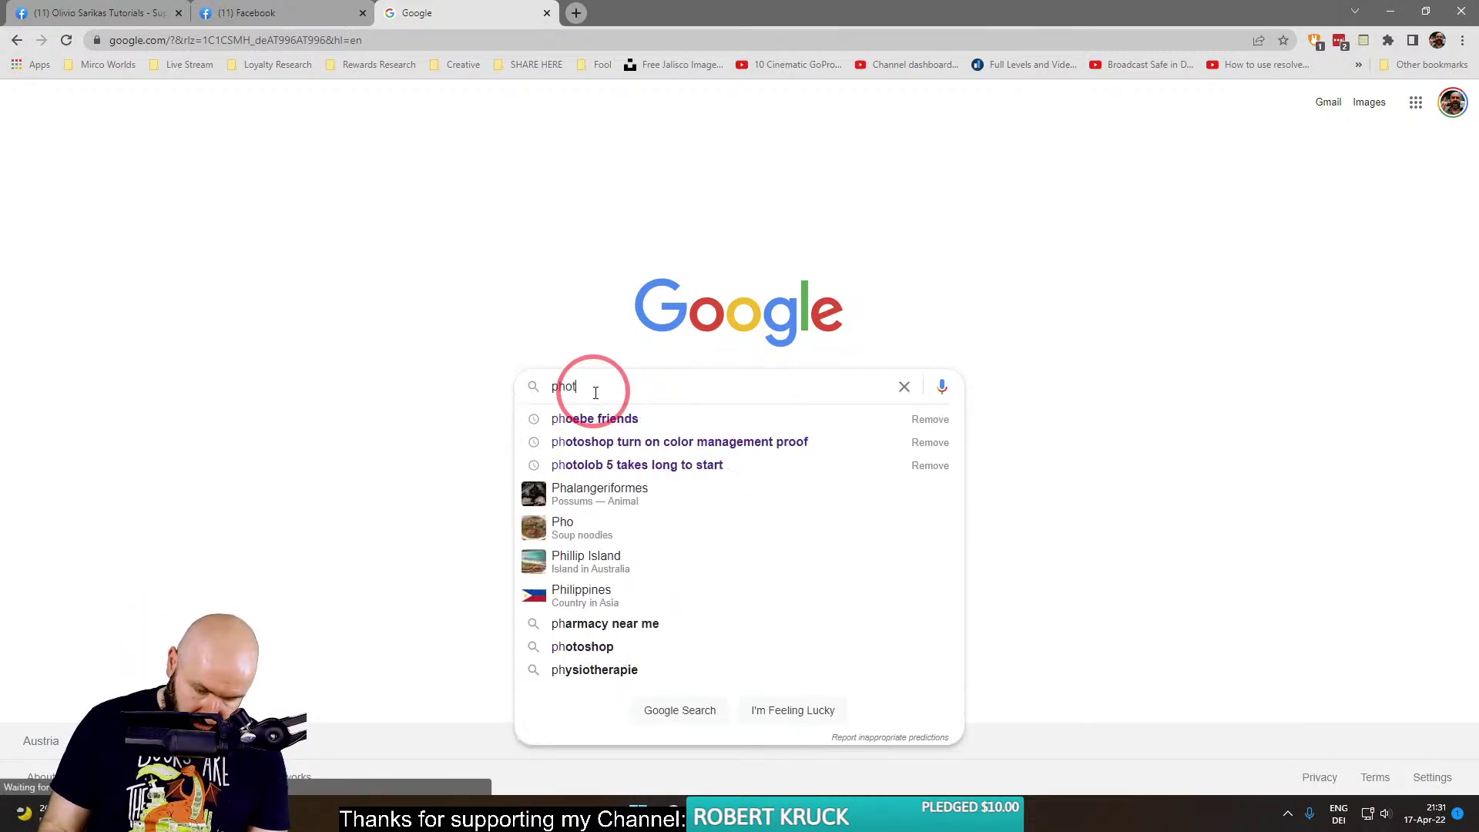
{"action": "type", "text": "os"}
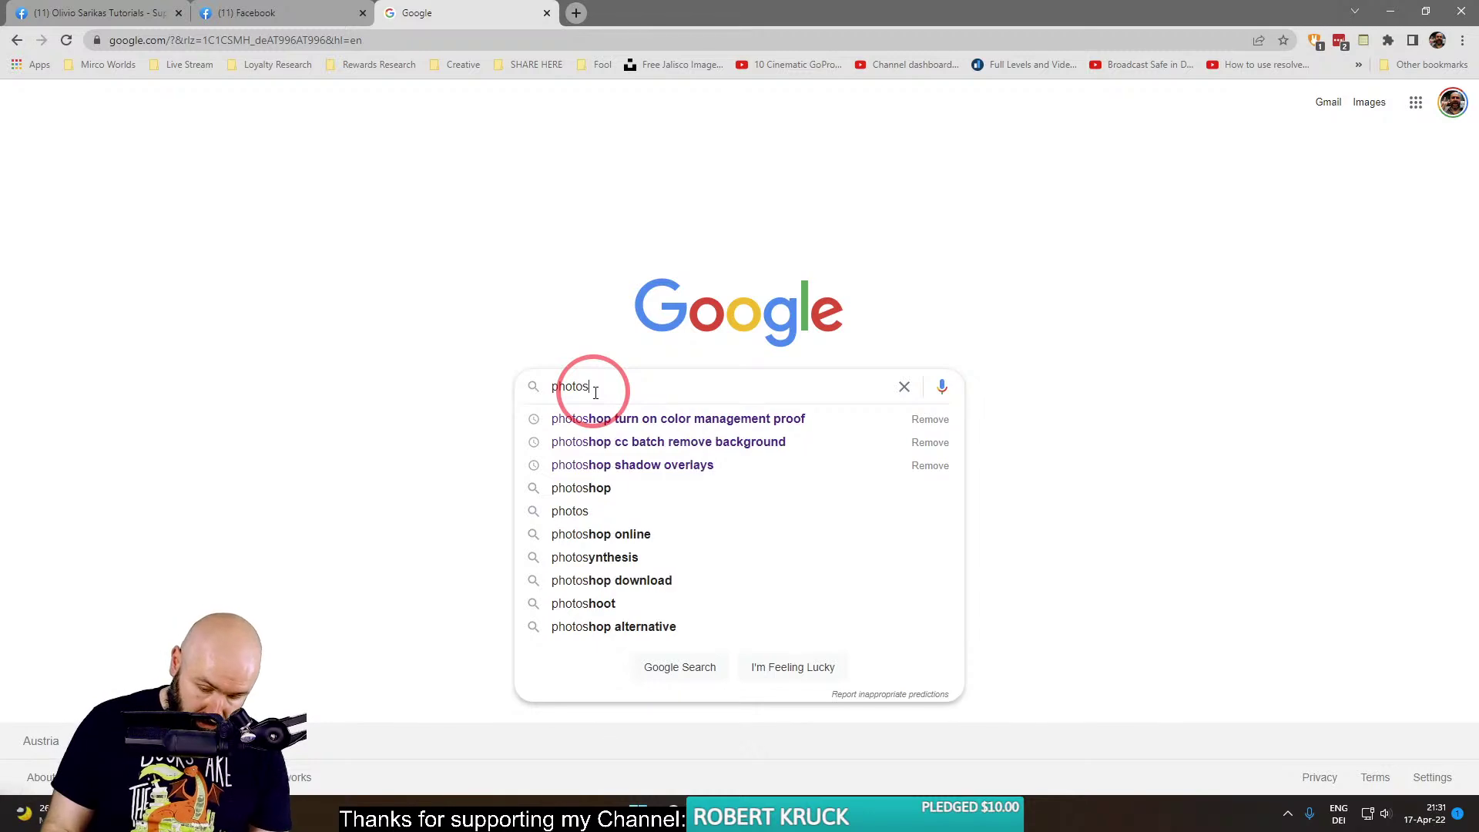
{"action": "type", "text": "hop hair brush"}
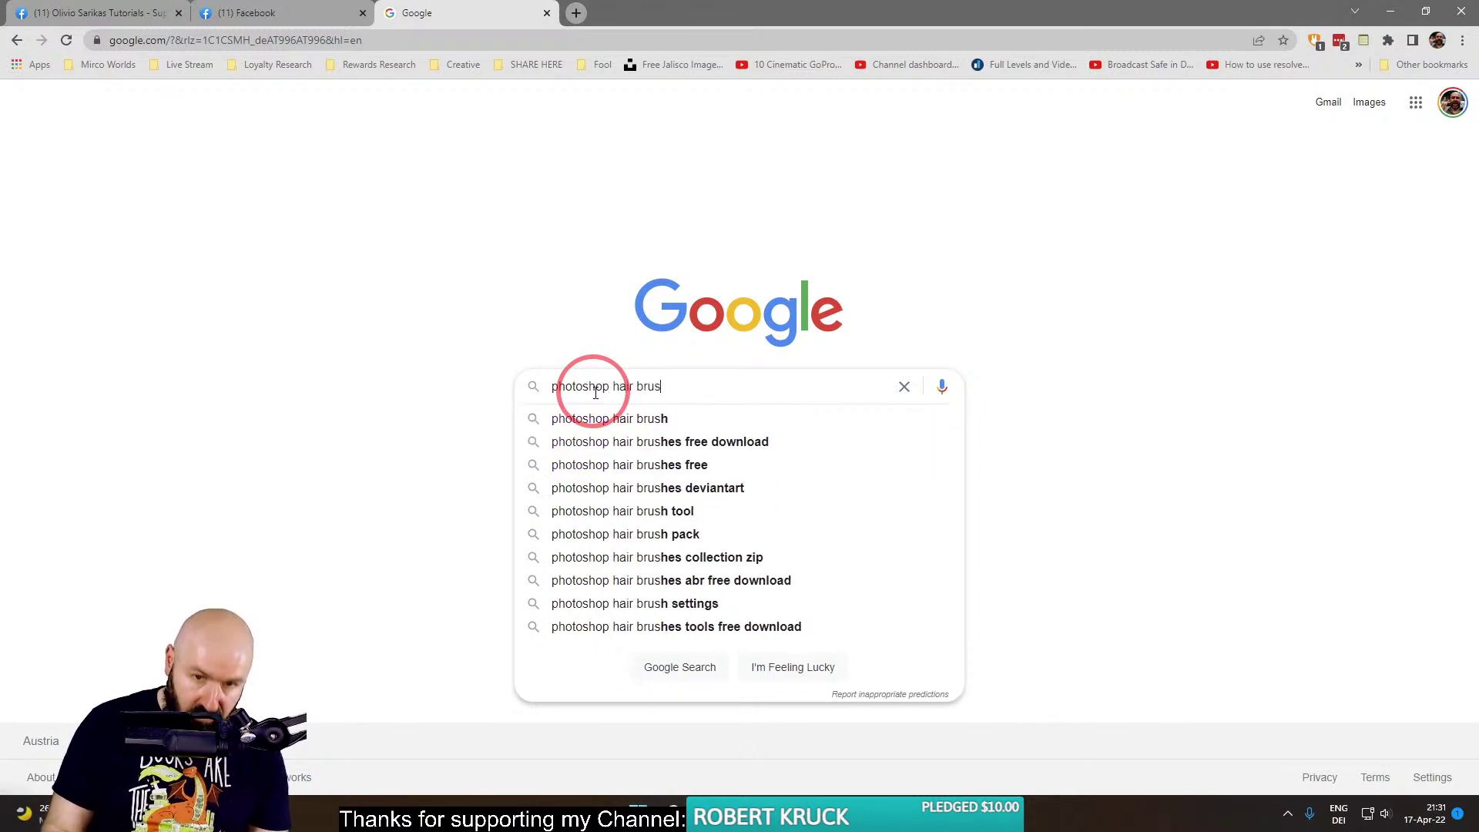
{"action": "key", "text": "Return"}
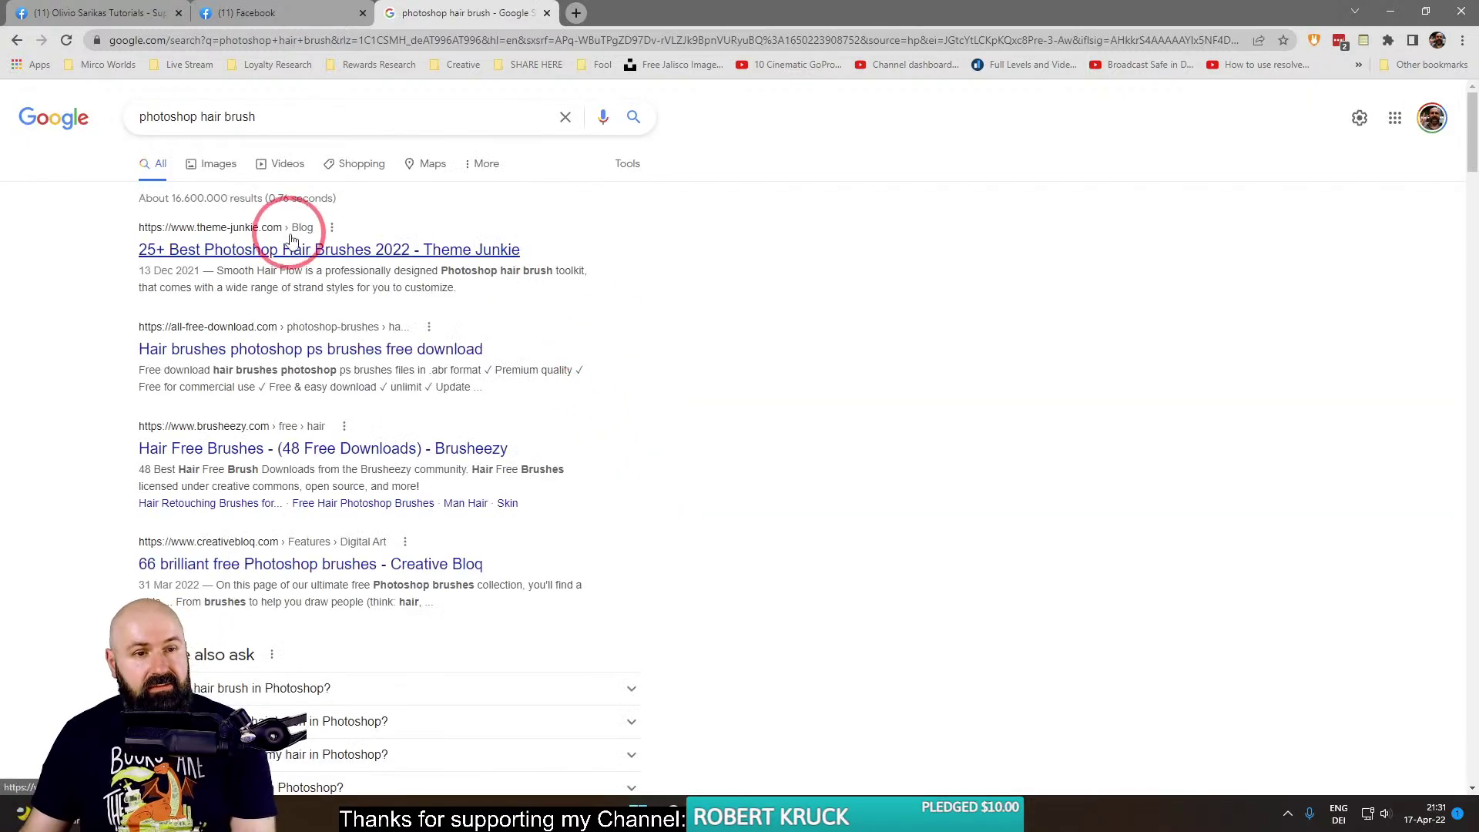
Skim Theme Junkie's "25+ Best Photoshop Hair Brushes 2022" article and return to the search results.
{"action": "left_click", "coordinate": [292, 249]}
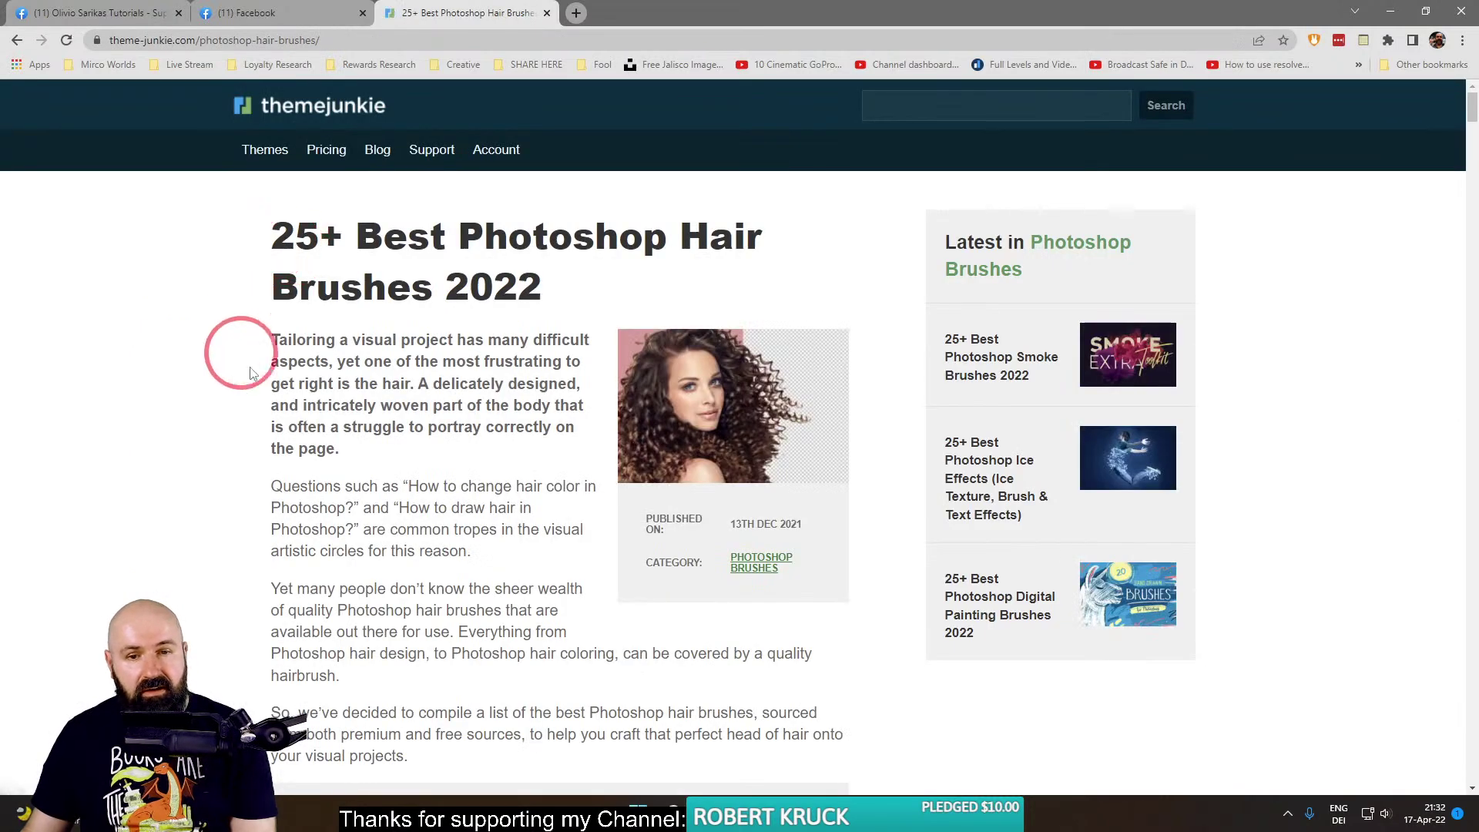
{"action": "scroll", "coordinate": [238, 353], "scroll_direction": "down", "scroll_amount": 5}
{"action": "left_click", "coordinate": [17, 39]}
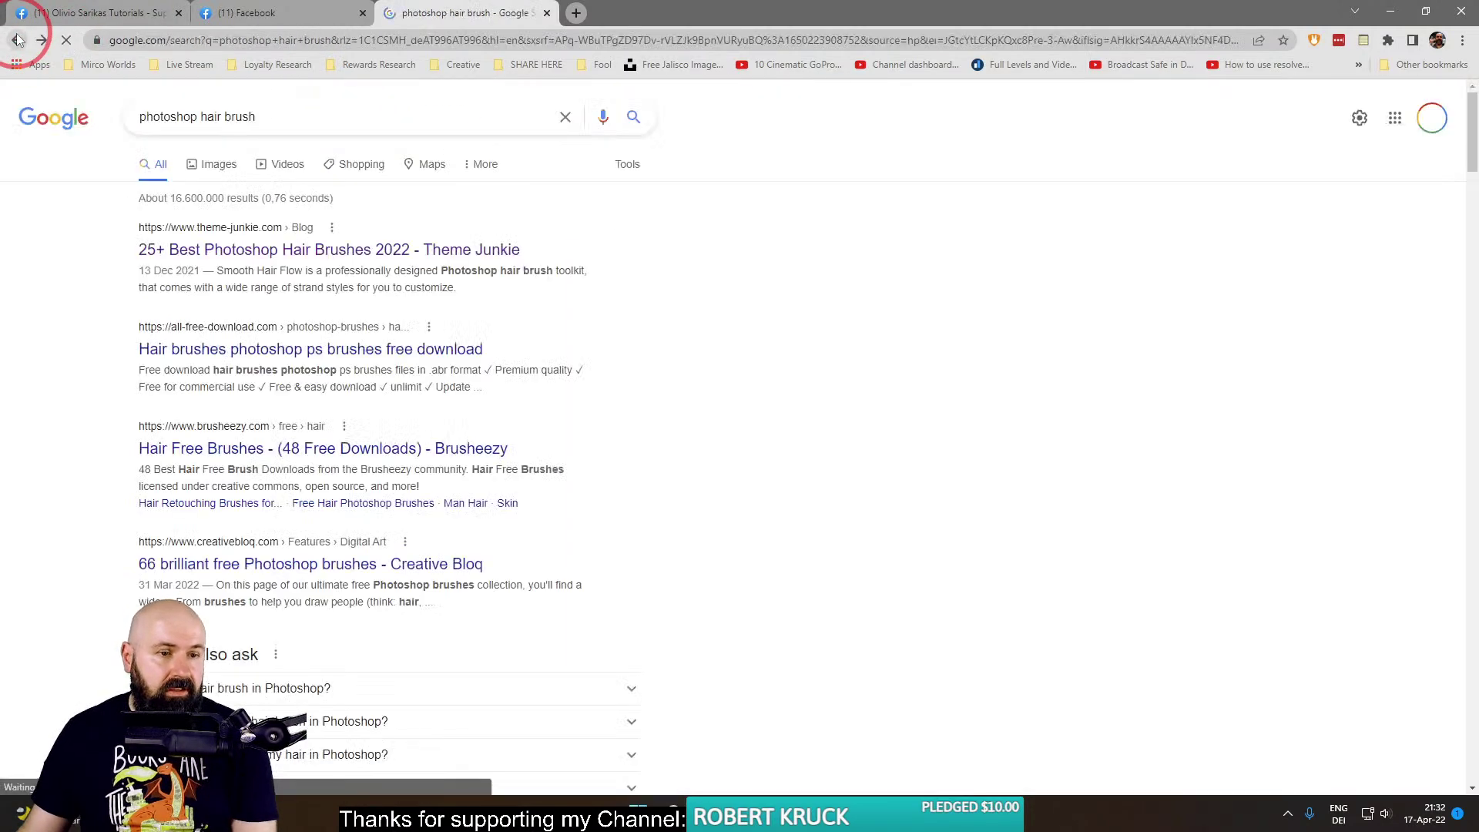
Show the image results for "photoshop hair brush" and look through the brush set samples.
{"action": "left_click", "coordinate": [222, 162]}
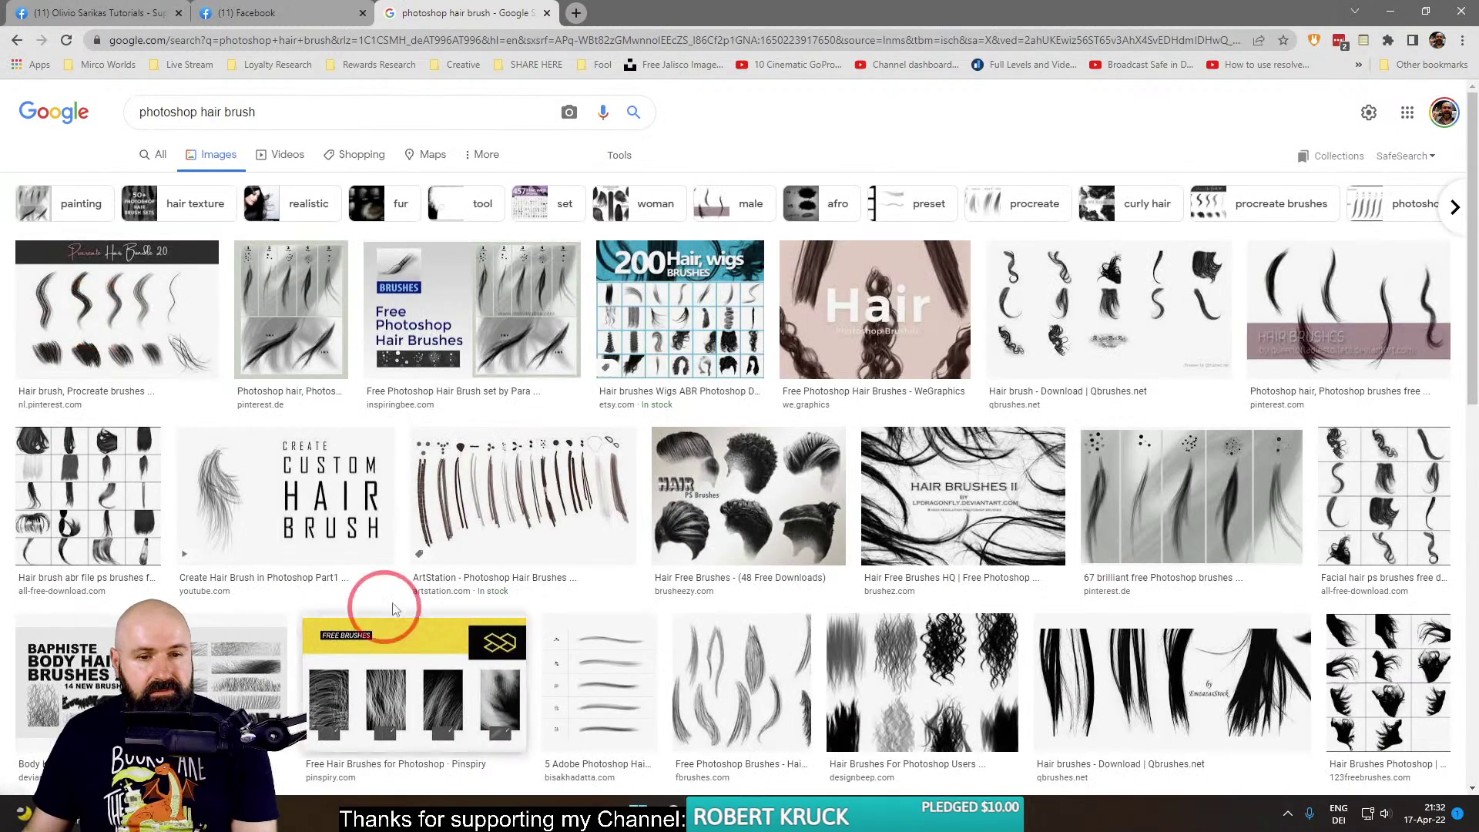
{"action": "scroll", "coordinate": [509, 592], "scroll_direction": "down", "scroll_amount": 5}
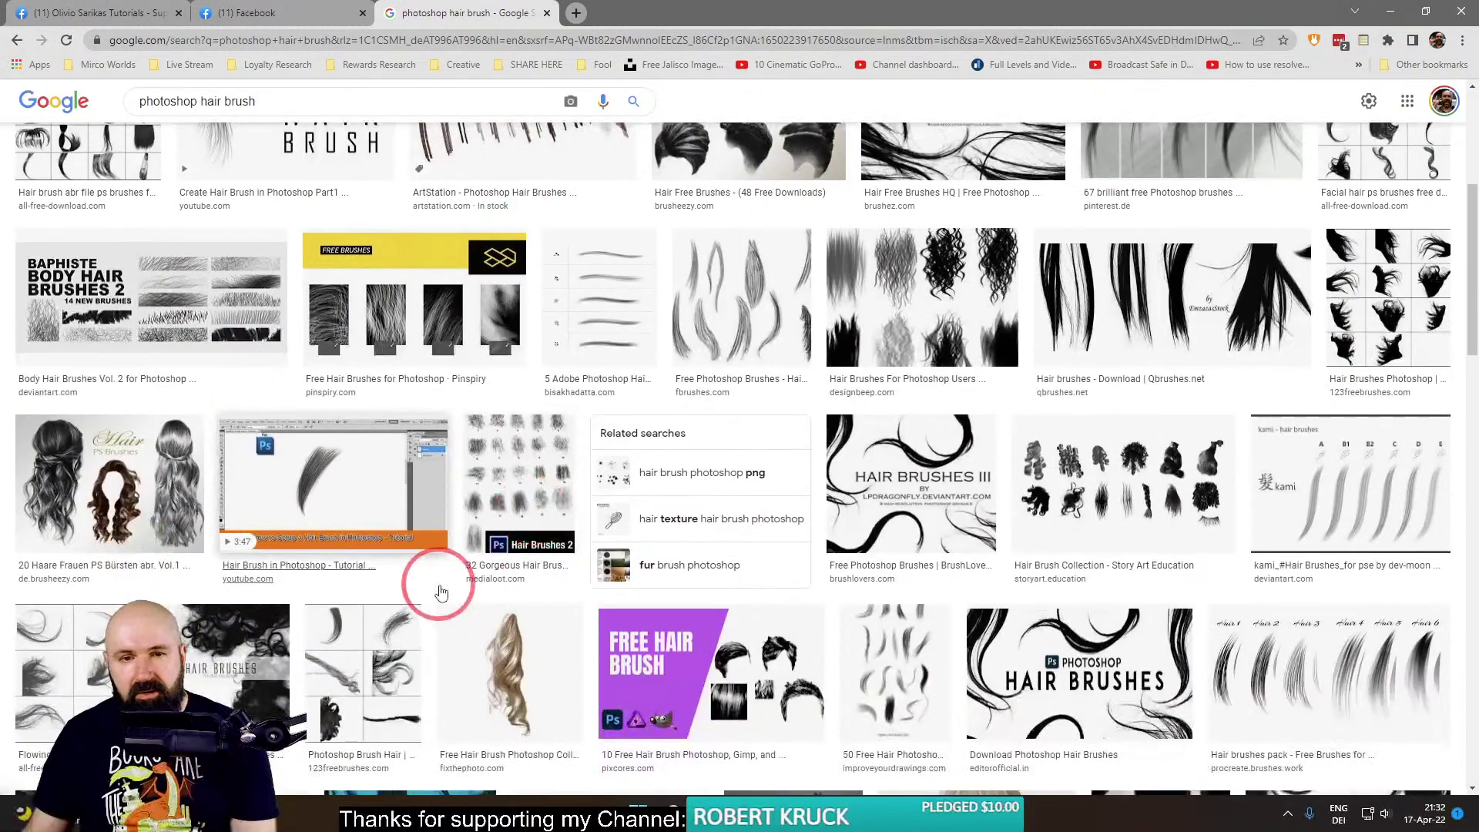
{"action": "scroll", "coordinate": [430, 588], "scroll_direction": "down", "scroll_amount": 3}
{"action": "scroll", "coordinate": [436, 589], "scroll_direction": "down", "scroll_amount": 4}
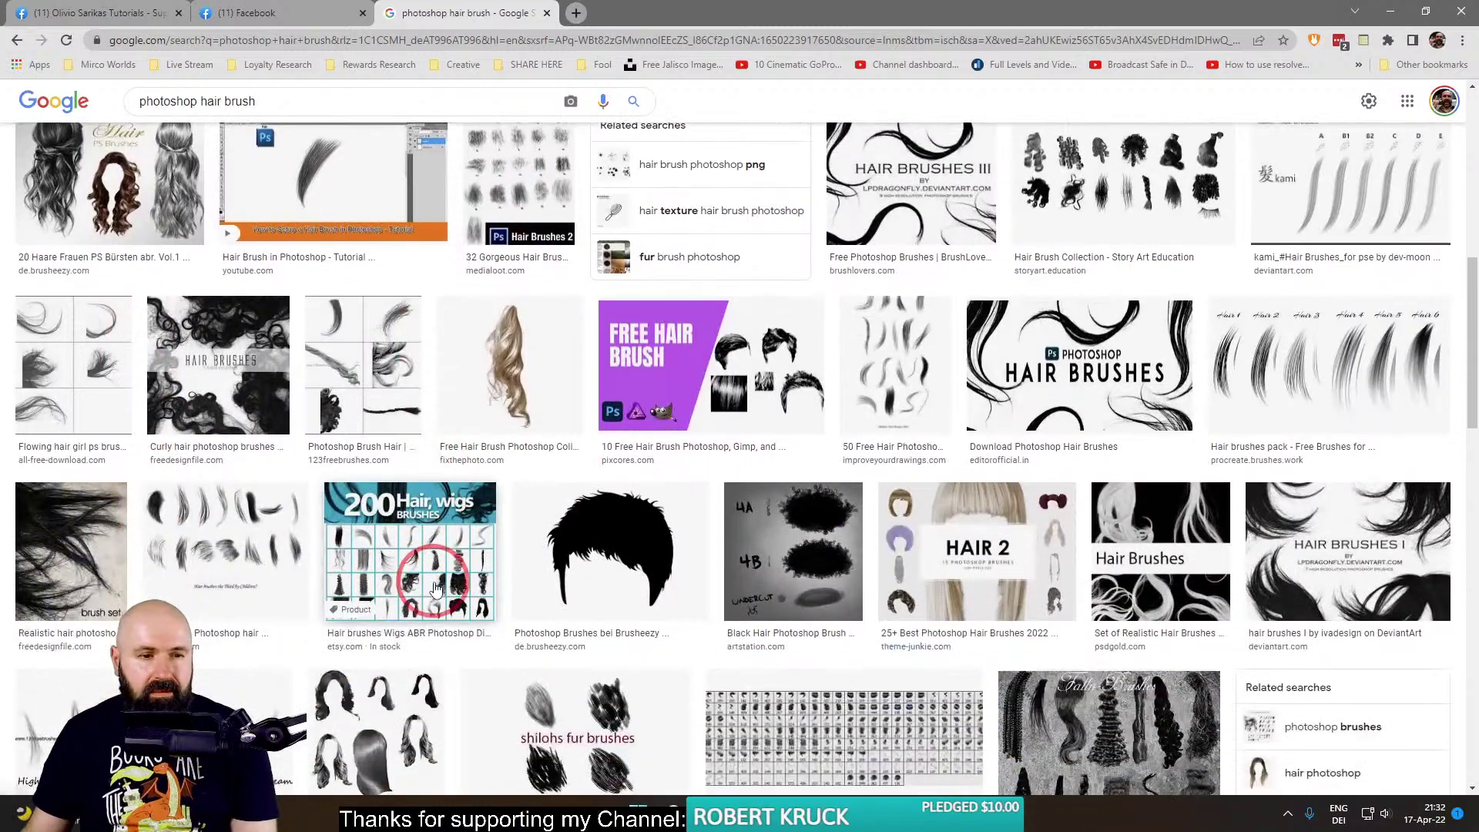
{"action": "scroll", "coordinate": [439, 429], "scroll_direction": "up", "scroll_amount": 6}
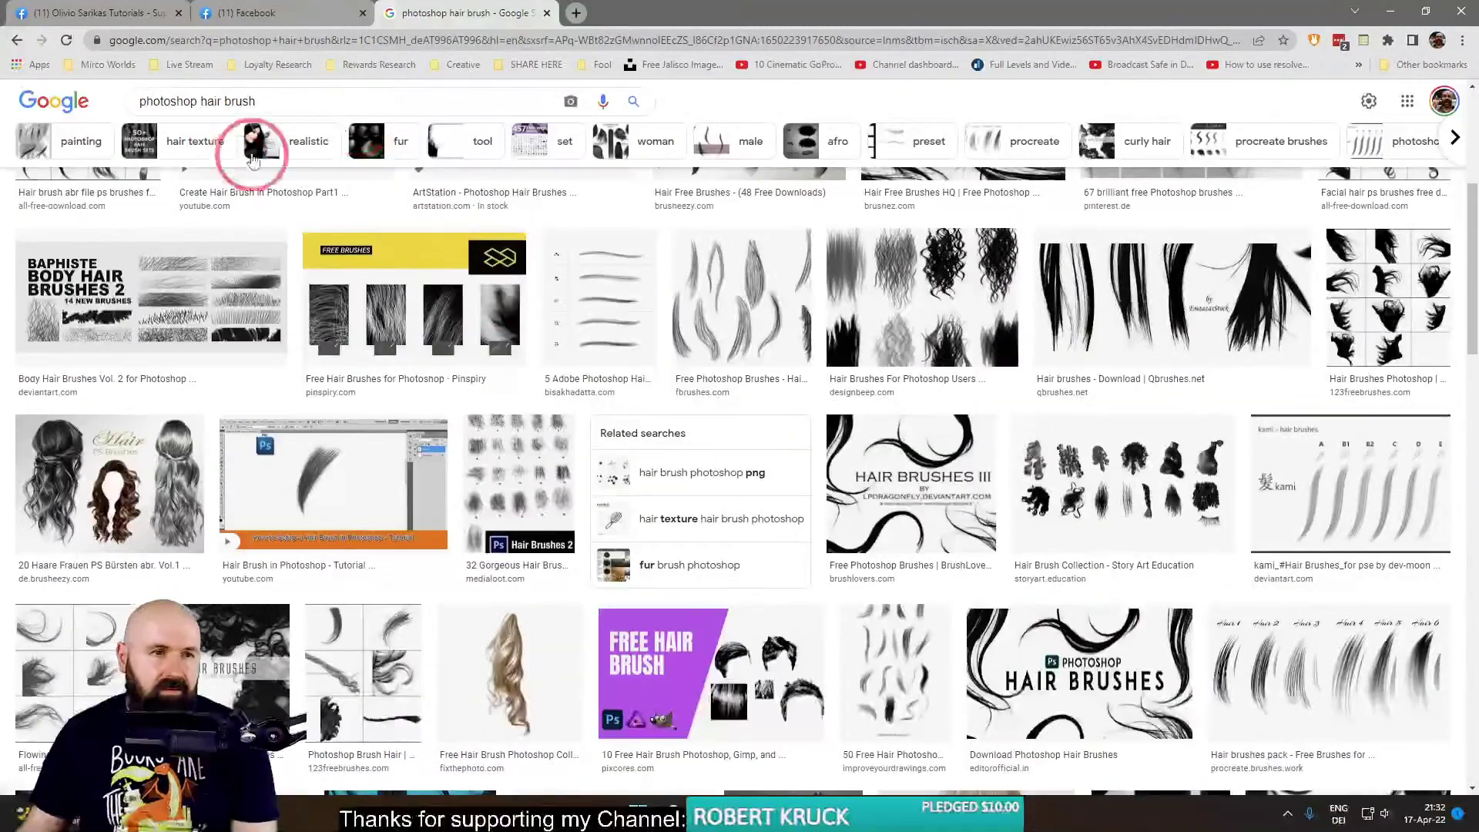
Refine the image search to "photoshop hair brush deviant".
{"action": "left_click", "coordinate": [313, 98]}
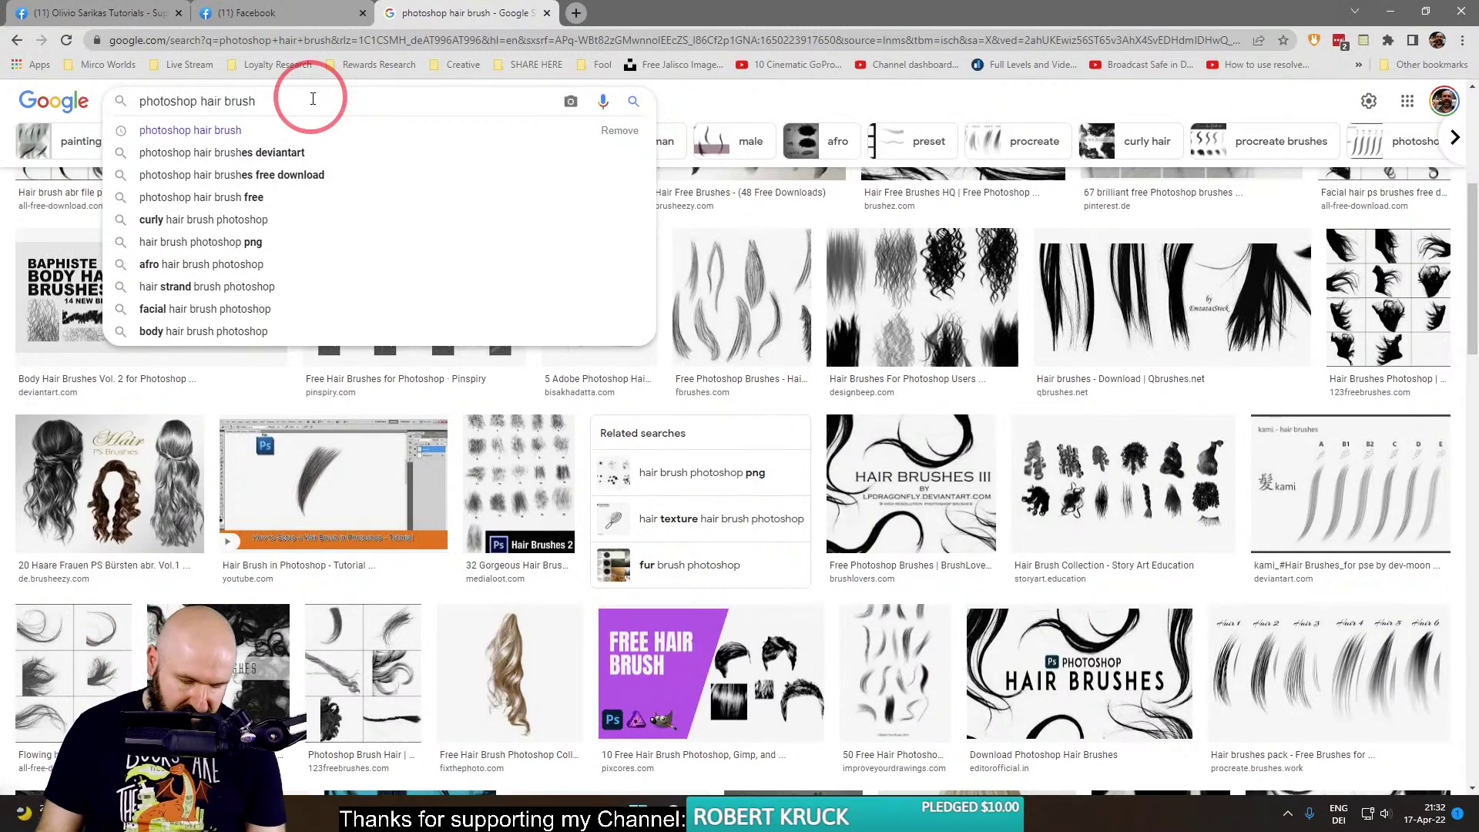
{"action": "type", "text": "deviant"}
{"action": "key", "text": "Return"}
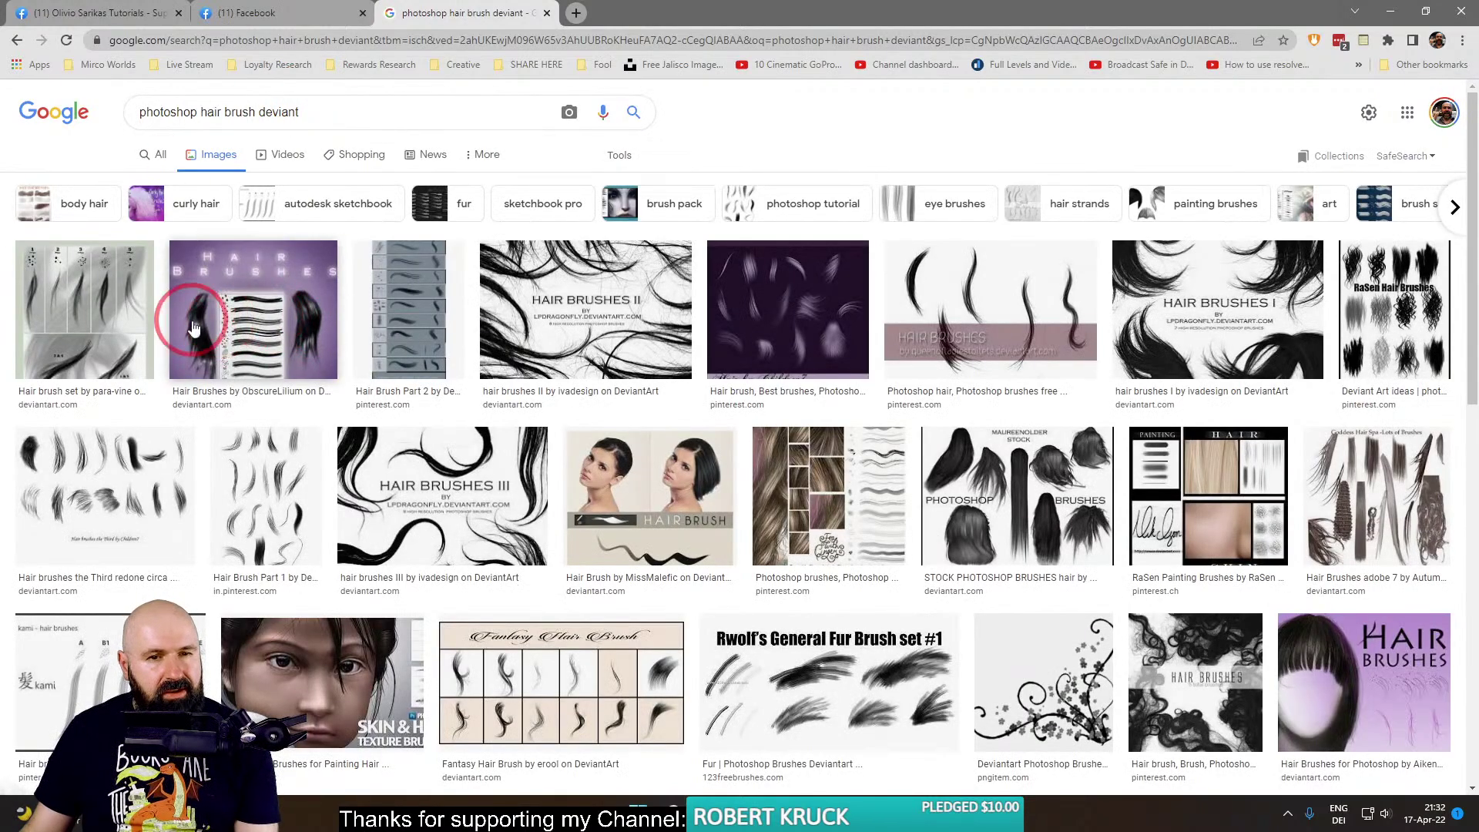
Look through the refined brush results and preview the Reddit fur brush image with pointy, wirey, spikey and short samples.
{"action": "scroll", "coordinate": [221, 321], "scroll_direction": "down", "scroll_amount": 4}
{"action": "scroll", "coordinate": [226, 320], "scroll_direction": "down", "scroll_amount": 4}
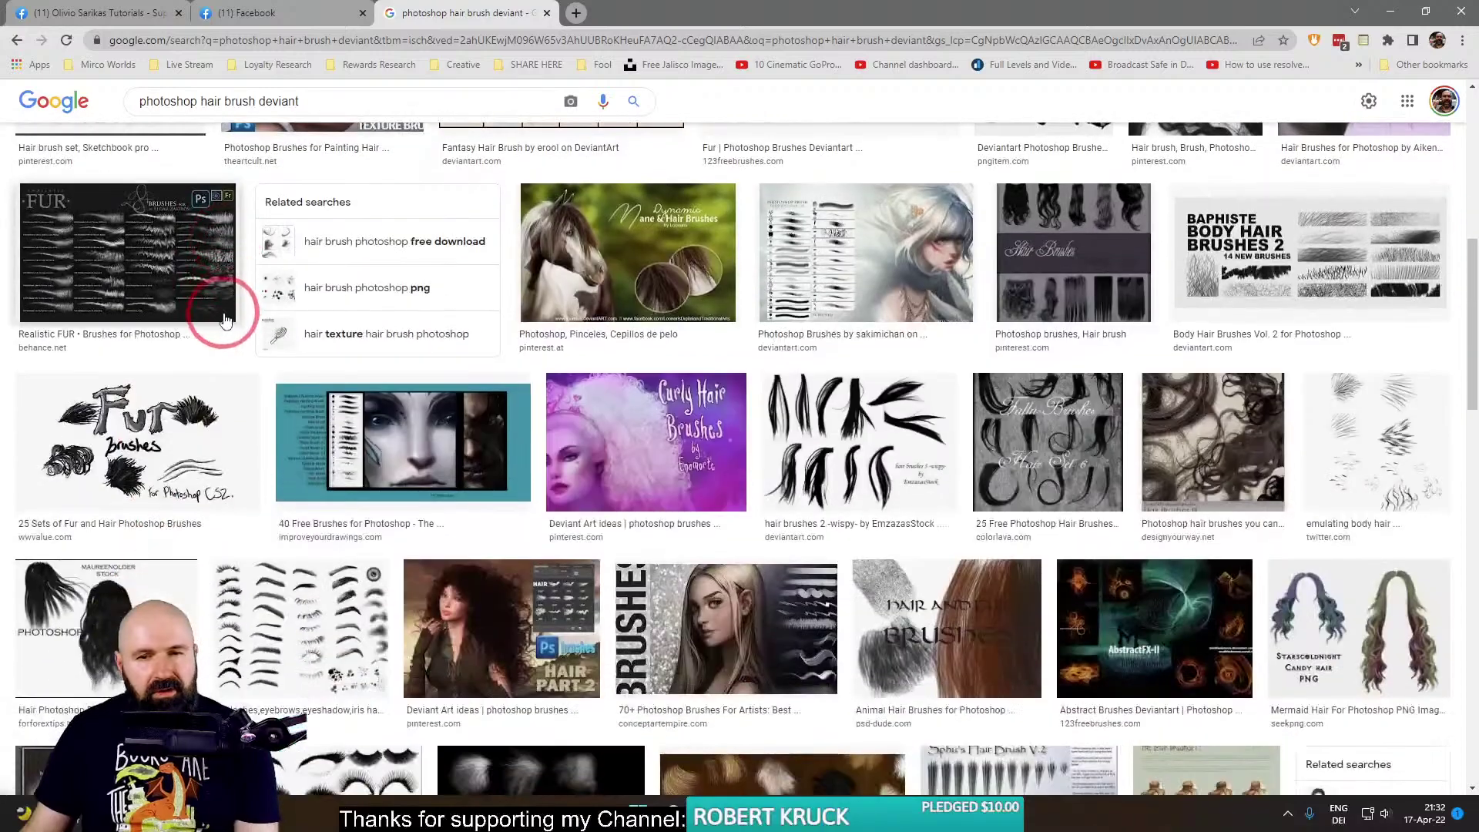
{"action": "scroll", "coordinate": [226, 318], "scroll_direction": "down", "scroll_amount": 7}
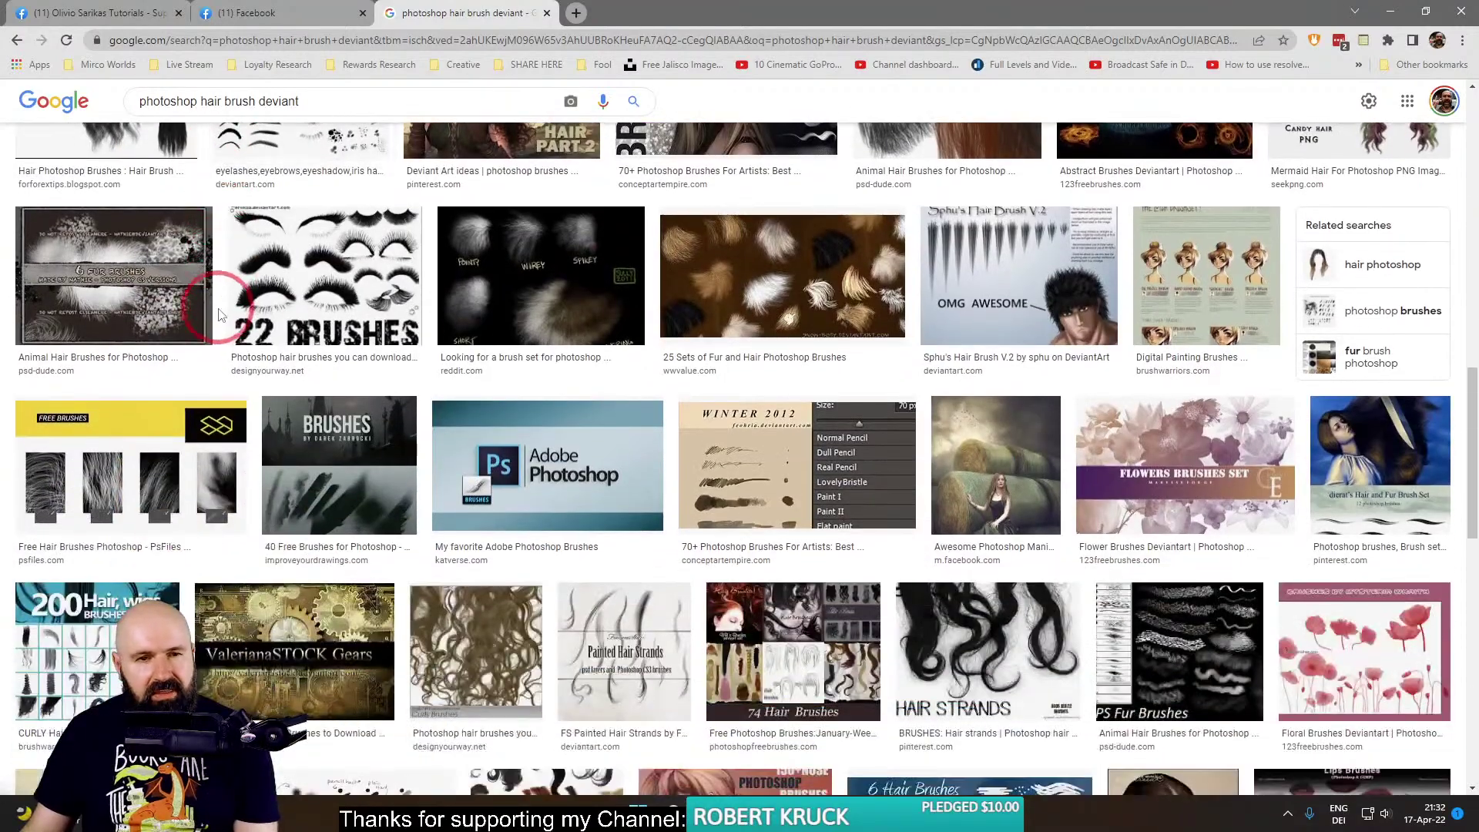
{"action": "left_click", "coordinate": [441, 296]}
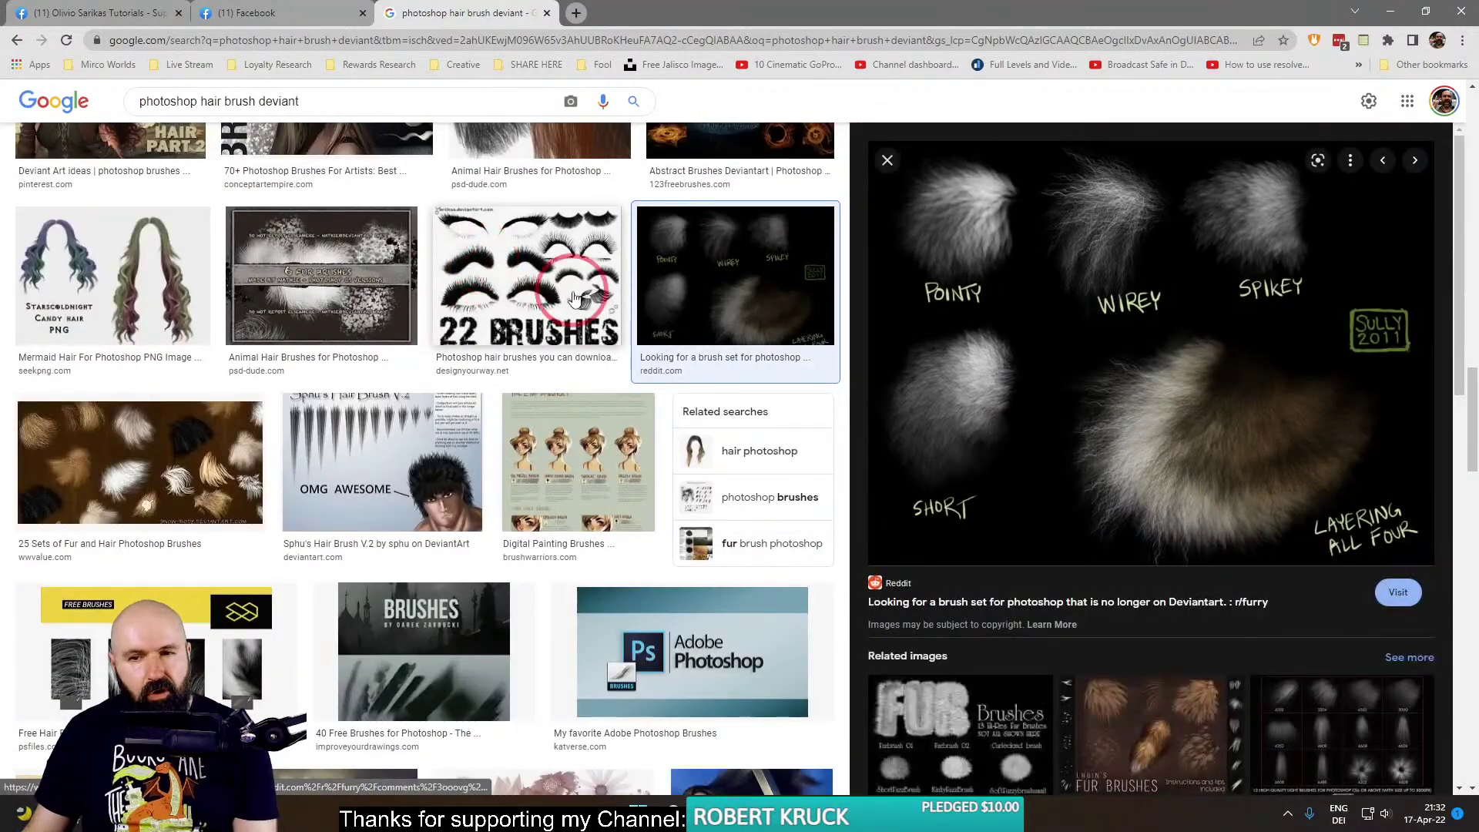
{"action": "scroll", "coordinate": [396, 303], "scroll_direction": "up", "scroll_amount": 5}
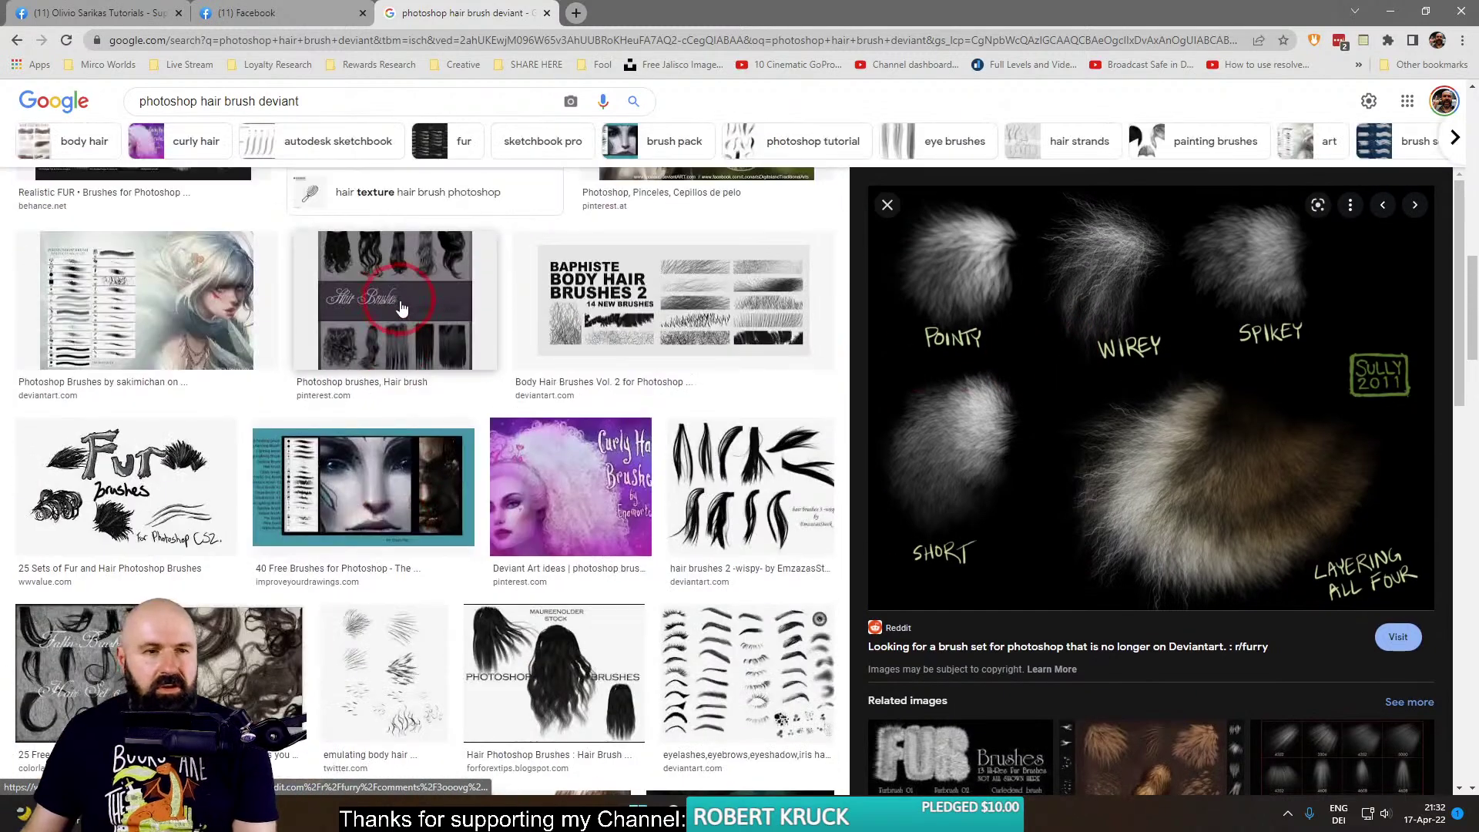
Replace "hair" with "fur" in the query and view the images for "photoshop fur brush deviant".
{"action": "left_click", "coordinate": [224, 101]}
{"action": "left_click_drag", "start_coordinate": [223, 101], "coordinate": [202, 101]}
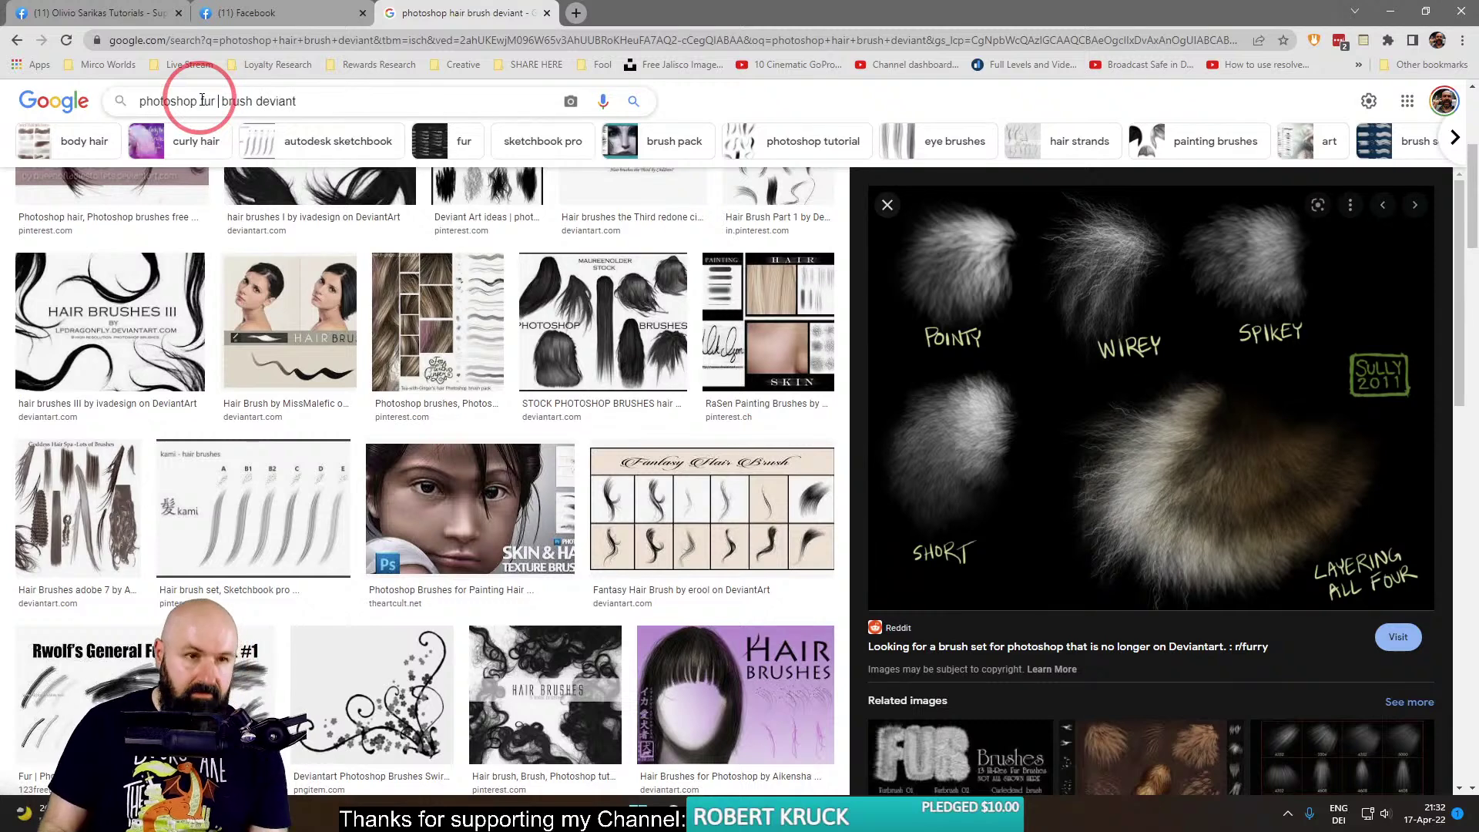
{"action": "key", "text": "Return"}
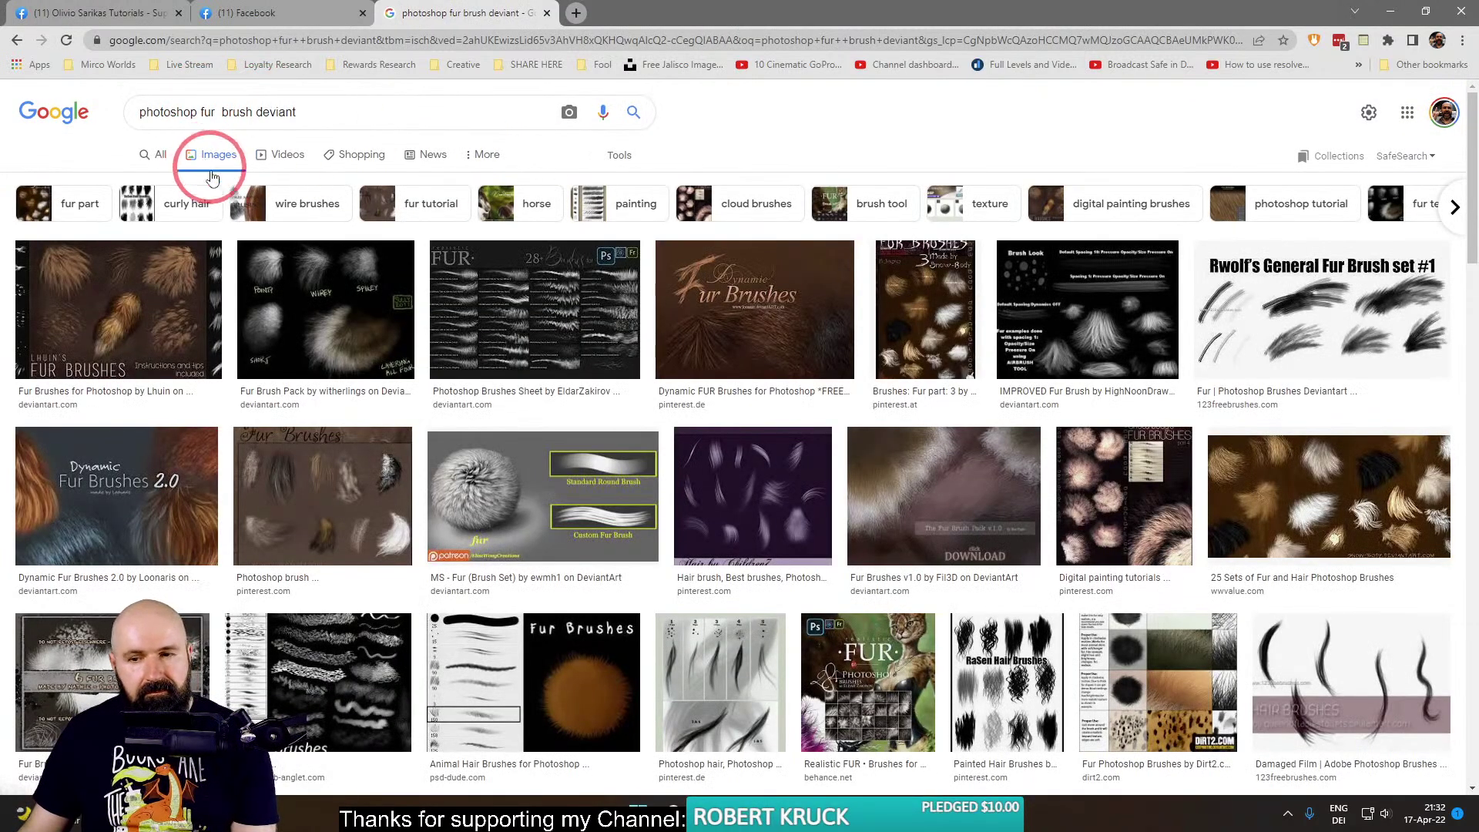
{"action": "left_click", "coordinate": [490, 357]}
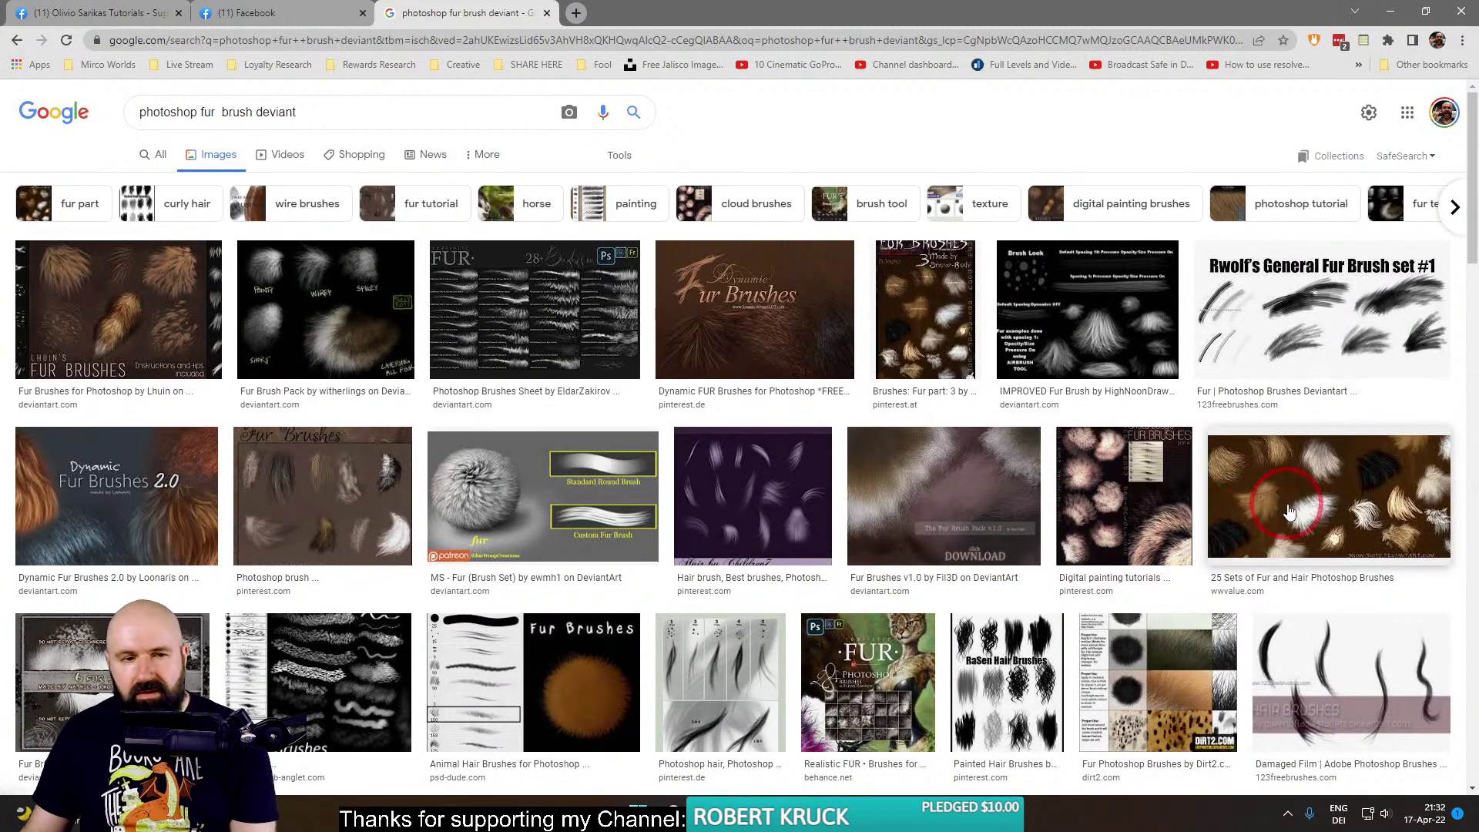
Shorten the image search to "photoshop fur brush" and preview the Brusheezy "FUR Brush Sampler" image.
{"action": "left_click", "coordinate": [276, 111]}
{"action": "key", "text": "Return"}
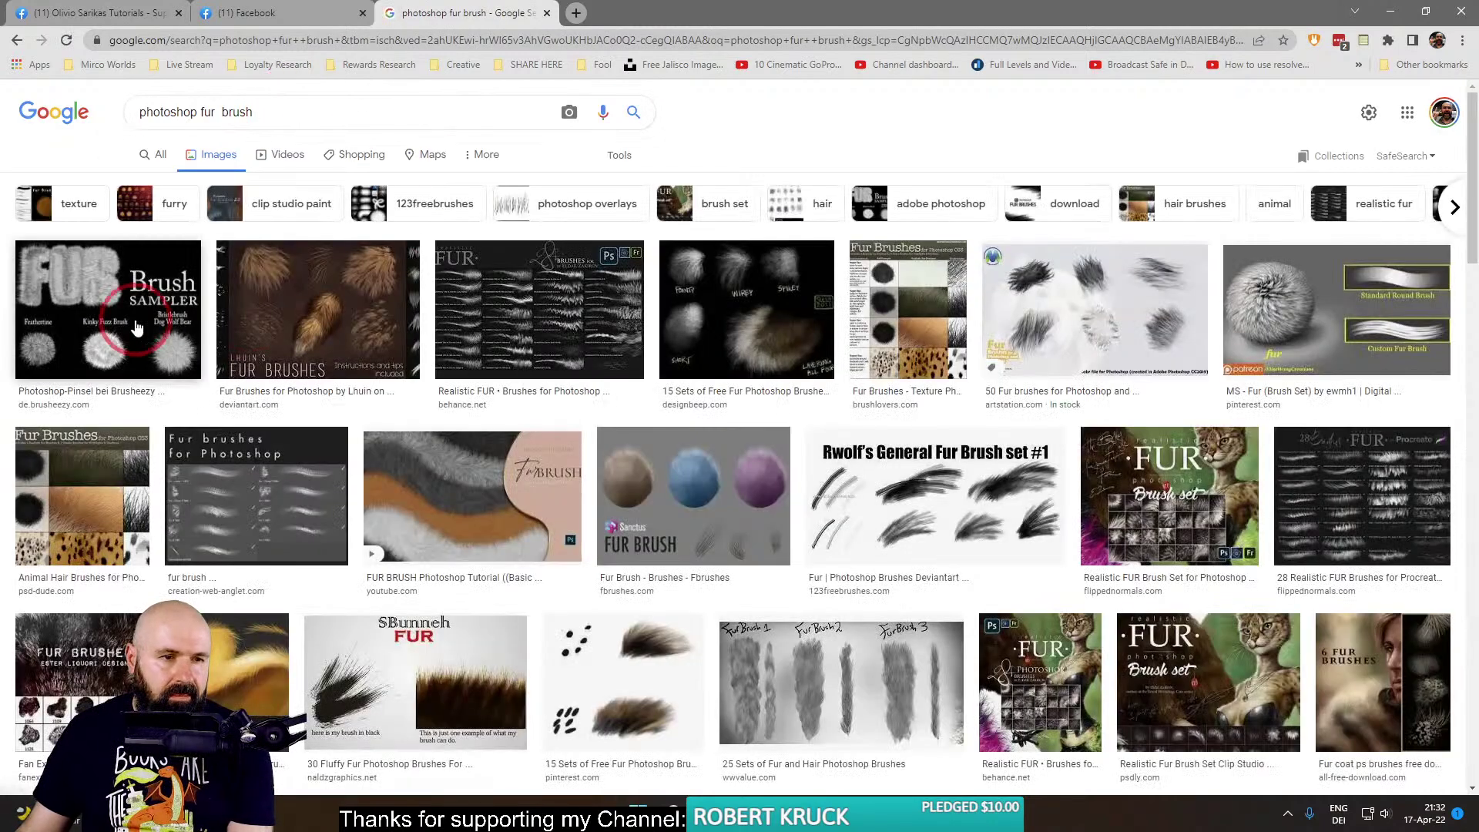
{"action": "left_click", "coordinate": [136, 325]}
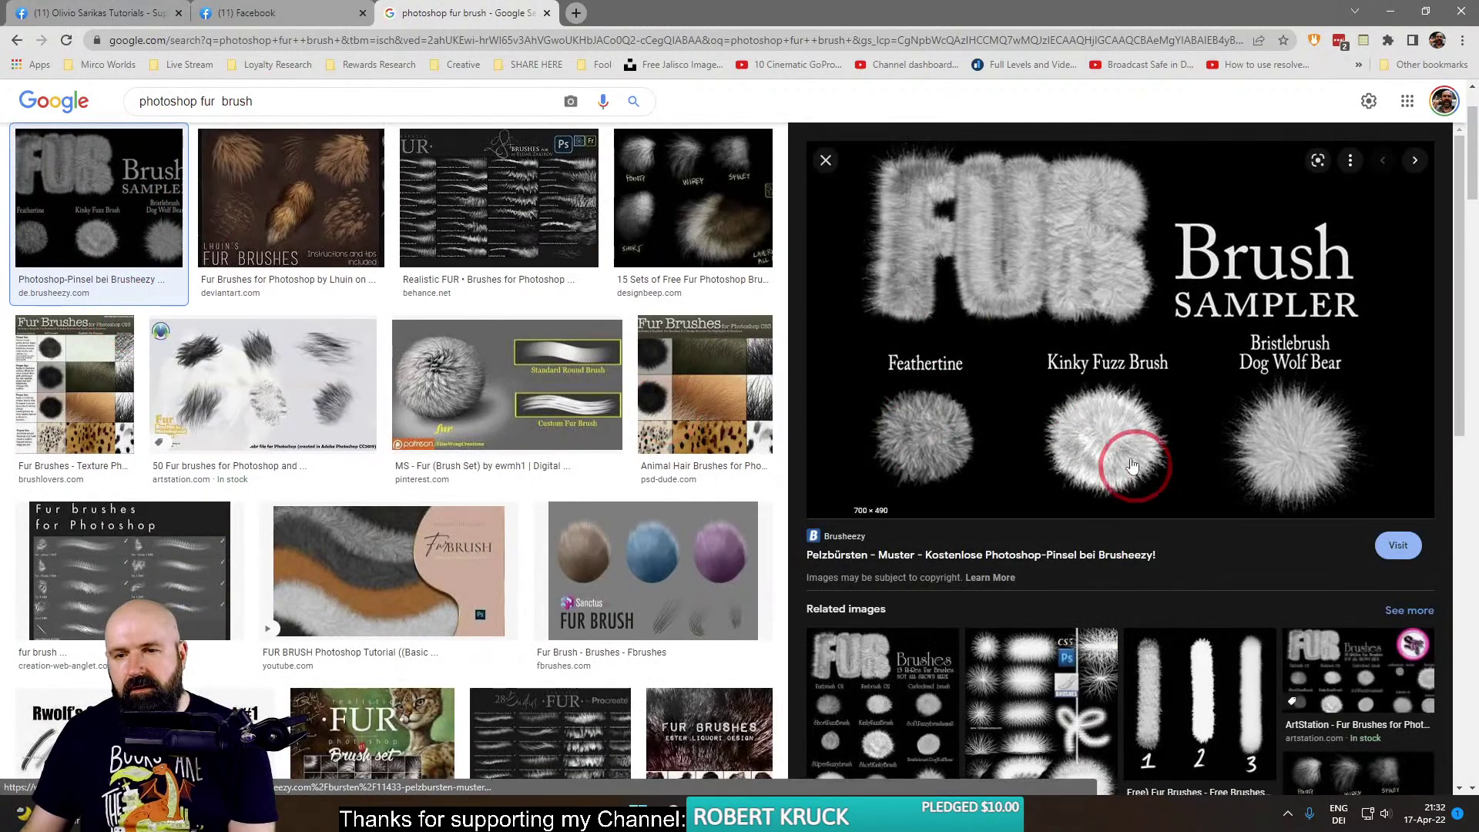
View the fur brush sampler's Brusheezy page, consenting to its data use, and return to the Tarsier Girl entry.
{"action": "left_click", "coordinate": [841, 535]}
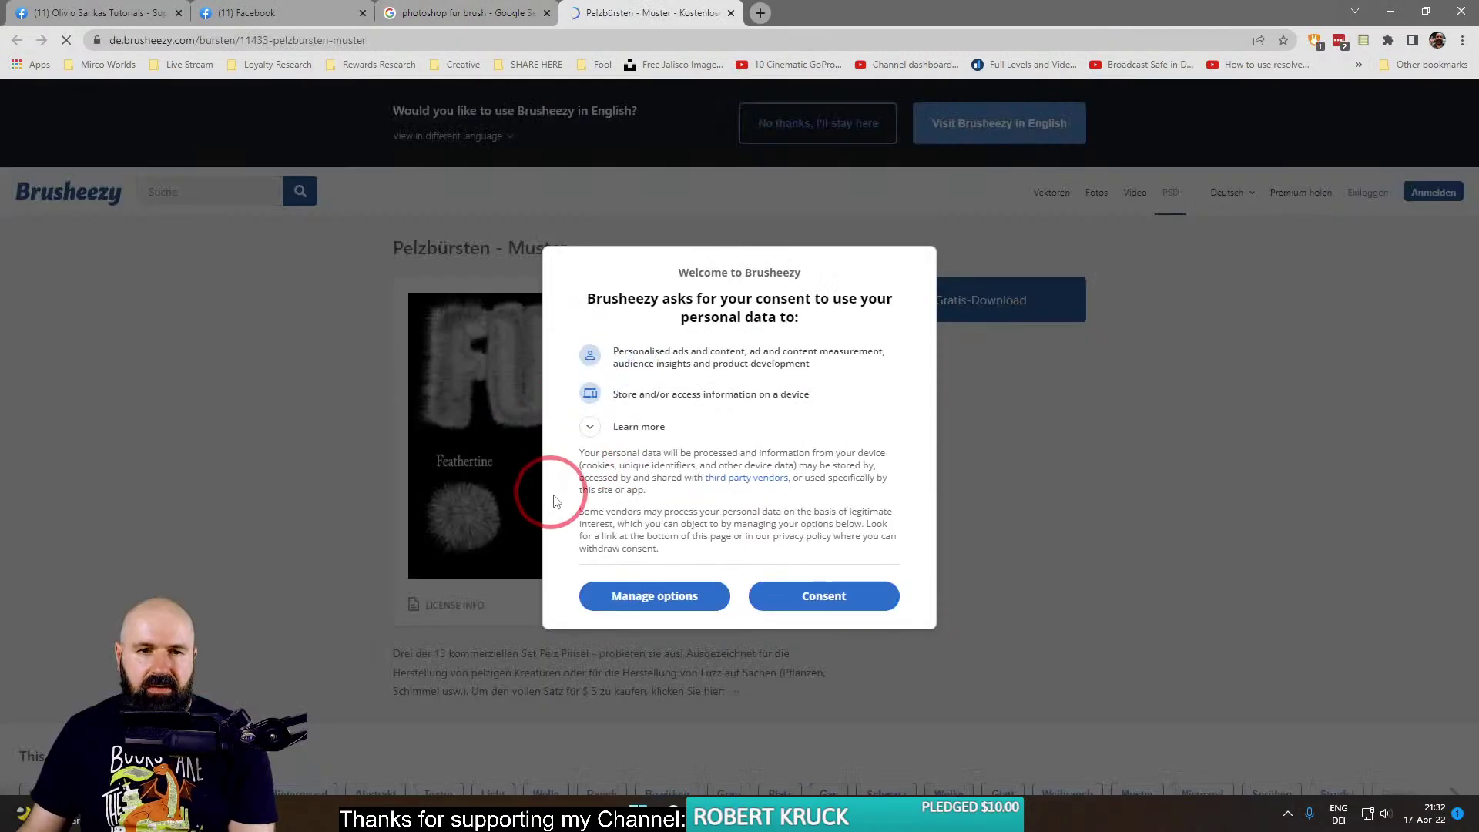
{"action": "left_click", "coordinate": [831, 591]}
{"action": "left_click", "coordinate": [500, 436]}
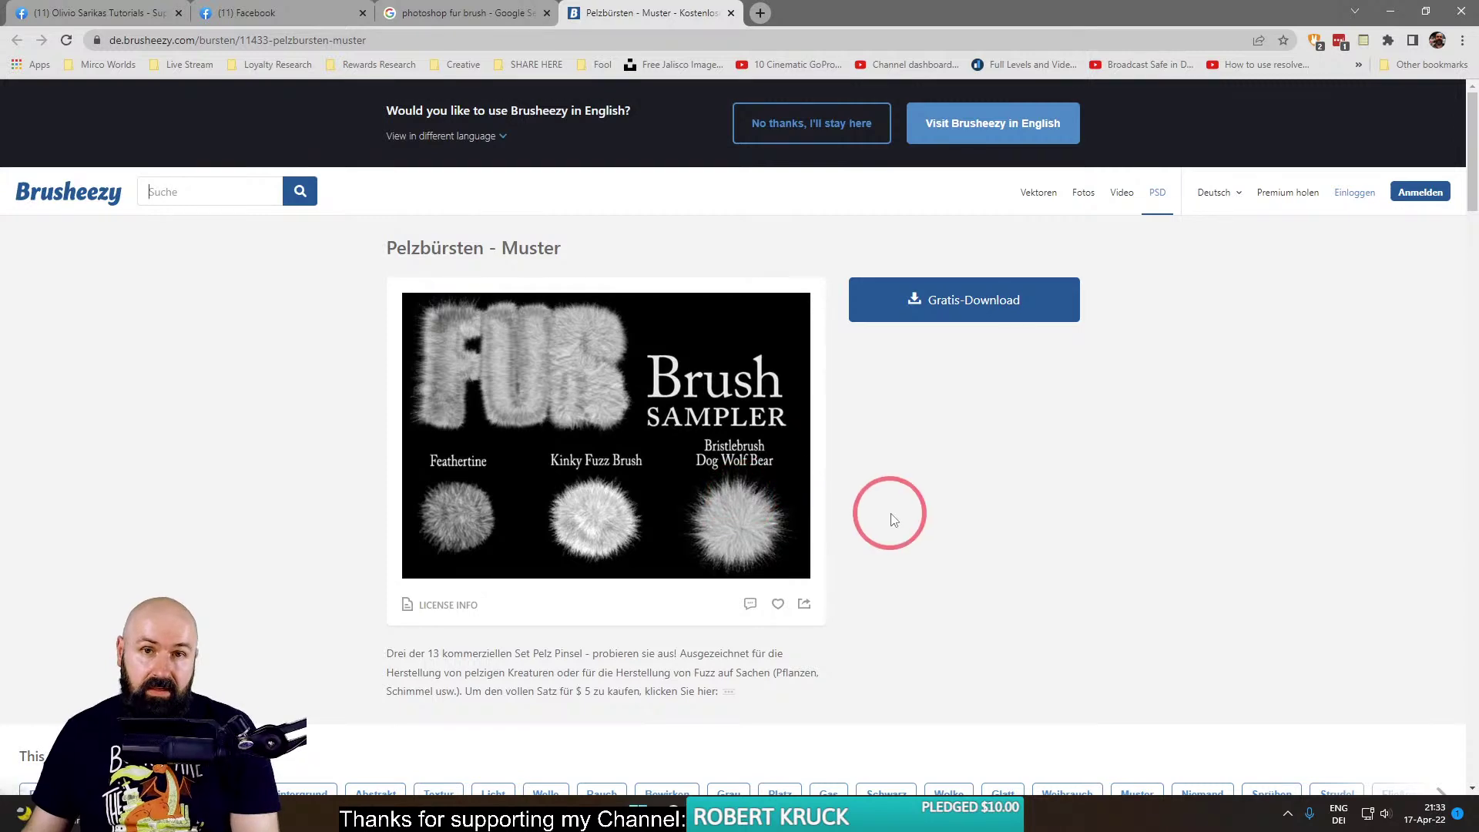
{"action": "left_click", "coordinate": [428, 12]}
{"action": "left_click", "coordinate": [247, 12]}
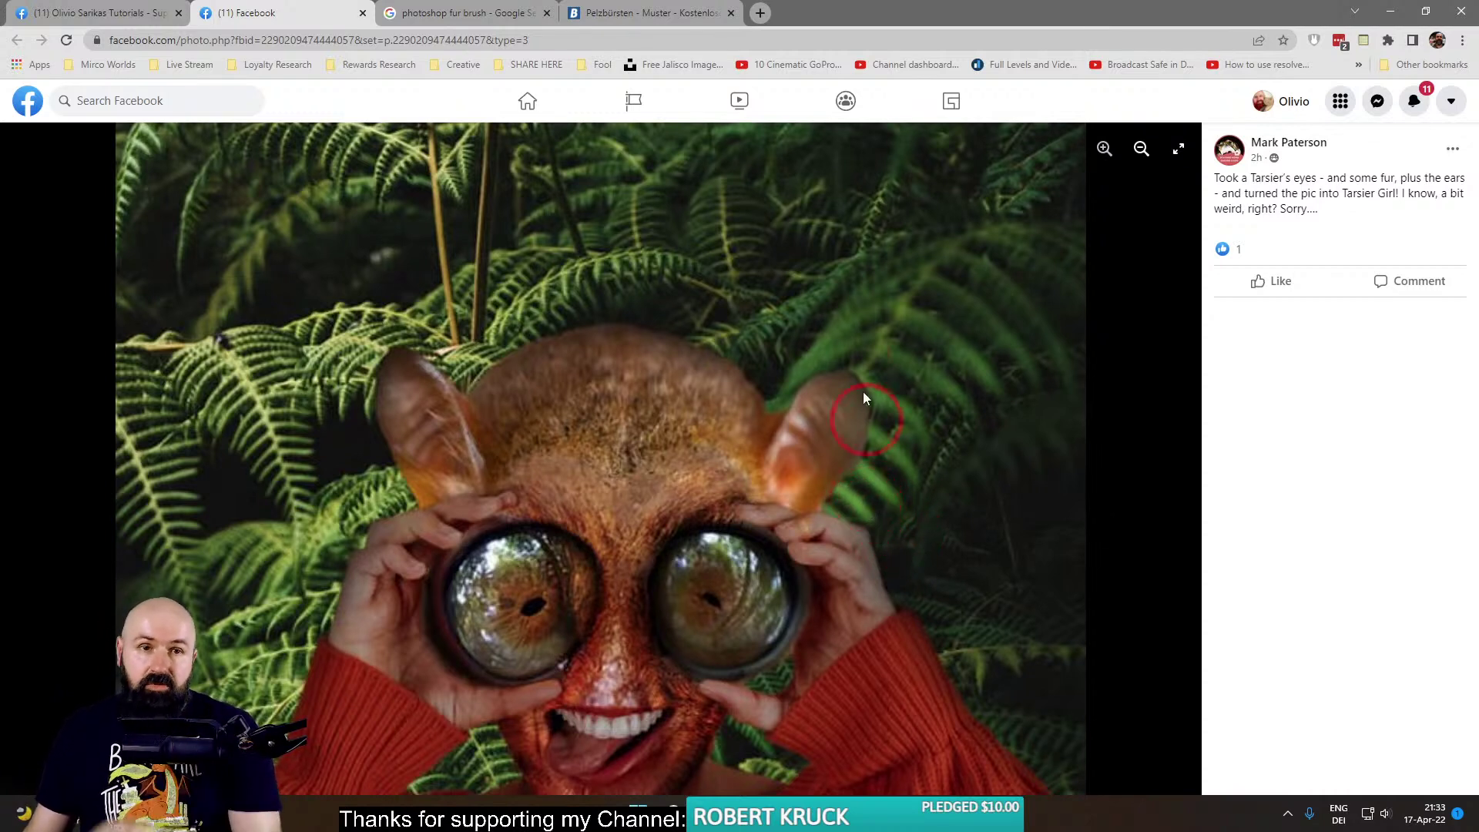
Load YouTube in place of the fur brush image search and open your own channel page.
{"action": "left_click", "coordinate": [433, 15]}
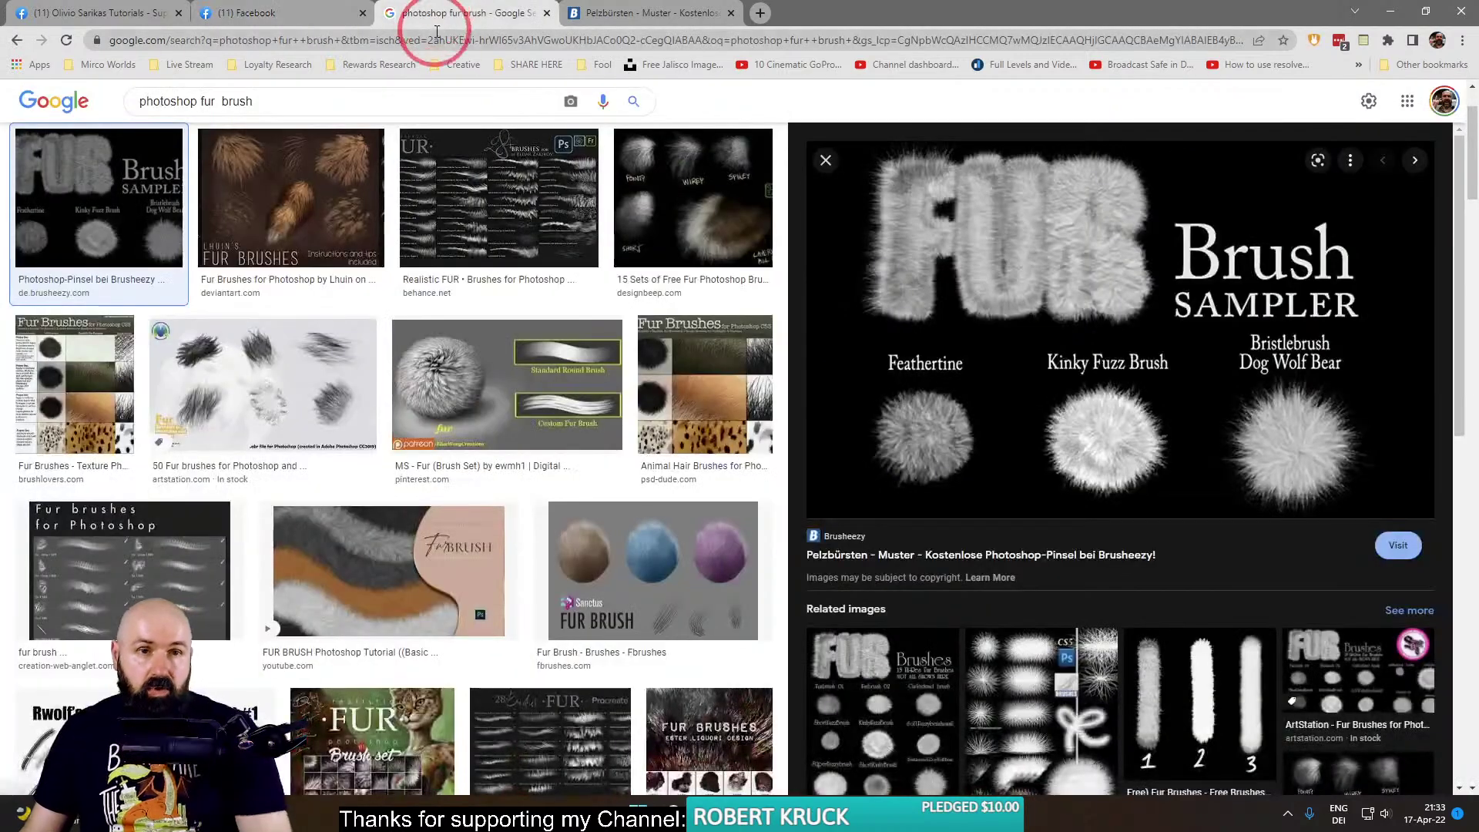
{"action": "left_click", "coordinate": [436, 36]}
{"action": "type", "text": "y"}
{"action": "key", "text": "Return"}
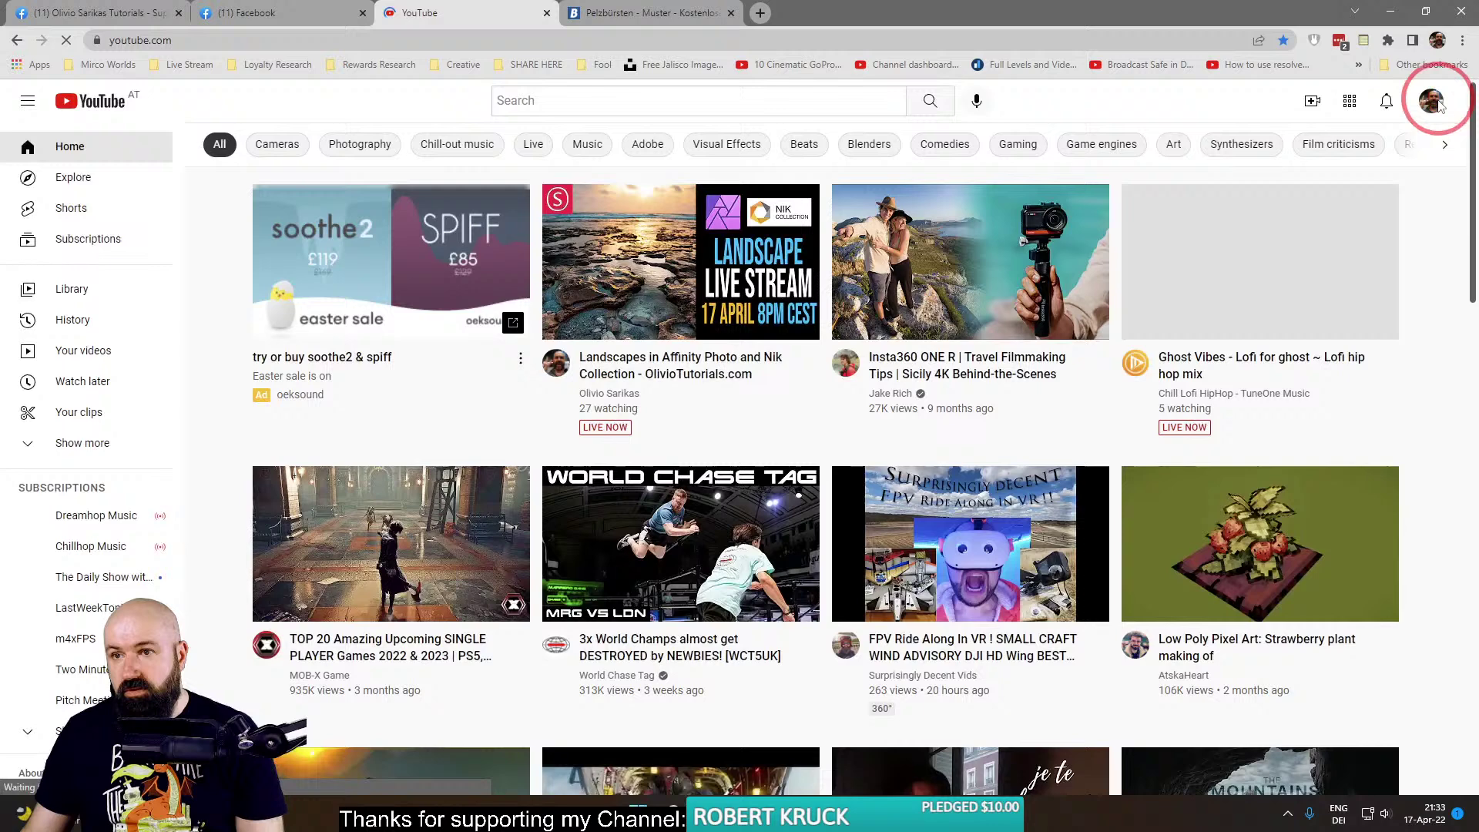
{"action": "left_click", "coordinate": [1430, 100]}
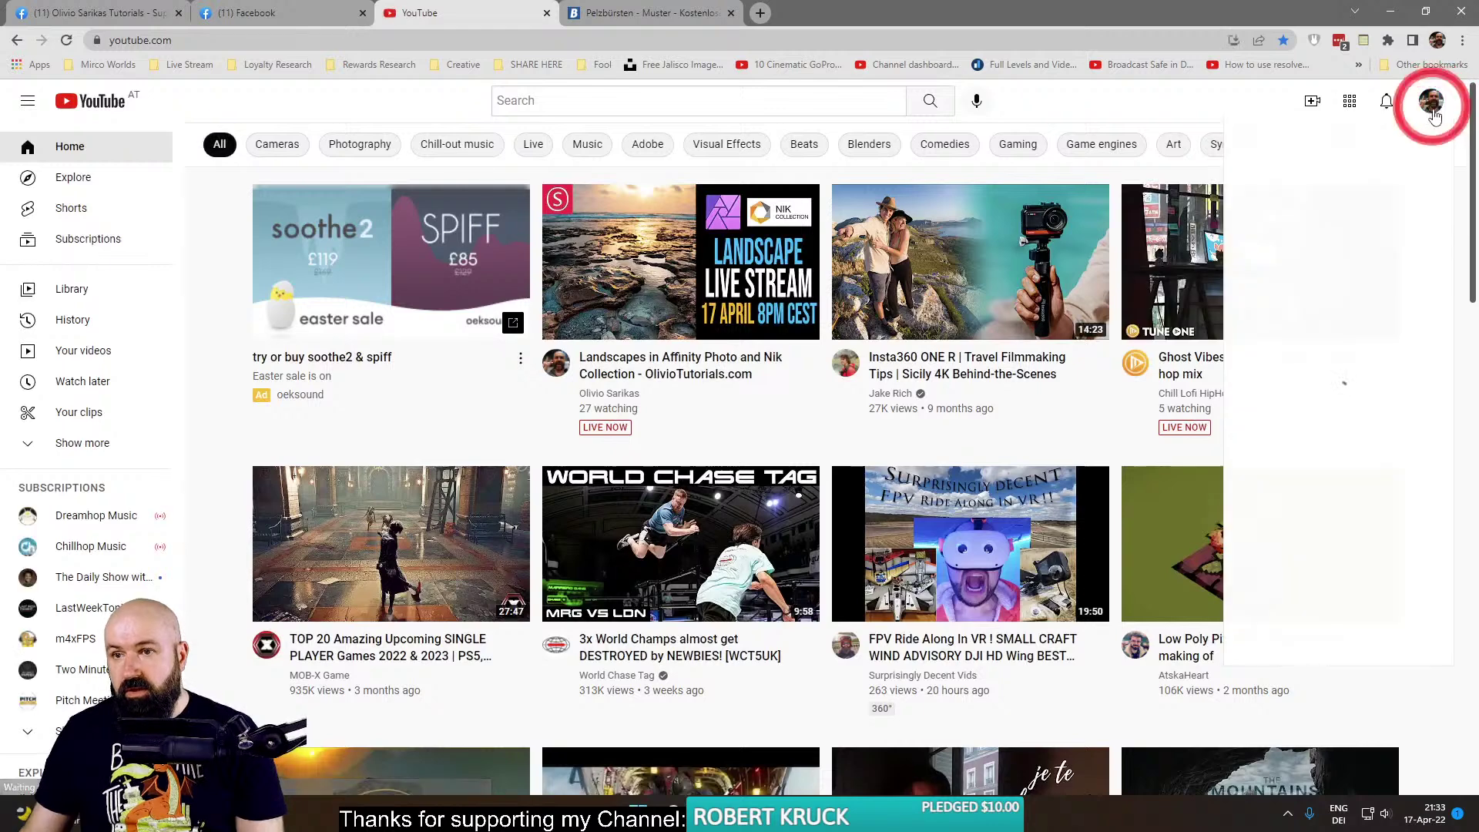
{"action": "left_click", "coordinate": [1313, 199]}
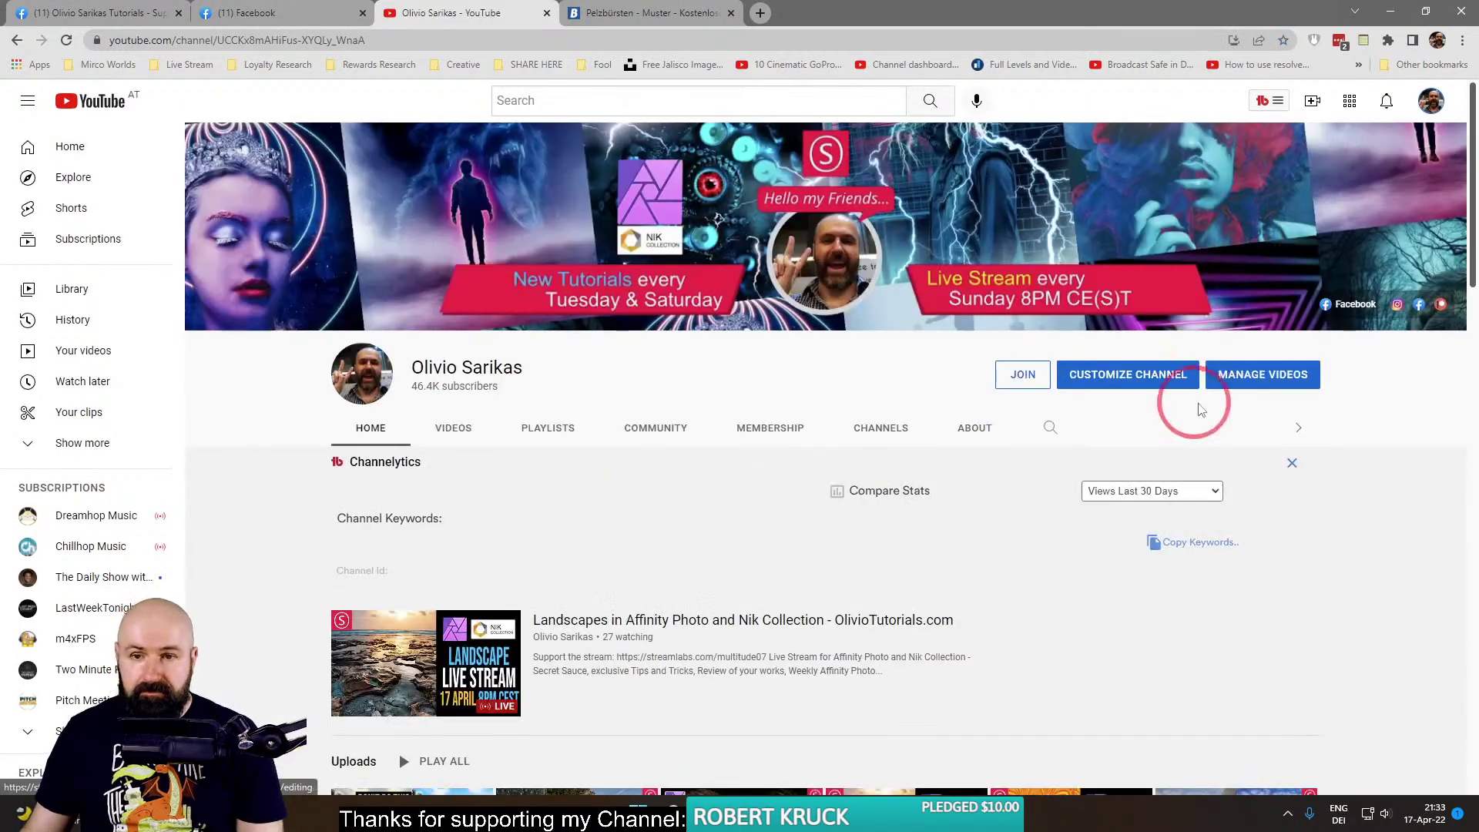
Search the channel for "fur" and open the "Affinity Photo - Fur Text Tutorial" video.
{"action": "left_click", "coordinate": [1052, 426]}
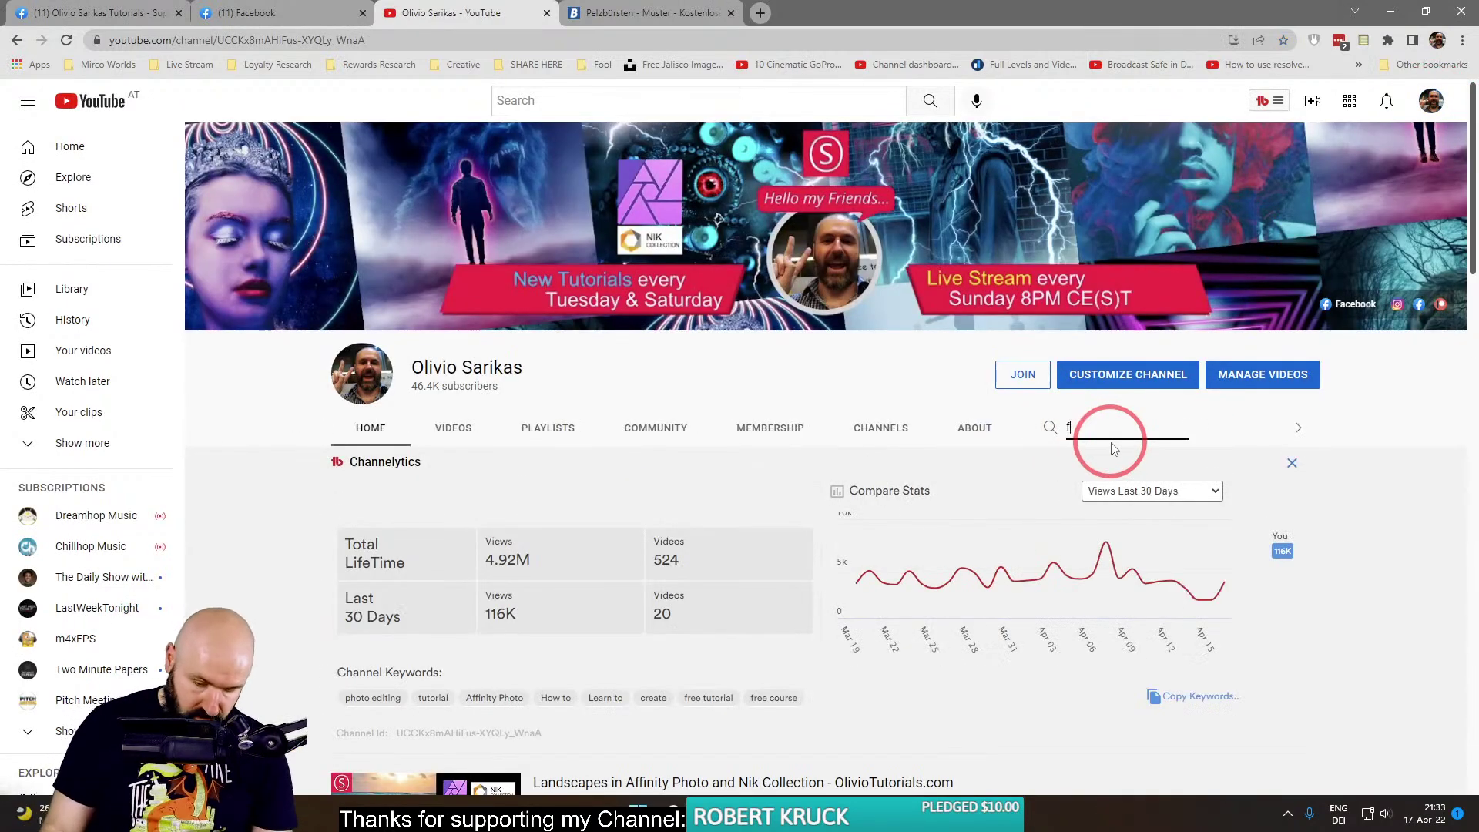
{"action": "type", "text": "fur"}
{"action": "key", "text": "Return"}
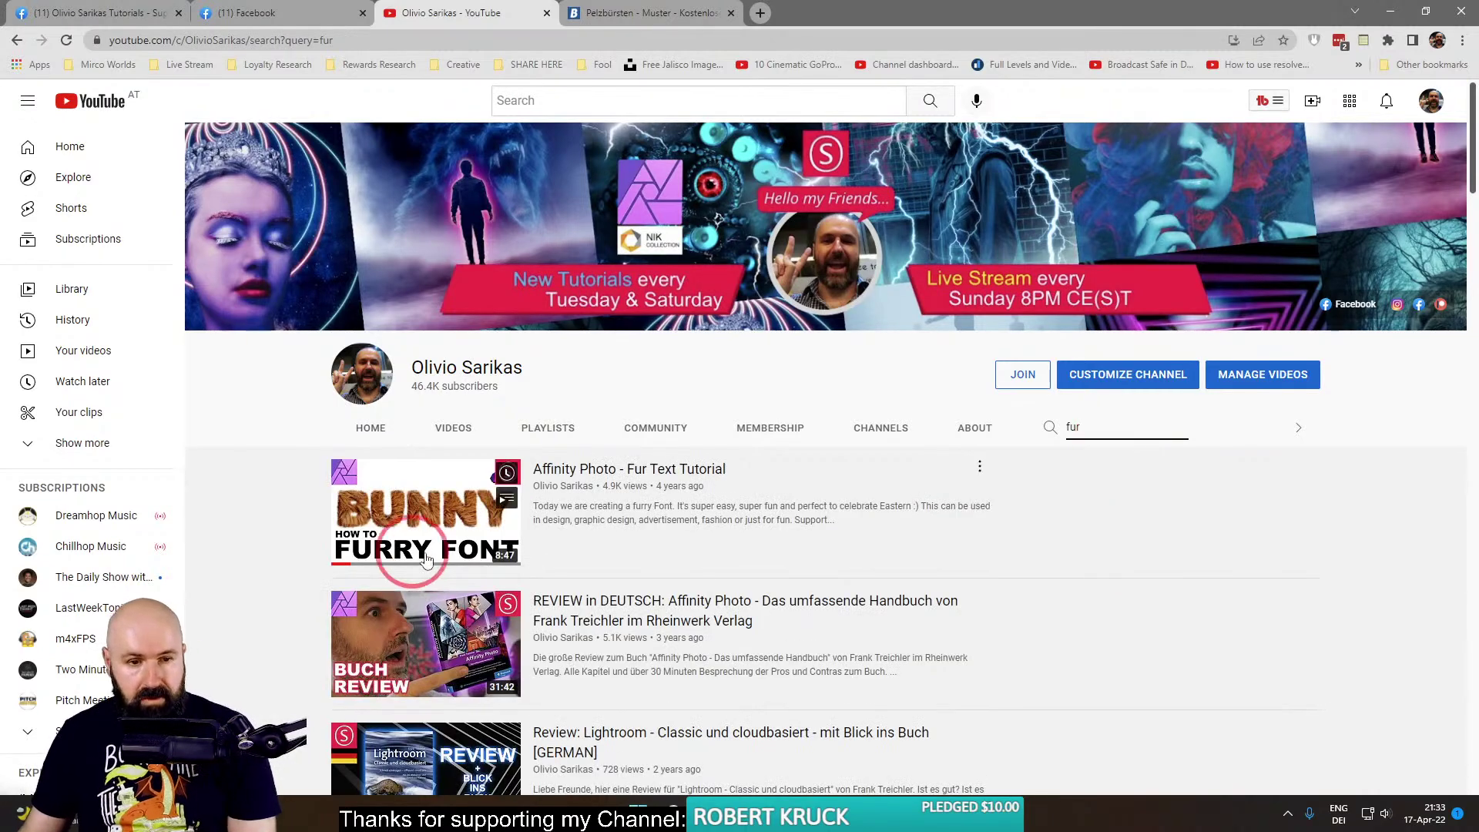
{"action": "left_click", "coordinate": [630, 482]}
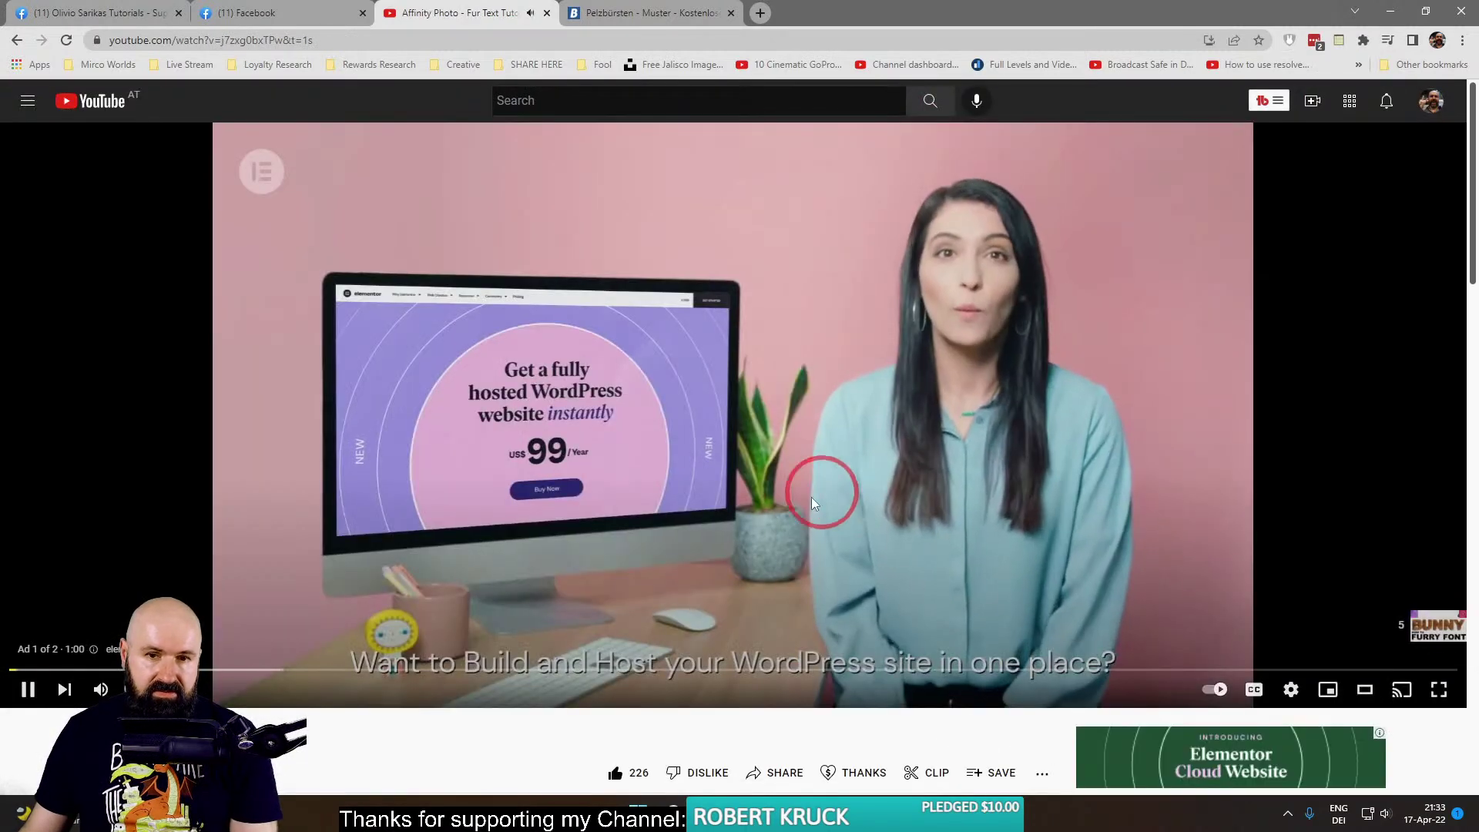
Reopen the Fur Text Tutorial from the channel's search results and copy its share link.
{"action": "left_click", "coordinate": [17, 40]}
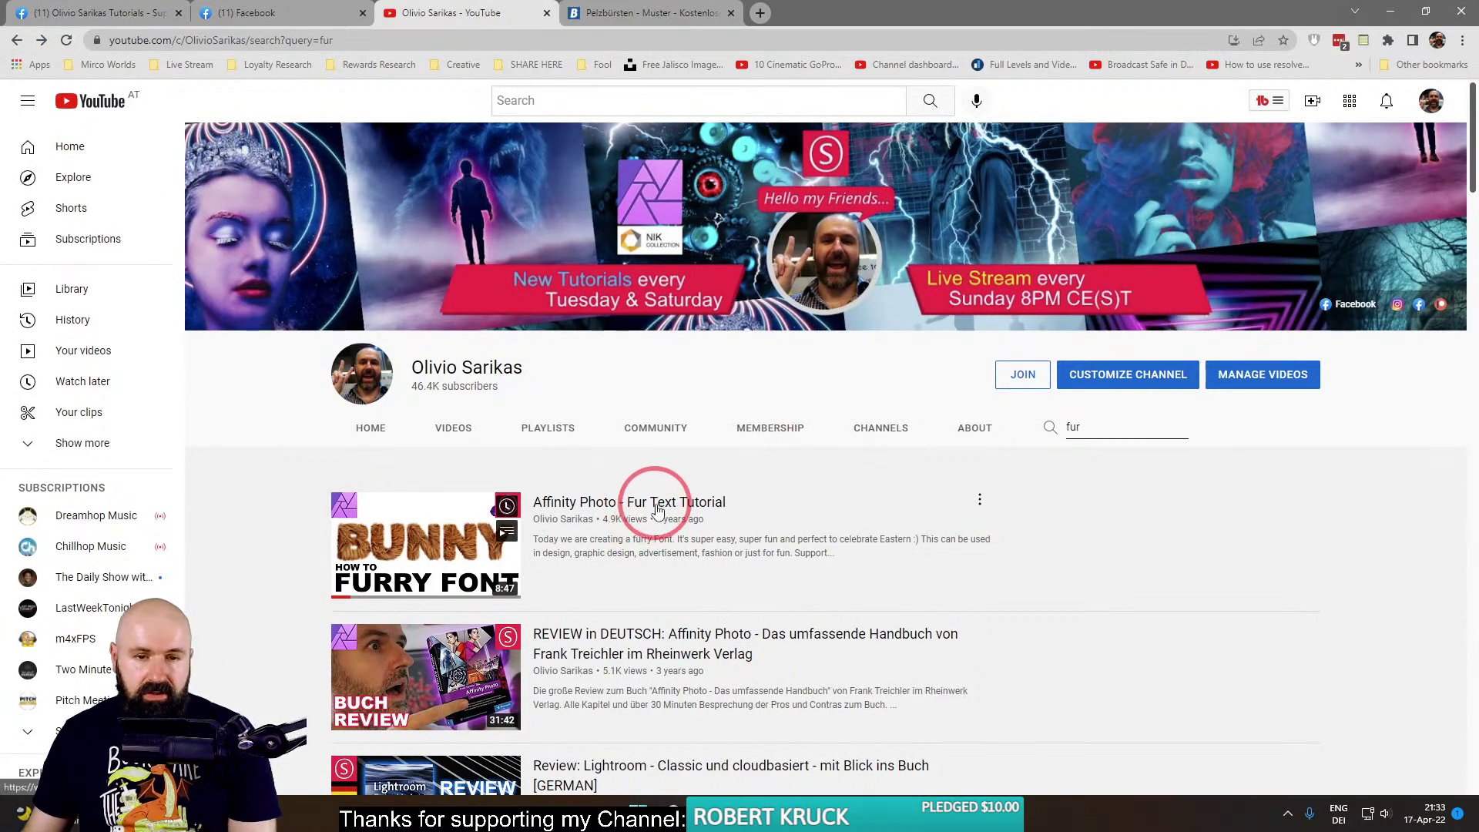
{"action": "left_click", "coordinate": [981, 505]}
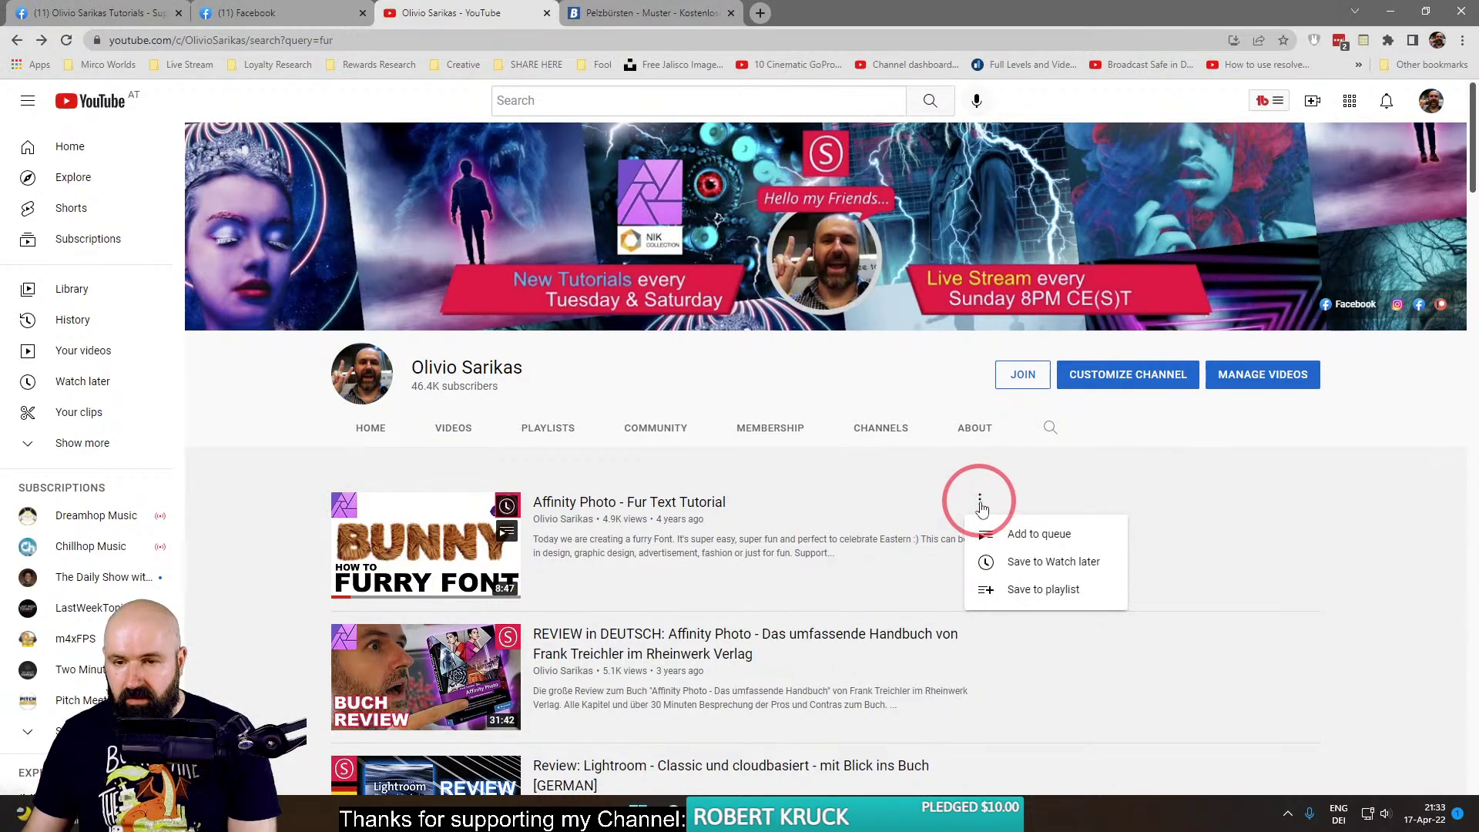
{"action": "left_click", "coordinate": [624, 501]}
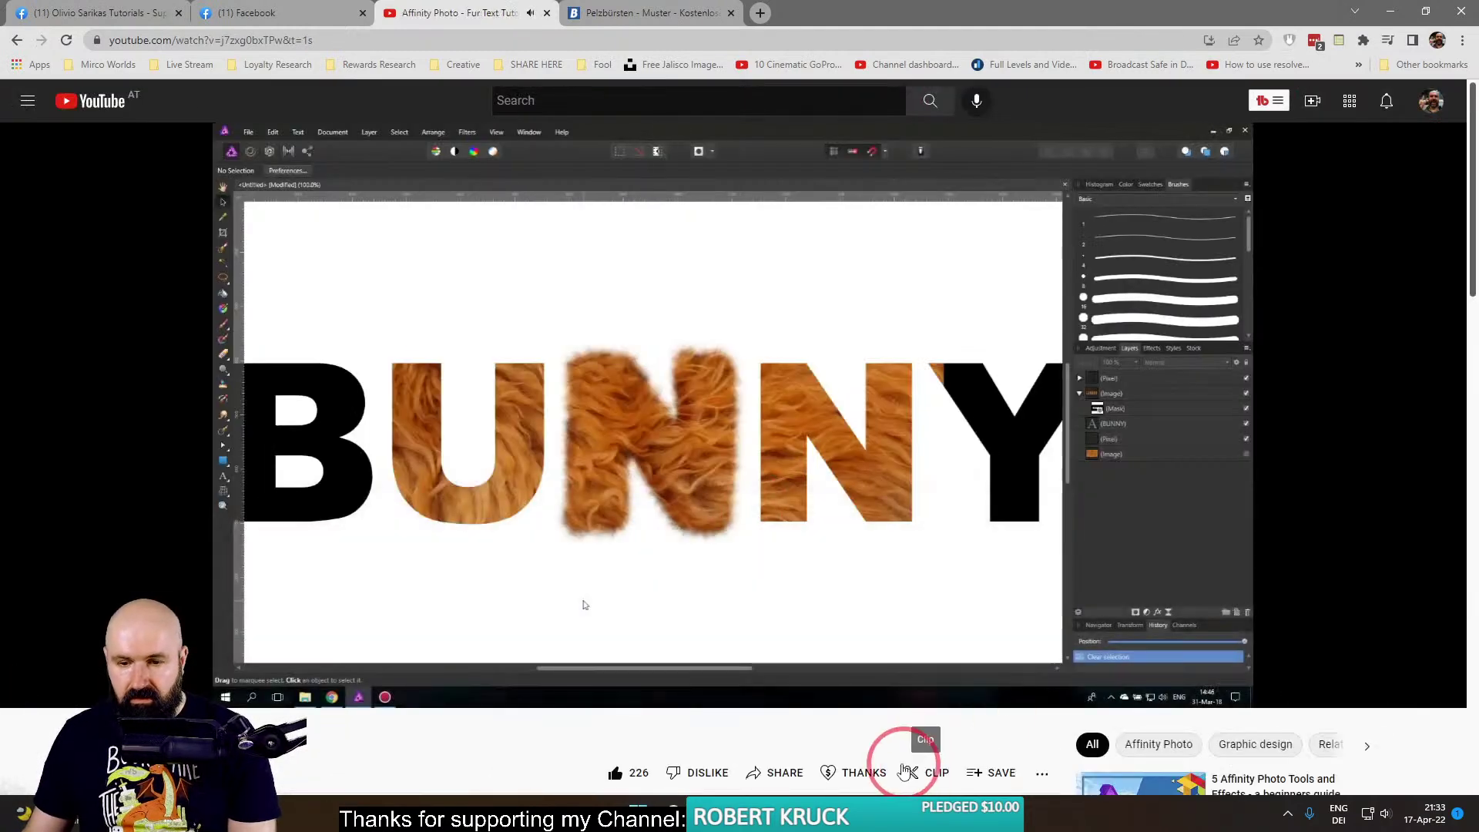
{"action": "left_click", "coordinate": [778, 772]}
{"action": "left_click", "coordinate": [878, 530]}
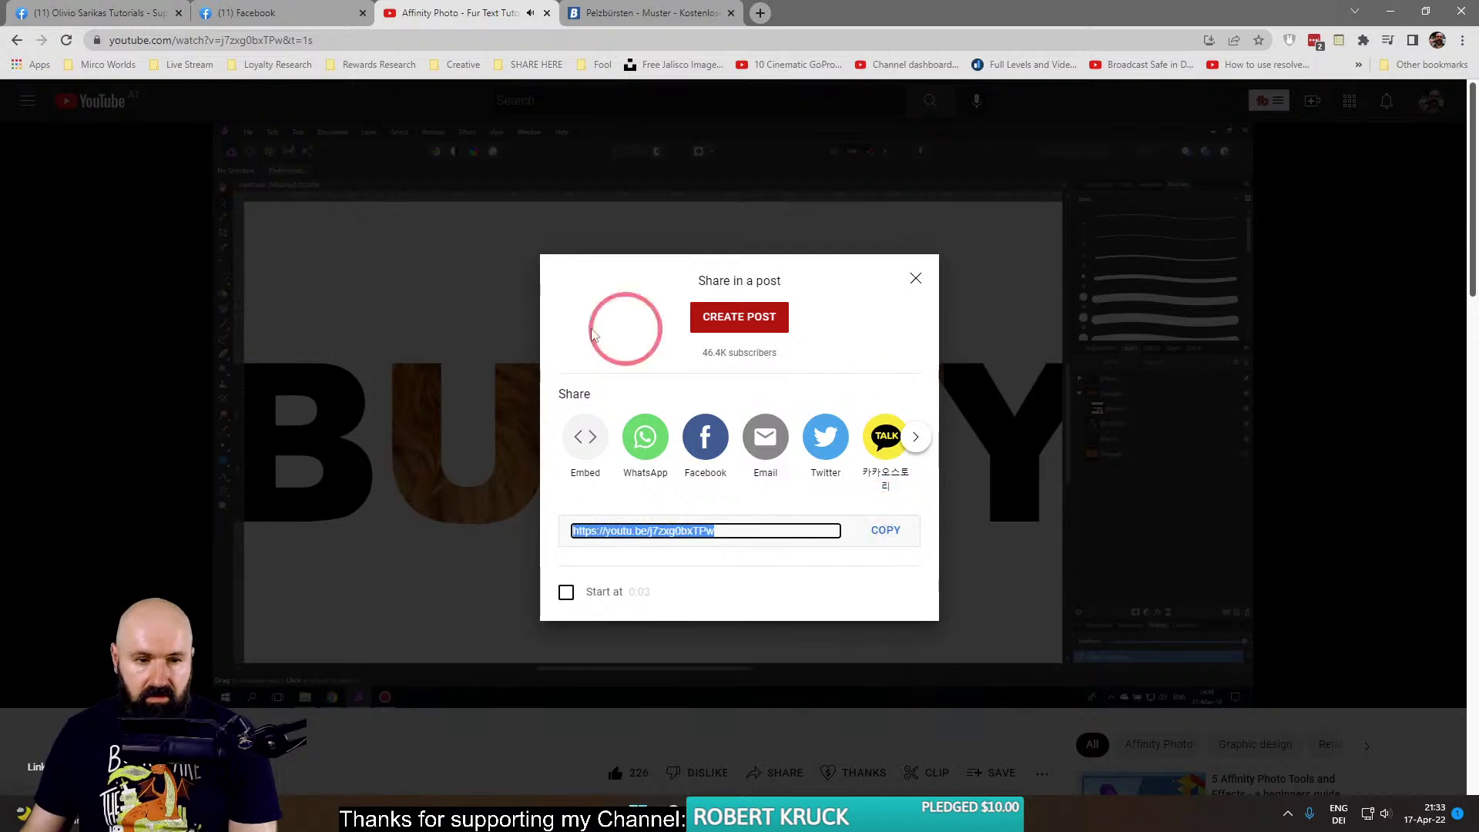
{"action": "left_click", "coordinate": [280, 399]}
View the Fur Text Tutorial's description and return to the Tarsier Girl entry on Facebook.
{"action": "scroll", "coordinate": [377, 674], "scroll_direction": "down", "scroll_amount": 4}
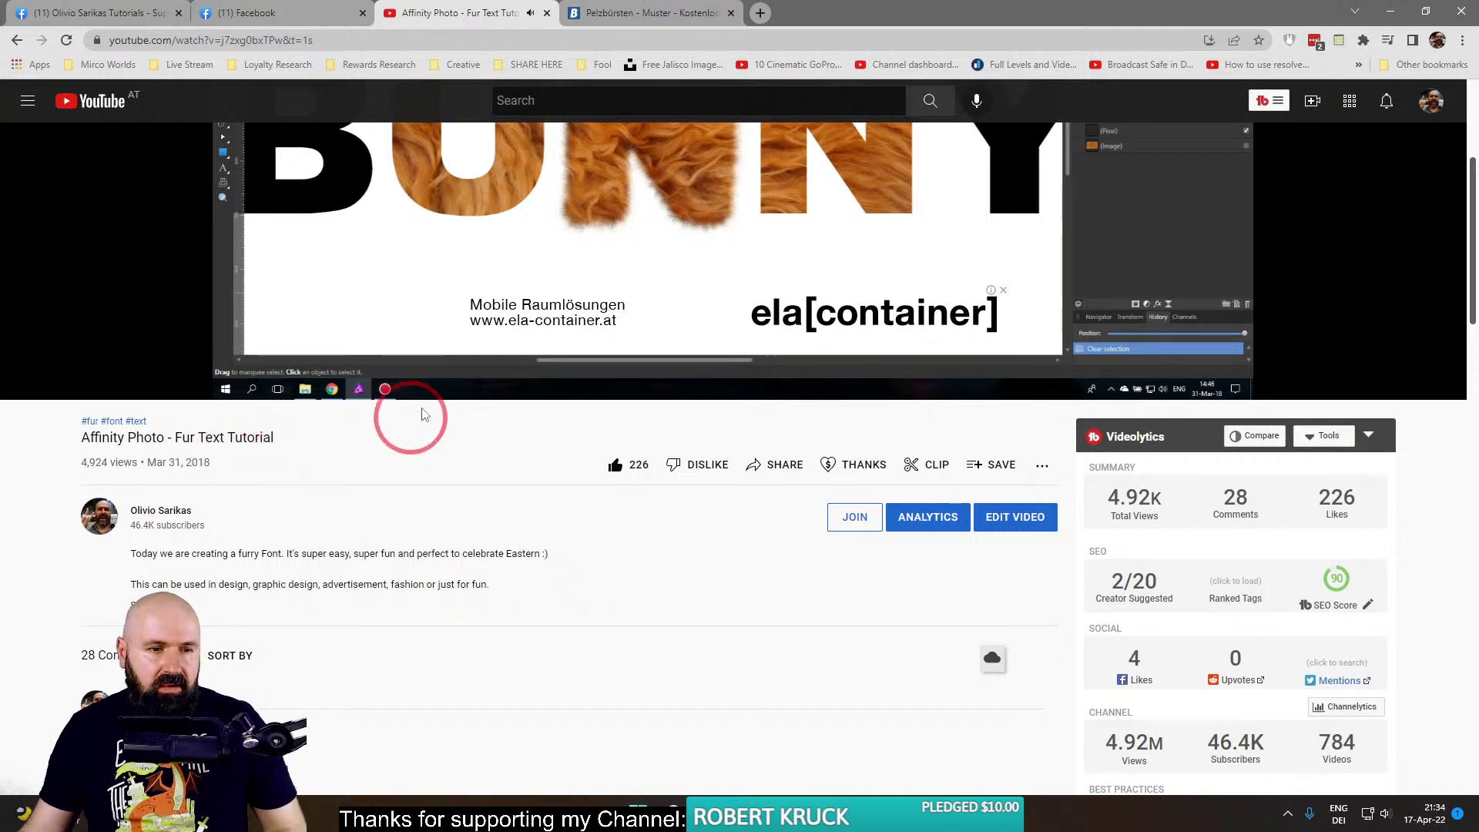
{"action": "mouse_move", "coordinate": [191, 208]}
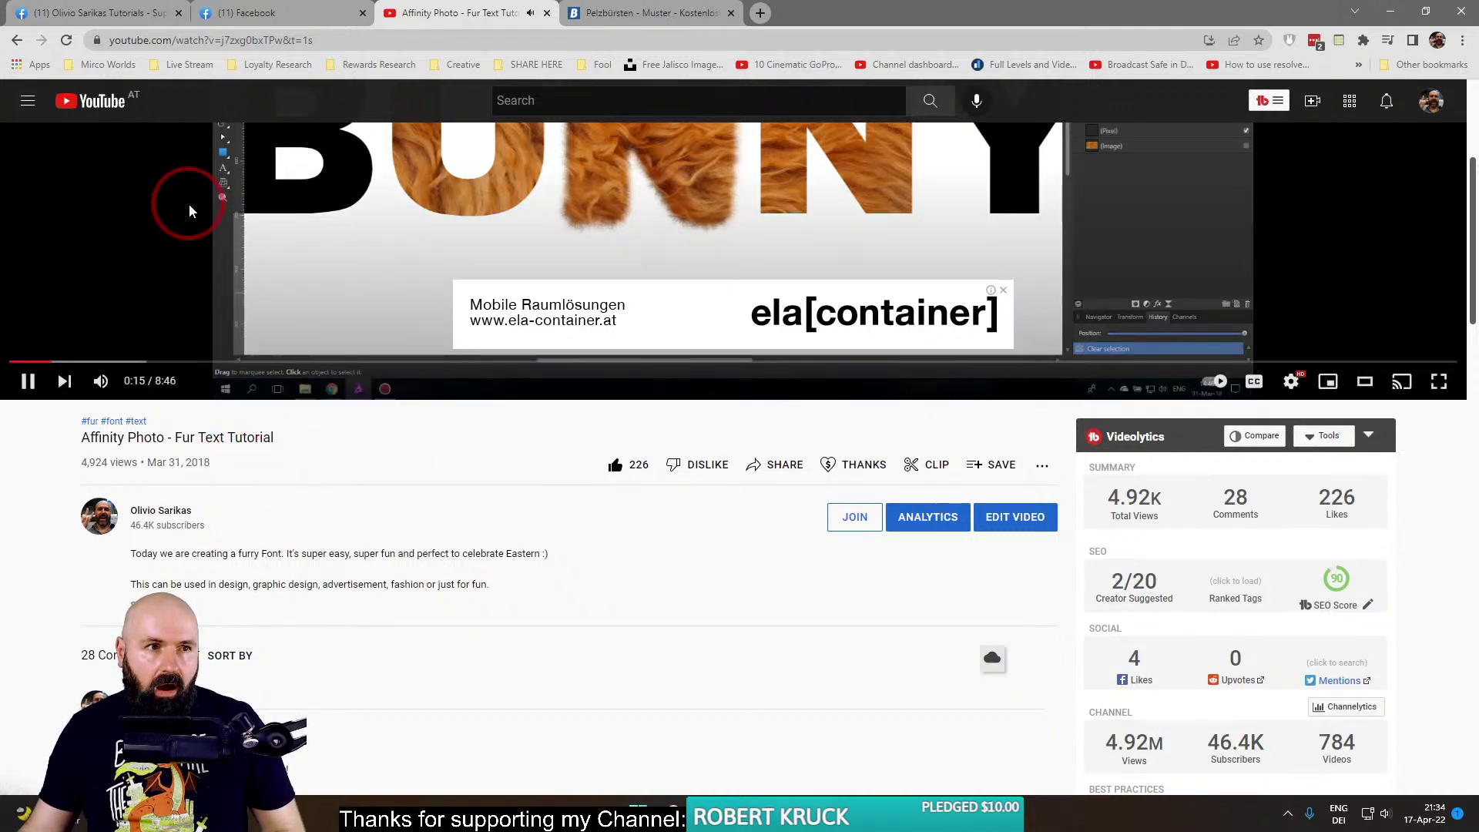
{"action": "left_click", "coordinate": [17, 41]}
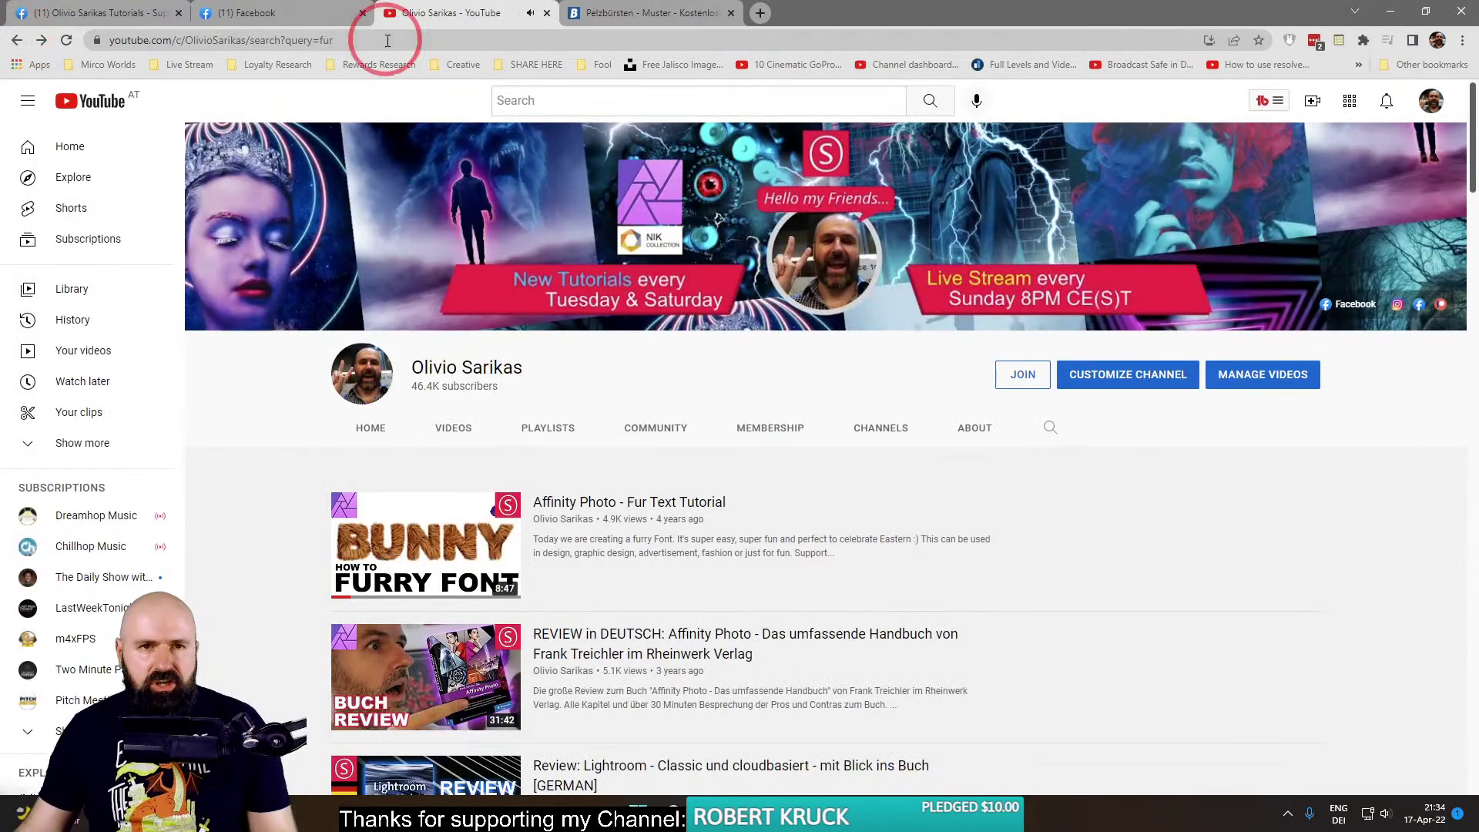
{"action": "left_click", "coordinate": [265, 17]}
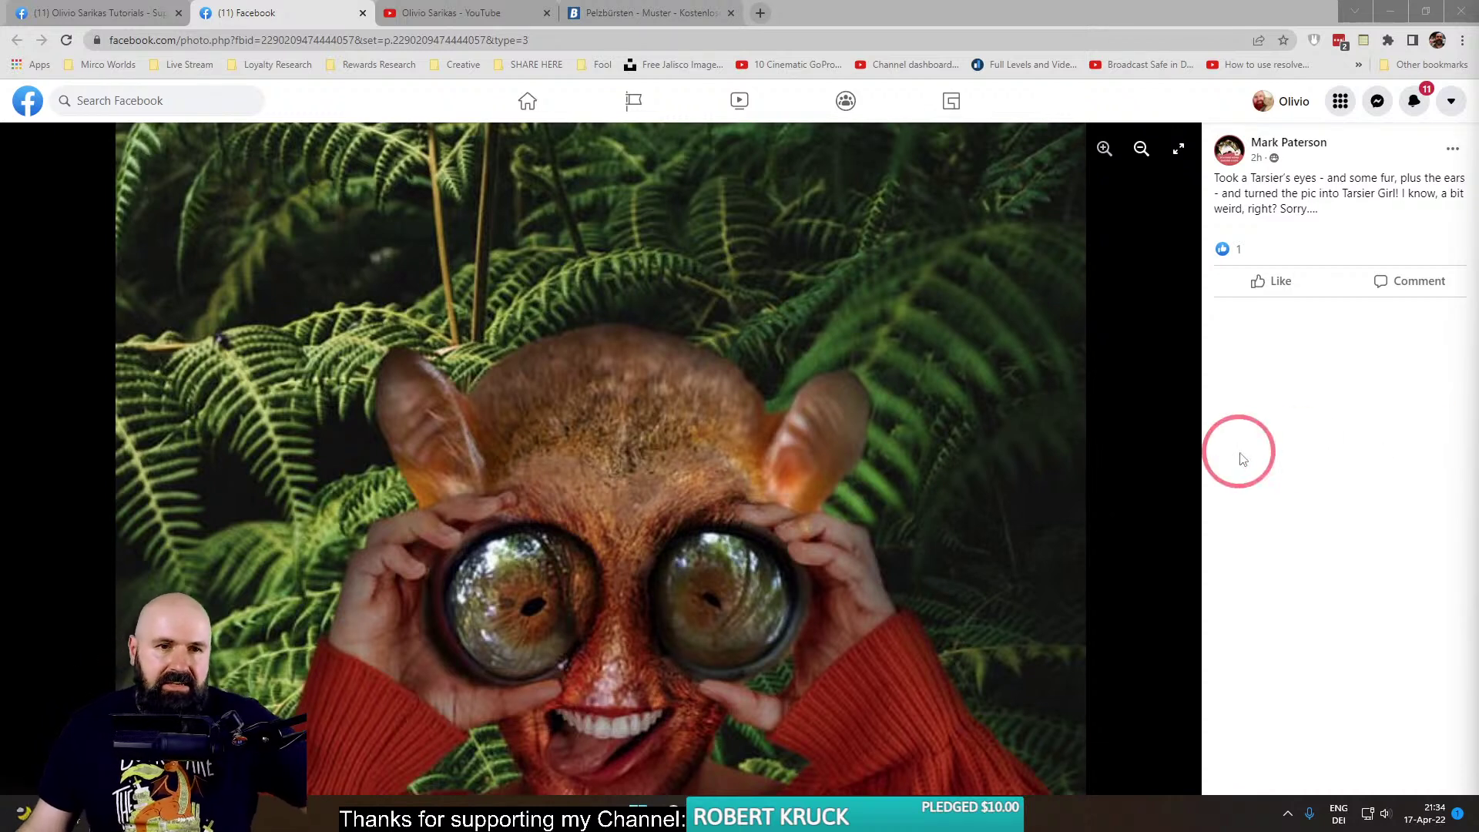
Leave the Tarsier Girl entry for the Facebook home feed and look through its first post.
{"action": "left_click", "coordinate": [28, 102]}
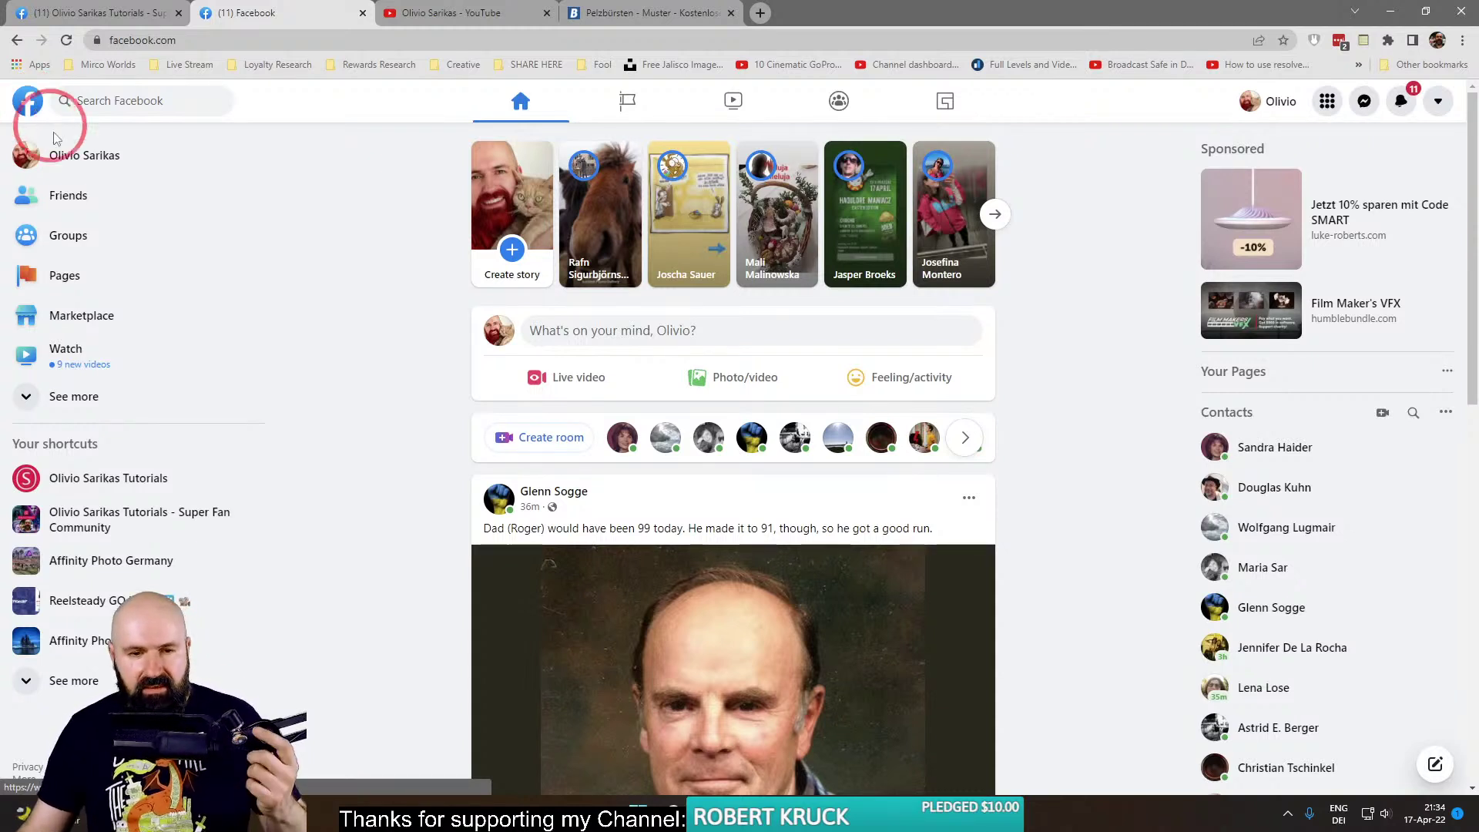
{"action": "scroll", "coordinate": [434, 395], "scroll_direction": "down", "scroll_amount": 3}
{"action": "scroll", "coordinate": [434, 395], "scroll_direction": "down", "scroll_amount": 2}
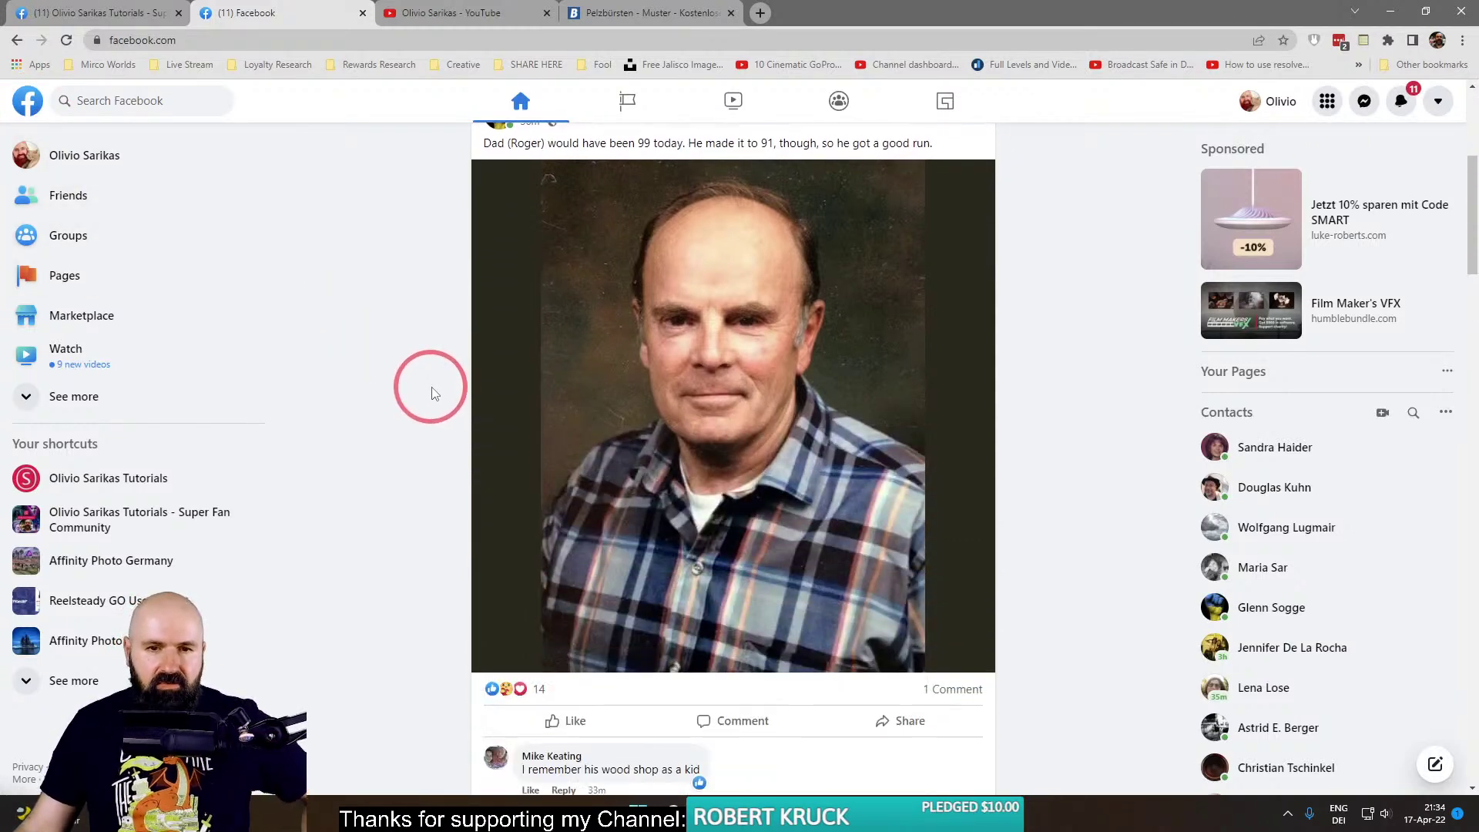
{"action": "scroll", "coordinate": [434, 389], "scroll_direction": "up", "scroll_amount": 1}
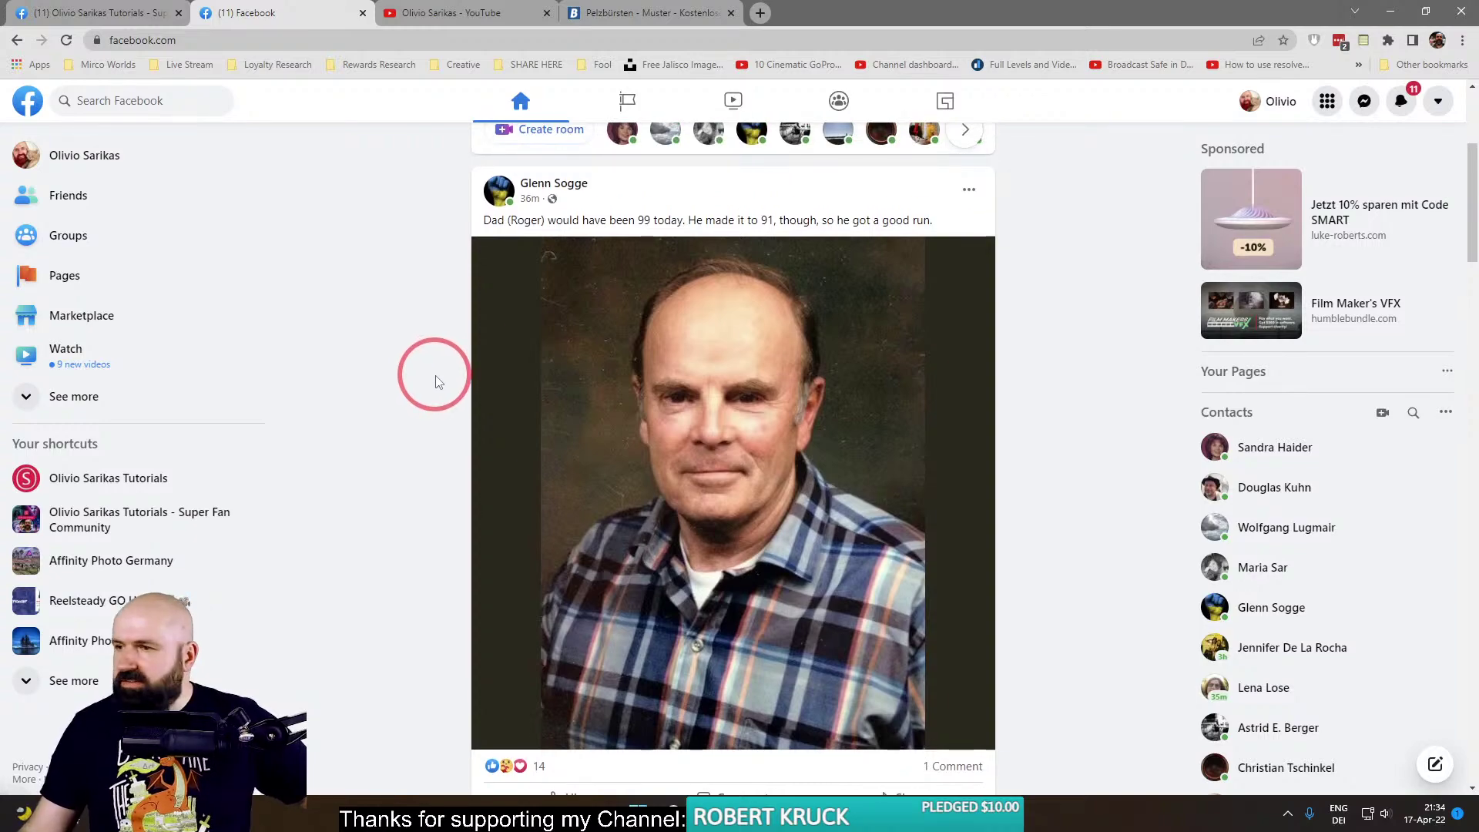